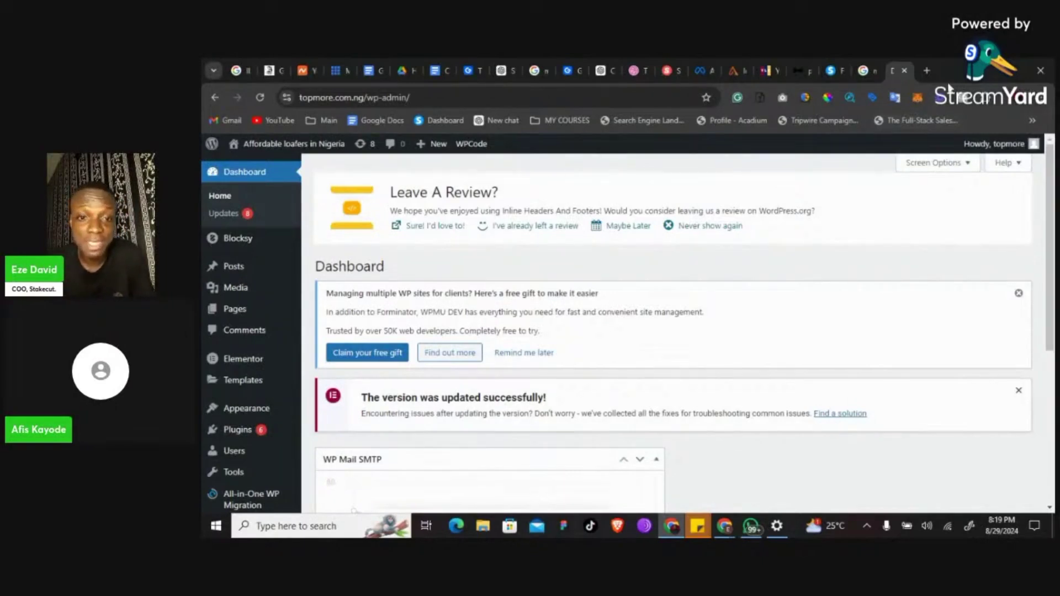
- Switch to the StreamYard studio window and show the live stream's comments
left_click(927, 71)
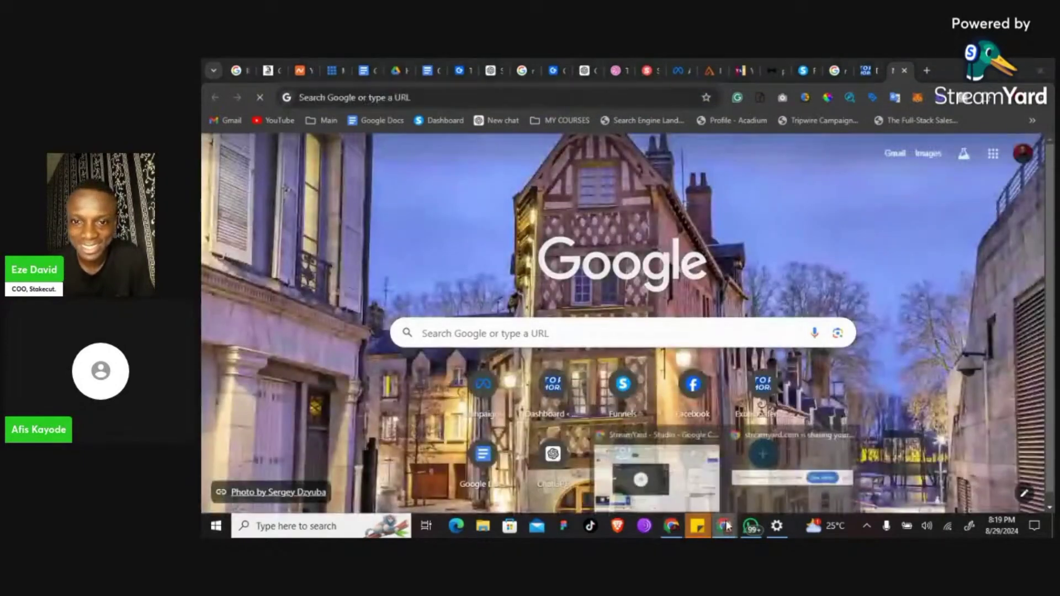
mouse_move(727, 527)
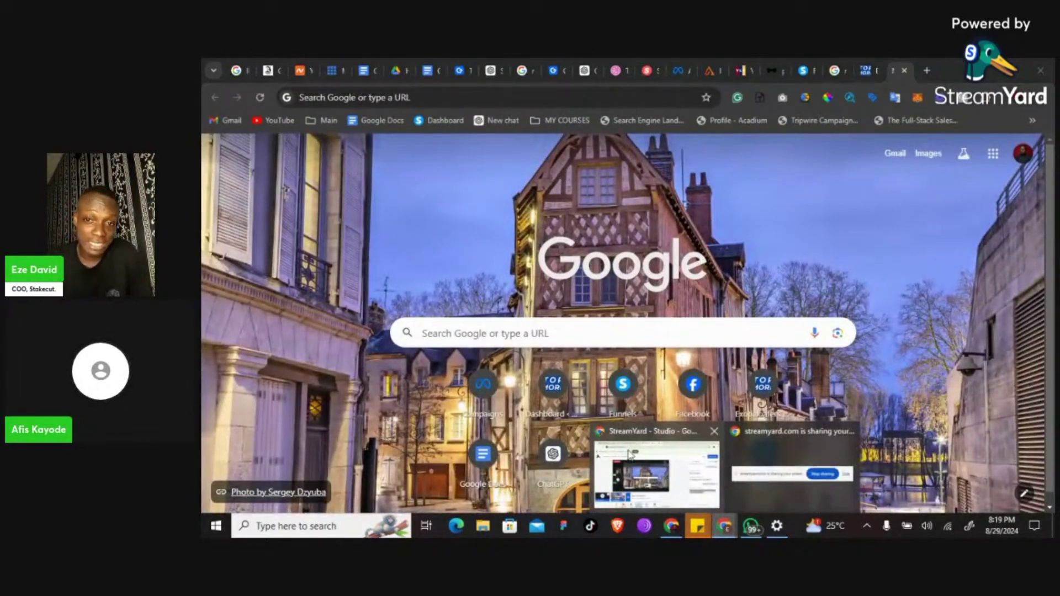
mouse_move(631, 454)
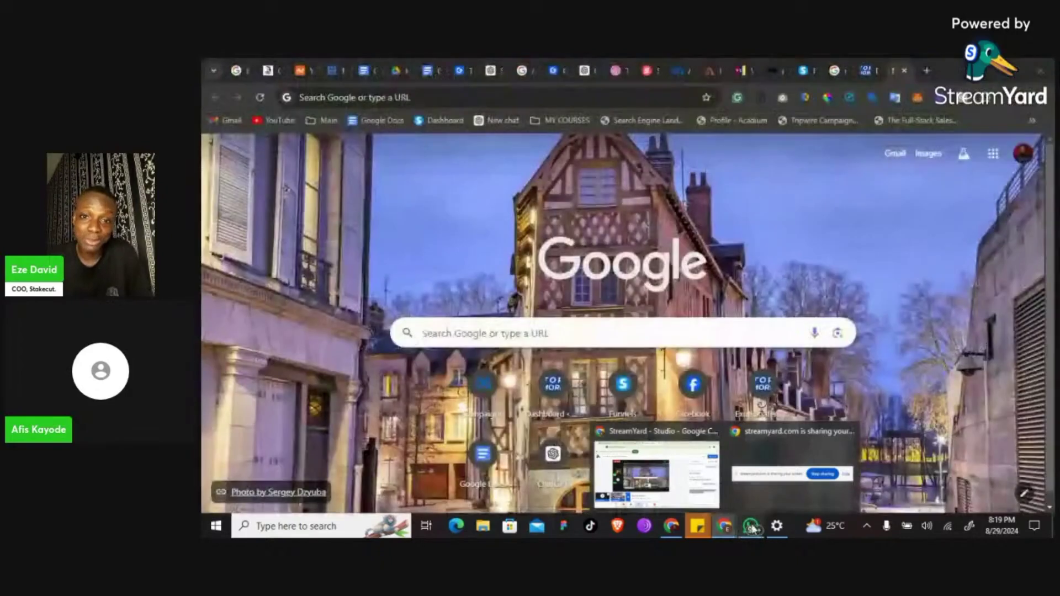
left_click(752, 528)
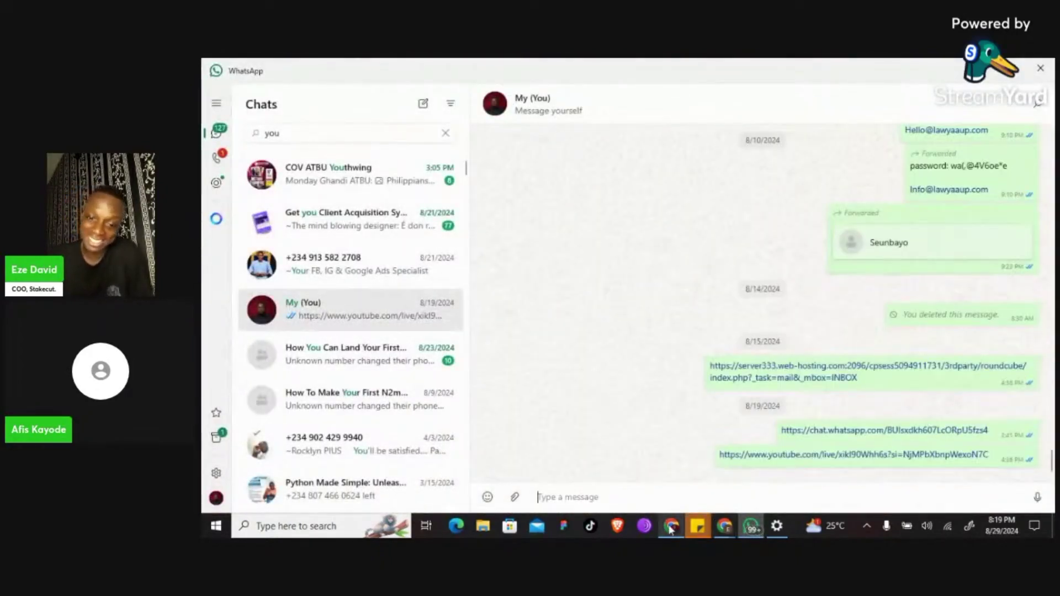
mouse_move(671, 529)
left_click(738, 447)
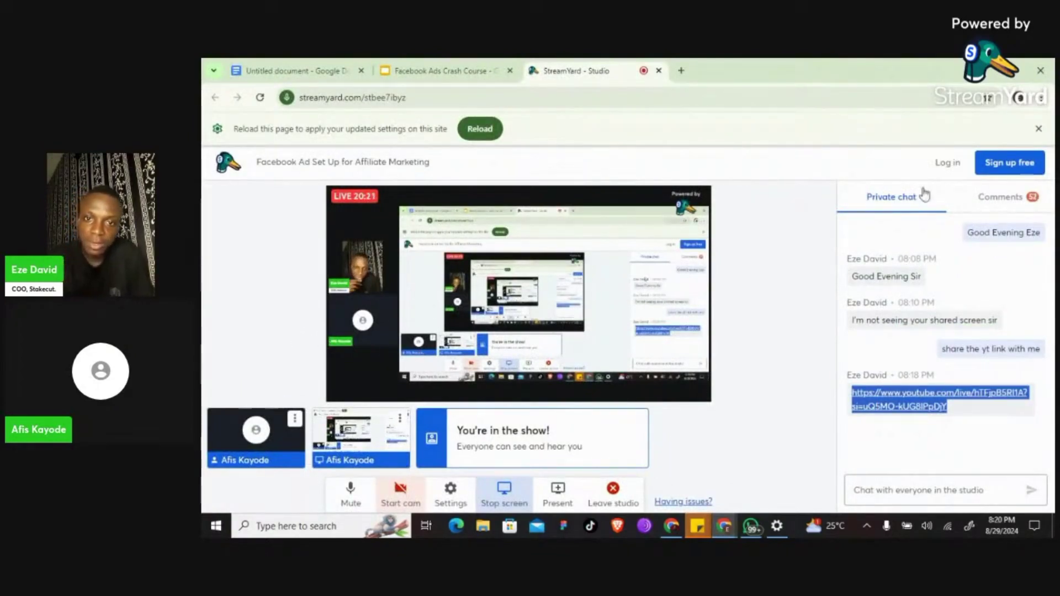
left_click(1006, 199)
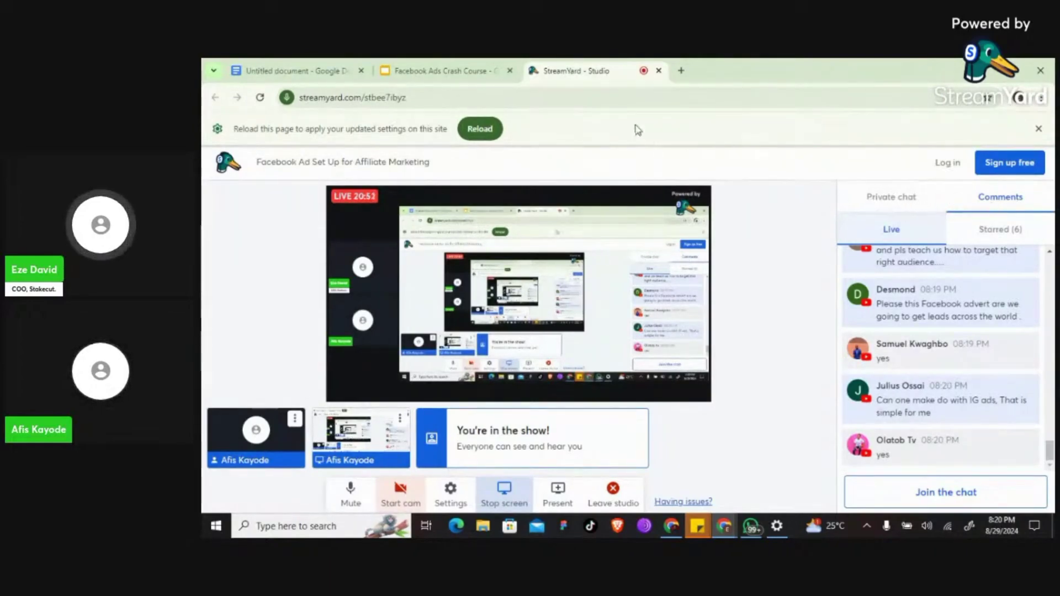
- Review the training outline in the untitled Google document, from the business manager topic to ad setup
left_click(462, 71)
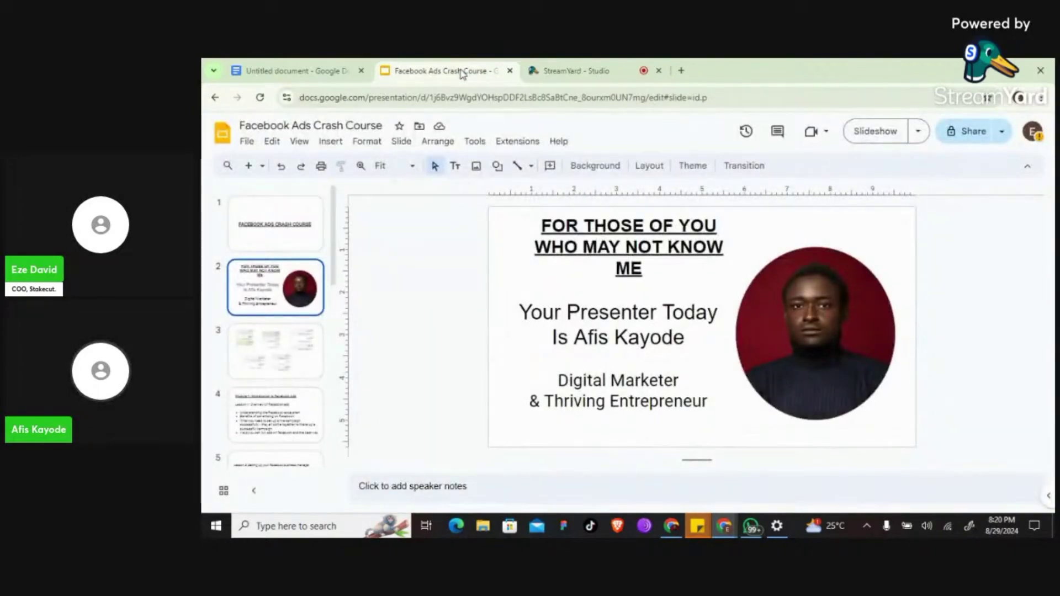
left_click(263, 77)
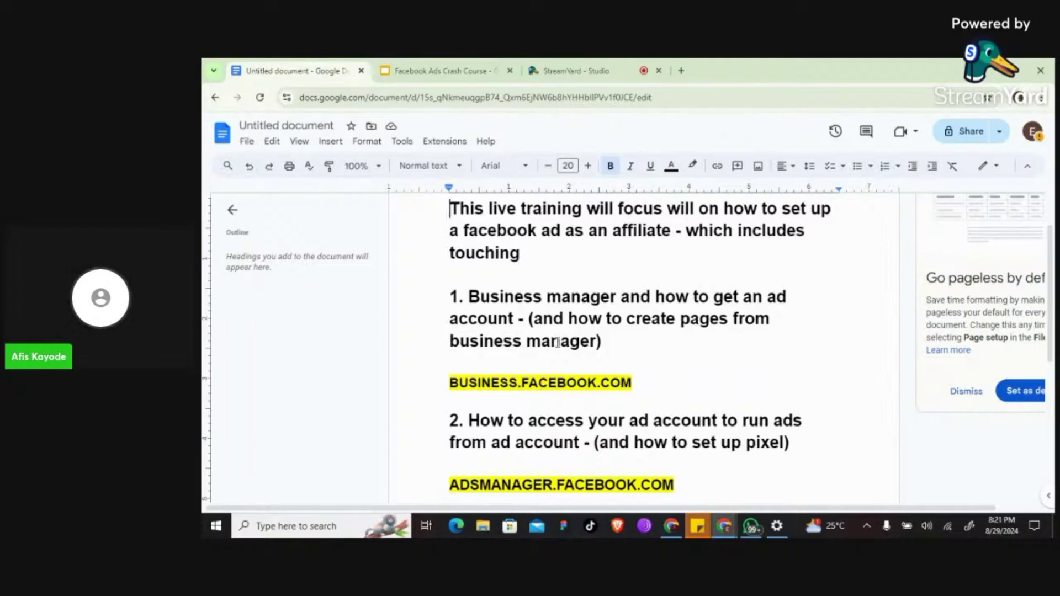
scroll(557, 343, "down", 2)
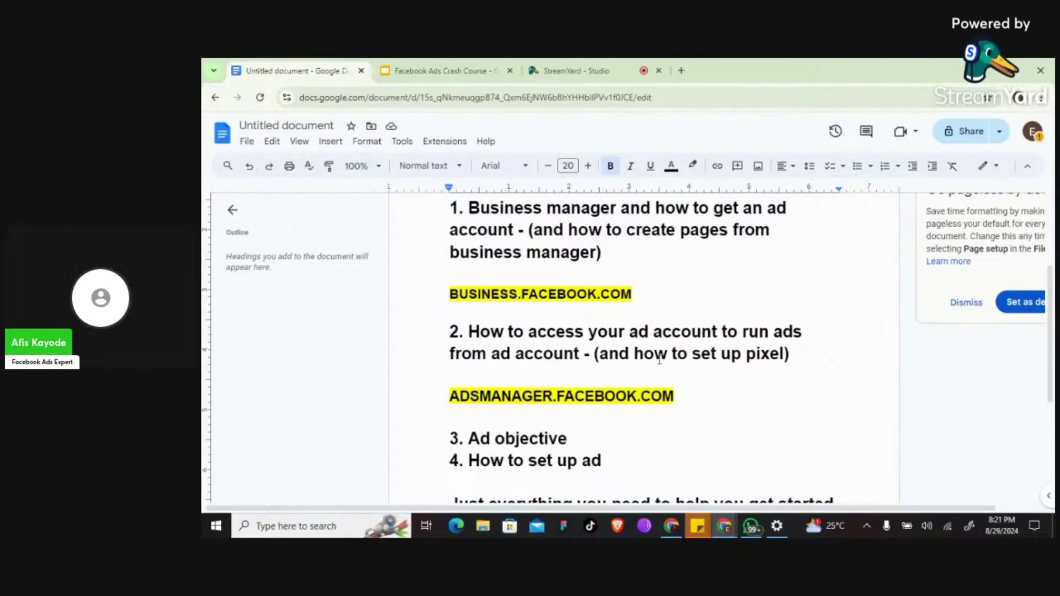
scroll(571, 454, "down", 1)
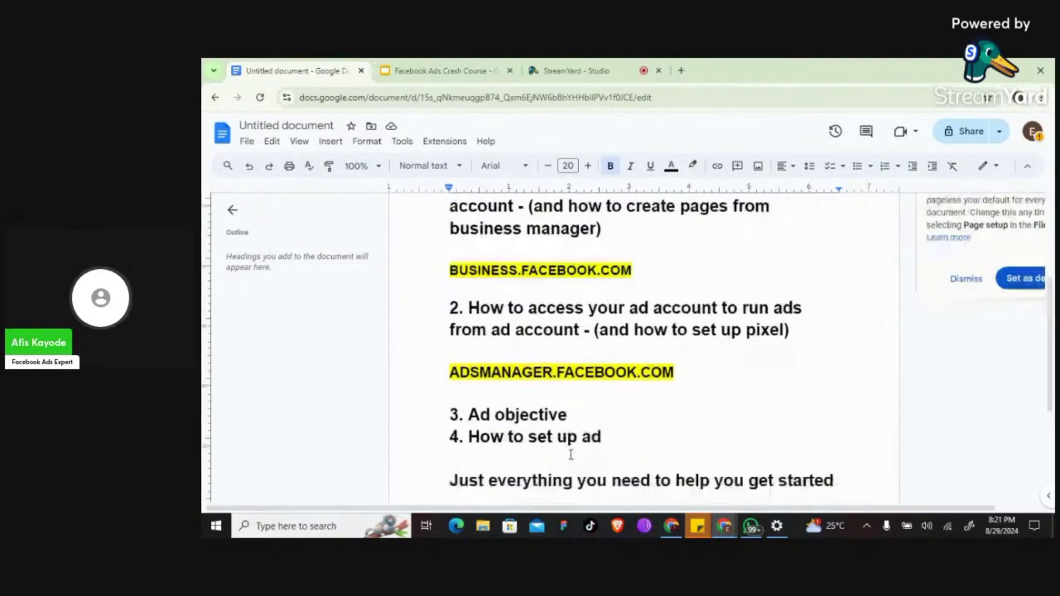
scroll(571, 454, "down", 2)
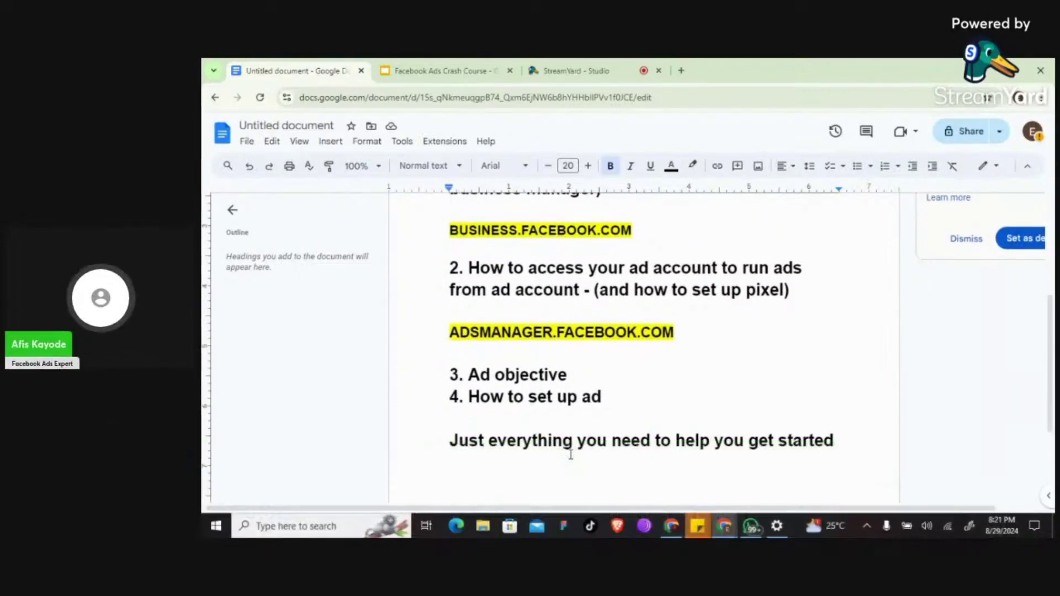
scroll(571, 454, "up", 5)
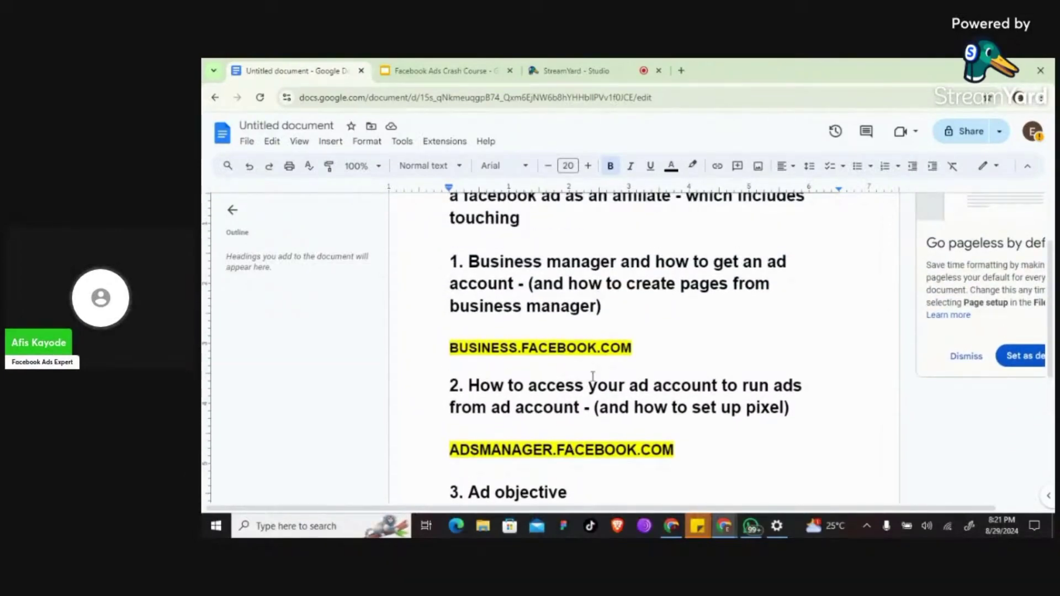
- Open facebook.com in a new browser tab
left_click(681, 71)
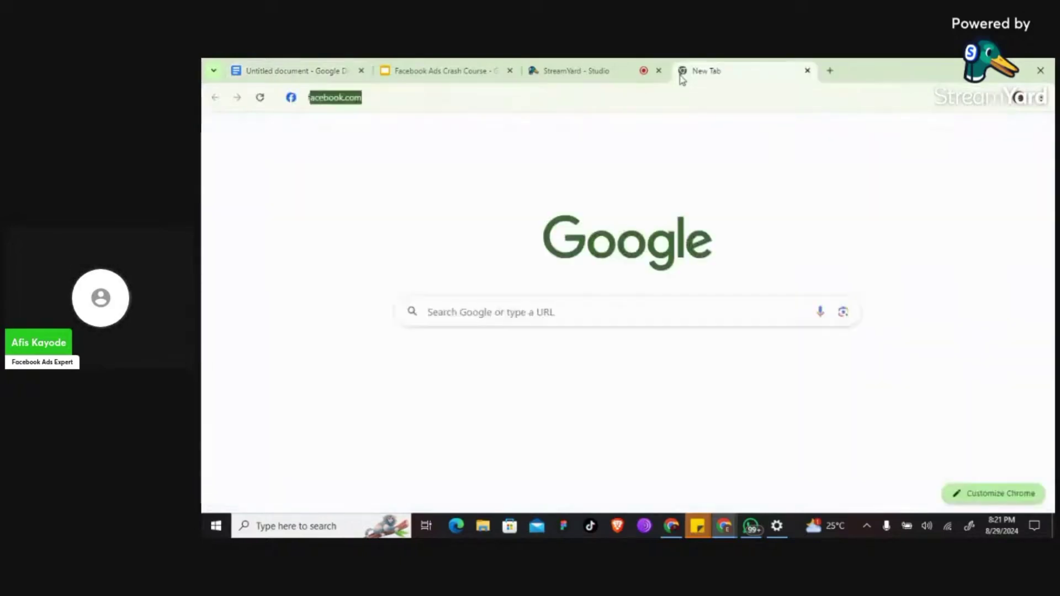
type("face")
key("Return")
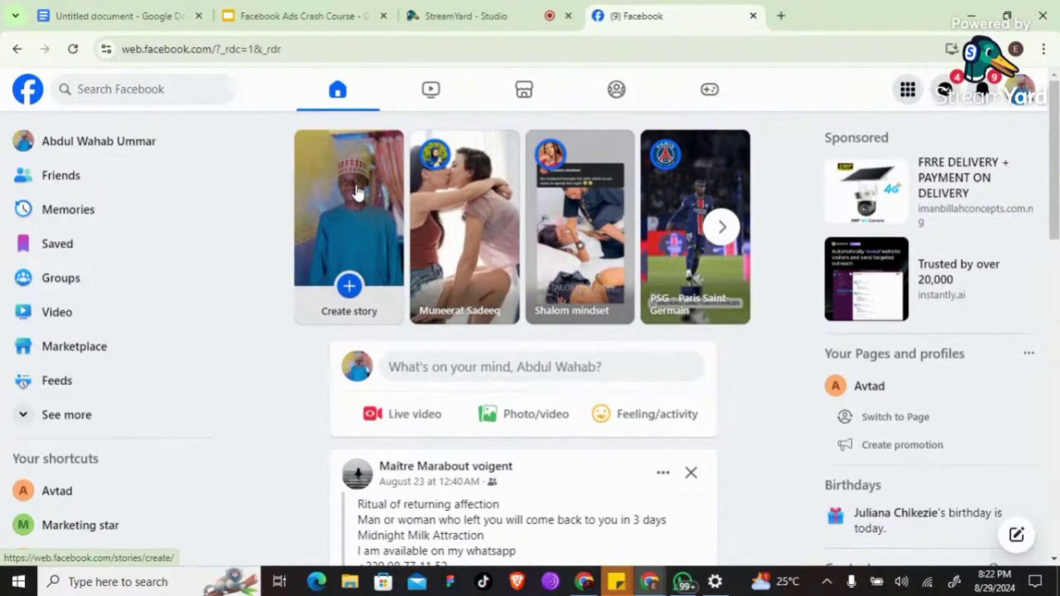
- Copy BUSINESS.FACEBOOK.COM from the outline document, open it in a new browser tab and dismiss the mobile app promotion
left_click(117, 14)
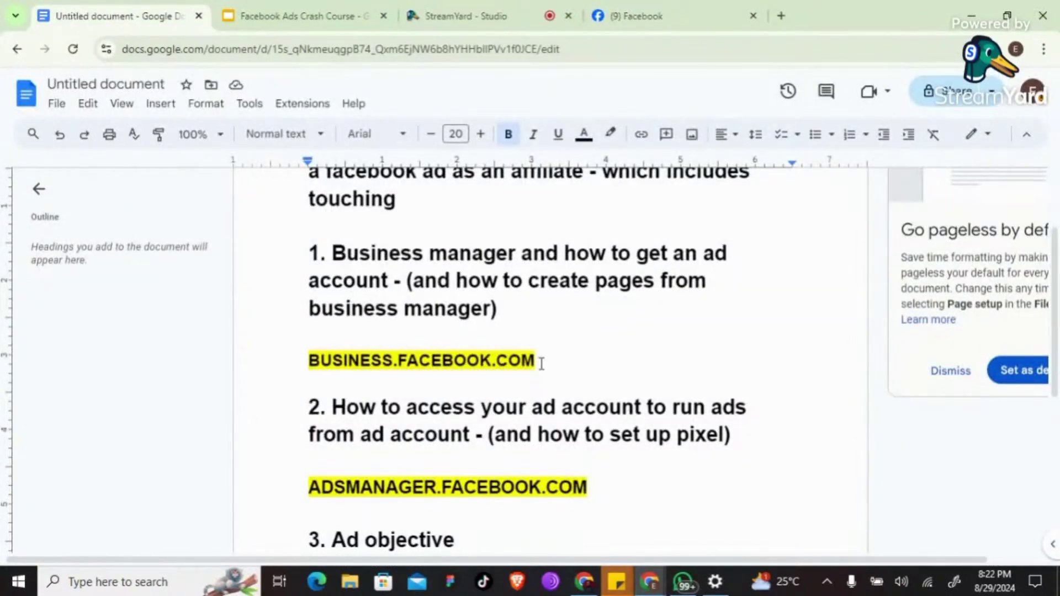
left_click_drag(536, 362, 307, 359)
key("ctrl+c")
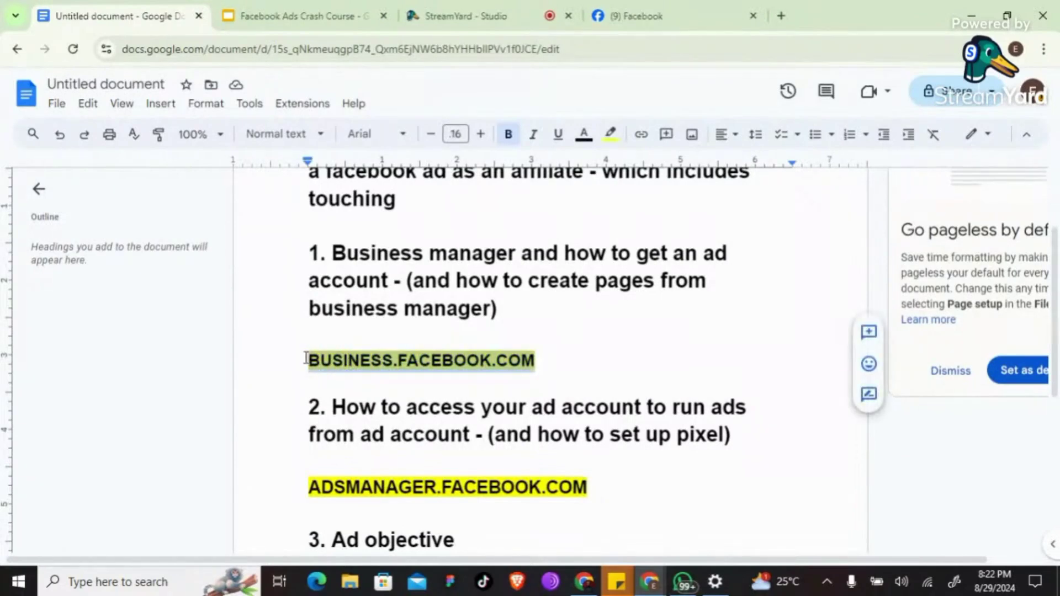
left_click(782, 16)
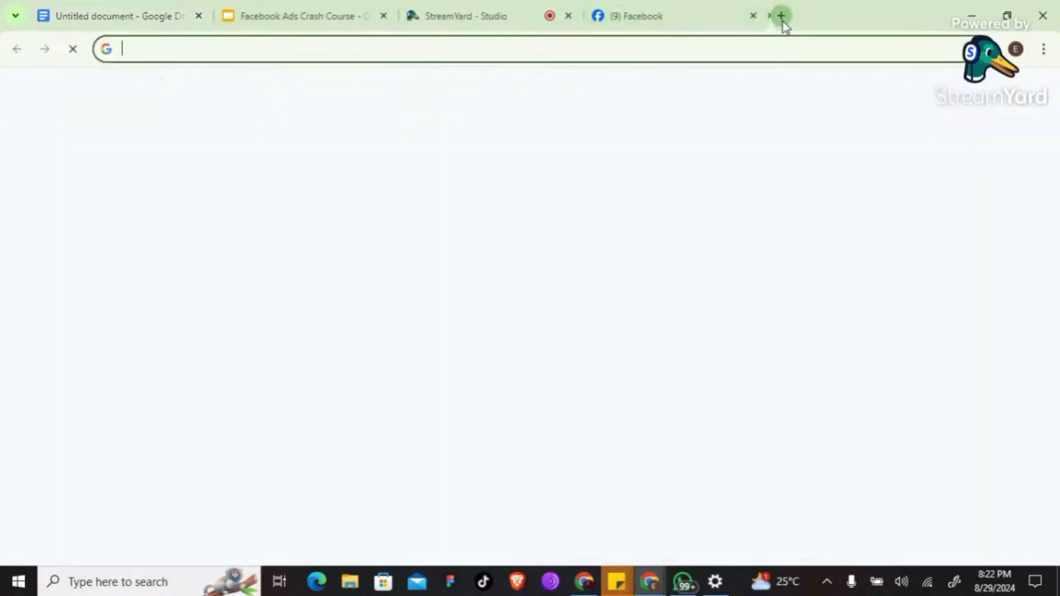
key("ctrl+v")
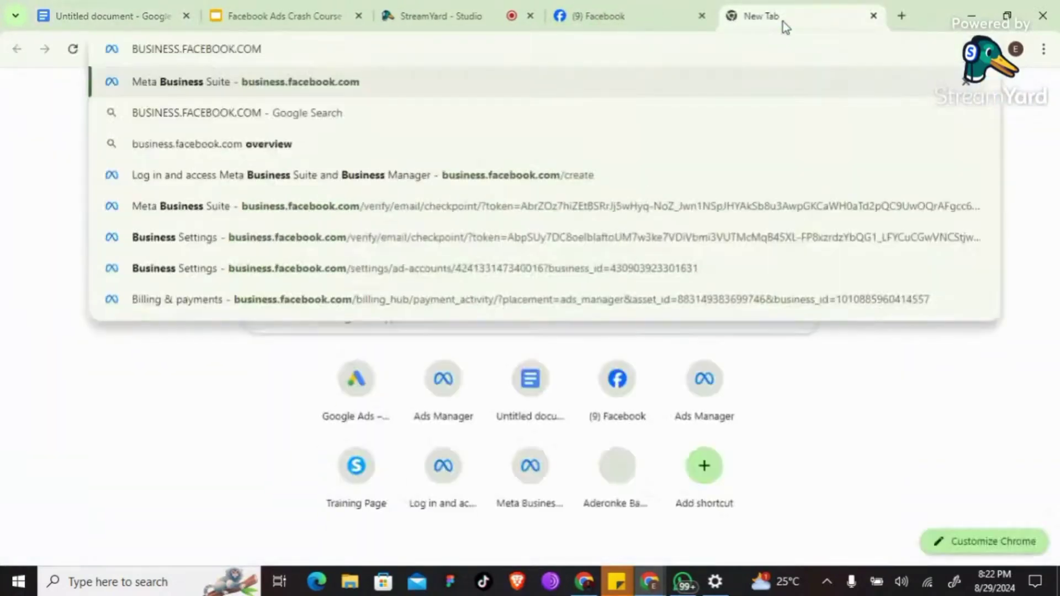
key("Return")
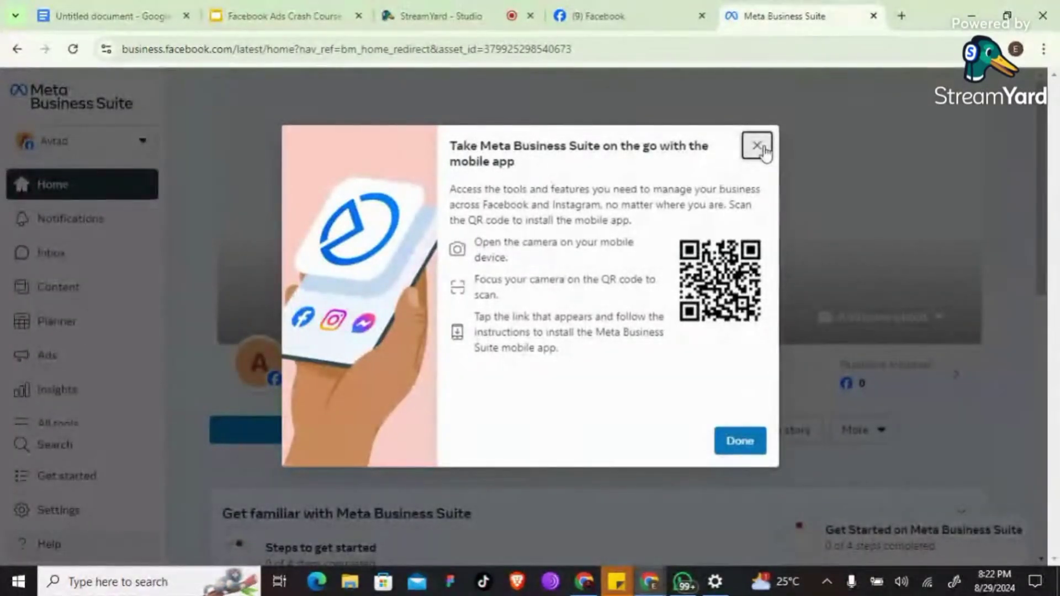
left_click(758, 146)
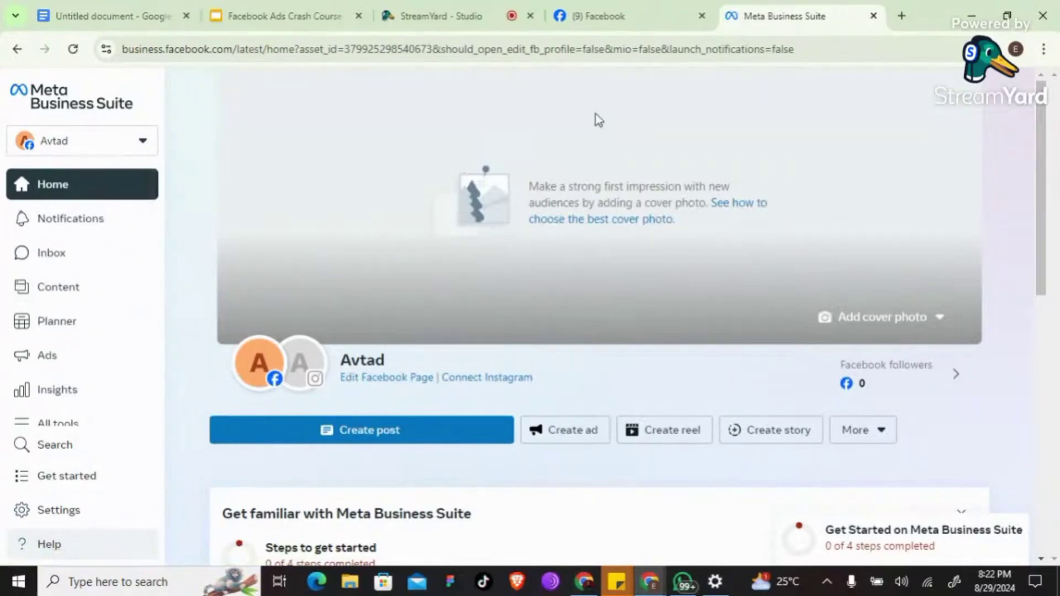
- View the form for creating a business portfolio from the business account list, and close it unfilled
left_click(119, 147)
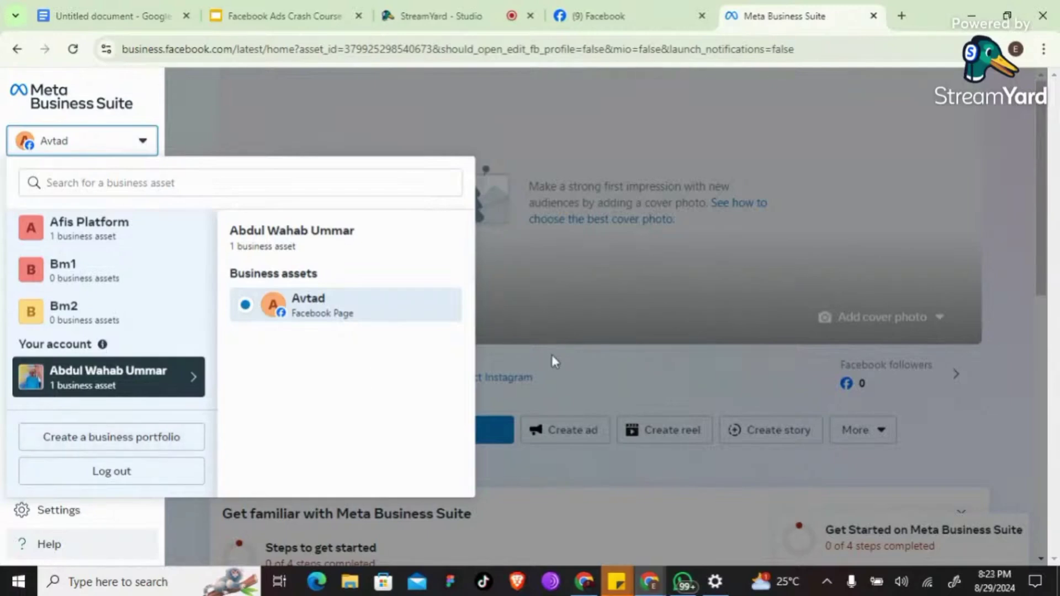
left_click(138, 438)
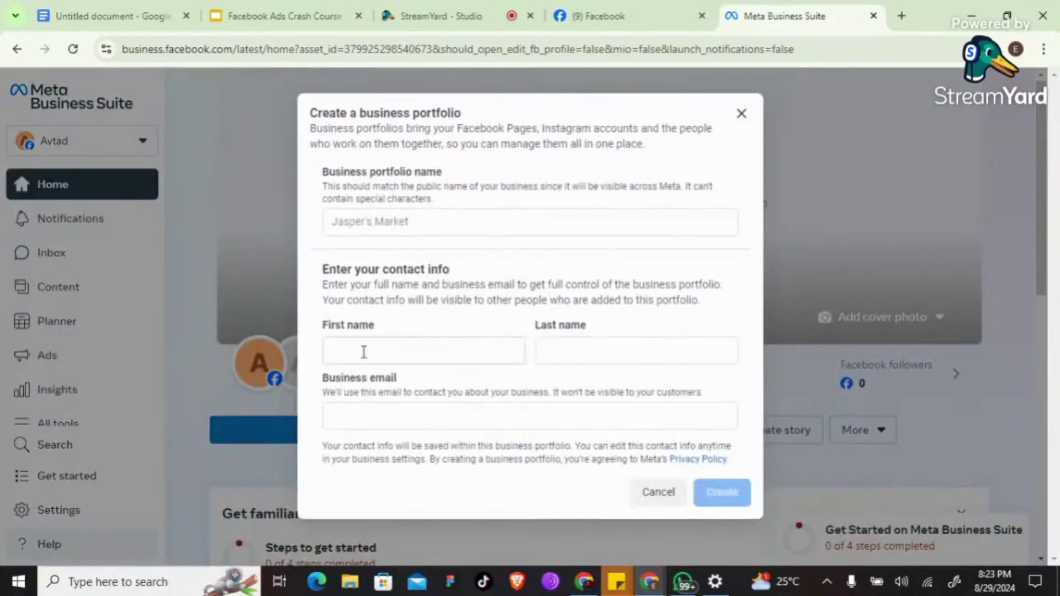
left_click(741, 115)
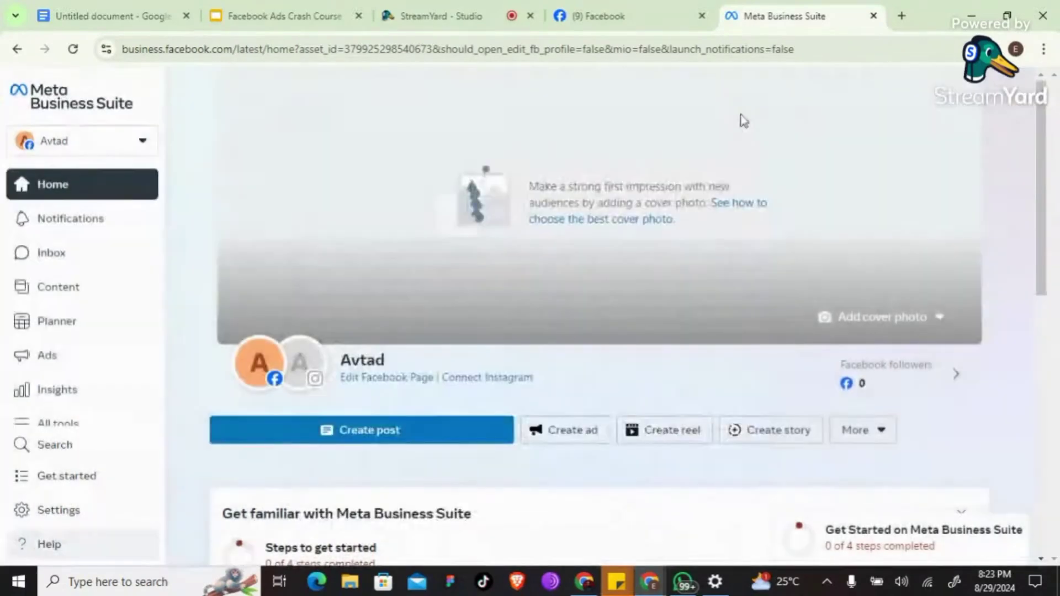
left_click(630, 49)
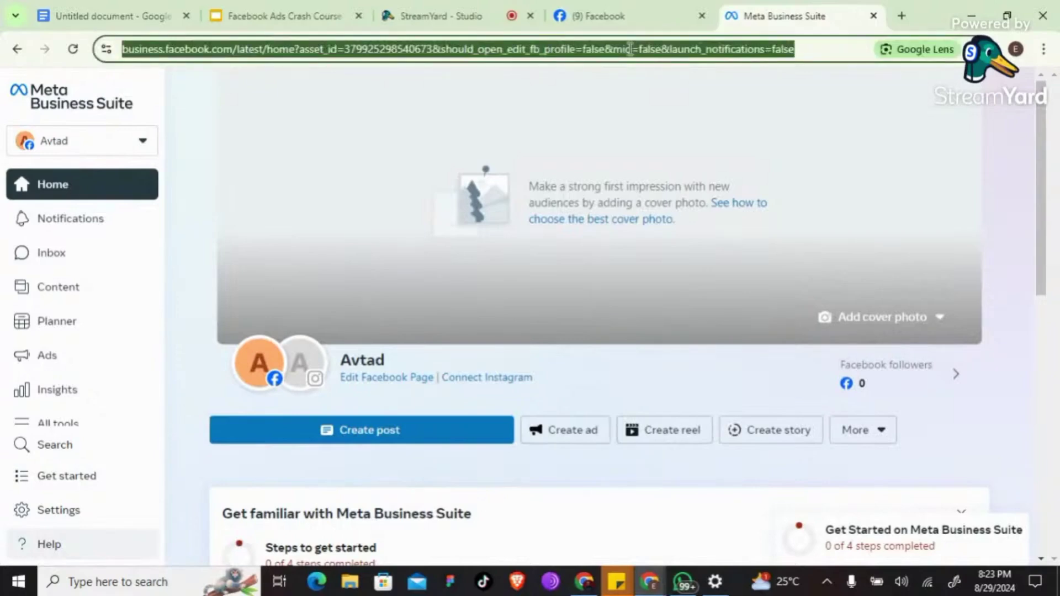
key("ctrl+v")
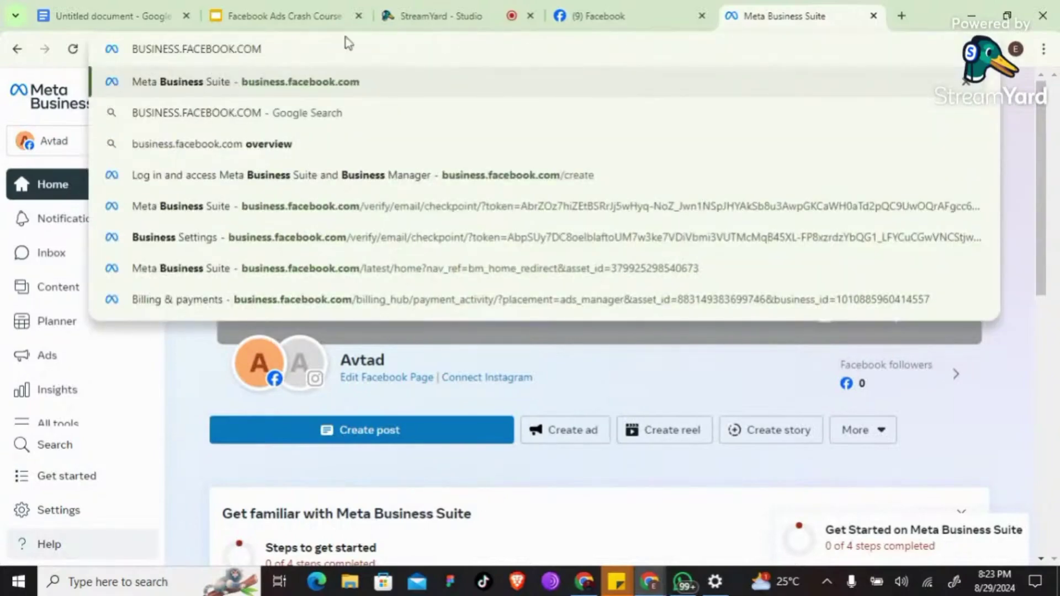
- Append /CREATE in capitals to the BUSINESS.FACEBOOK.COM address in the outline document
left_click(121, 12)
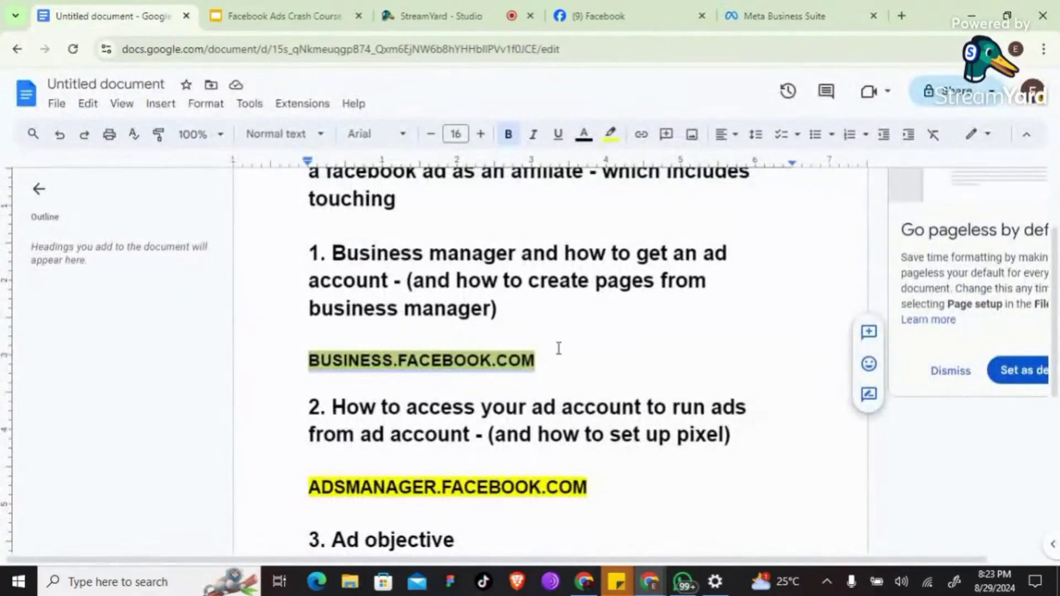
left_click(559, 348)
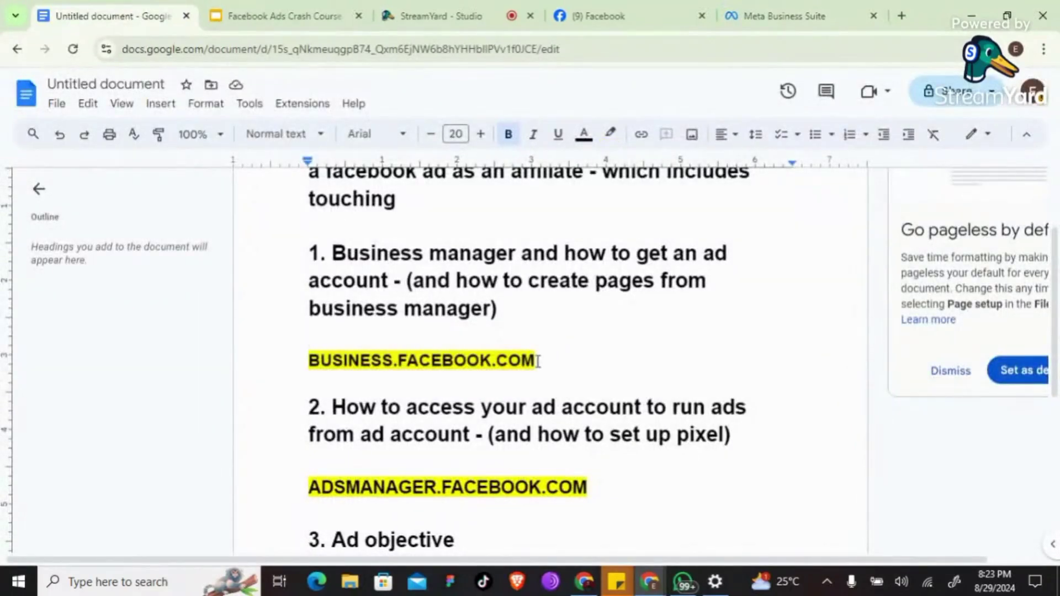
left_click(538, 361)
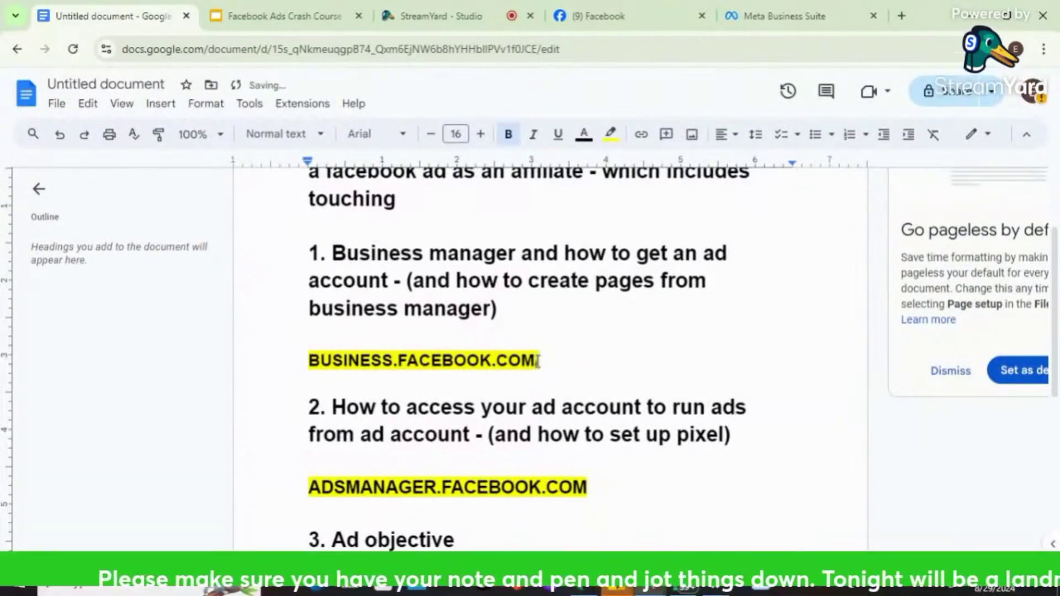
type("createae")
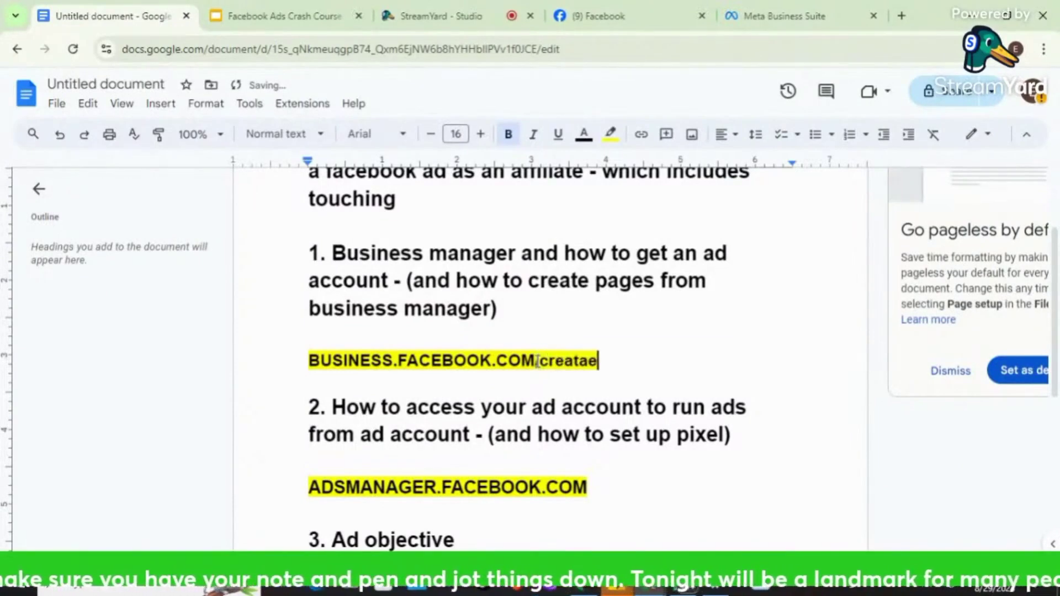
key("BackSpace")
key("BackSpace")
key("BackSpace")
type("e")
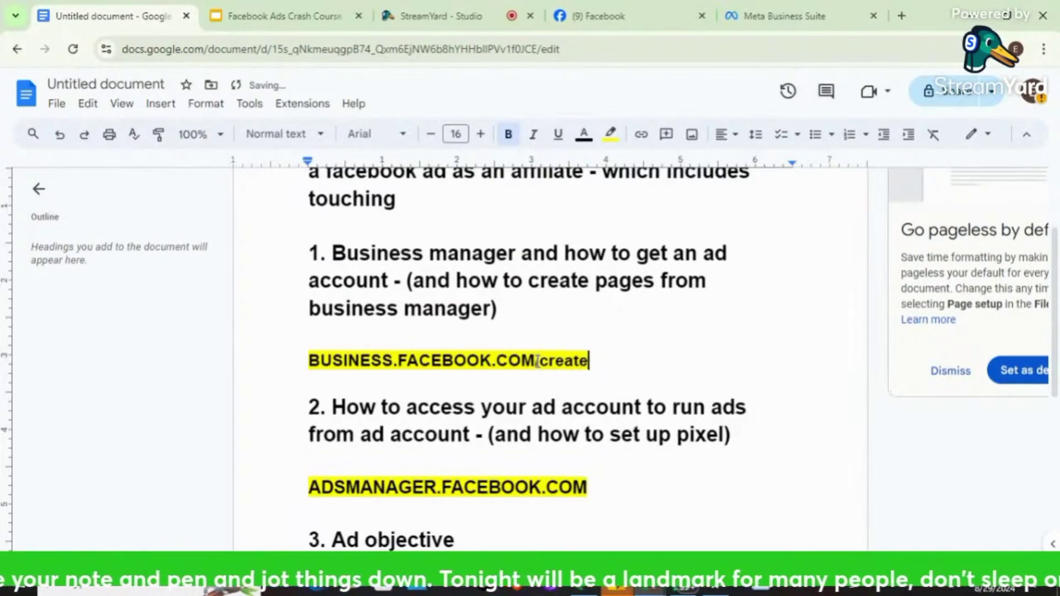
key("BackSpace")
key("BackSpace")
key("BackSpace")
key("BackSpace")
key("BackSpace")
key("BackSpace")
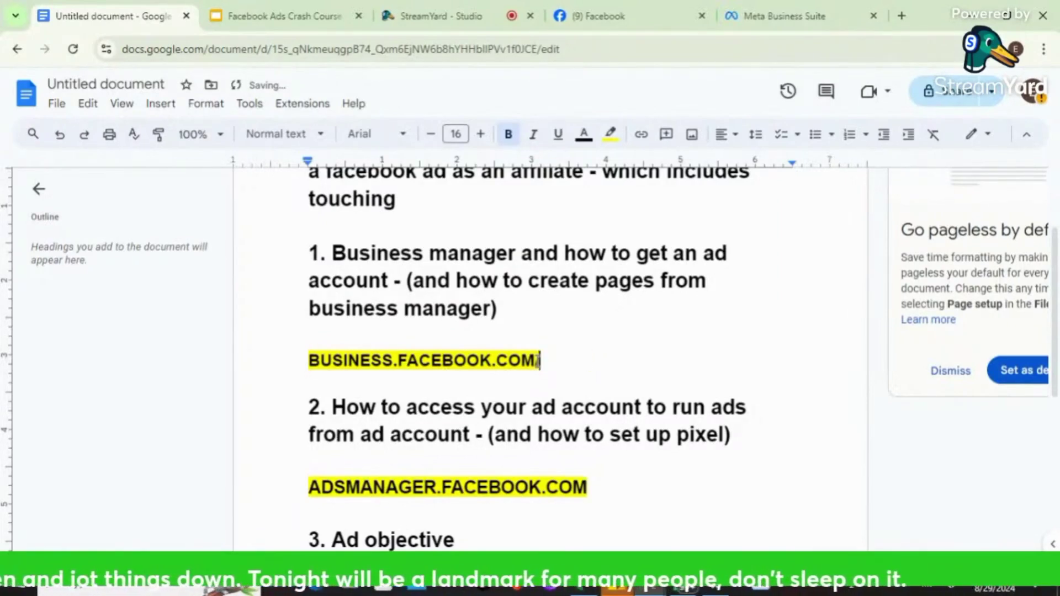
type("/CREA")
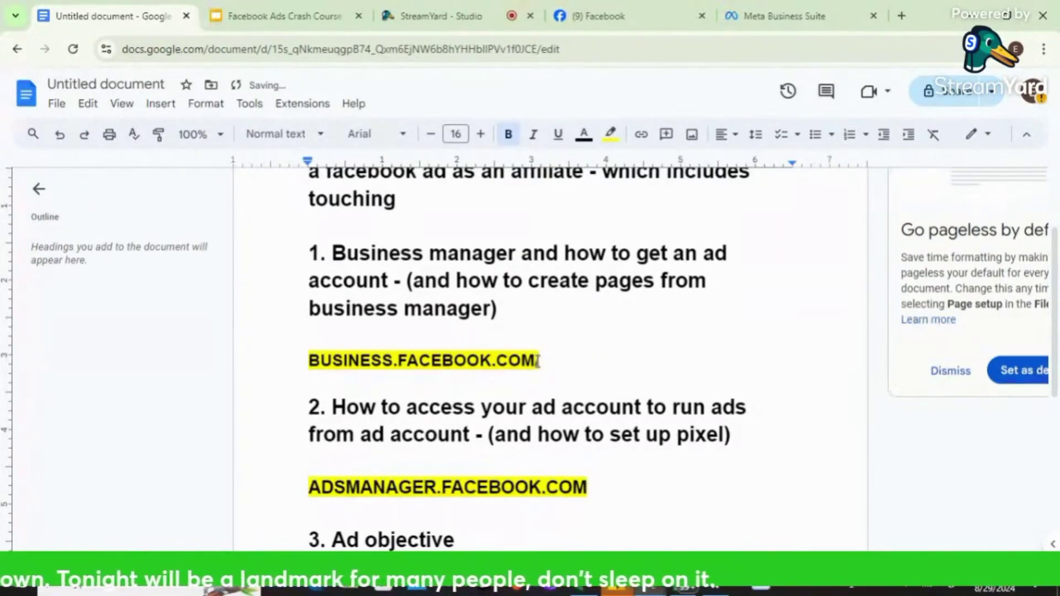
type("TE")
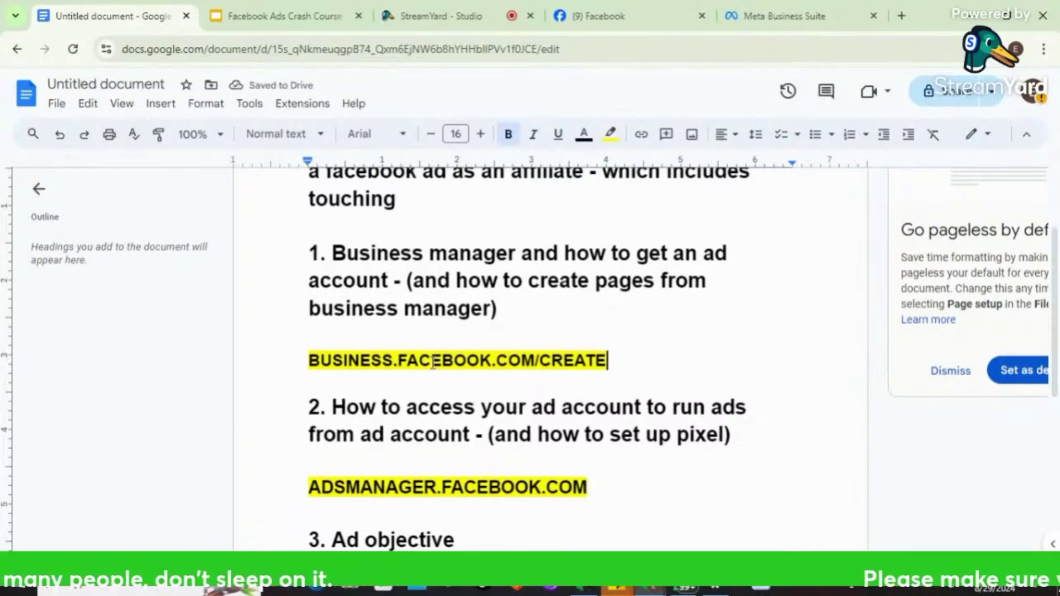
- Copy BUSINESS.FACEBOOK.COM/CREATE from the outline document and load it in the Meta Business Suite browser tab
left_click_drag(619, 364, 312, 356)
key("ctrl+c")
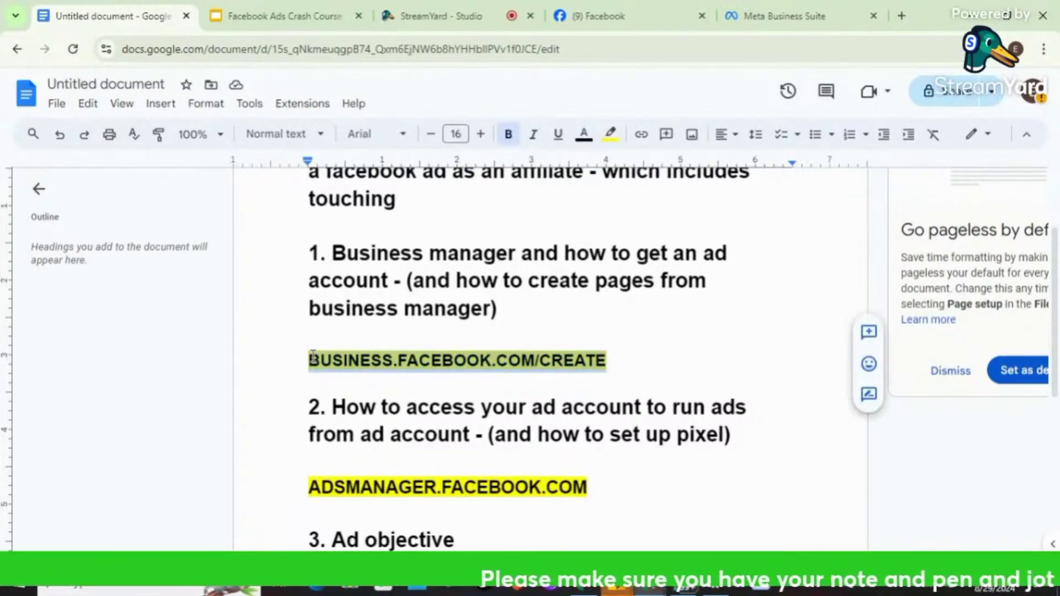
left_click(753, 16)
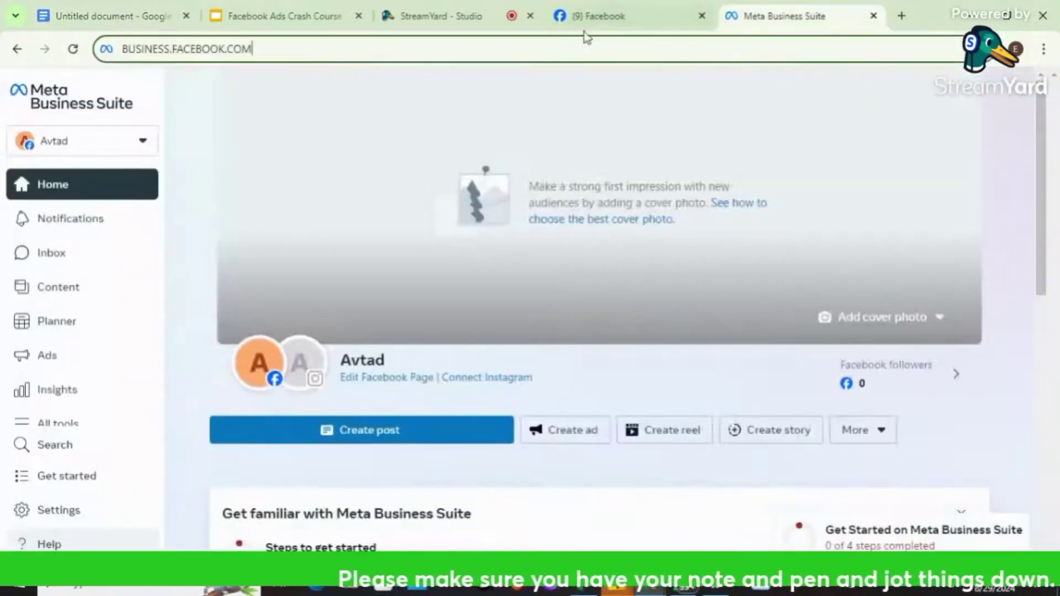
left_click(347, 55)
key("ctrl+v")
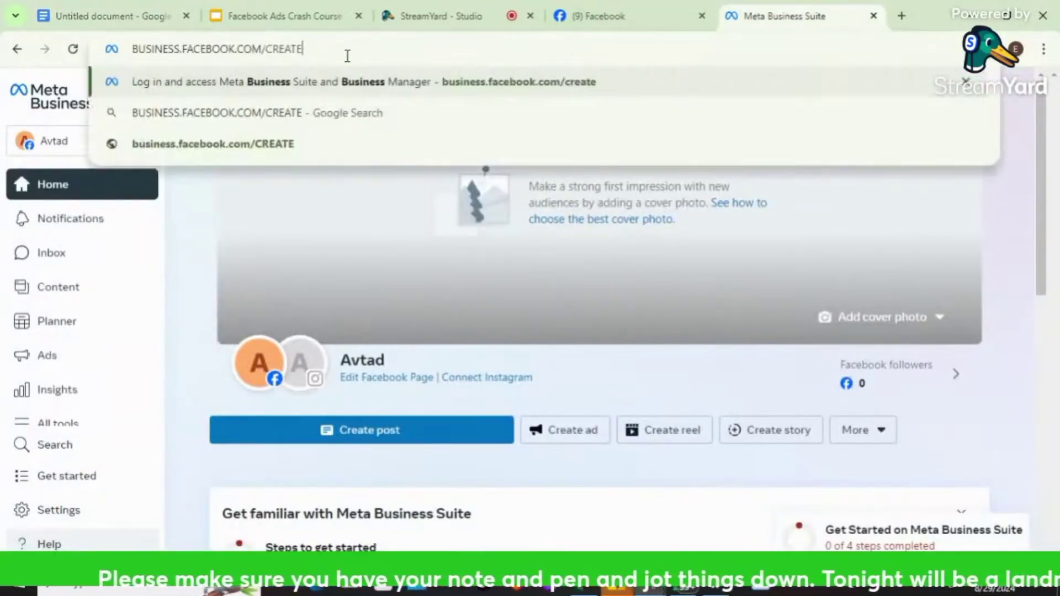
key("Return")
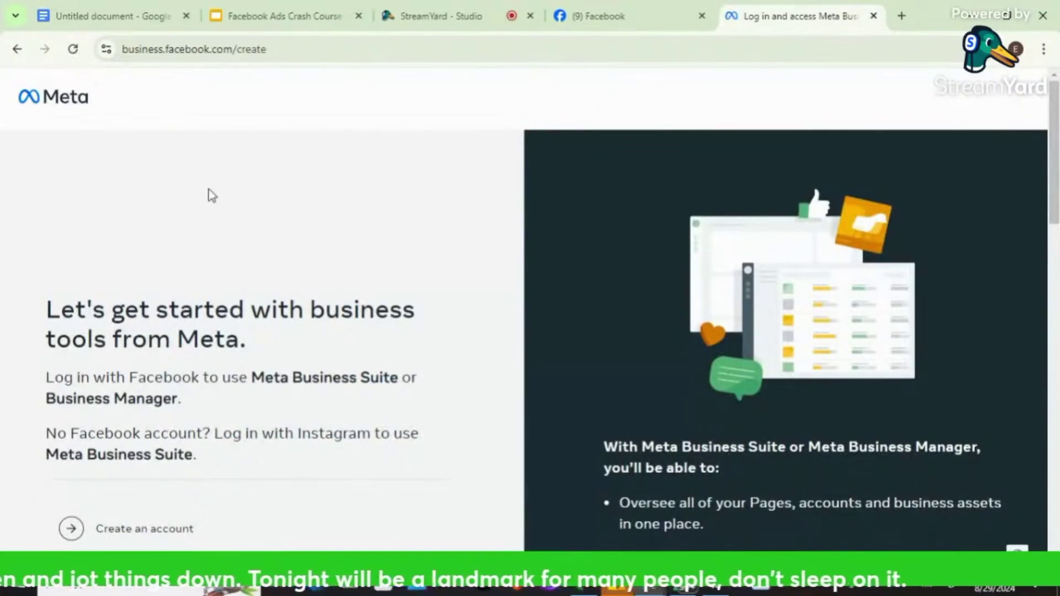
- Create a business portfolio with the business and account name "afis manager" and the owner's business email, and finish the setup
scroll(213, 196, "down", 4)
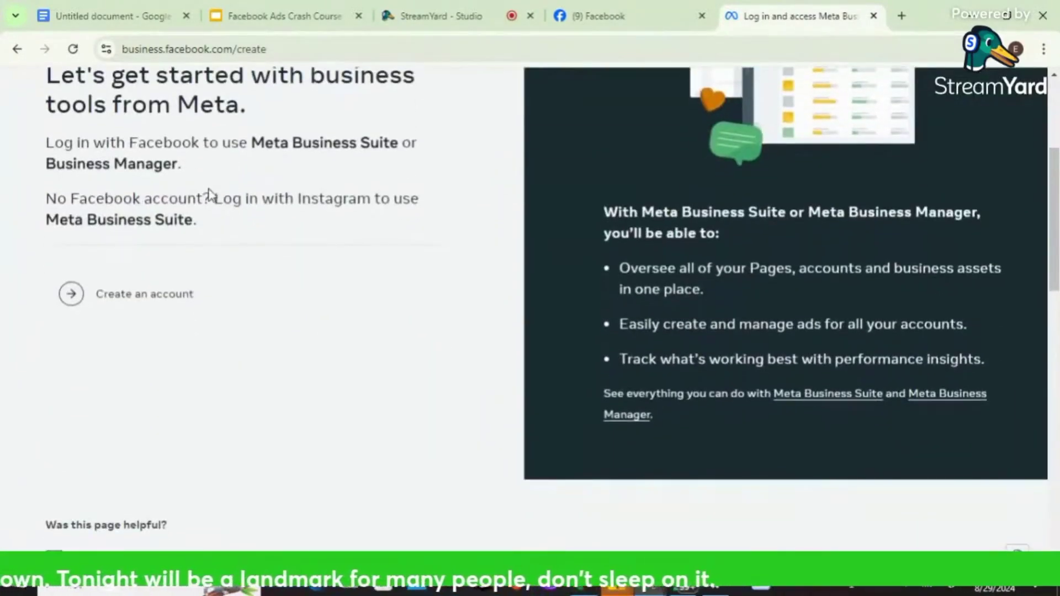
scroll(213, 196, "up", 3)
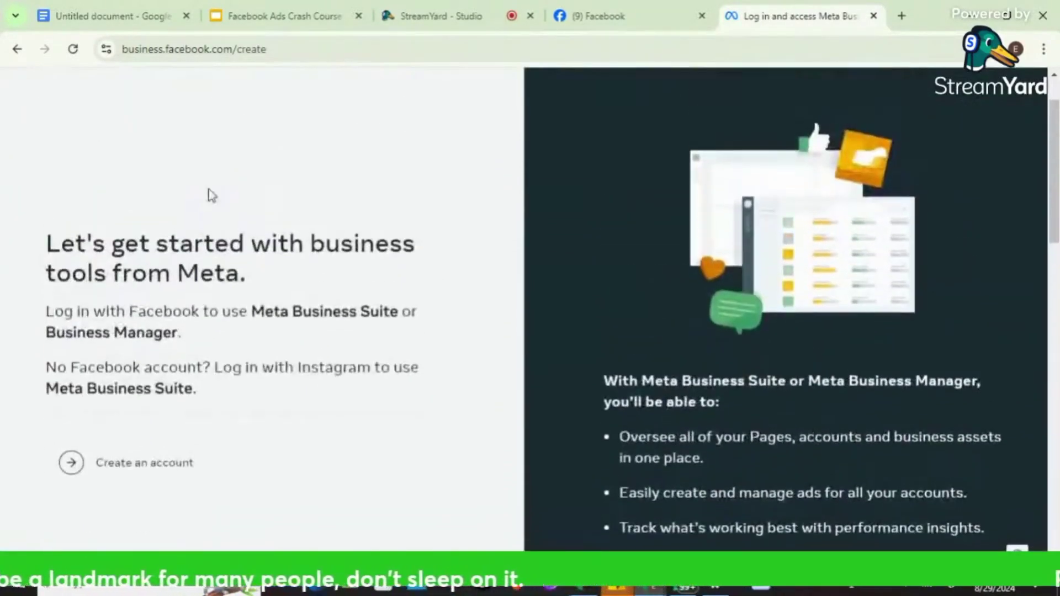
scroll(212, 196, "down", 2)
scroll(209, 193, "up", 1)
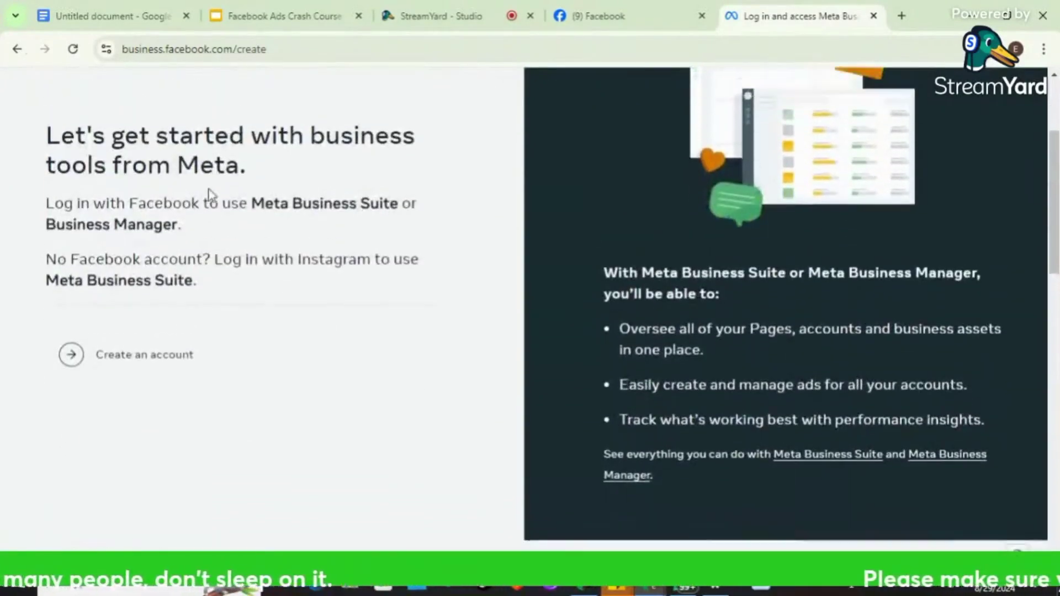
scroll(209, 194, "down", 1)
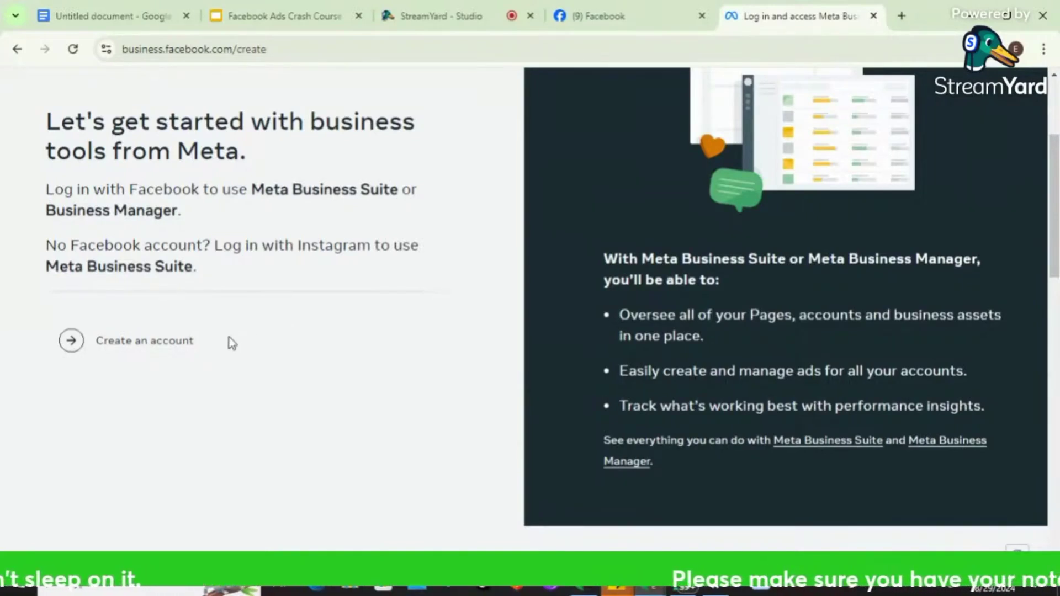
left_click(162, 347)
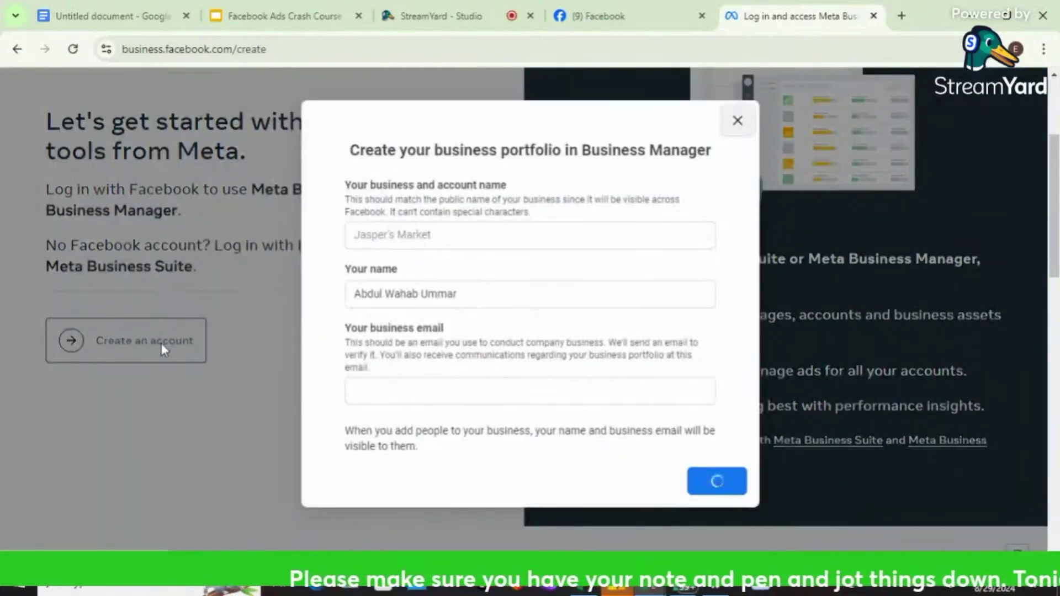
left_click(417, 242)
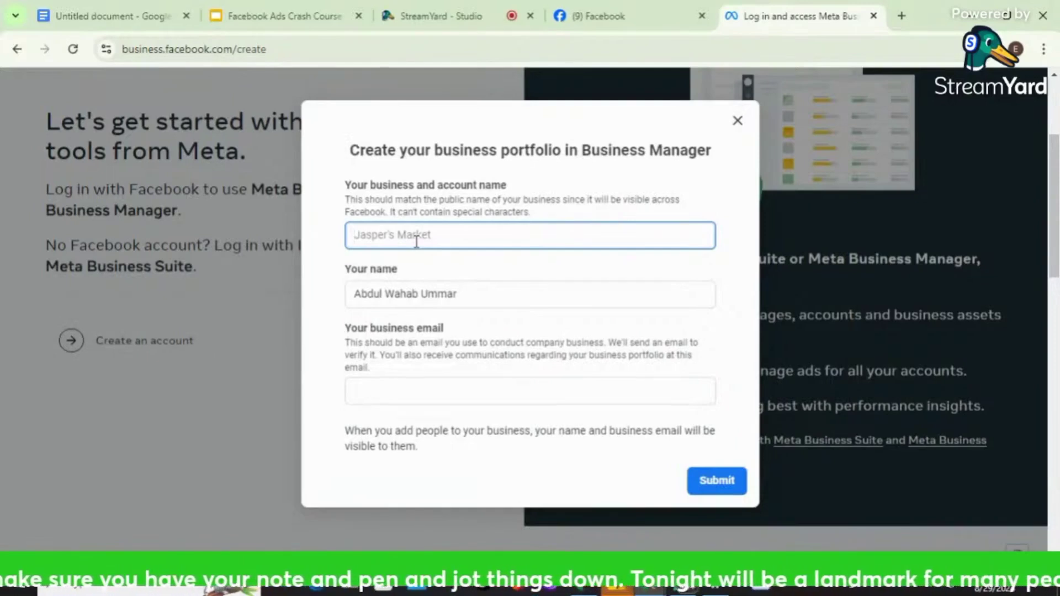
type("af")
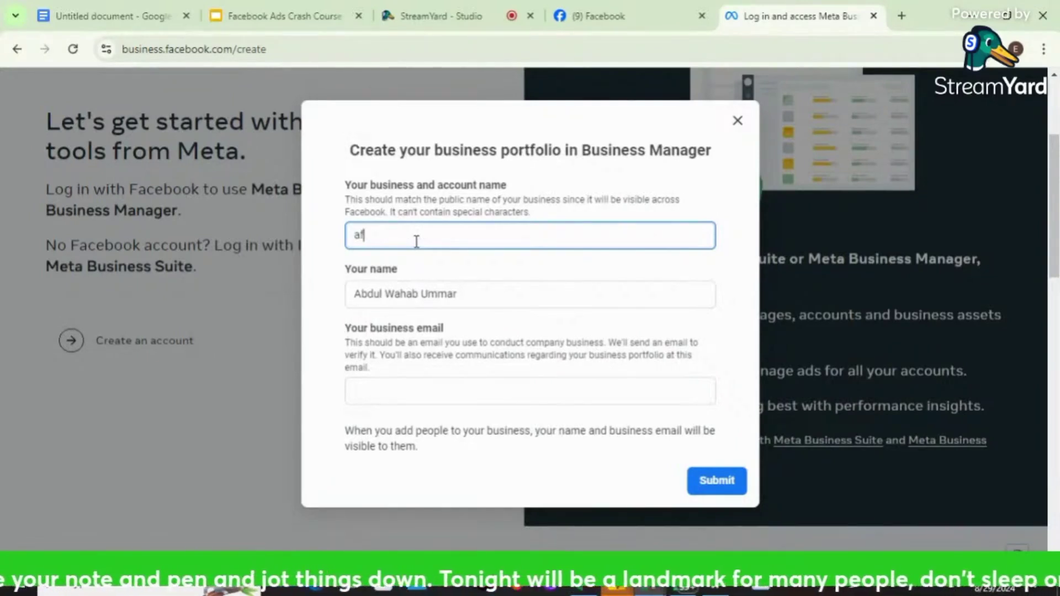
type("is m")
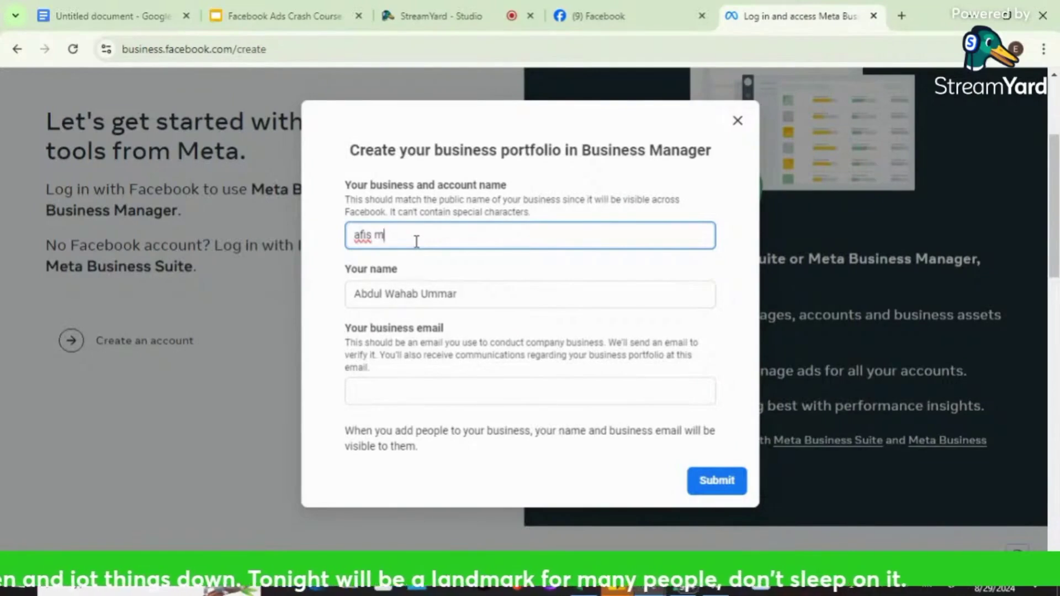
type("anager")
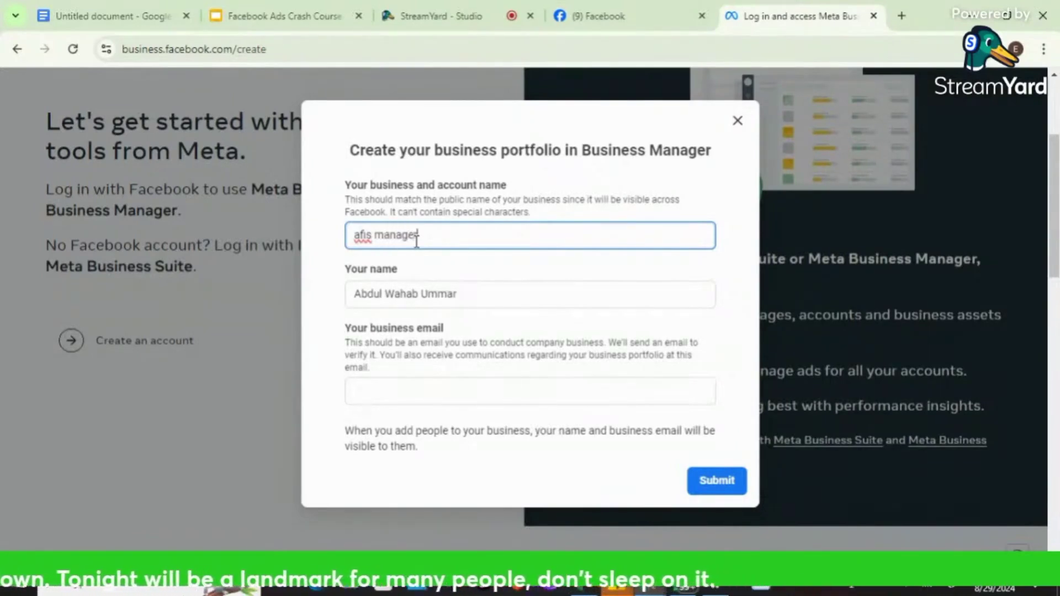
key("Return")
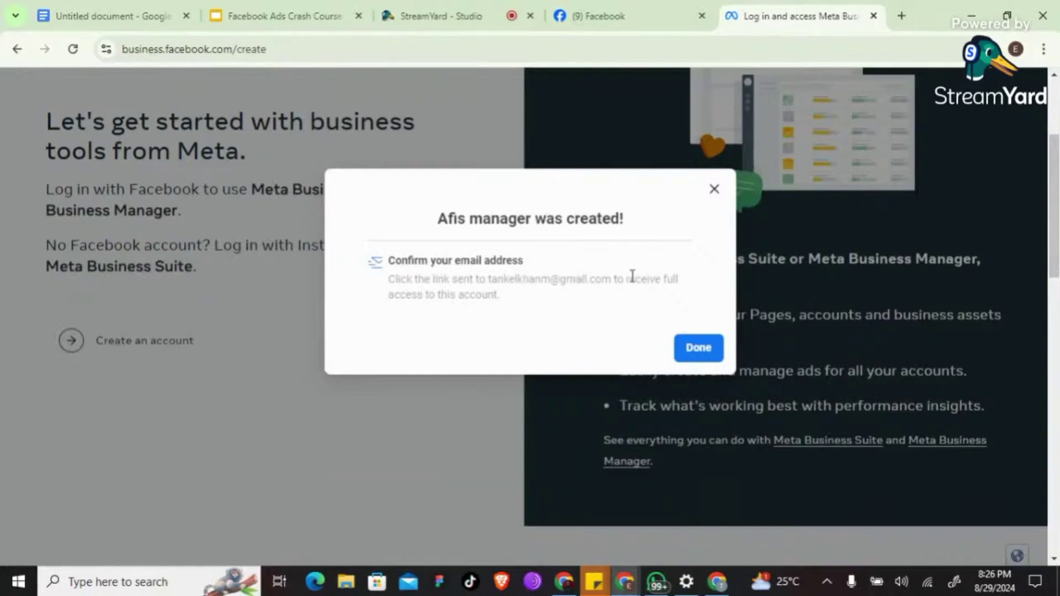
left_click(701, 348)
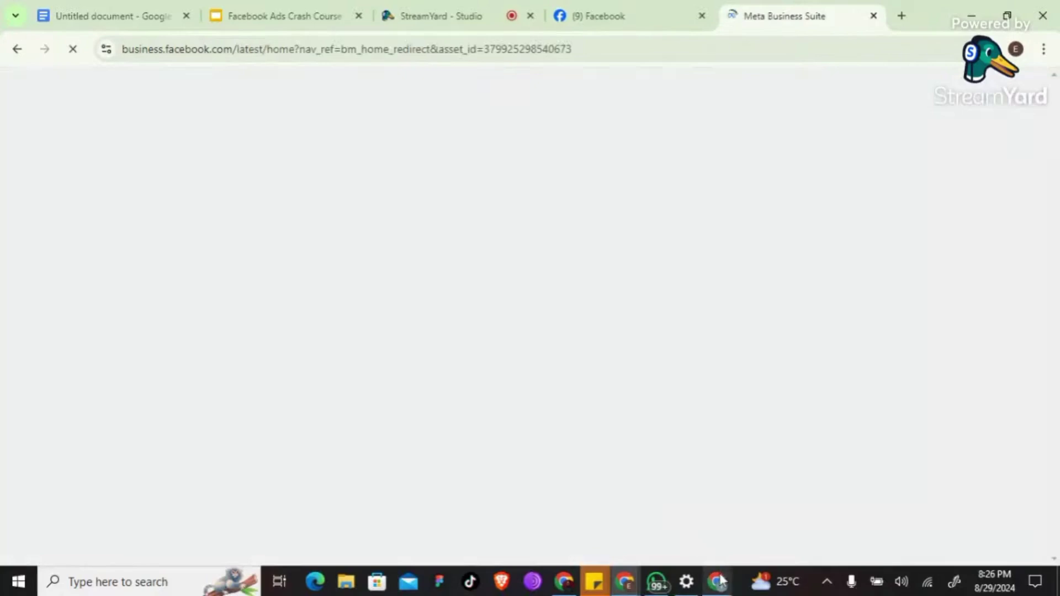
- Switch to the Gmail window, reload the inbox and open the newest "Confirm your business email address" message among the Social mails
left_click(718, 581)
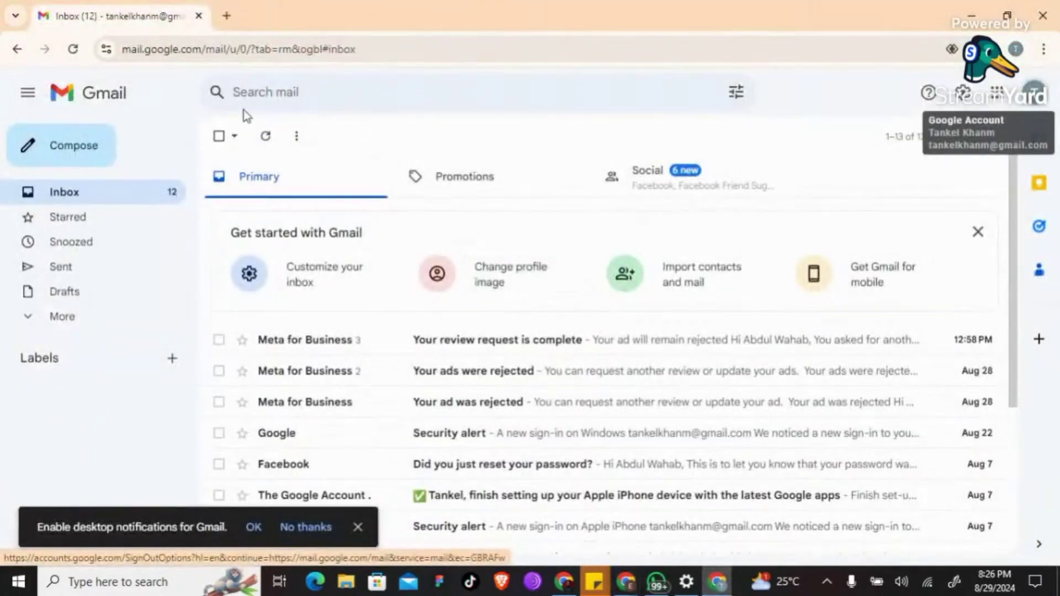
left_click(71, 51)
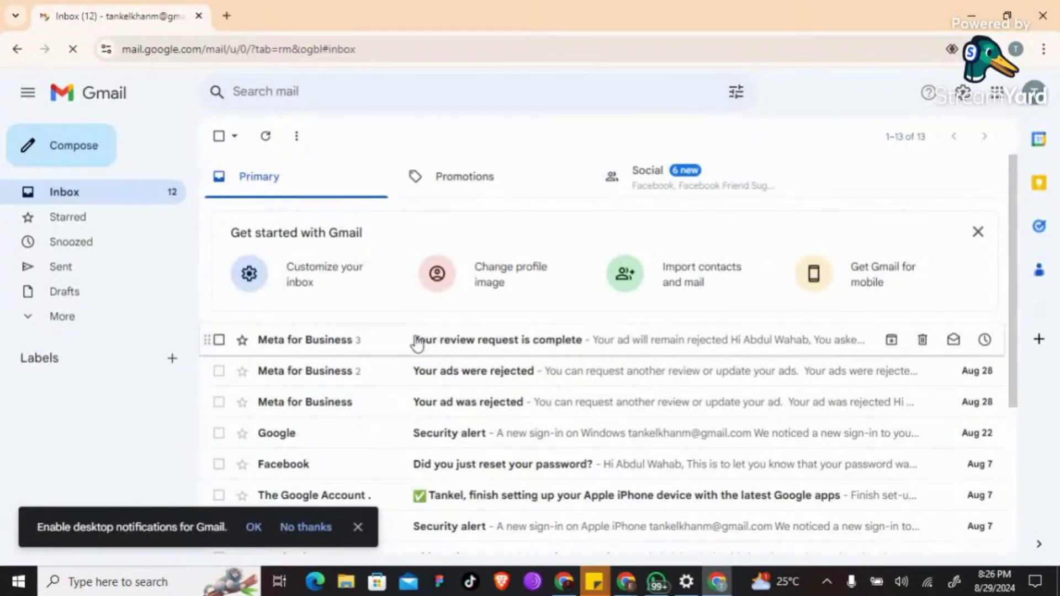
left_click(657, 190)
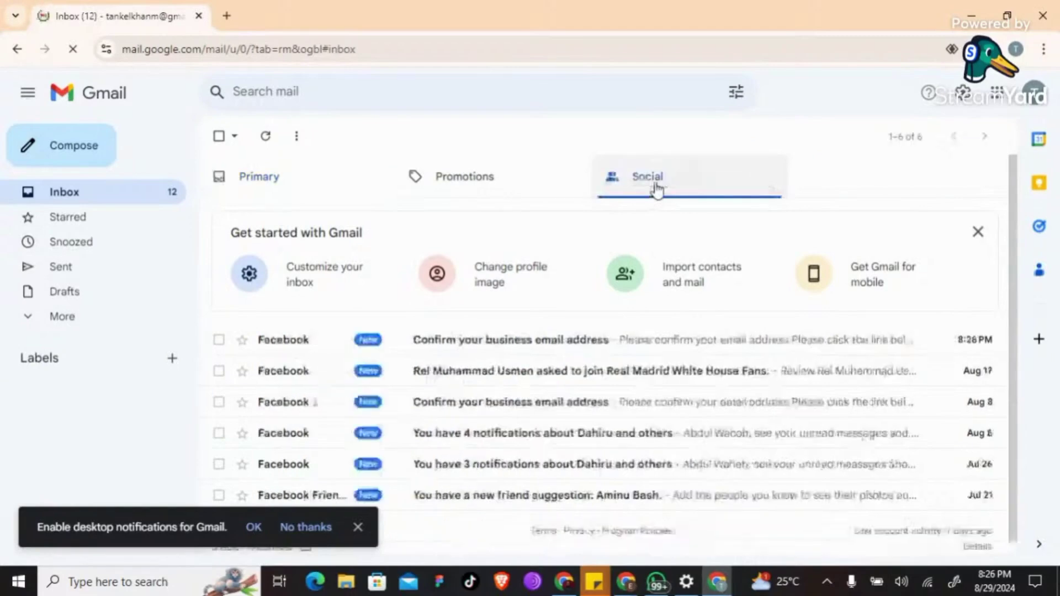
left_click(534, 341)
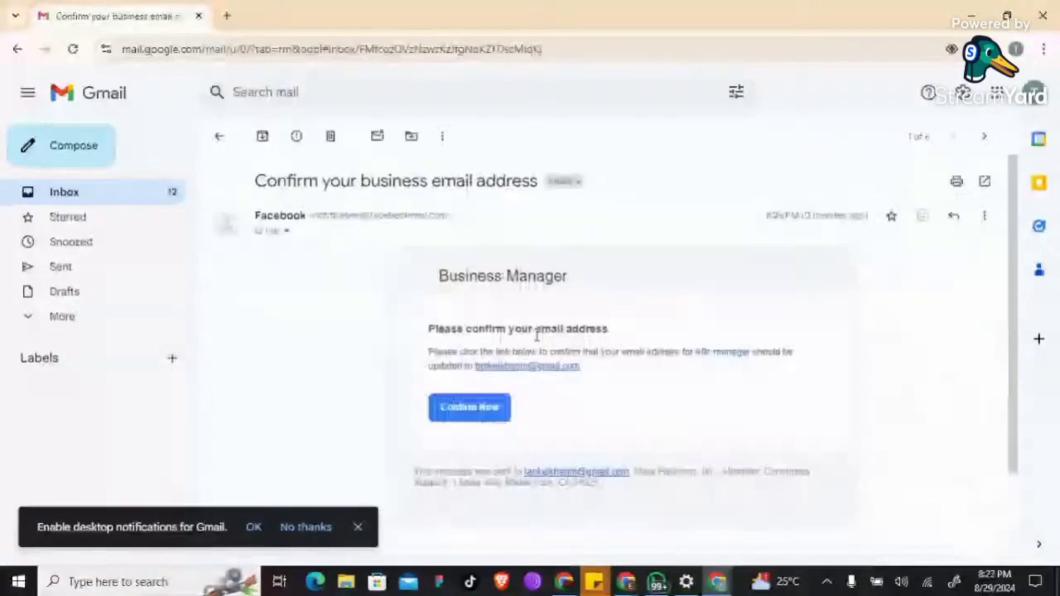
- Try to confirm the business email directly through the Confirm Now link in the Facebook message
left_click(477, 410)
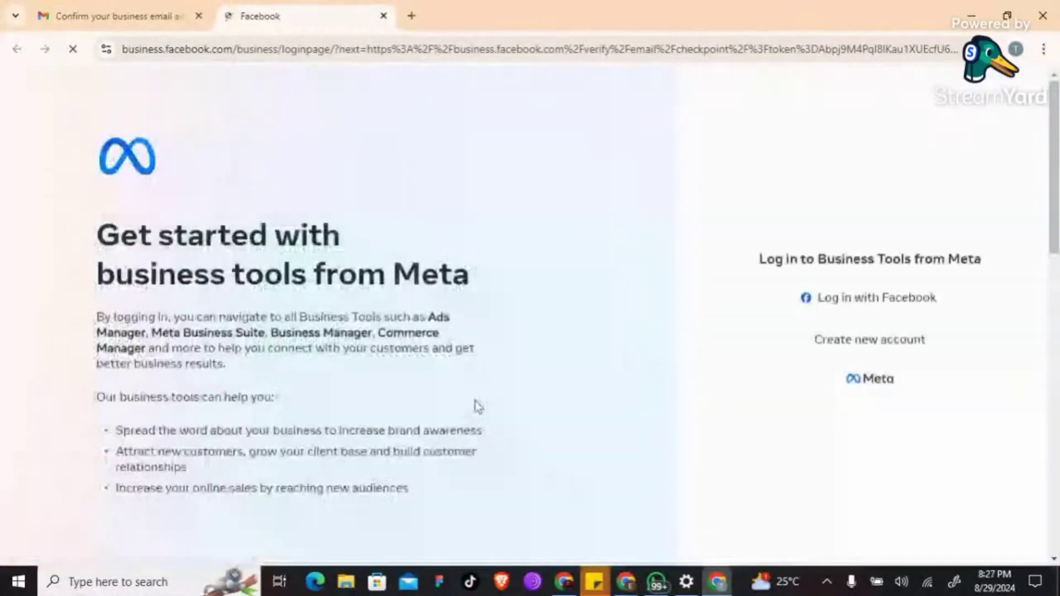
scroll(476, 401, "down", 3)
scroll(475, 401, "up", 2)
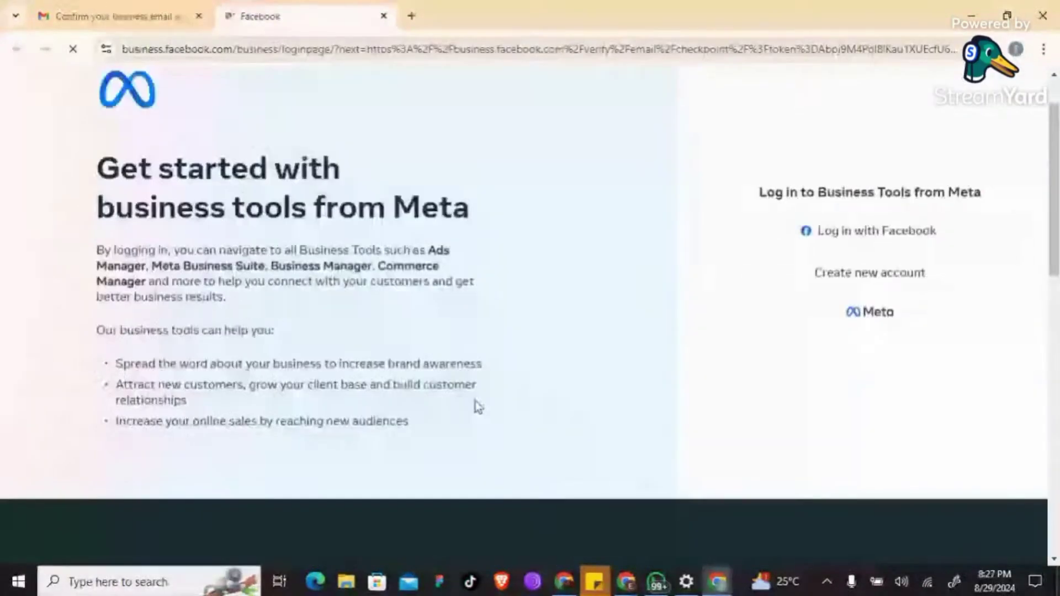
- Copy the Confirm Now link containing the verification token from the email and open it in the Meta Business Suite tab of the other browser window
left_click(141, 24)
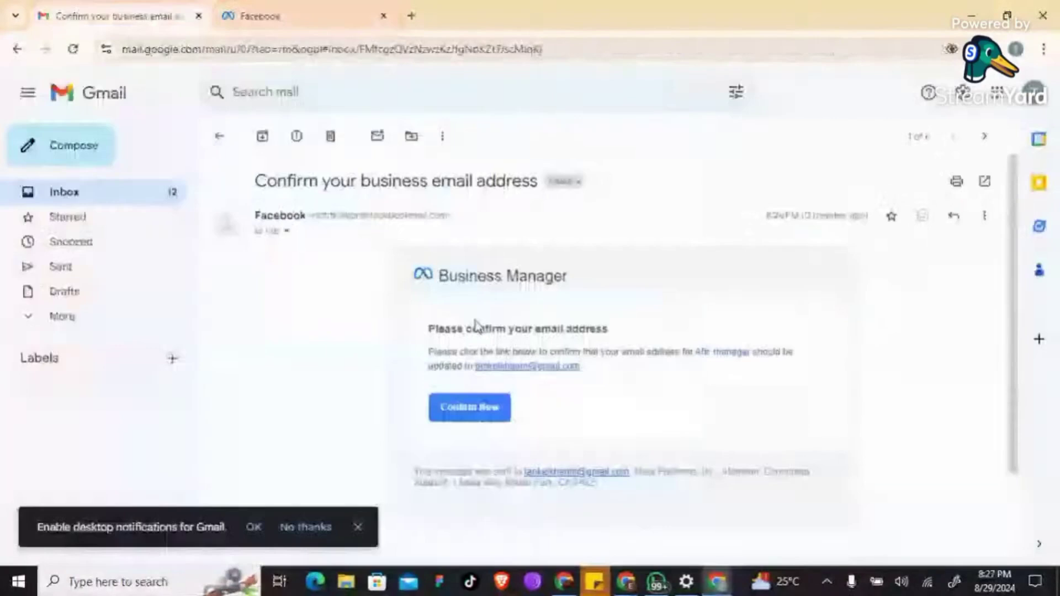
right_click(469, 413)
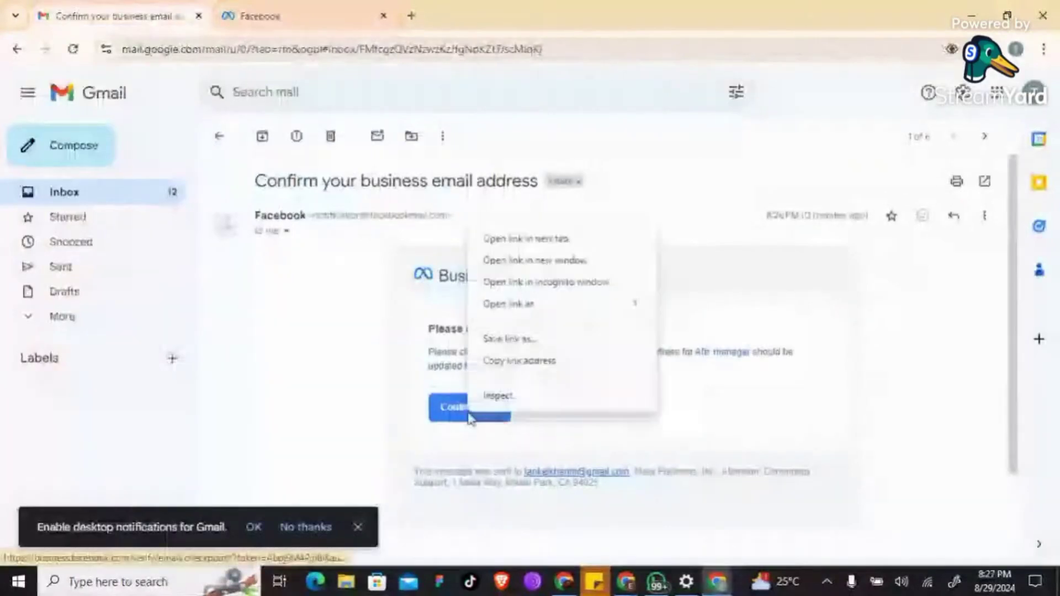
left_click(517, 366)
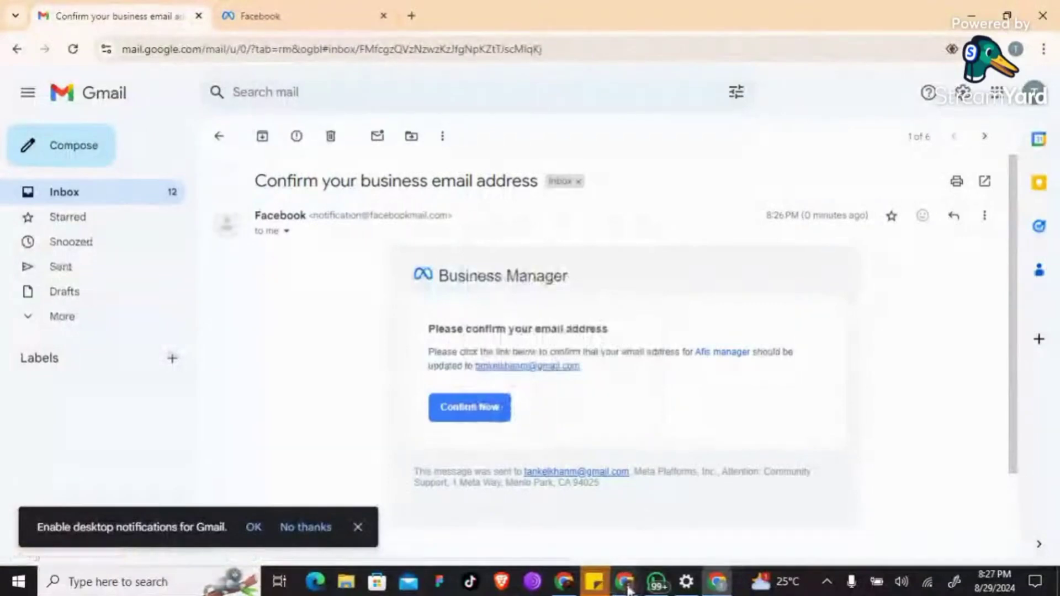
mouse_move(628, 590)
left_click(568, 543)
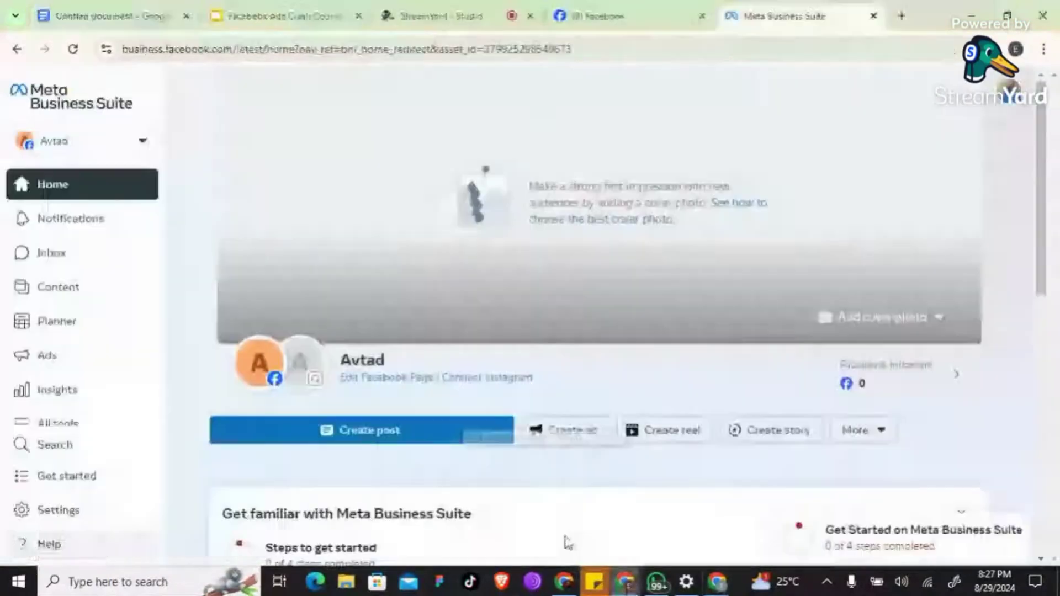
left_click(430, 59)
key("ctrl+v")
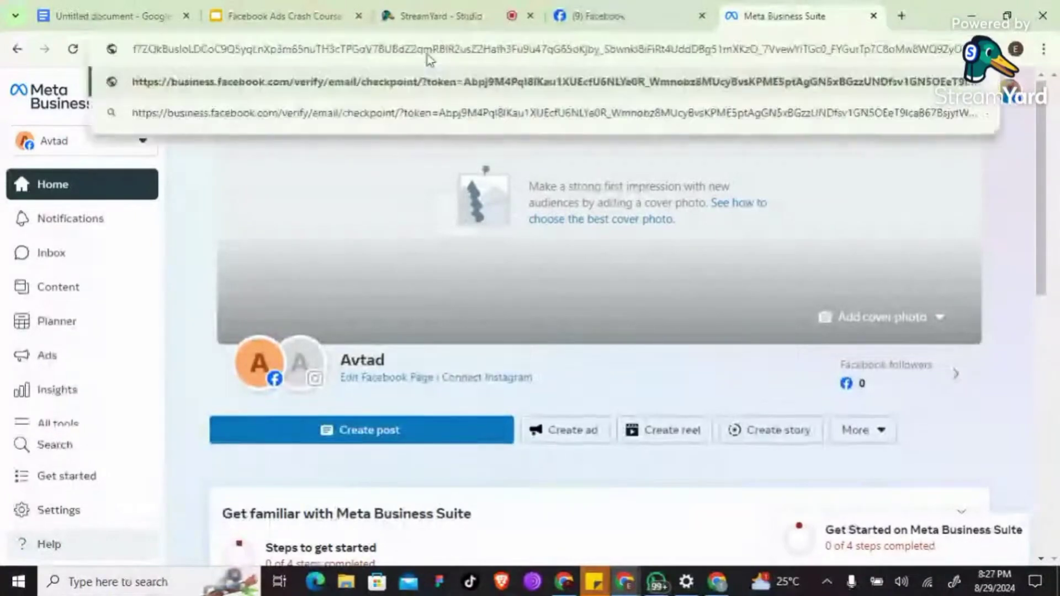
key("Return")
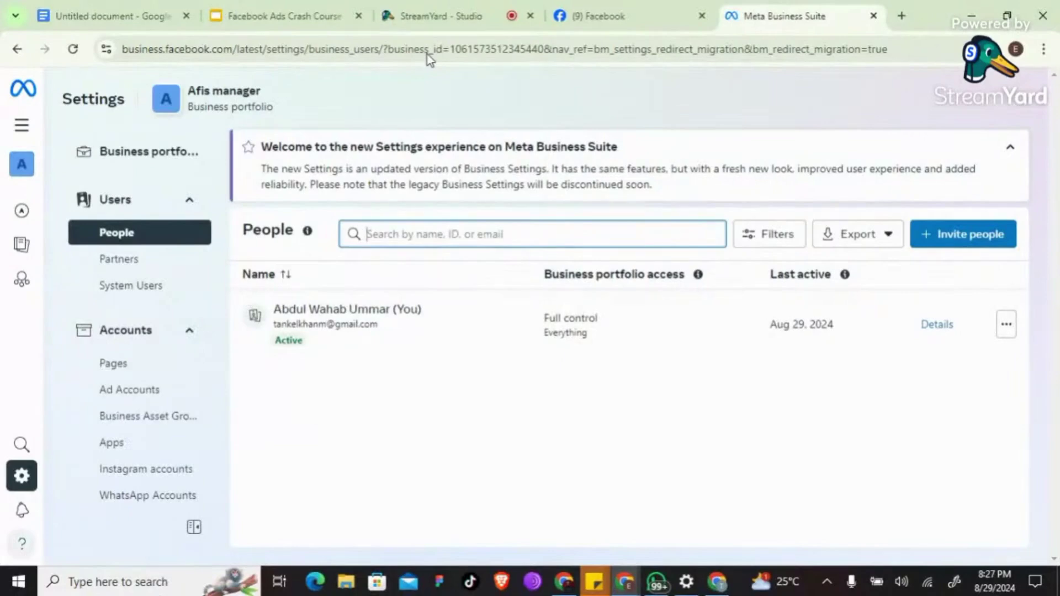
left_click(457, 23)
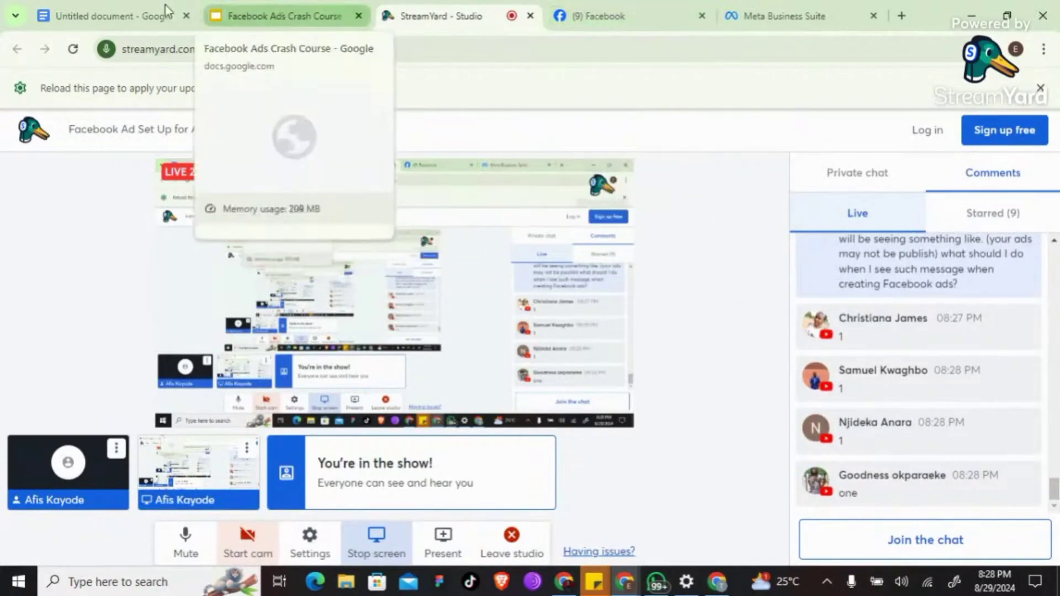
left_click(798, 4)
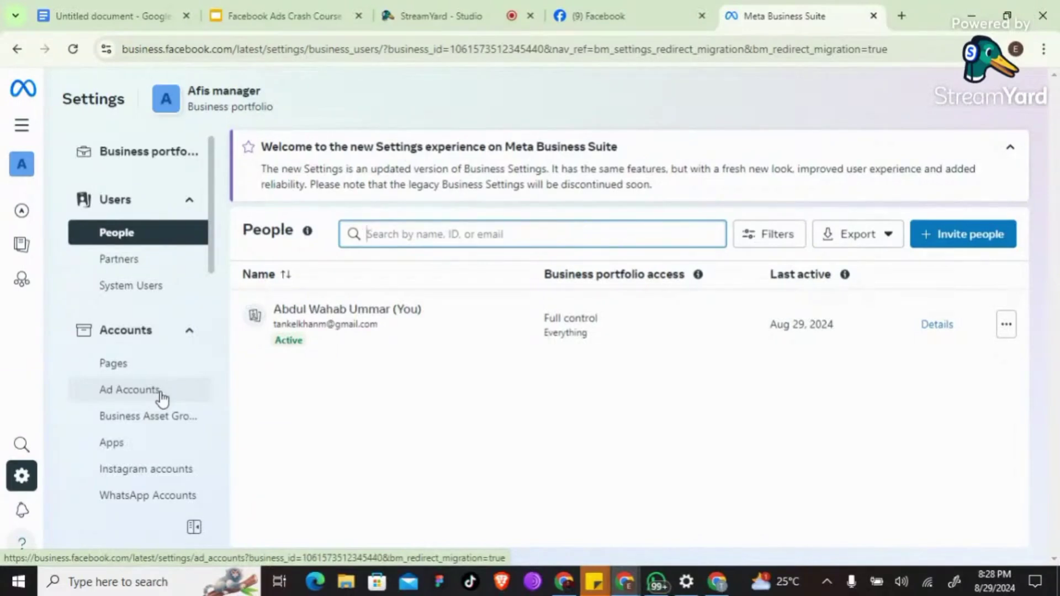
- Start a new ad account under the portfolio's Ad Accounts settings and name it "Digital Acct"
left_click(139, 394)
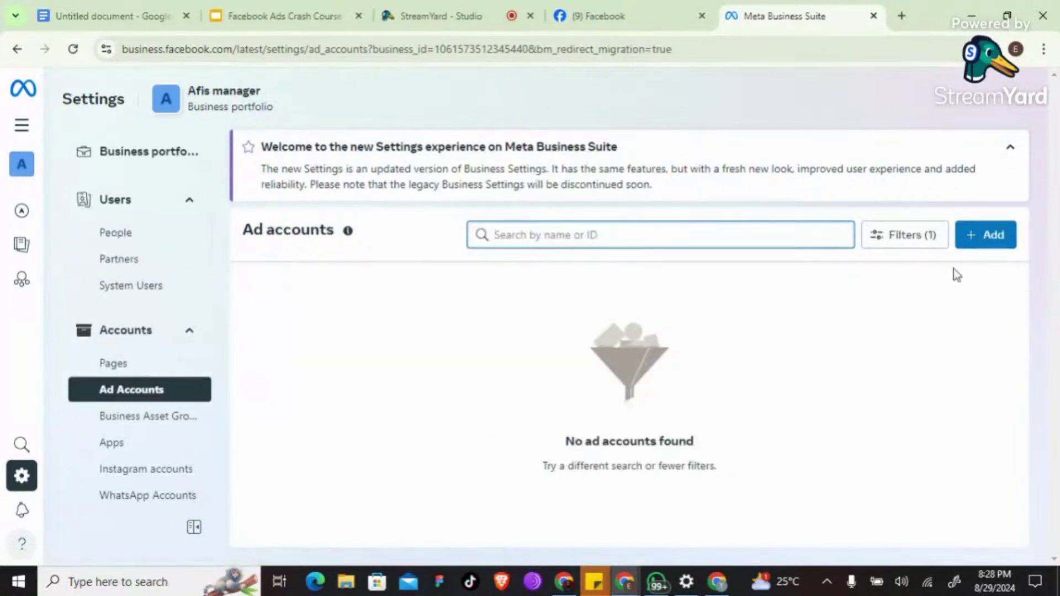
left_click(989, 242)
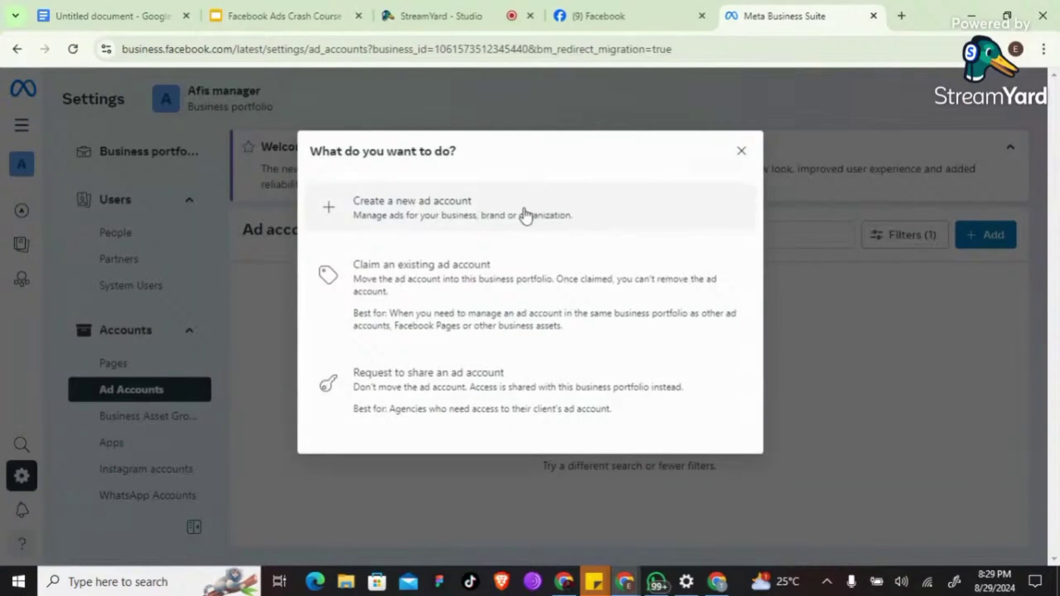
left_click(526, 216)
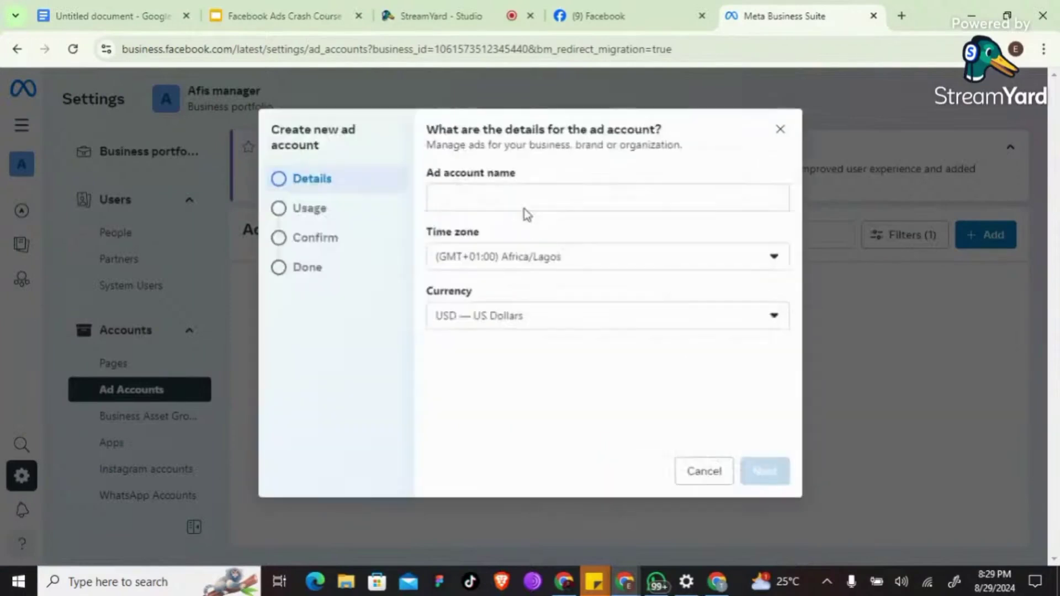
left_click(525, 202)
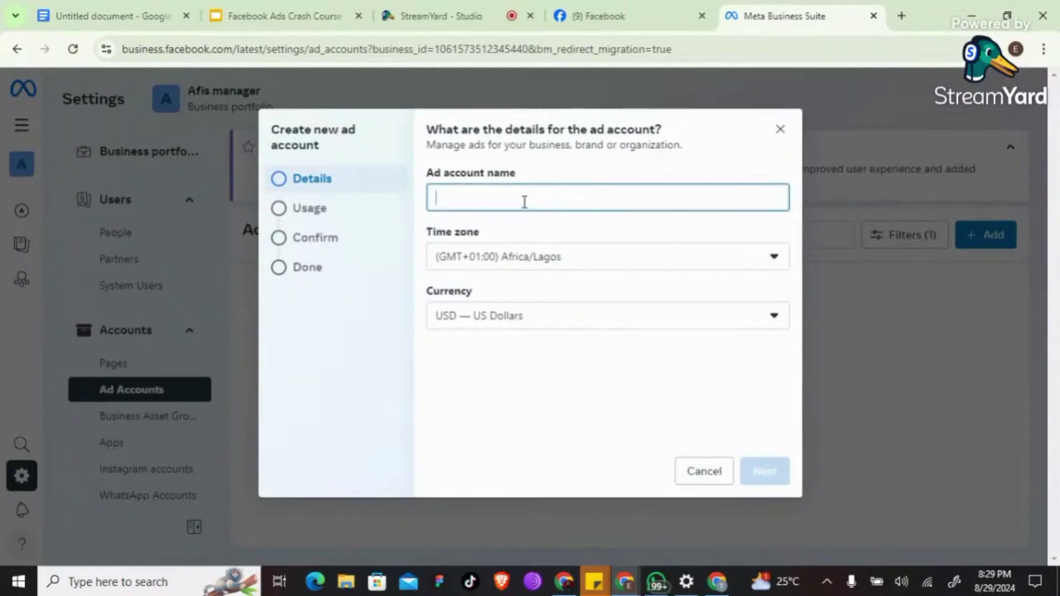
type("Digitla")
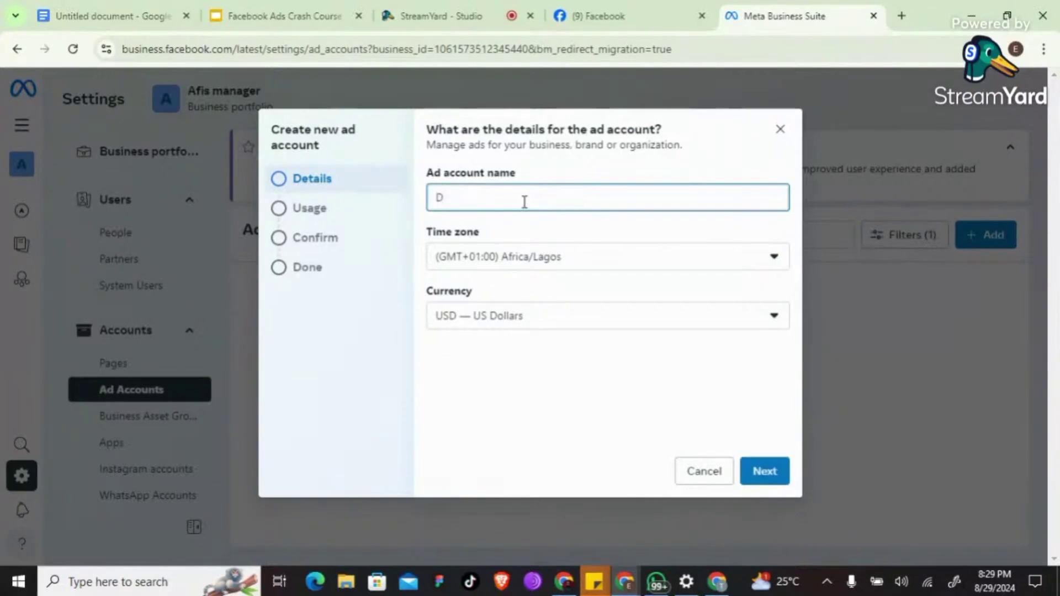
key("BackSpace")
key("BackSpace")
type("al Acct")
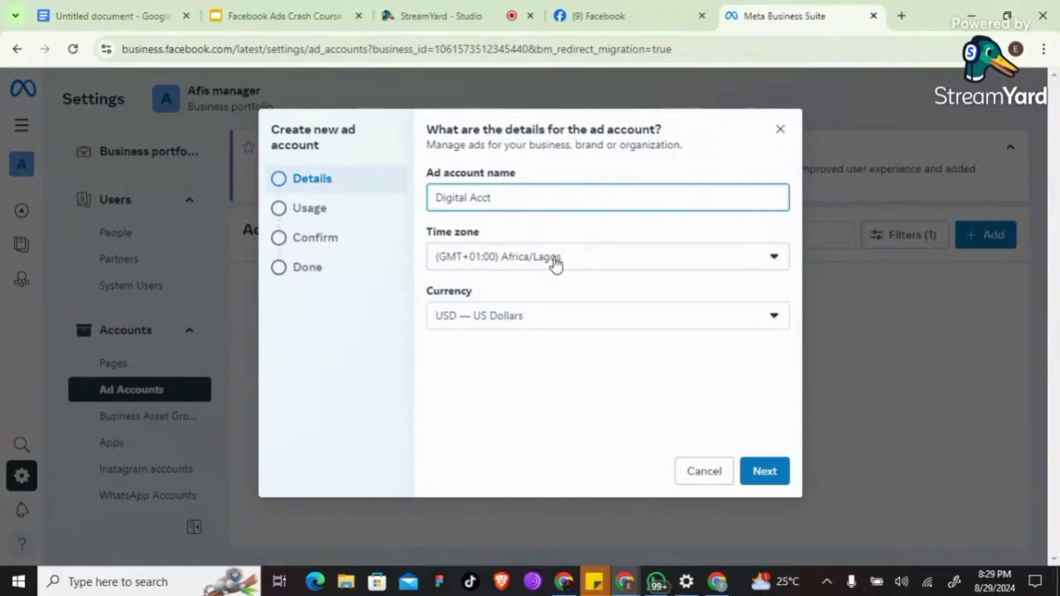
- Set the new ad account's currency to NGN — Nigerian Naira and continue to its usage settings
left_click(535, 324)
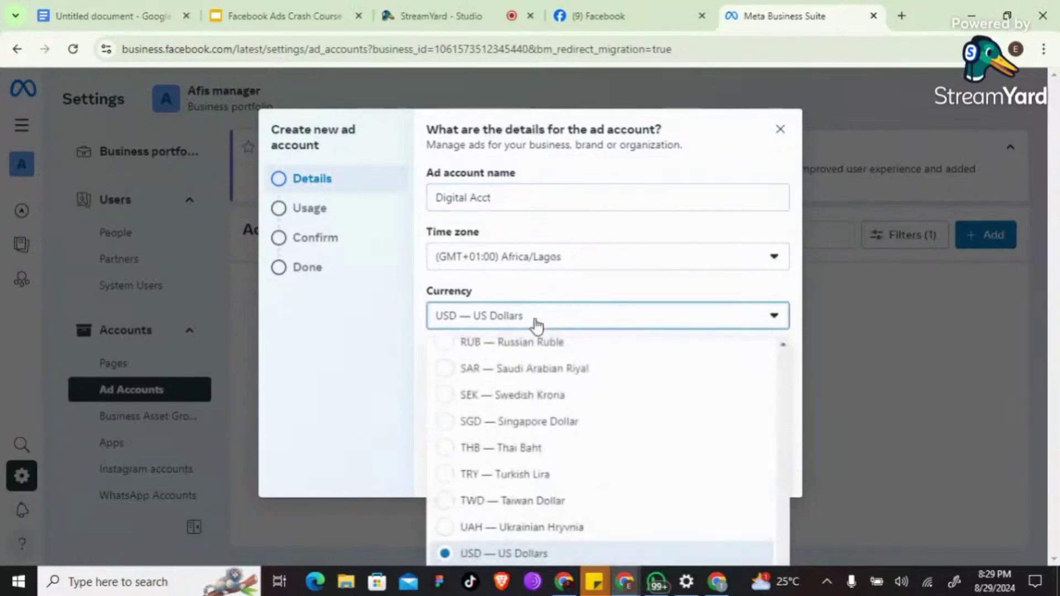
scroll(525, 408, "up", 3)
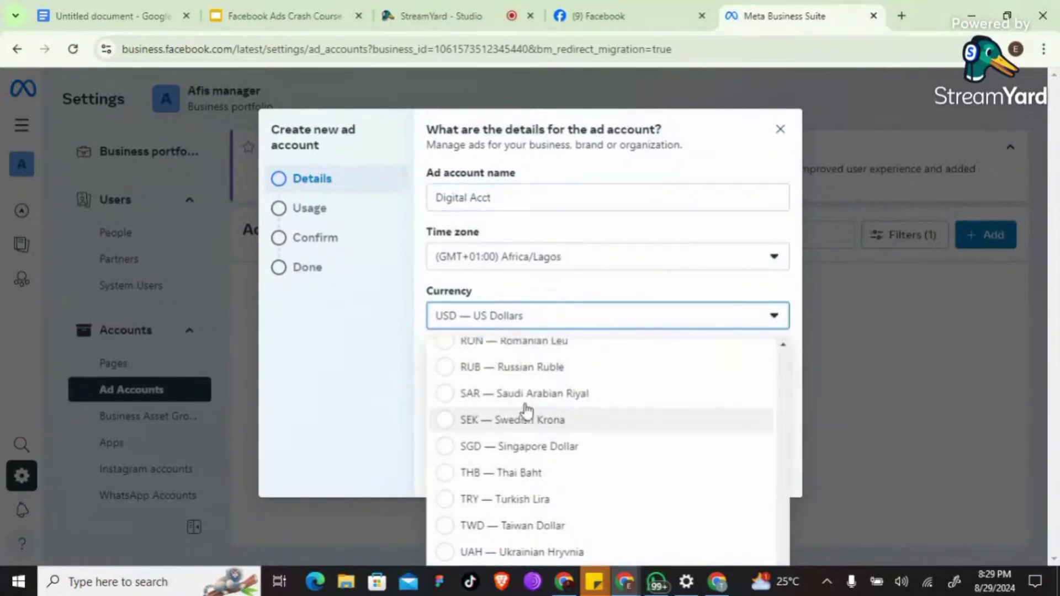
scroll(527, 411, "up", 4)
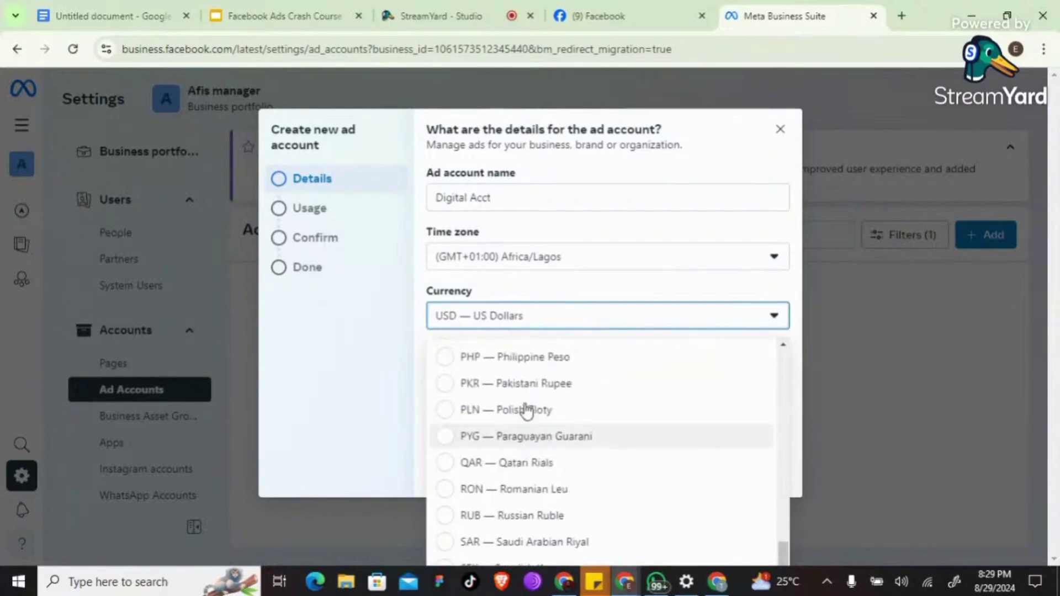
scroll(526, 412, "up", 3)
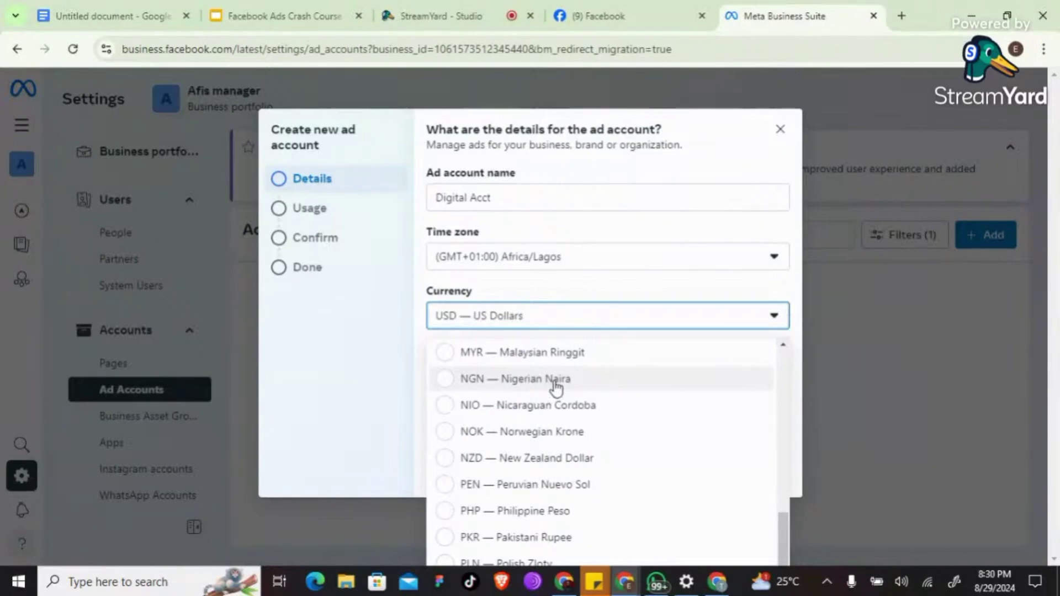
left_click(555, 387)
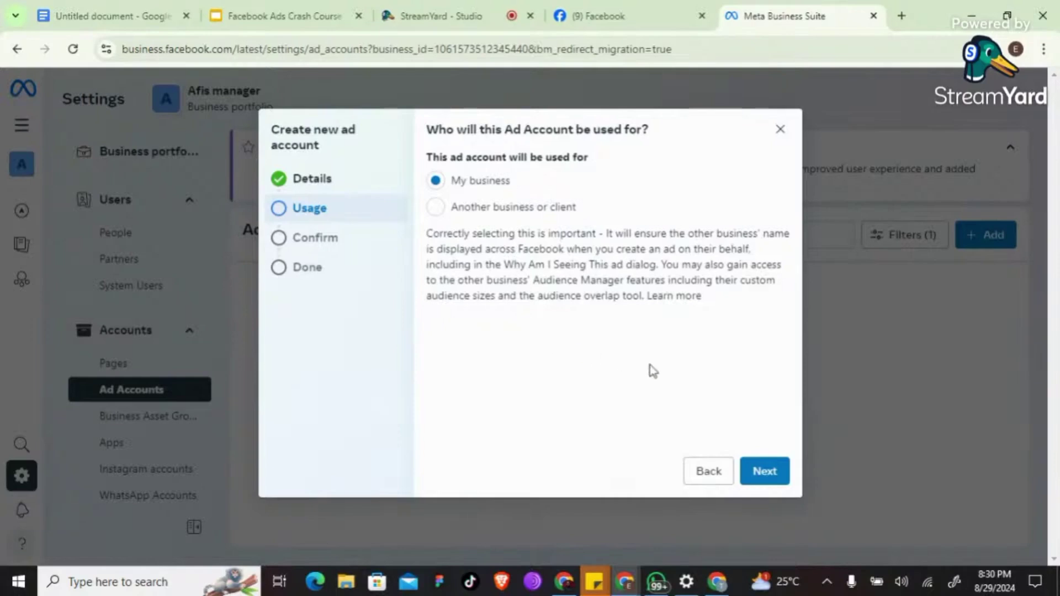
- Keep My business as the ad account's usage, agree to the Meta terms and advertising policies, and create the Digital Acct ad account
left_click(765, 473)
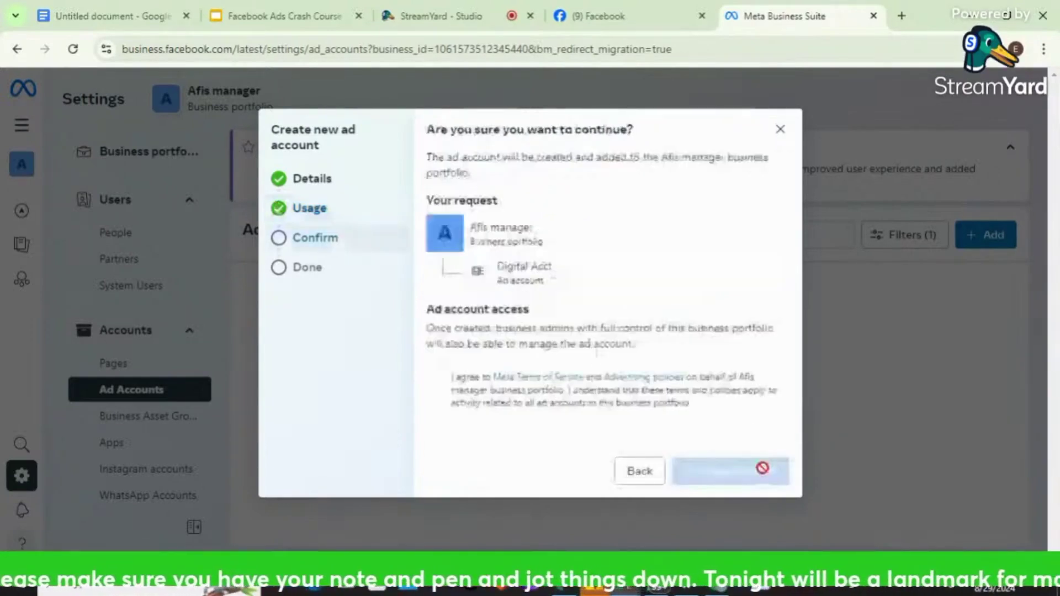
left_click(435, 383)
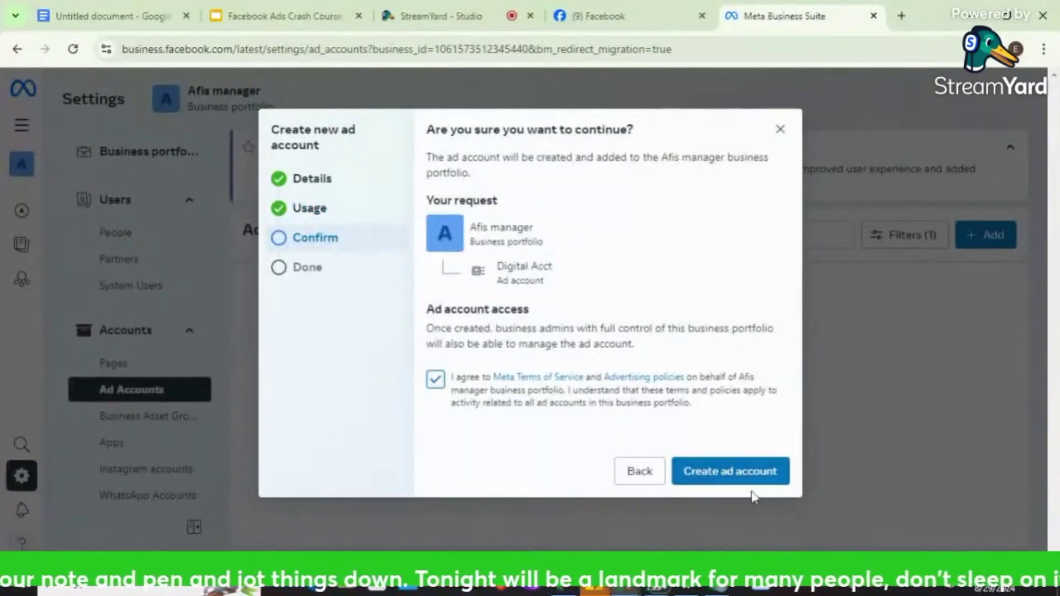
left_click(749, 468)
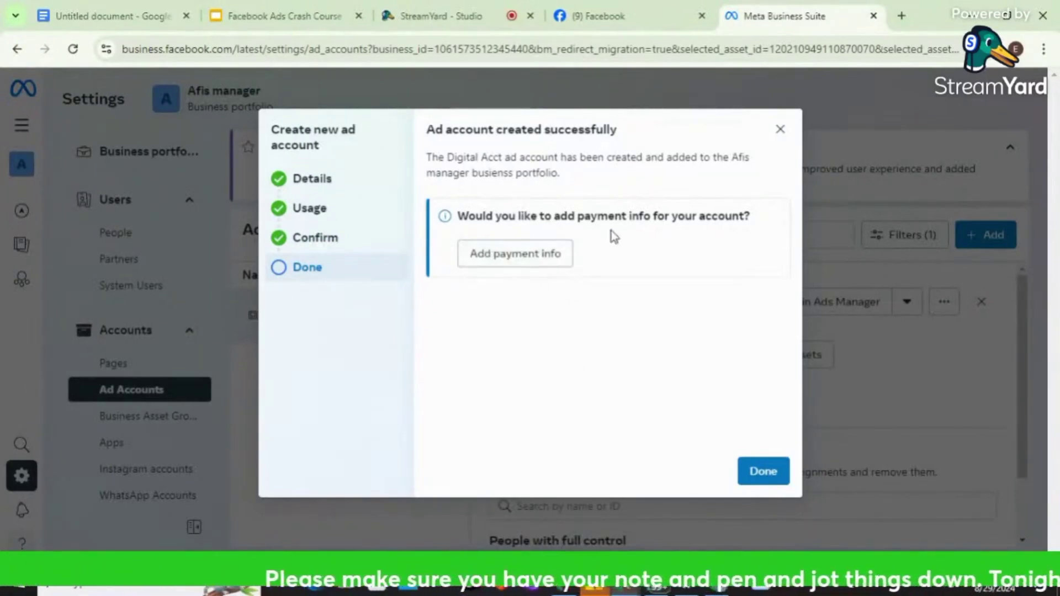
- Go through the payment setup for Nigeria in Naira with Naira Payment with MasterCard/VISA, skip the VAT ID, and exit without adding funds
left_click(529, 263)
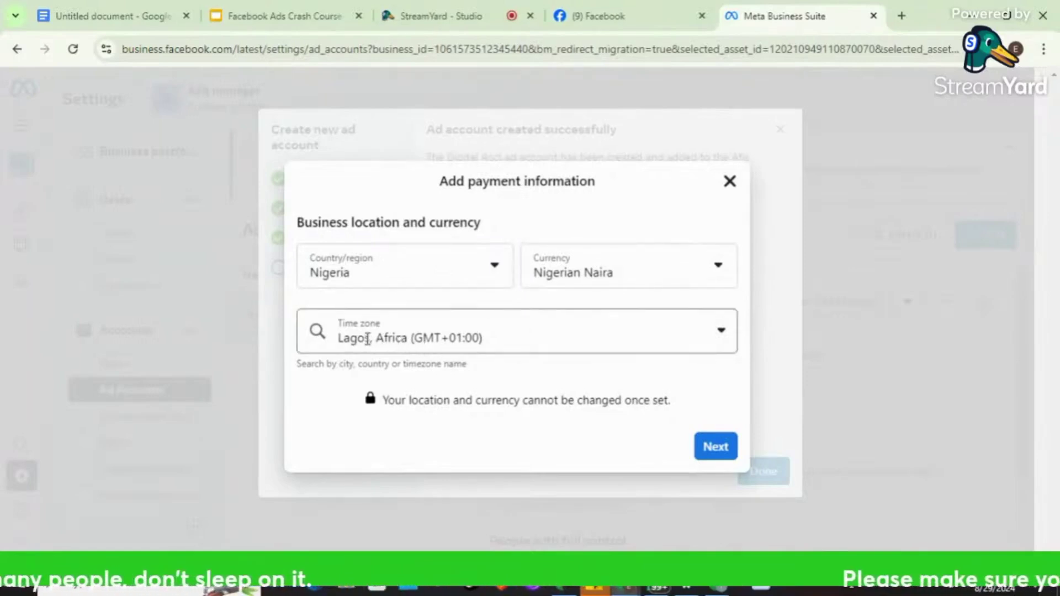
left_click(717, 450)
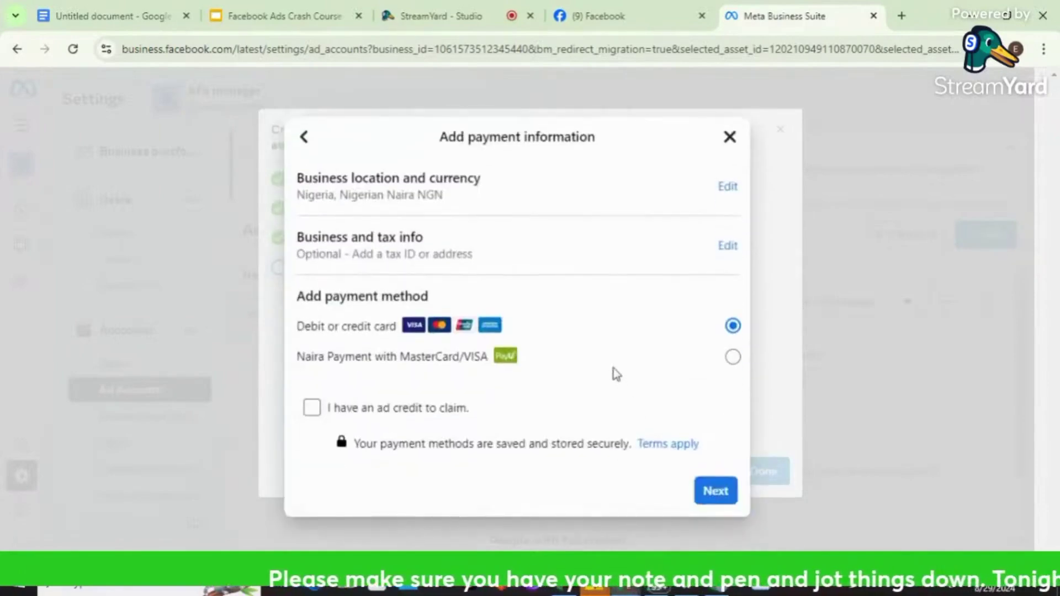
left_click(733, 359)
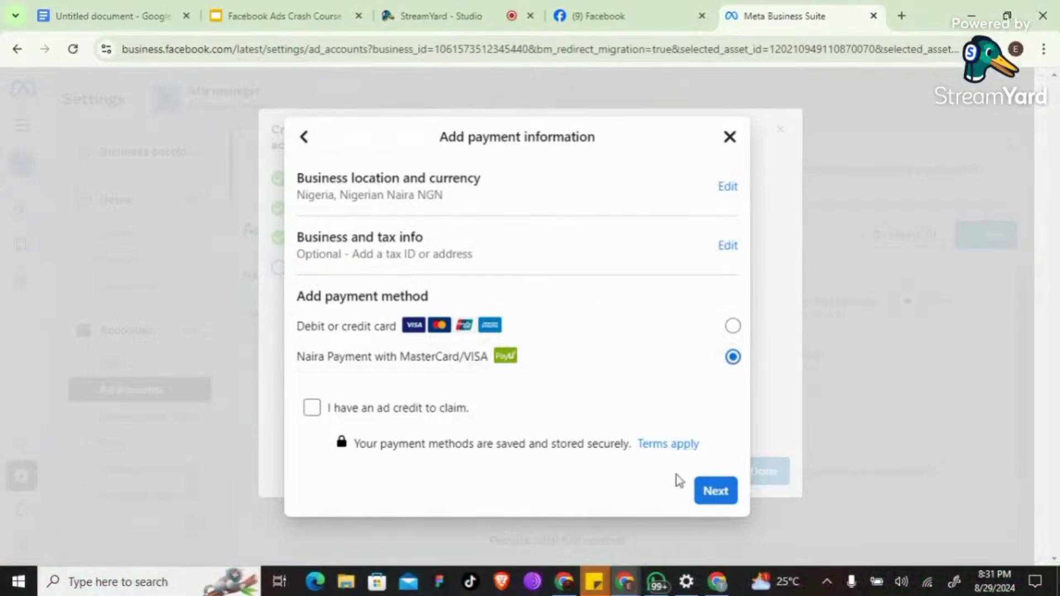
left_click(722, 497)
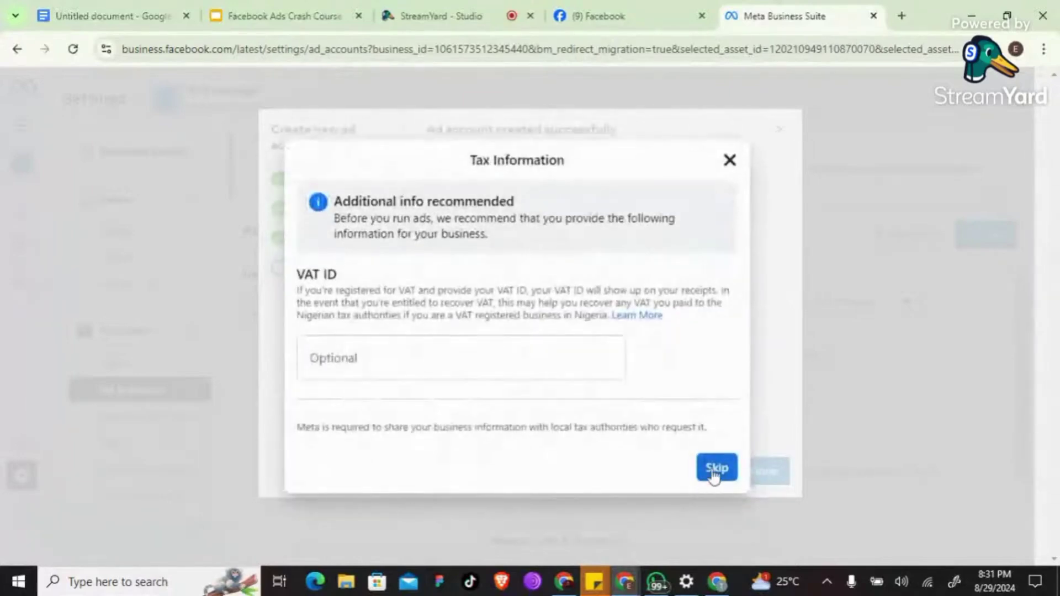
left_click(719, 469)
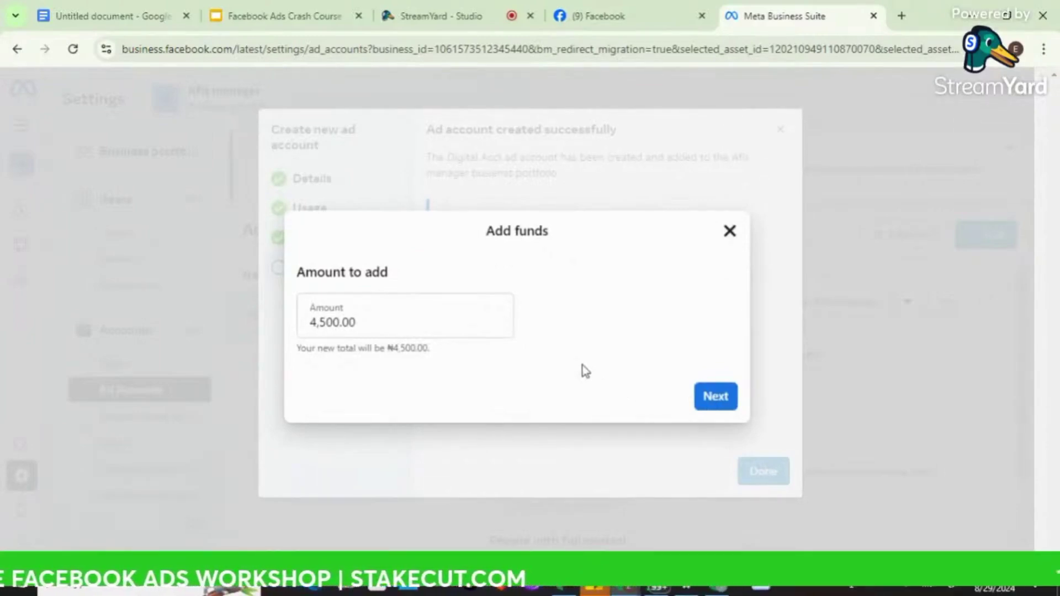
left_click(729, 230)
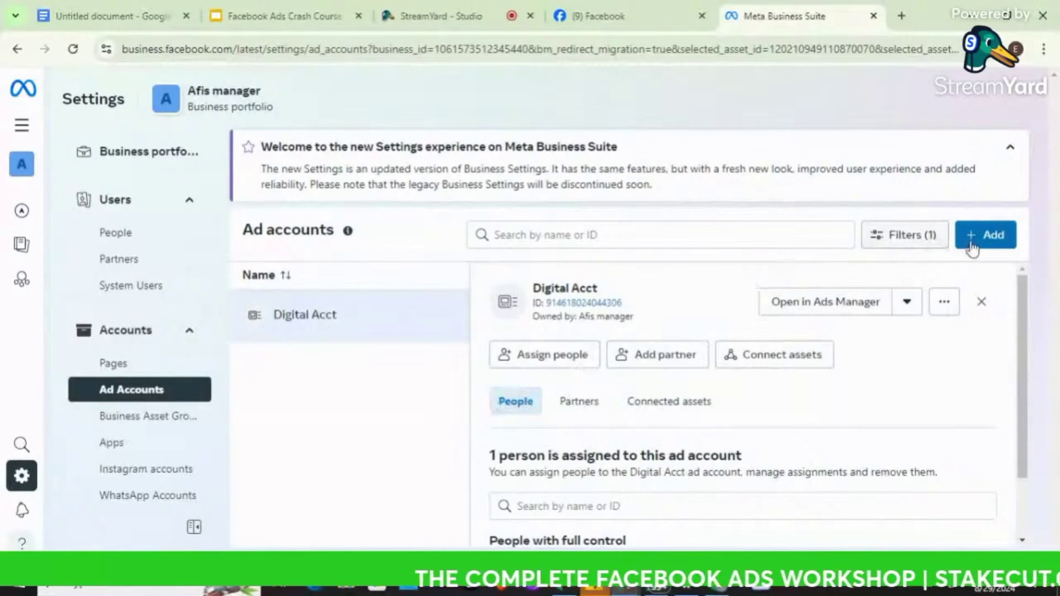
- Start a second new ad account named "Marketing" and set its currency to NGN — Nigerian Naira
left_click(999, 233)
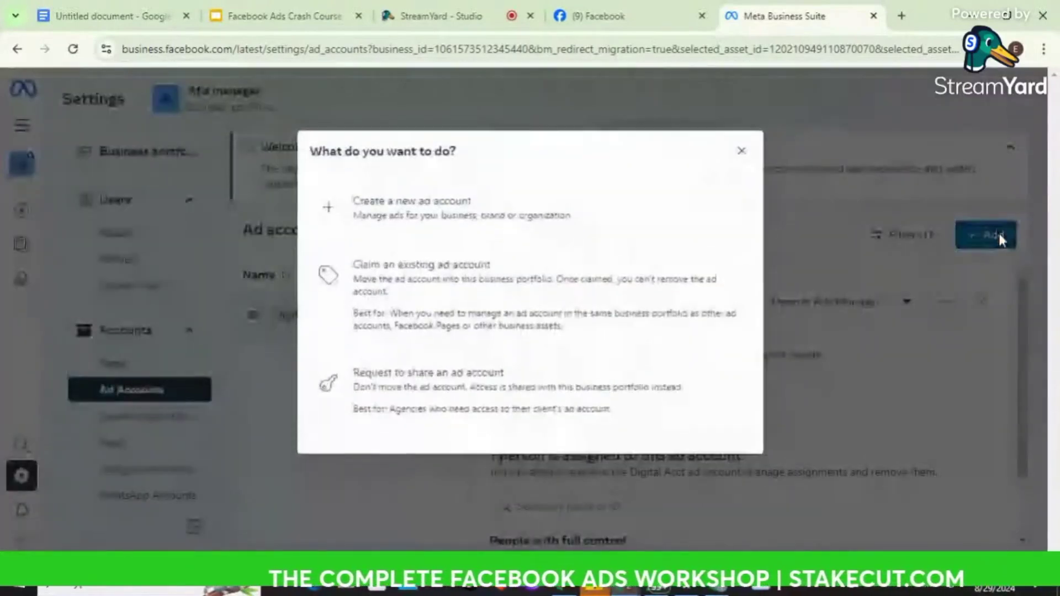
left_click(493, 209)
left_click(489, 203)
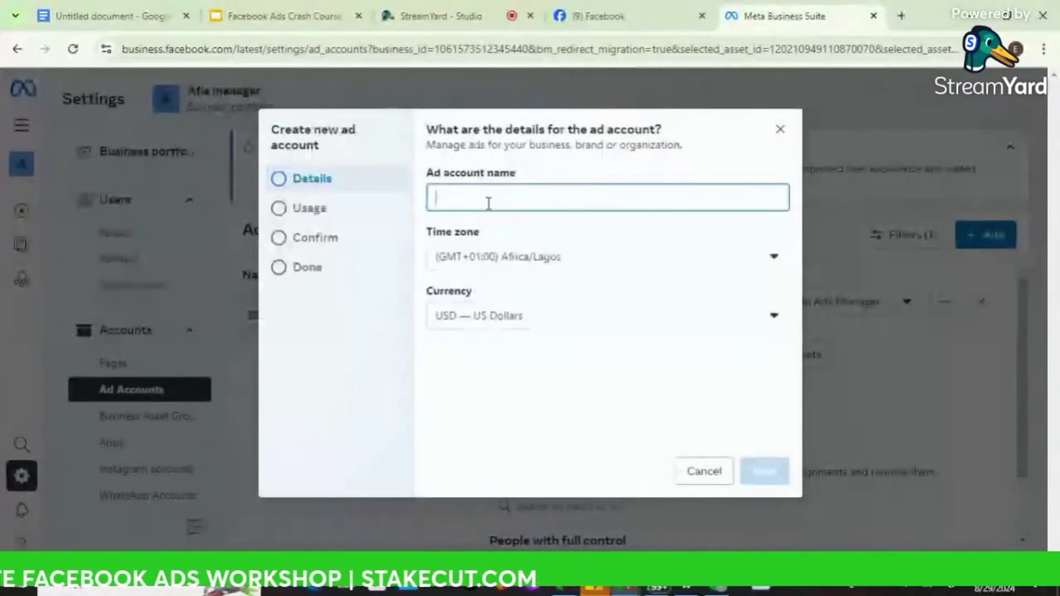
type("Marketing")
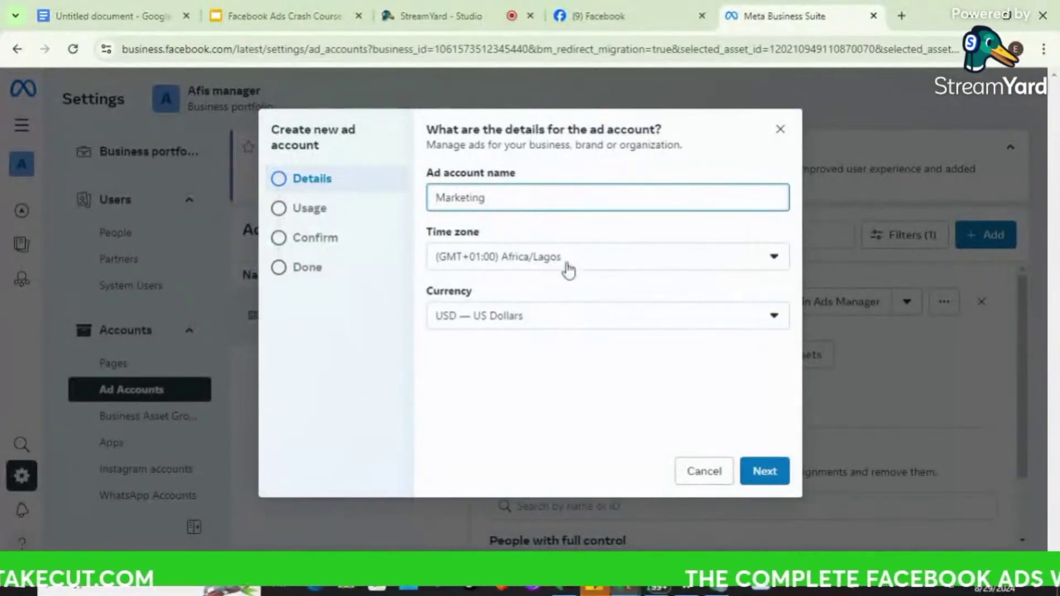
left_click(574, 318)
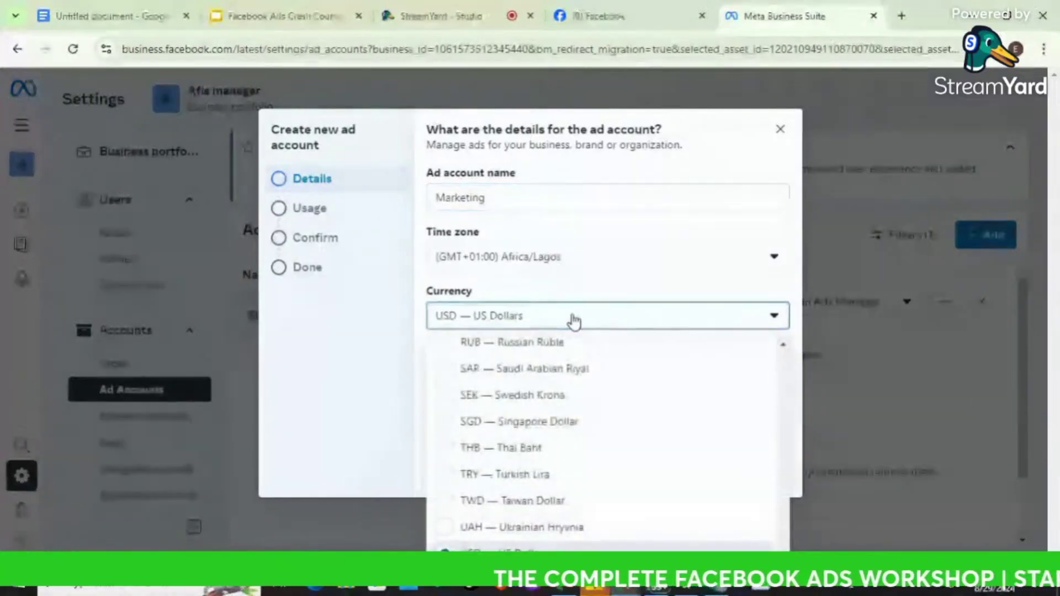
scroll(516, 402, "up", 5)
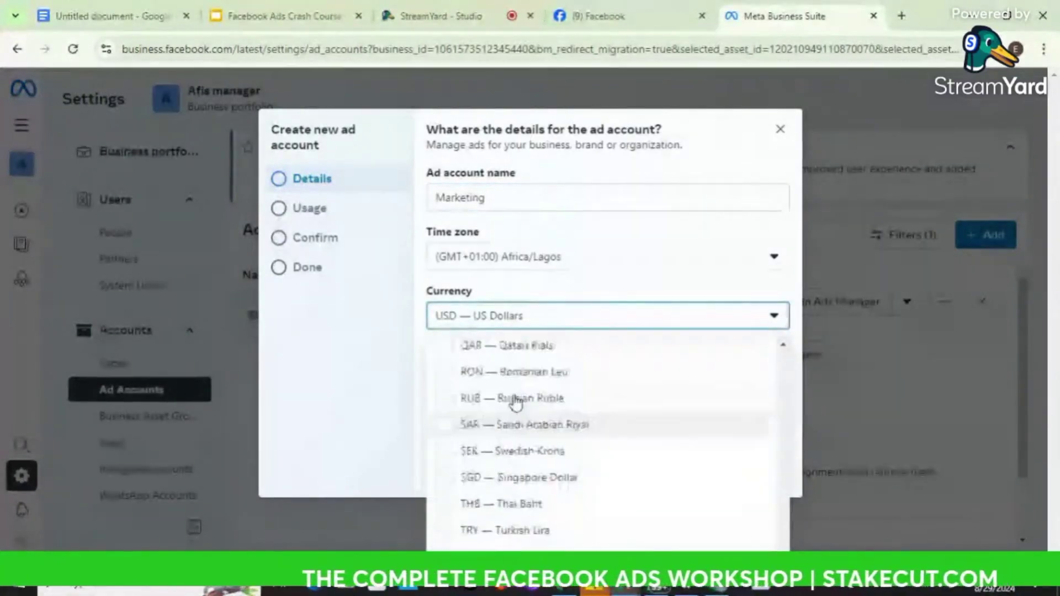
scroll(515, 400, "up", 3)
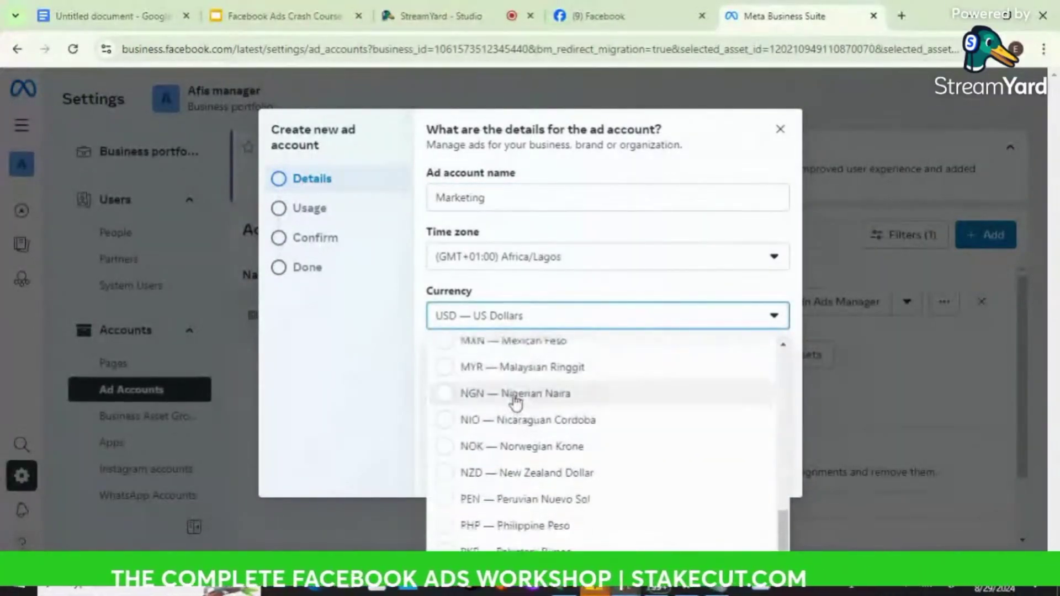
left_click(514, 394)
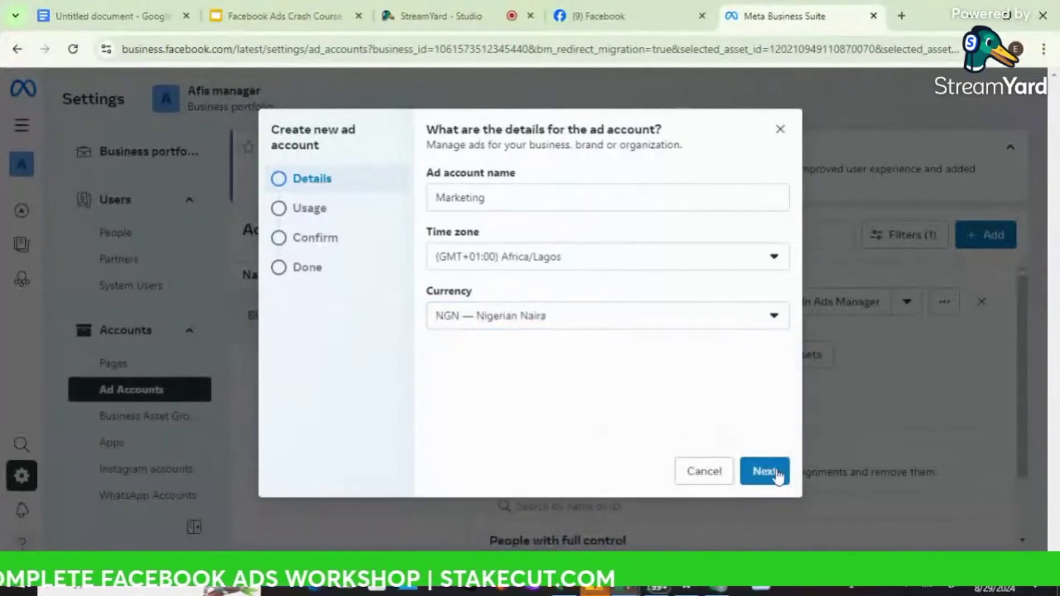
- Try to create the Marketing ad account for My business with the terms accepted, and close the creation dialogs
left_click(774, 474)
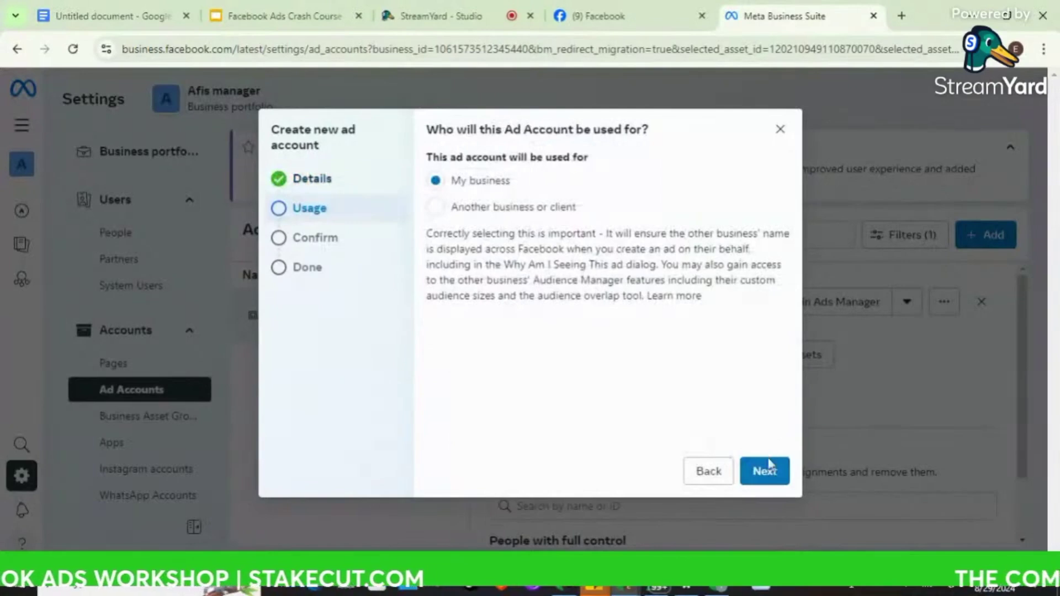
left_click(765, 473)
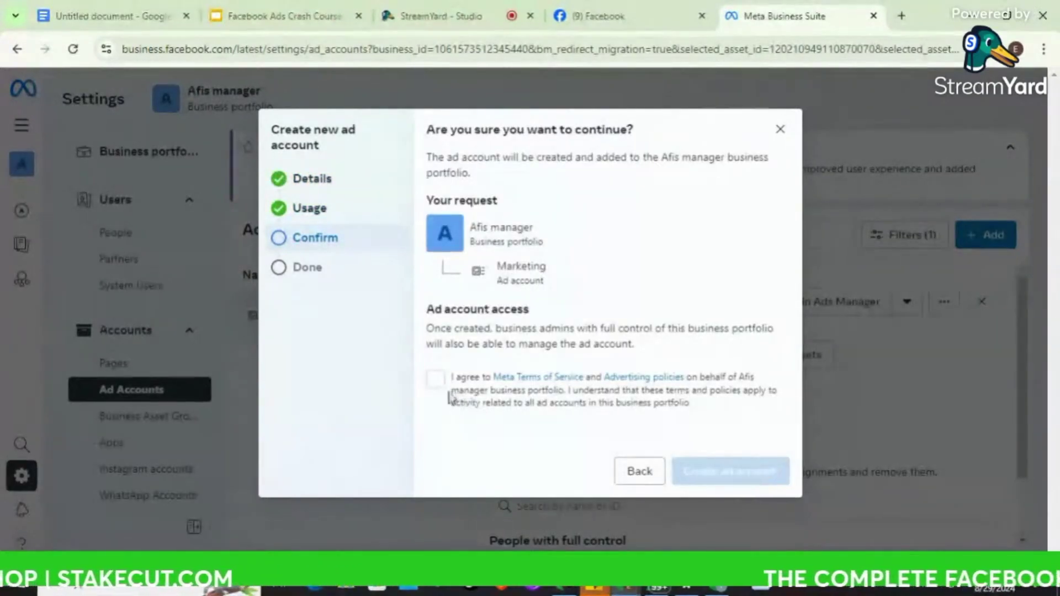
left_click(434, 385)
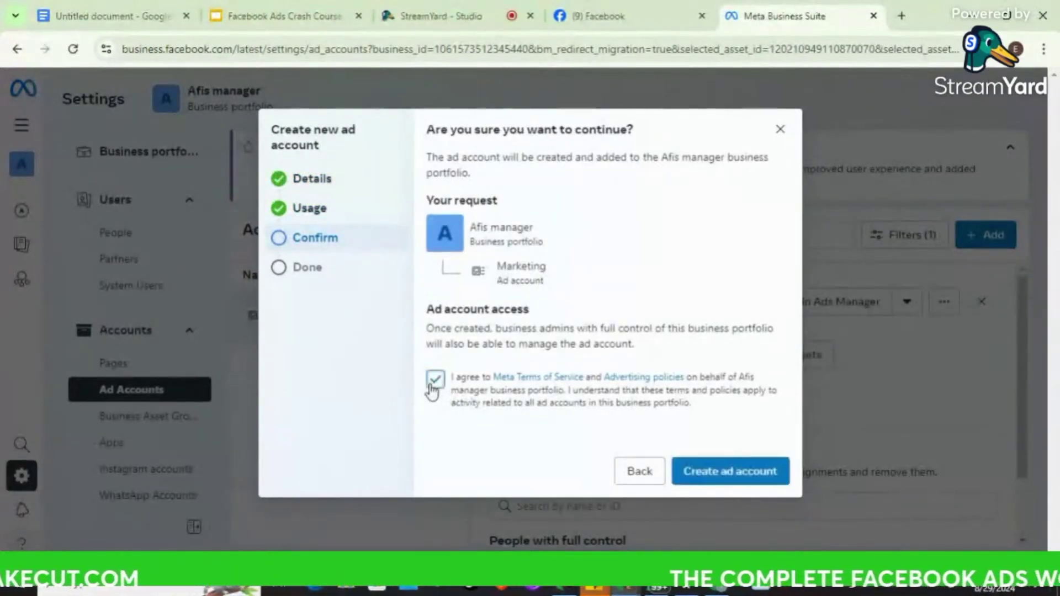
left_click(713, 474)
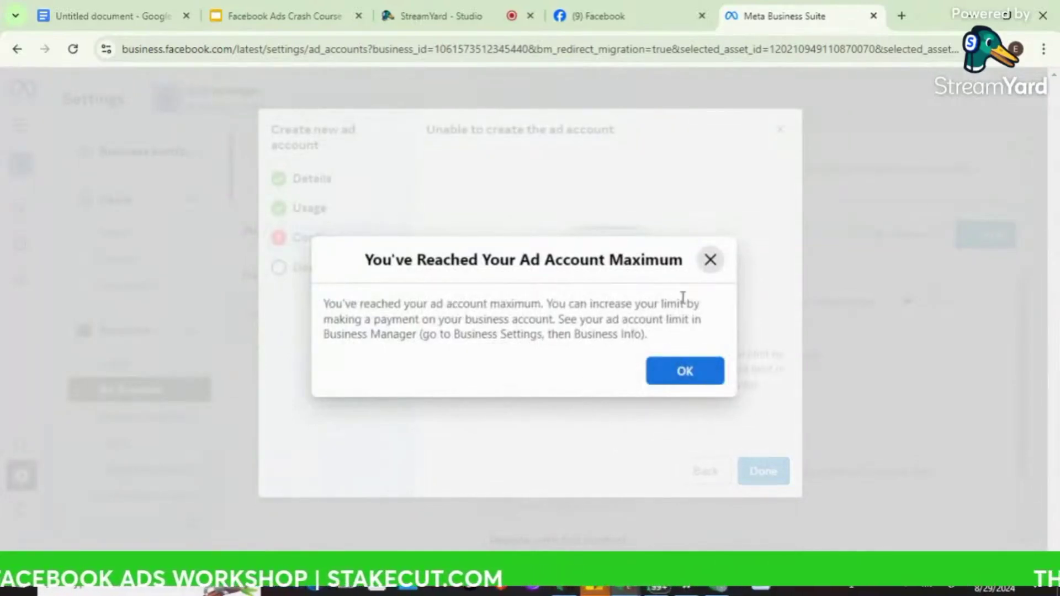
left_click(712, 260)
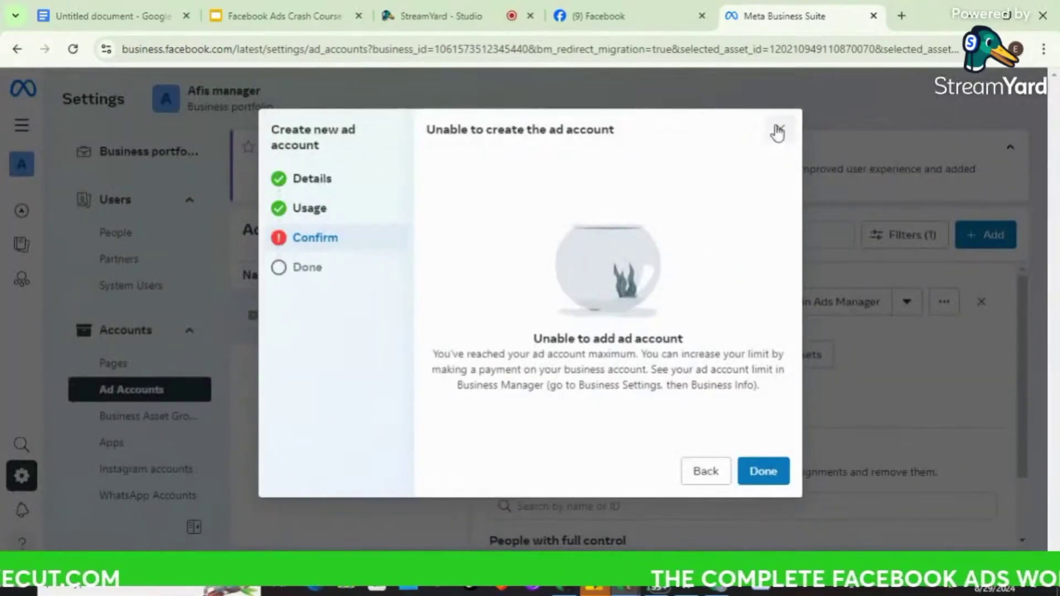
left_click(780, 130)
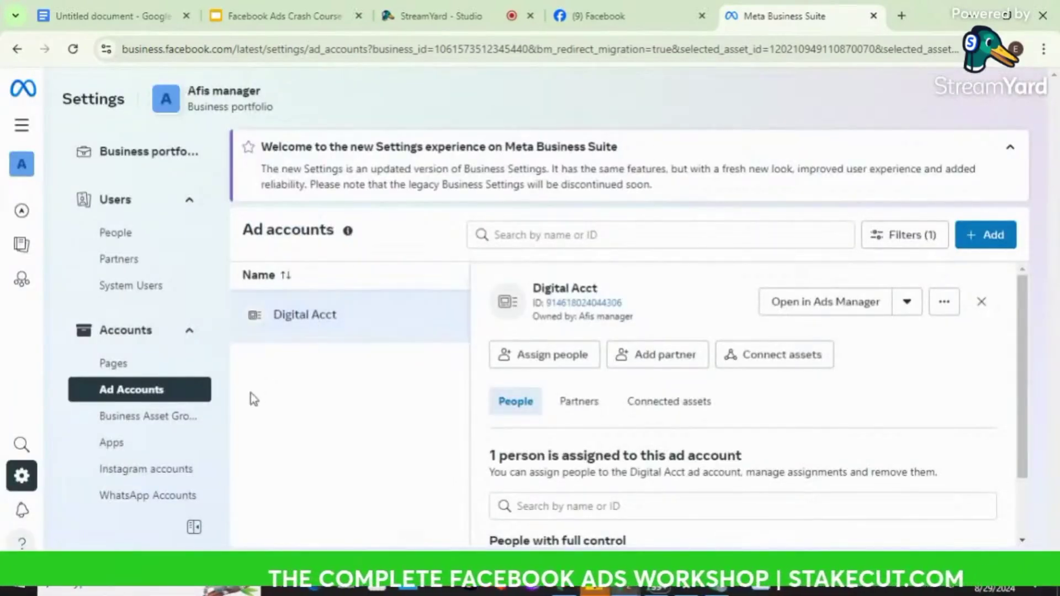
- Go to the business portfolio's Pages settings, start creating a new Facebook Page, and activate its name field
scroll(139, 450, "down", 2)
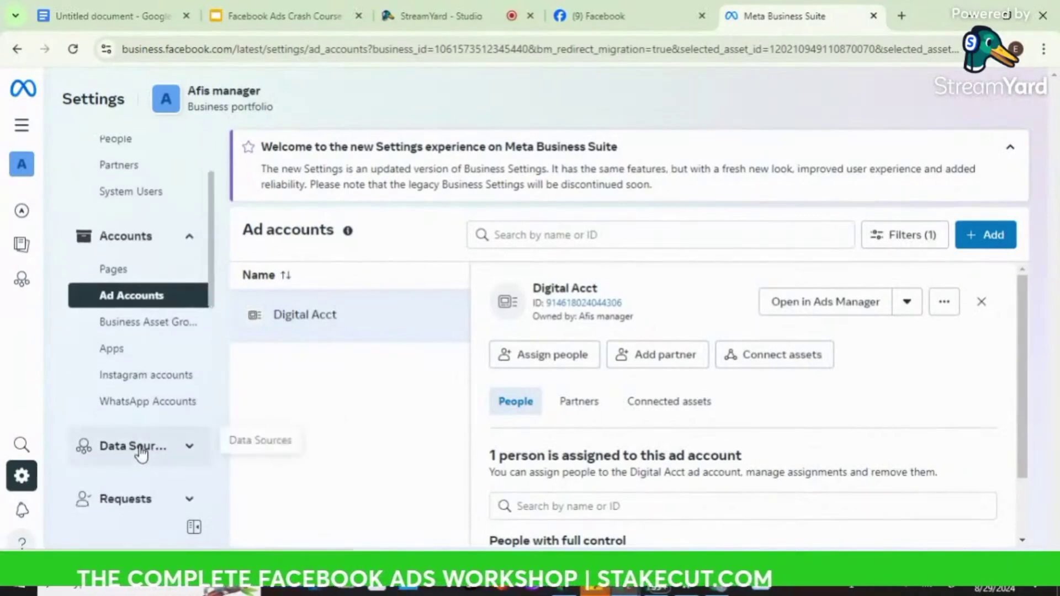
scroll(142, 452, "up", 3)
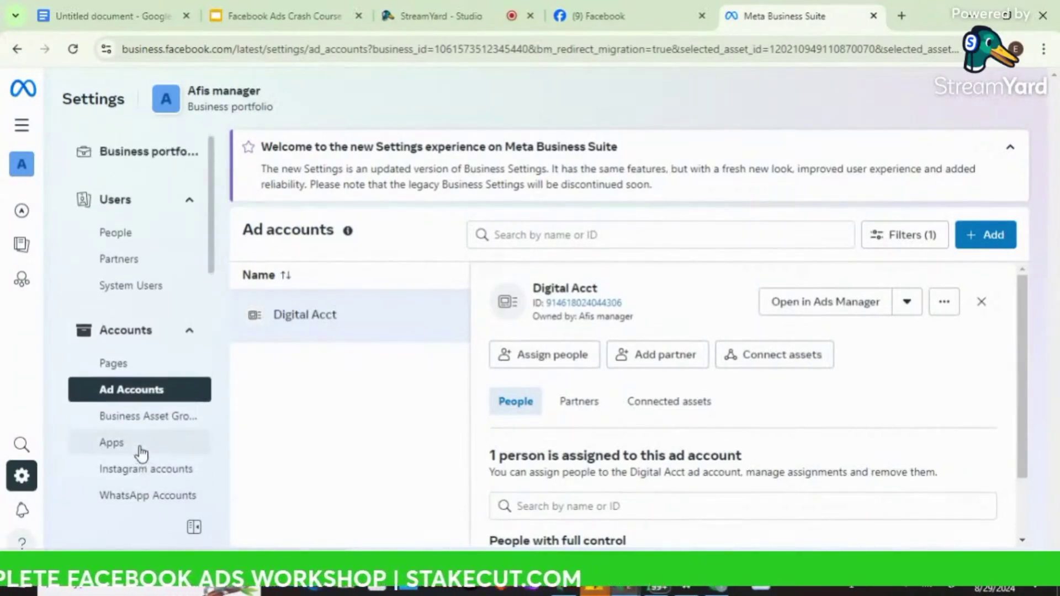
scroll(142, 453, "down", 3)
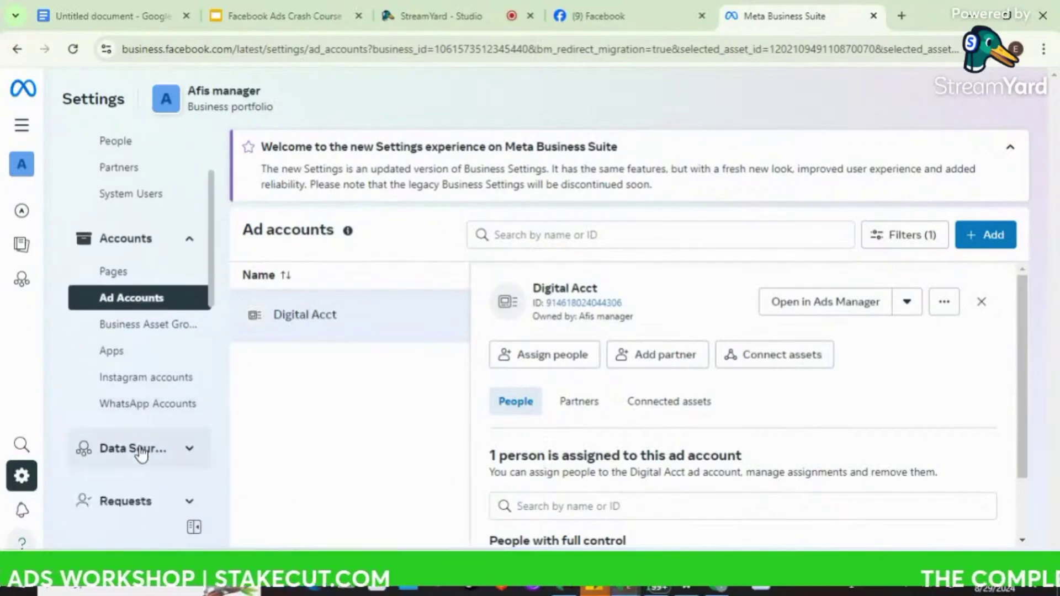
left_click(147, 270)
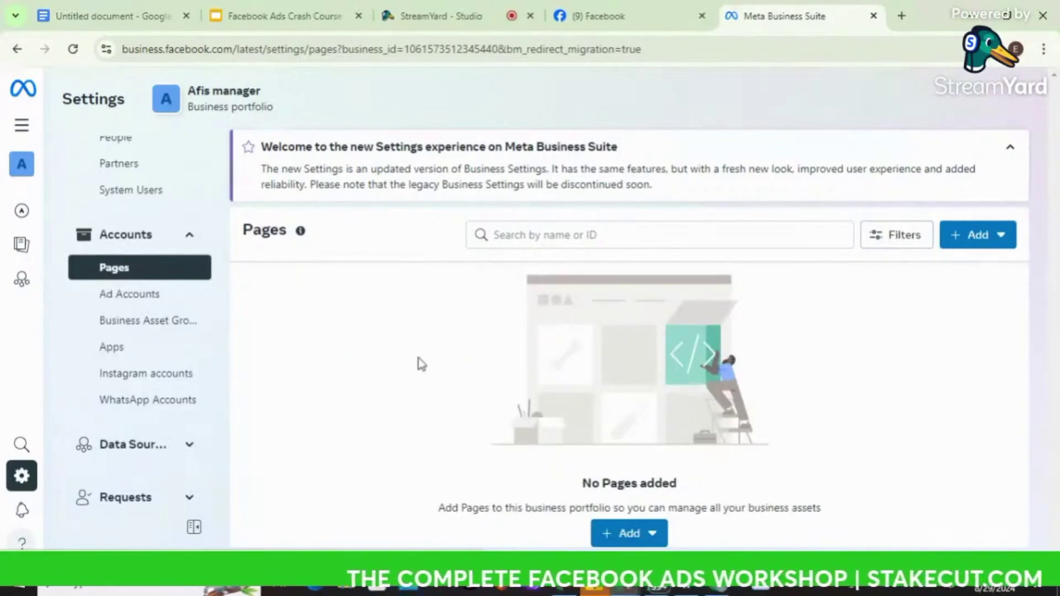
left_click(631, 534)
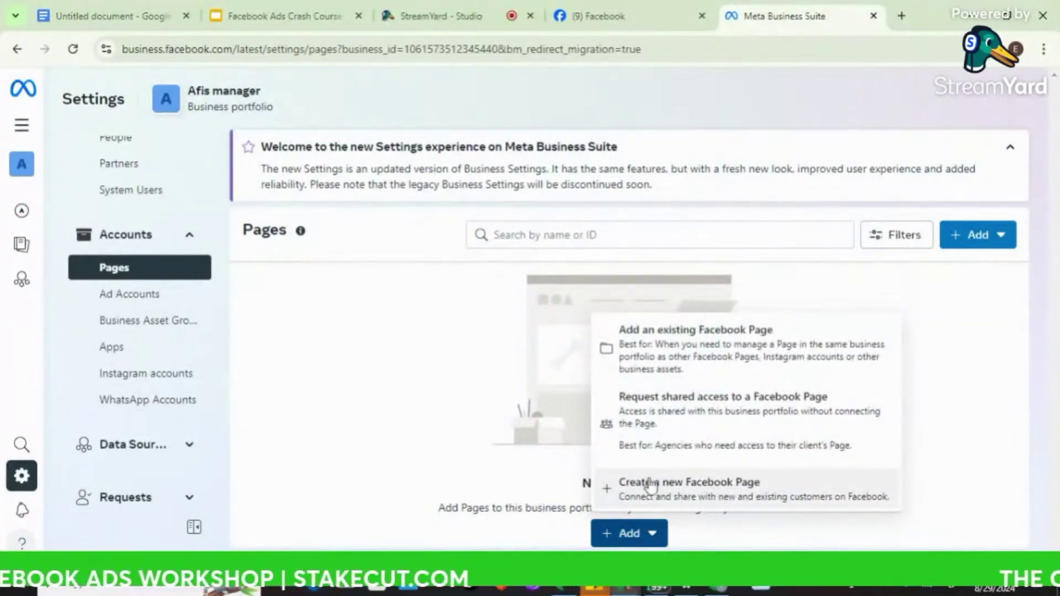
left_click(725, 489)
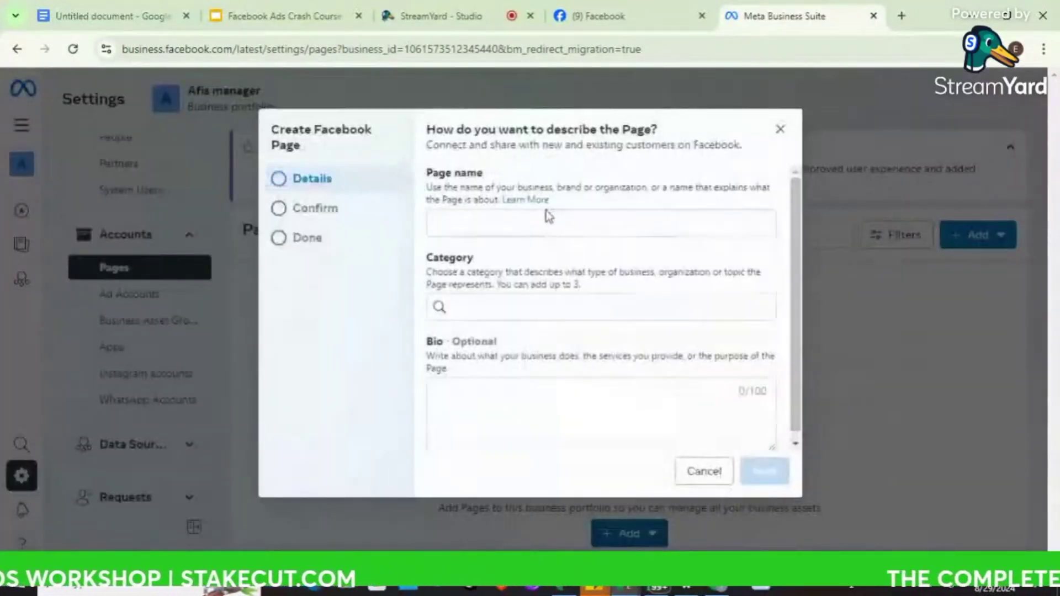
left_click(537, 225)
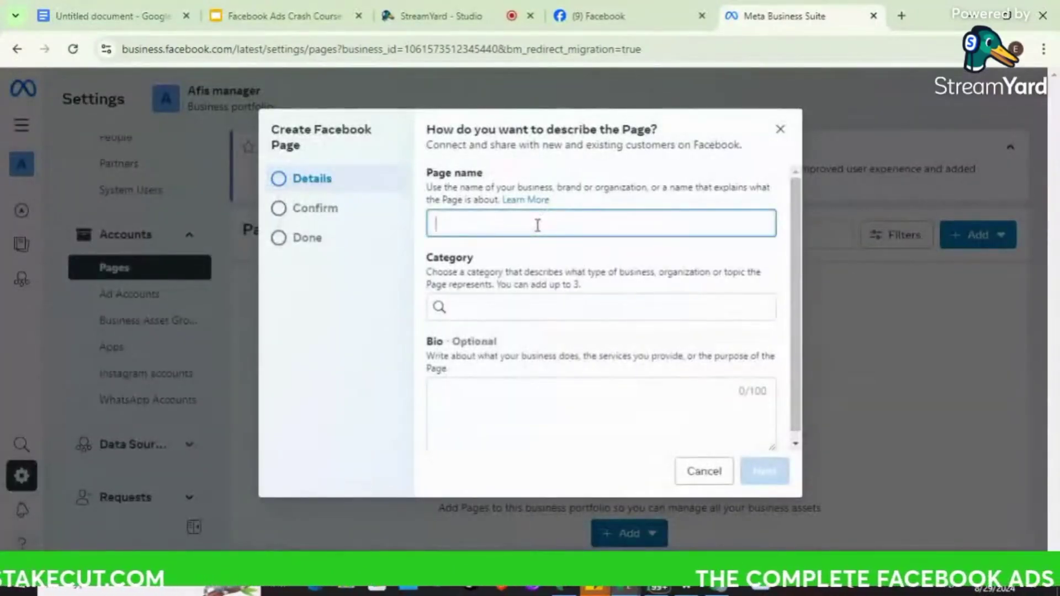
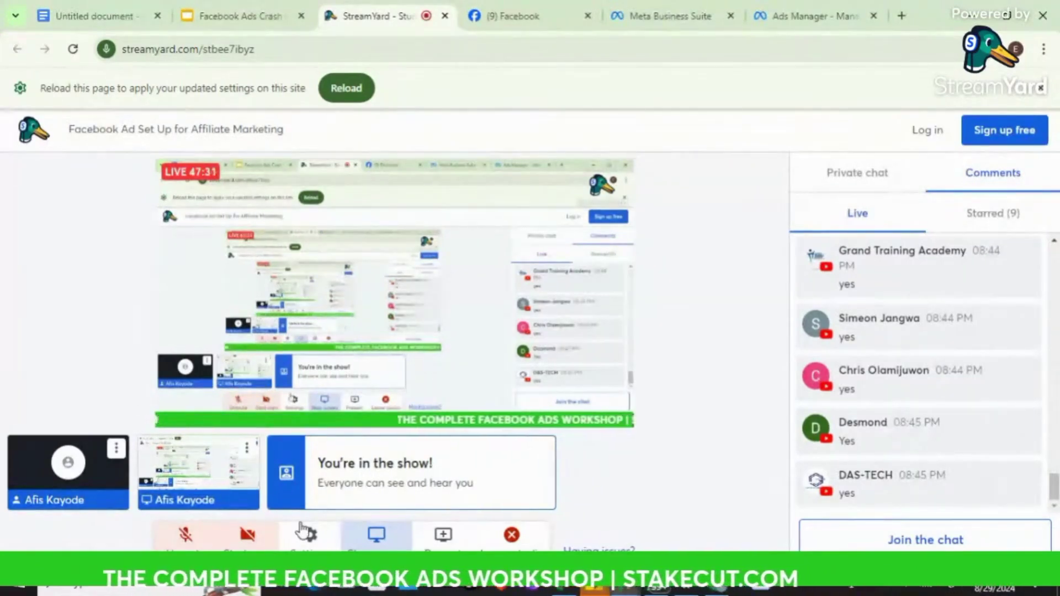
- Unmute the StreamYard microphone and go to the ADSMANAGER.FACEBOOK.COM line in the Google Docs workshop notes
left_click(186, 535)
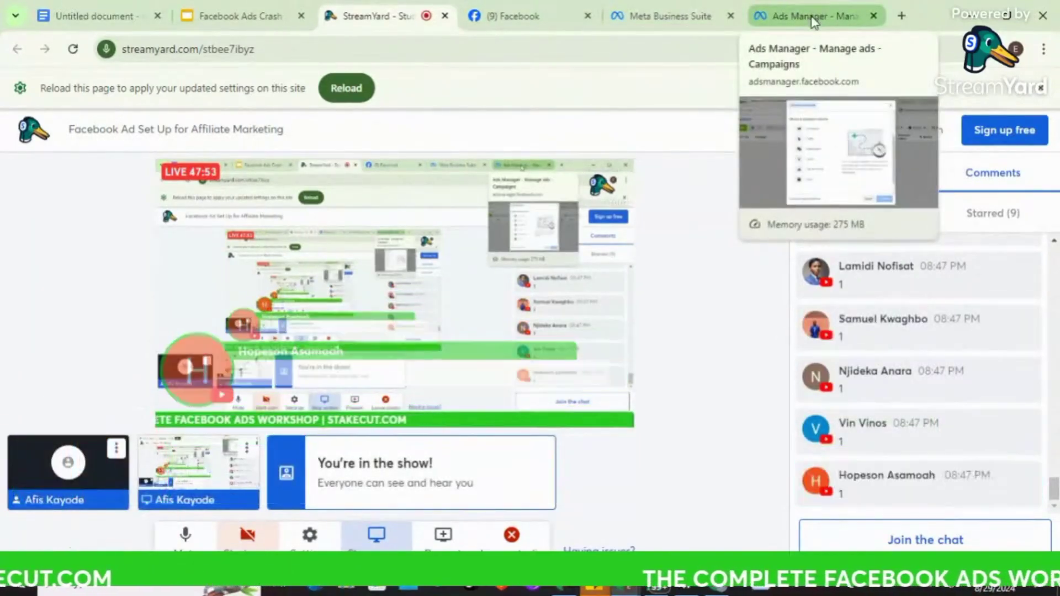
left_click(819, 13)
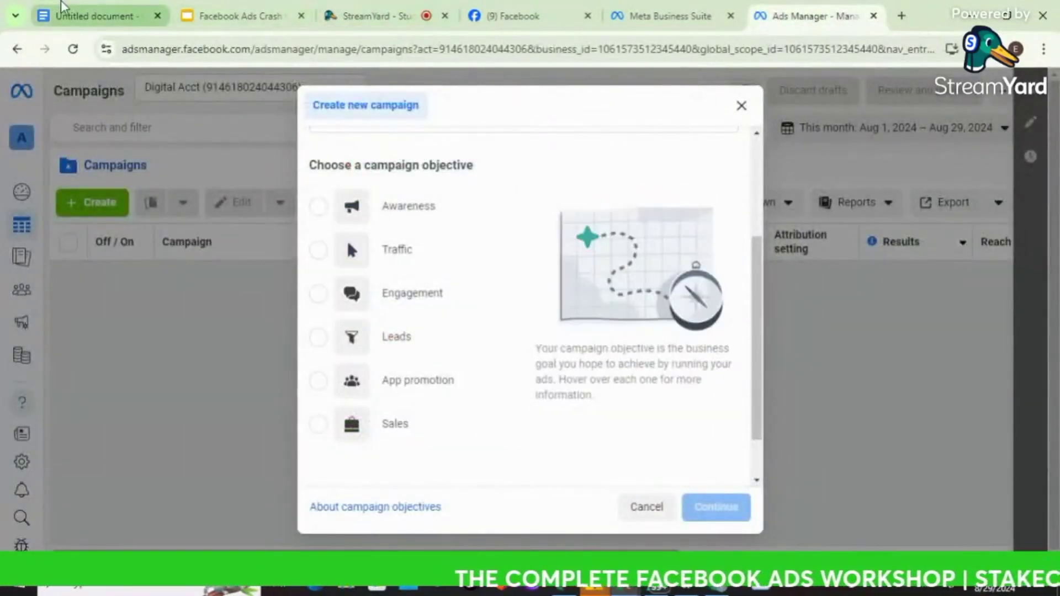
left_click(84, 11)
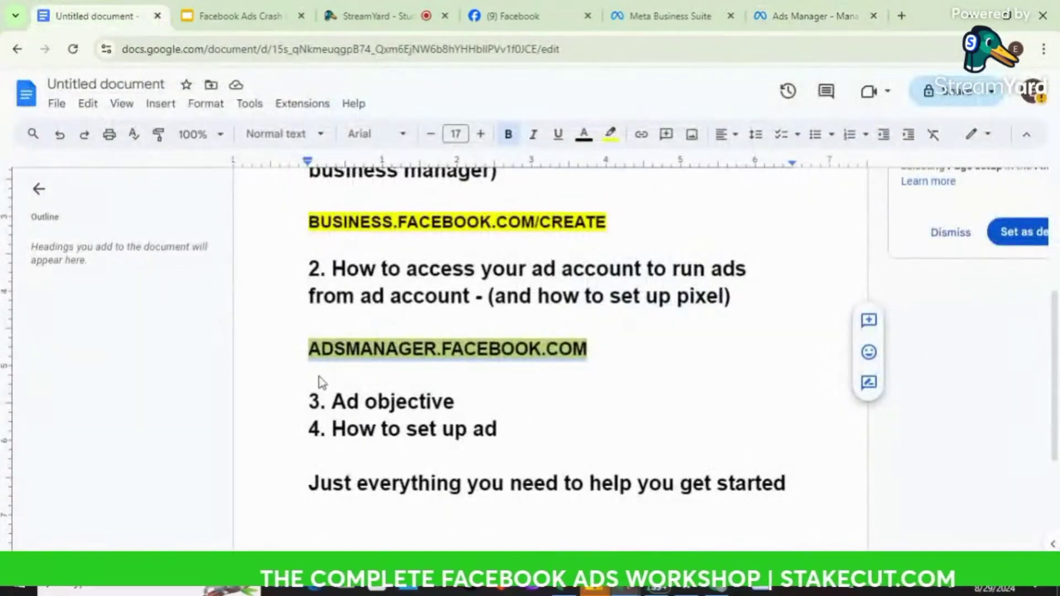
left_click(353, 354)
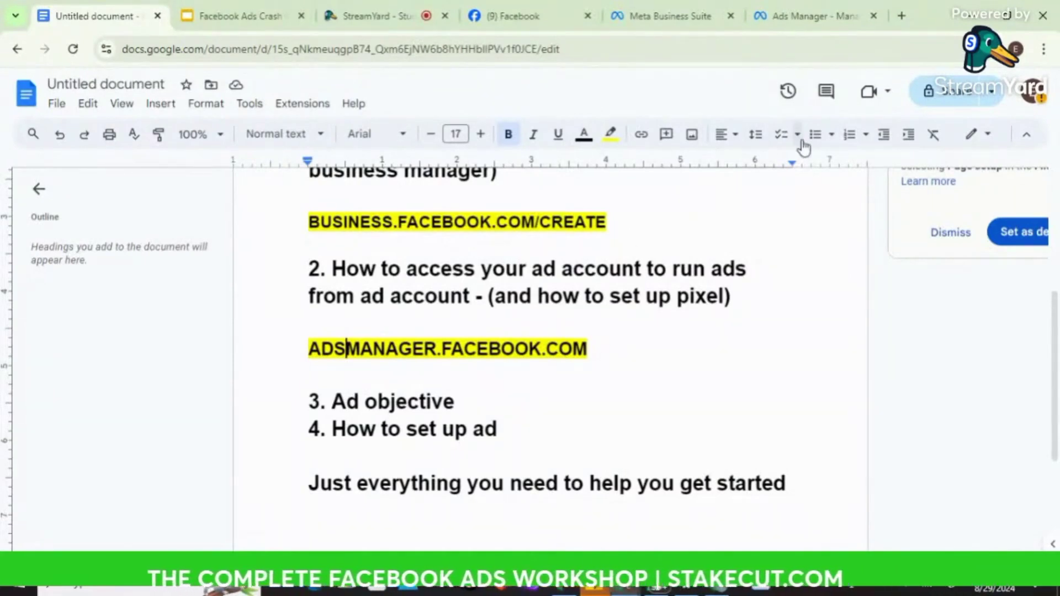
- Restart campaign creation in Ads Manager and create a campaign with the Leads objective and the Manual leads campaign setup
left_click(817, 8)
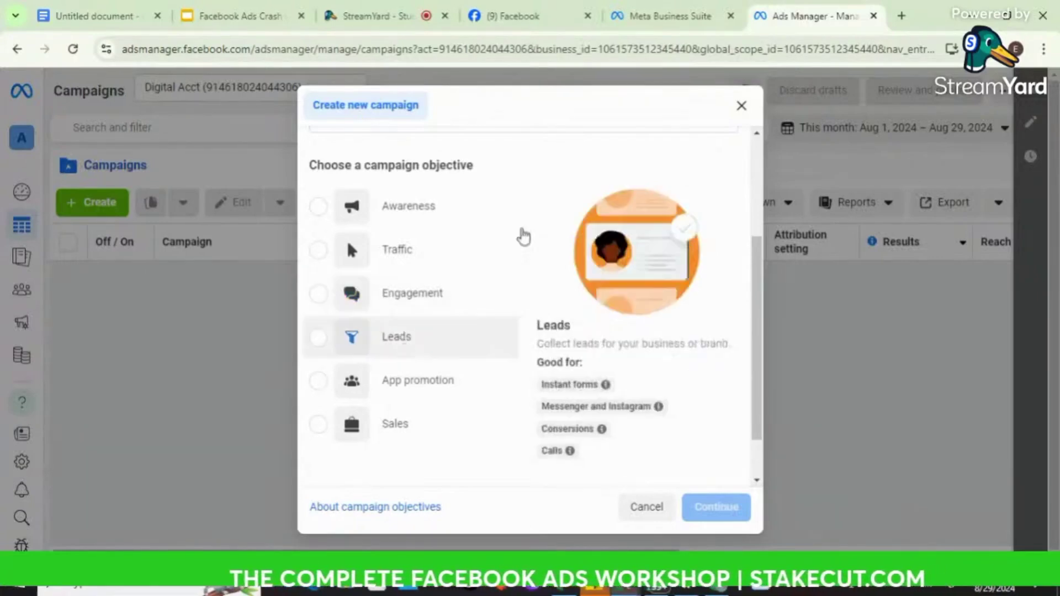
left_click(742, 106)
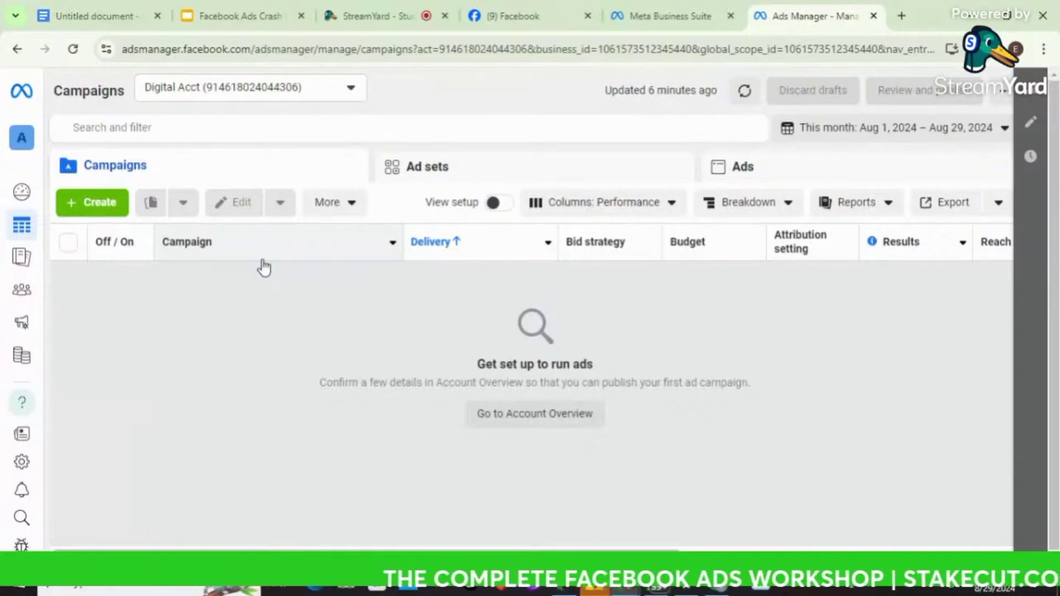
left_click(99, 204)
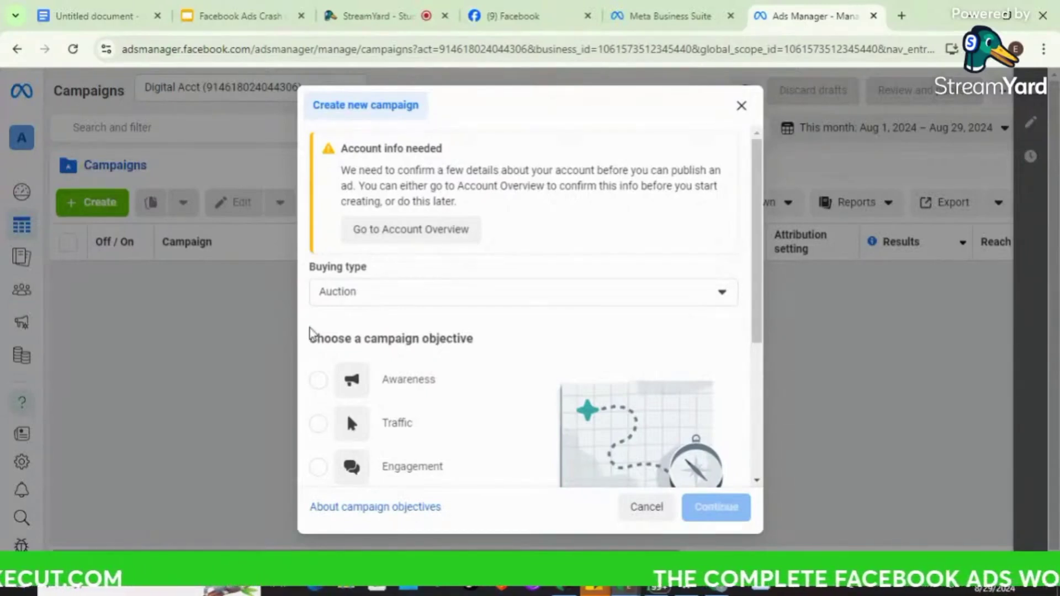
scroll(313, 334, "down", 2)
scroll(312, 334, "down", 1)
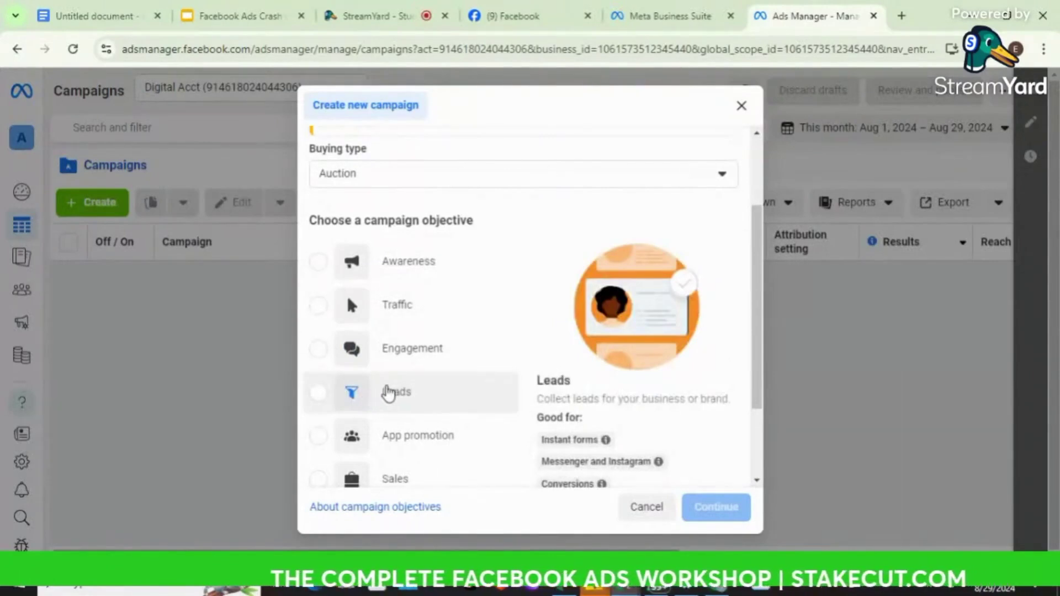
left_click(388, 394)
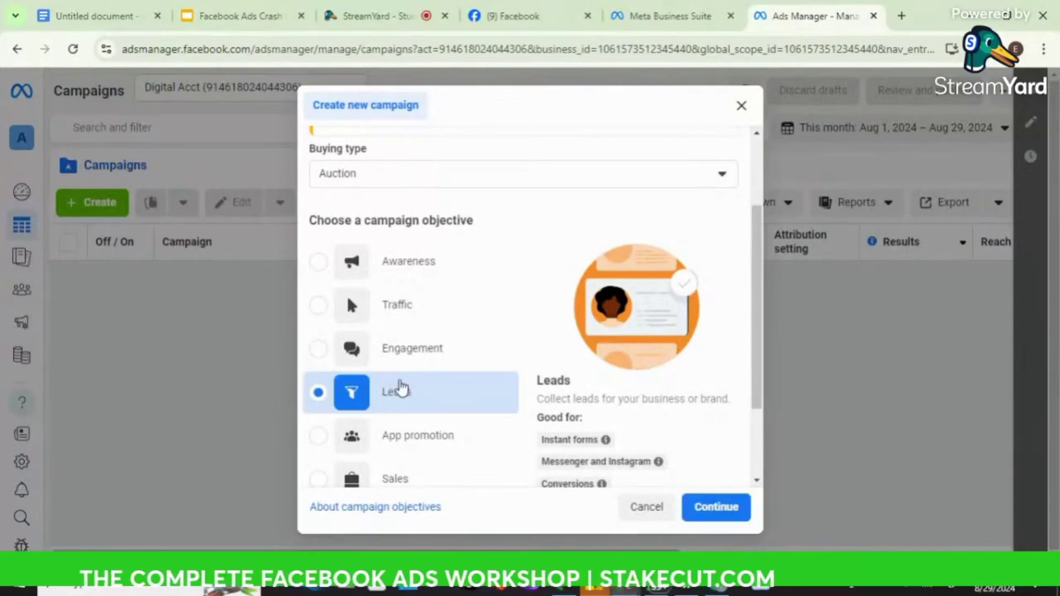
left_click(691, 506)
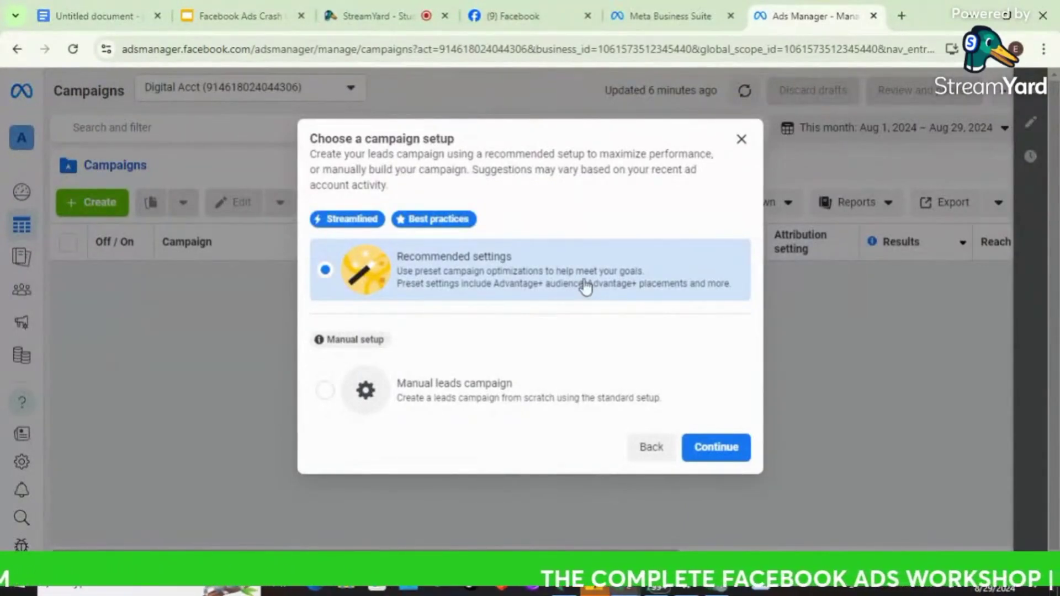
left_click(459, 400)
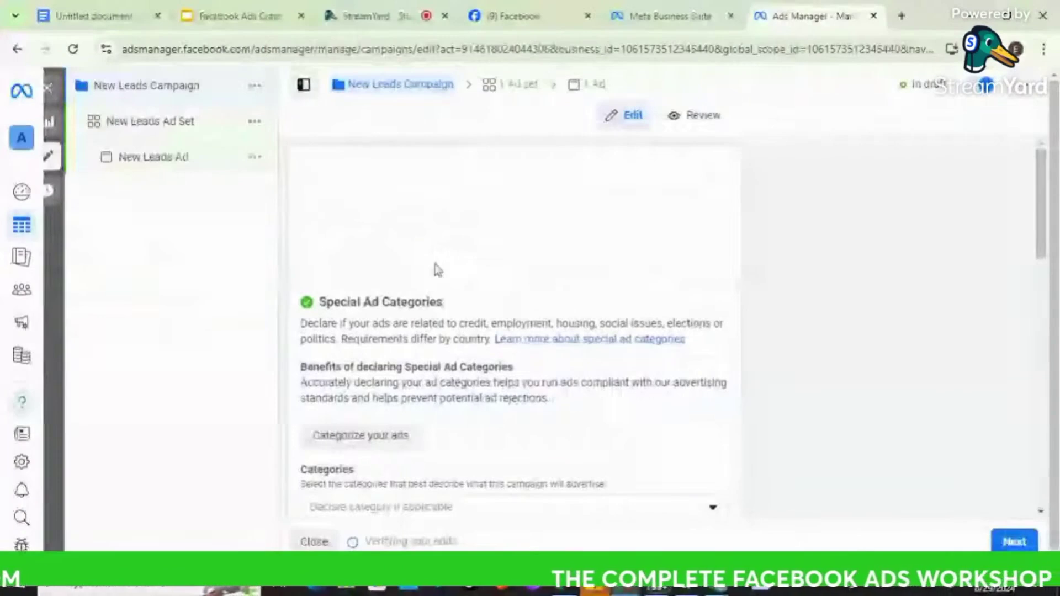
- Add the line "CAMPAIGN - ADSET - ADS" below the closing sentence of the Google Docs workshop notes
left_click(100, 18)
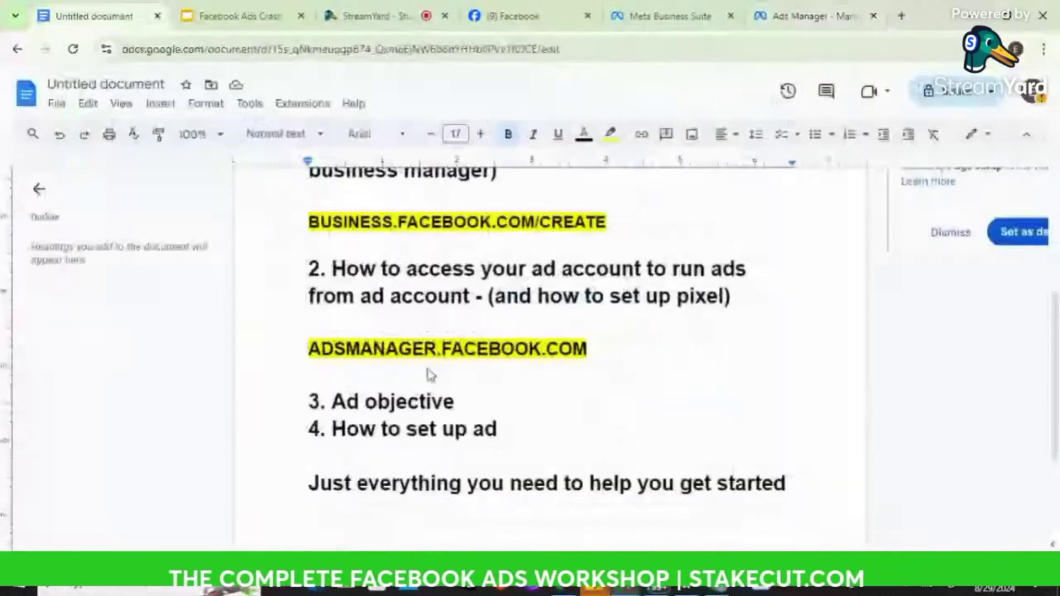
left_click(790, 483)
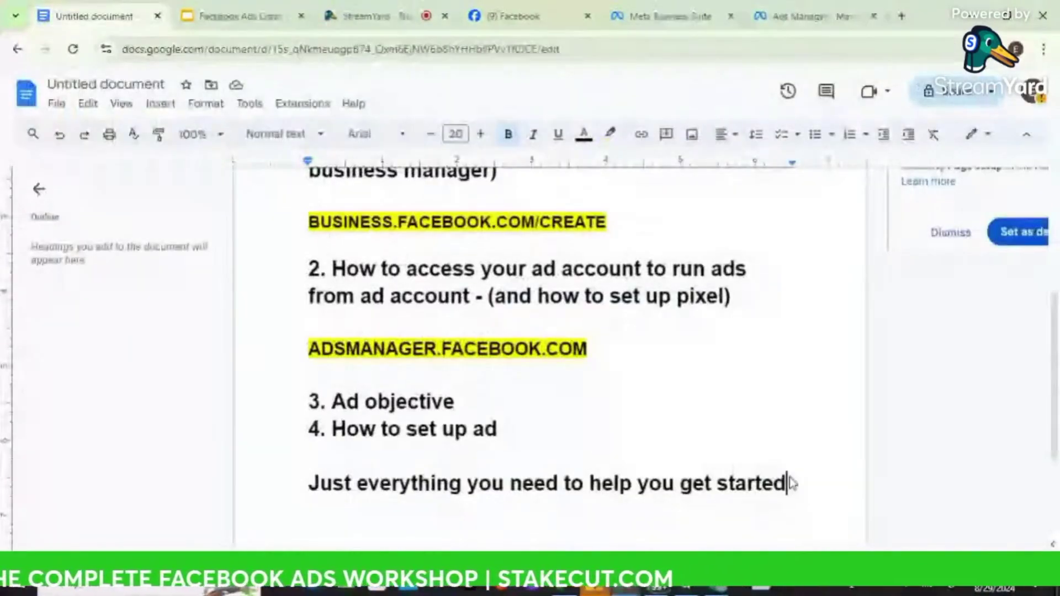
key("Return")
key("Return")
key("Return")
key("Return")
key("Return")
key("Return")
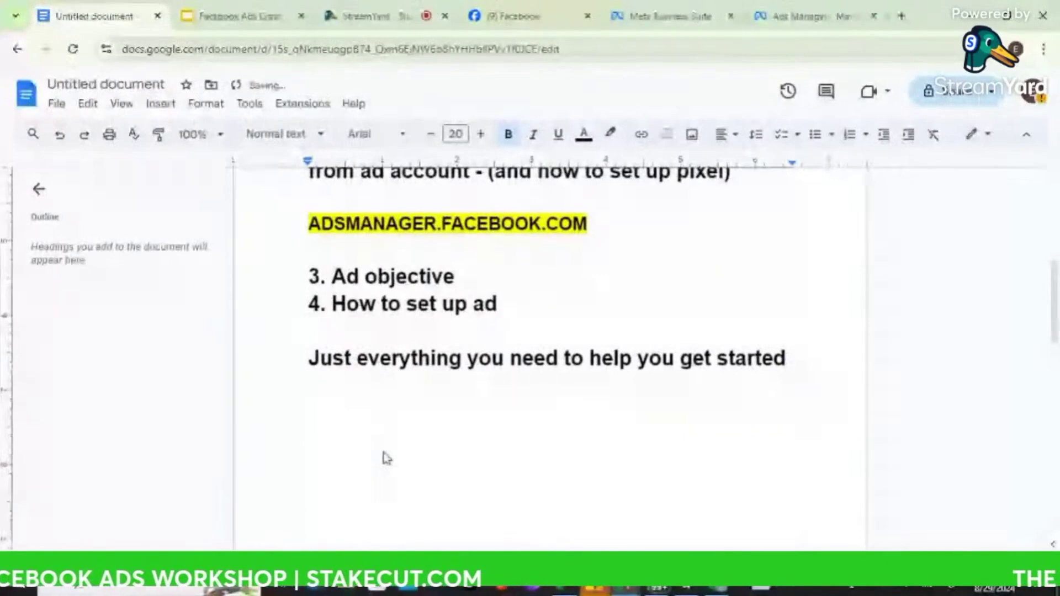
type("CAMPAI")
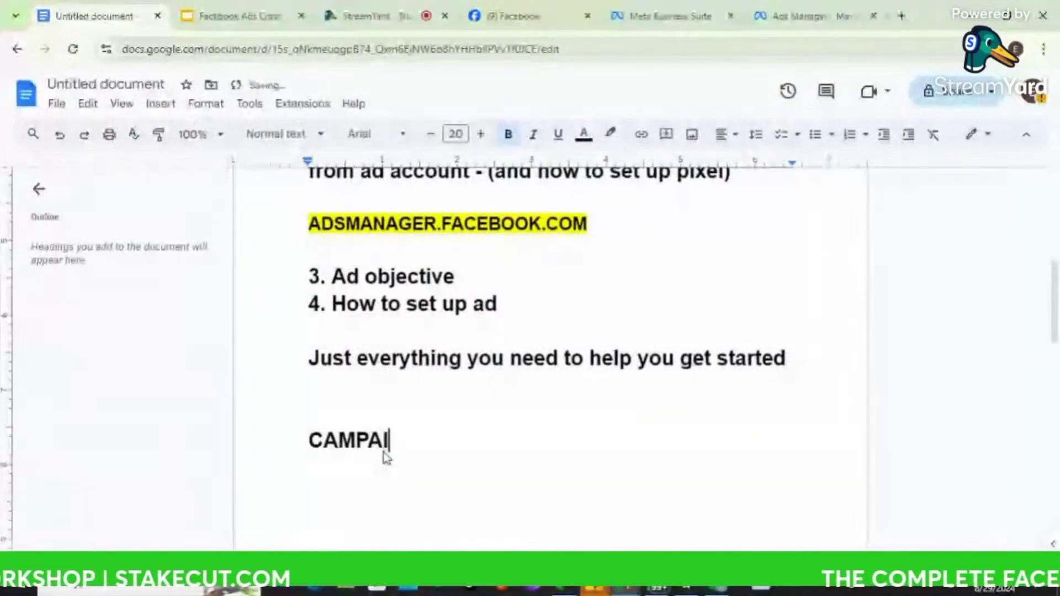
type("GN - ")
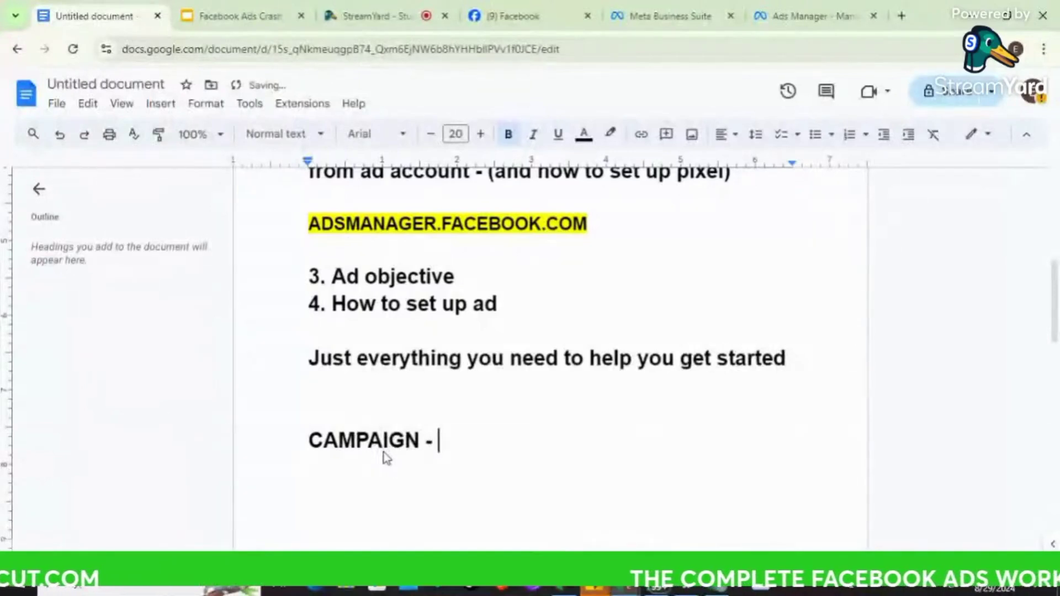
type("ADSET ")
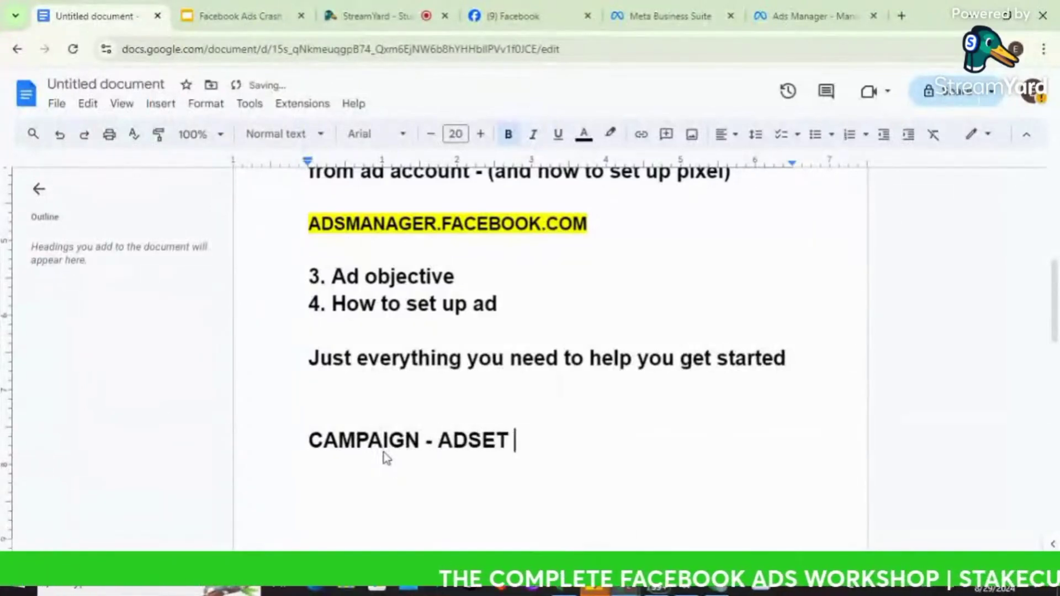
type("- ADS")
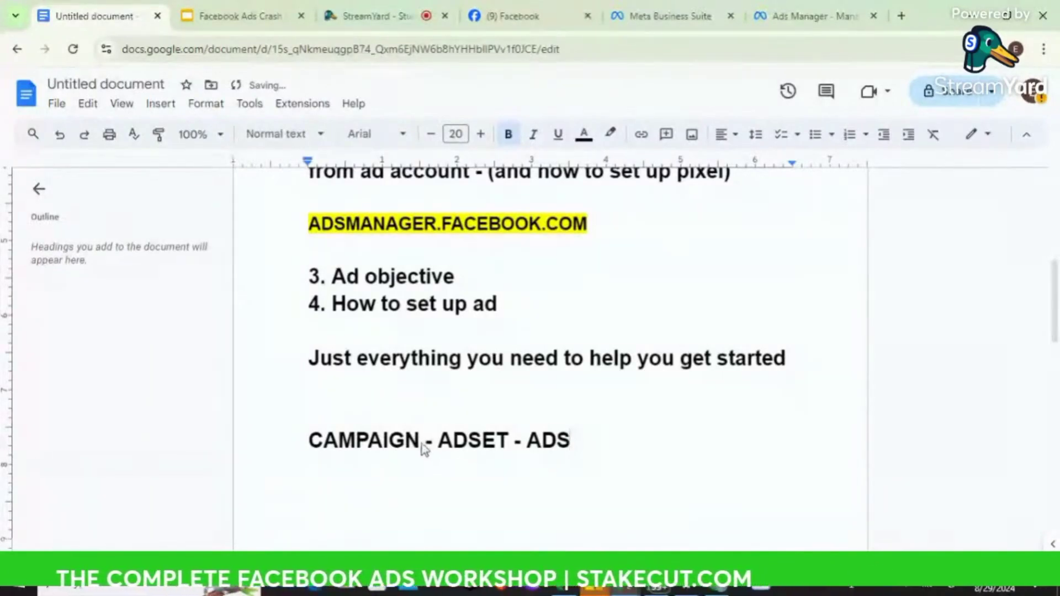
- Highlight the word CAMPAIGN in yellow and place the cursor directly after it
left_click_drag(417, 441, 300, 438)
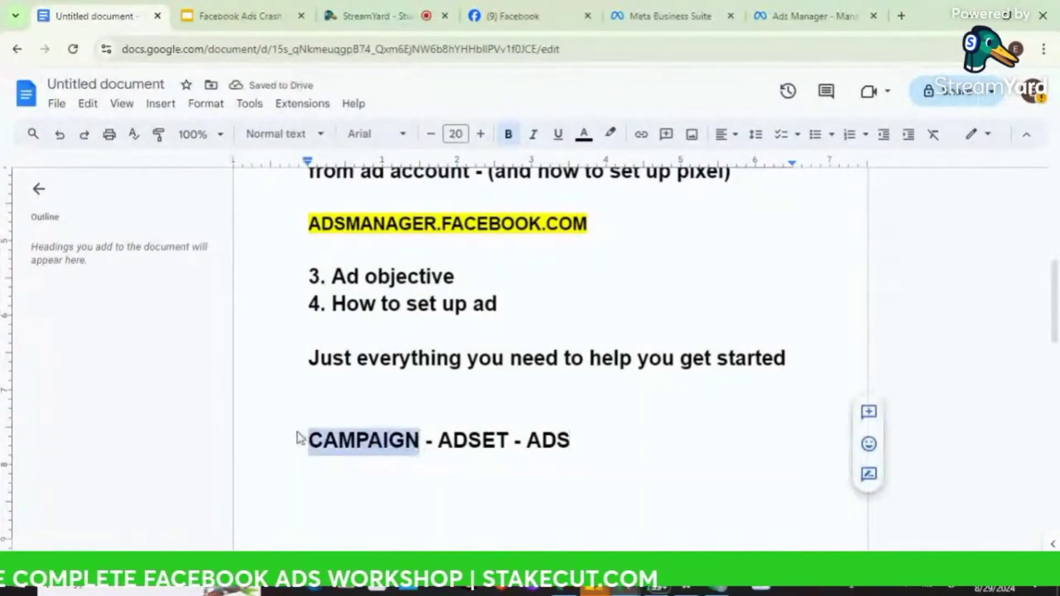
left_click(614, 135)
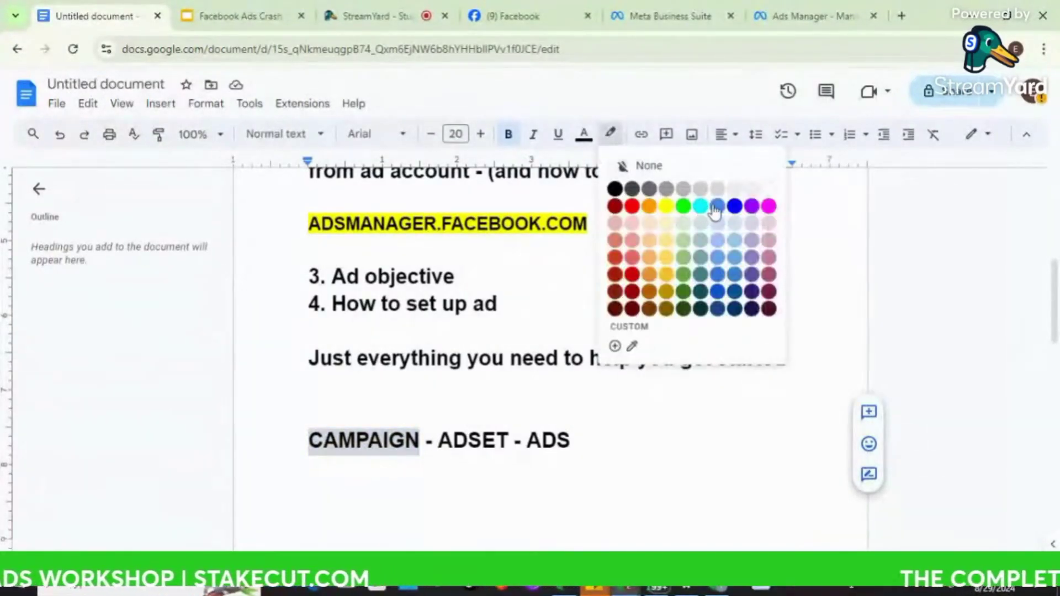
left_click(740, 205)
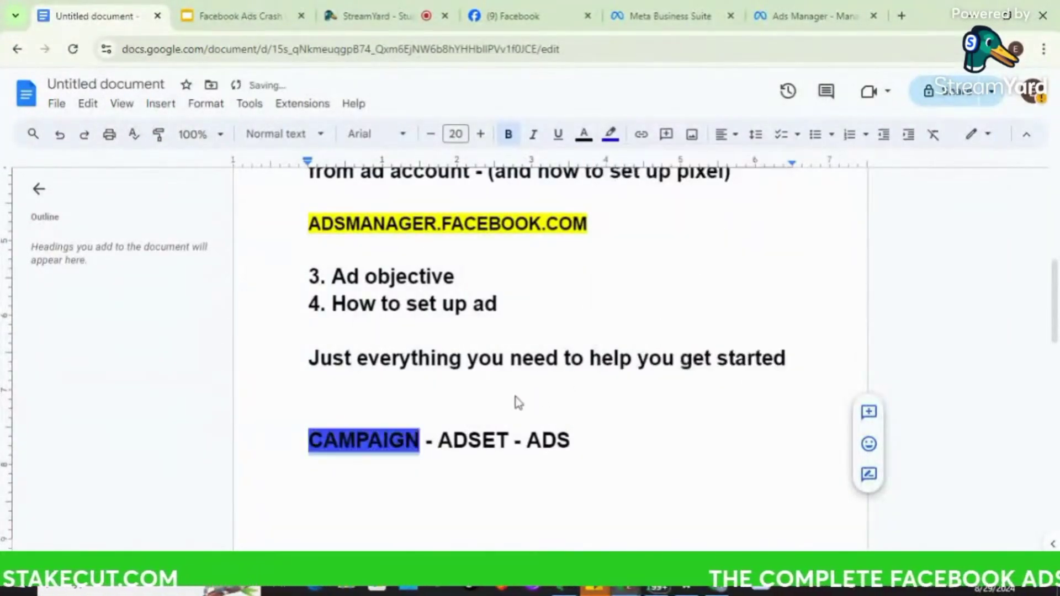
left_click(612, 137)
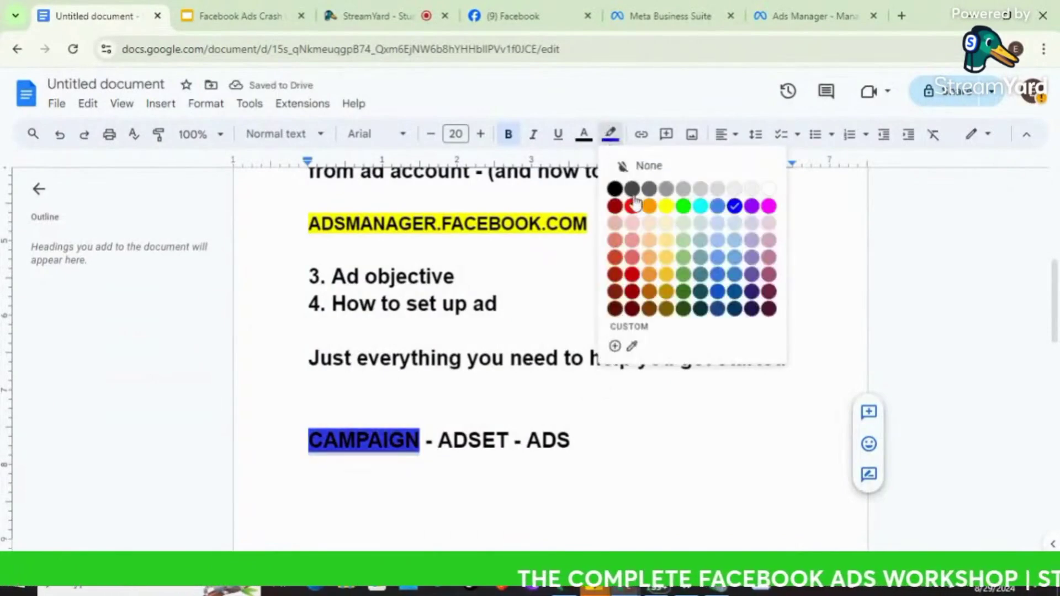
left_click(666, 209)
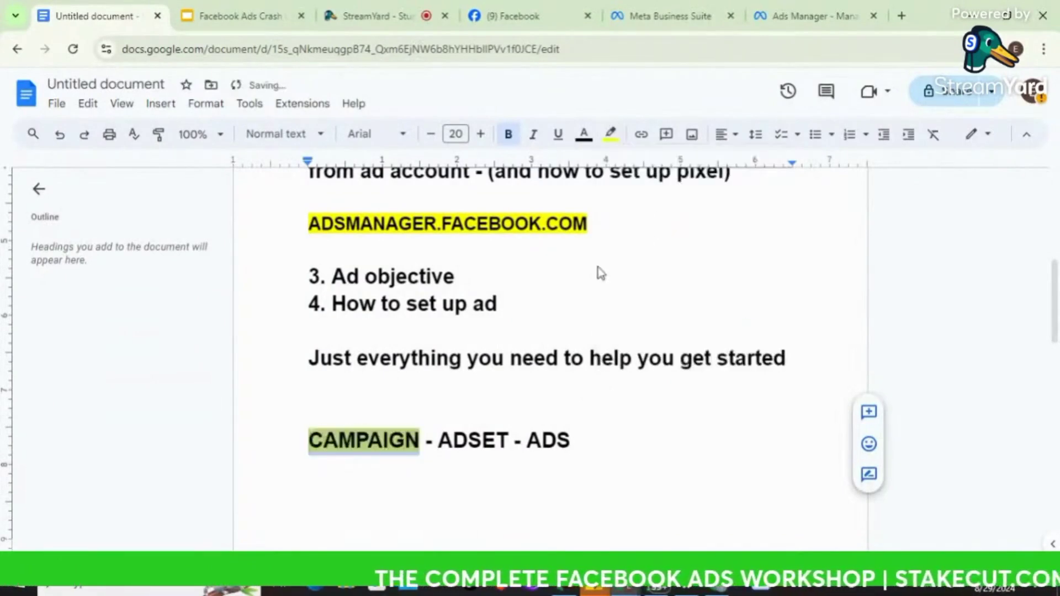
left_click(415, 412)
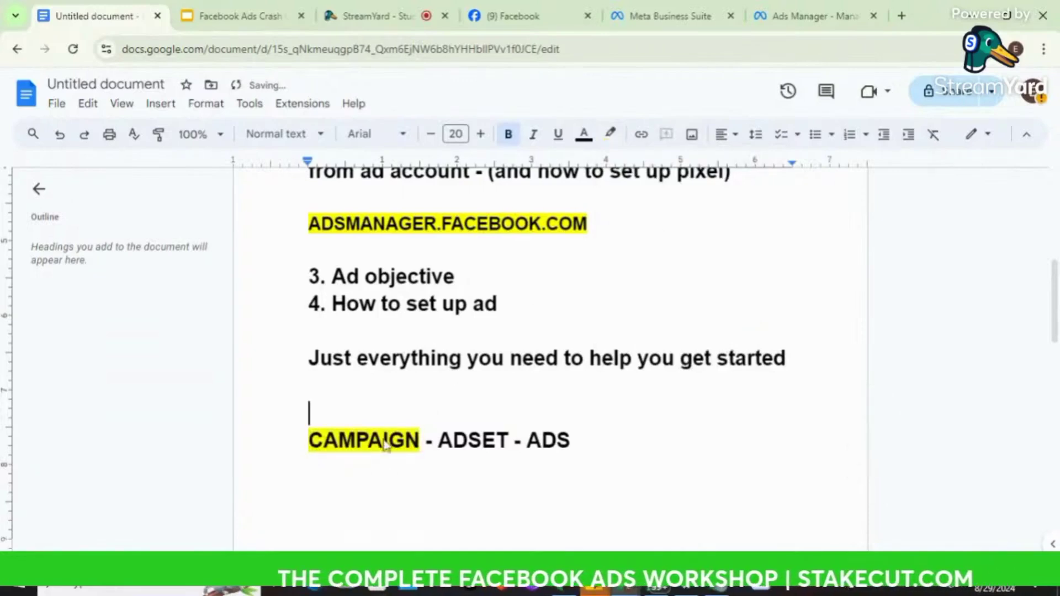
left_click(360, 458)
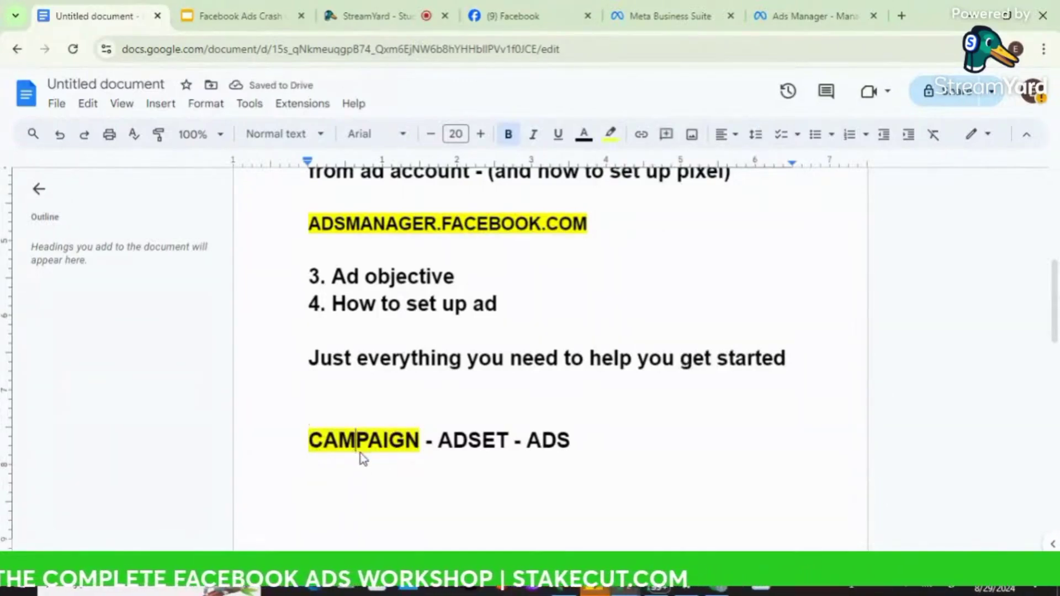
left_click(421, 444)
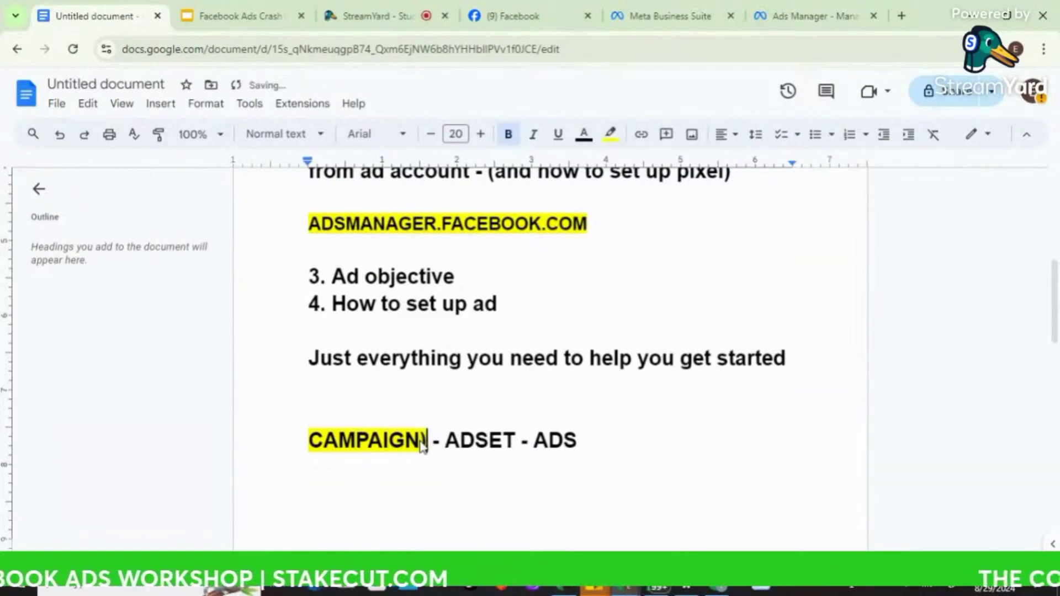
key("BackSpace")
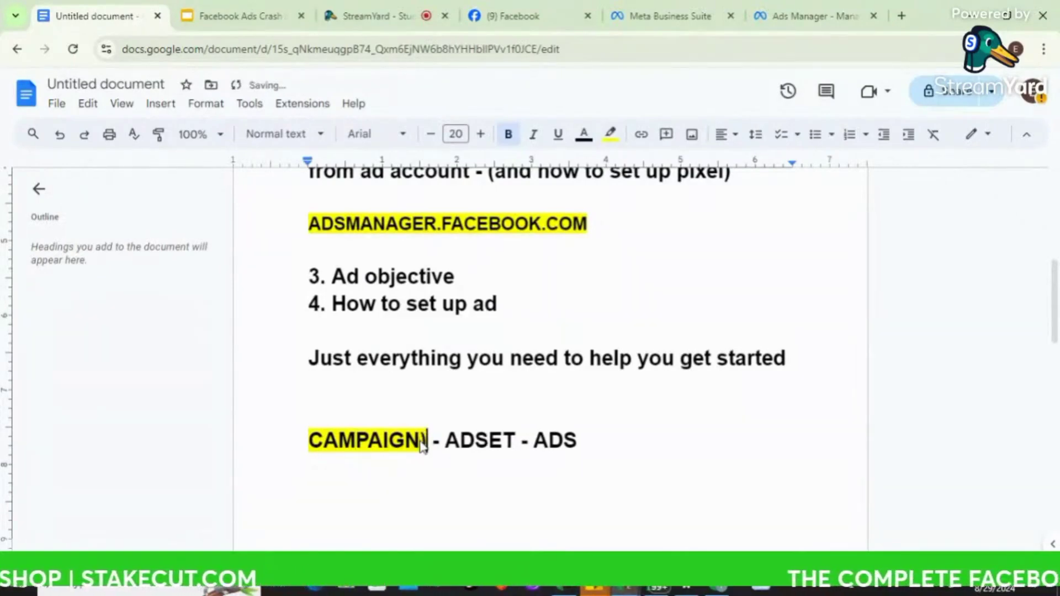
- Remove the yellow highlight from CAMPAIGN and add "(objective)" directly after the word
double_click(419, 442)
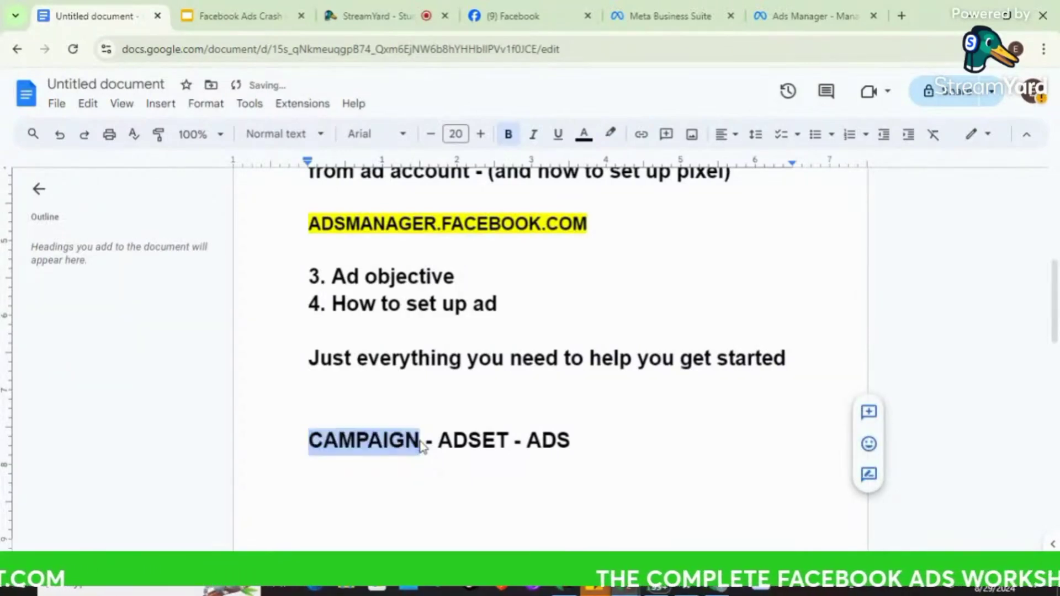
left_click(421, 442)
type("(")
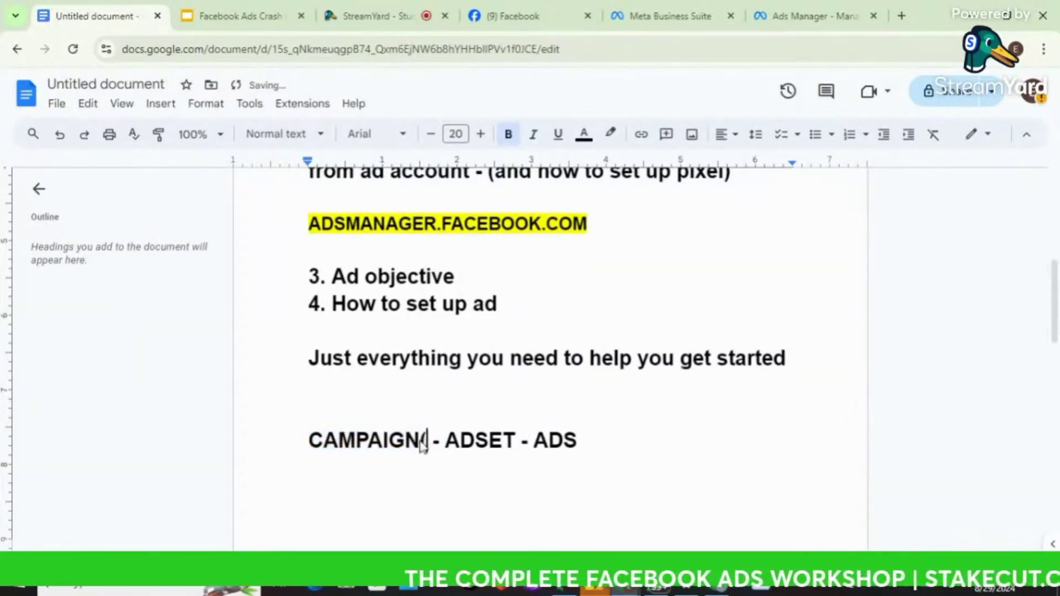
type("object")
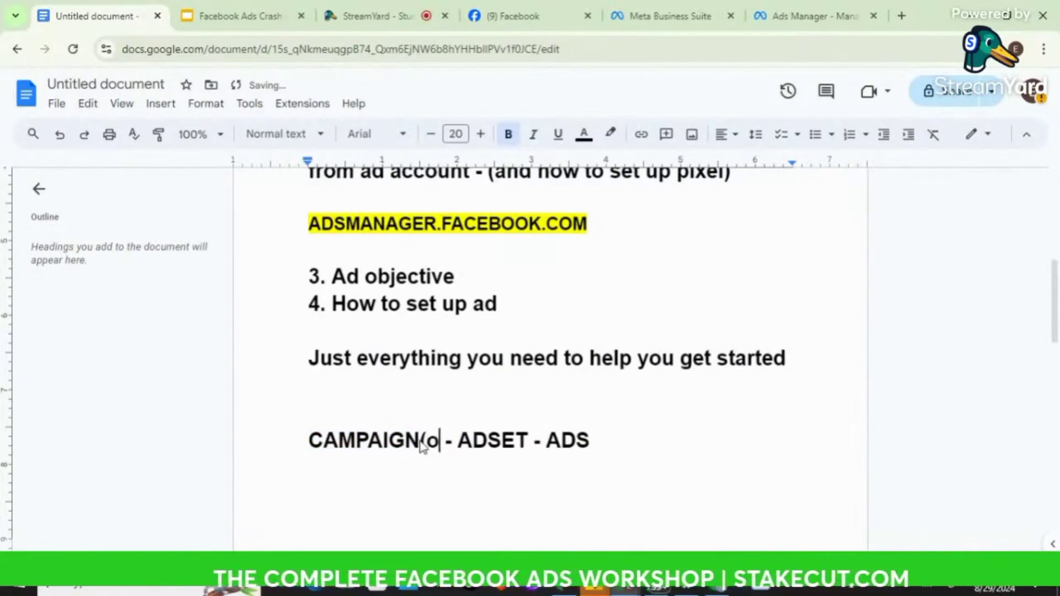
type("ive)")
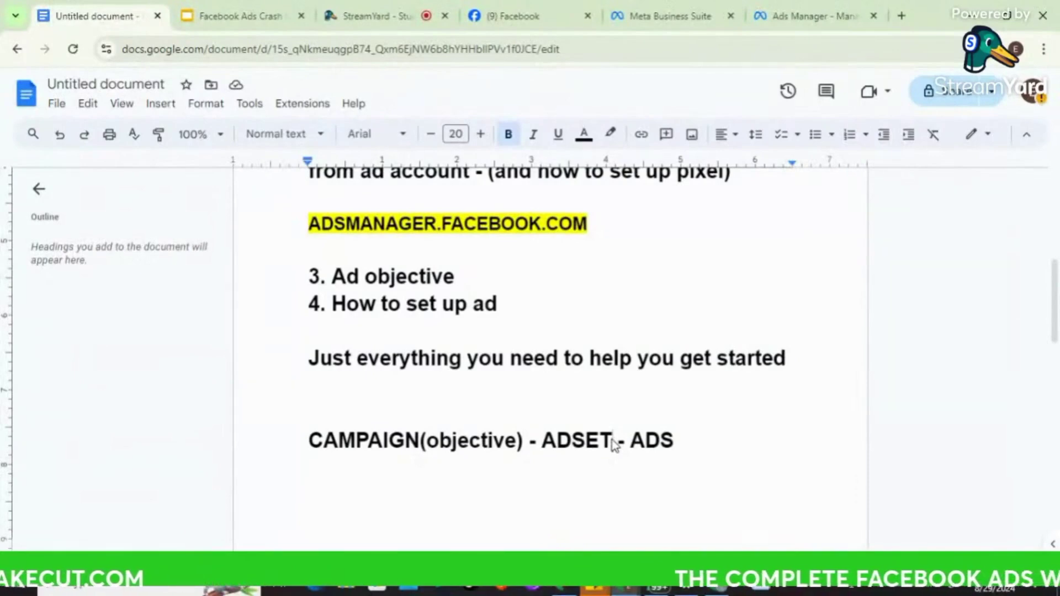
- Add "(targeting)" directly after the word ADSET in the campaign structure line
type("(")
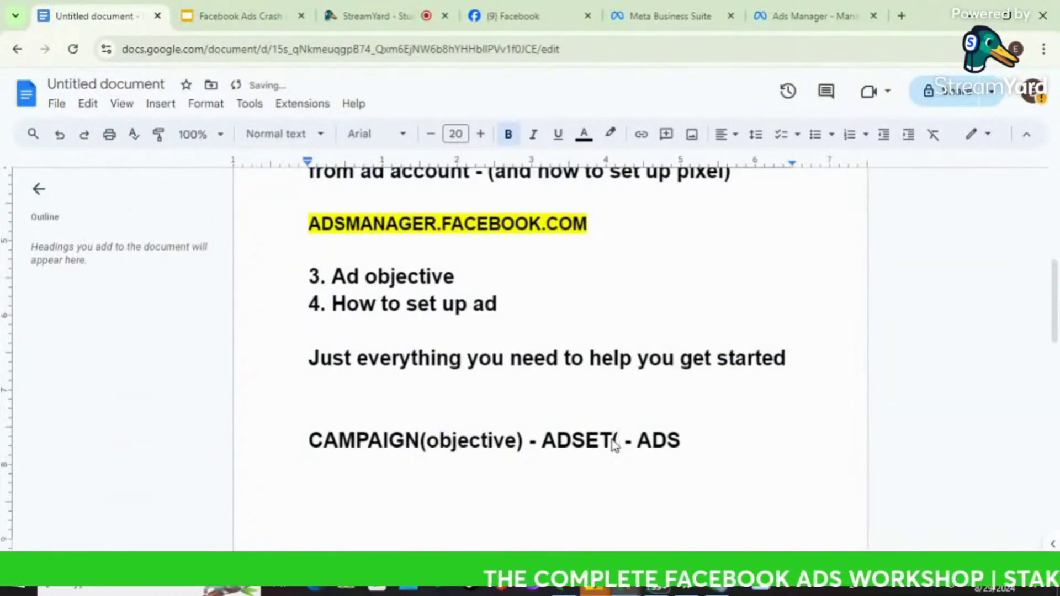
type("target")
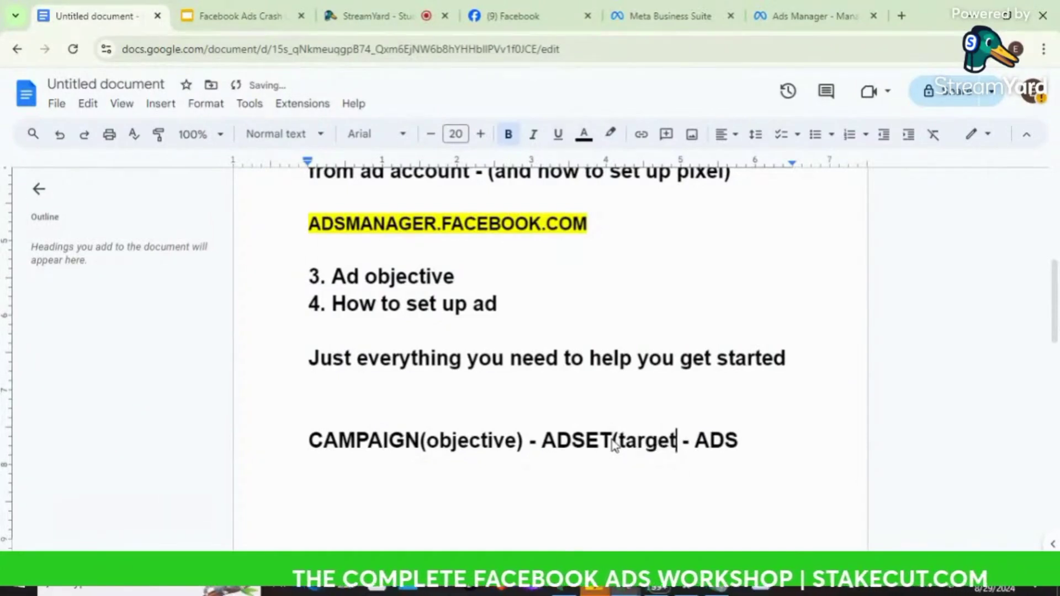
type("ing")
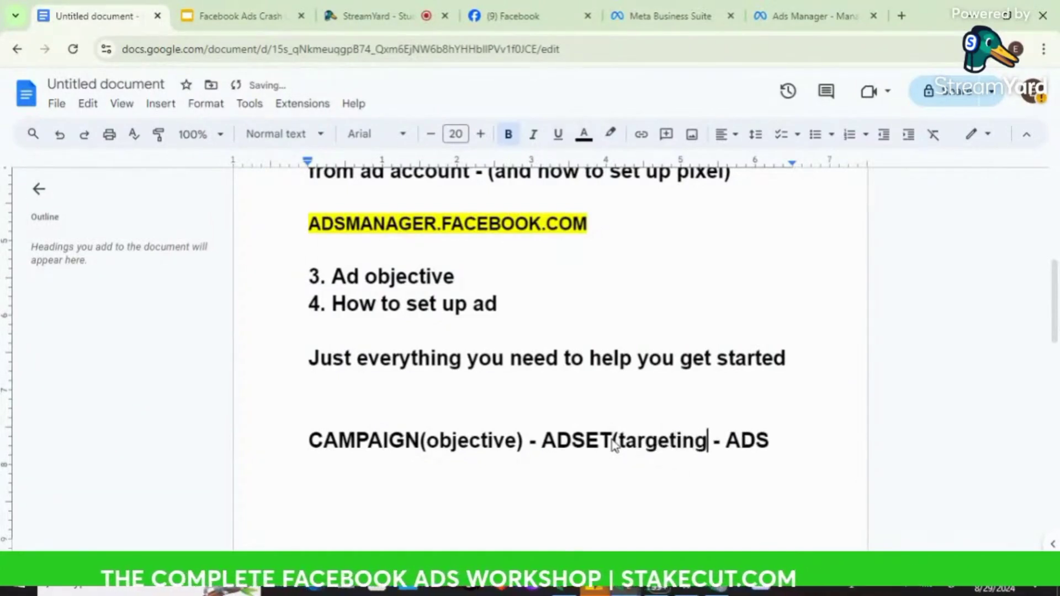
type(") - ADS")
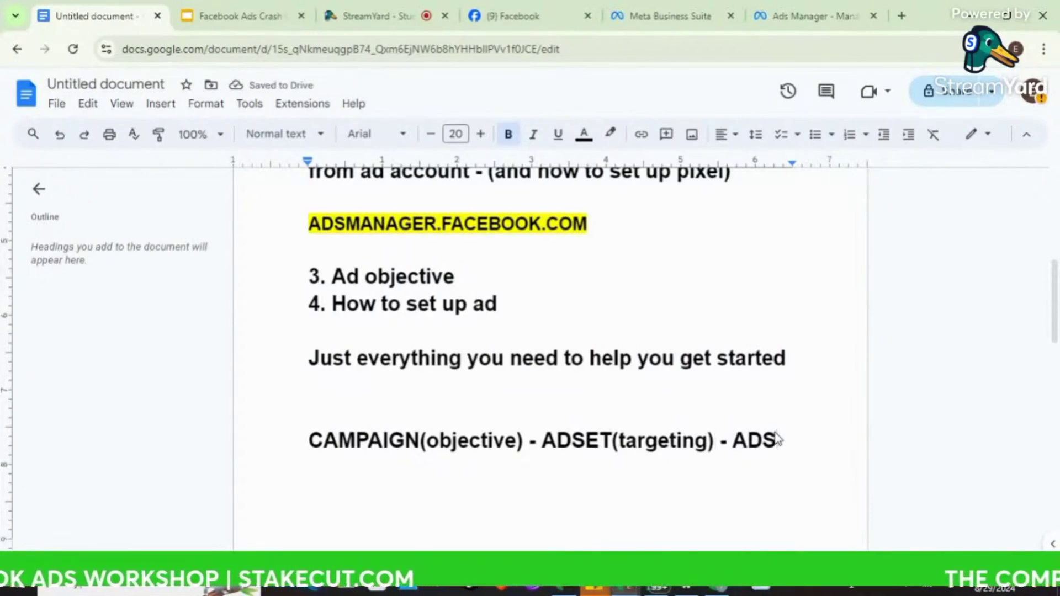
- Add "(video/image and copy(write up" directly after the word ADS
type("(video")
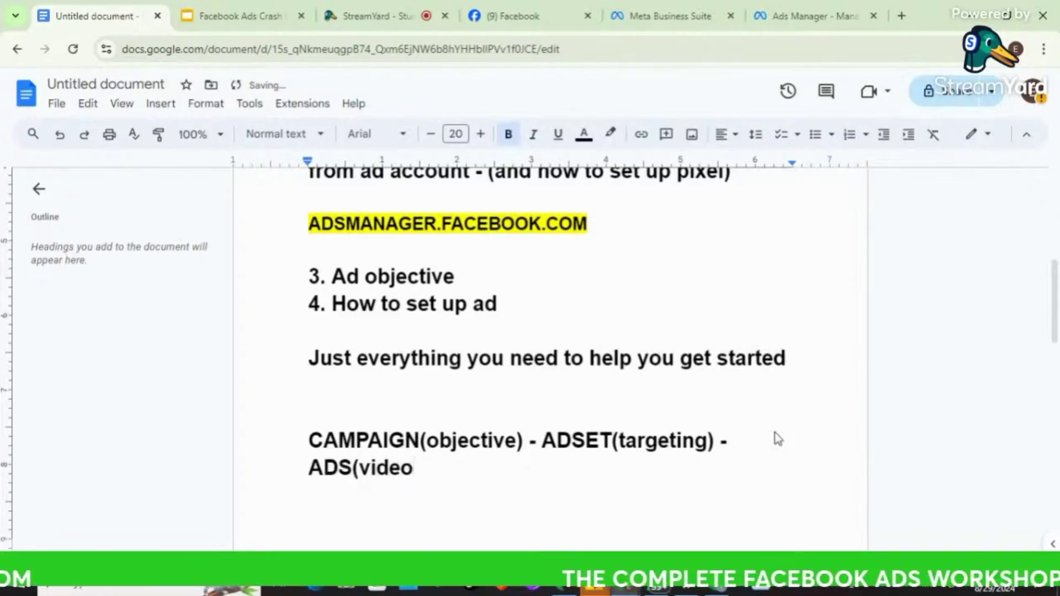
type("/")
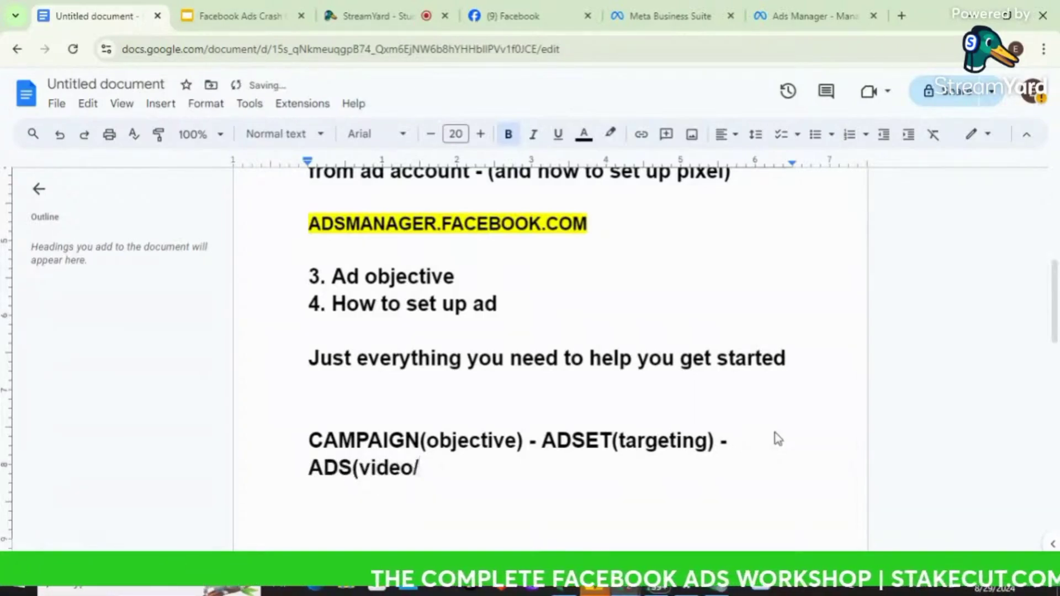
type("image")
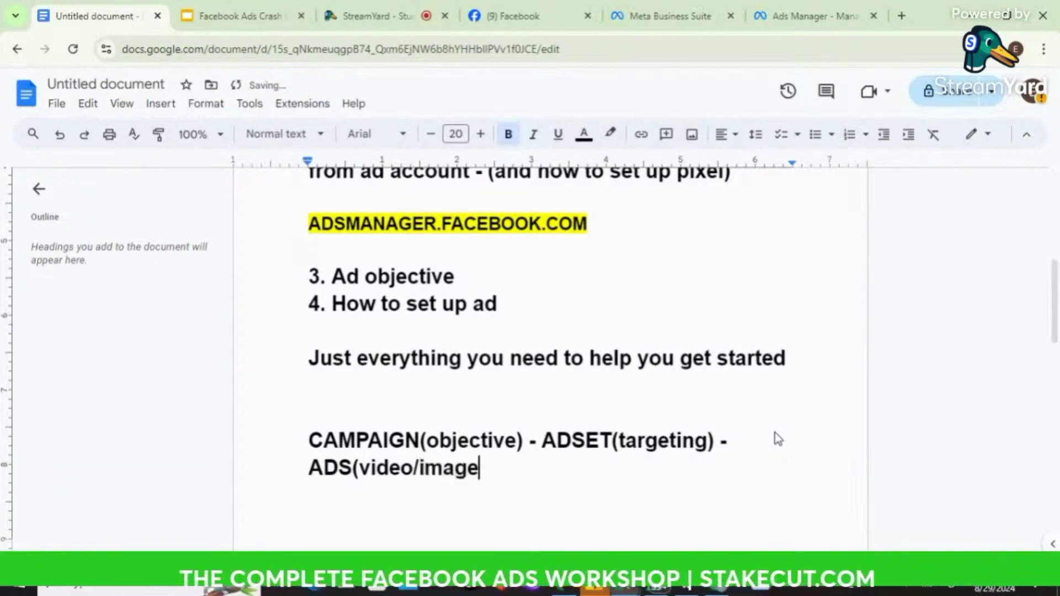
type(" and cop")
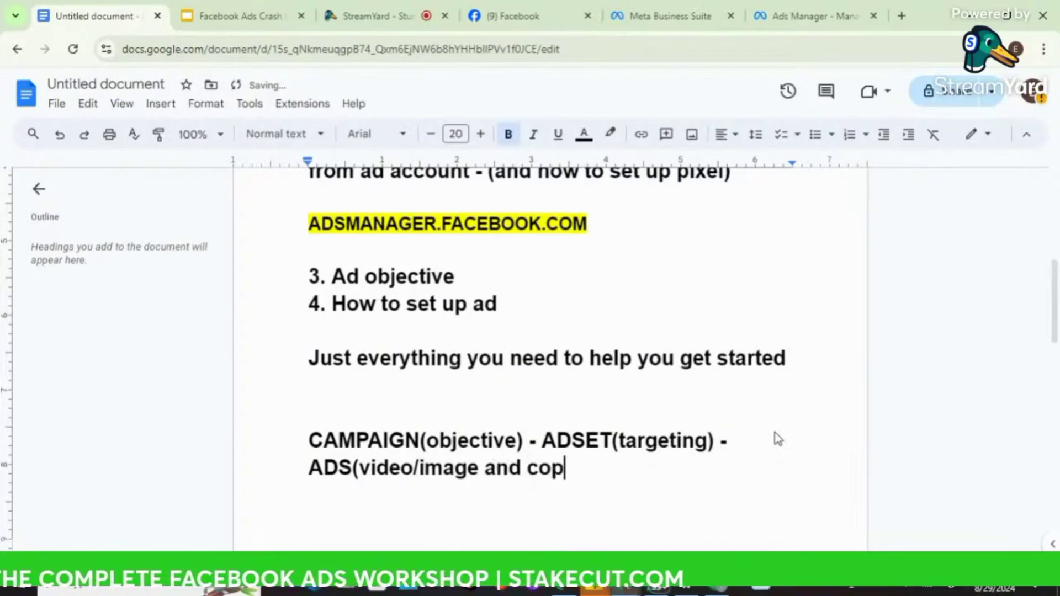
type("y")
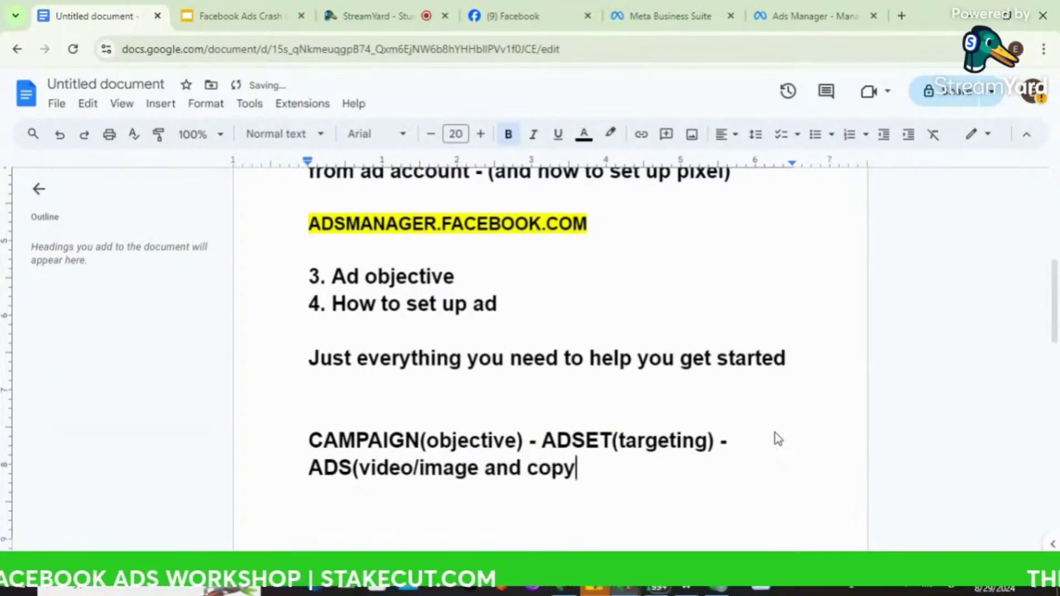
type("(")
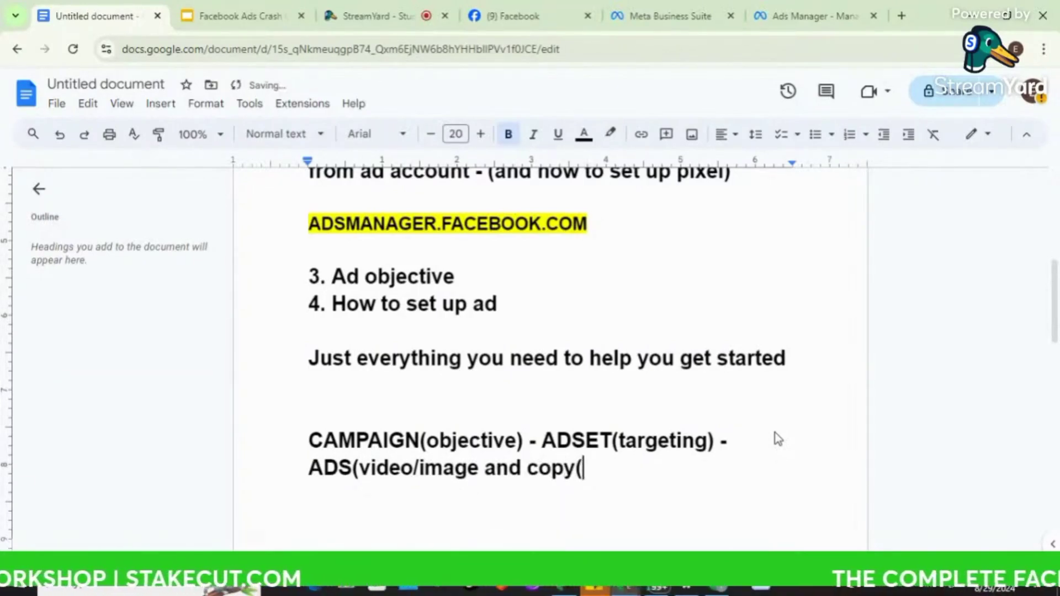
type("write ")
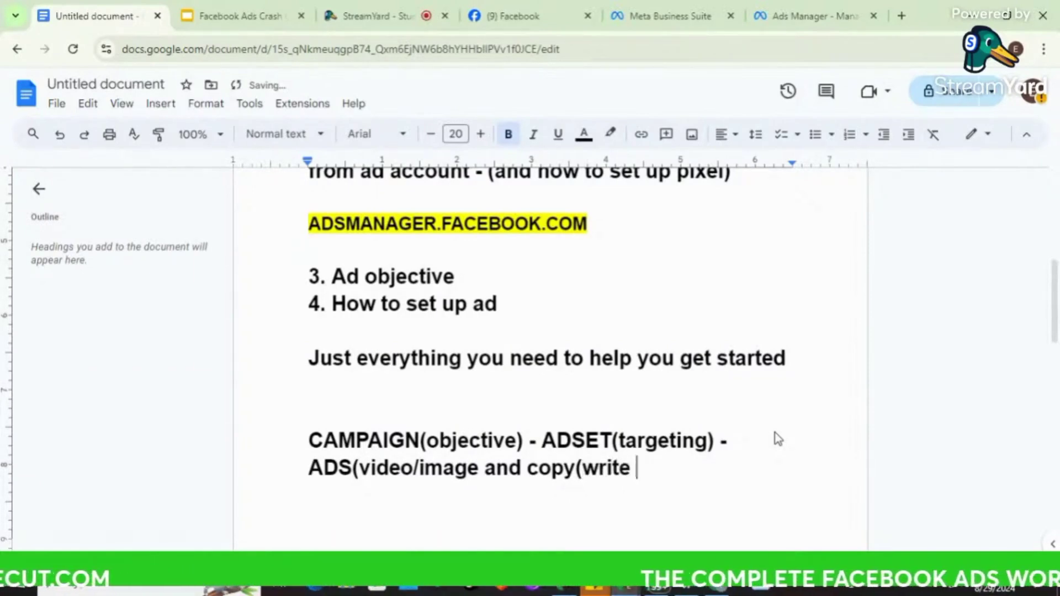
type("up")
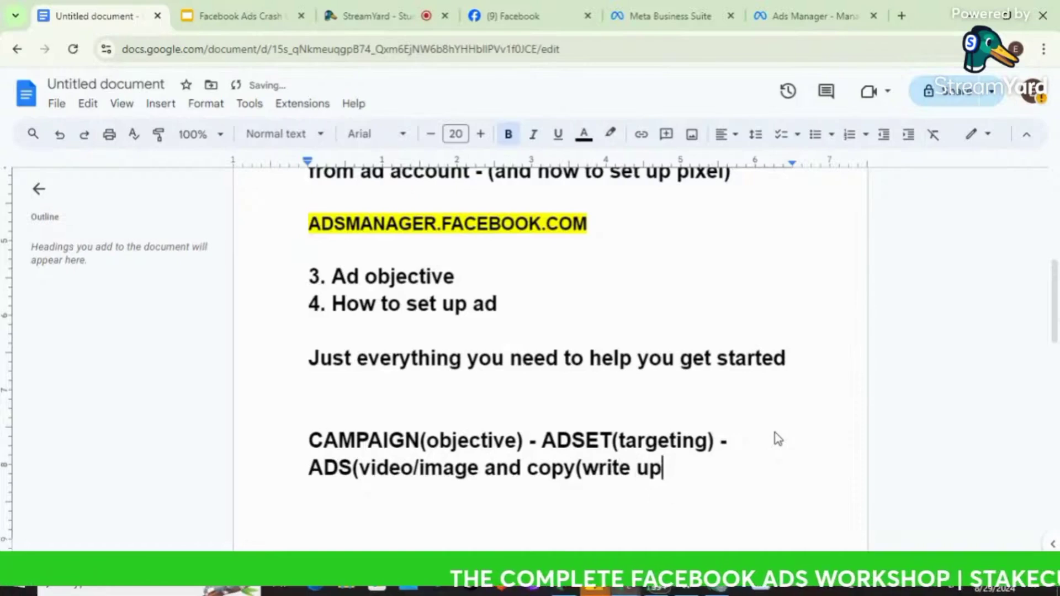
- Insert "persuasive" before "write up" in the ADS note and end the note with a closing parenthesis
left_click(587, 472)
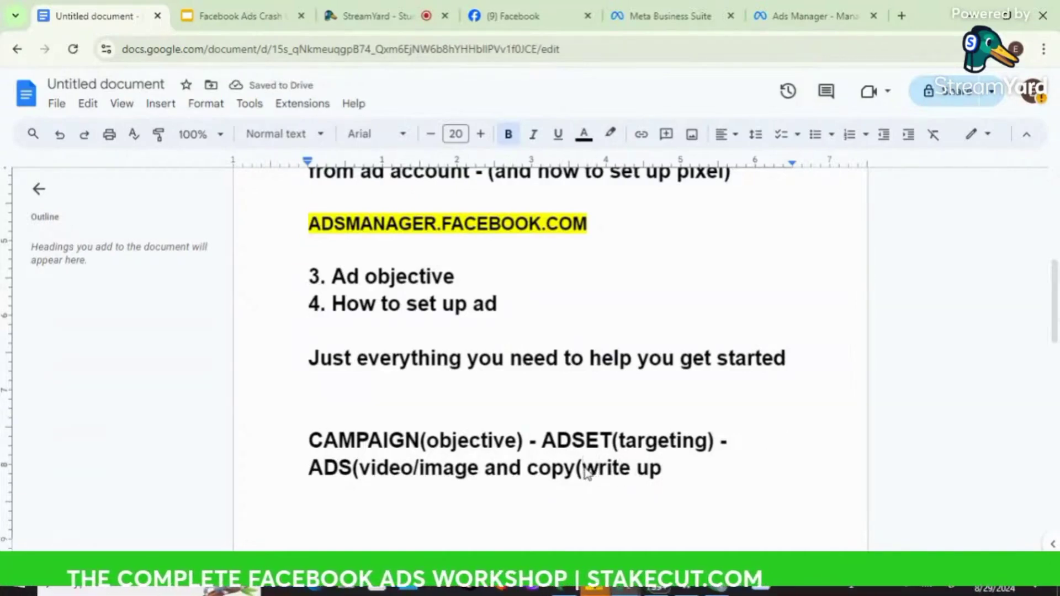
type("persuat")
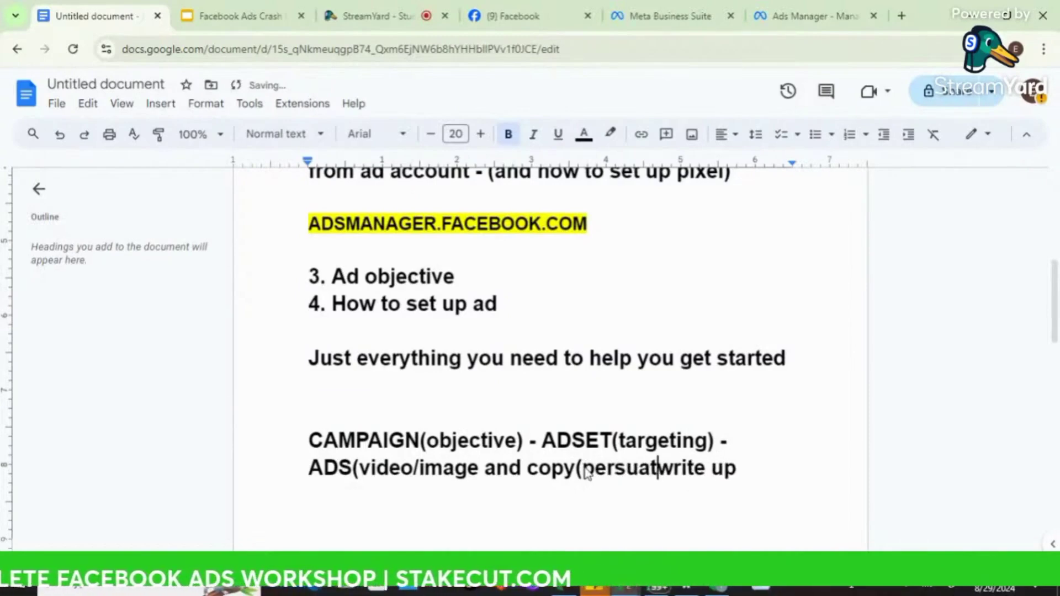
key("BackSpace")
type("sive ")
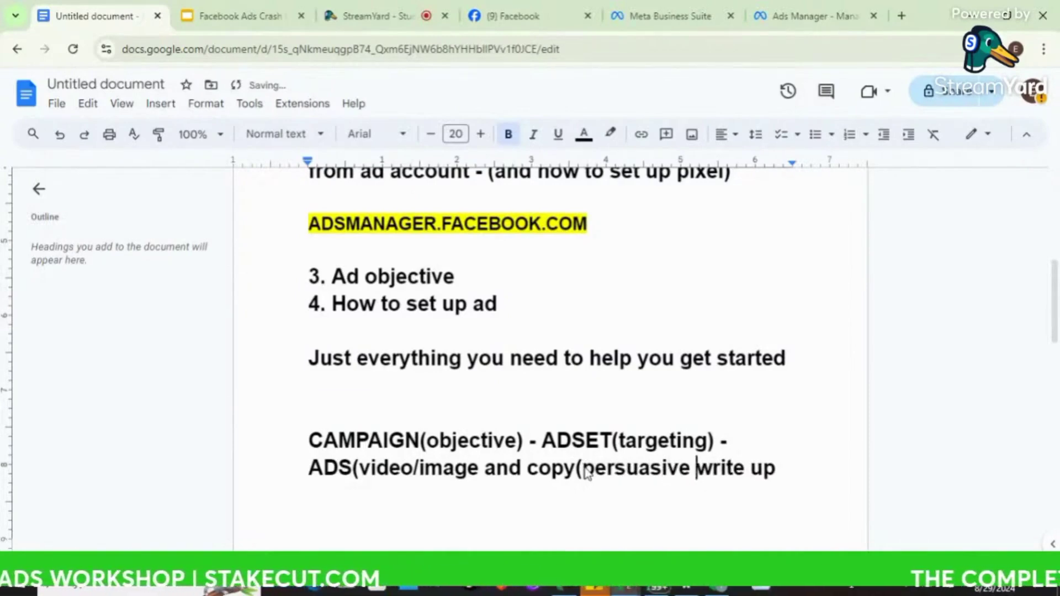
type(")")
key("BackSpace")
key("BackSpace")
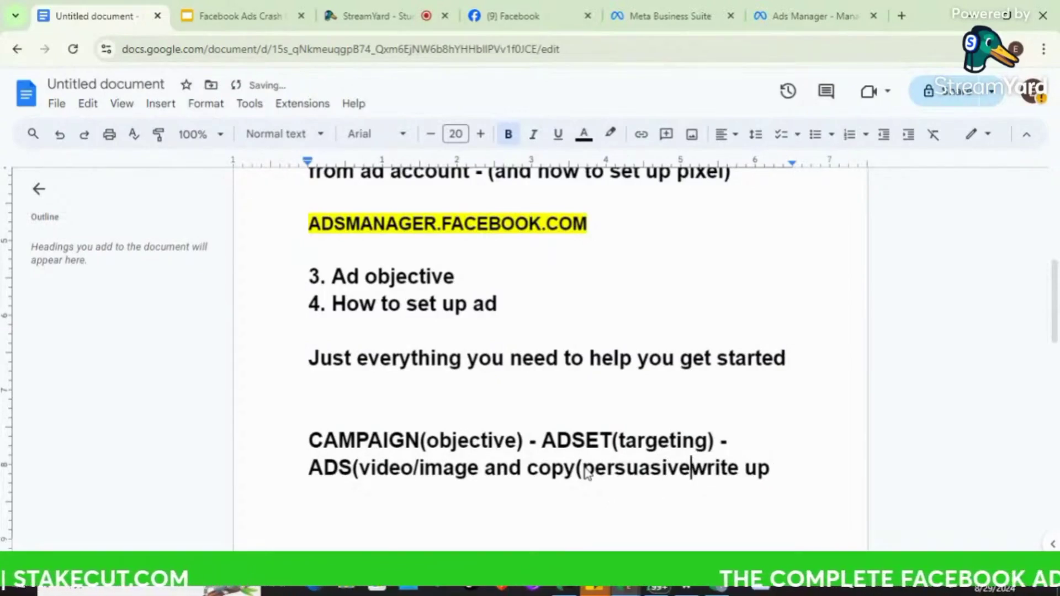
left_click(775, 479)
type(")")
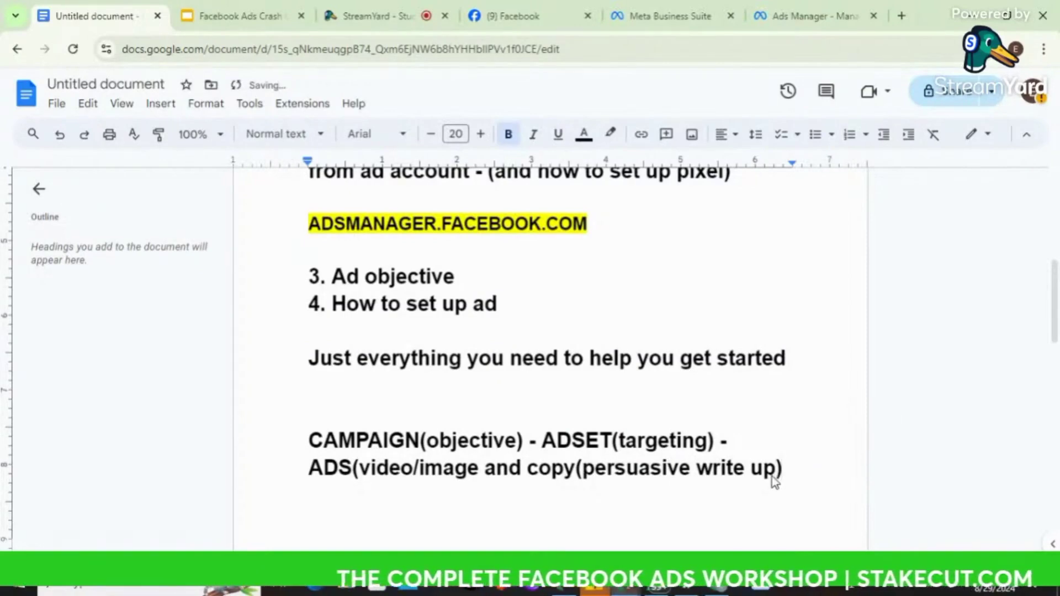
- Split the structure line so that CAMPAIGN, ADSET and ADS each stand on their own line with blank space between them
left_click(544, 444)
left_click(531, 441)
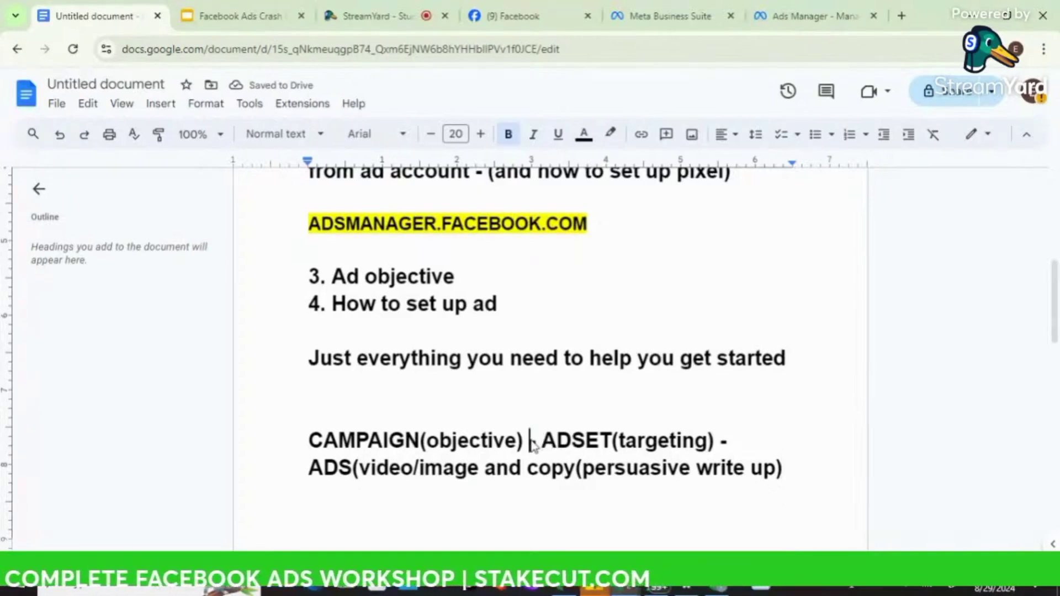
key("Return")
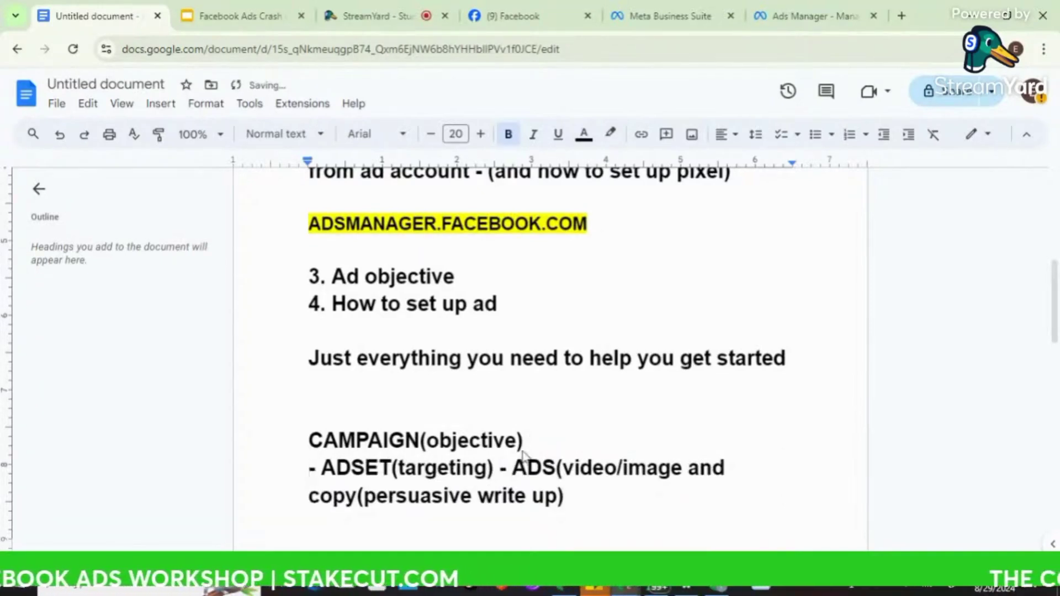
left_click(500, 474)
key("Return")
key("Return")
key("Return")
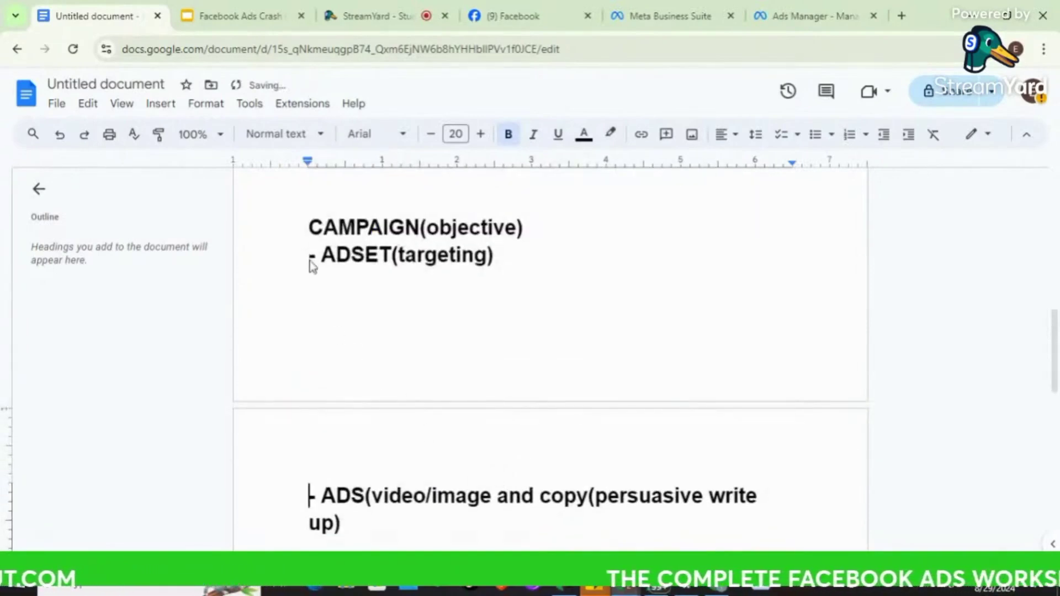
left_click(309, 258)
key("Return")
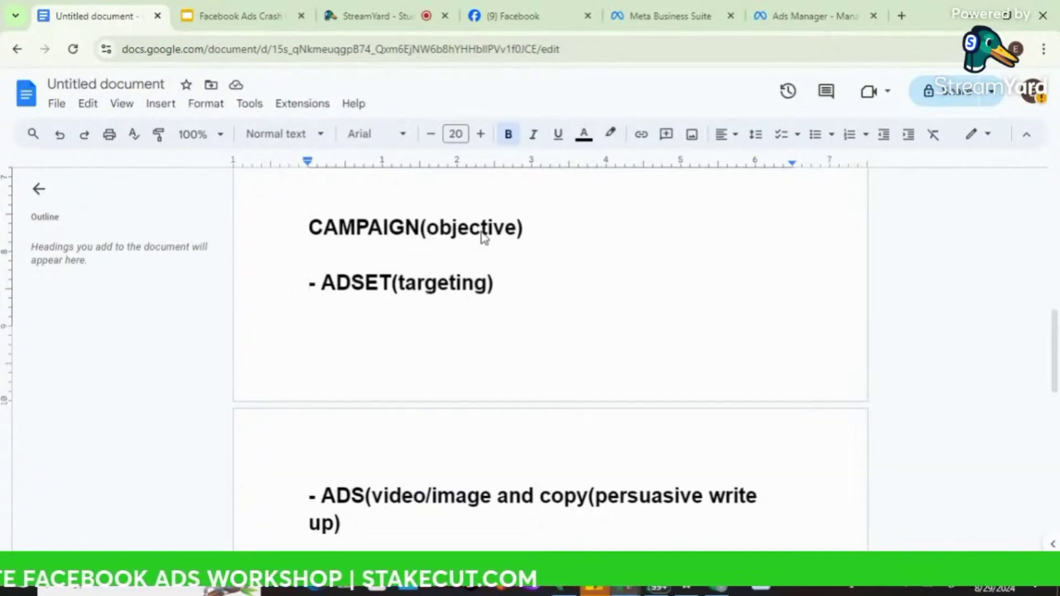
- Delete the leading dashes in front of the ADSET and ADS lines
left_click(323, 282)
key("BackSpace")
key("BackSpace")
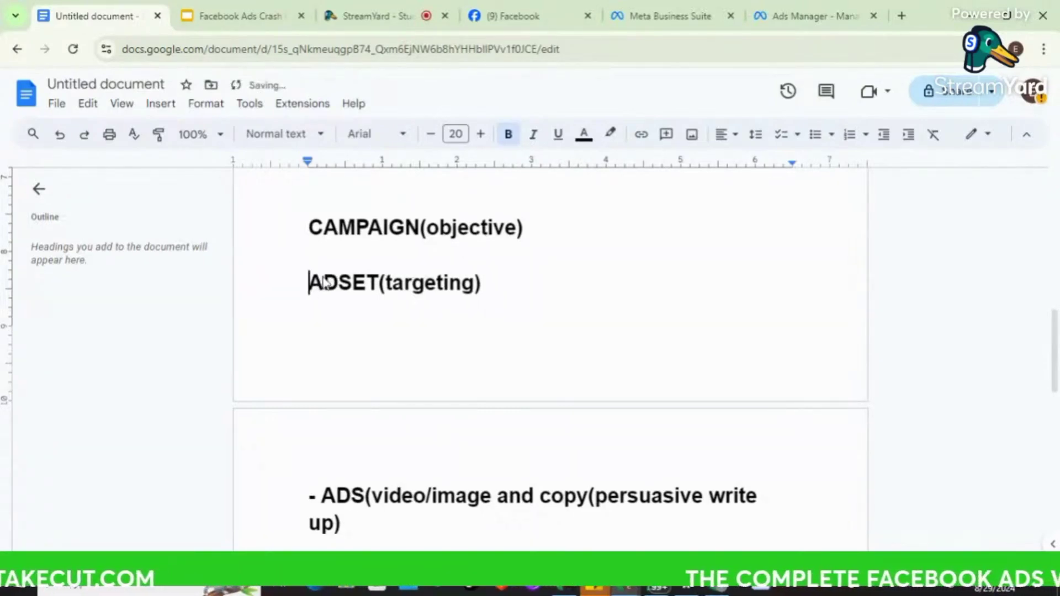
left_click(320, 496)
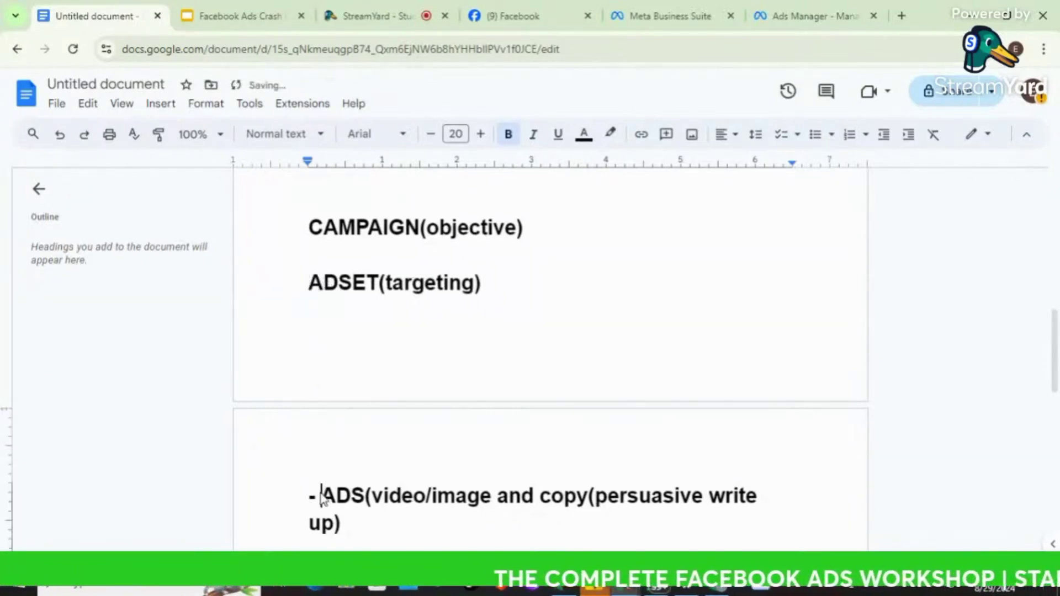
key("BackSpace")
key("BackSpace")
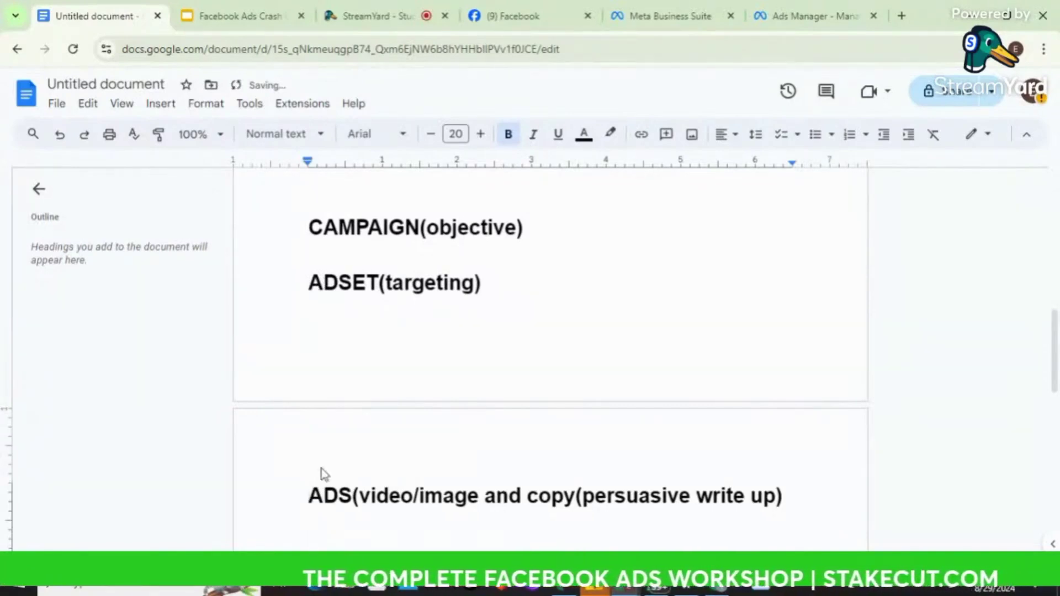
- Add the line "(what you want to achieve with the ads)" below CAMPAIGN(objective), followed by a blank line before ADSET
left_click(384, 260)
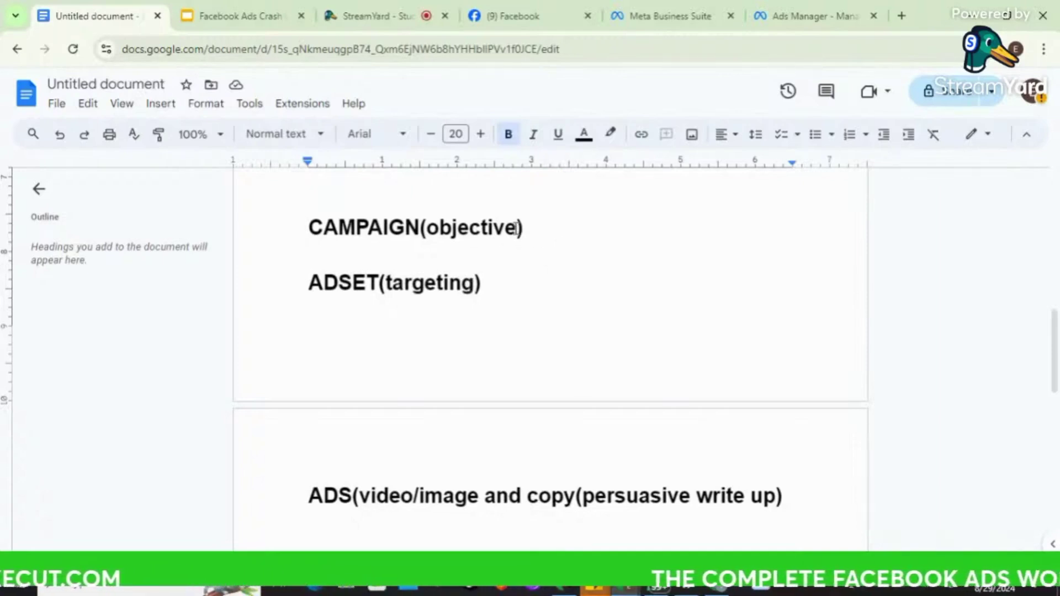
type("(")
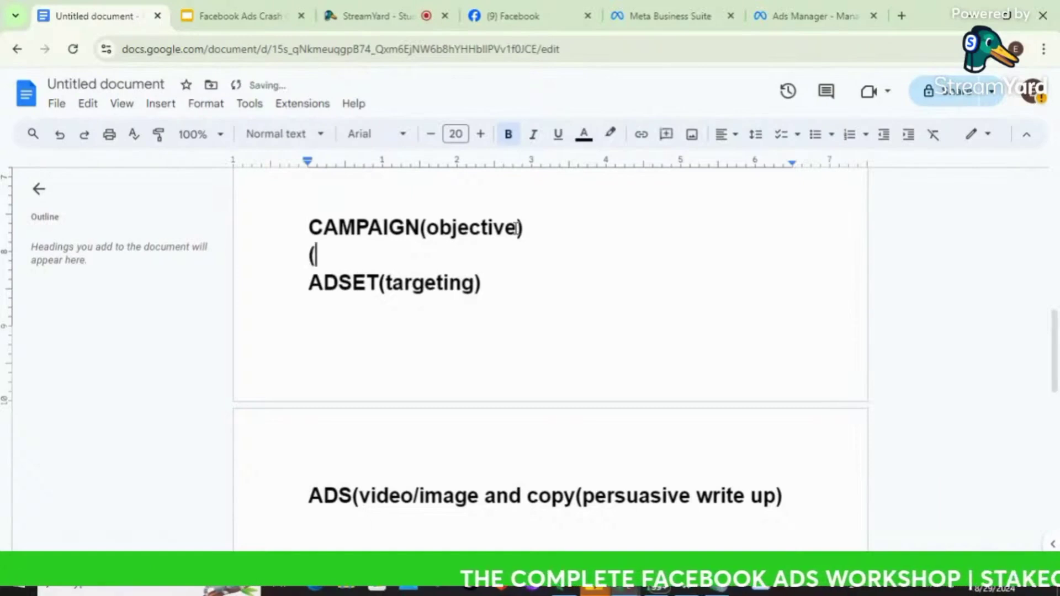
type("goals")
key("BackSpace")
key("BackSpace")
key("BackSpace")
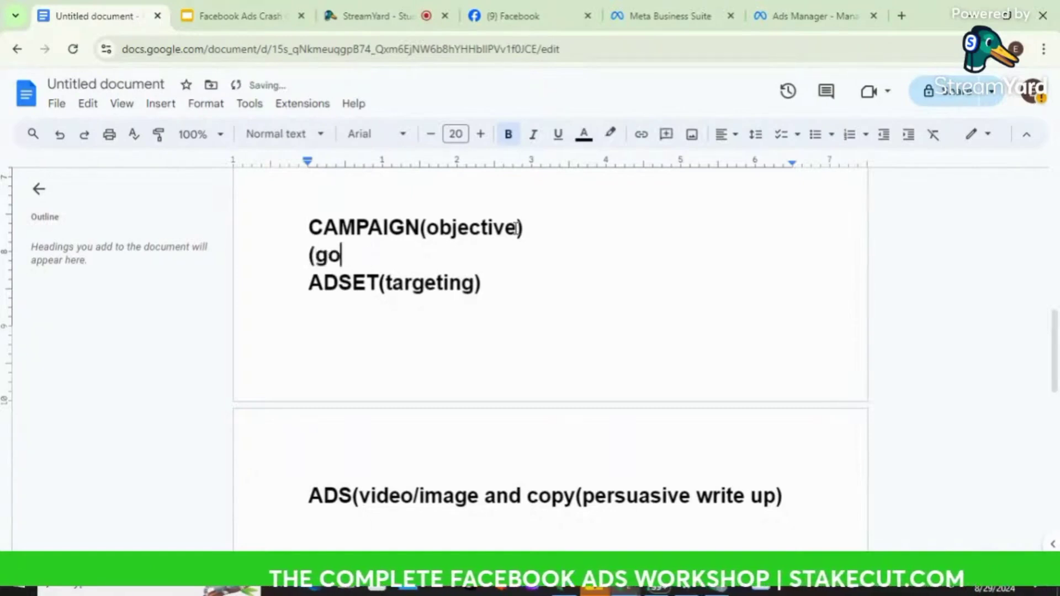
key("BackSpace")
key("BackSpace")
type("what ")
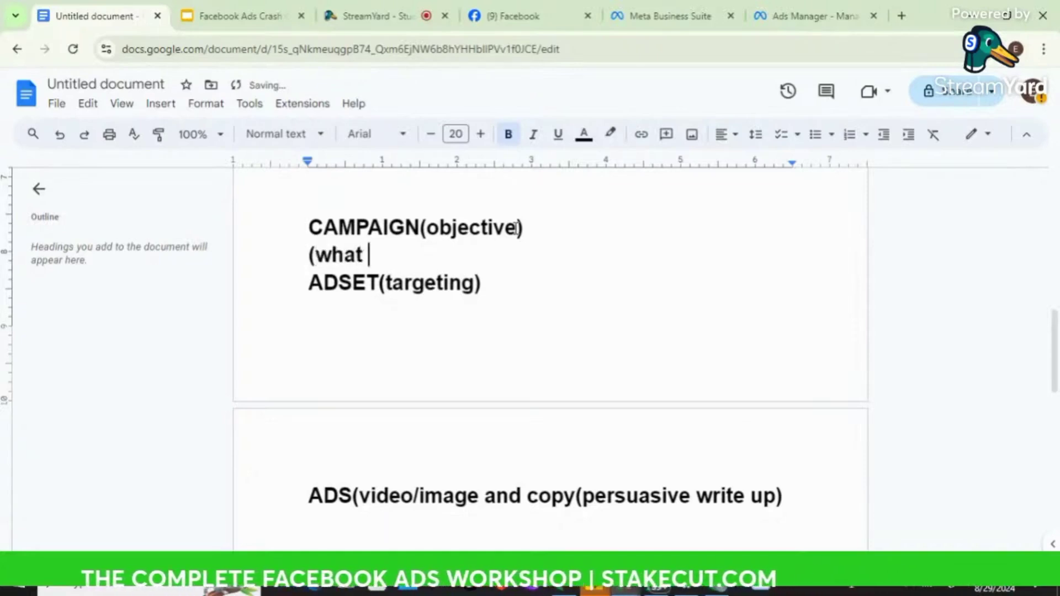
type("you want ")
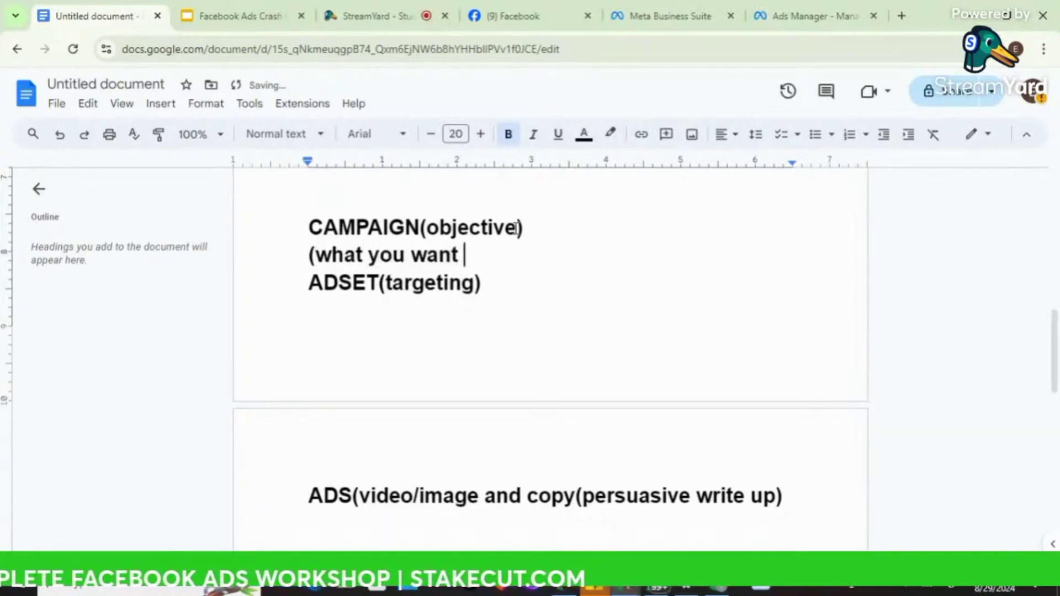
type("to achie")
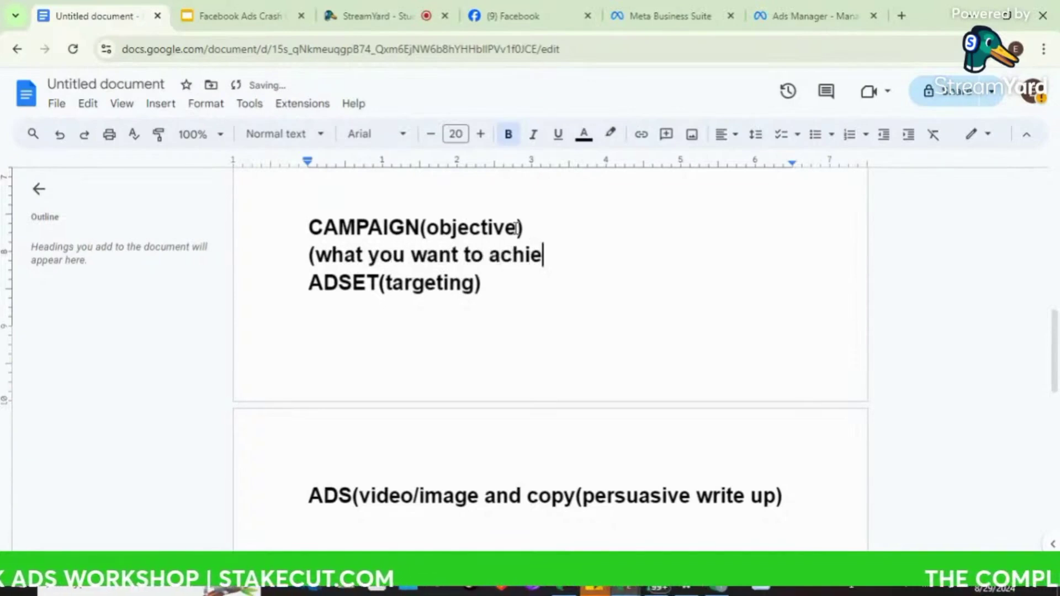
type("ve with the ad")
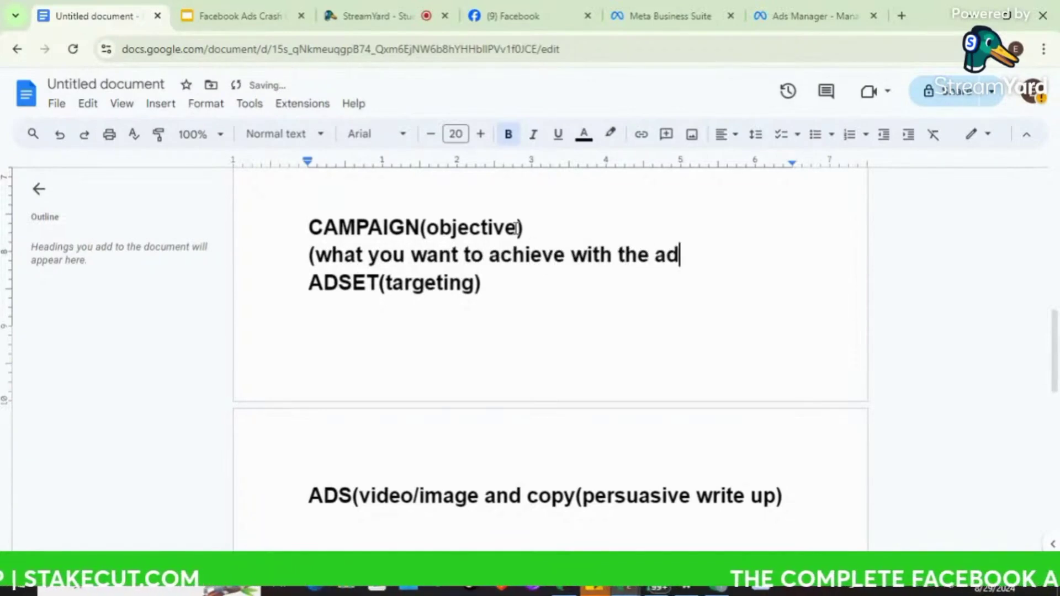
type("s")
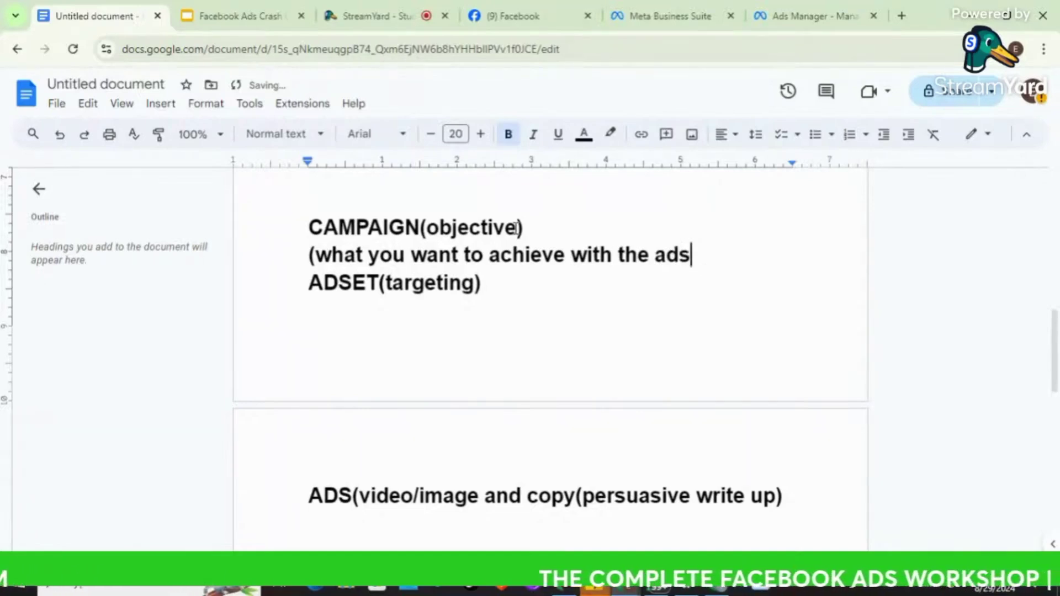
type(")")
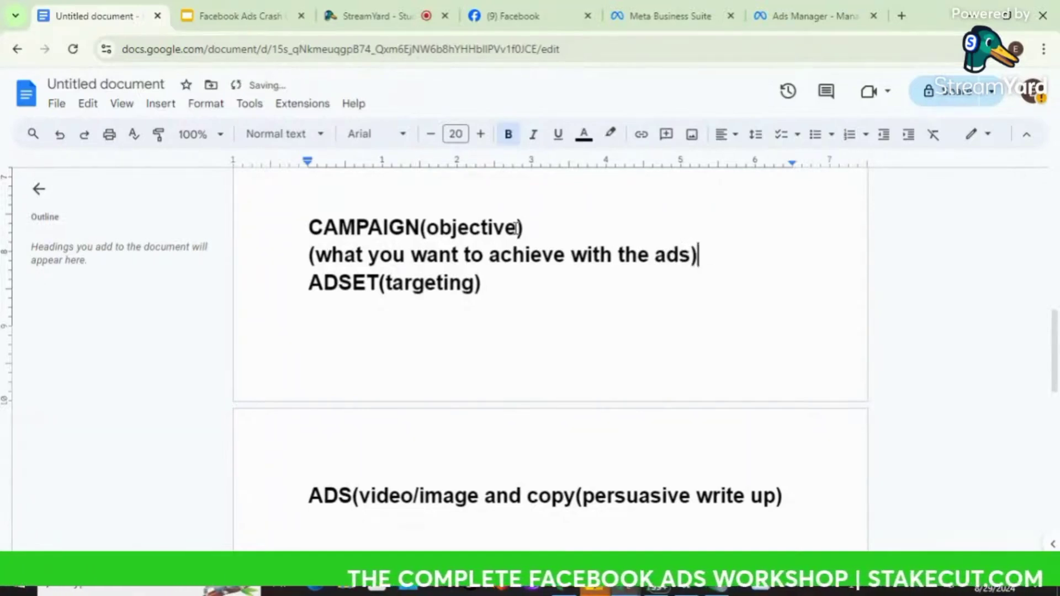
key("Return")
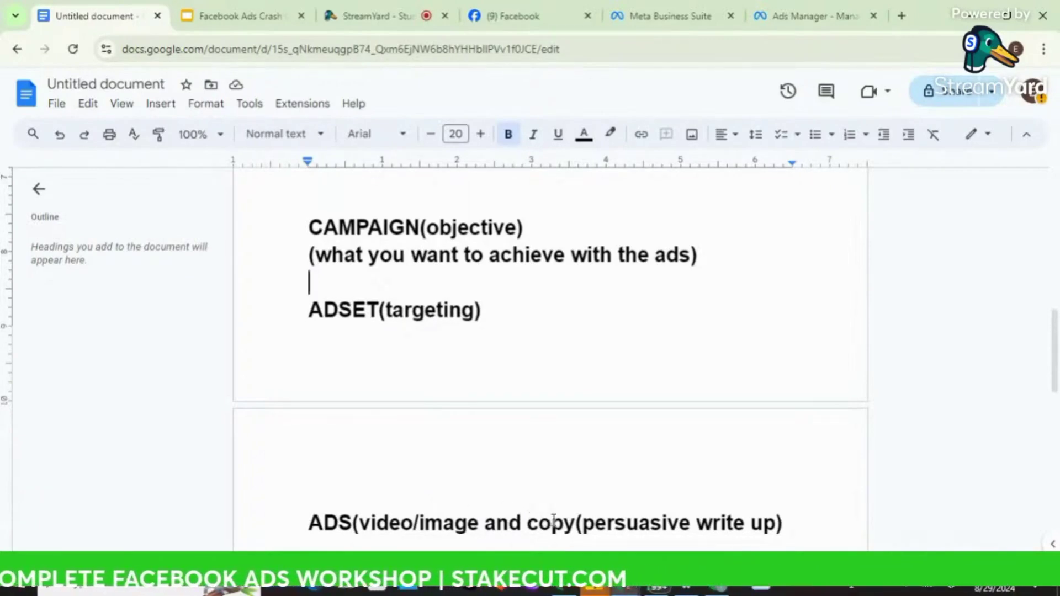
- Insert ", website" directly after "video/image" in the ADS note
left_click(787, 523)
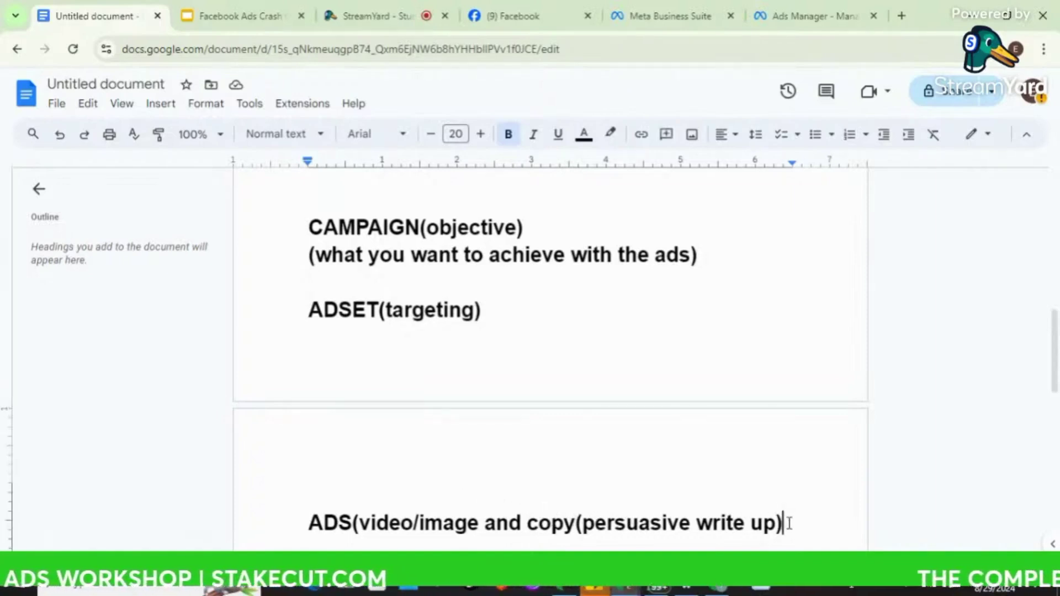
left_click(479, 523)
type(", we")
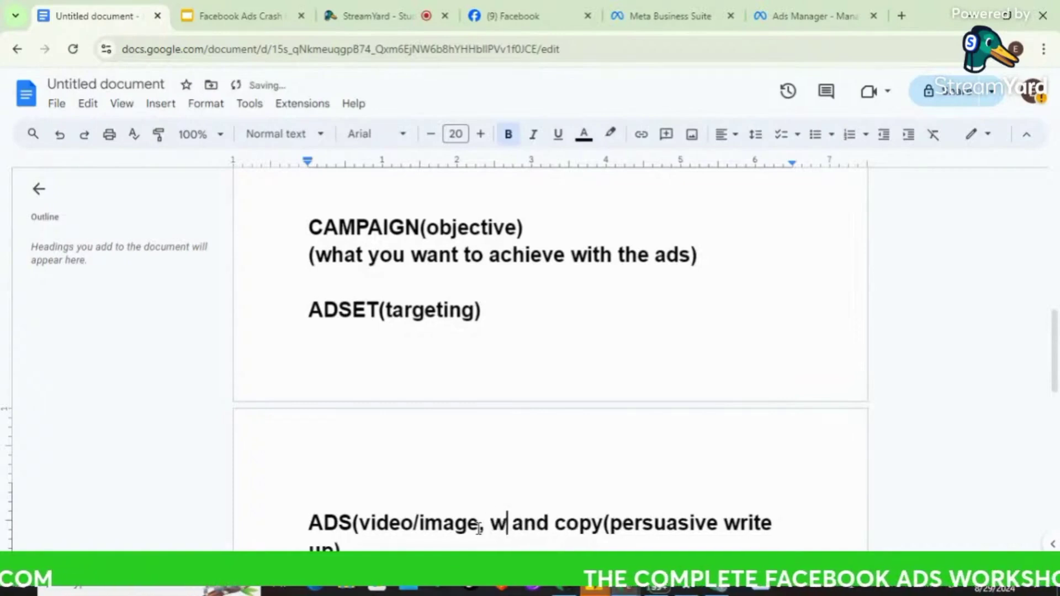
type("bsite")
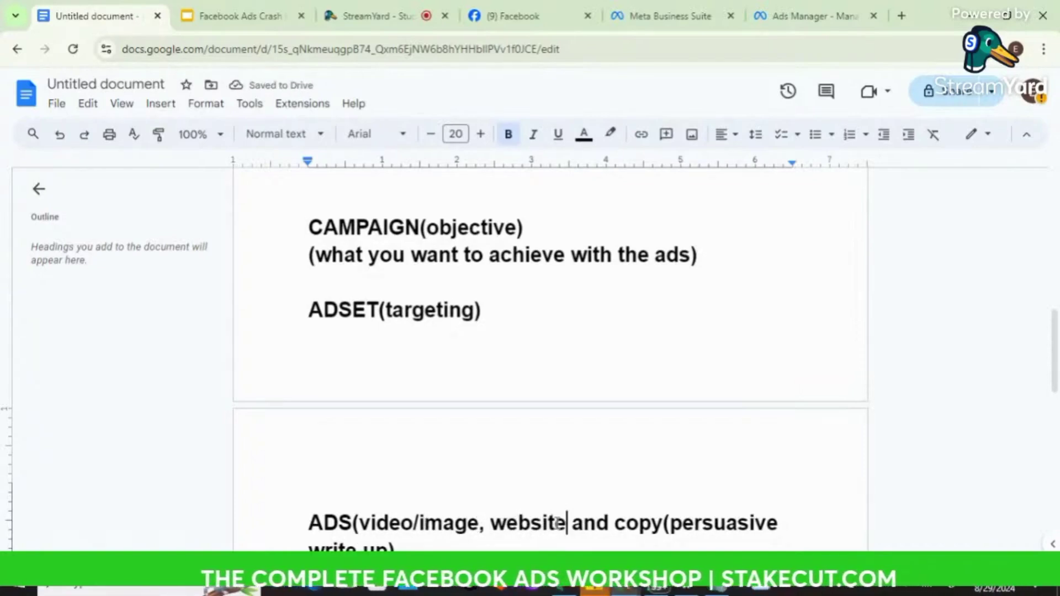
key("BackSpace")
key("BackSpace")
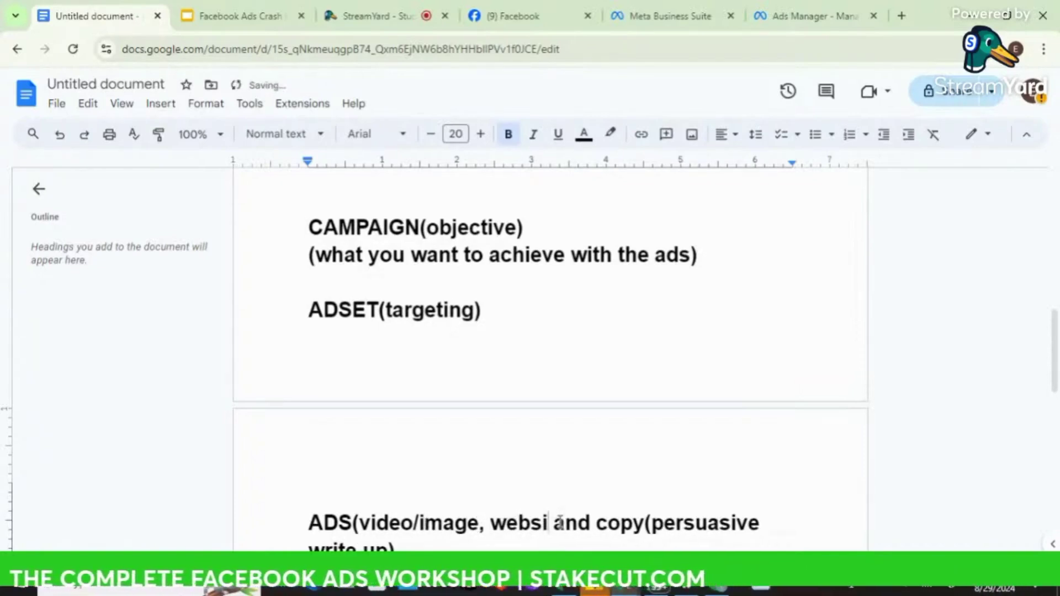
type("te")
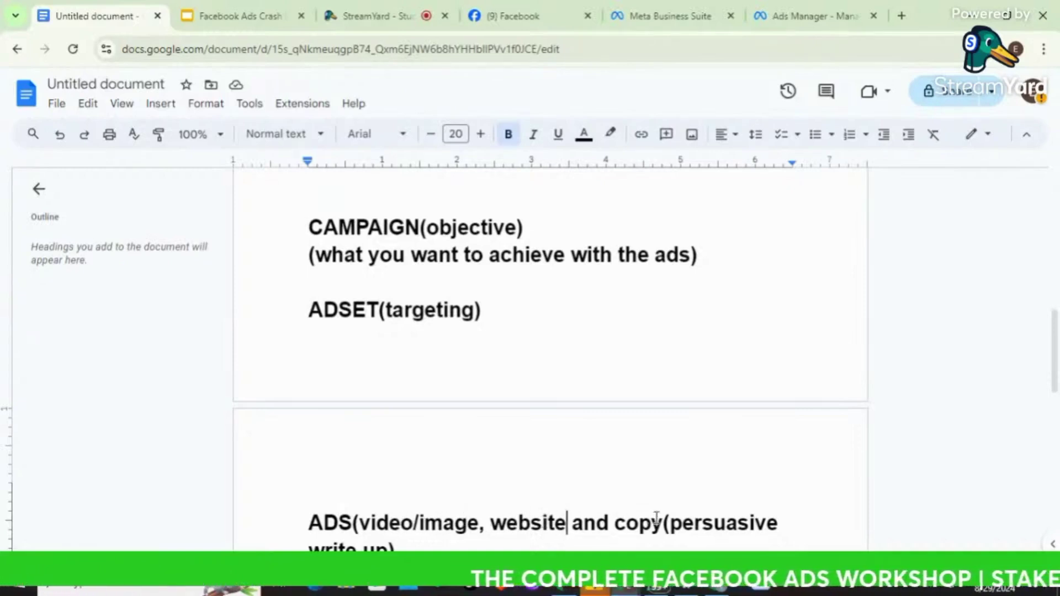
scroll(680, 520, "down", 2)
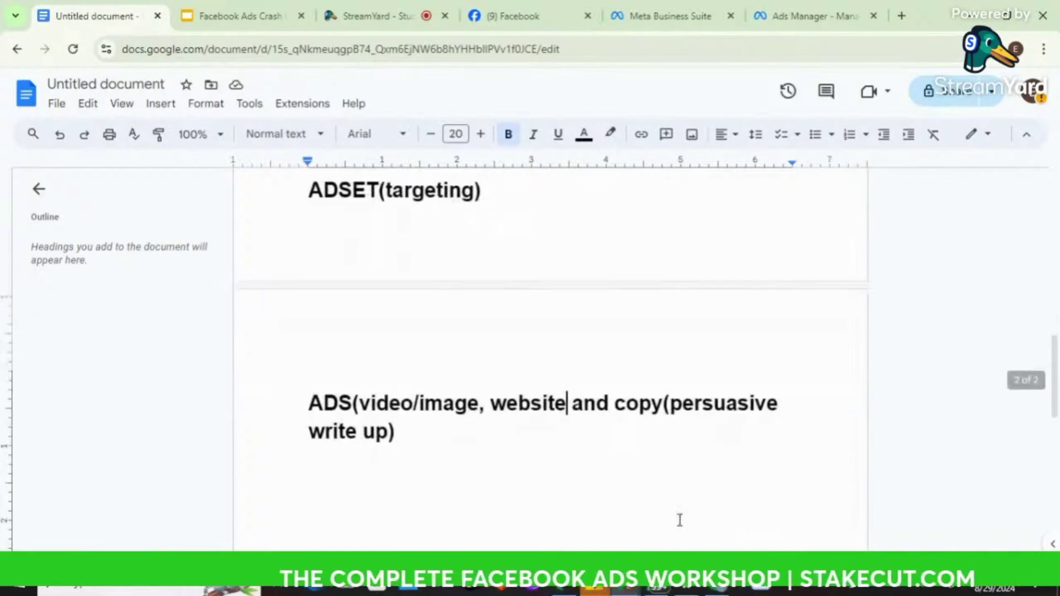
- Switch to Ads Manager and examine the draft ad set's conversion settings and the campaign's categories, details, budget strategy and A/B test settings
left_click(825, 11)
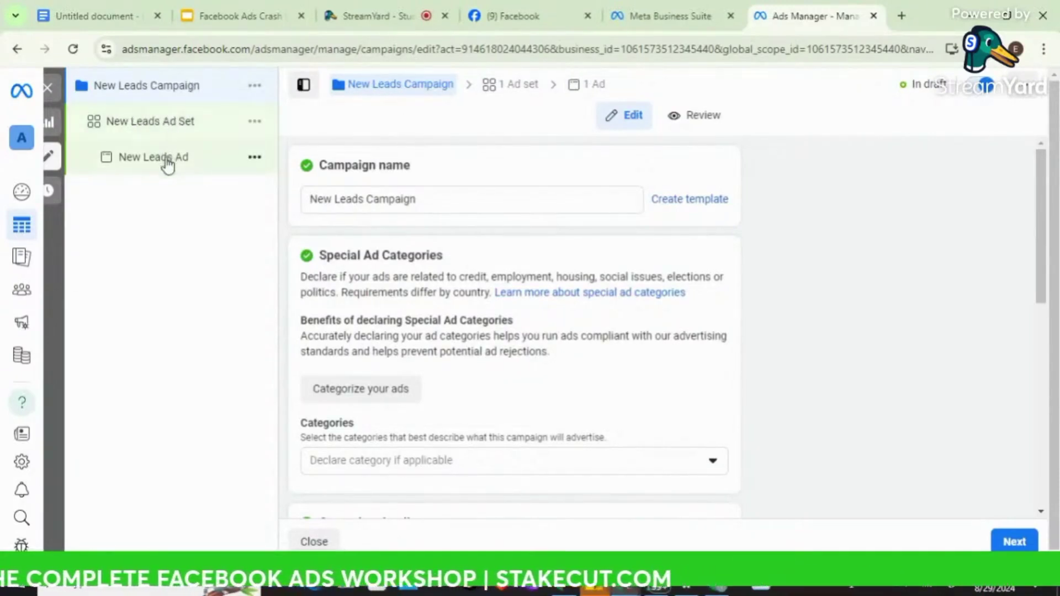
scroll(555, 248, "down", 1)
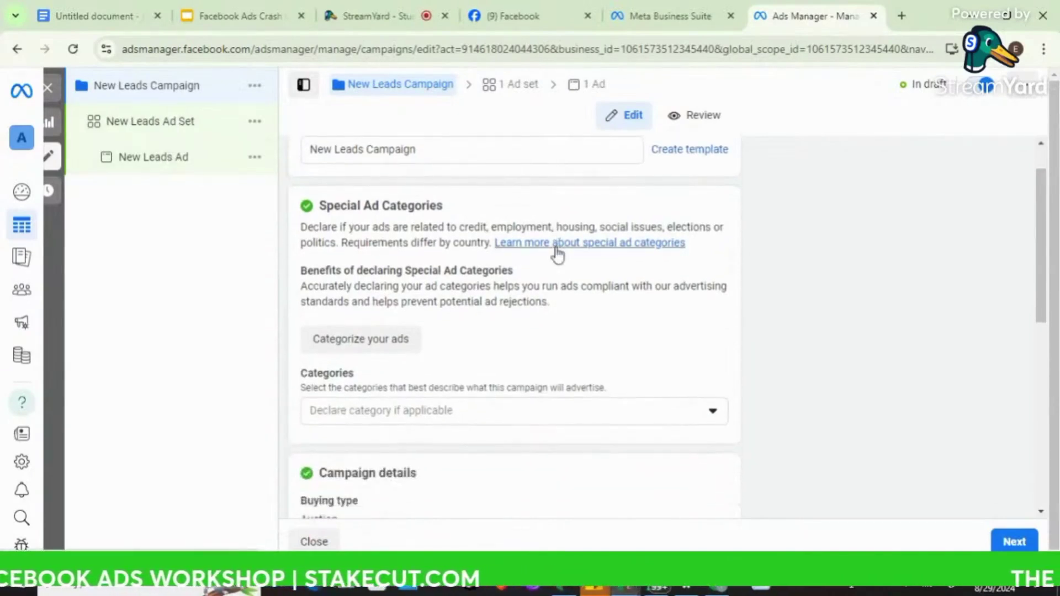
scroll(556, 252, "up", 1)
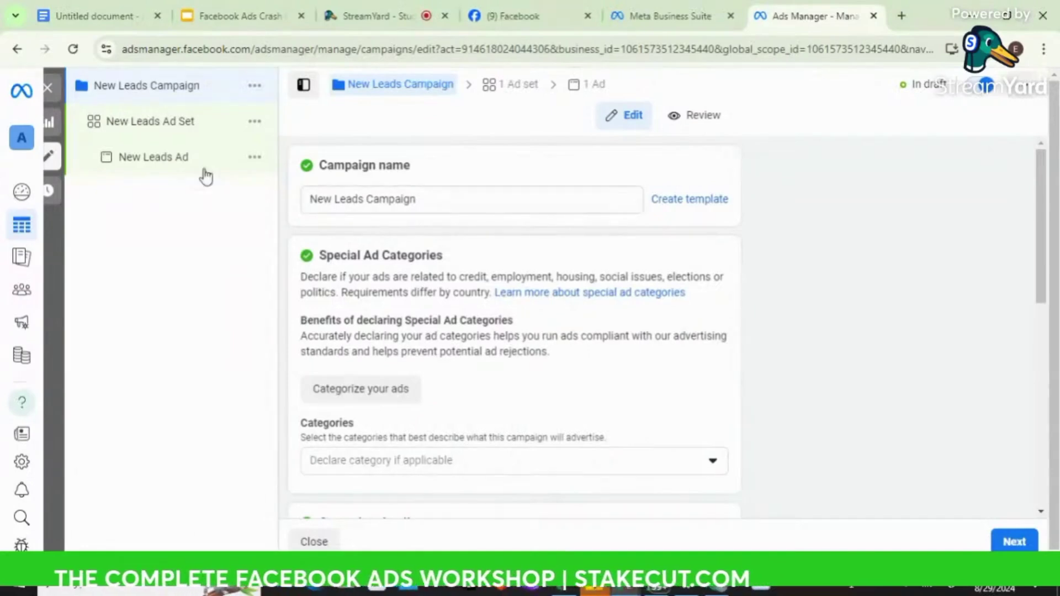
left_click(152, 126)
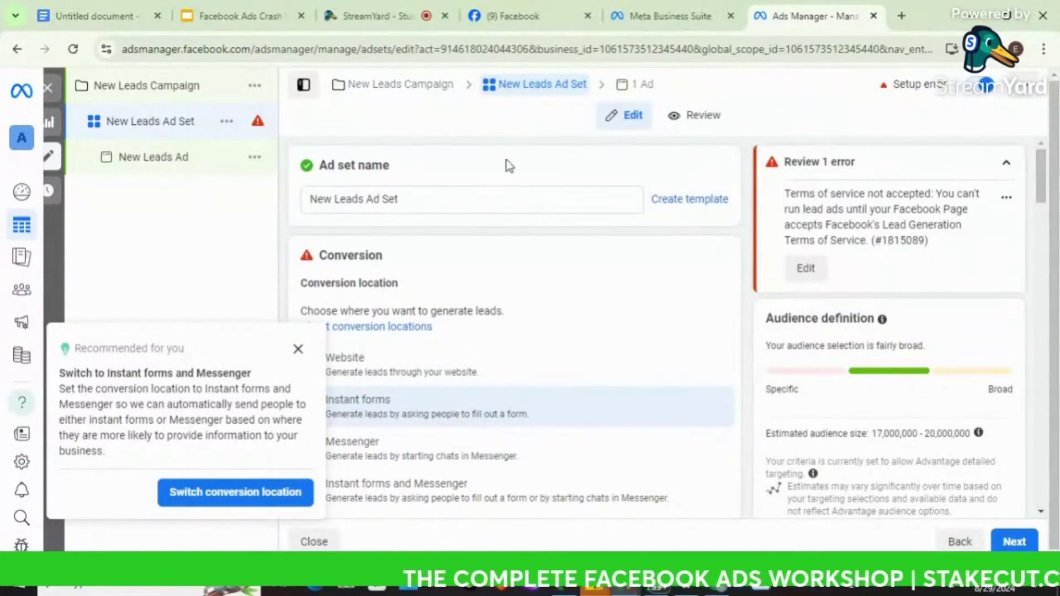
scroll(509, 293, "down", 1)
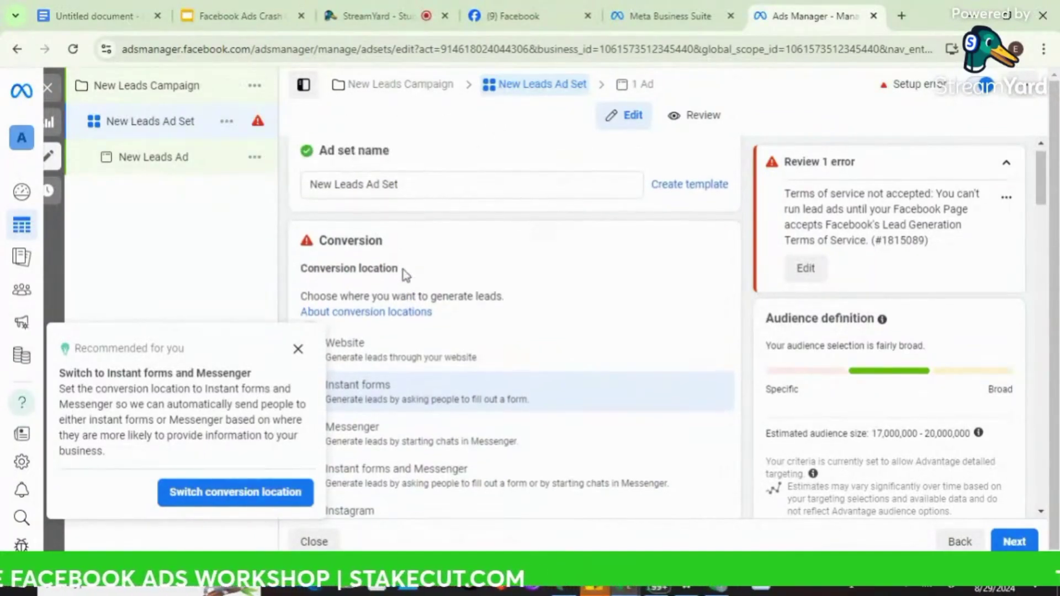
scroll(402, 273, "up", 1)
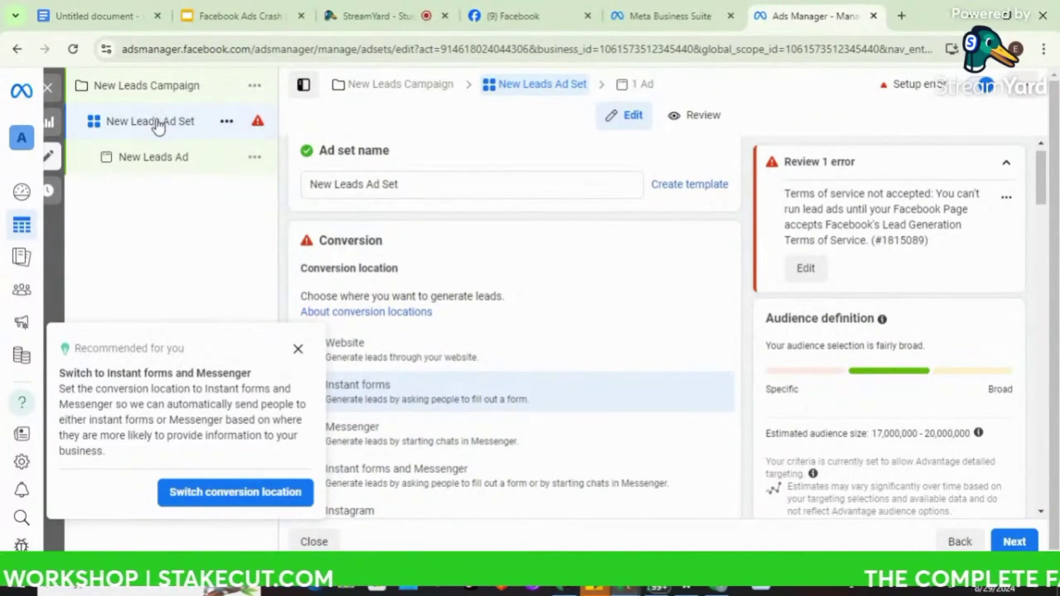
left_click(158, 95)
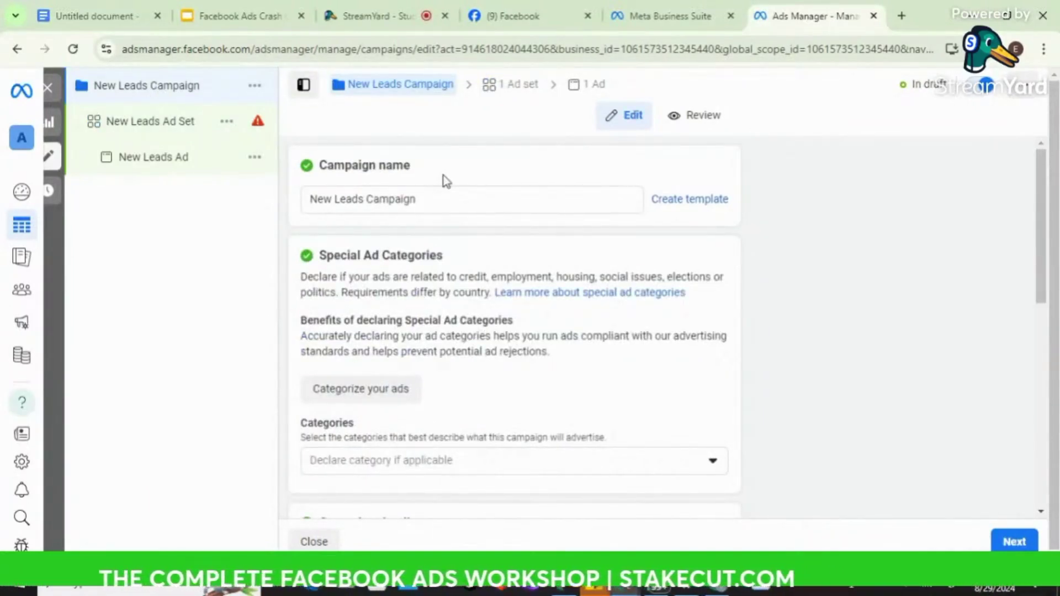
scroll(444, 176, "down", 5)
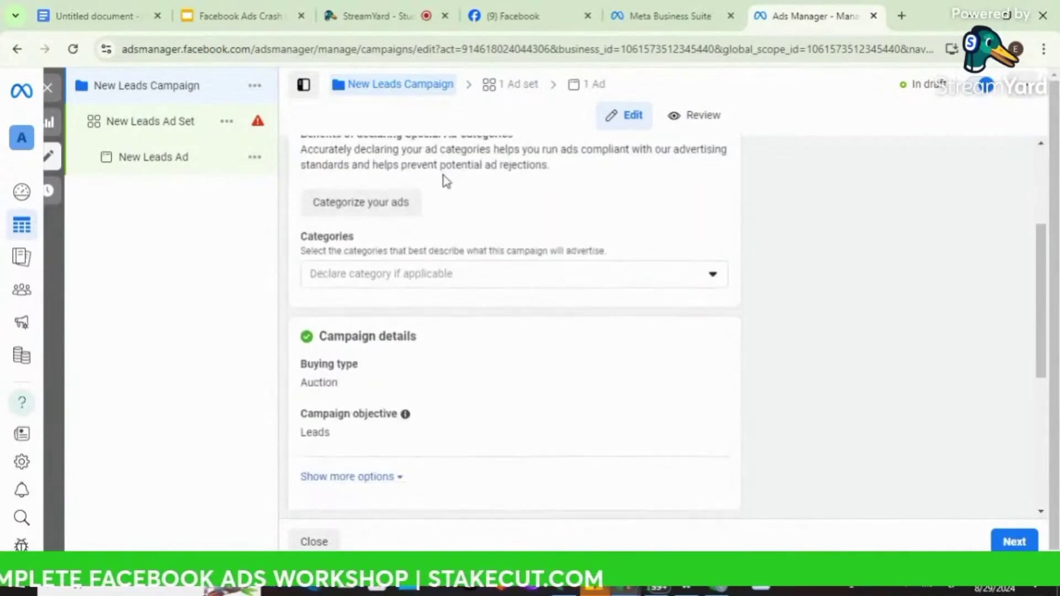
scroll(446, 181, "down", 3)
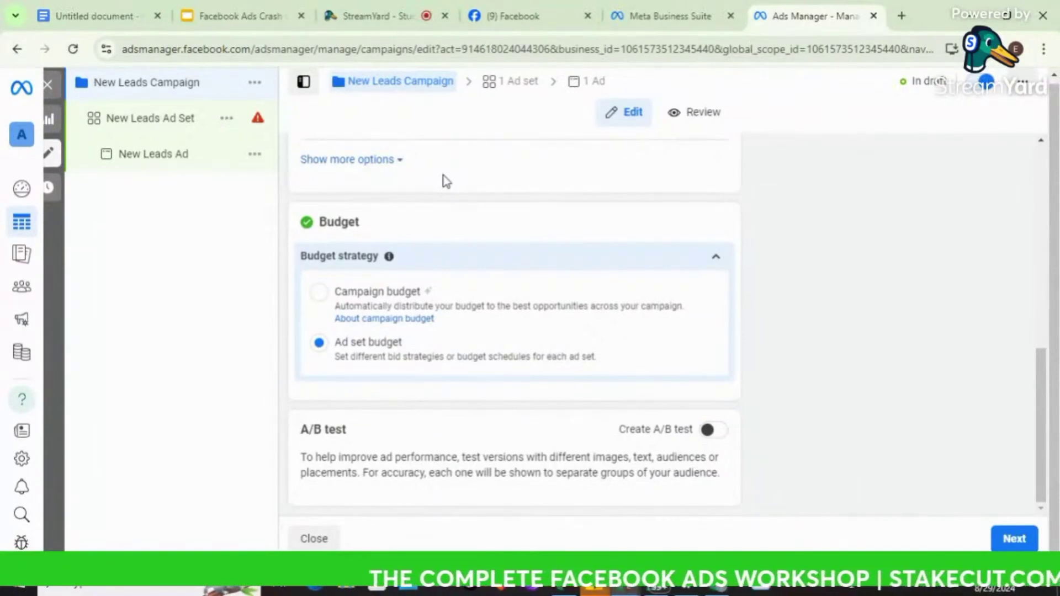
scroll(446, 182, "up", 4)
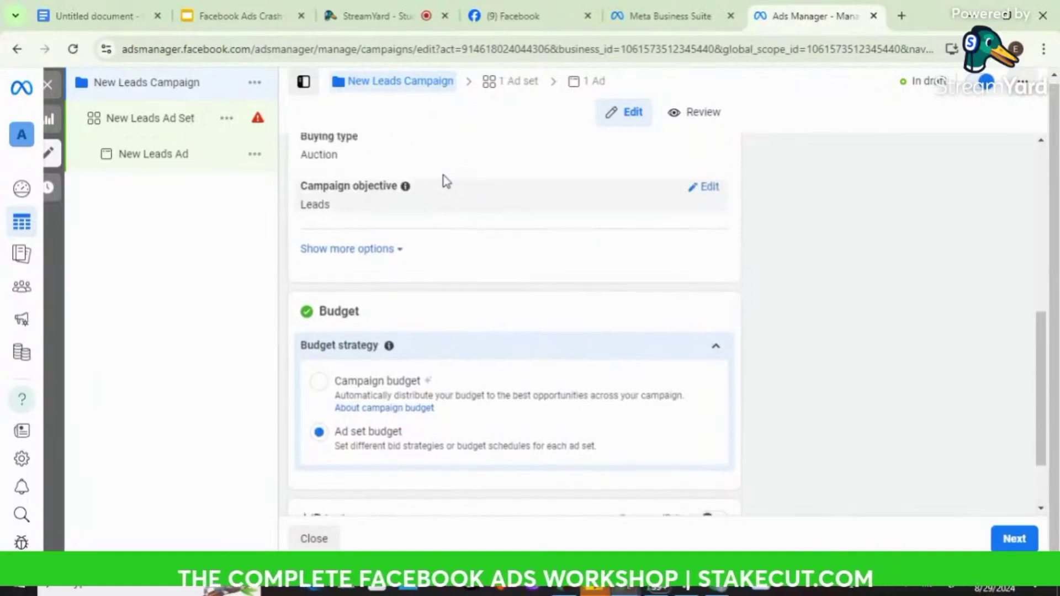
scroll(447, 181, "up", 5)
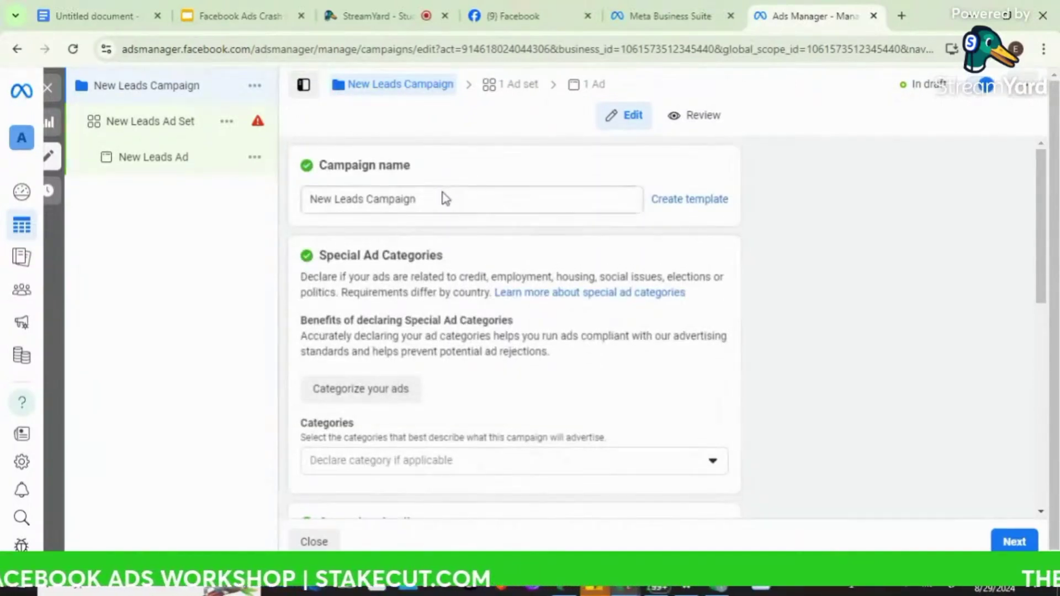
- Rename the draft leads campaign as "Affiliate product - 1"
left_click(433, 199)
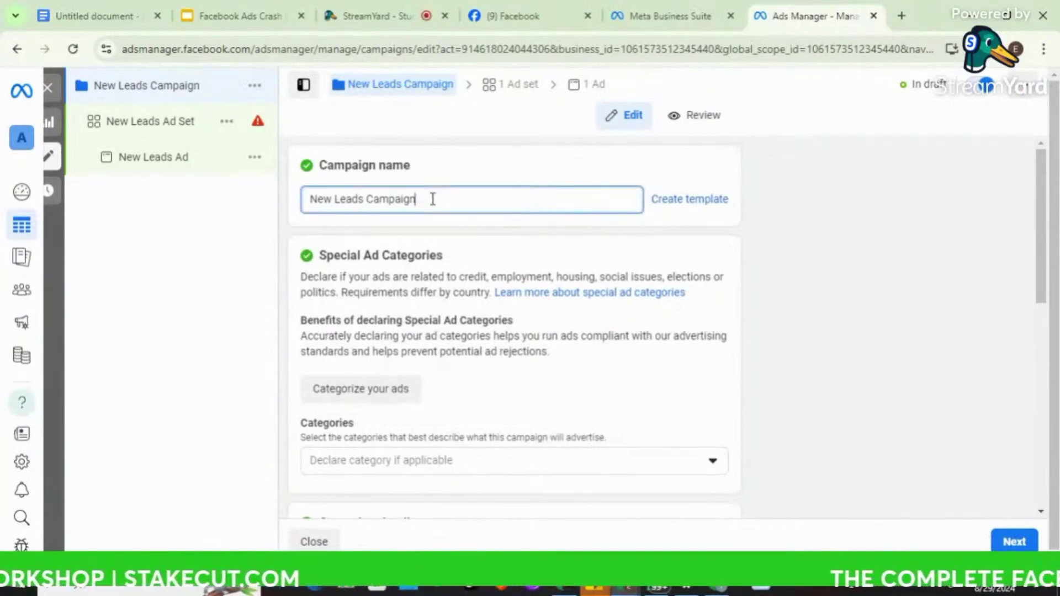
key("ctrl+a")
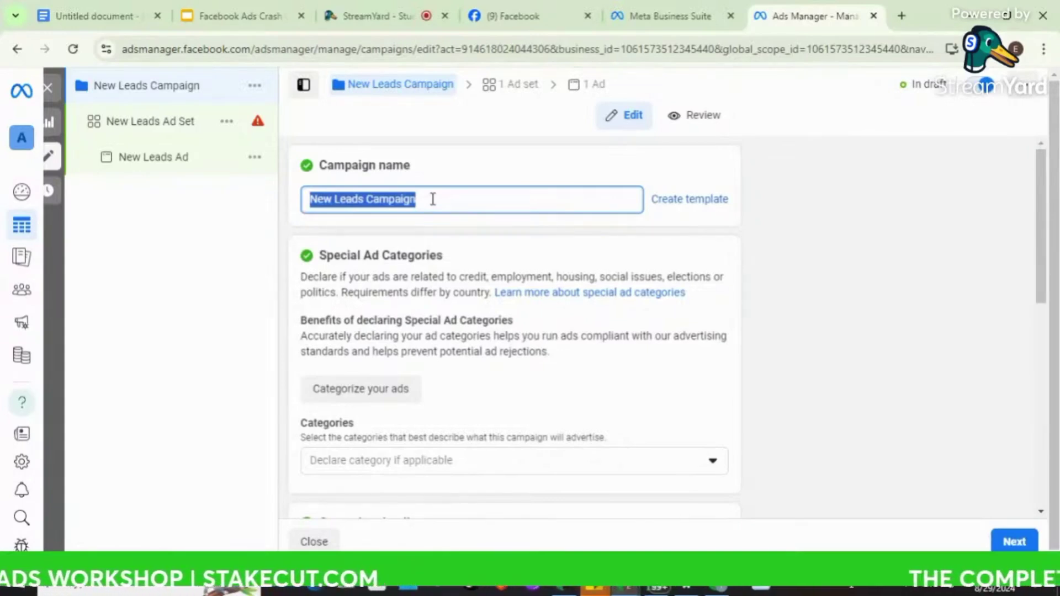
type("af")
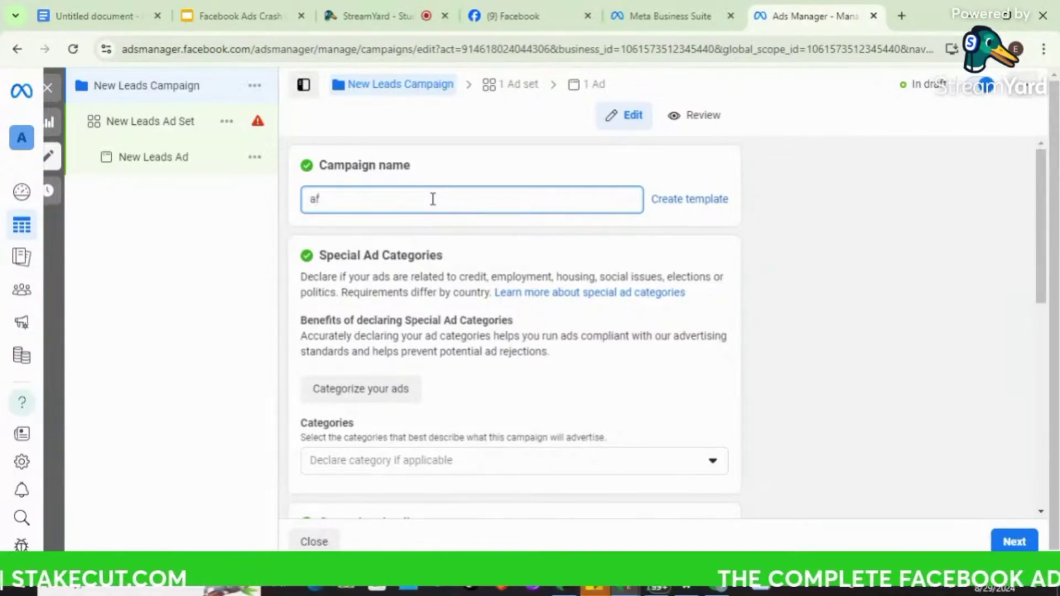
key("BackSpace")
key("BackSpace")
type("A")
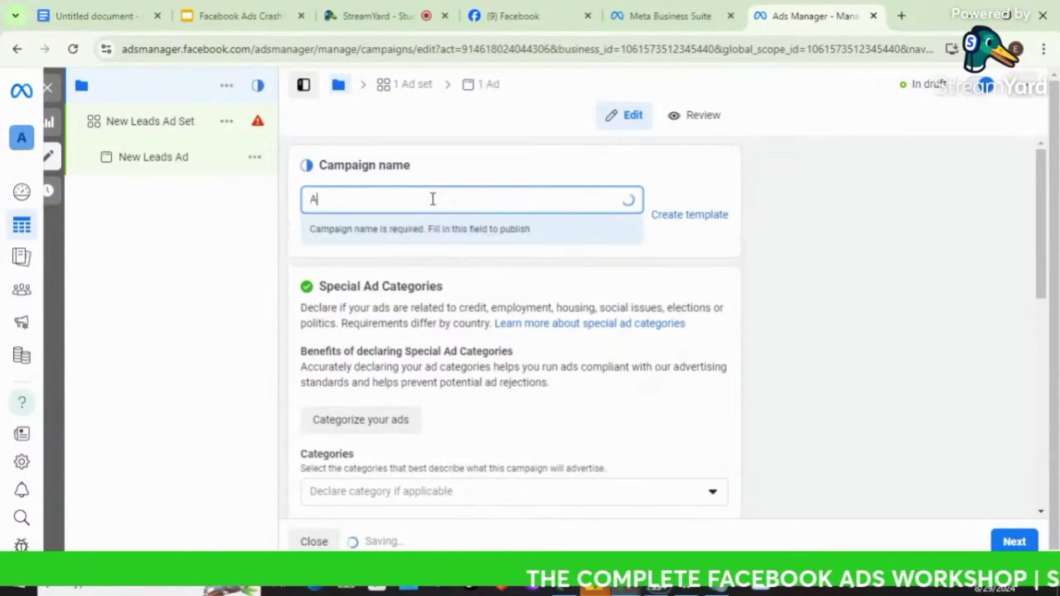
type("ff")
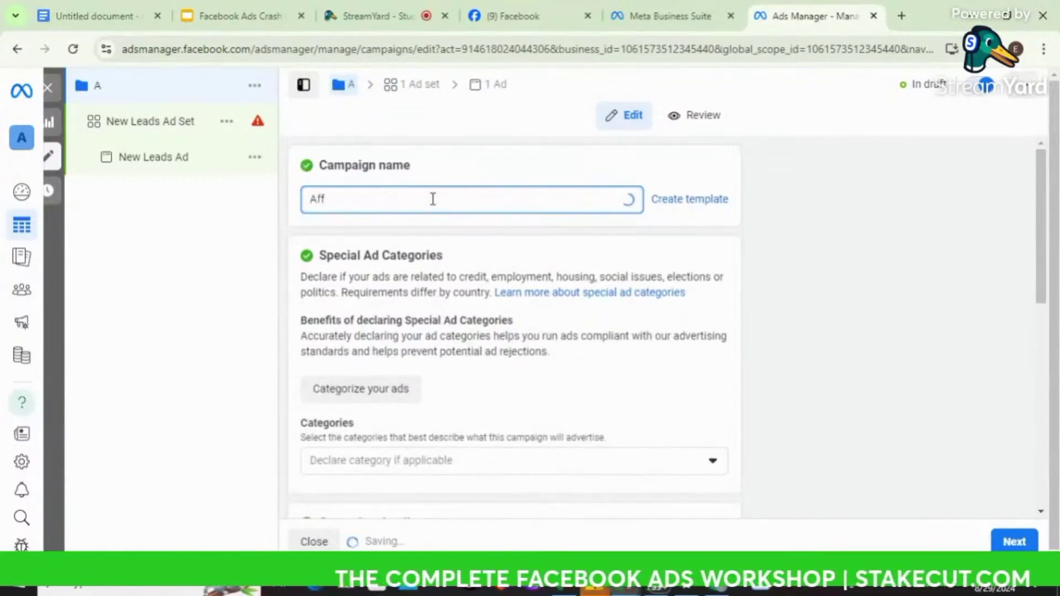
type("iliate pro")
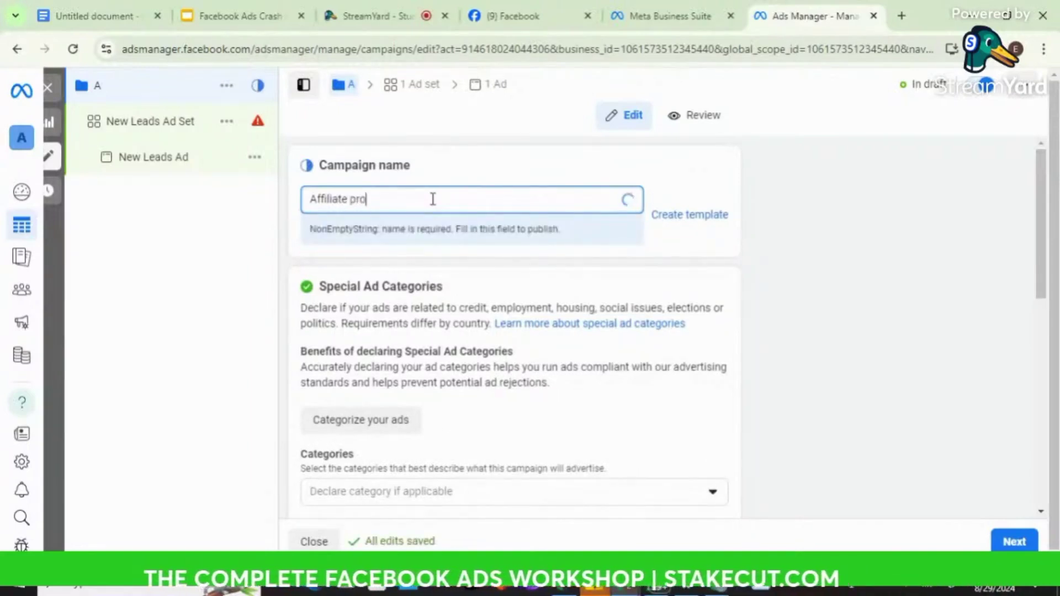
type("duct ")
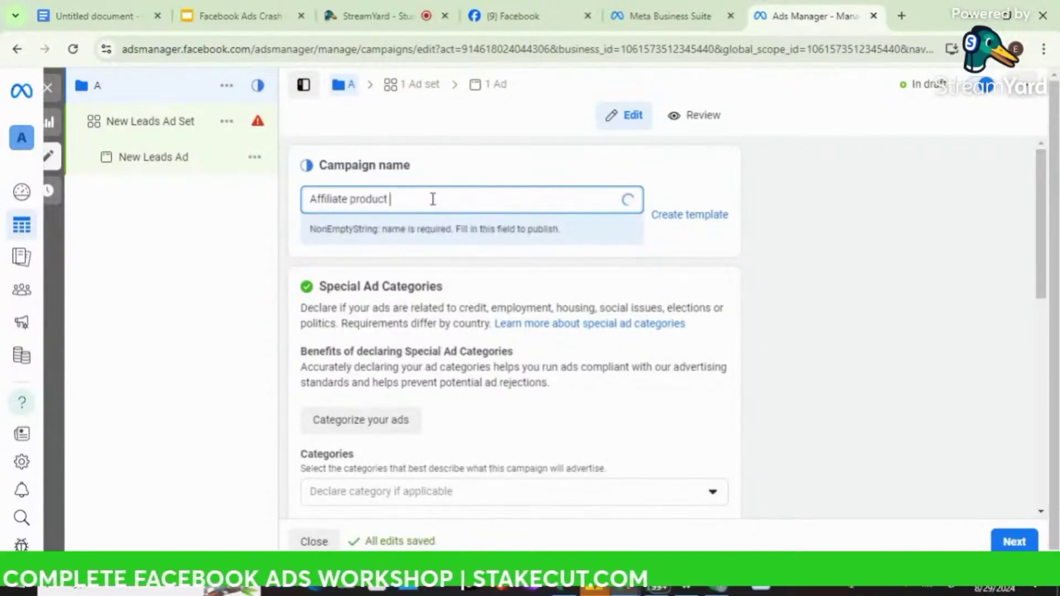
type("- 1")
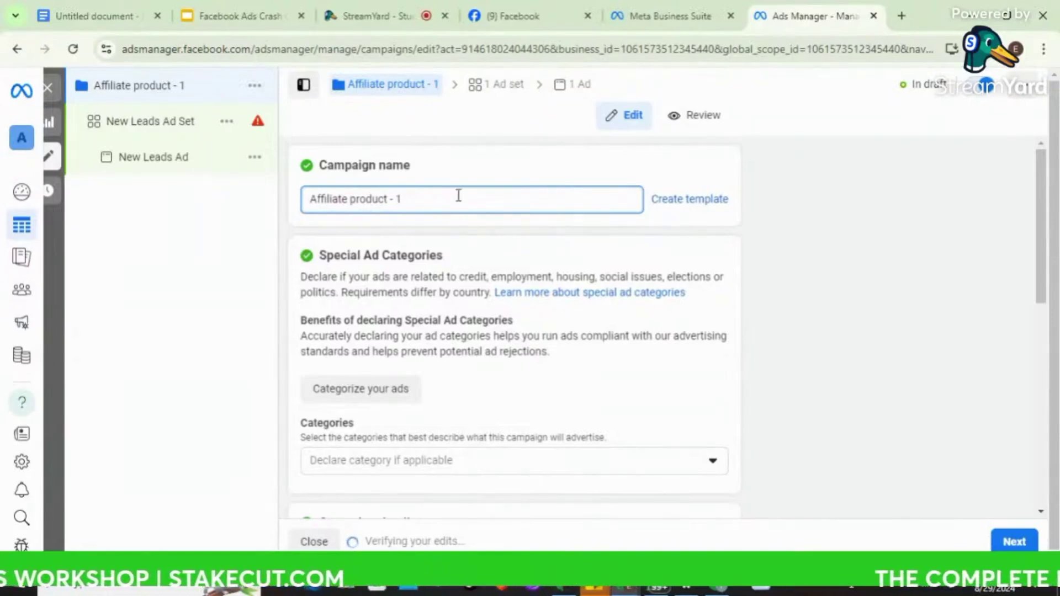
- Look over the campaign's categories, details, budget strategy and A/B test settings, and continue to the ad set
scroll(743, 256, "down", 2)
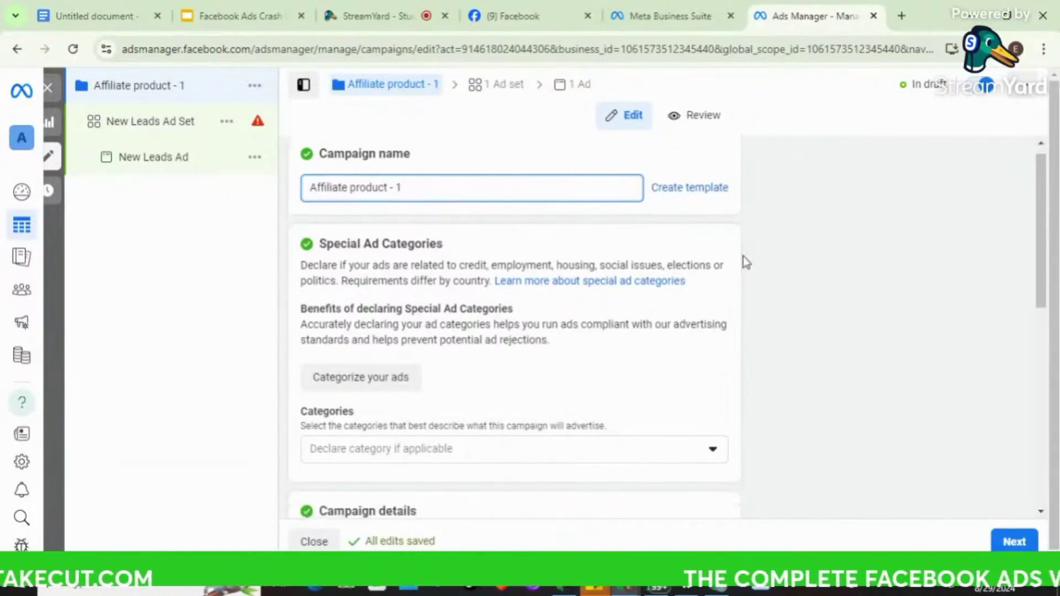
scroll(743, 256, "down", 5)
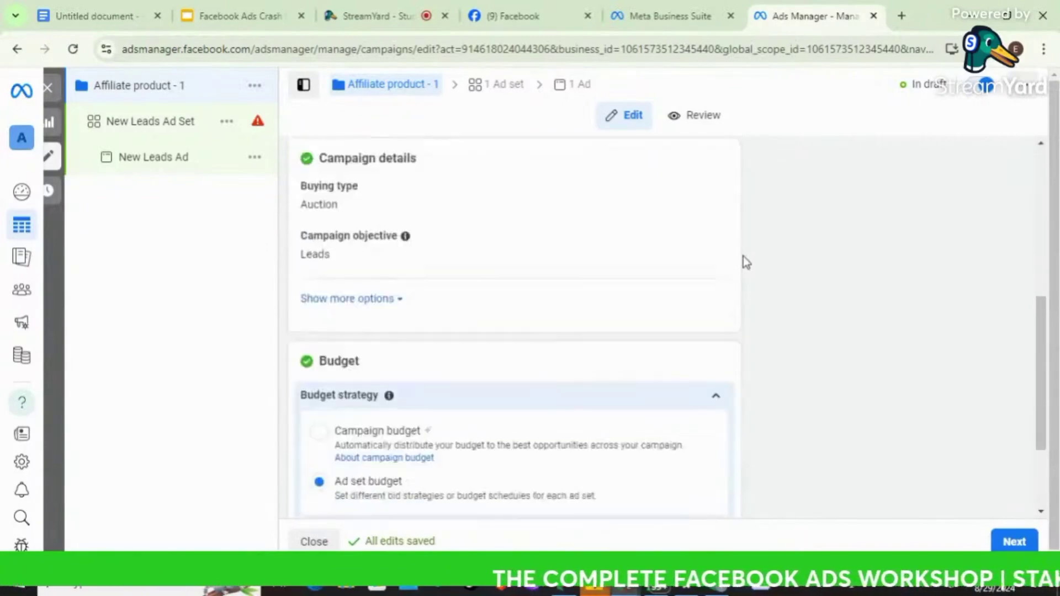
scroll(743, 256, "down", 2)
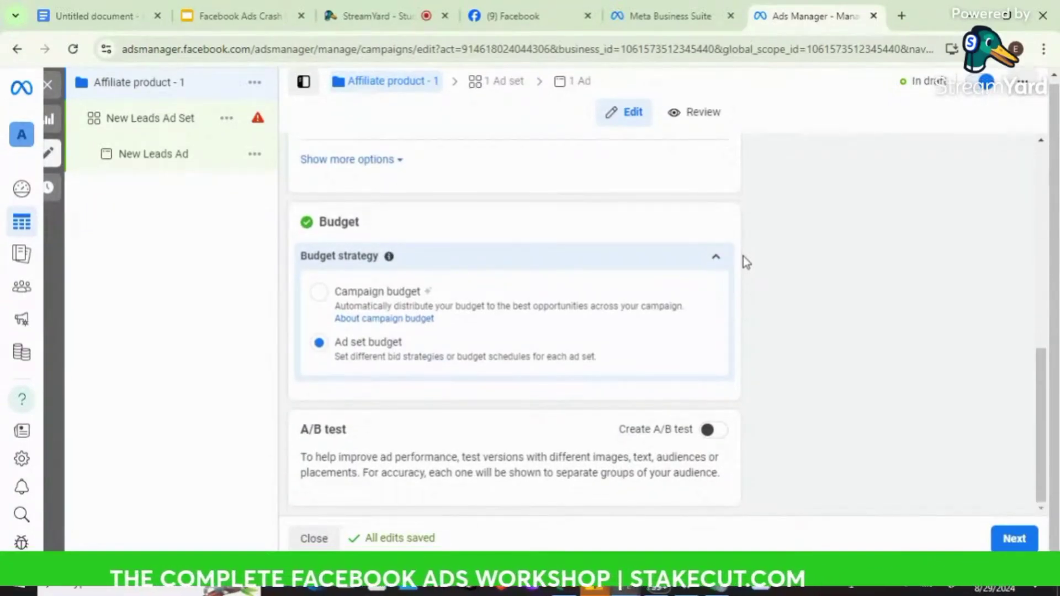
left_click(1014, 539)
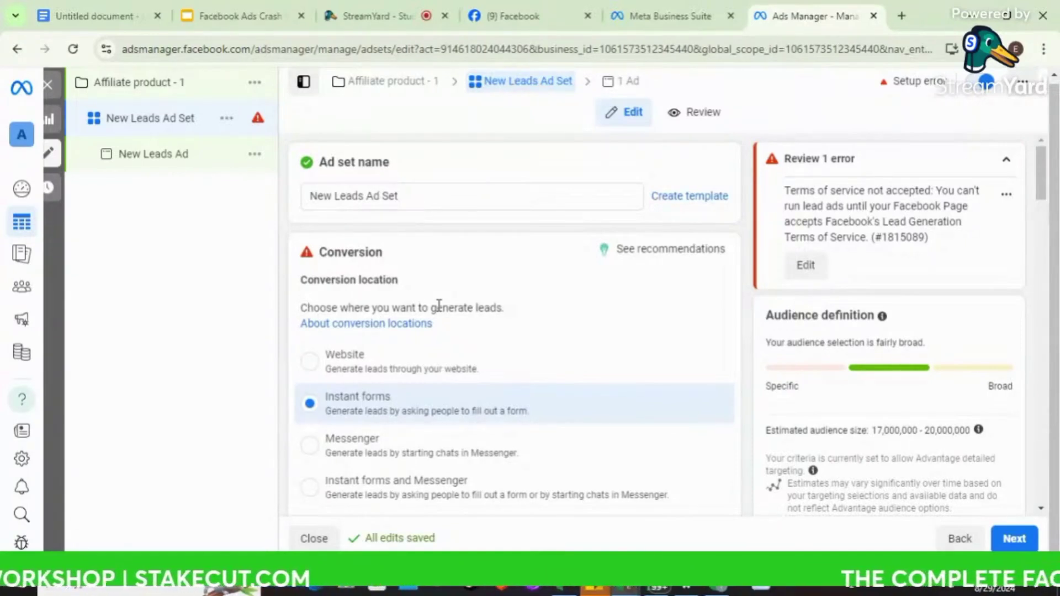
- Rename the draft ad set as "Affiliate marketing"
left_click(409, 195)
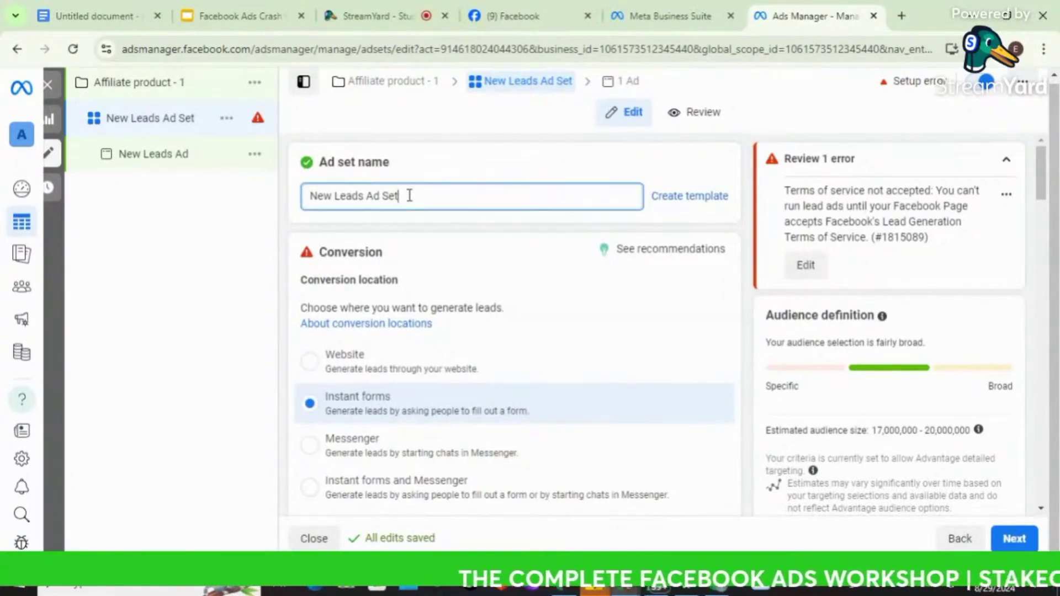
key("ctrl+a")
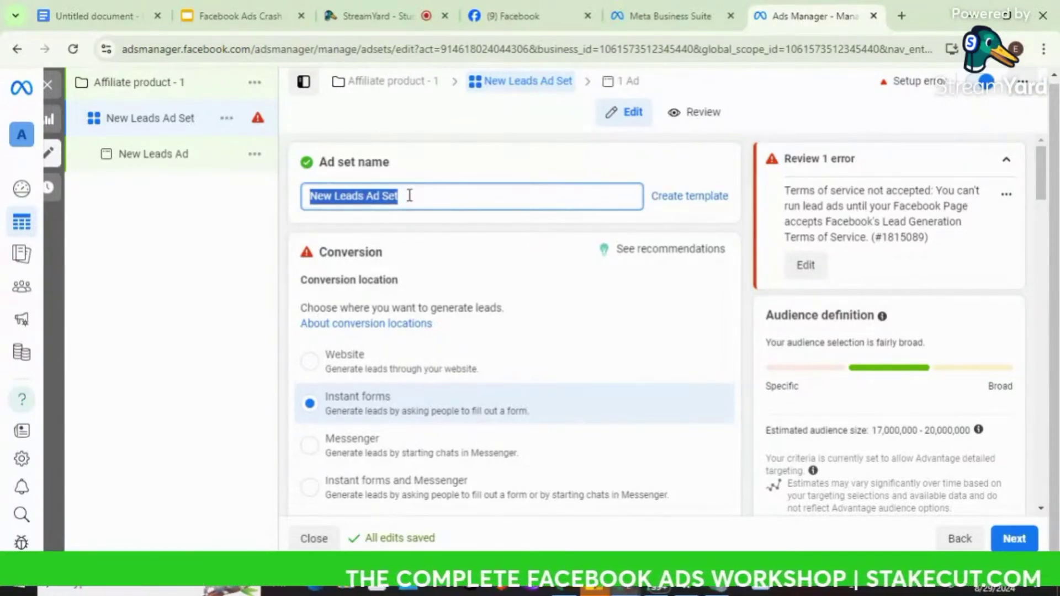
type("a")
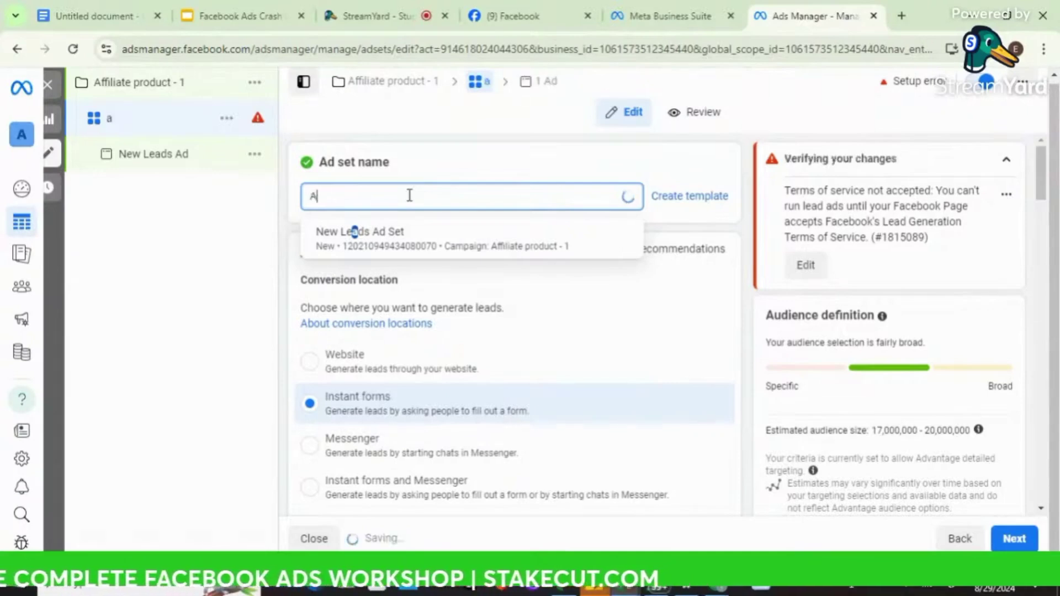
key("BackSpace")
type("Afi")
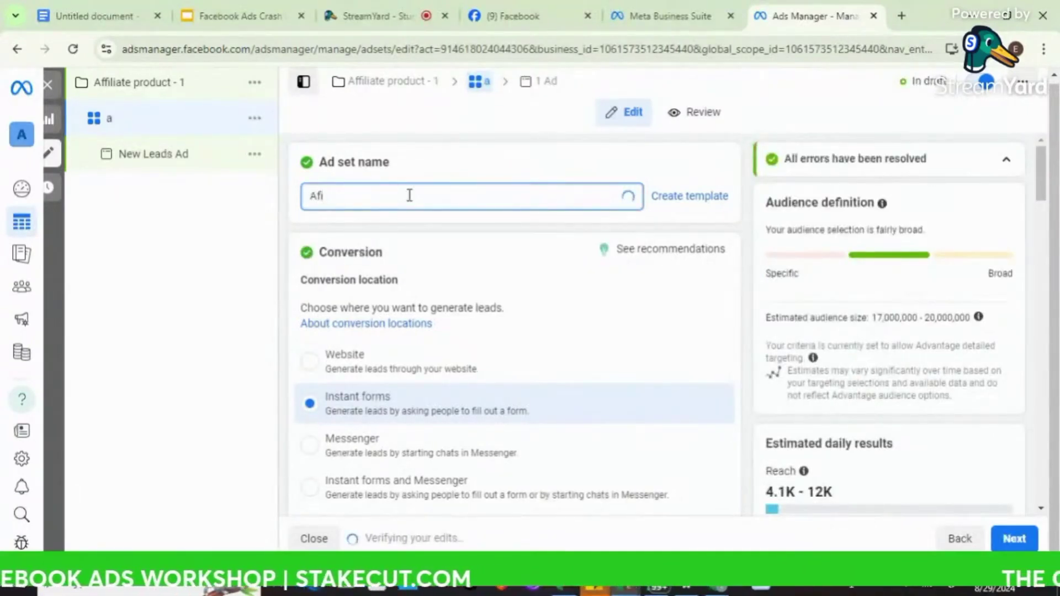
key("BackSpace")
key("BackSpace")
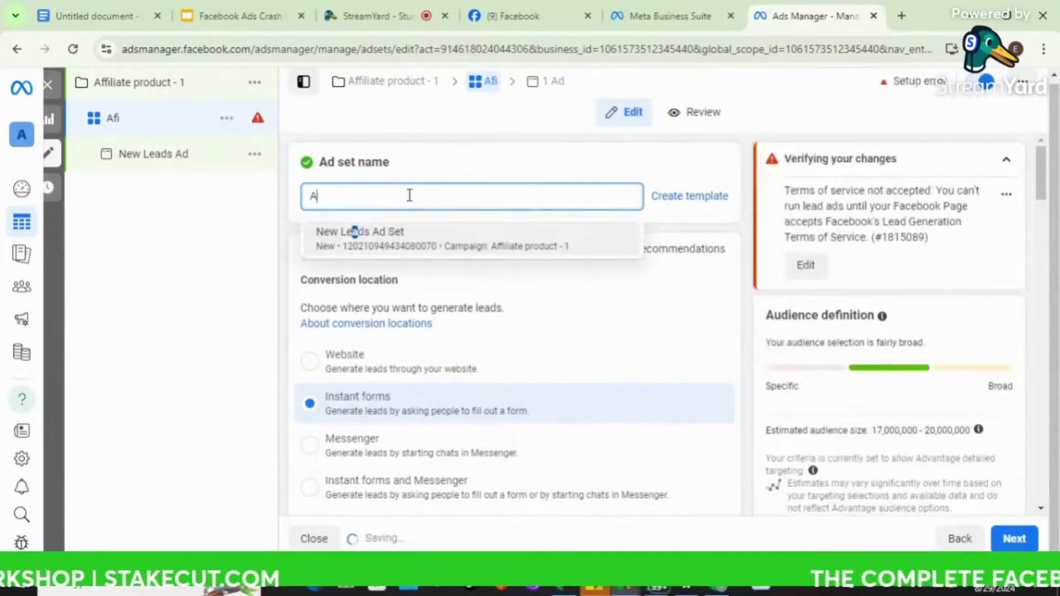
type("ff")
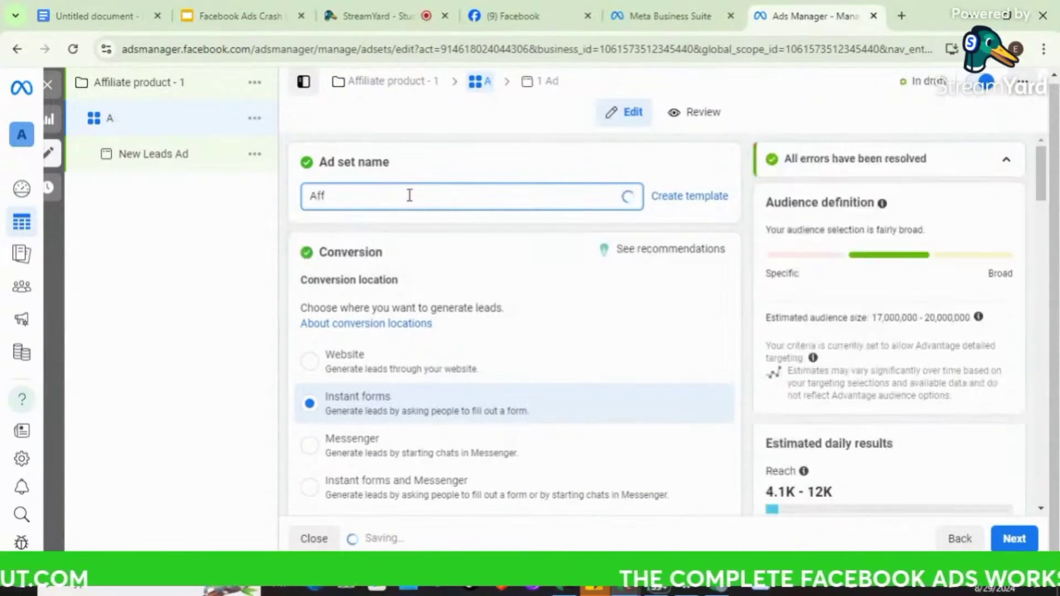
type("iliate")
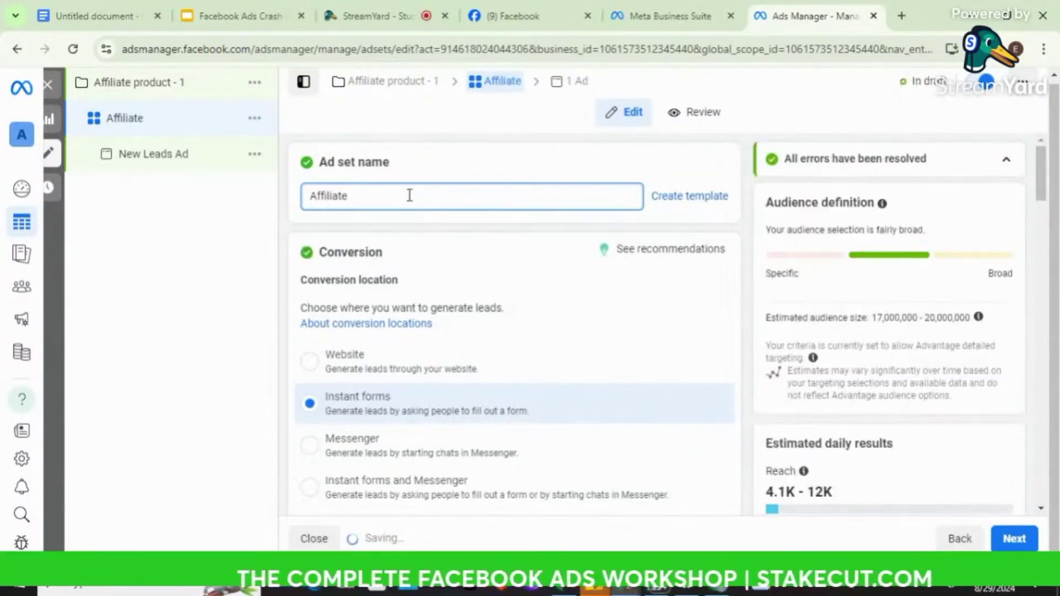
type(" m;a")
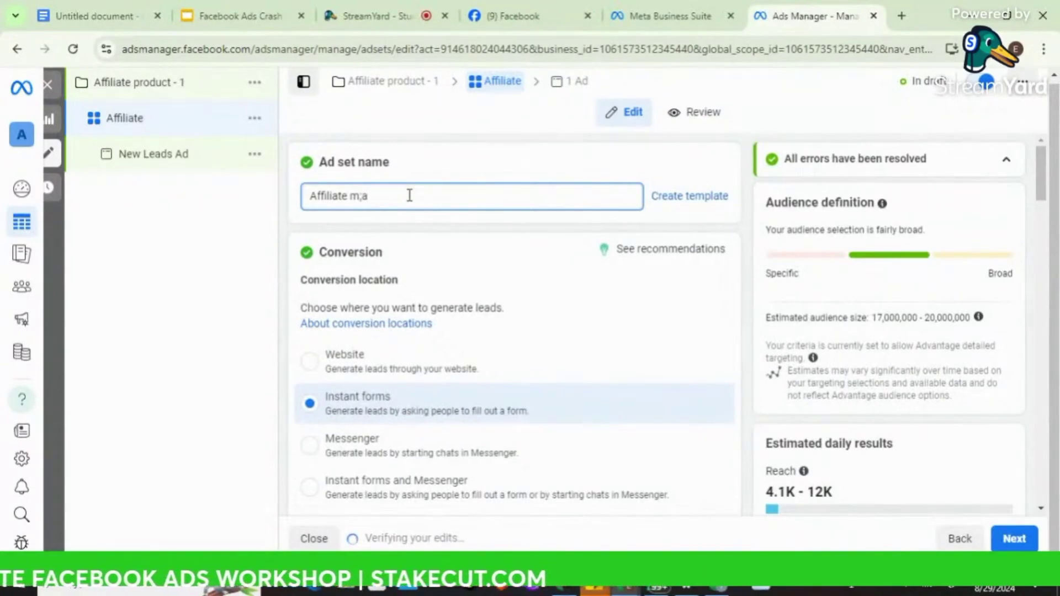
key("BackSpace")
key("BackSpace")
type("arketing")
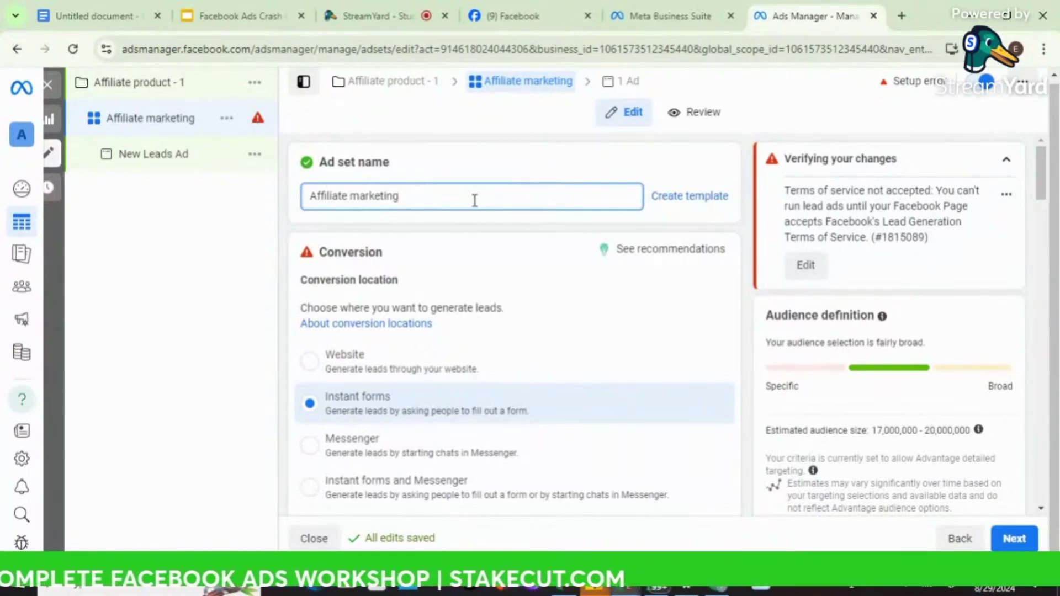
- Try extending the ad set name with "/lagos/29-8" as a naming example, and remove the addition
type("-")
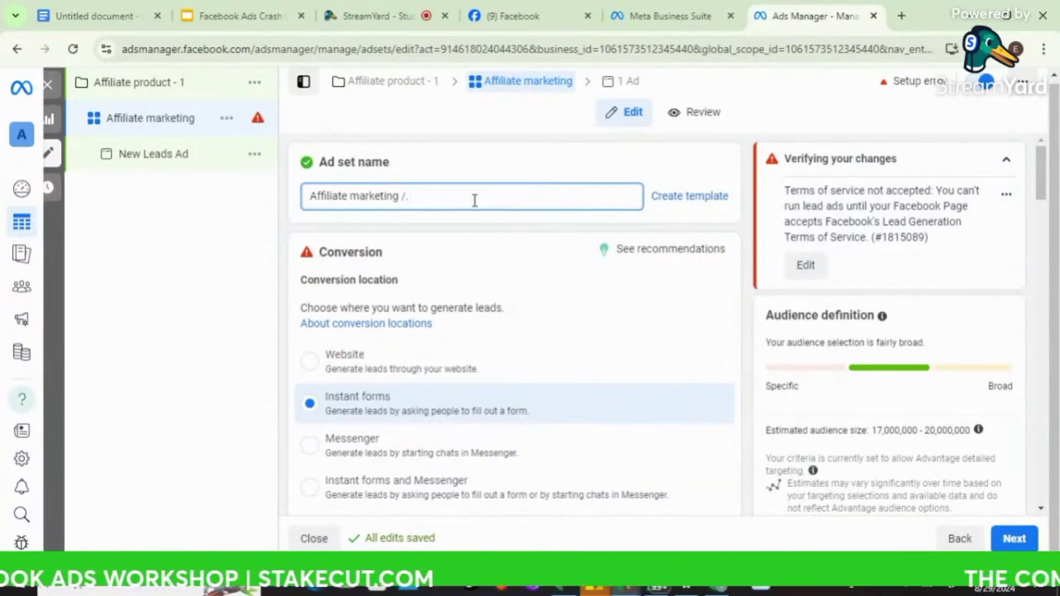
key("BackSpace")
key("BackSpace")
key("BackSpace")
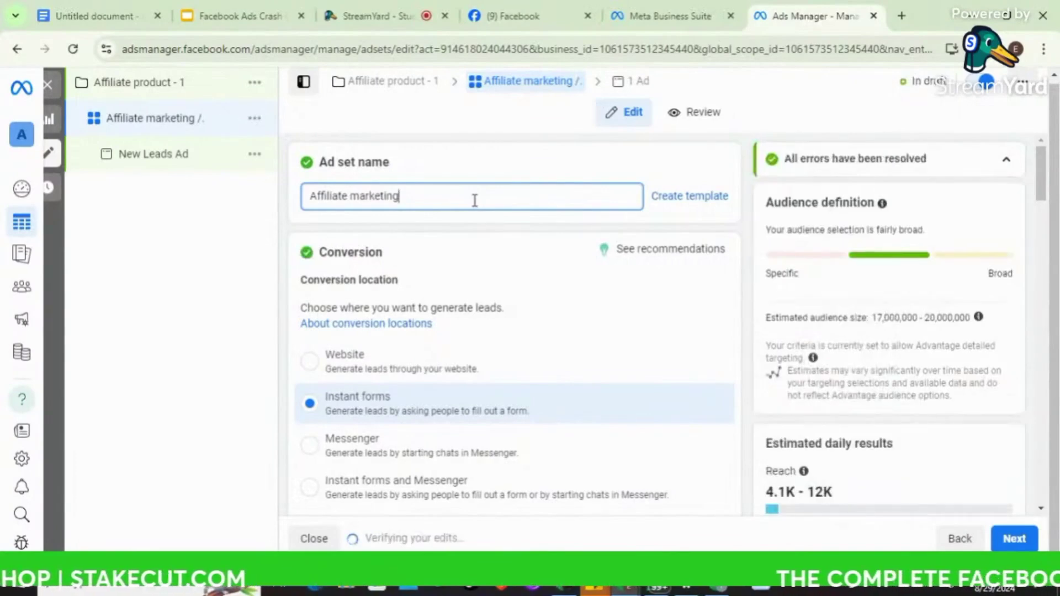
type("/")
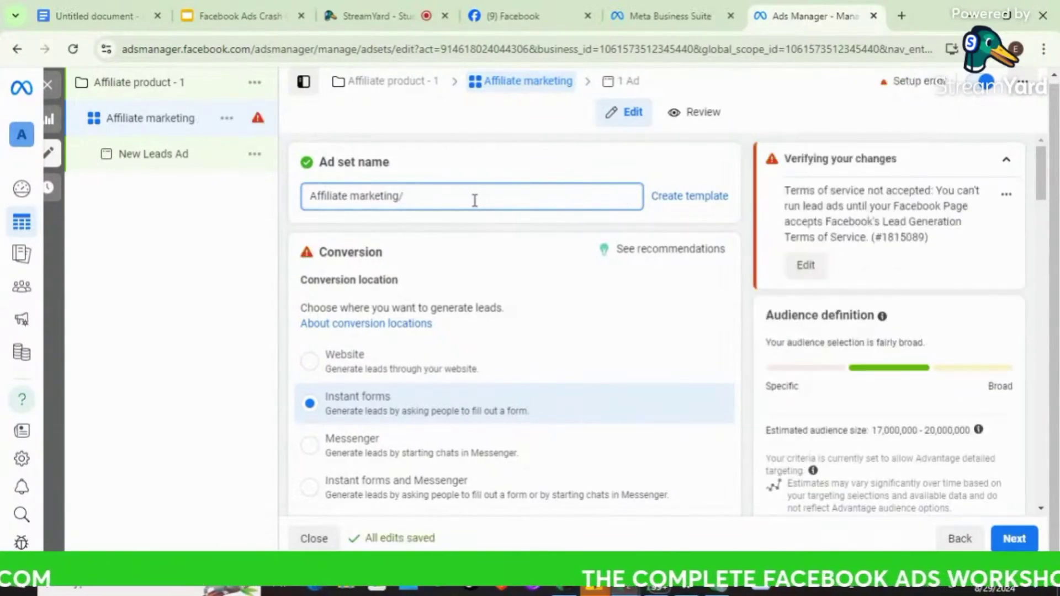
type("l")
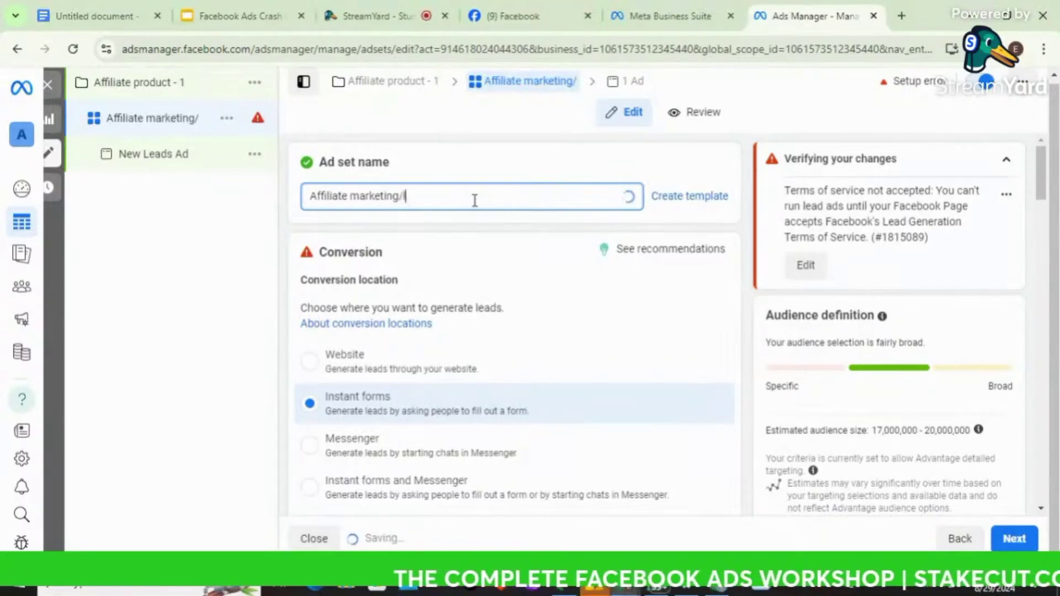
type("agos")
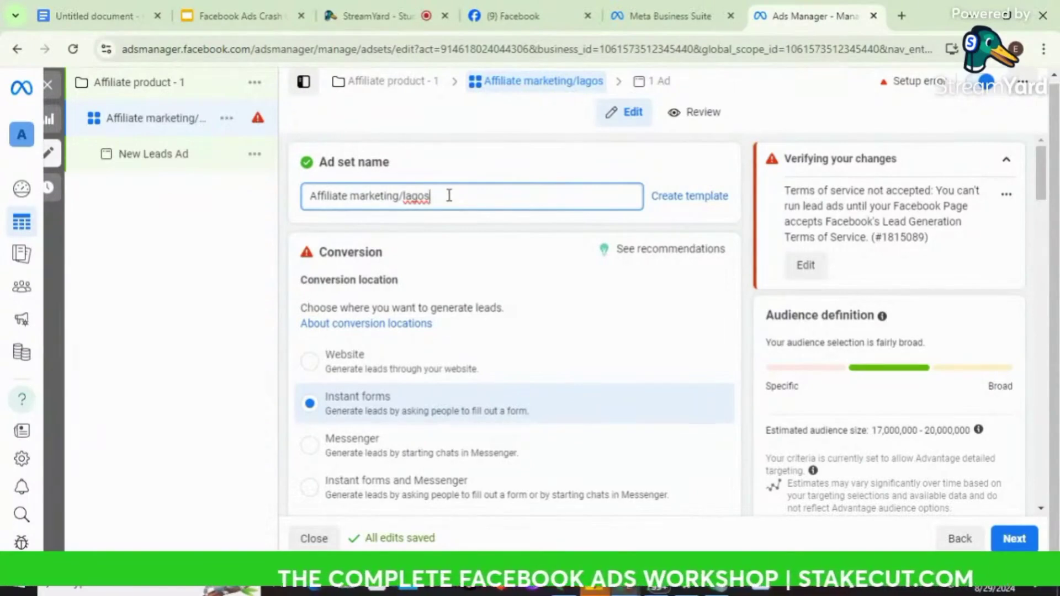
type("/")
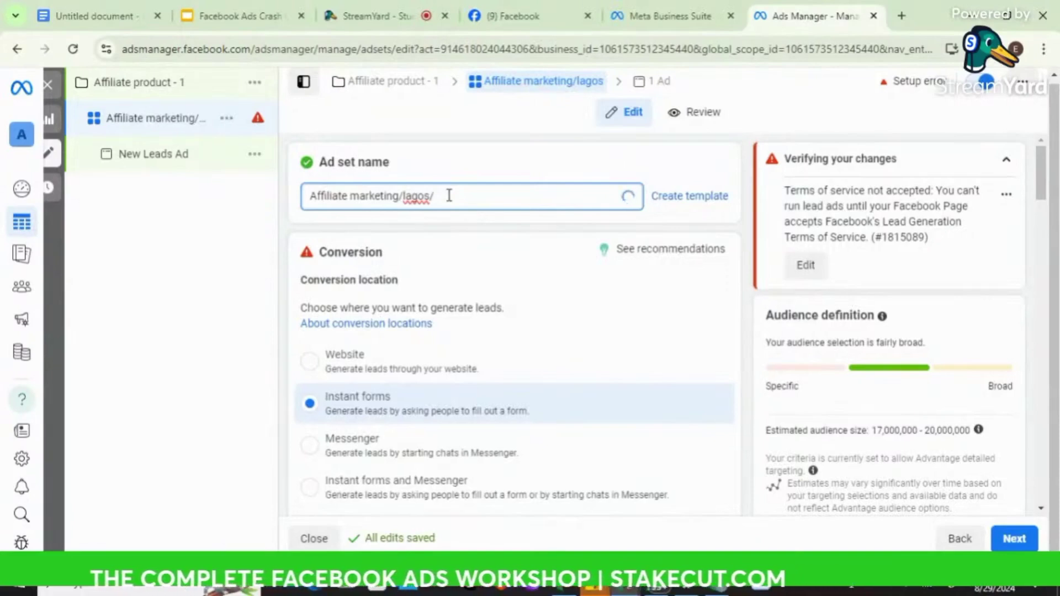
type("2")
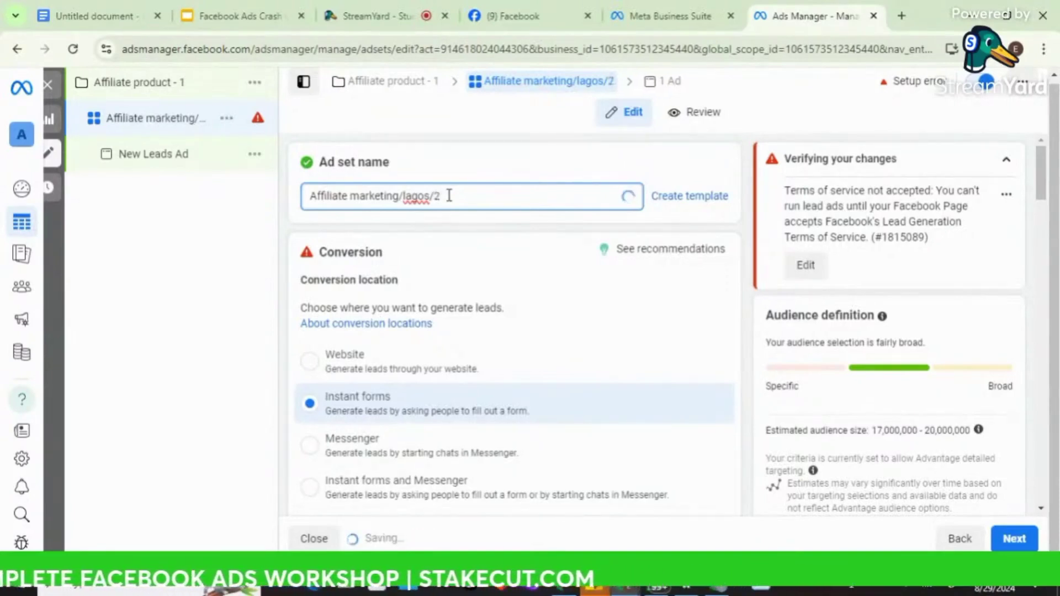
type("9-8")
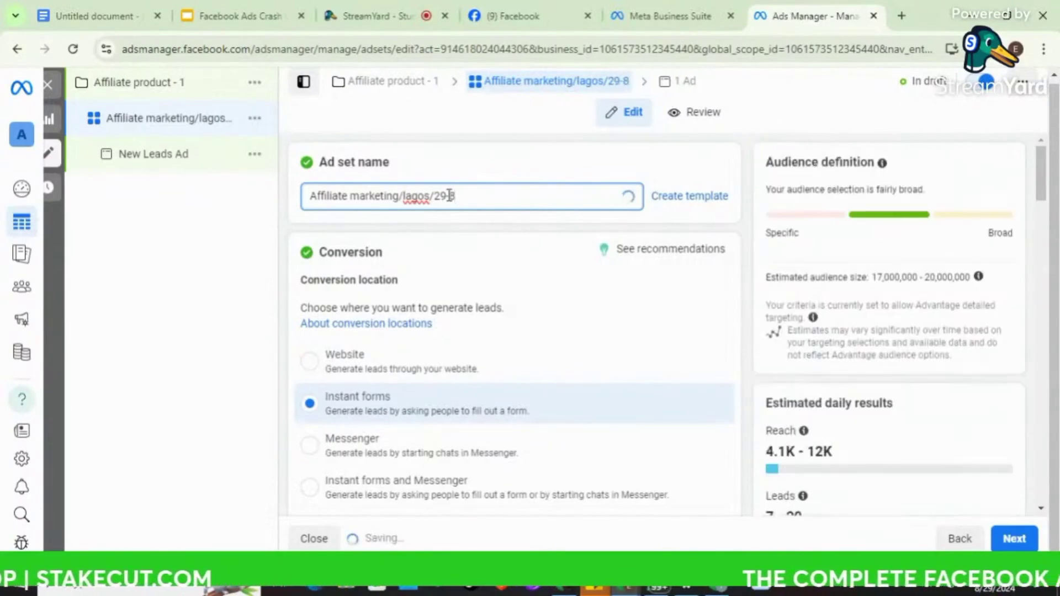
key("BackSpace")
key("BackSpace")
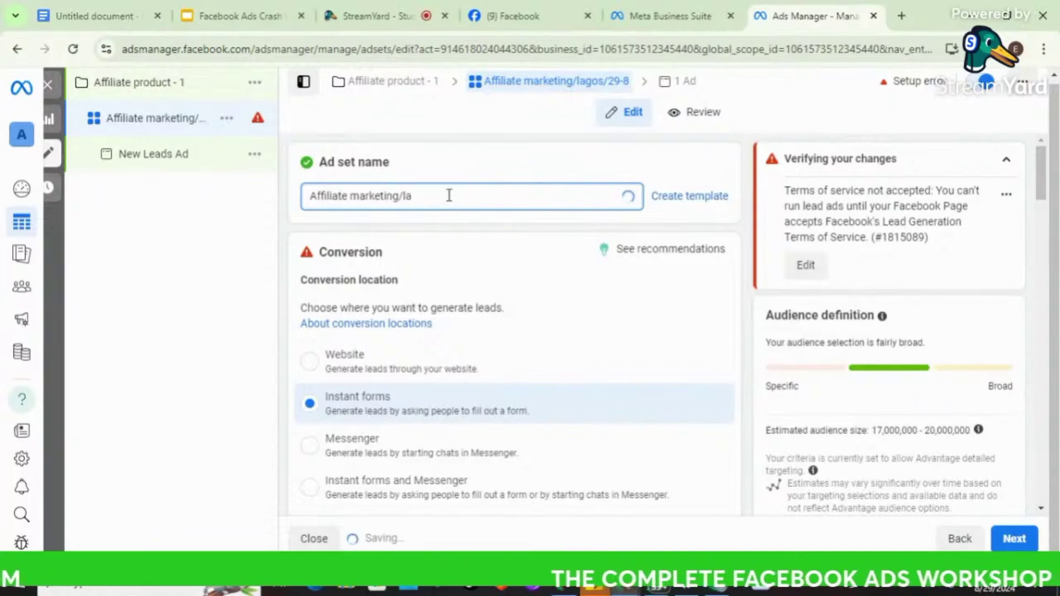
key("BackSpace")
key("BackSpace")
key("BackSpace")
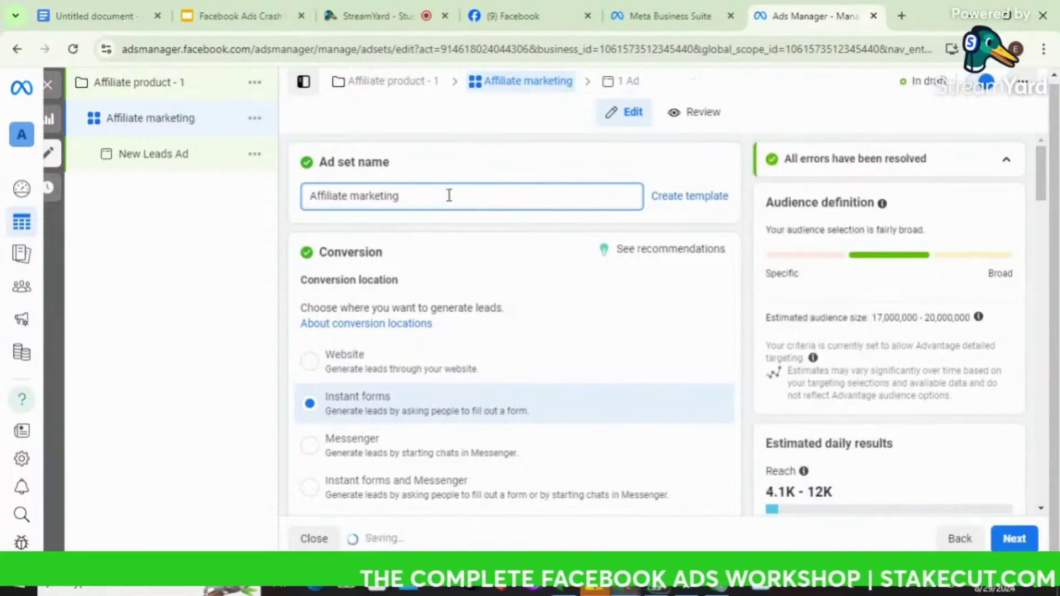
- Try Instagram as the ad set's conversion location, and switch it back to Instant forms
scroll(493, 272, "down", 2)
scroll(495, 276, "down", 2)
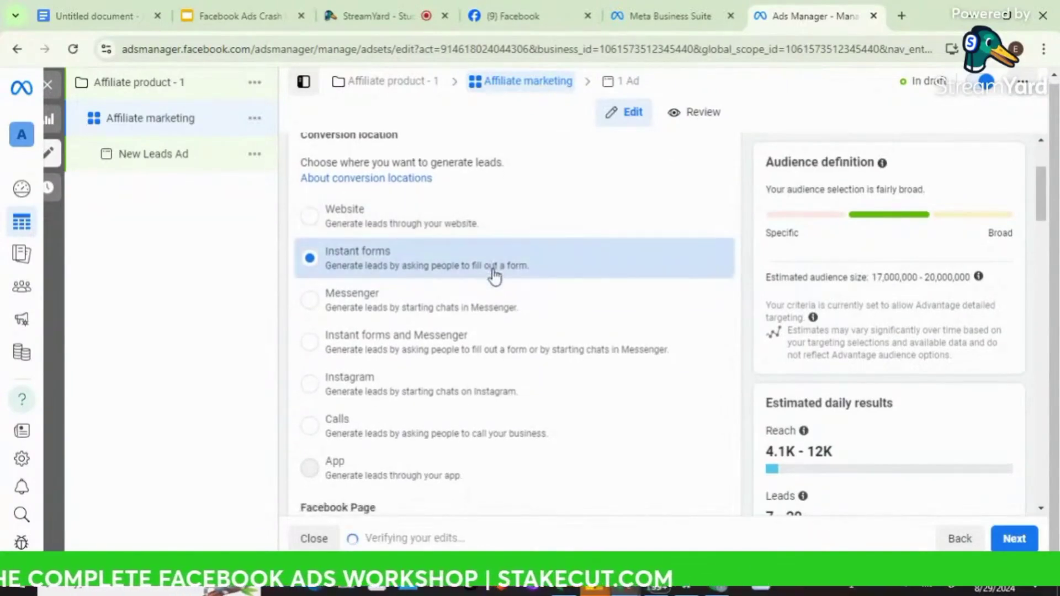
scroll(495, 276, "down", 1)
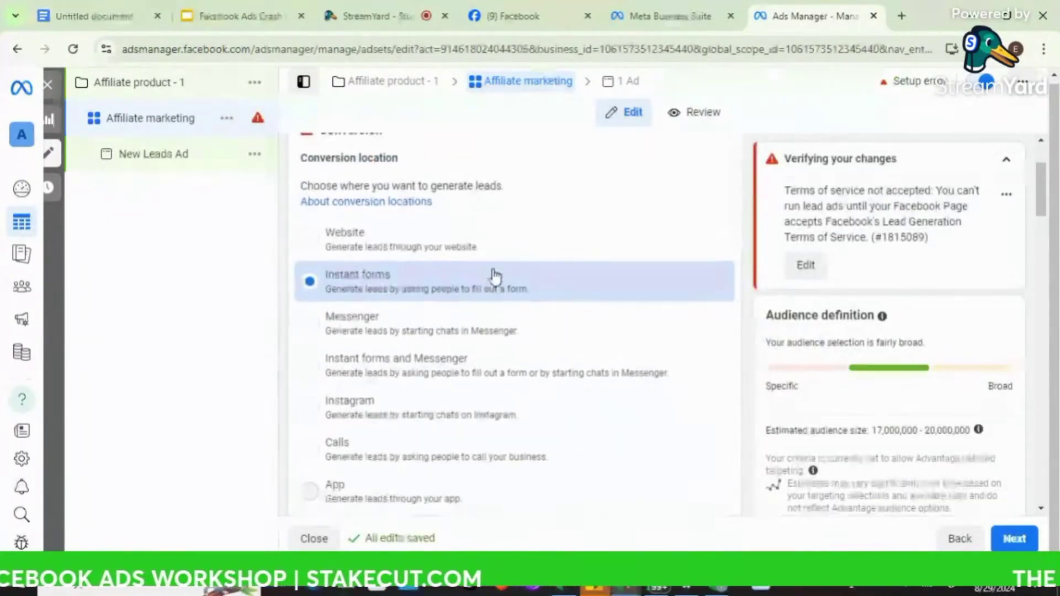
scroll(495, 276, "down", 1)
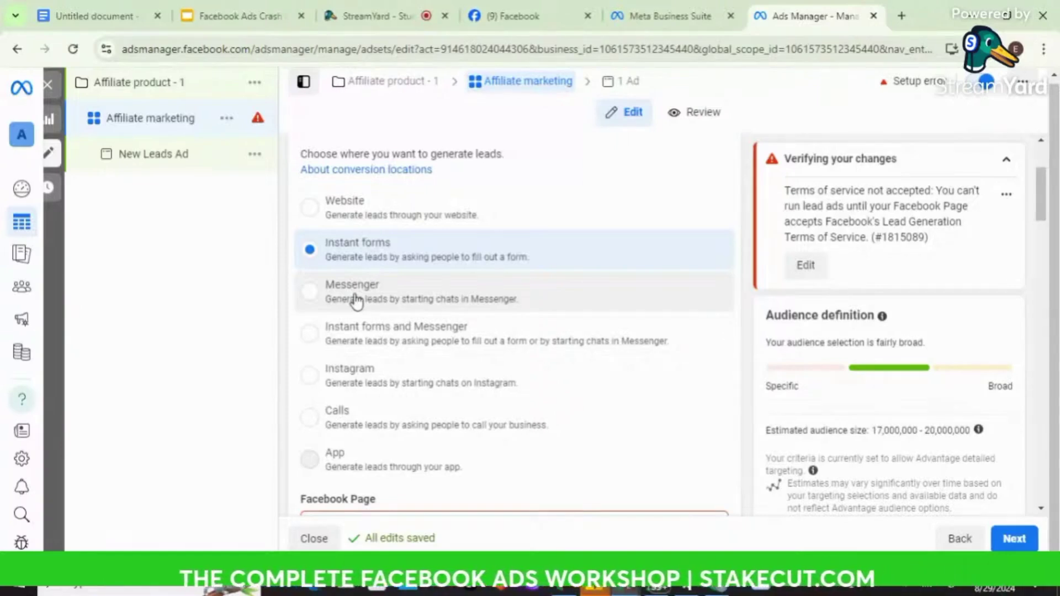
left_click(396, 389)
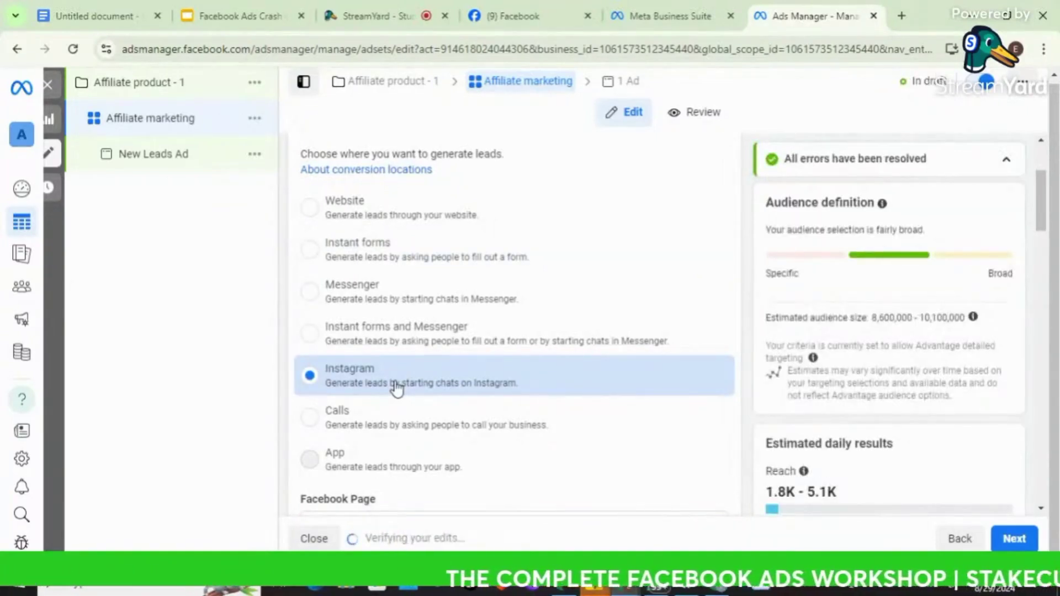
scroll(397, 389, "down", 2)
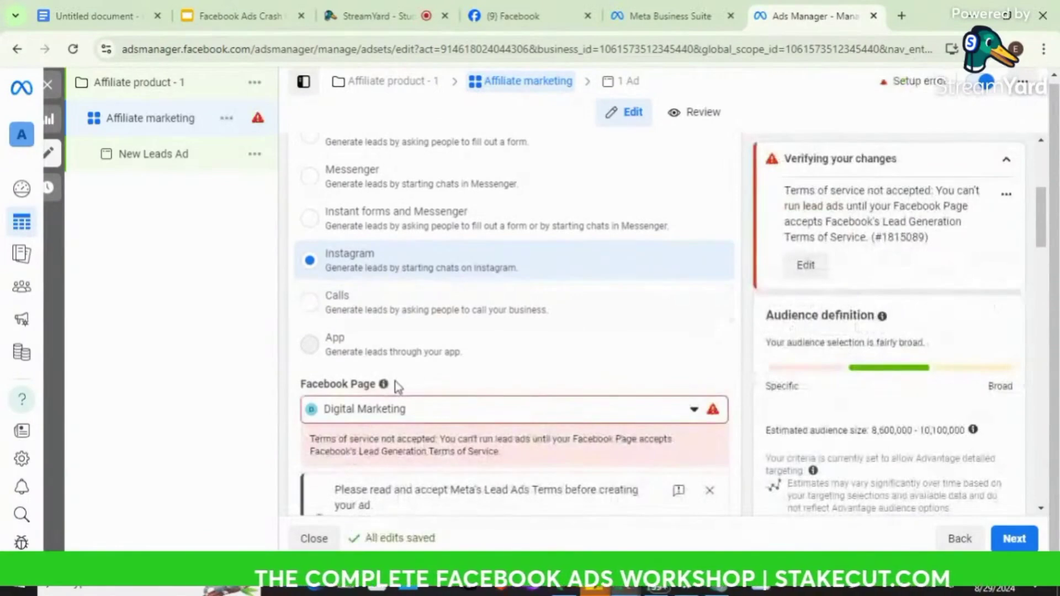
mouse_move(384, 388)
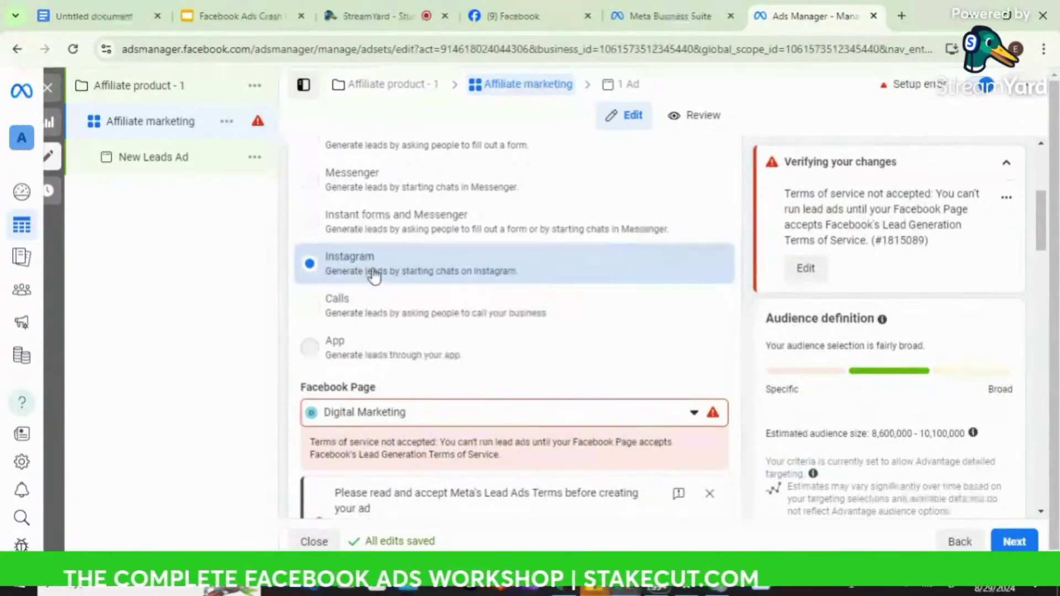
scroll(373, 276, "up", 1)
scroll(373, 274, "up", 1)
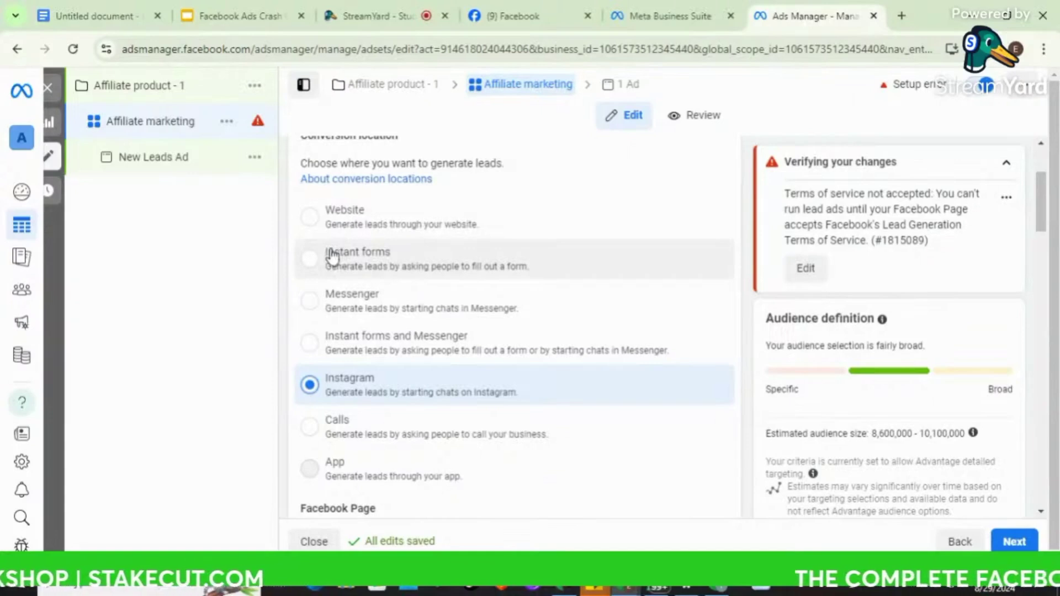
left_click(311, 259)
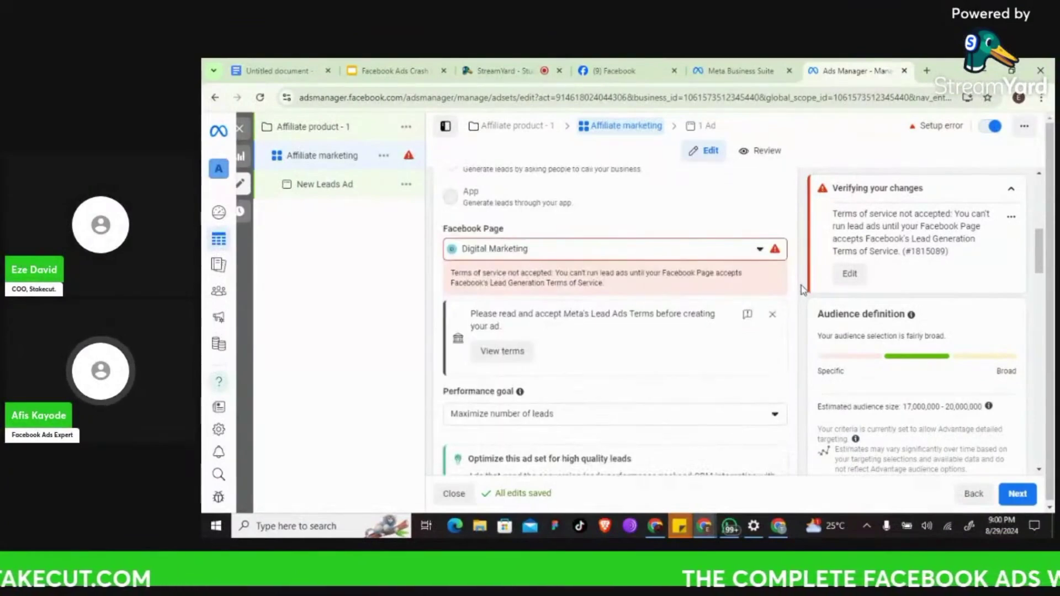
- Look through the Facebook Pages offered under each business group for the ad set, keeping the Digital Marketing page selected
left_click(620, 257)
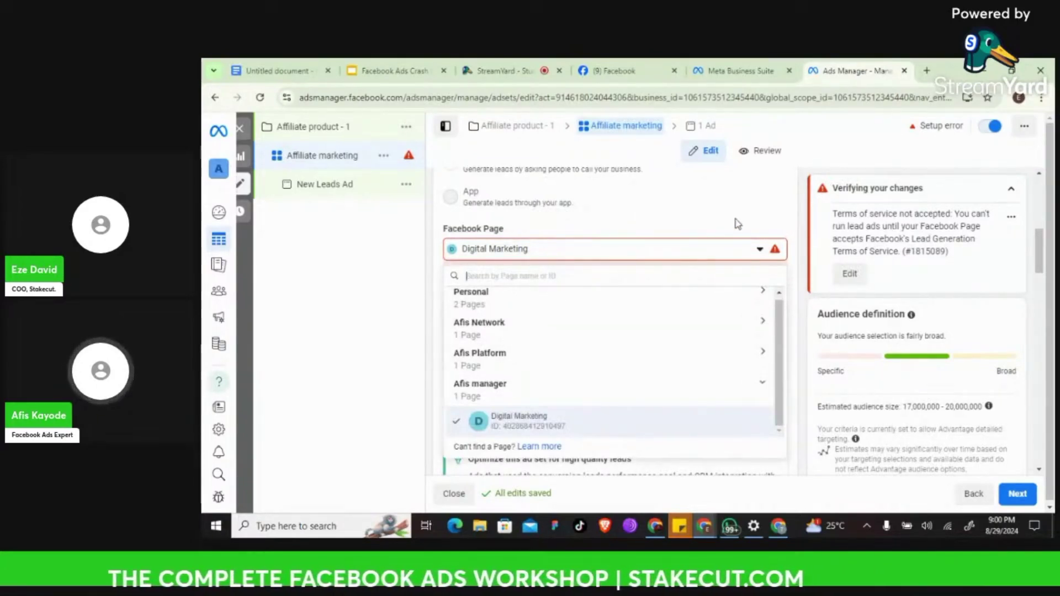
left_click(724, 232)
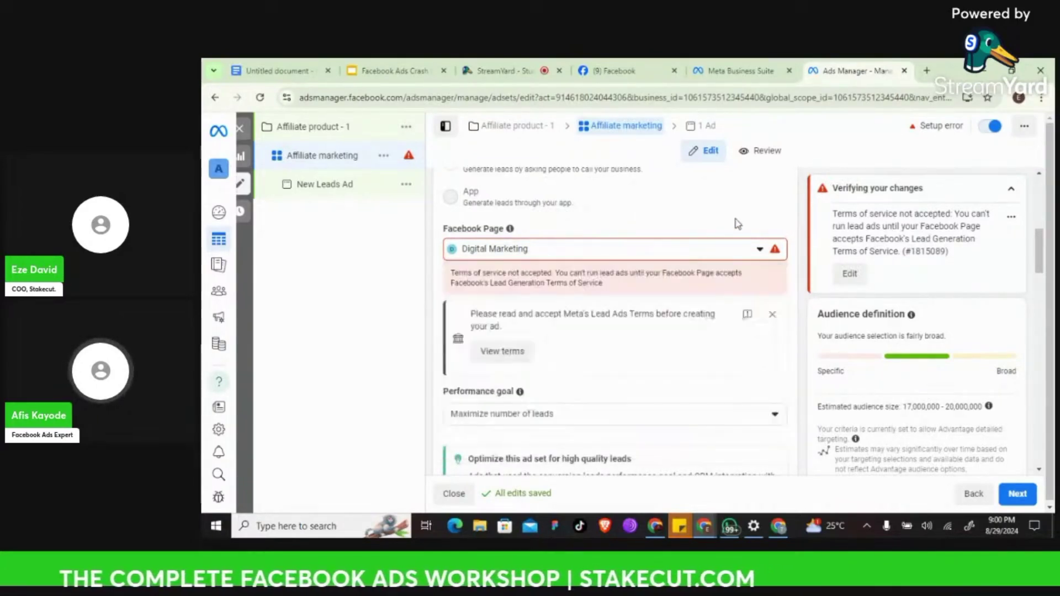
left_click(666, 254)
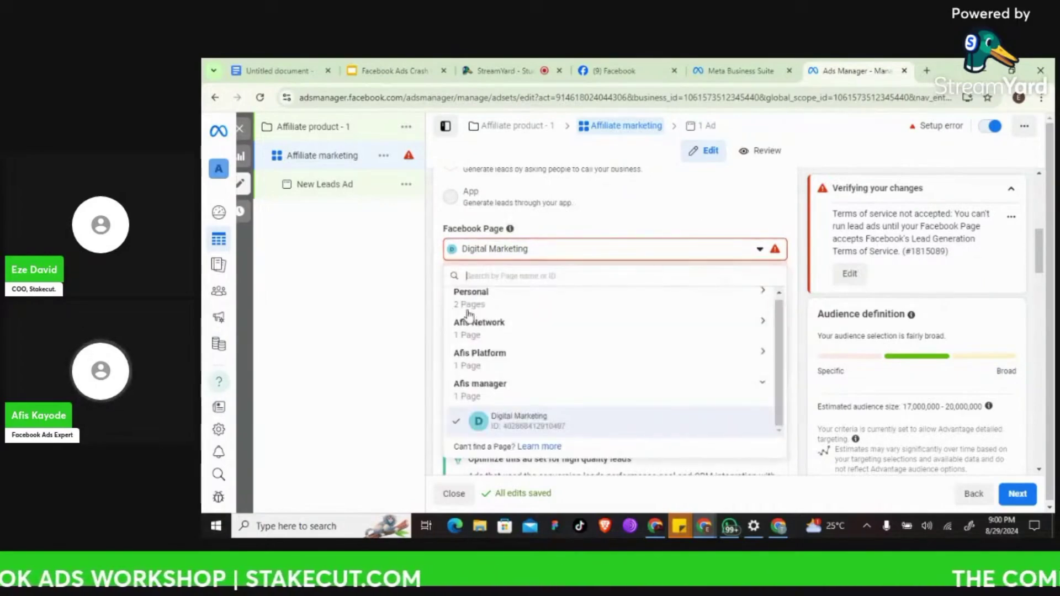
left_click(470, 301)
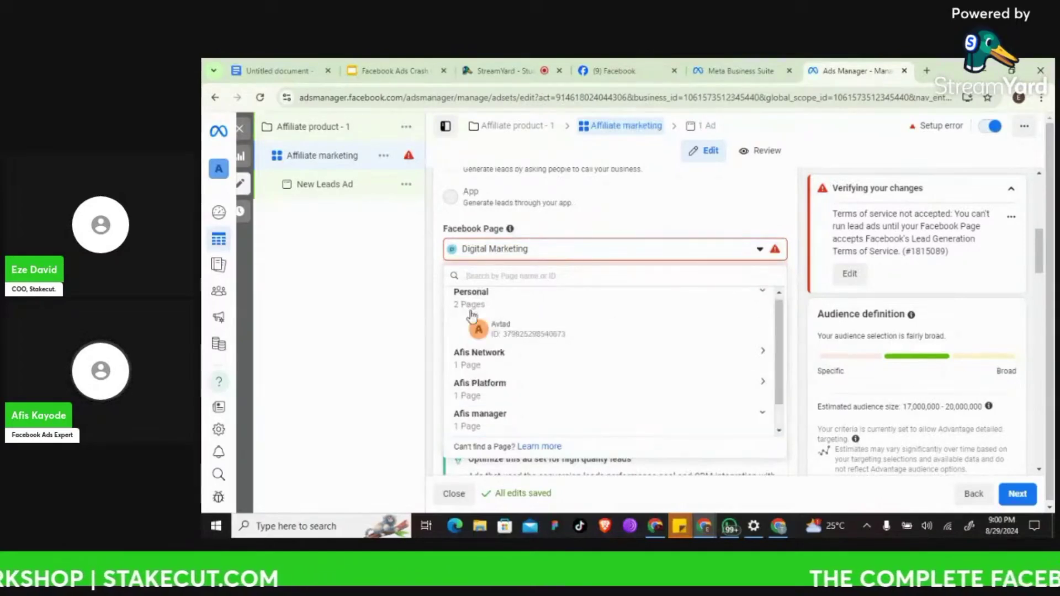
left_click(478, 370)
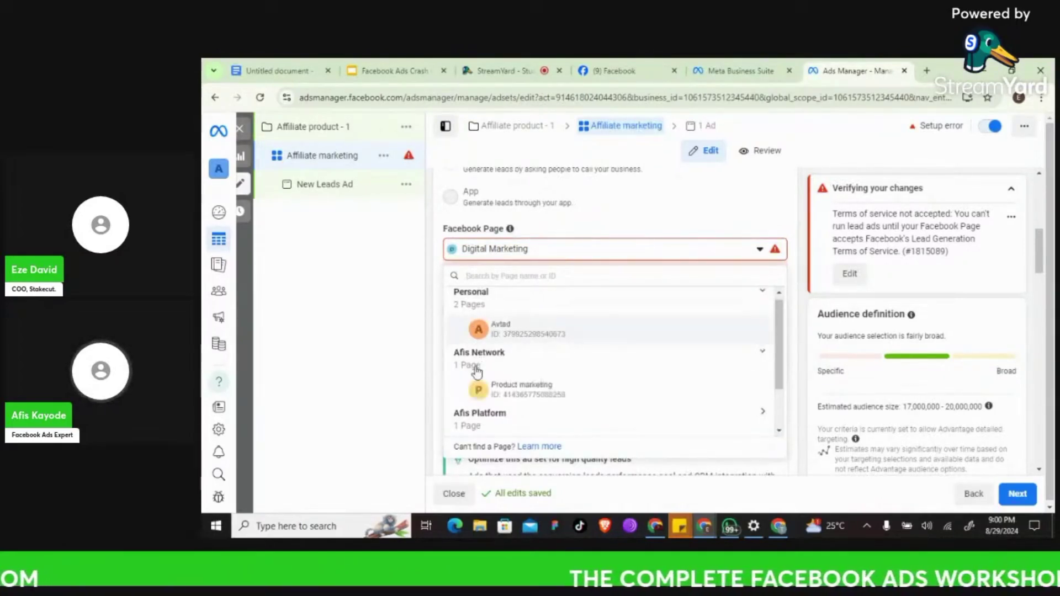
scroll(483, 426, "down", 2)
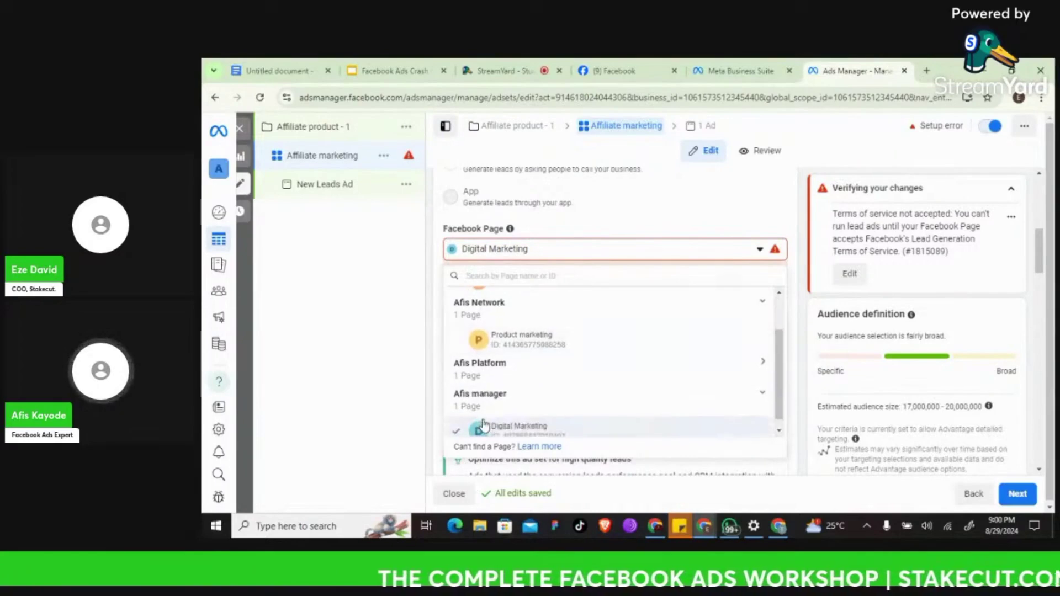
left_click(779, 228)
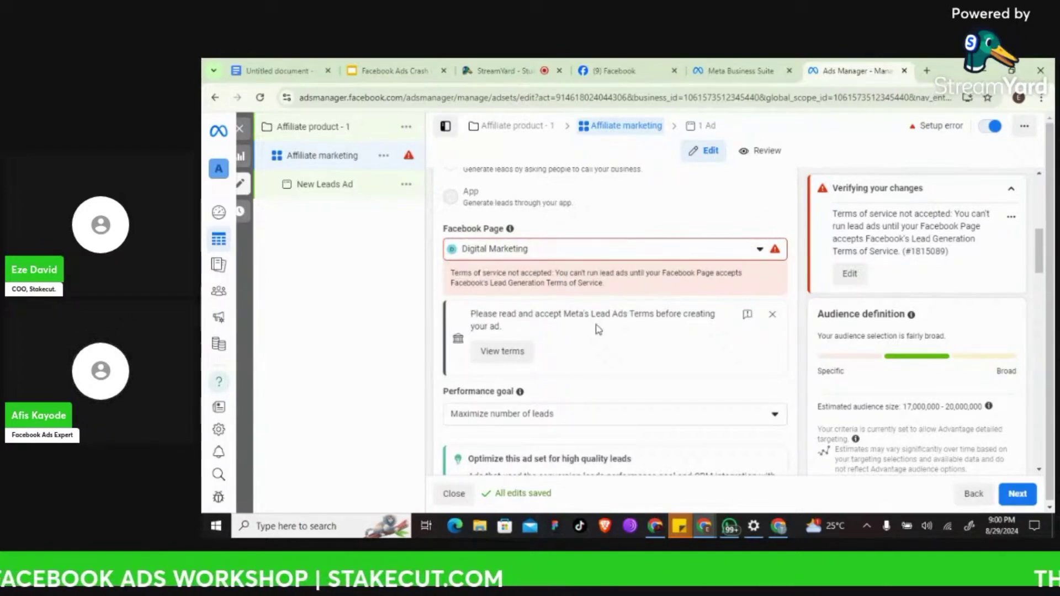
- Open Meta's Lead Ad Terms for the Digital Marketing page and agree to them
left_click(503, 353)
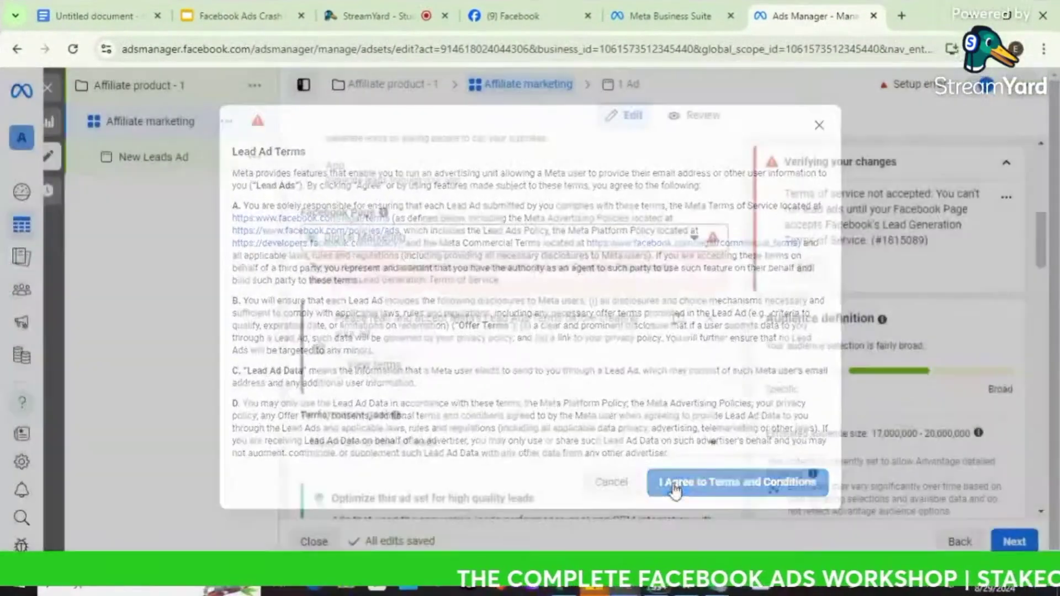
left_click(675, 486)
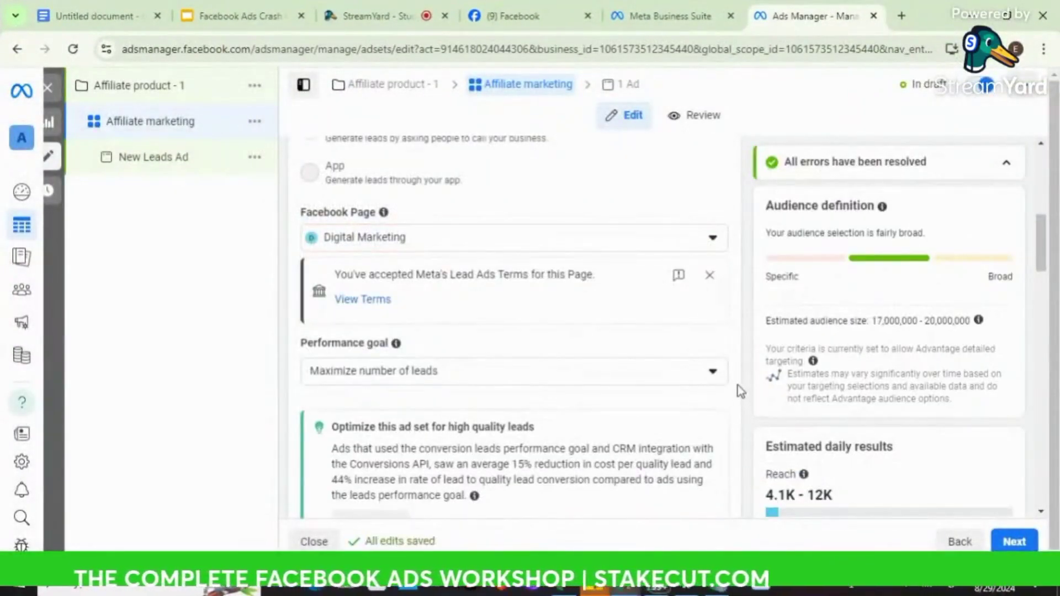
- Look over the ad set's performance goal, cost per result goal, dynamic creative and daily budget settings
scroll(740, 391, "down", 4)
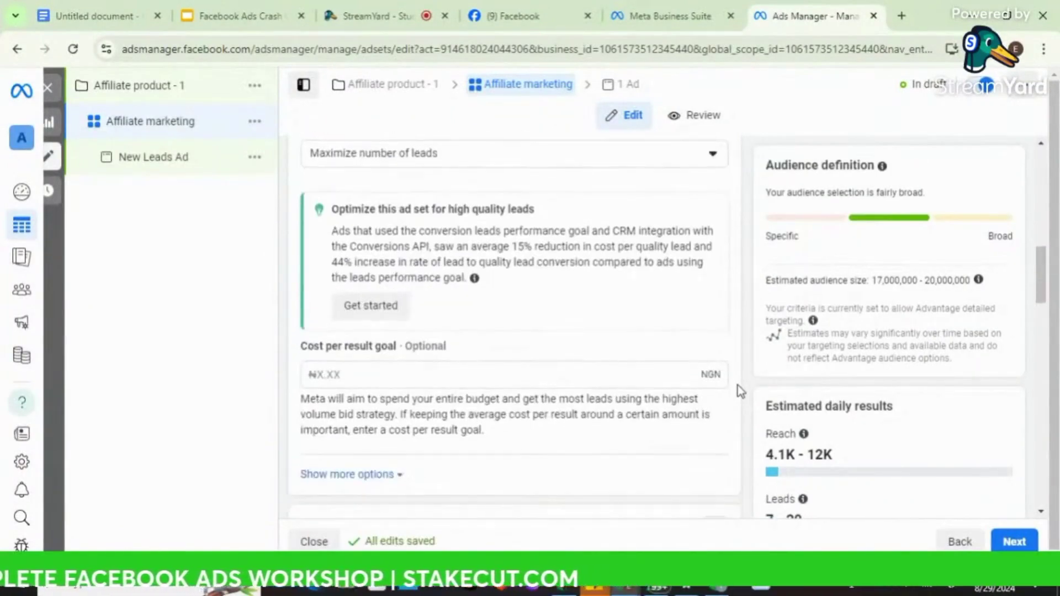
scroll(740, 391, "down", 3)
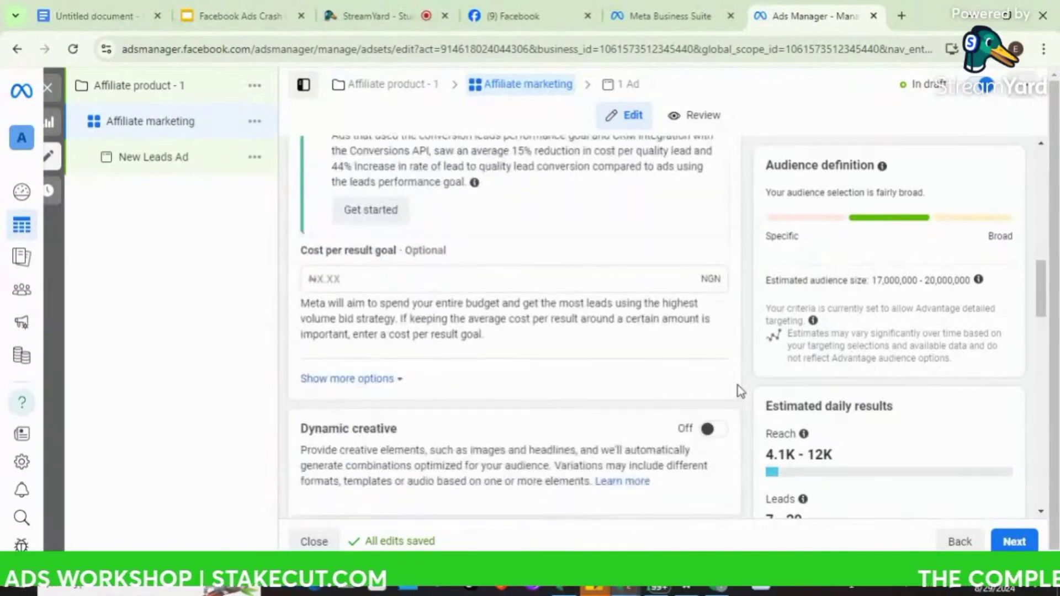
scroll(740, 391, "down", 5)
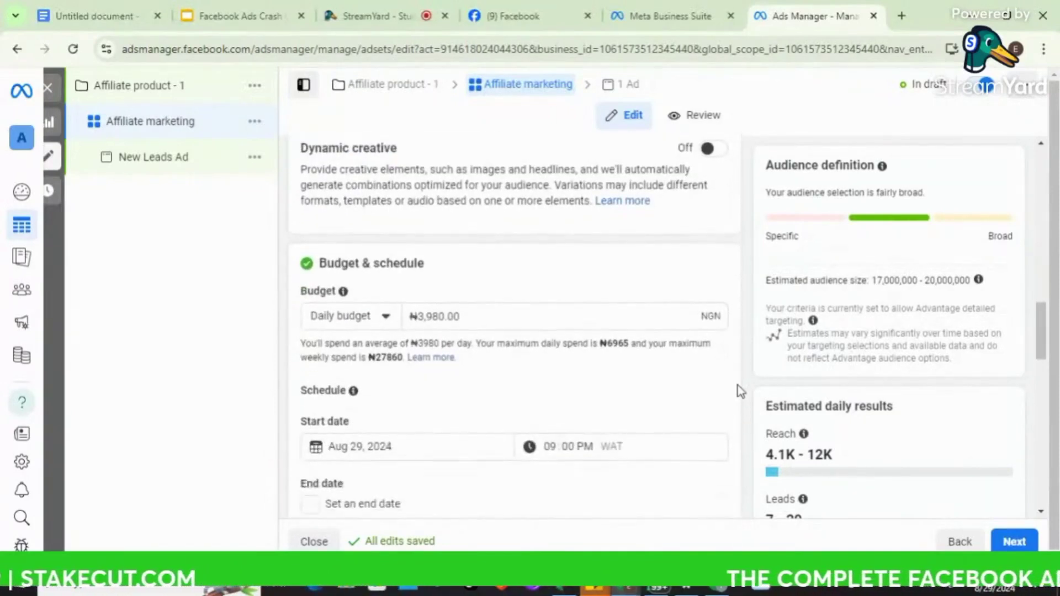
scroll(740, 391, "down", 2)
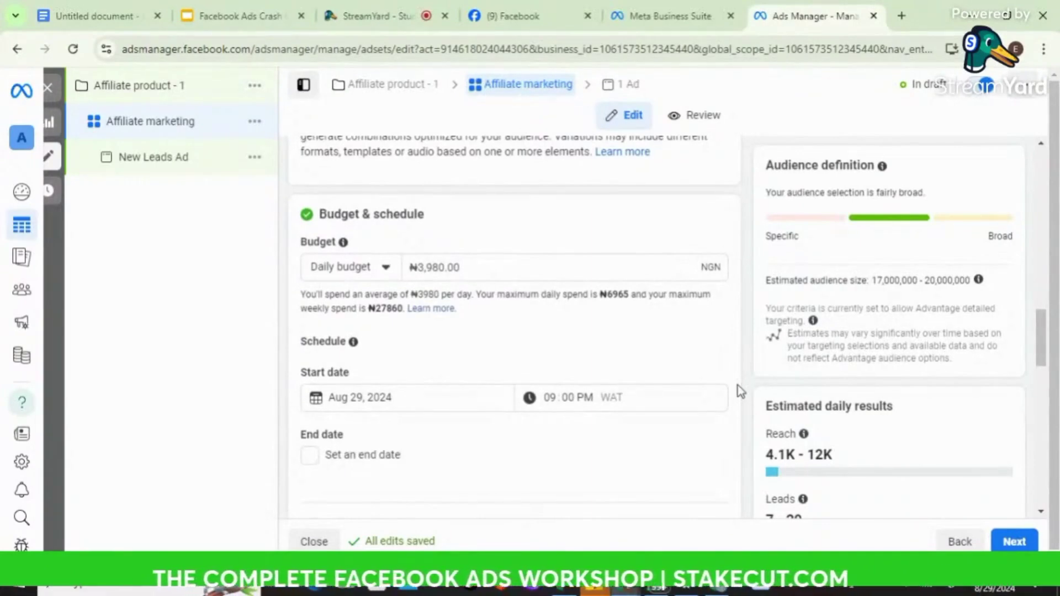
left_click(442, 271)
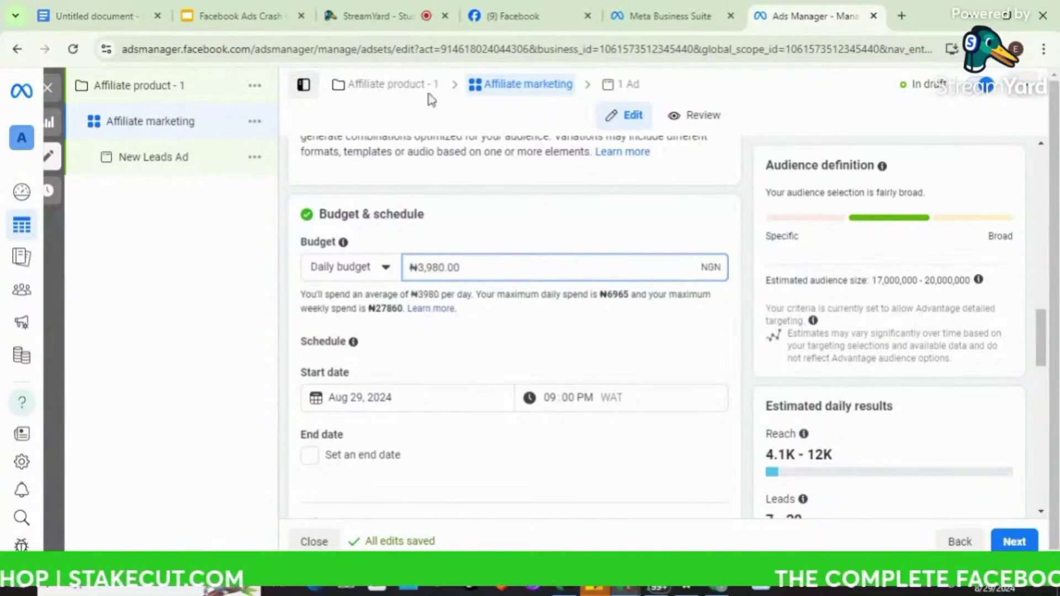
- Check the viewers' live comments in StreamYard, and return to the ad set's budget in Ads Manager
left_click(379, 19)
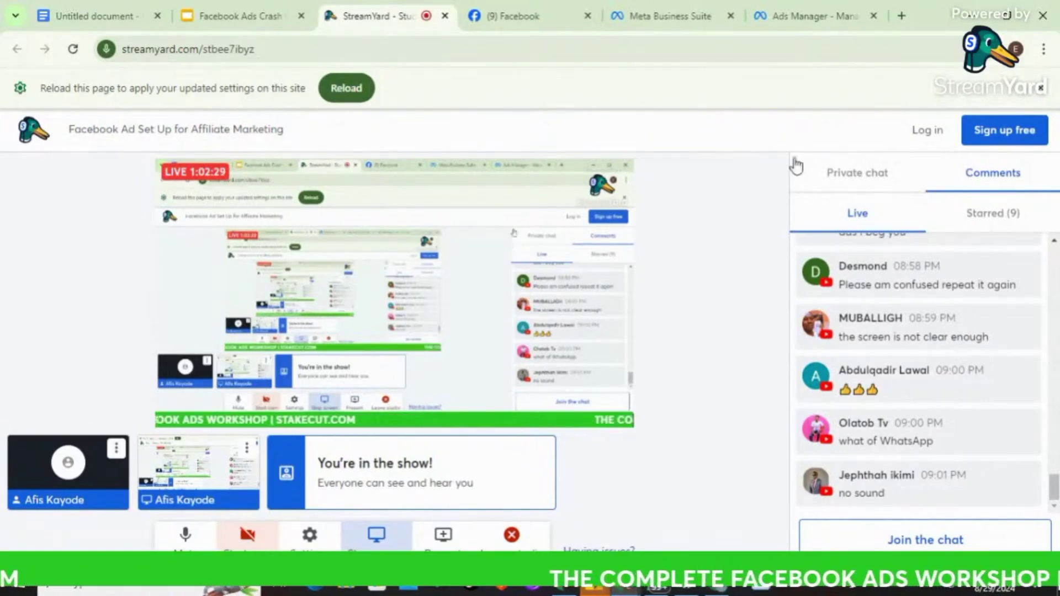
left_click(804, 16)
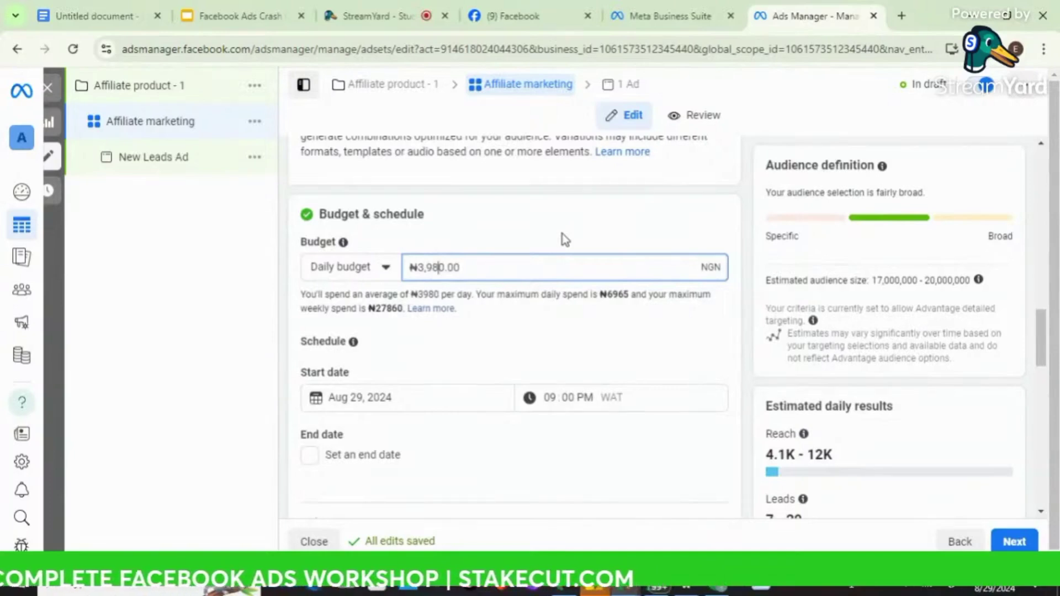
left_click(435, 265)
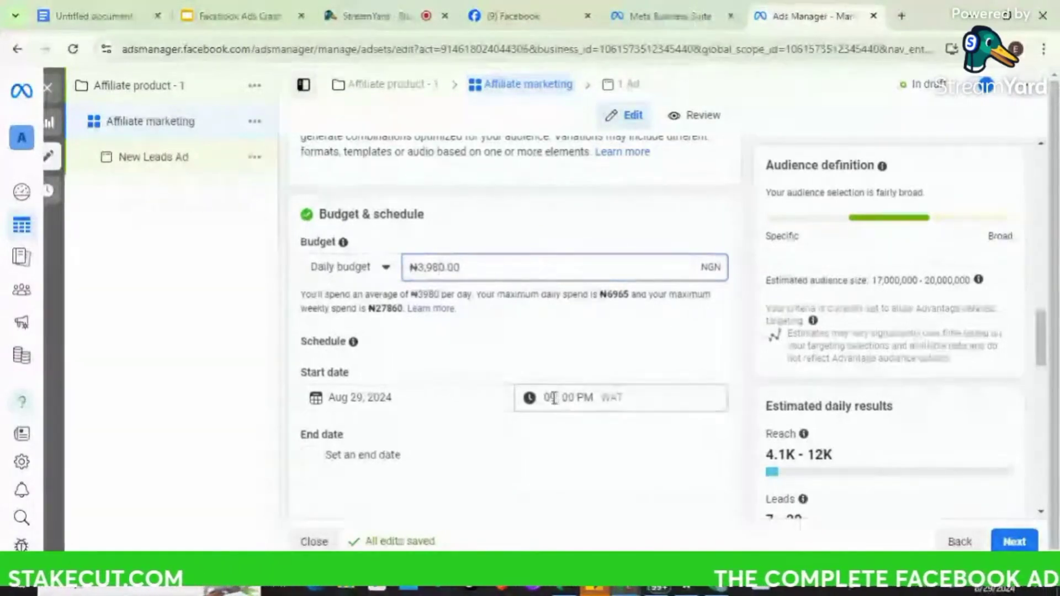
- Try 04:00 AM as the ad set's start time on Aug 29, 2024
left_click(554, 398)
type("4")
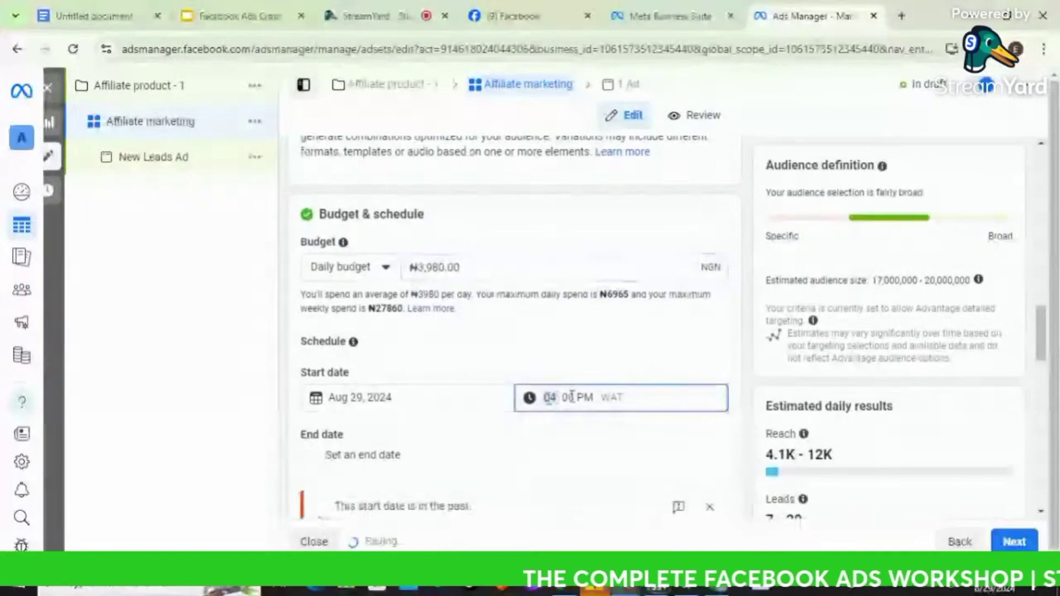
left_click(580, 398)
type("a")
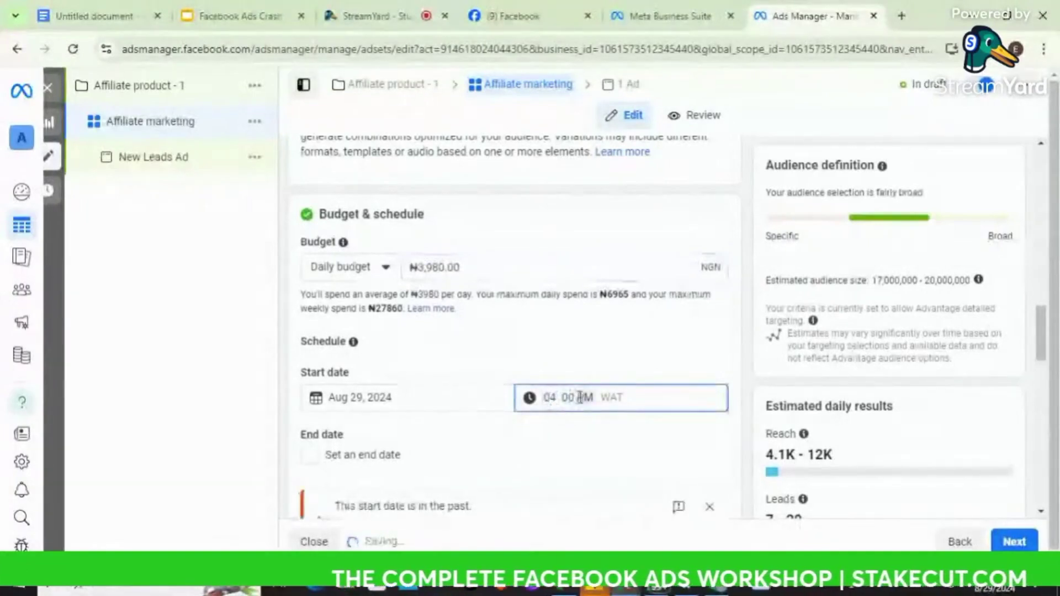
left_click(741, 385)
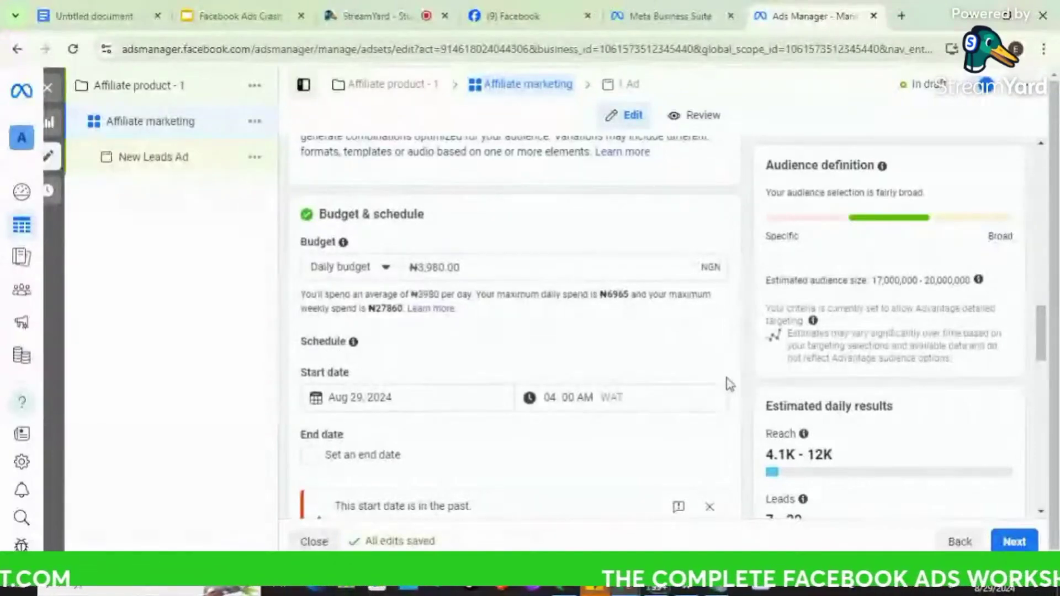
- Try 09:30 AM as the ad set's start time, and change it to 09:04 AM
left_click(553, 397)
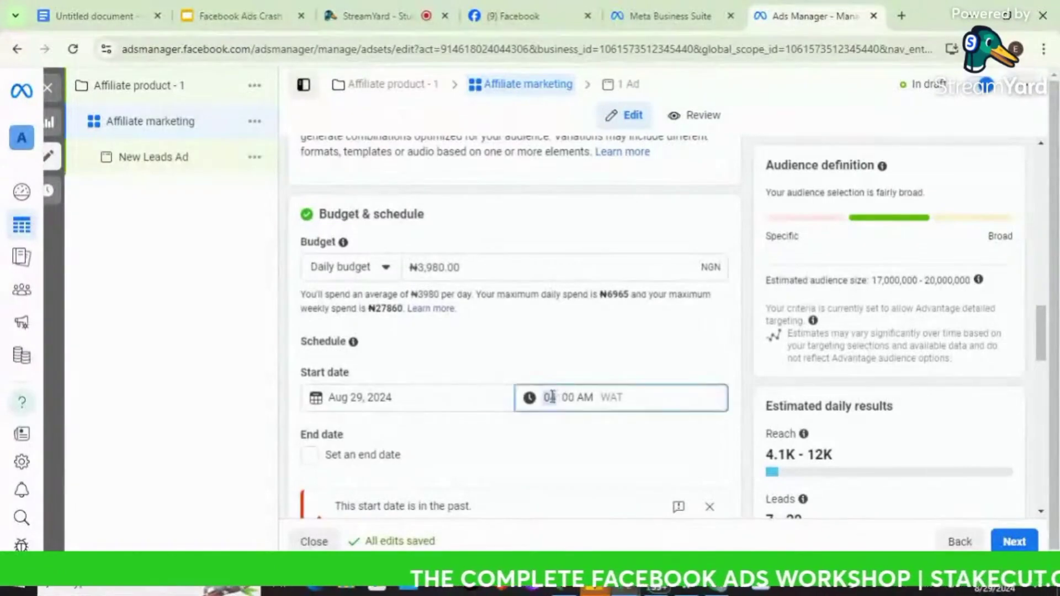
type("9")
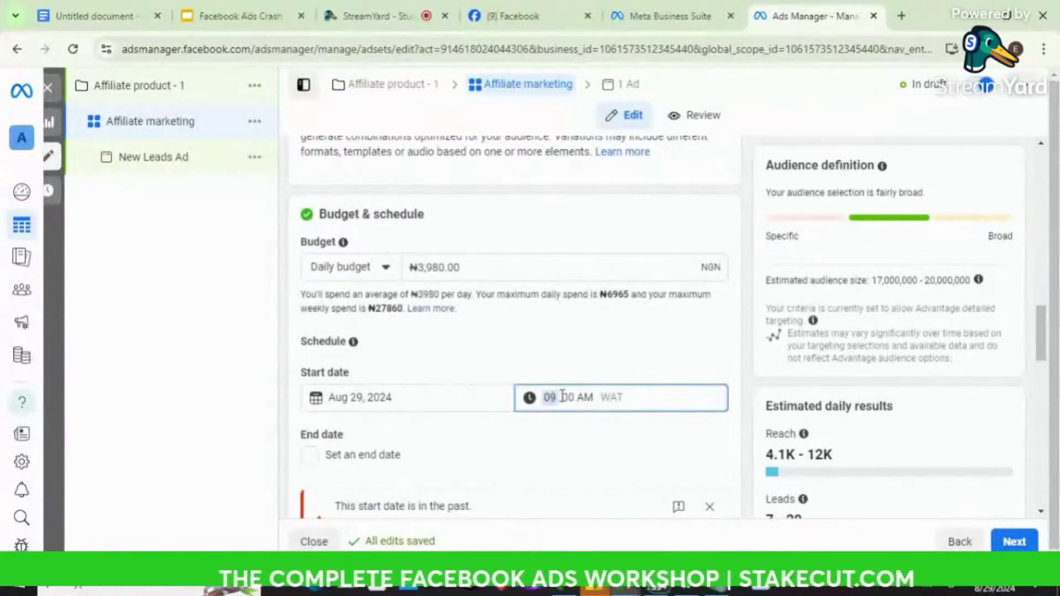
left_click(568, 397)
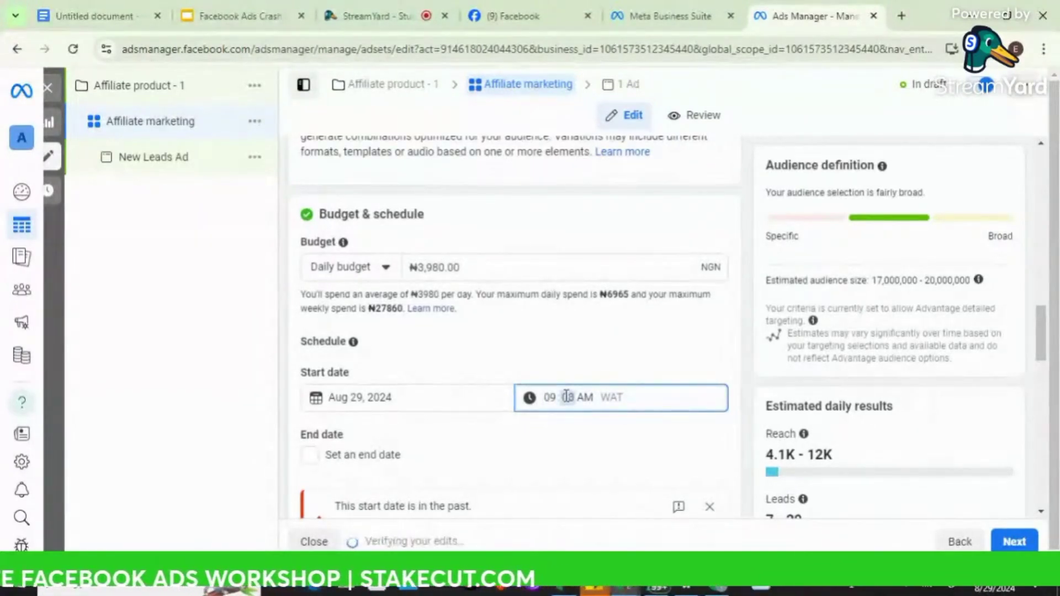
type("30")
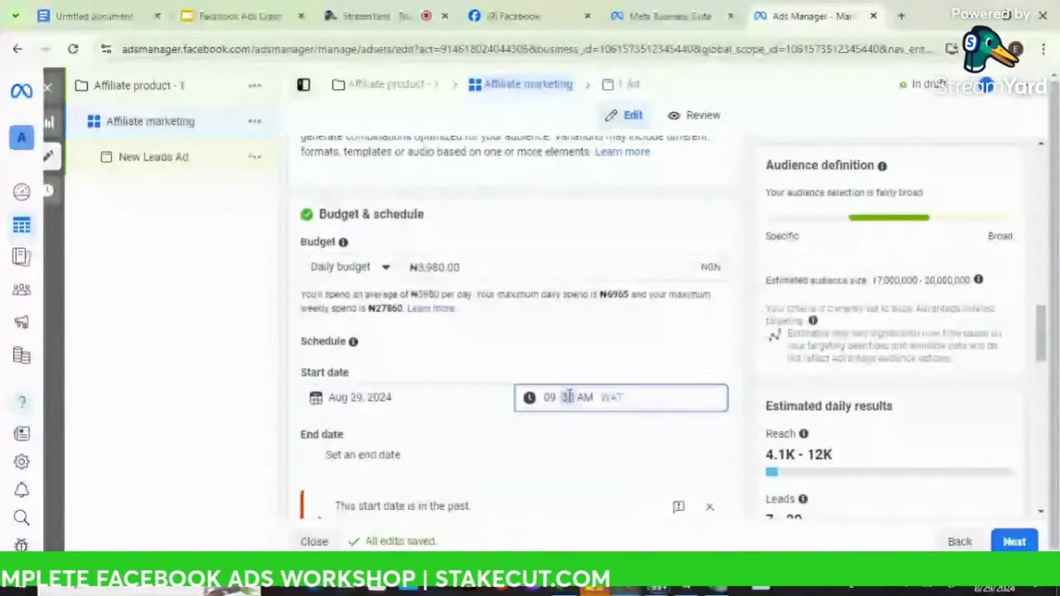
type("01")
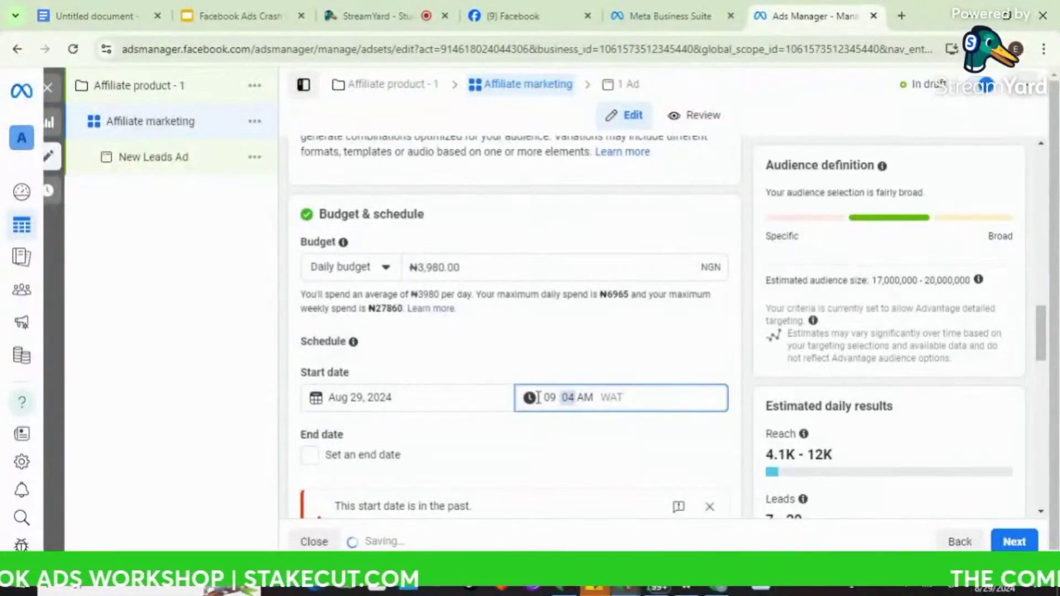
type("04")
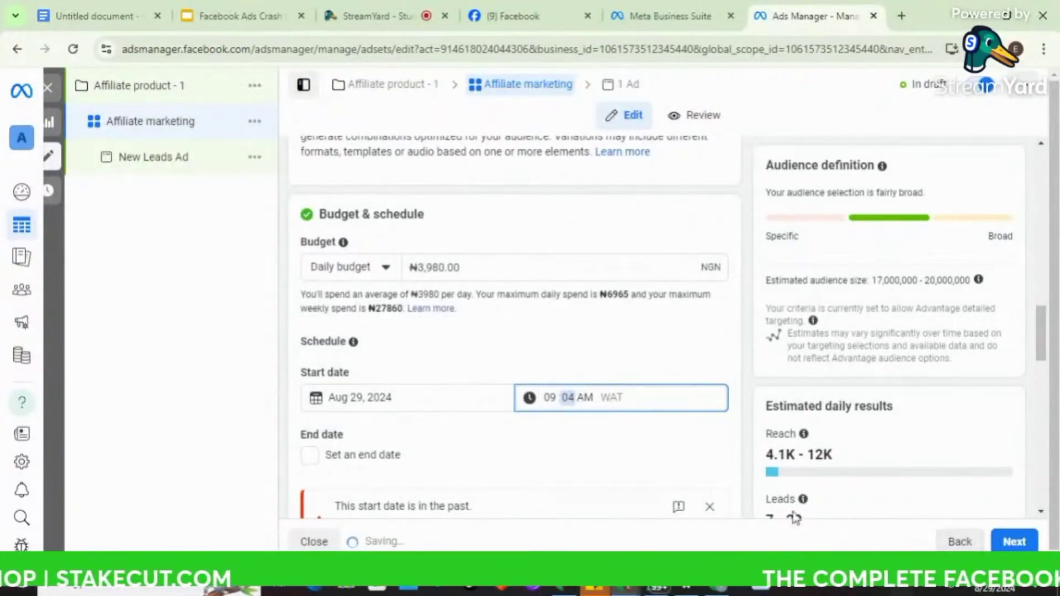
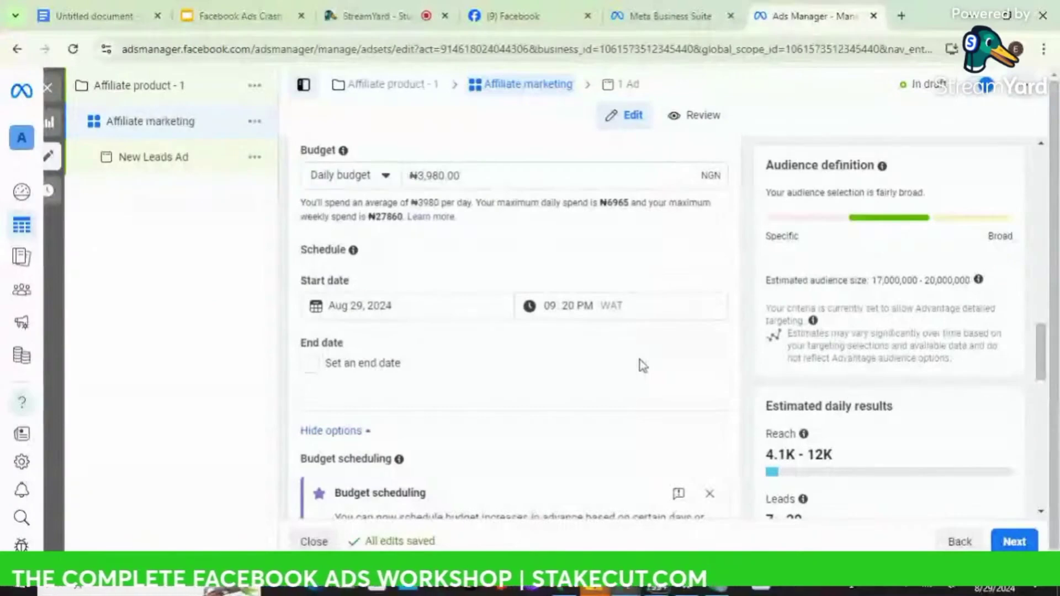
- Look over the ad set's end date, budget scheduling, ad scheduling and audience location settings
scroll(642, 365, "down", 1)
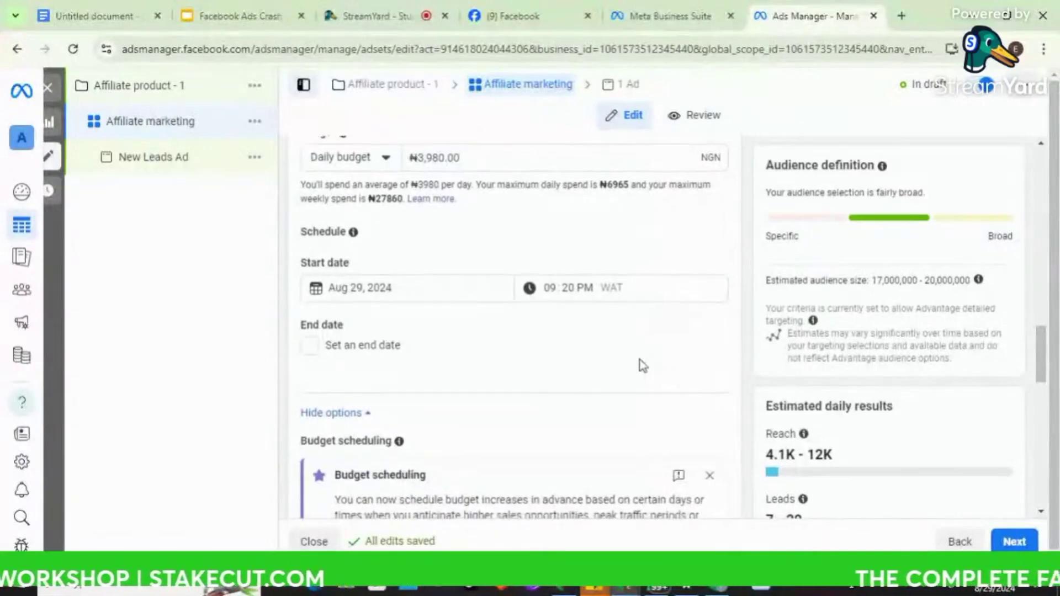
scroll(674, 348, "down", 2)
scroll(724, 324, "down", 2)
scroll(728, 325, "down", 3)
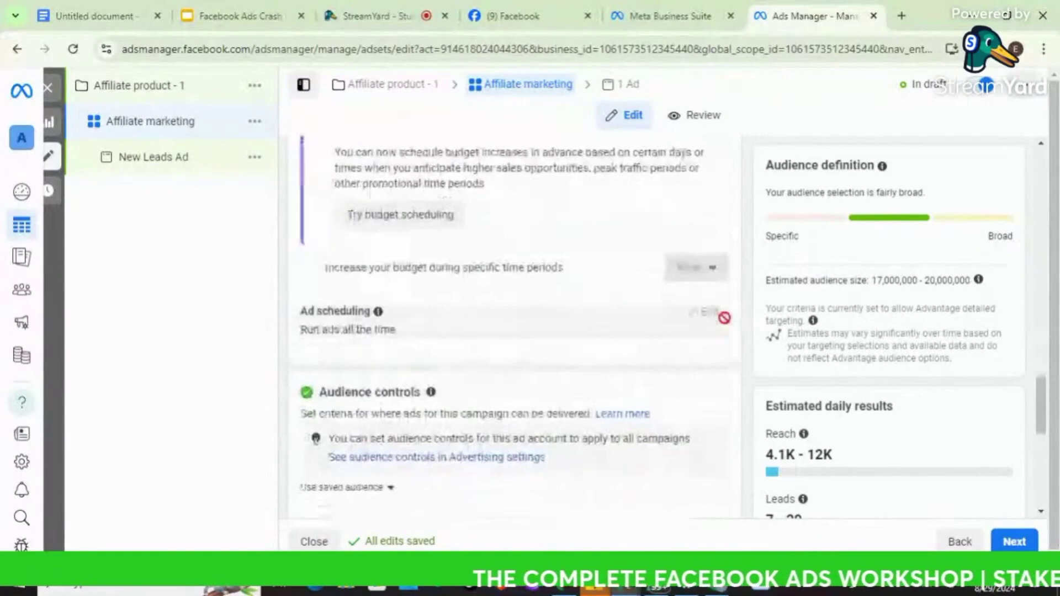
scroll(727, 323, "down", 3)
scroll(729, 326, "down", 1)
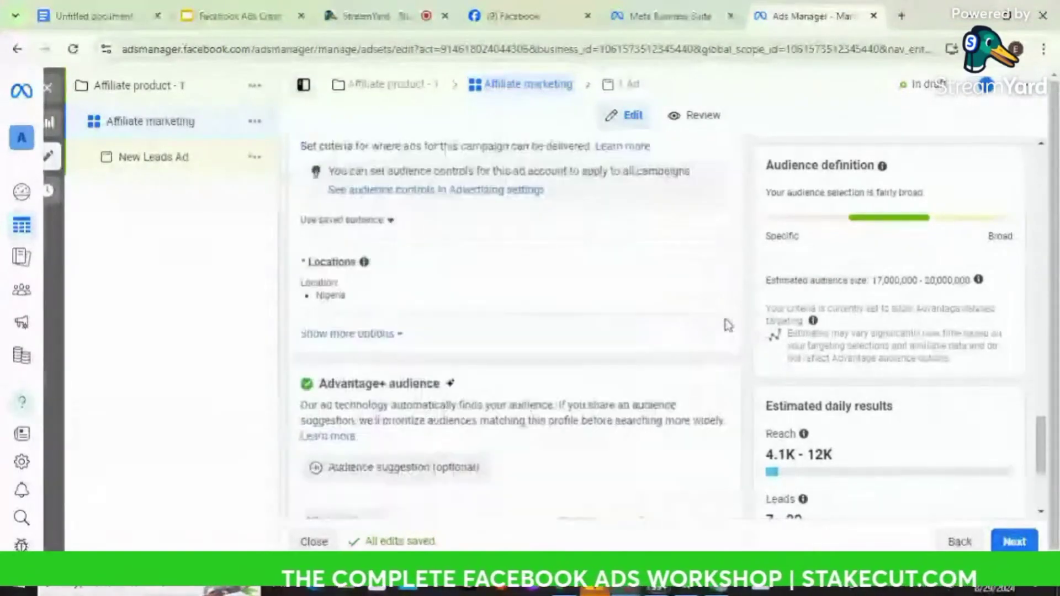
scroll(729, 326, "up", 1)
scroll(728, 325, "down", 1)
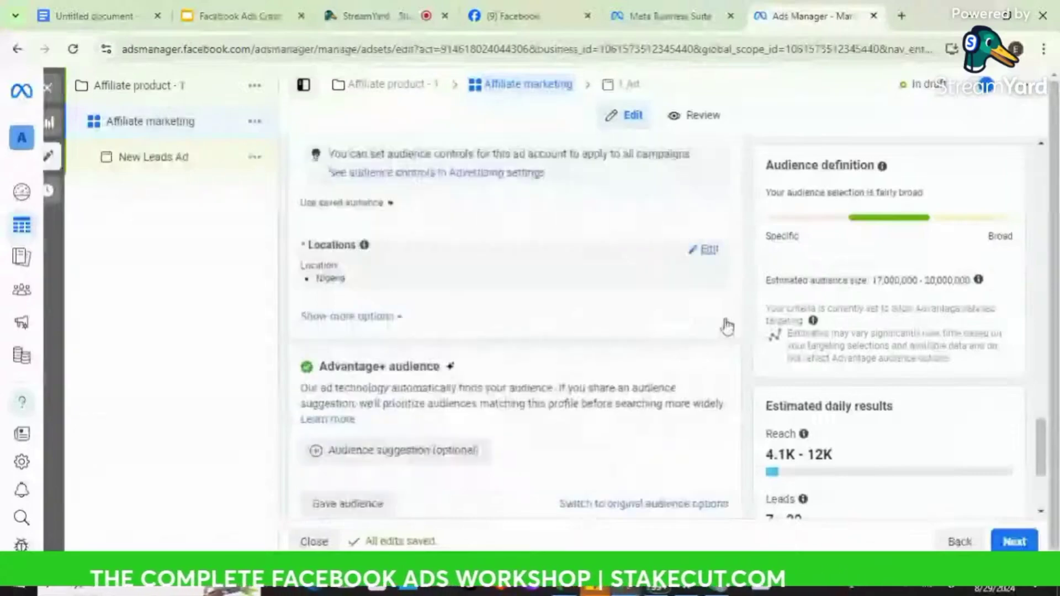
scroll(727, 326, "down", 1)
scroll(728, 325, "up", 1)
scroll(728, 324, "down", 1)
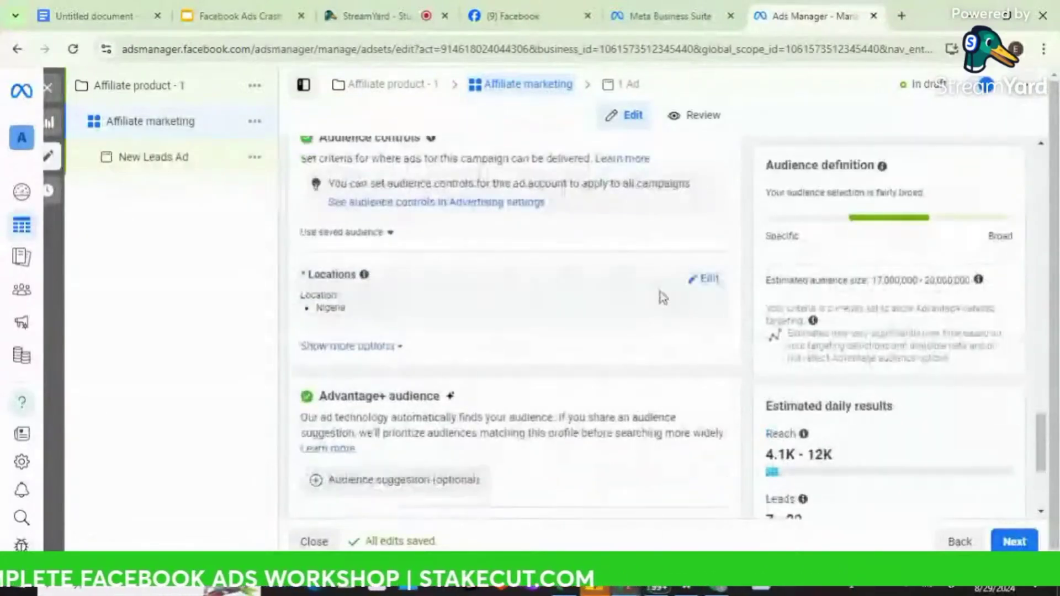
- Expand the audience control options and examine minimum age, excluded custom audiences, languages and the Advantage+ audience section
left_click(393, 348)
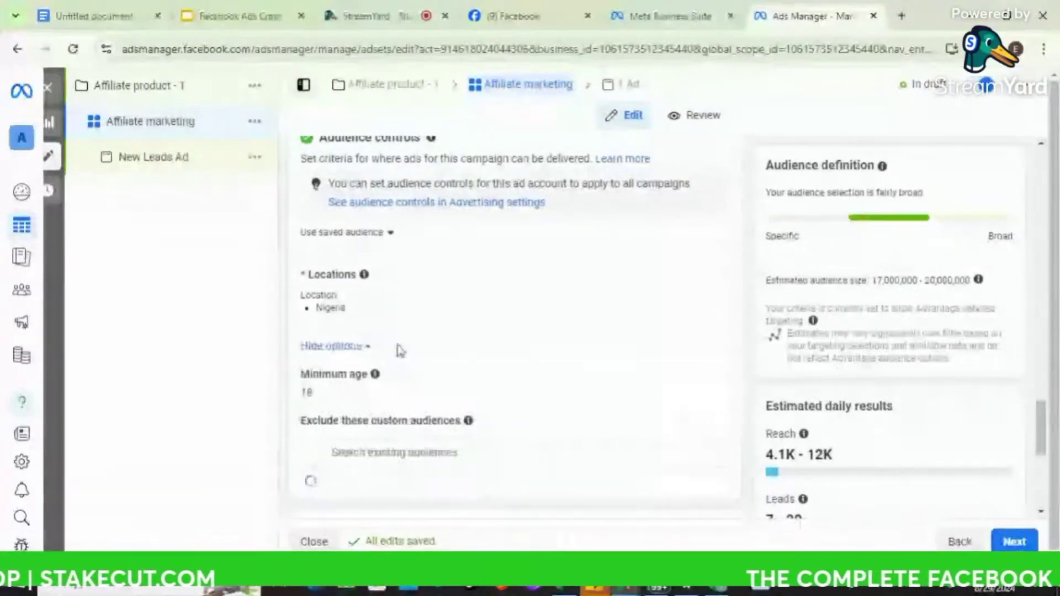
scroll(634, 322, "down", 3)
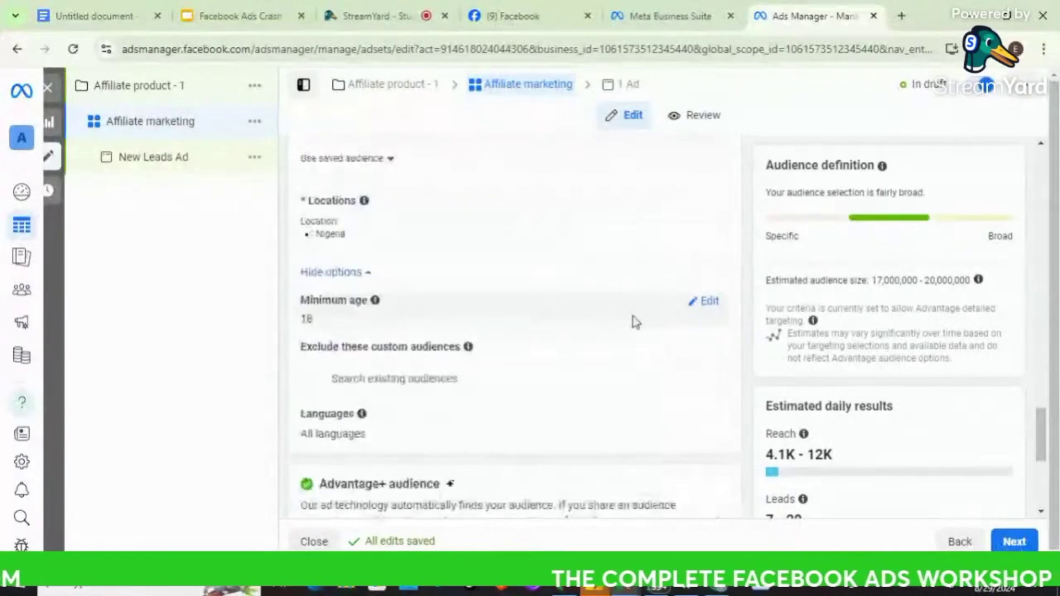
scroll(633, 317, "down", 4)
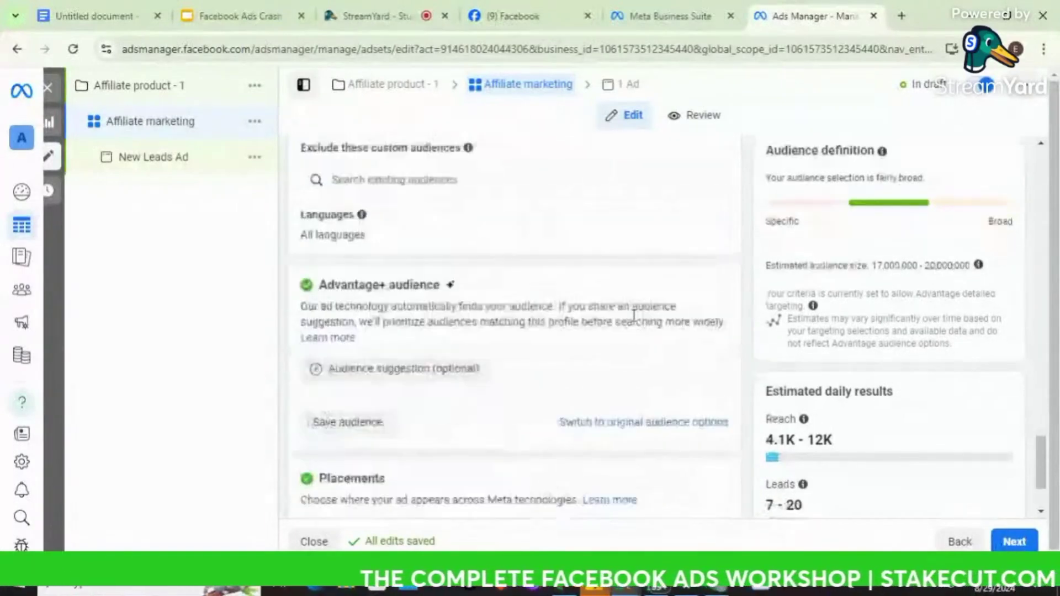
- Switch the ad set's targeting from Advantage+ audience to the original audience options
scroll(634, 316, "down", 1)
scroll(634, 316, "up", 2)
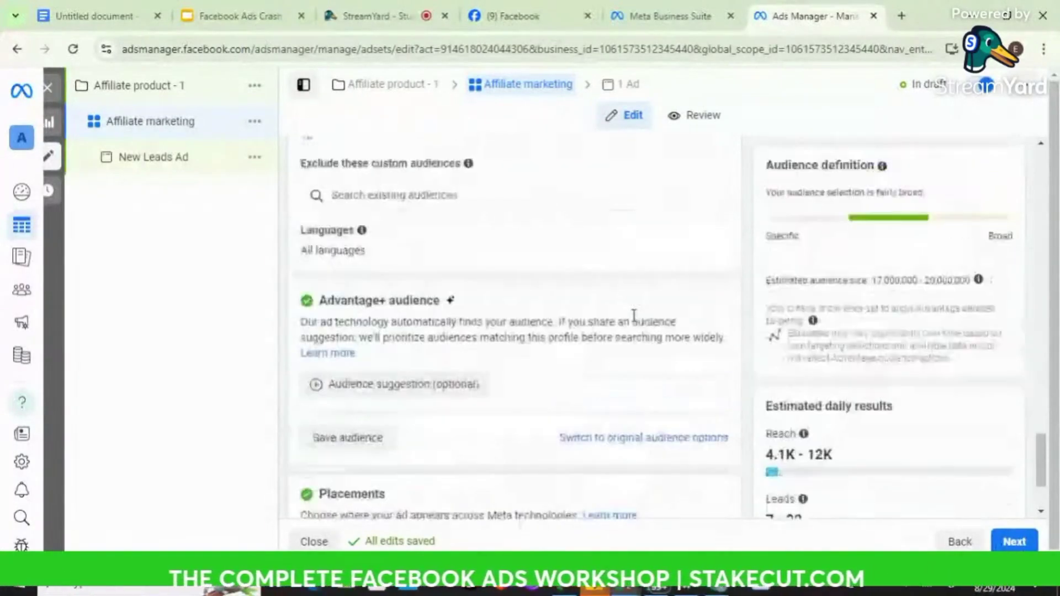
scroll(634, 322, "up", 1)
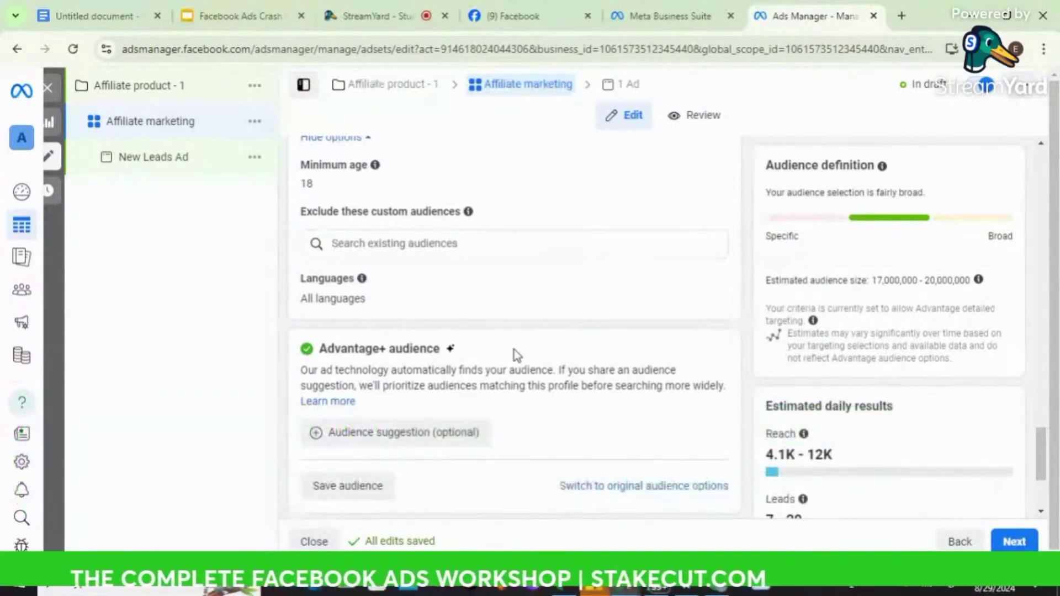
scroll(574, 373, "up", 1)
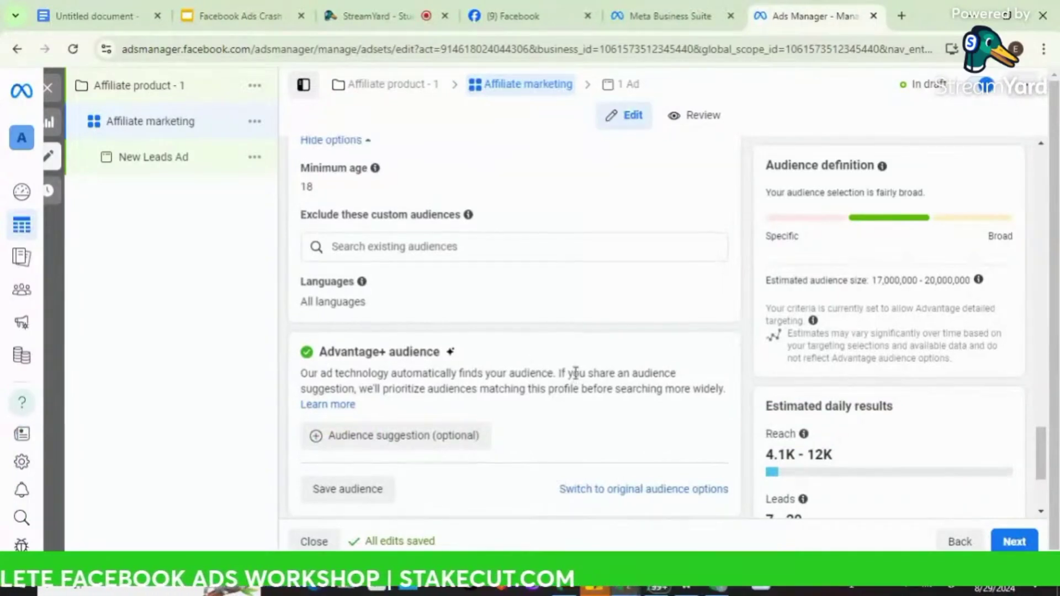
scroll(577, 380, "up", 3)
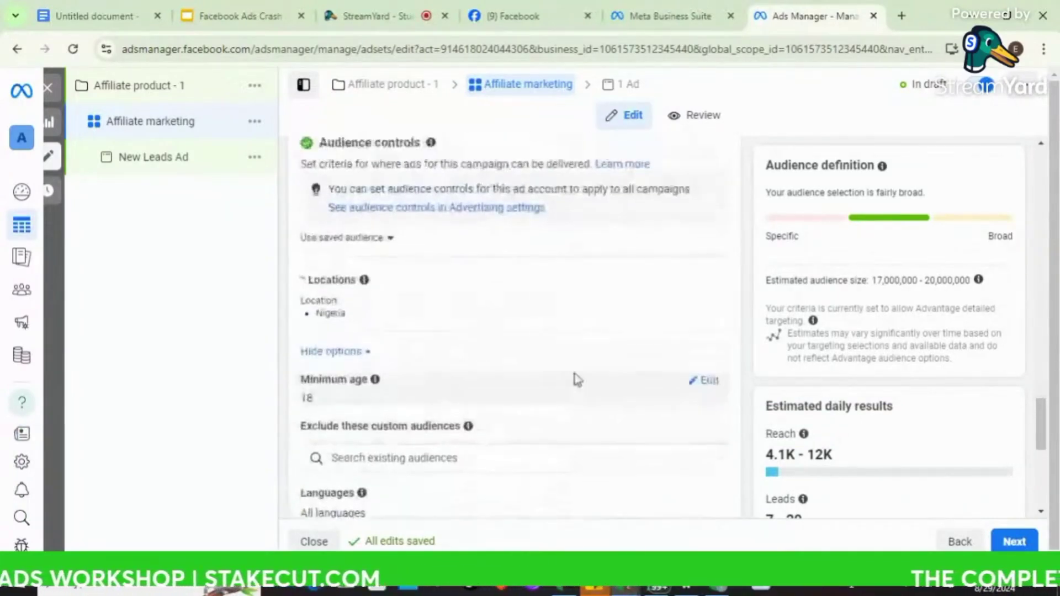
scroll(577, 380, "down", 5)
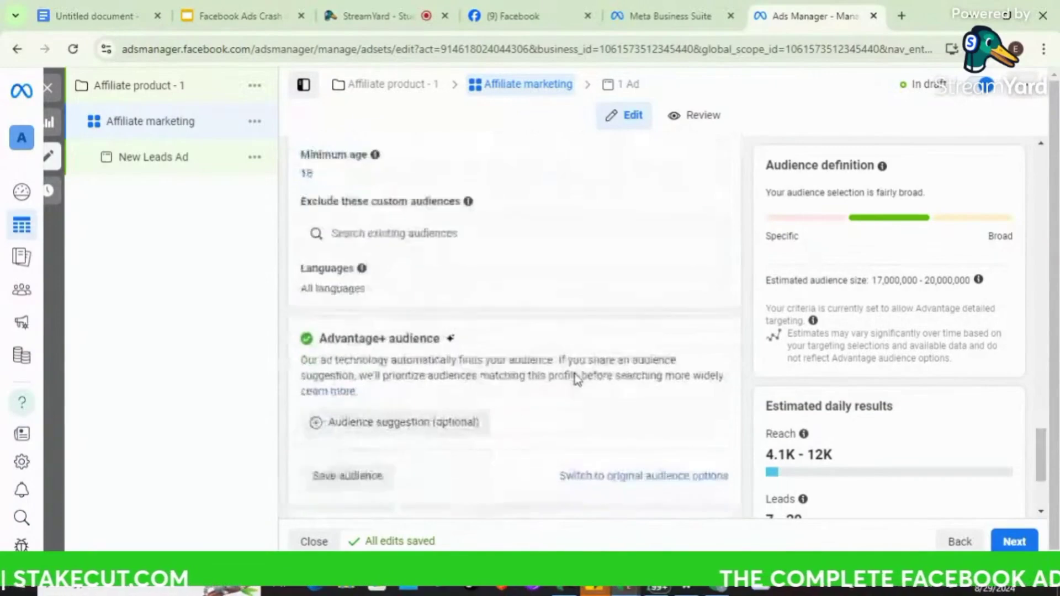
scroll(577, 379, "down", 1)
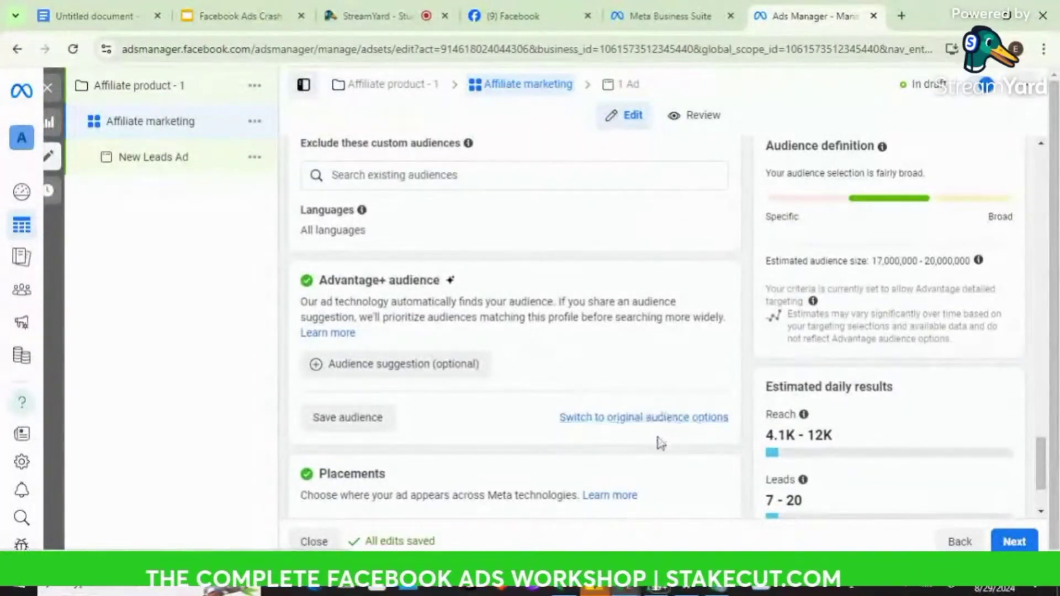
left_click(686, 419)
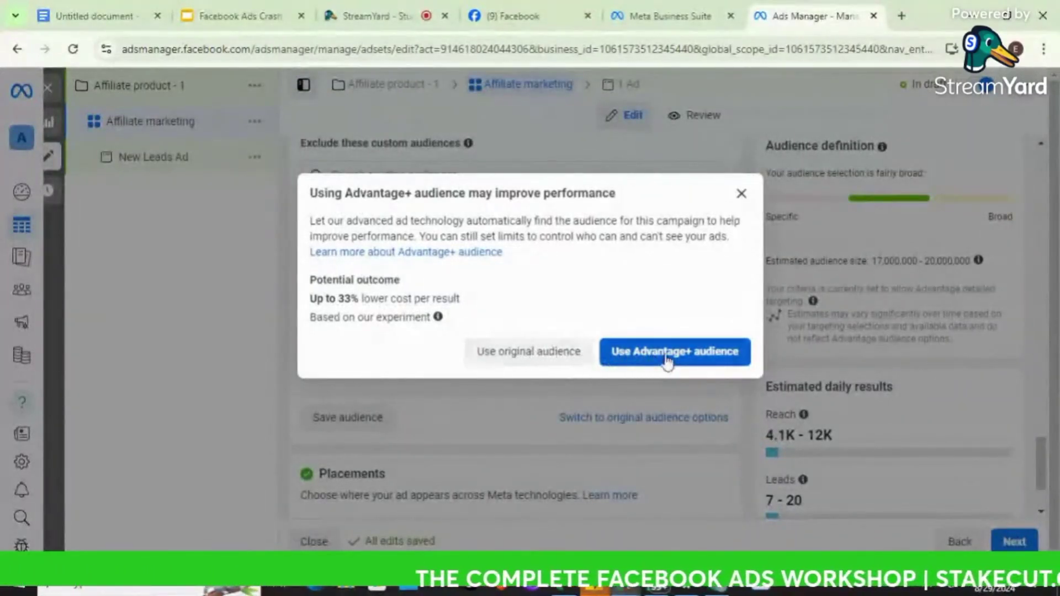
left_click(509, 358)
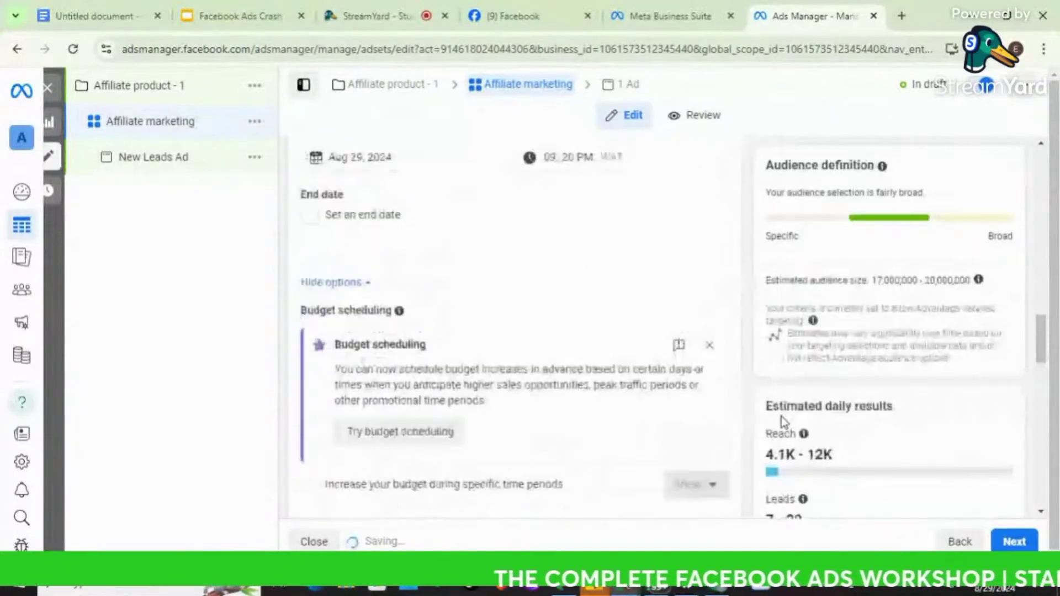
- Edit the original audience's locations, adding the country United States and removing Nigeria
scroll(781, 417, "down", 3)
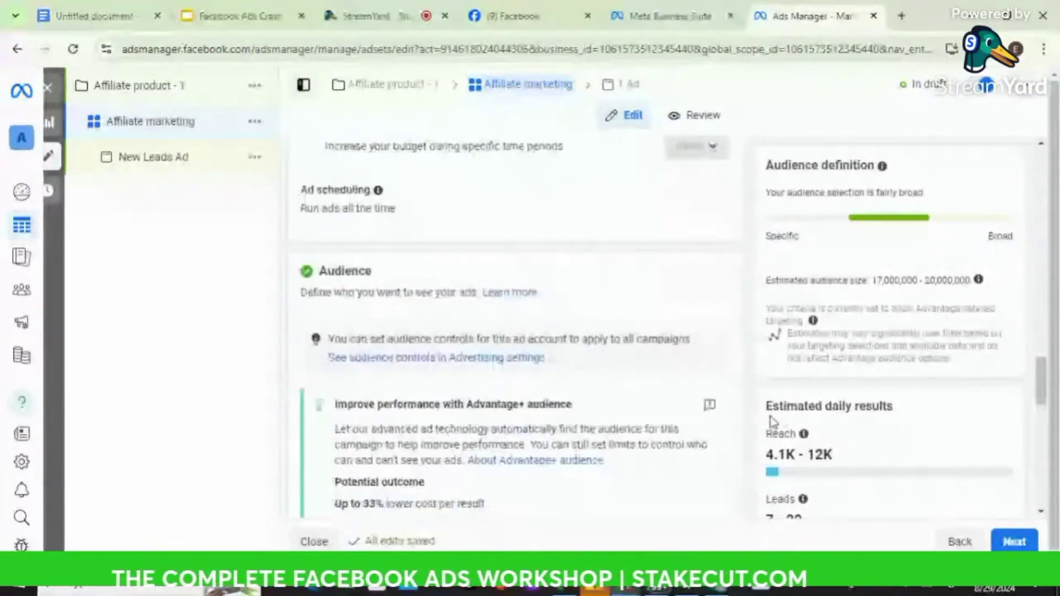
scroll(770, 417, "down", 3)
scroll(748, 422, "down", 1)
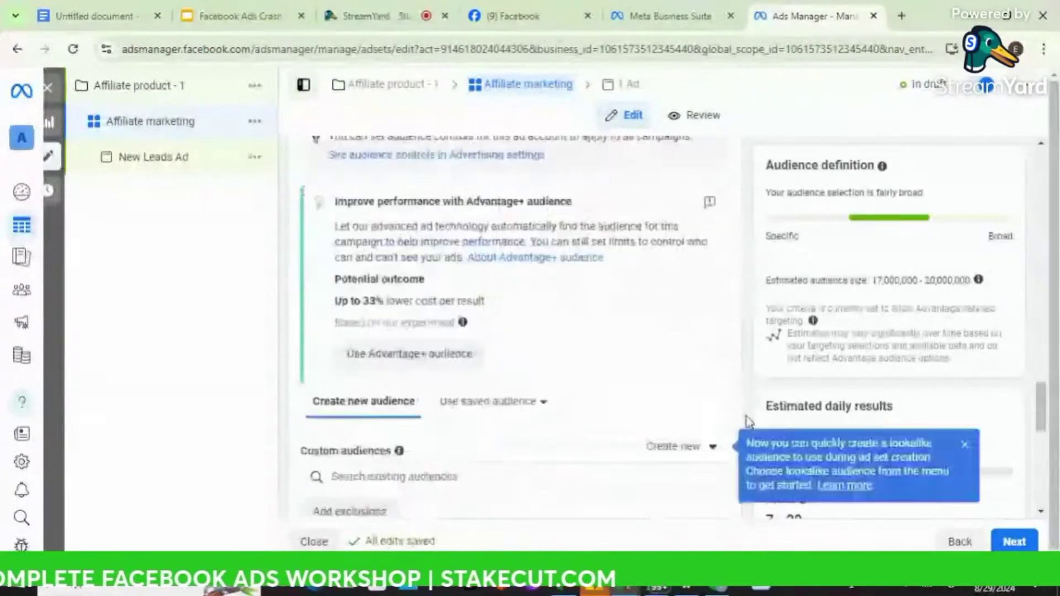
scroll(748, 422, "down", 1)
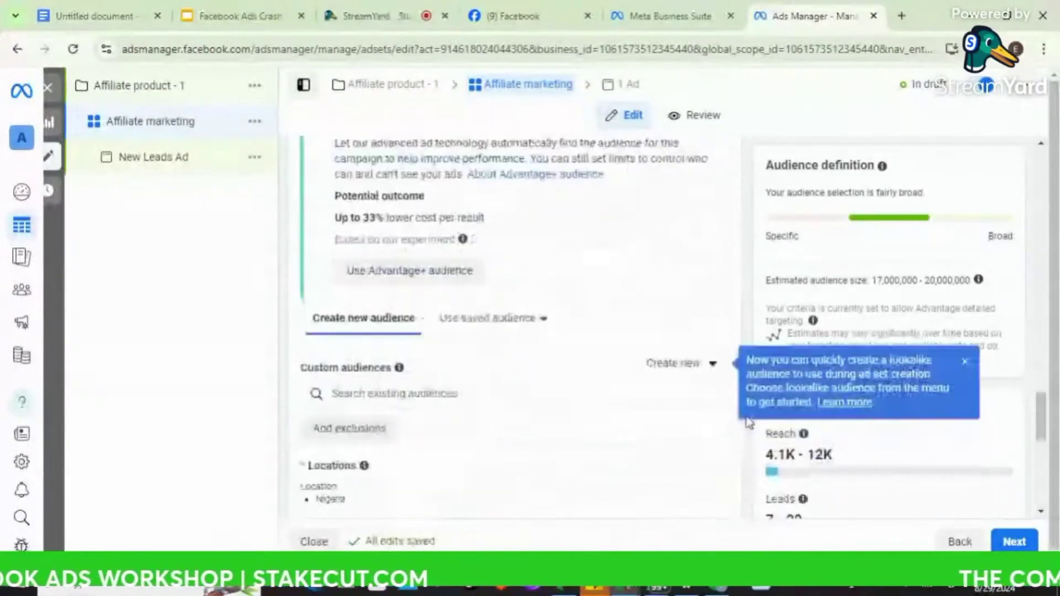
scroll(691, 455, "down", 2)
scroll(691, 458, "down", 1)
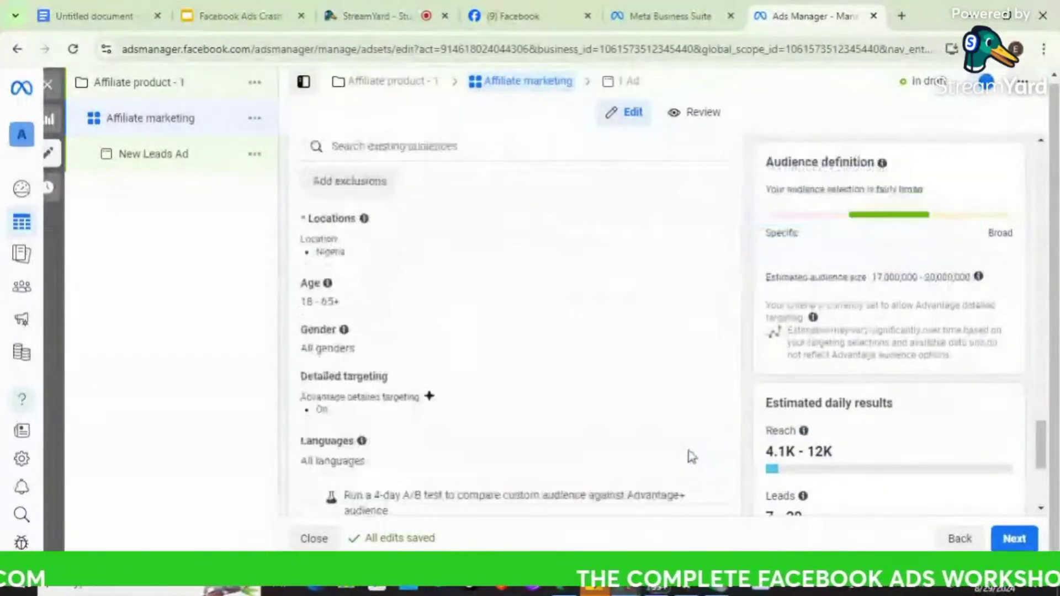
mouse_move(650, 258)
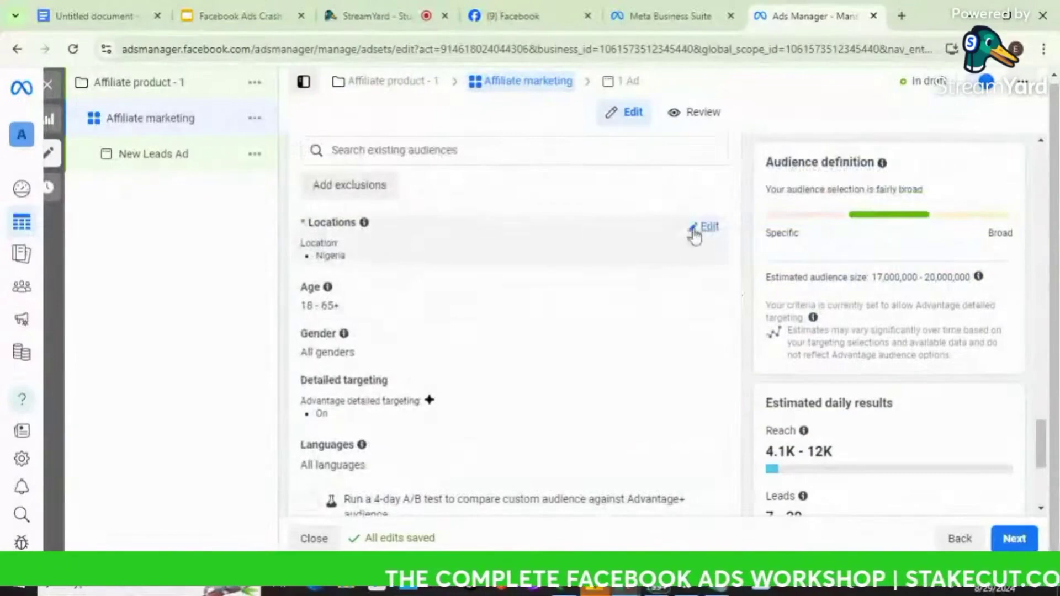
left_click(709, 229)
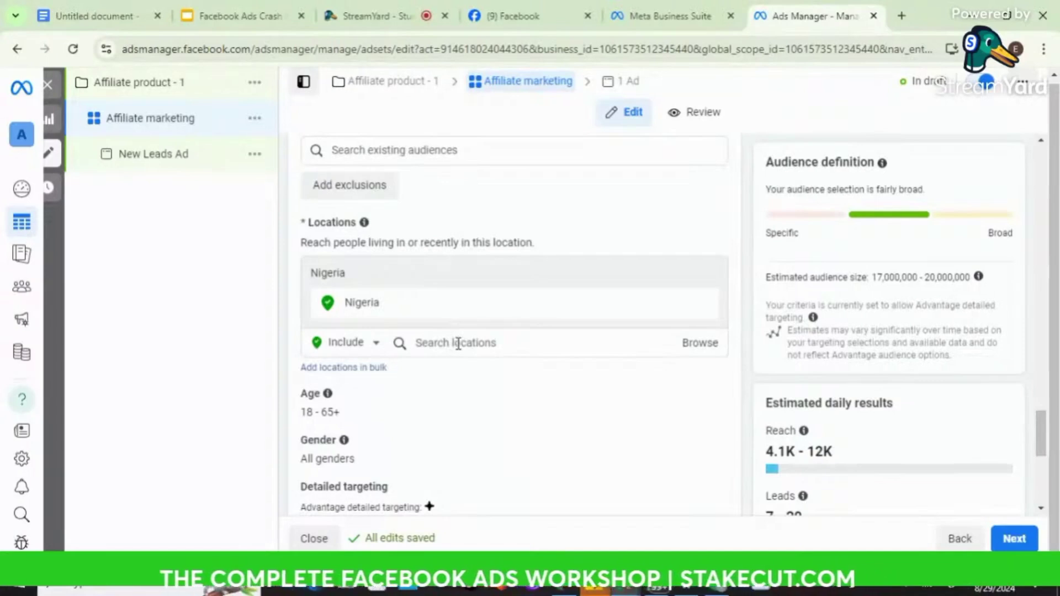
left_click(458, 344)
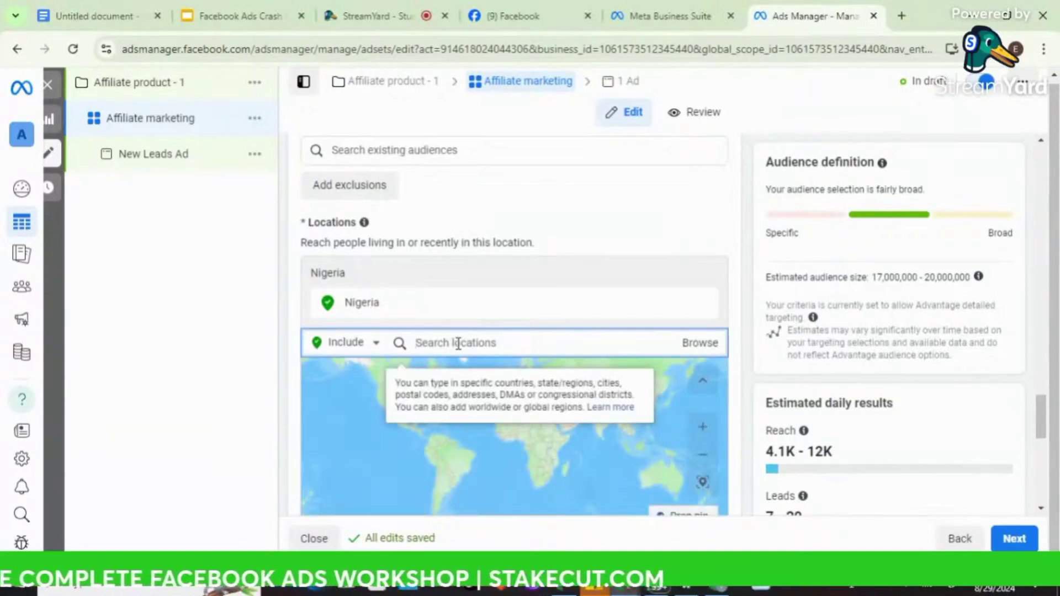
type("unit")
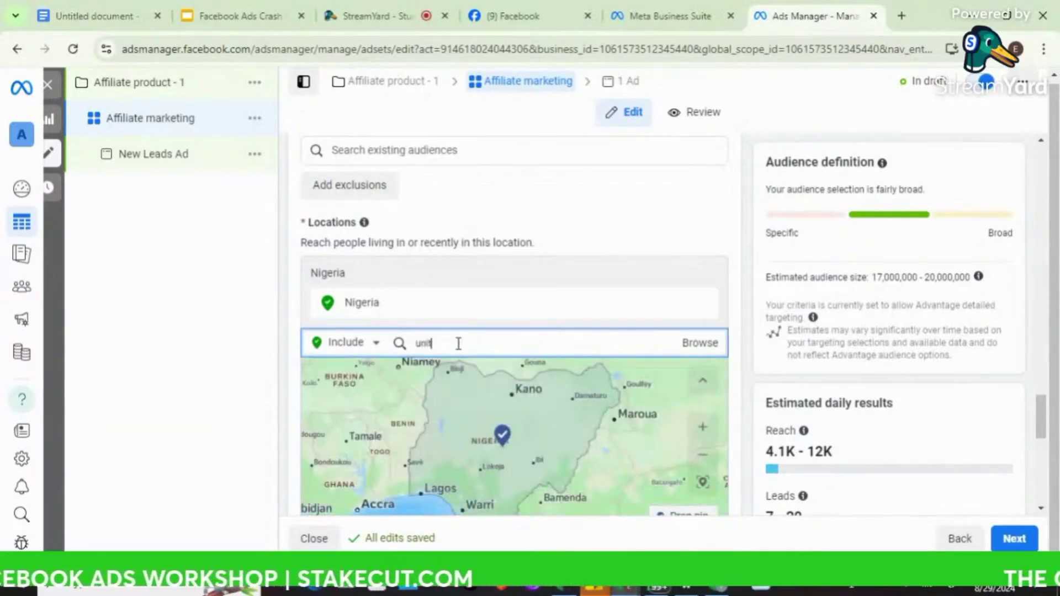
type("ed state")
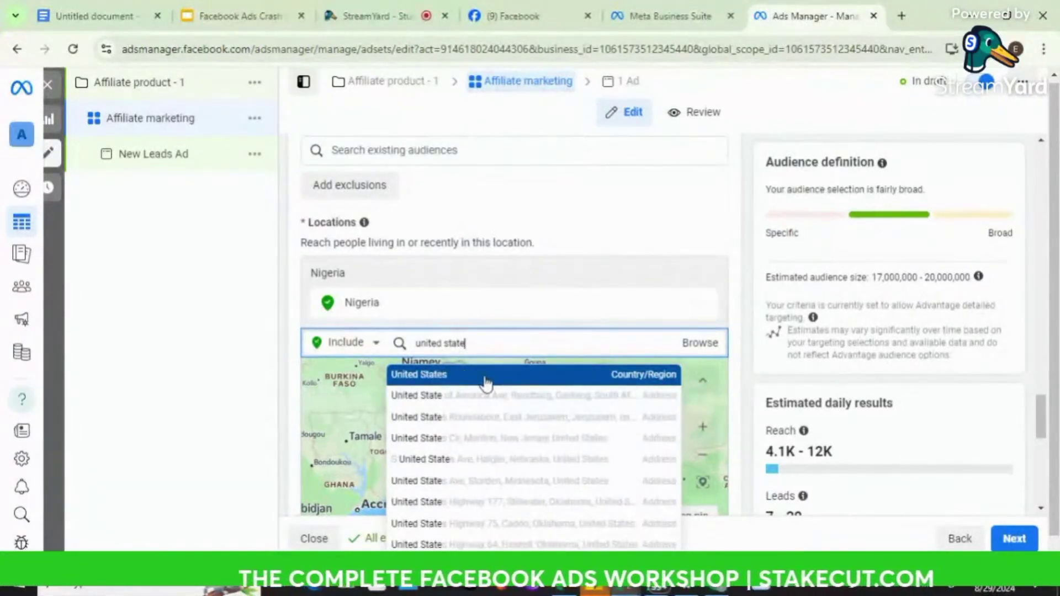
left_click(486, 383)
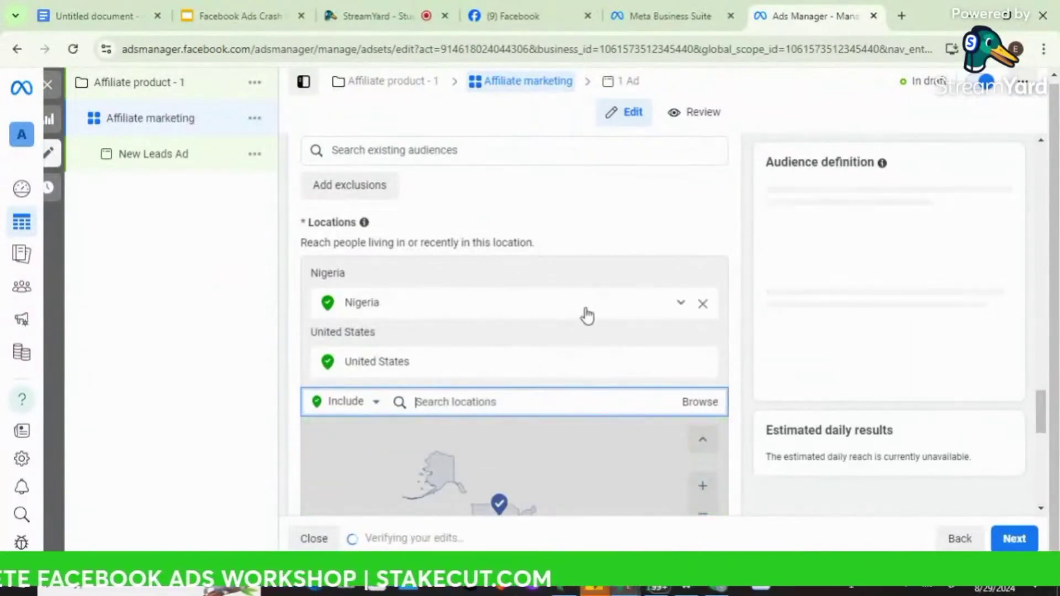
left_click(704, 304)
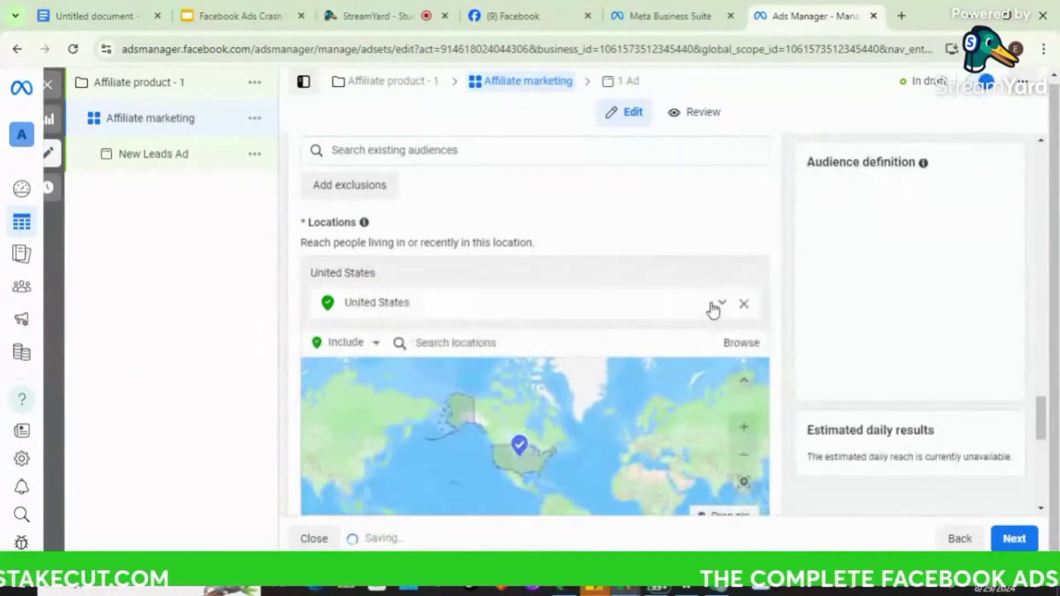
- Add the country Ghana to the included audience locations
left_click(495, 343)
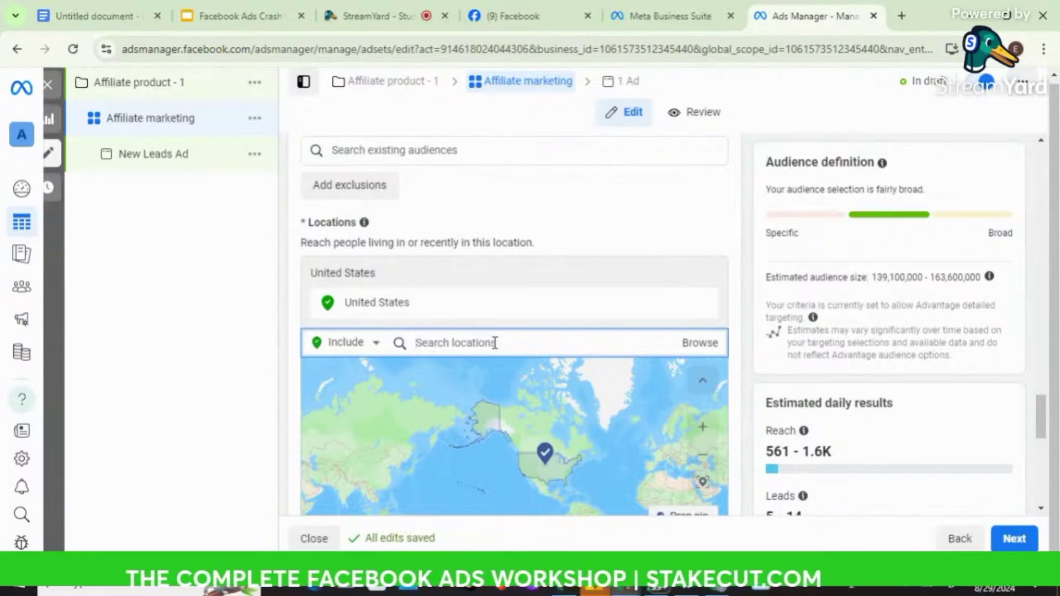
type("gha")
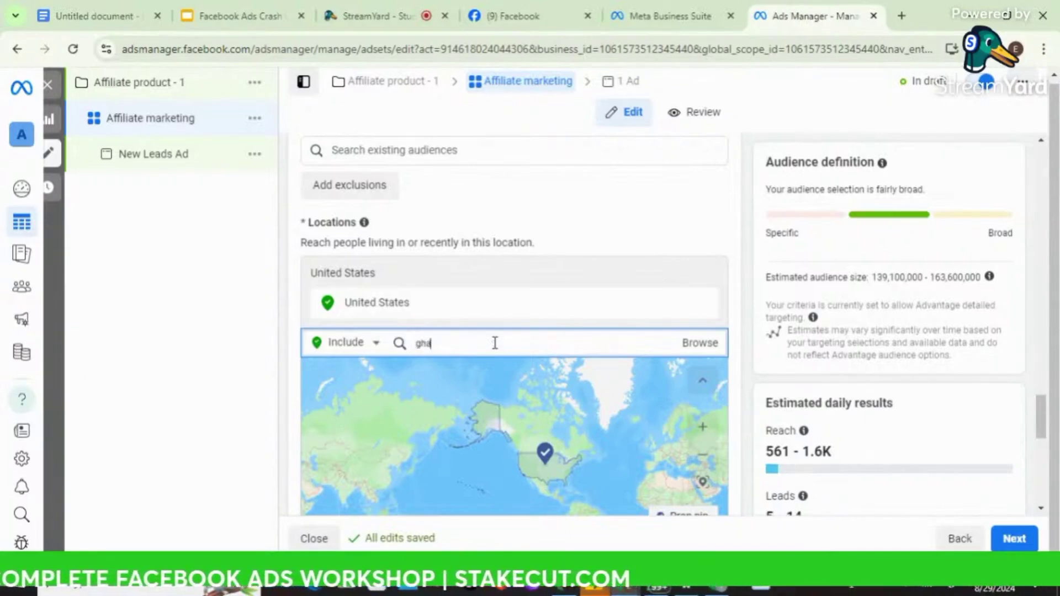
type("na")
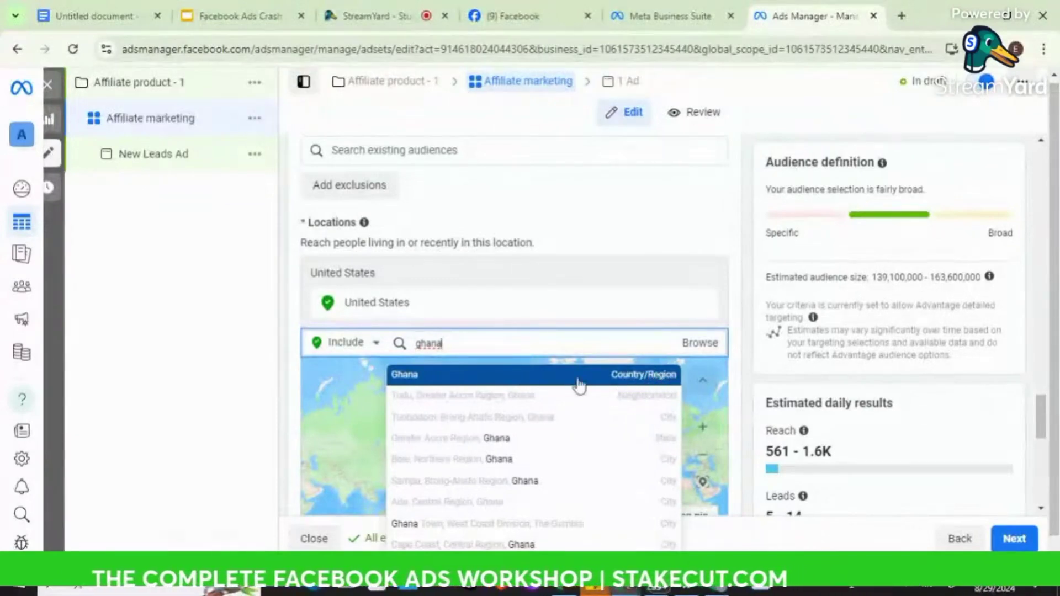
left_click(436, 376)
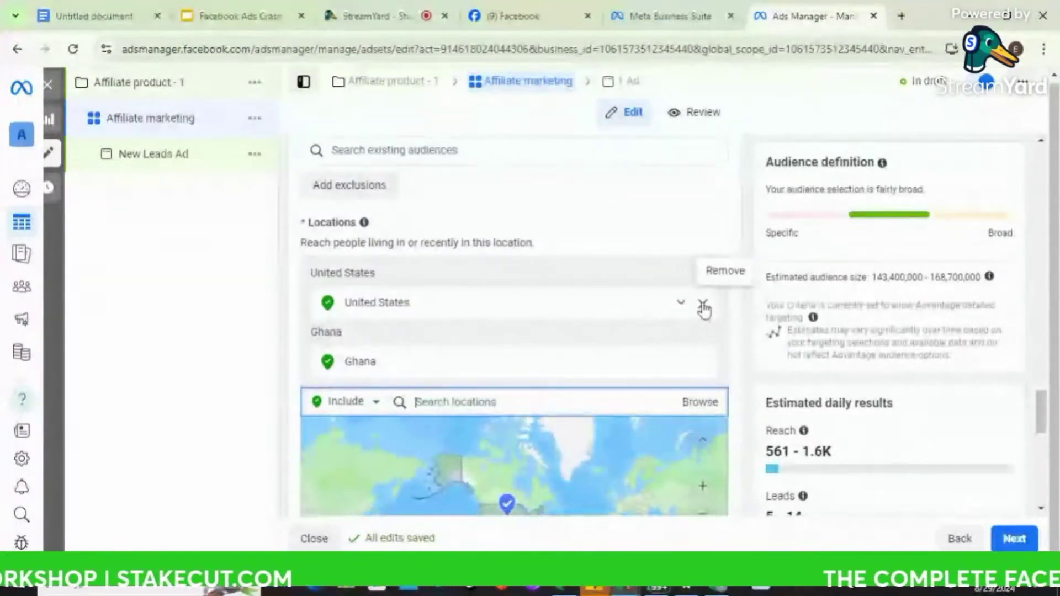
- Remove United States and Ghana from the audience locations, and include the state Lagos, Nigeria
left_click(704, 304)
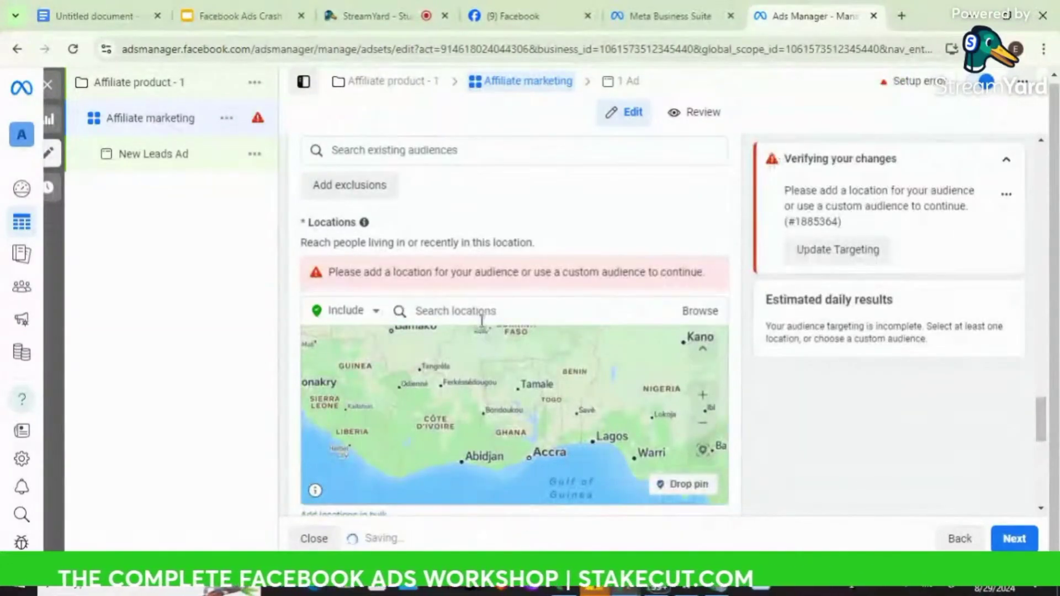
left_click(480, 313)
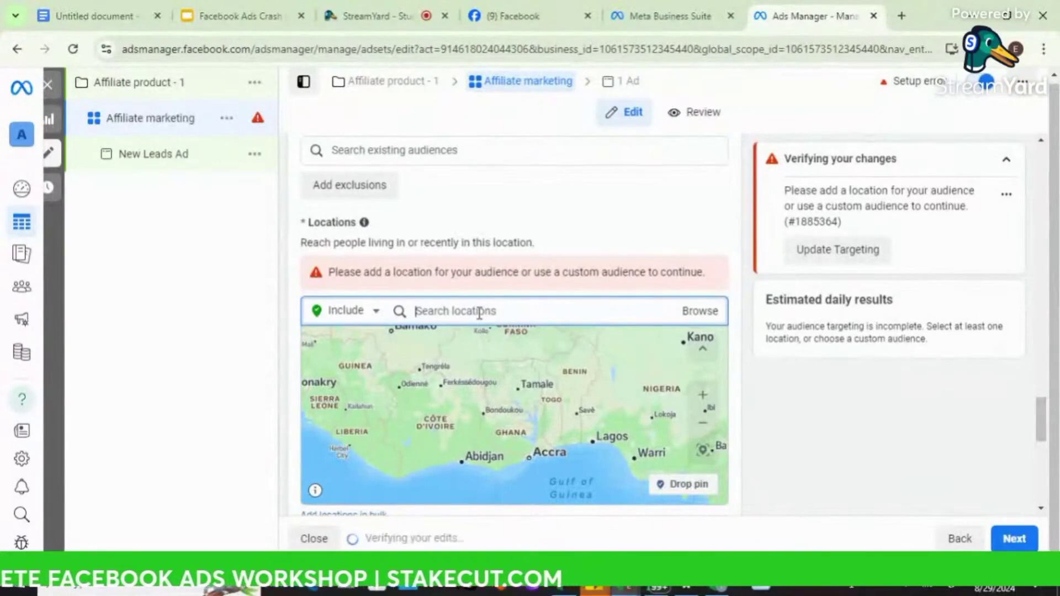
type("lagos")
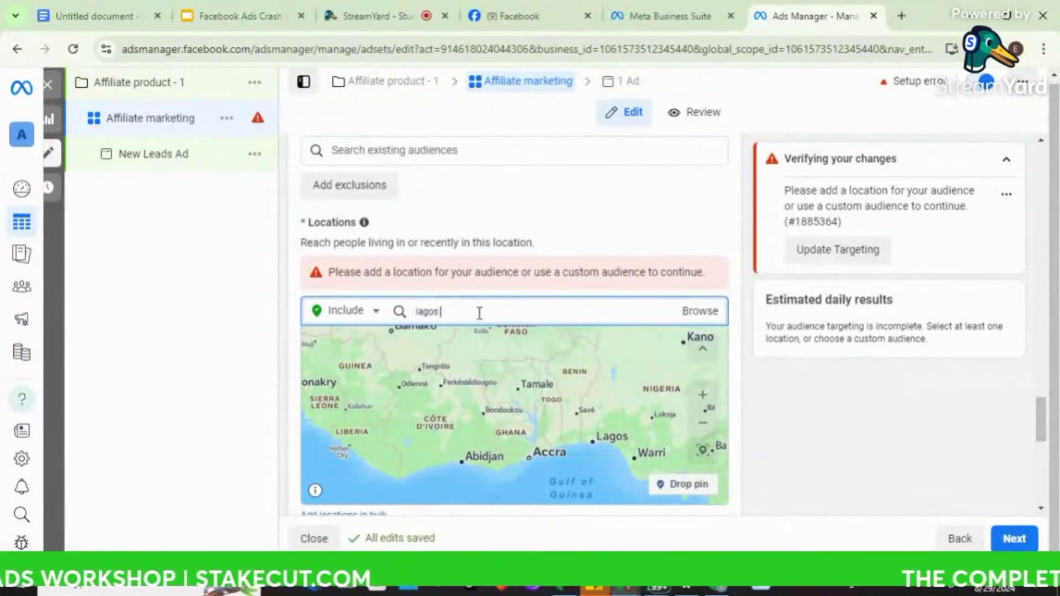
type(" state")
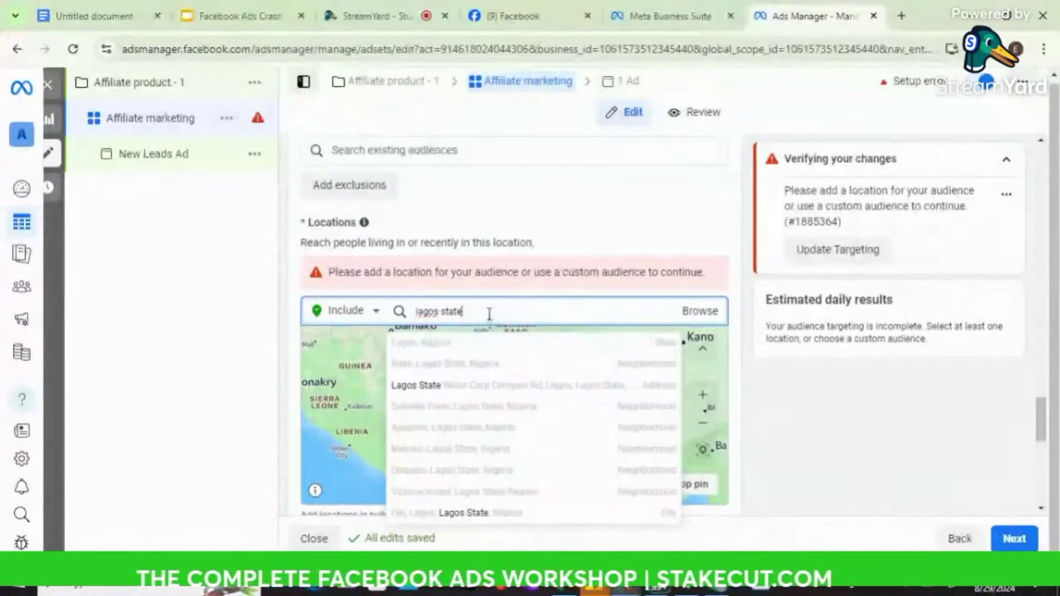
key("BackSpace")
key("BackSpace")
key("BackSpace")
key("BackSpace")
key("BackSpace")
key("BackSpace")
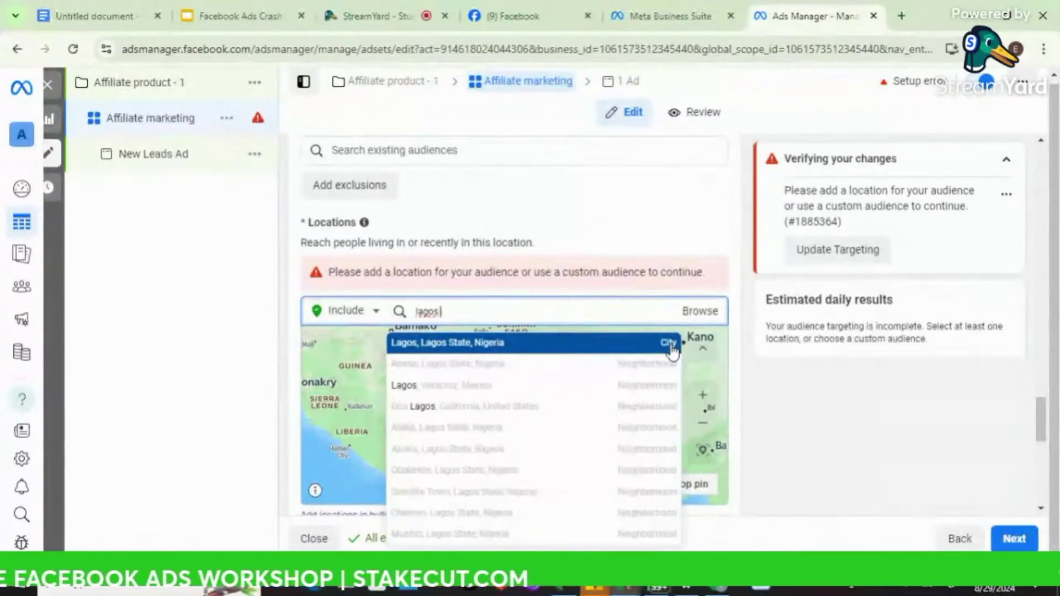
type("state")
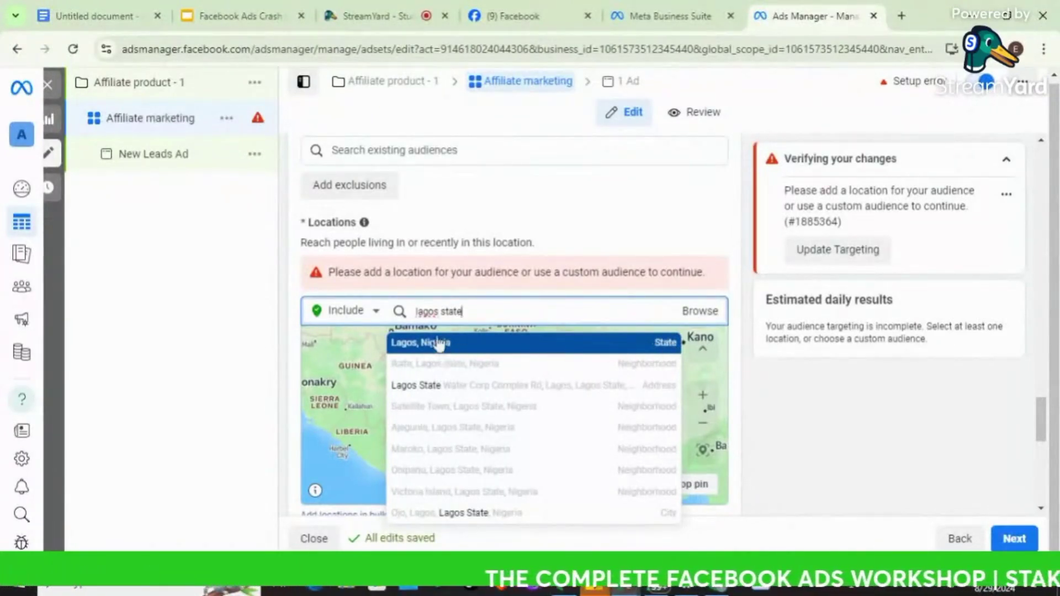
left_click(547, 352)
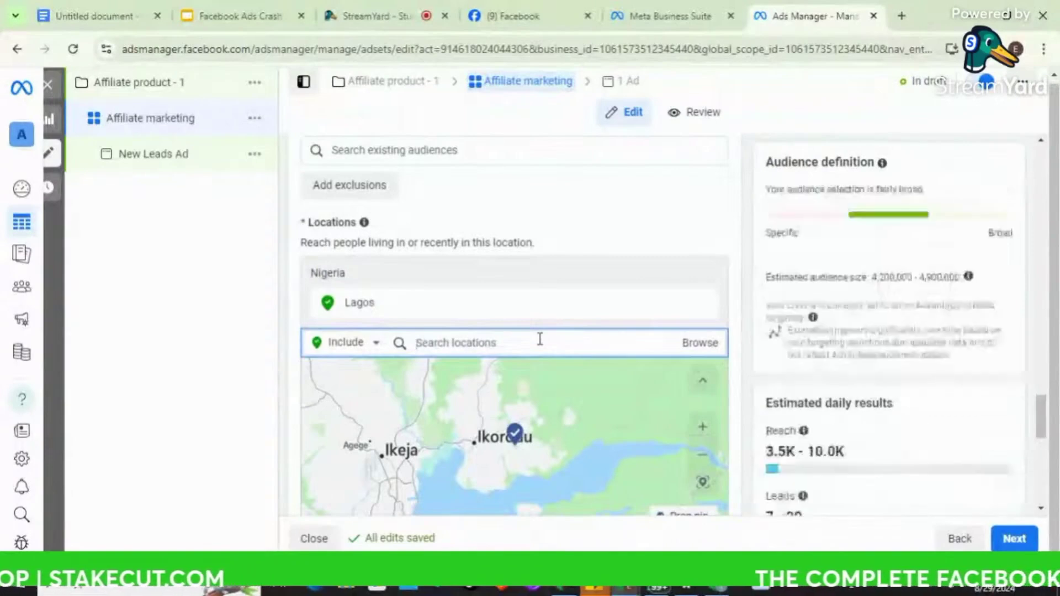
- Add the city Abuja, Federal Capital Territory, Nigeria to the included audience locations
type("a")
key("BackSpace")
type("abuja")
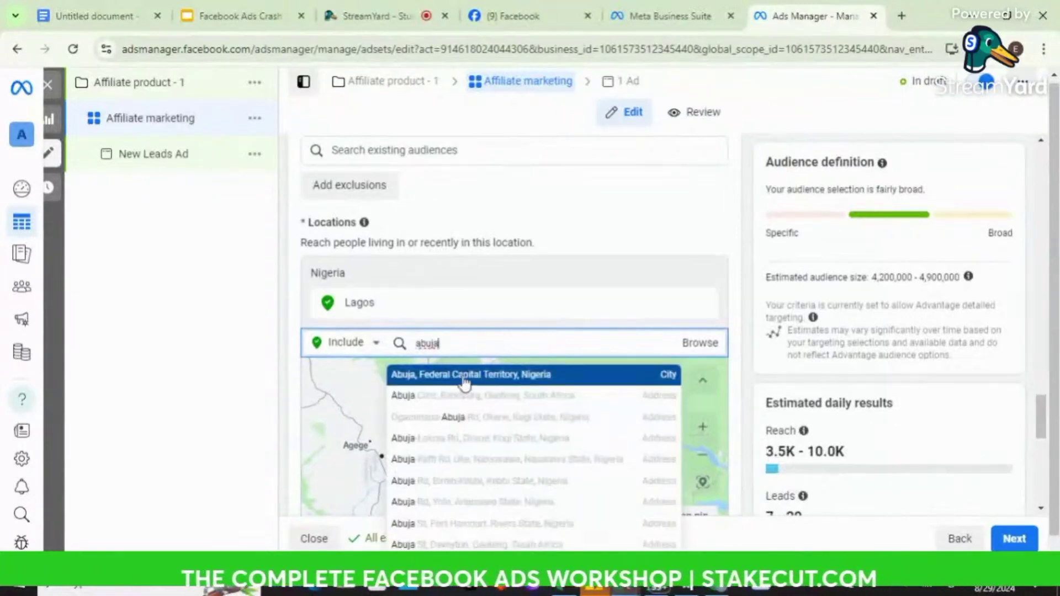
left_click(574, 382)
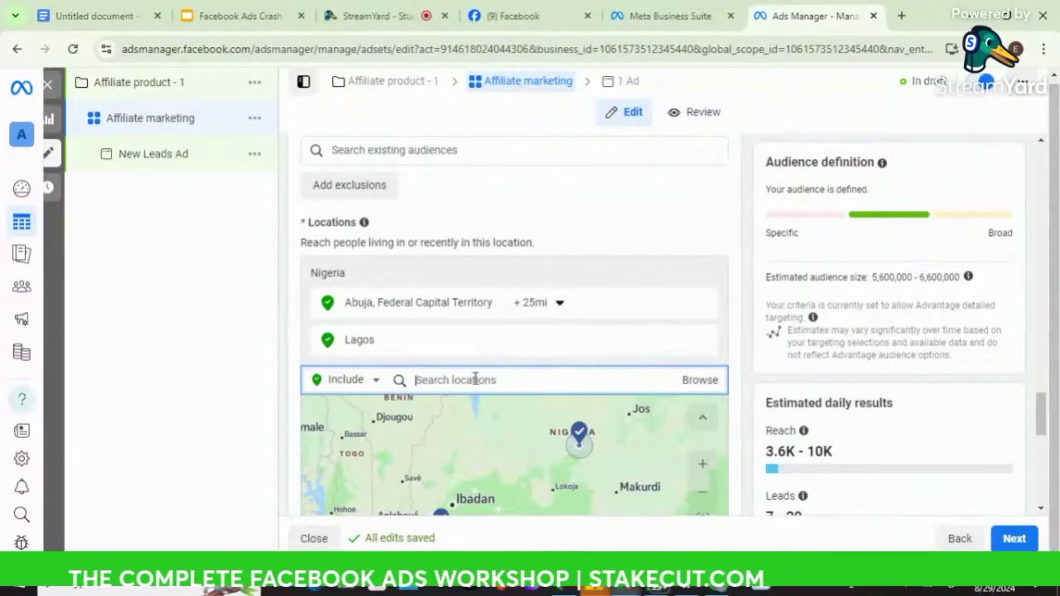
- Include the whole country Nigeria in the audience locations in place of Lagos and Abuja
type("nigeria")
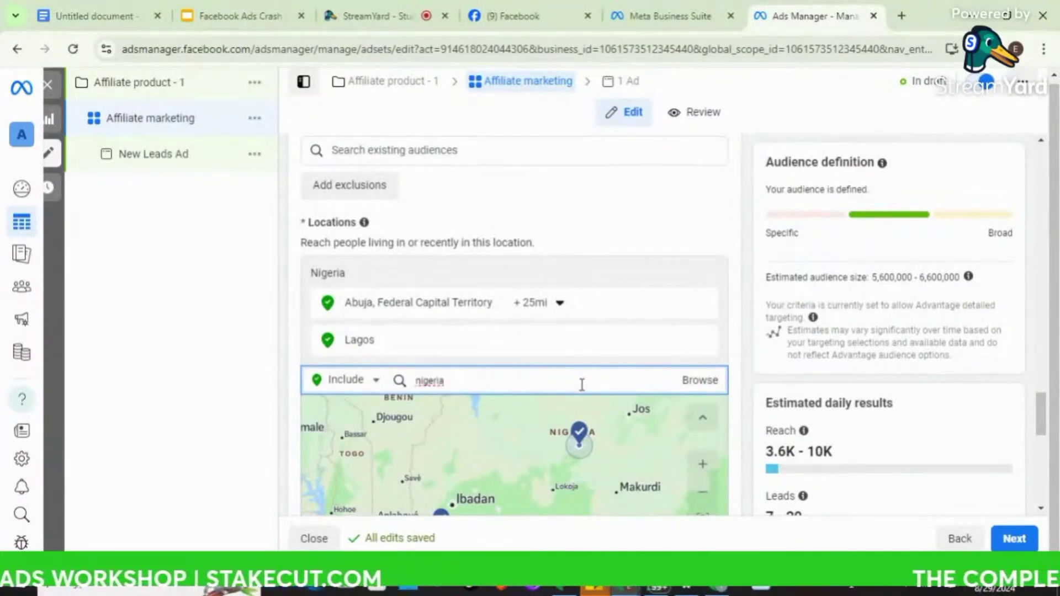
double_click(555, 388)
double_click(544, 387)
left_click(541, 388)
double_click(541, 387)
left_click(541, 387)
double_click(541, 387)
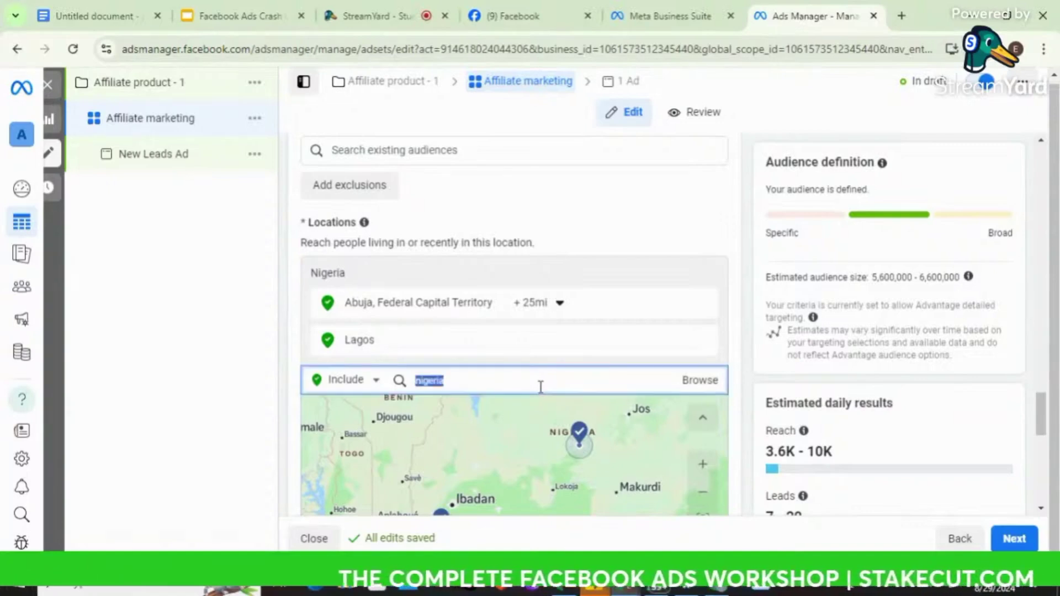
key("BackSpace")
type("nigeria")
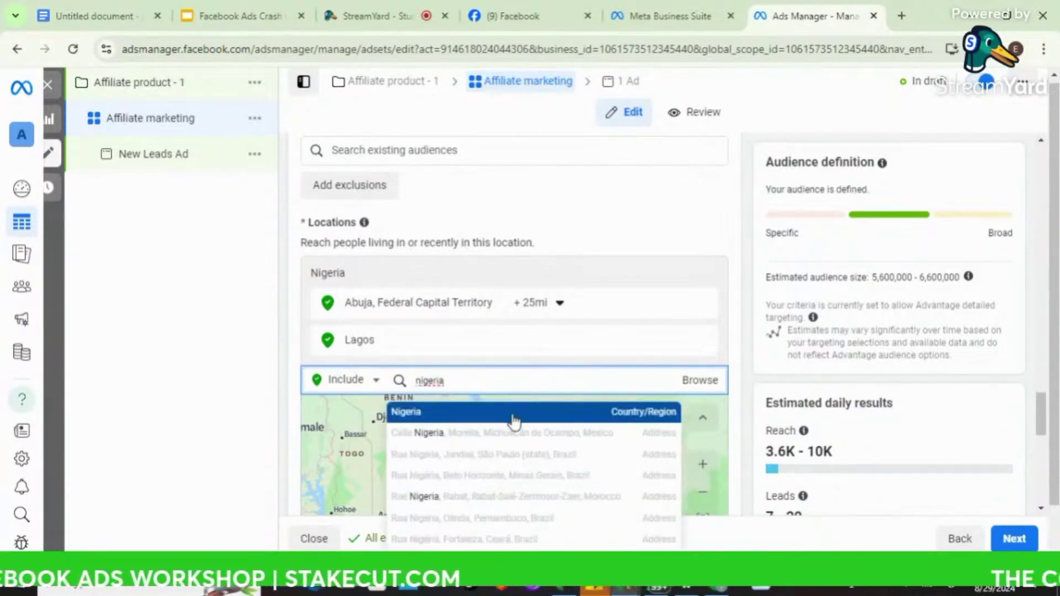
left_click(510, 416)
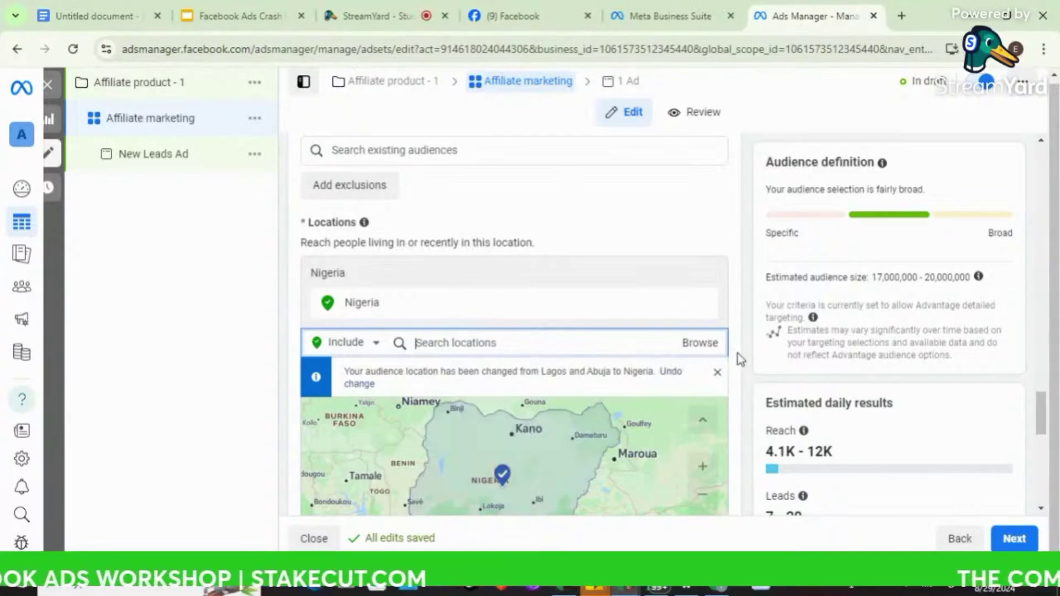
- Examine the bulk location entry options, including the Addresses location type, and leave without adding any locations
scroll(739, 356, "down", 2)
scroll(739, 357, "down", 2)
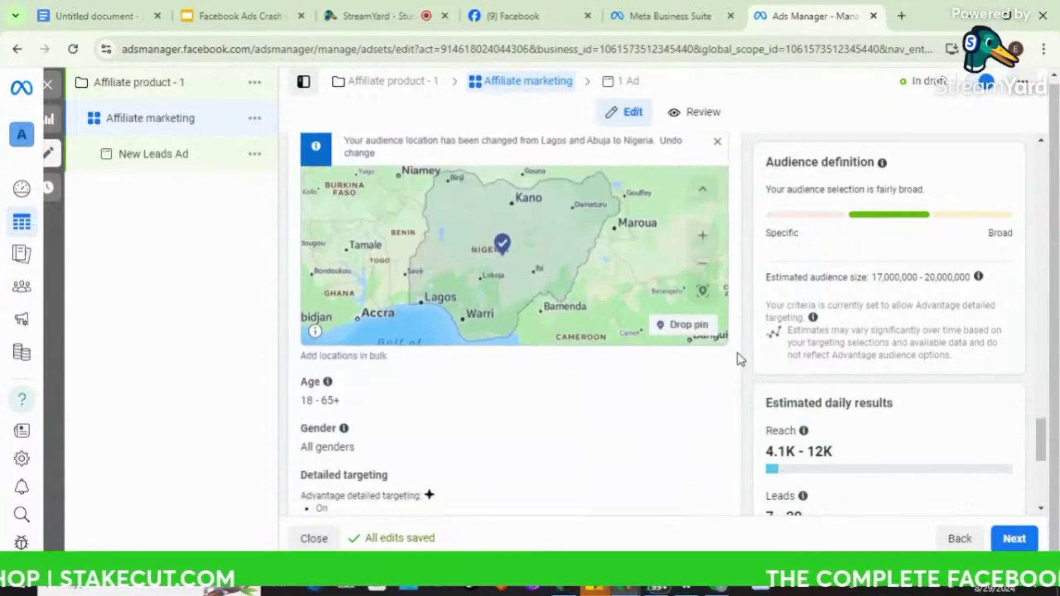
scroll(739, 356, "up", 1)
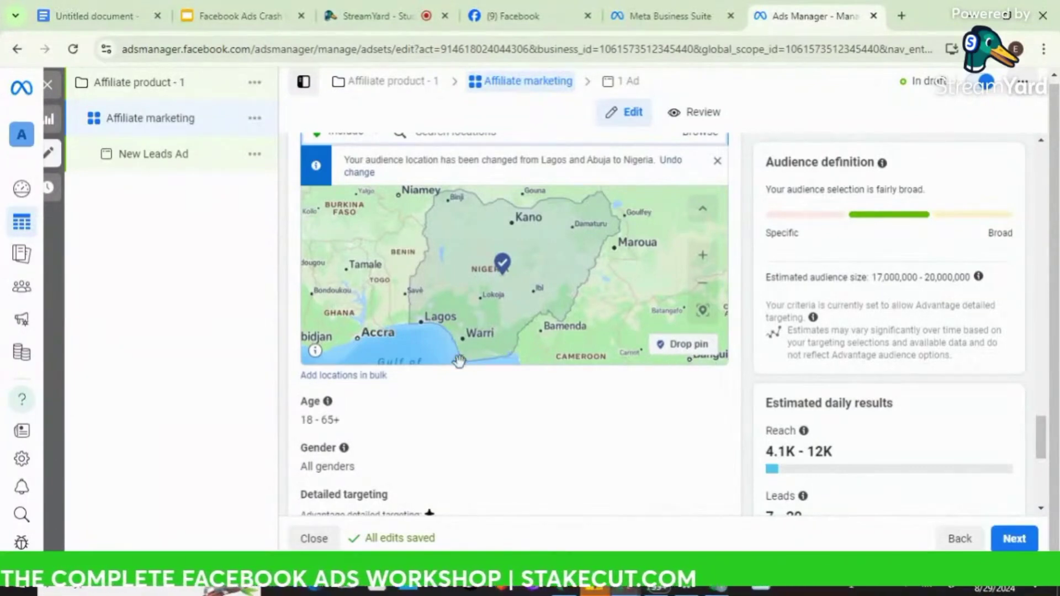
left_click(351, 379)
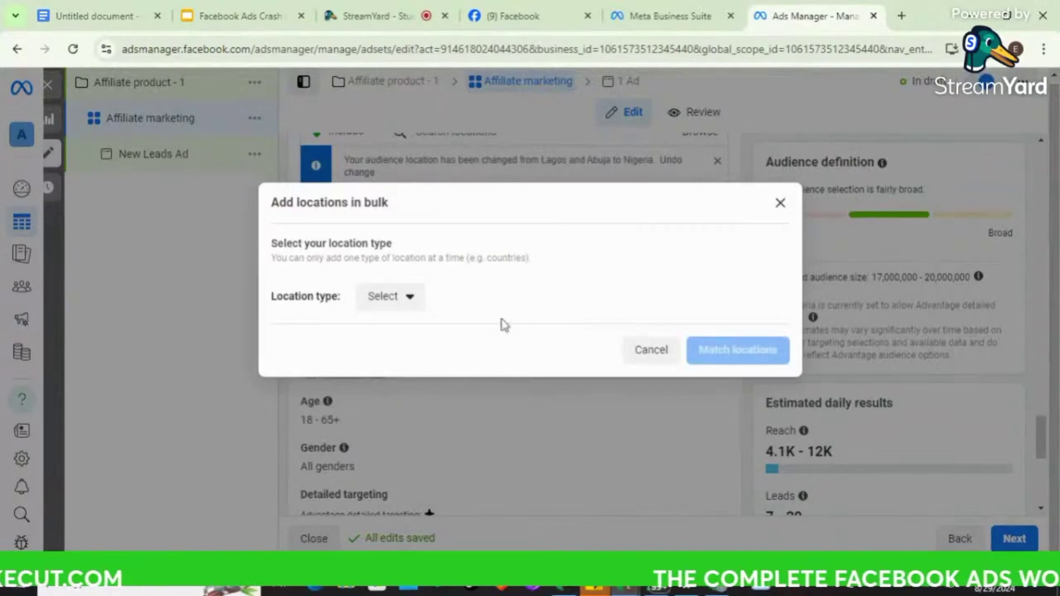
left_click(781, 203)
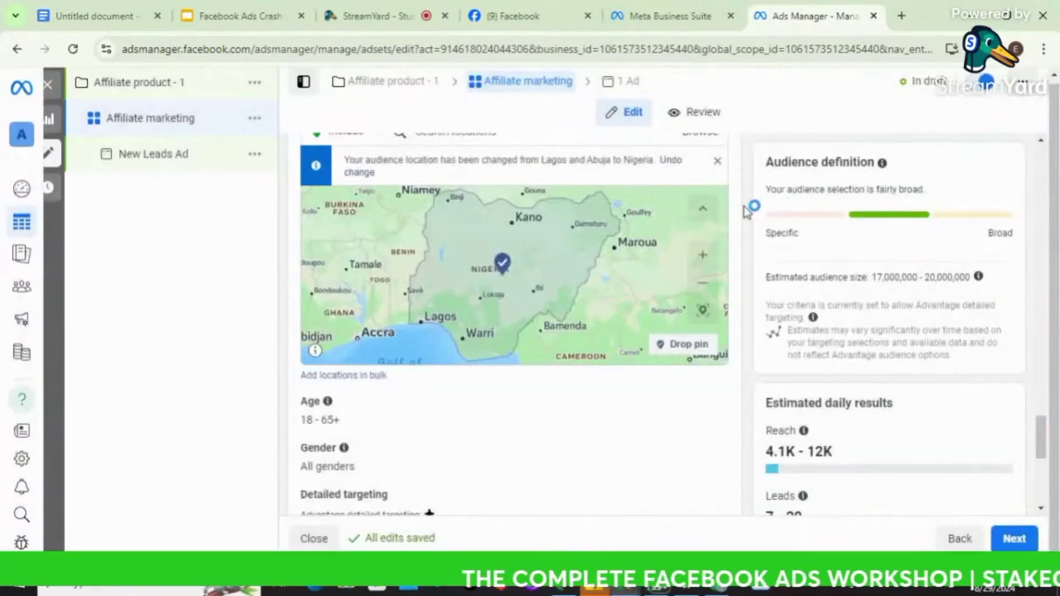
left_click(370, 376)
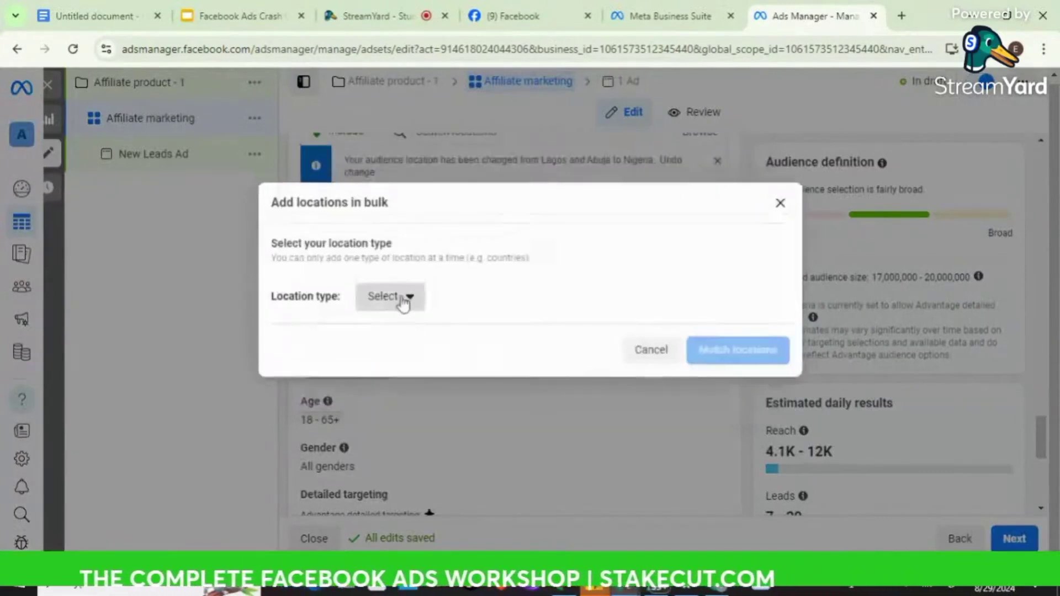
left_click(403, 302)
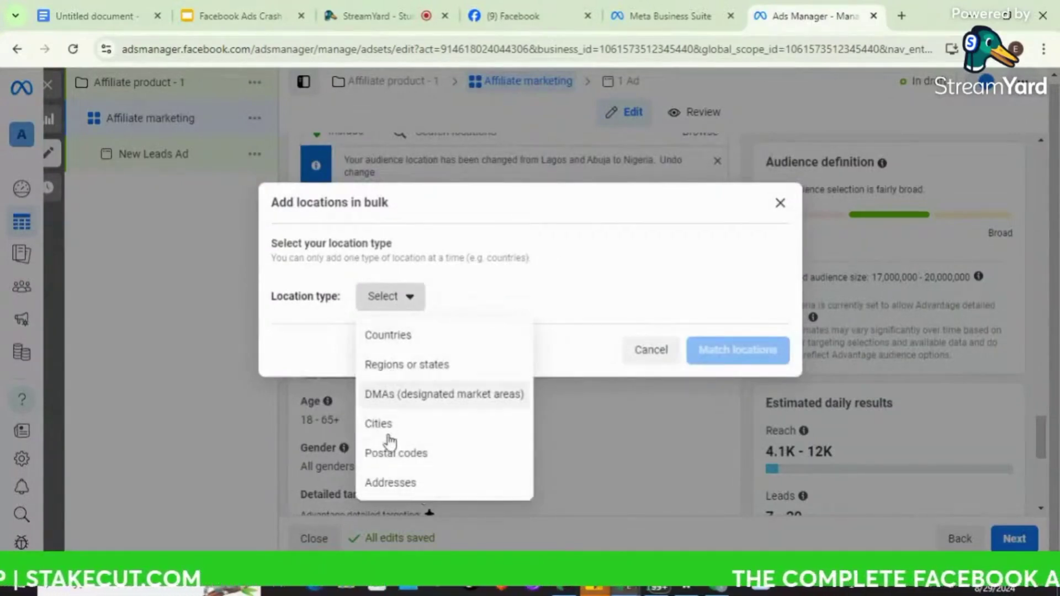
left_click(406, 486)
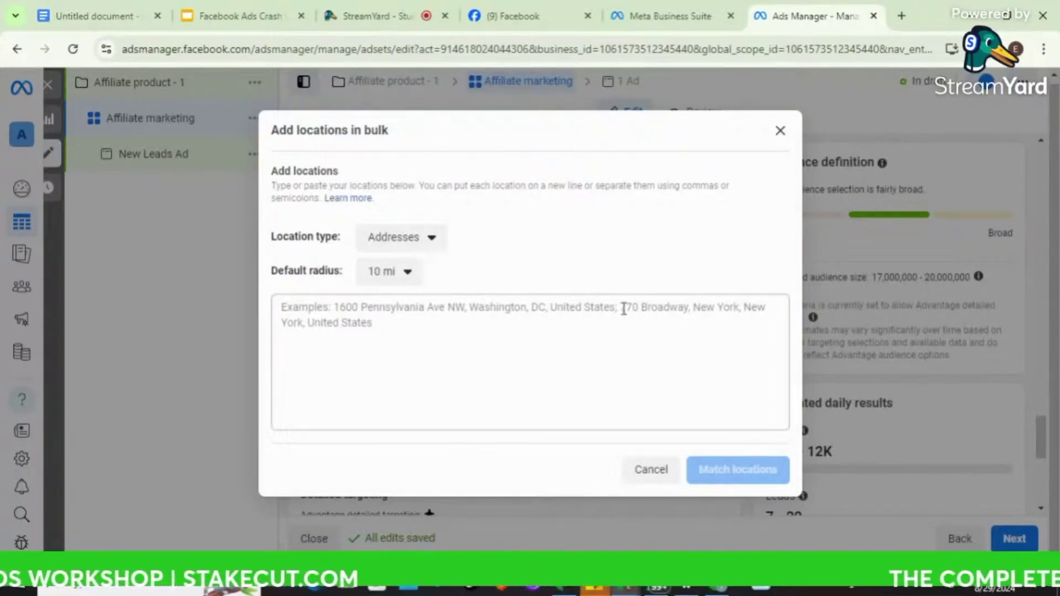
left_click(780, 135)
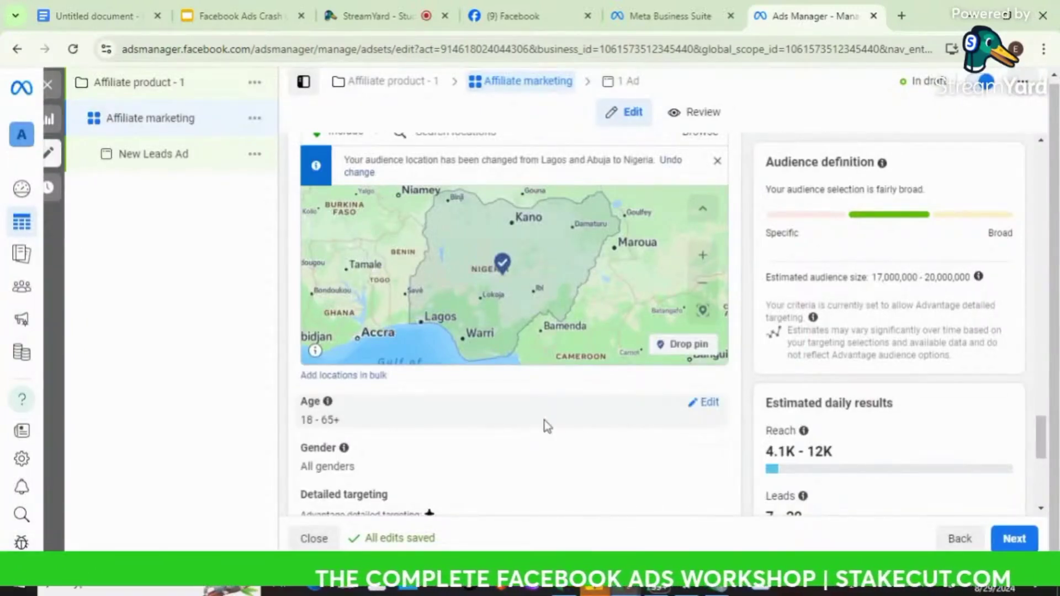
- Edit the audience's age range and set the minimum age to 20
left_click(708, 407)
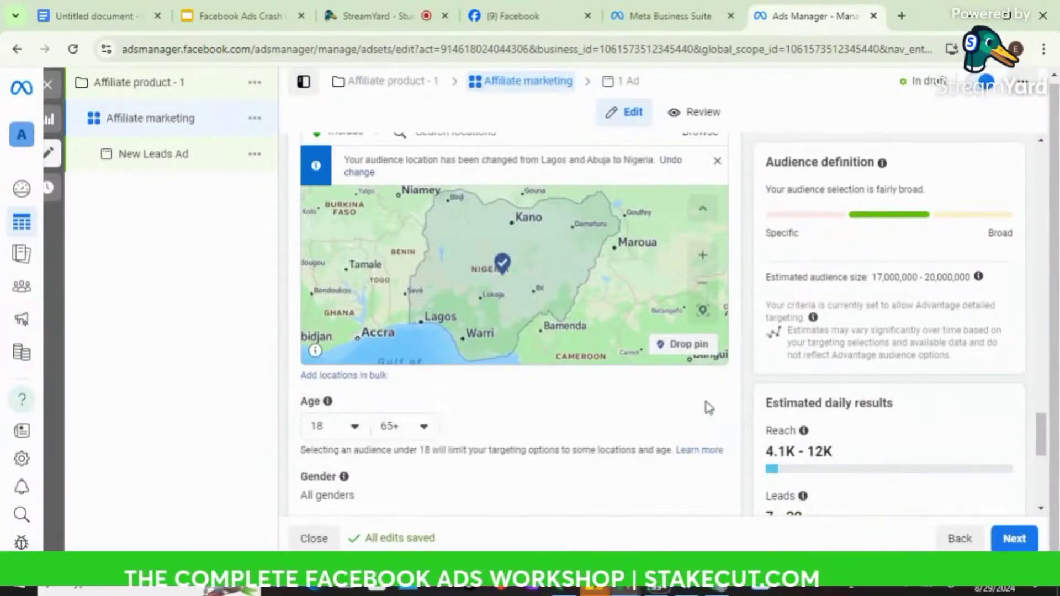
left_click(346, 429)
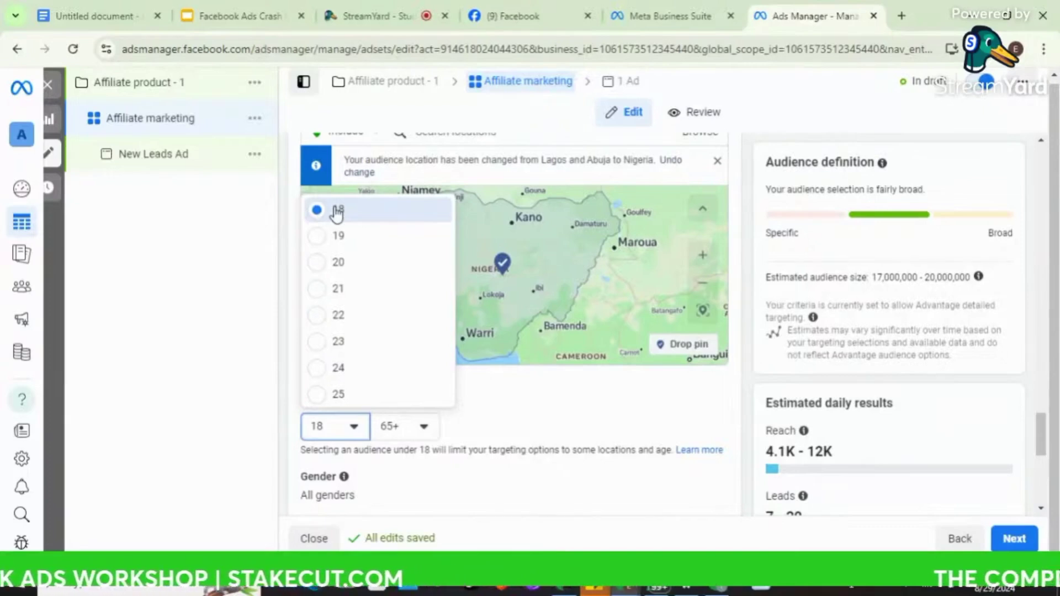
left_click(339, 264)
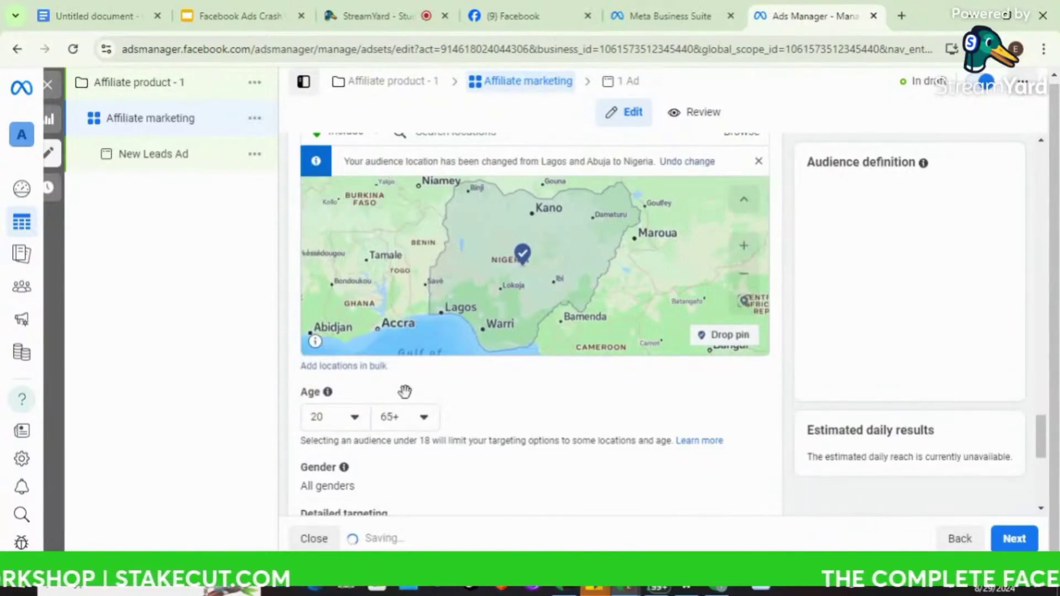
left_click(384, 430)
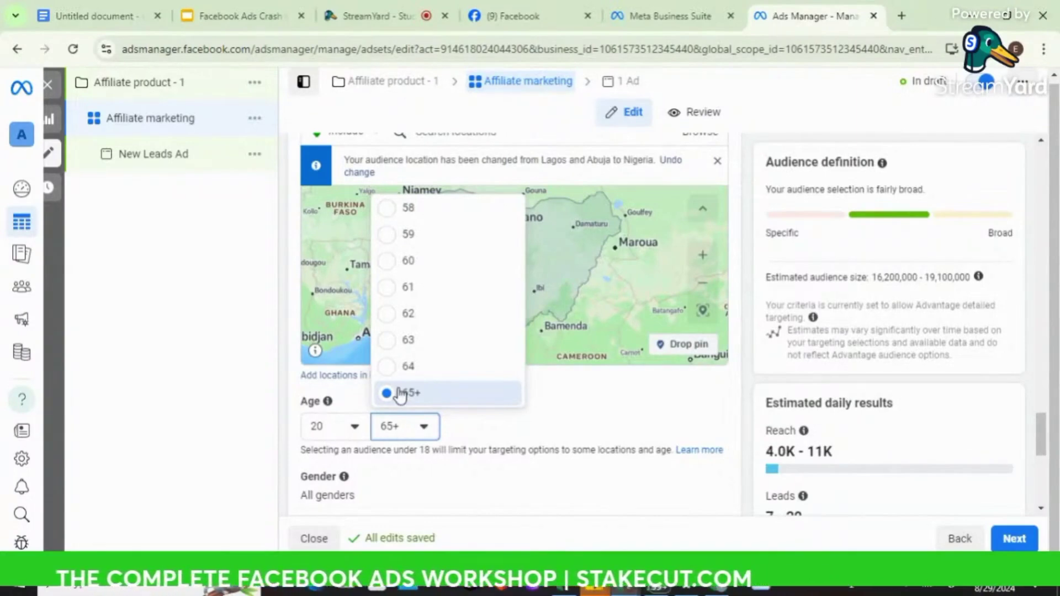
scroll(460, 307, "up", 1)
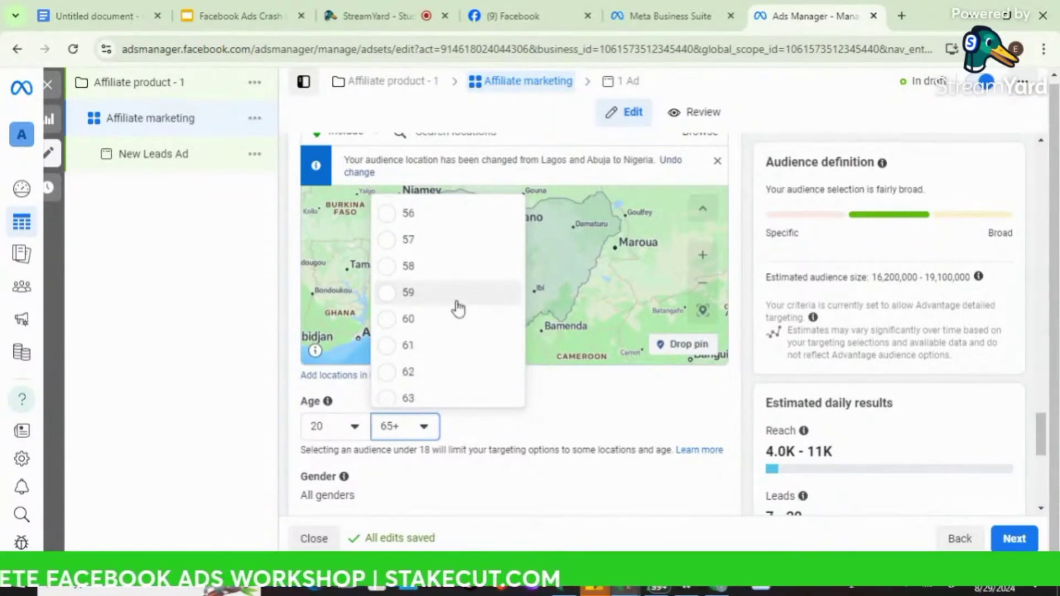
scroll(460, 308, "up", 2)
scroll(459, 310, "up", 3)
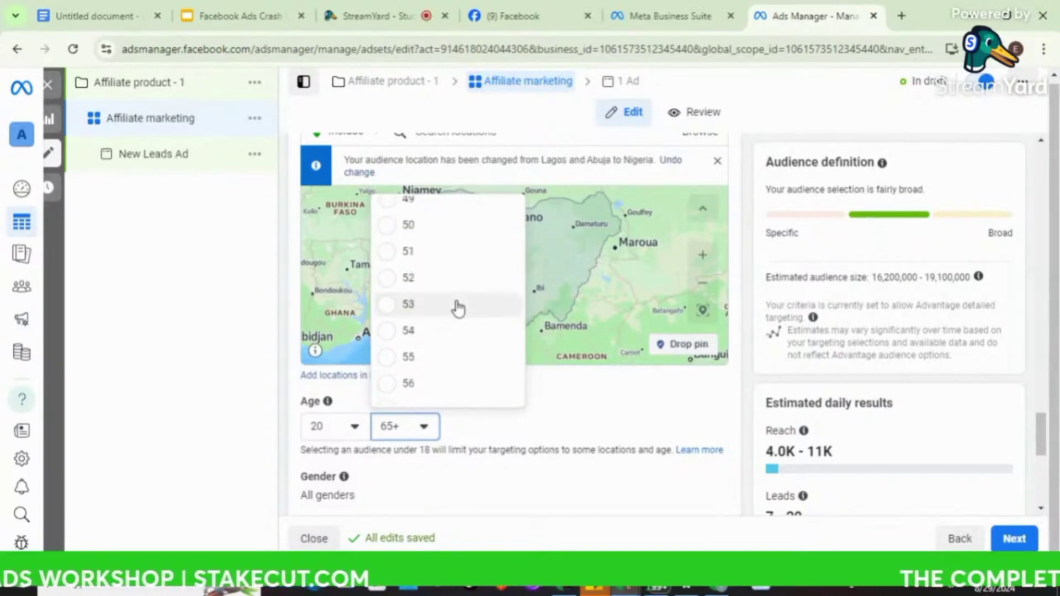
scroll(458, 309, "up", 1)
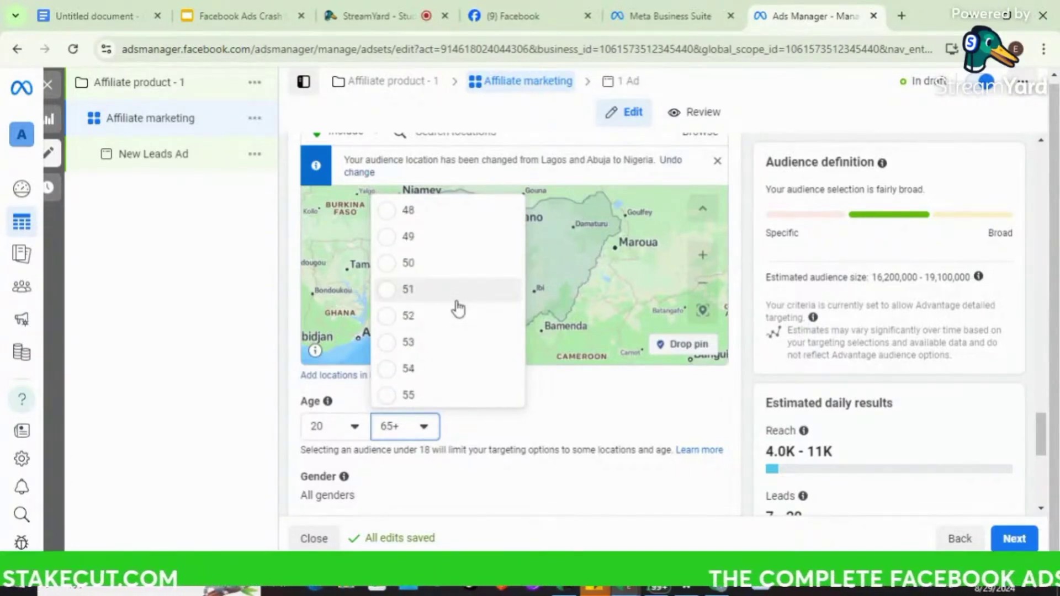
scroll(459, 309, "down", 2)
scroll(458, 309, "down", 1)
scroll(458, 309, "up", 1)
scroll(459, 309, "down", 1)
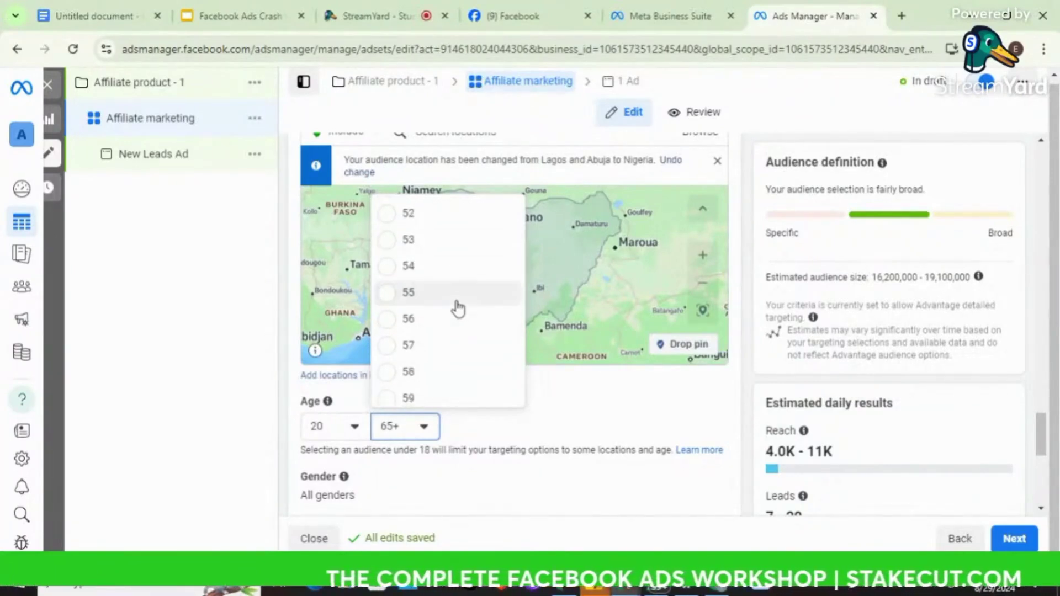
scroll(458, 308, "down", 5)
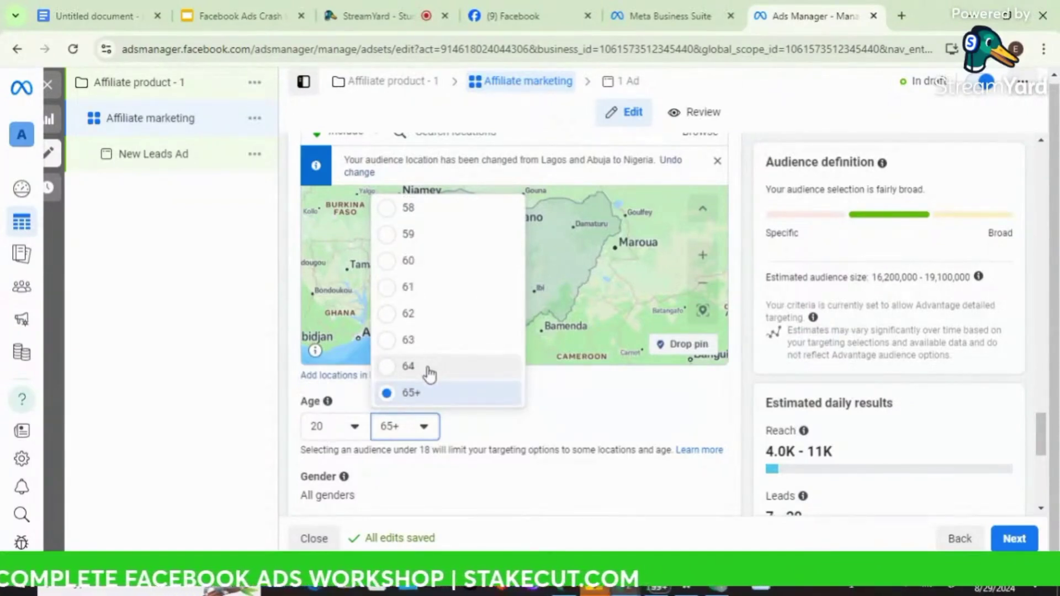
scroll(429, 375, "up", 6)
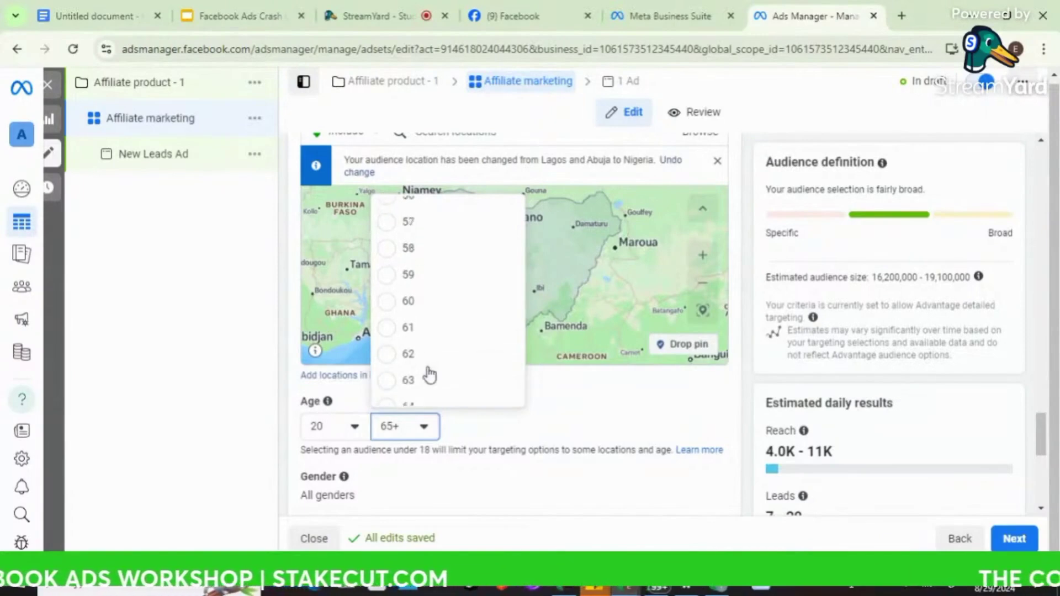
scroll(429, 375, "up", 4)
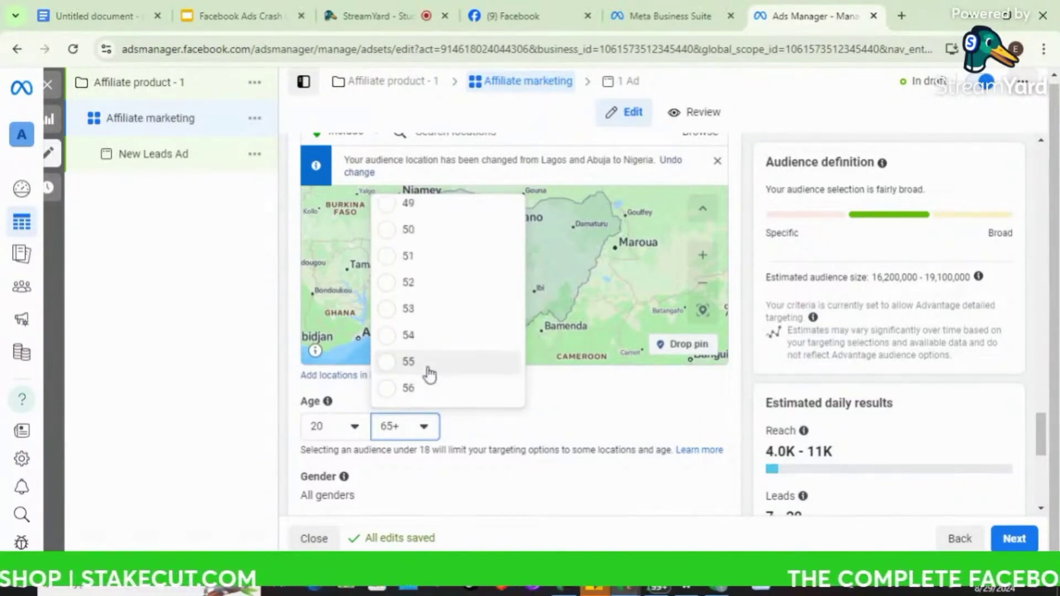
scroll(430, 375, "up", 4)
scroll(430, 375, "up", 5)
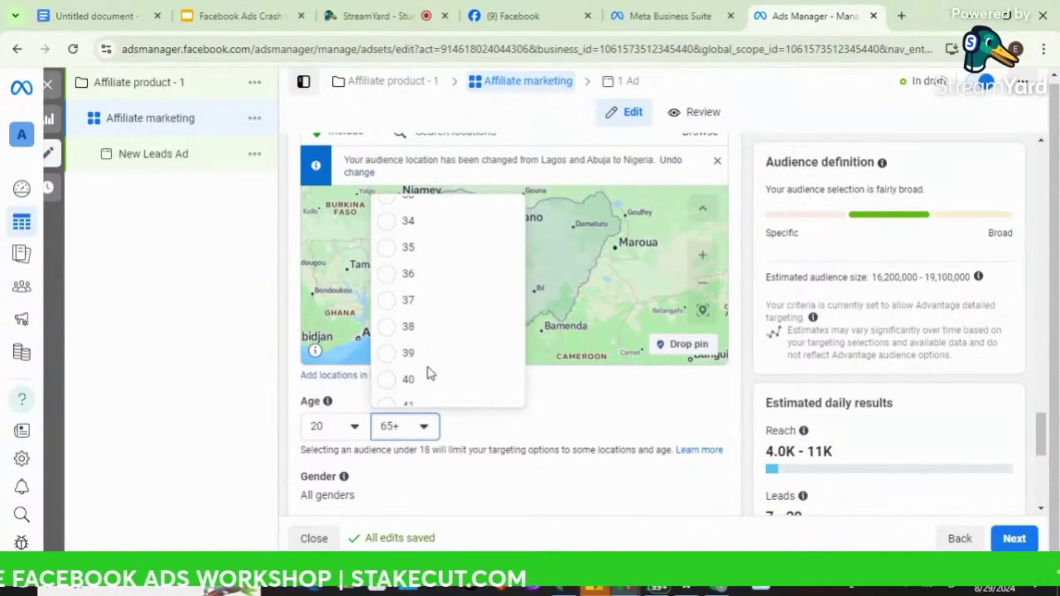
scroll(429, 352, "down", 3)
scroll(429, 352, "down", 1)
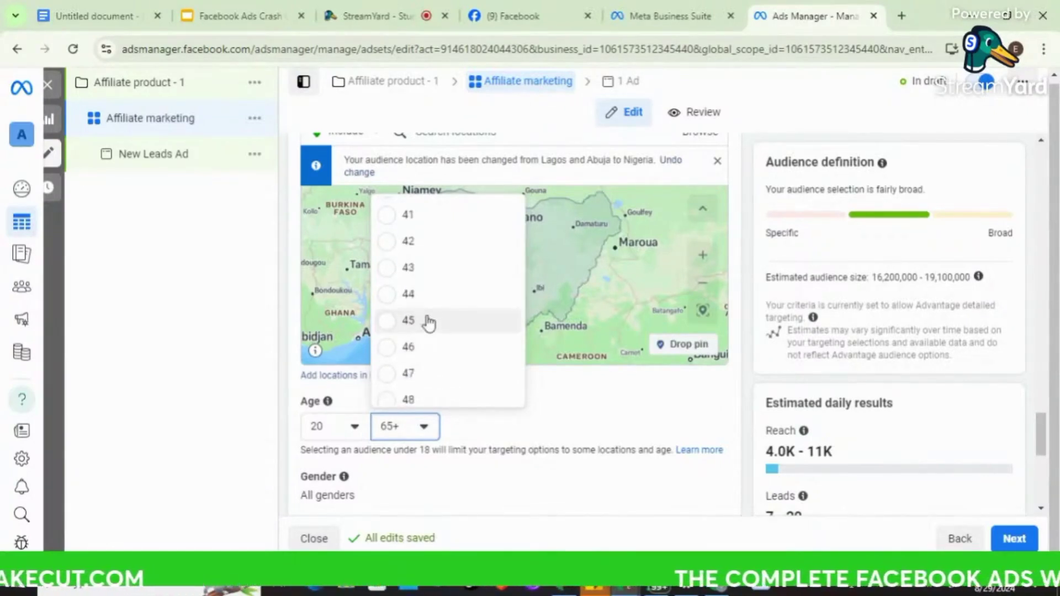
scroll(429, 323, "down", 1)
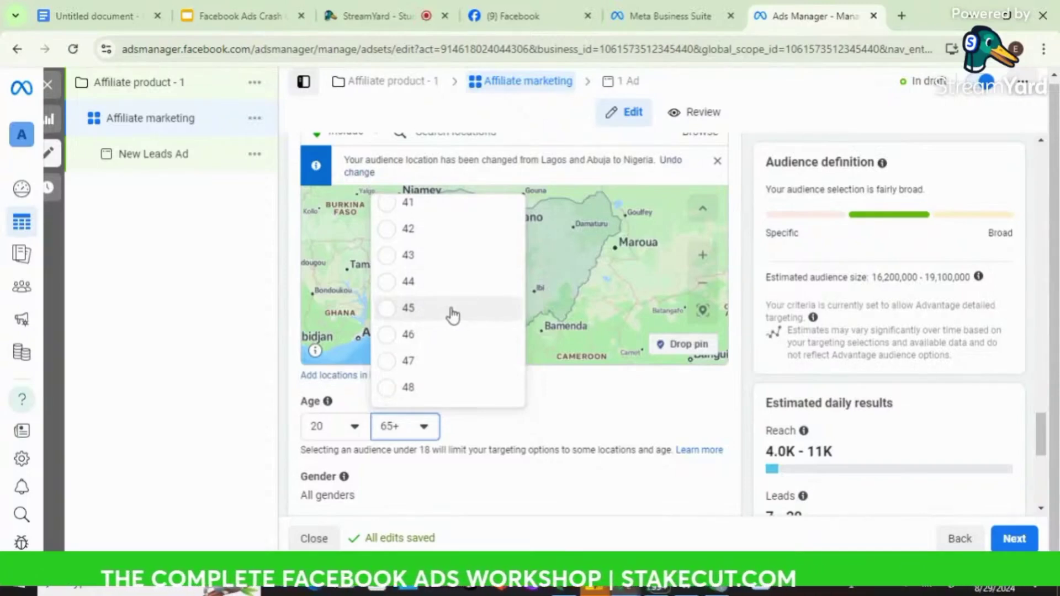
left_click(606, 406)
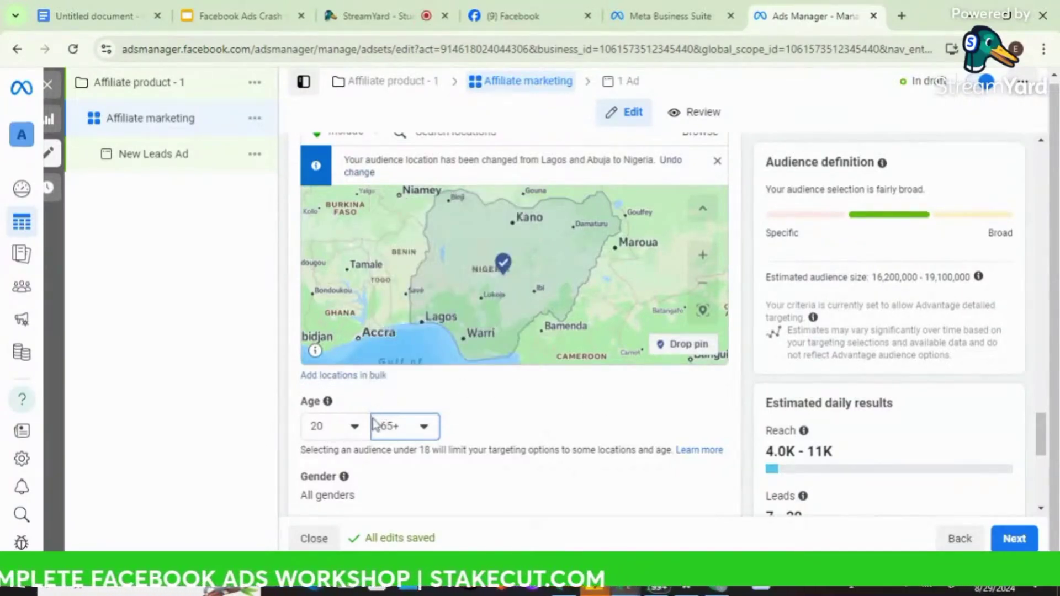
- Set the maximum age of the ad set's audience to 40
left_click(412, 432)
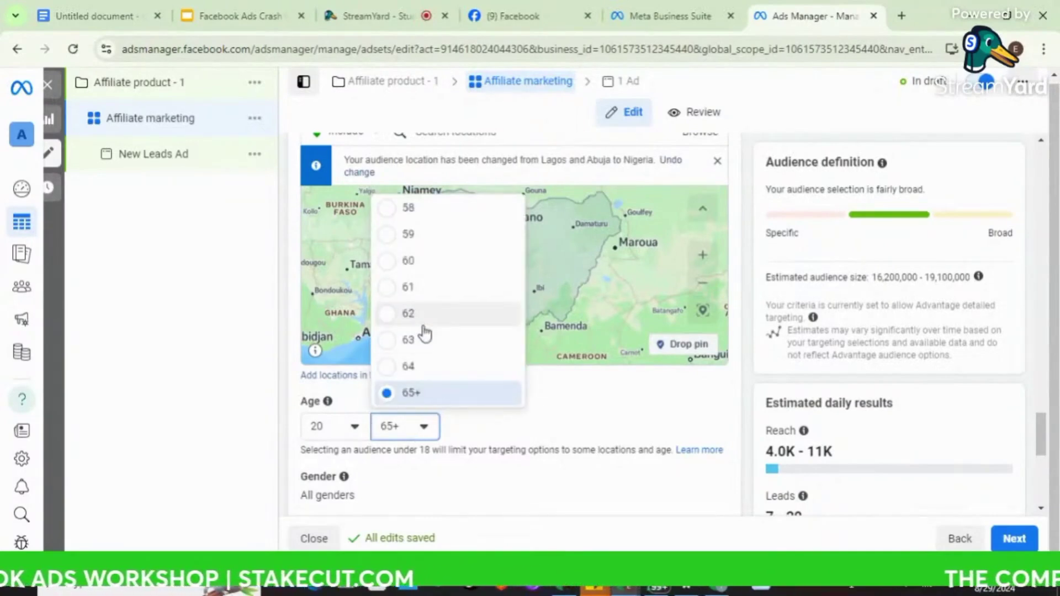
scroll(423, 330, "up", 5)
scroll(424, 332, "up", 6)
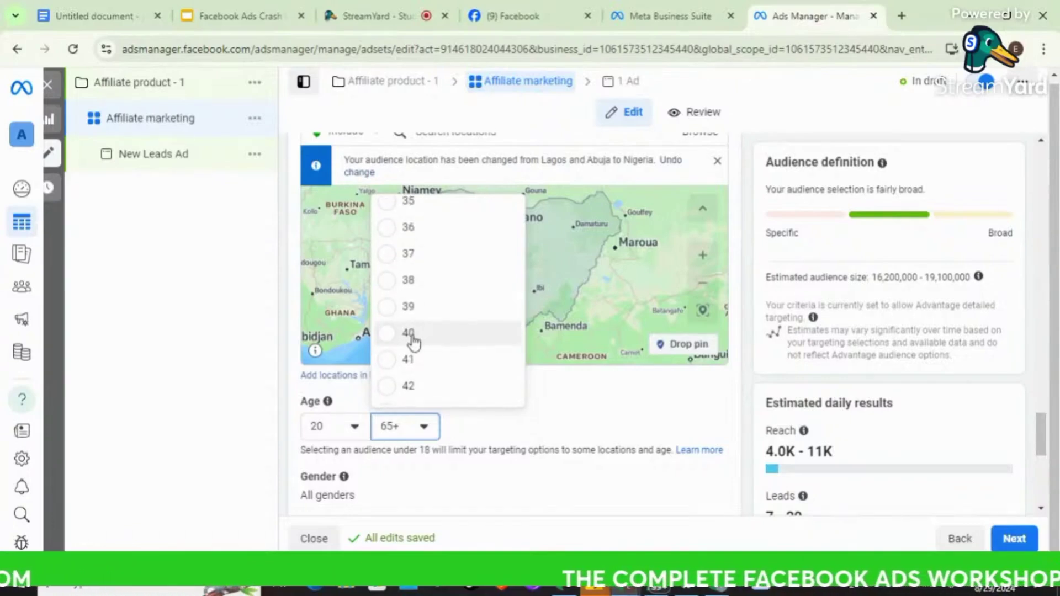
left_click(409, 334)
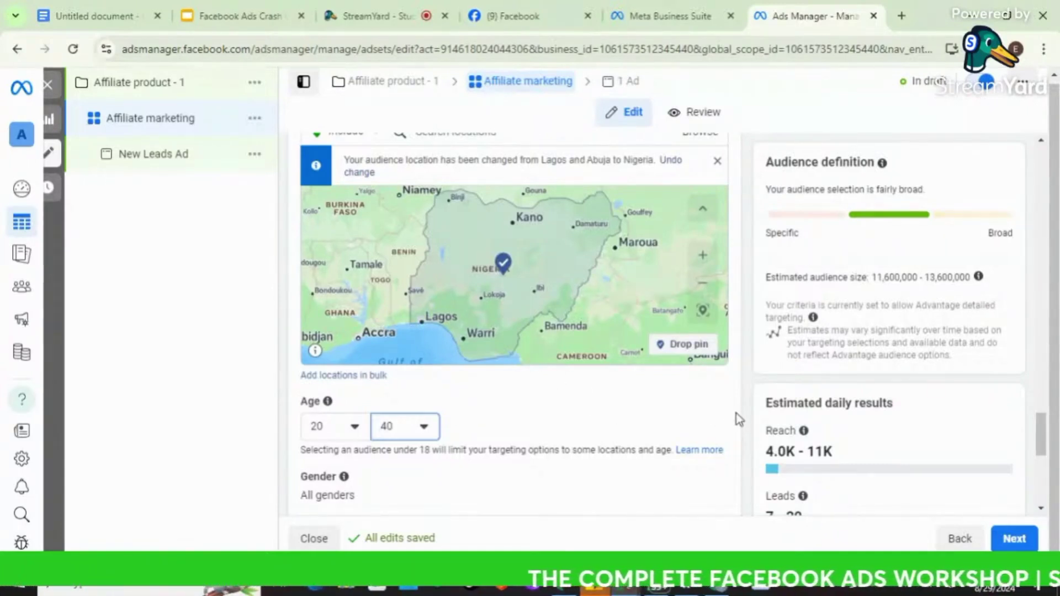
left_click(754, 407)
- Open the audience's gender setting for editing
scroll(754, 406, "down", 2)
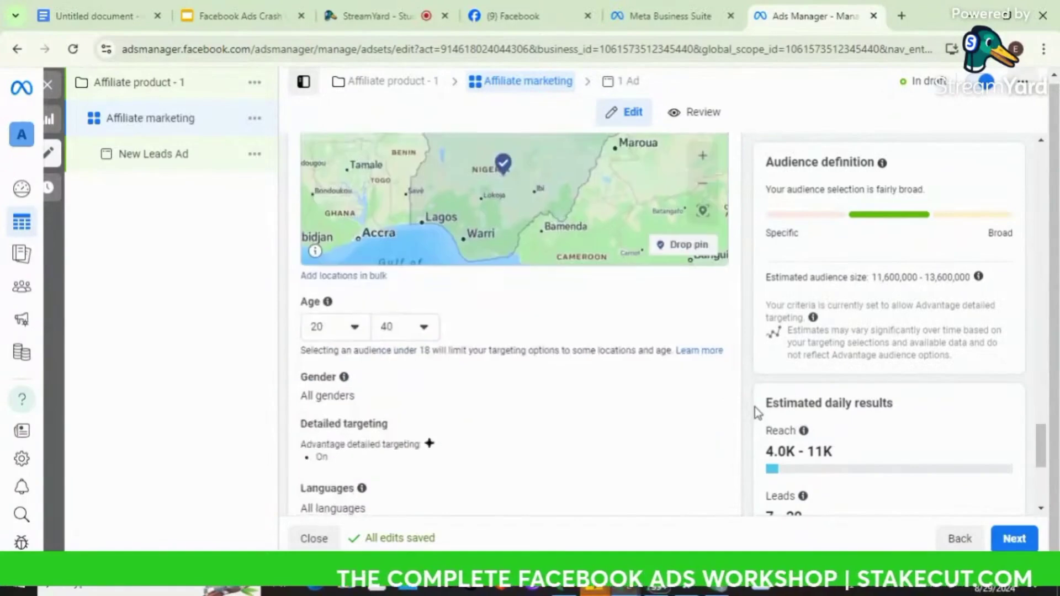
mouse_move(535, 385)
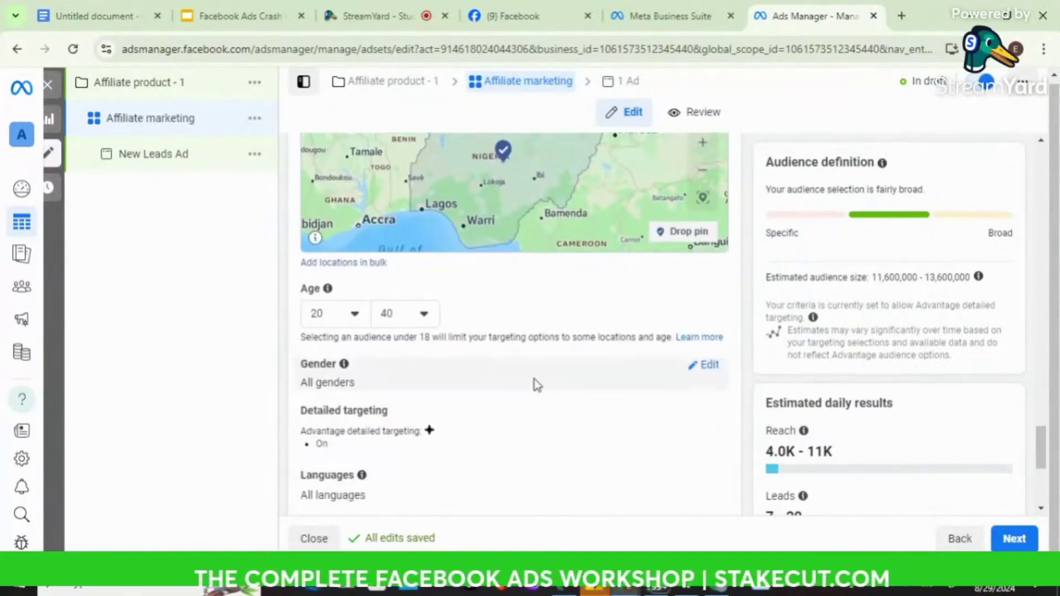
left_click(711, 366)
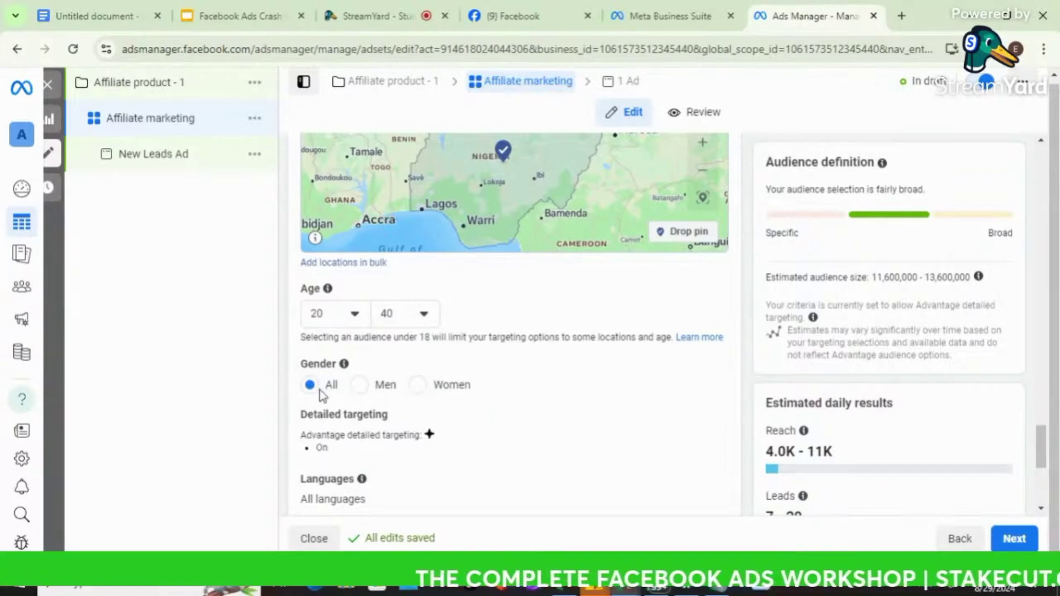
- Open detailed targeting for editing and turn off Advantage detailed targeting, which reaches people beyond the selections
scroll(491, 432, "down", 1)
scroll(493, 435, "down", 2)
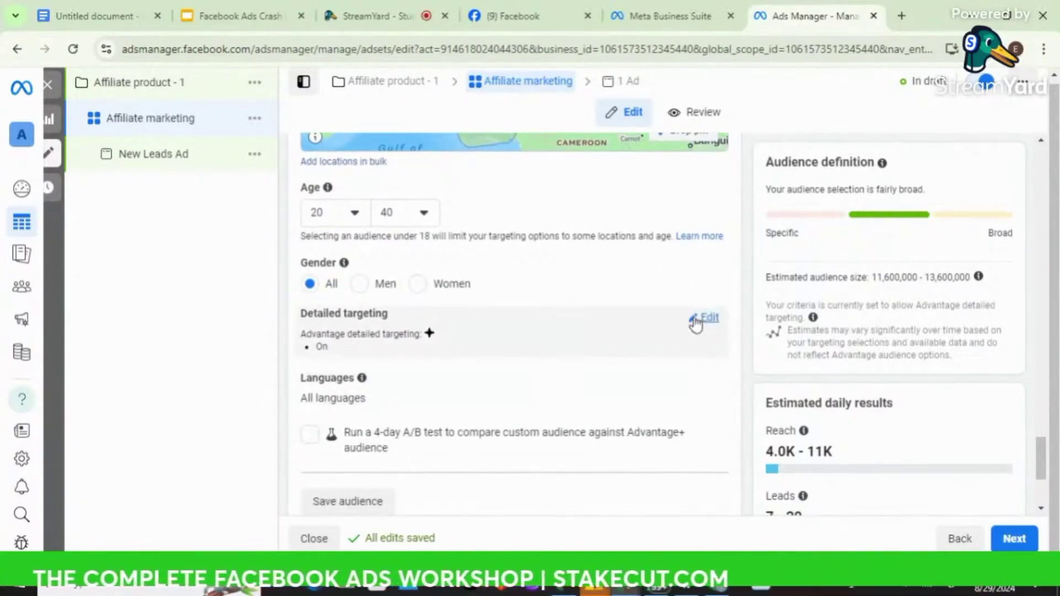
left_click(709, 323)
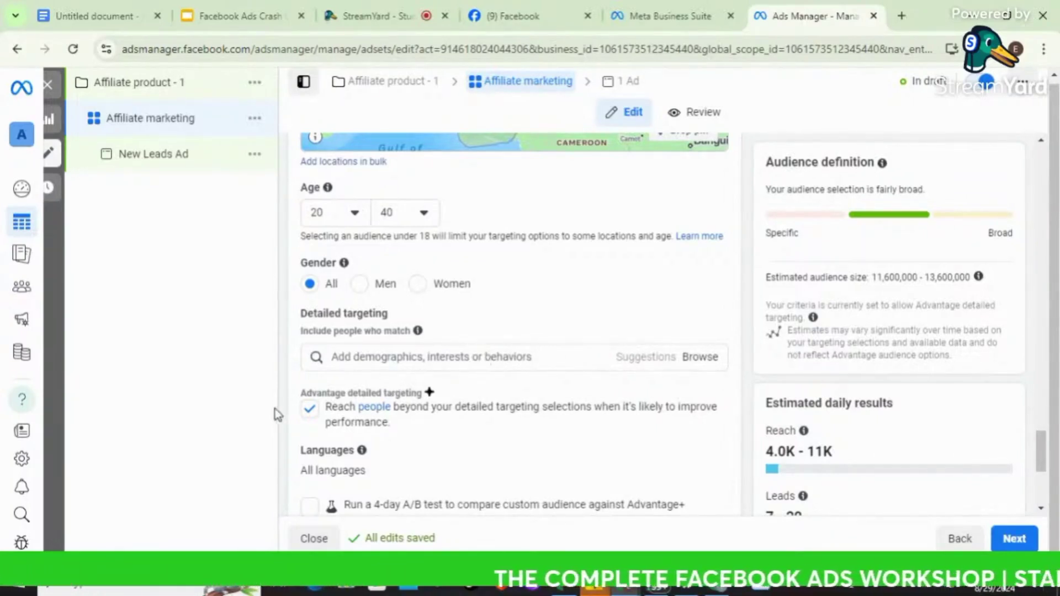
left_click(310, 410)
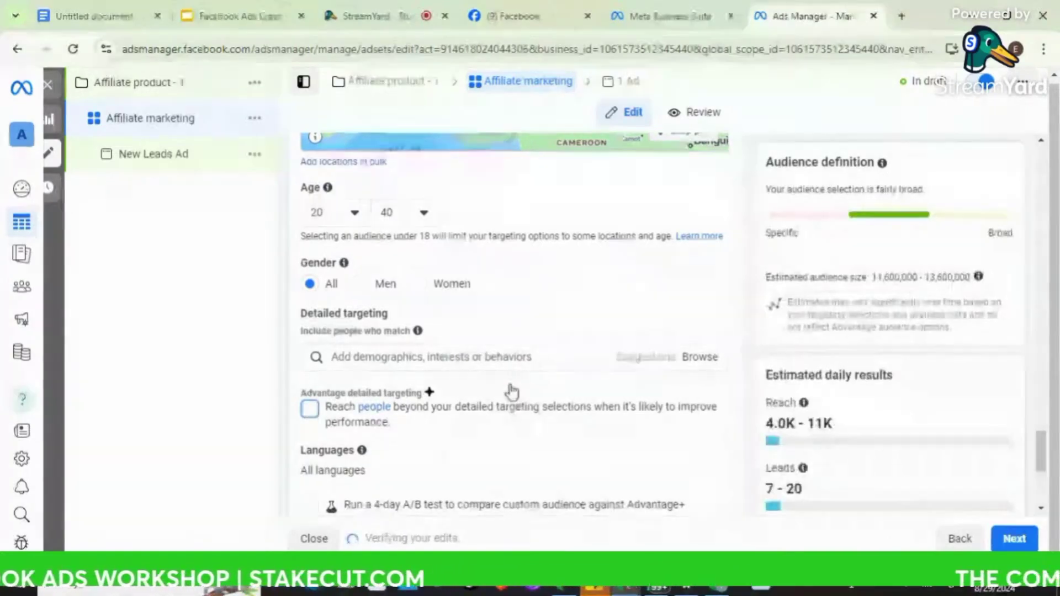
- Search the detailed targeting options for "robert kiyos"
scroll(484, 421, "down", 3)
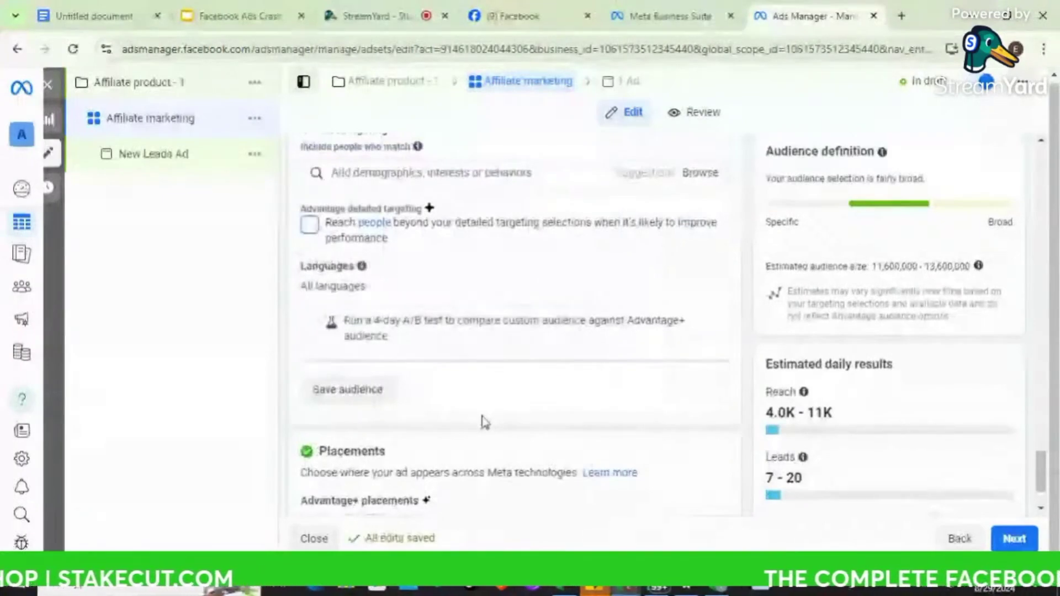
scroll(484, 422, "up", 2)
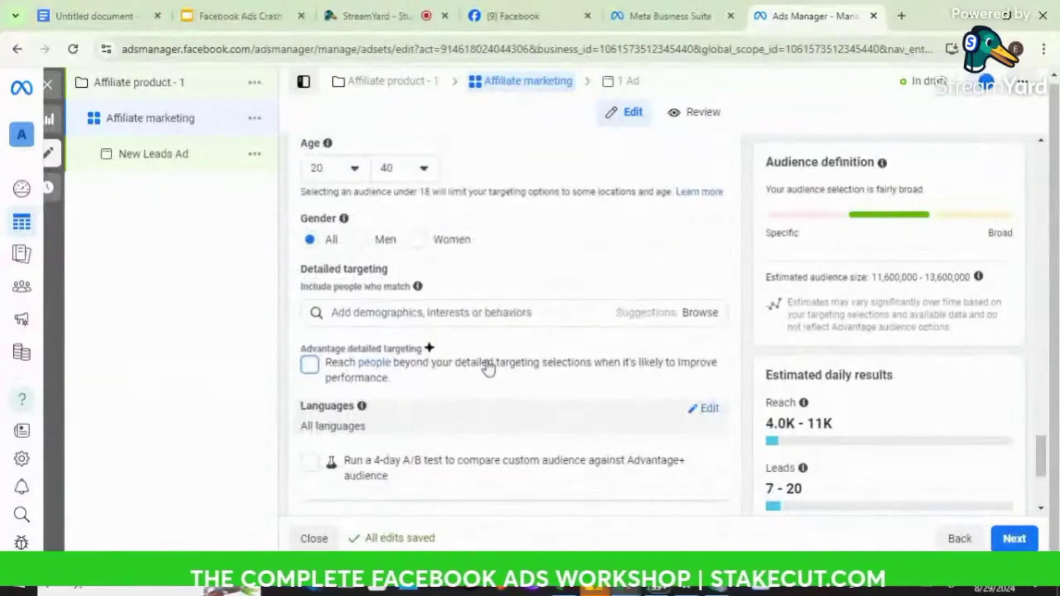
left_click(488, 313)
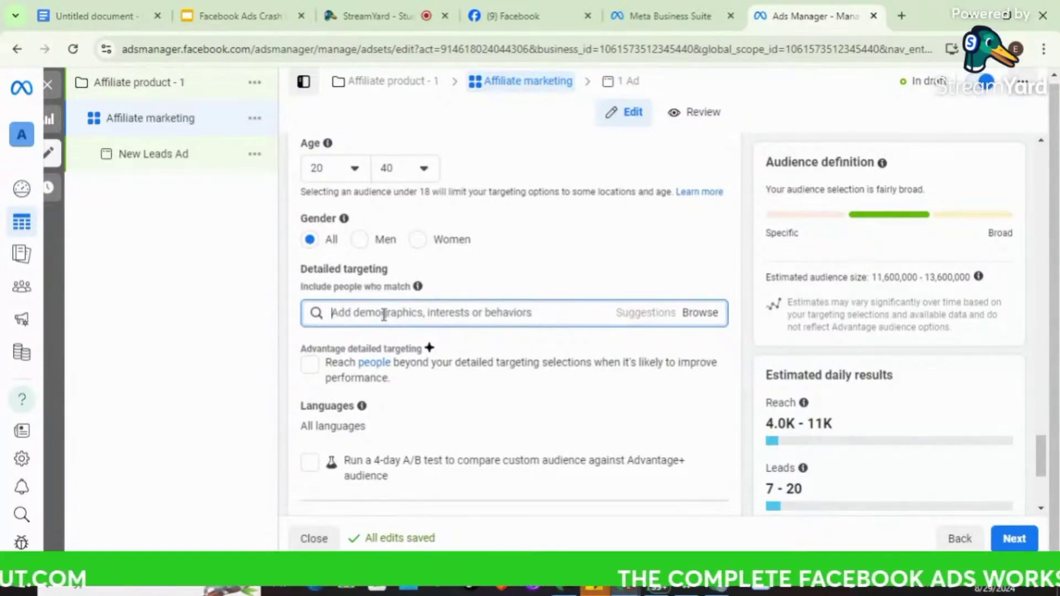
type("rob")
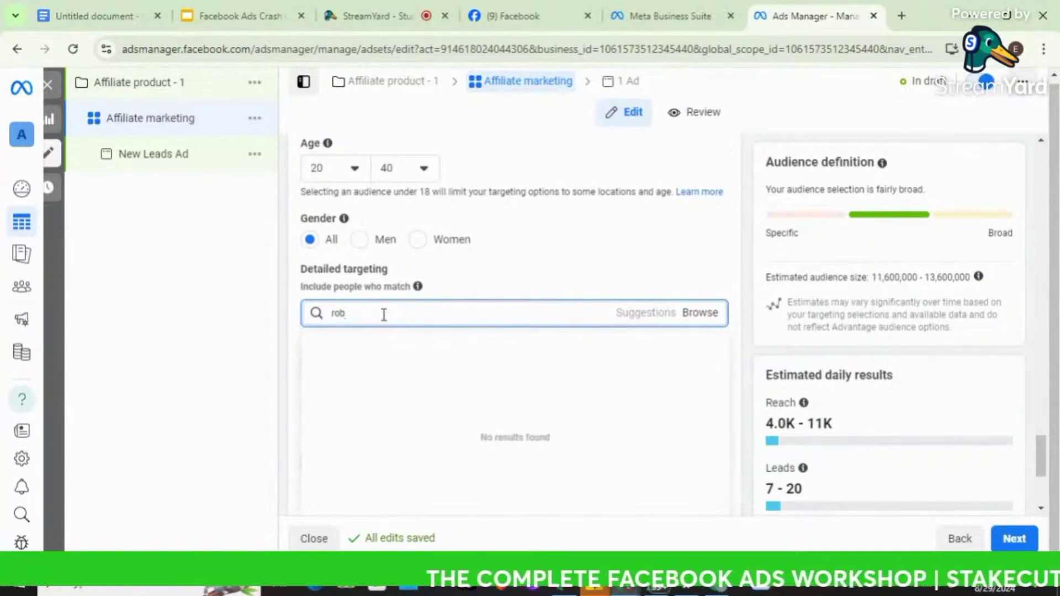
type("ert h")
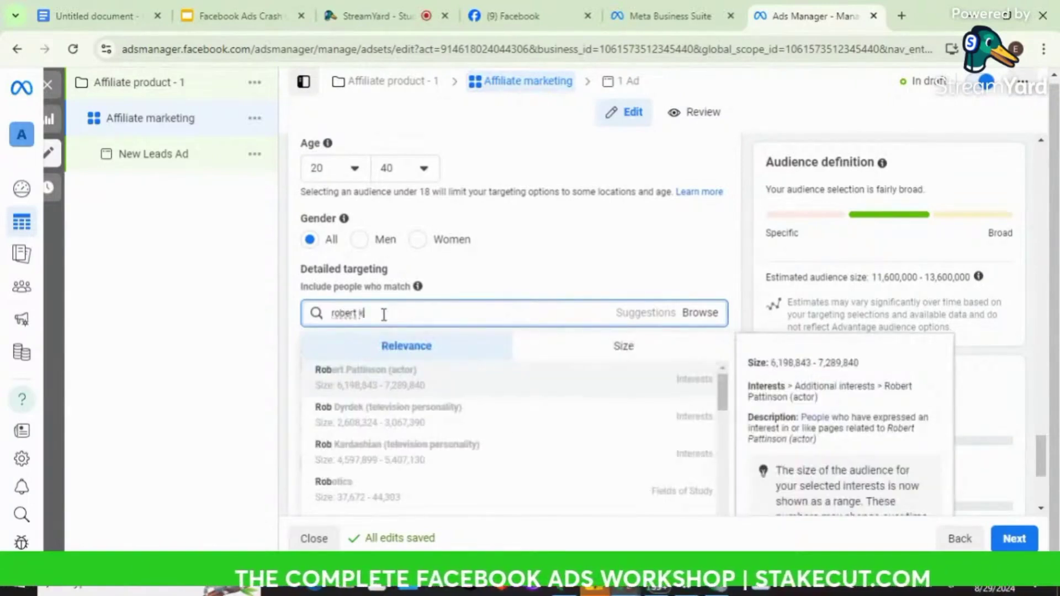
type("iyos")
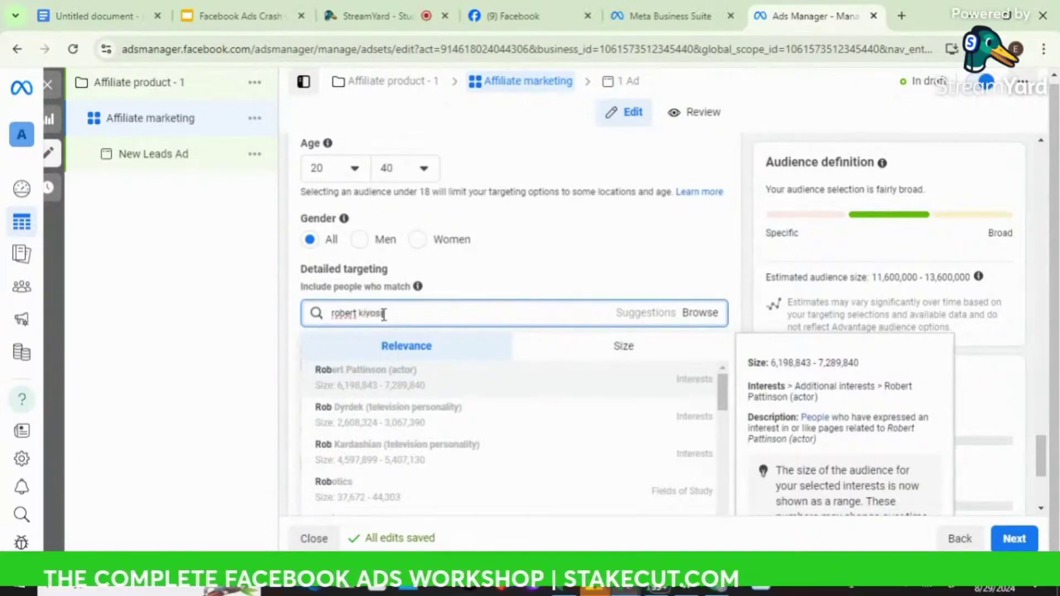
type("ki")
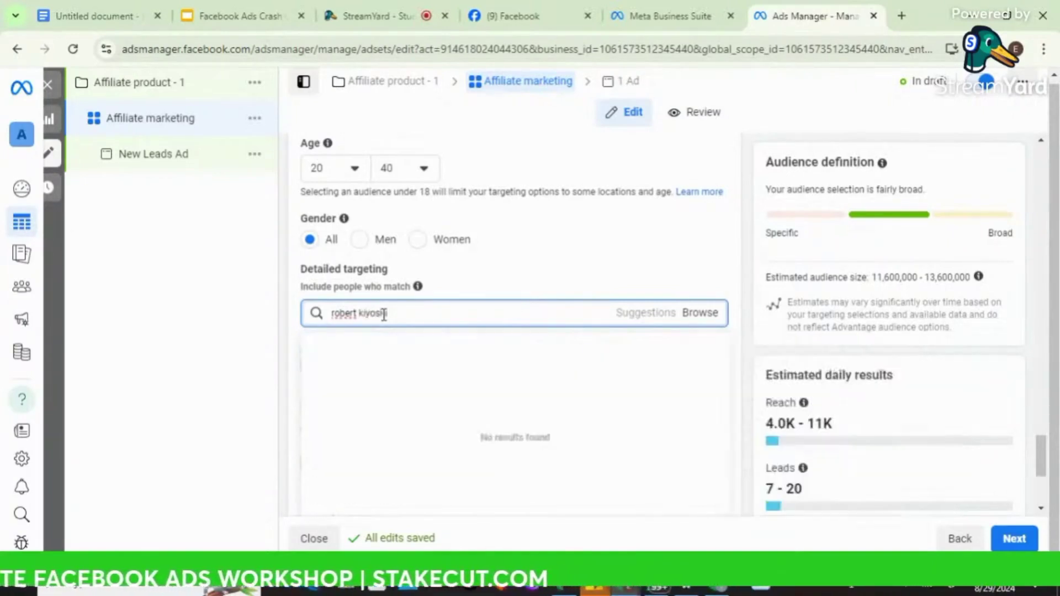
key("BackSpace")
key("BackSpace")
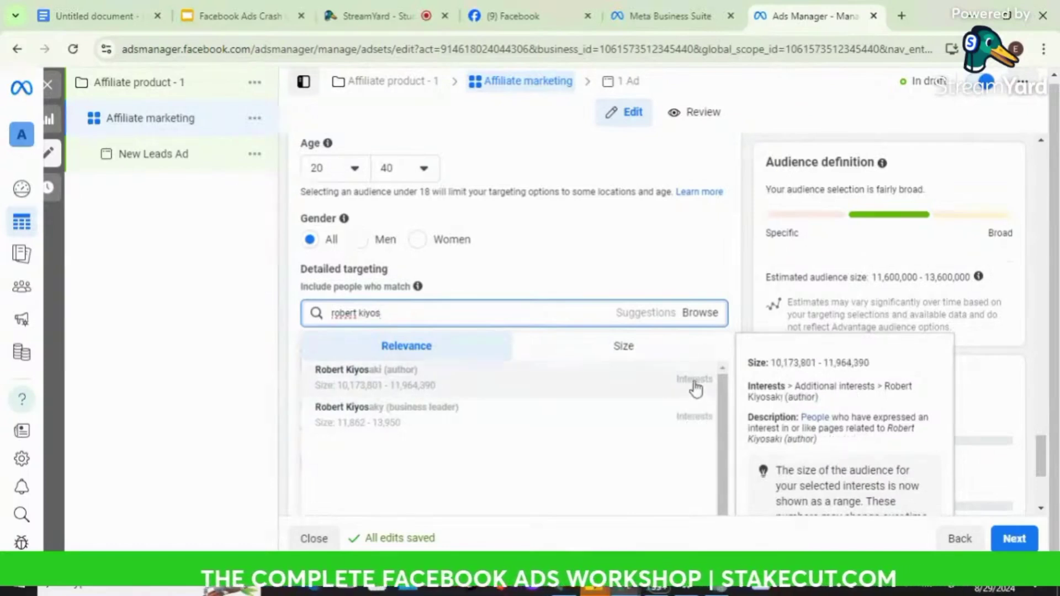
- Search detailed targeting for "affiliate marketing" instead and add the interest Affiliate marketing (marketing)
triple_click(415, 317)
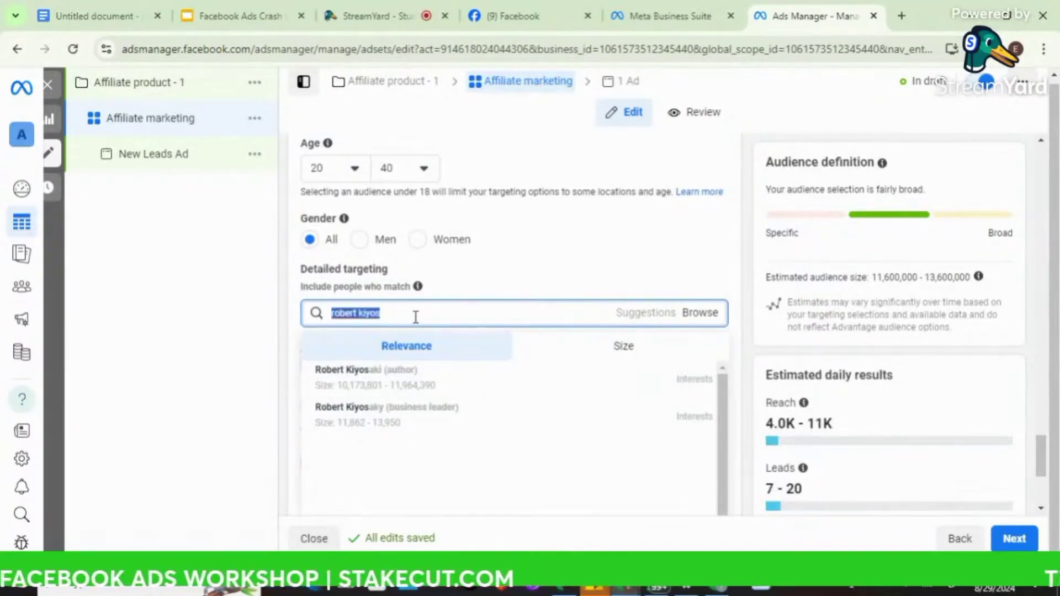
type("affiliate marketing")
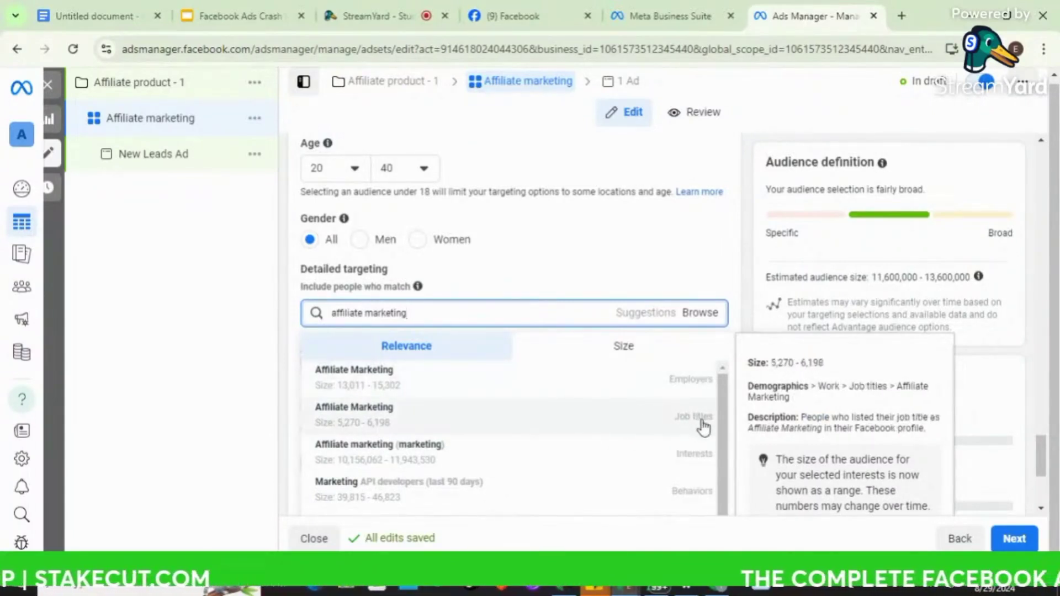
left_click(618, 450)
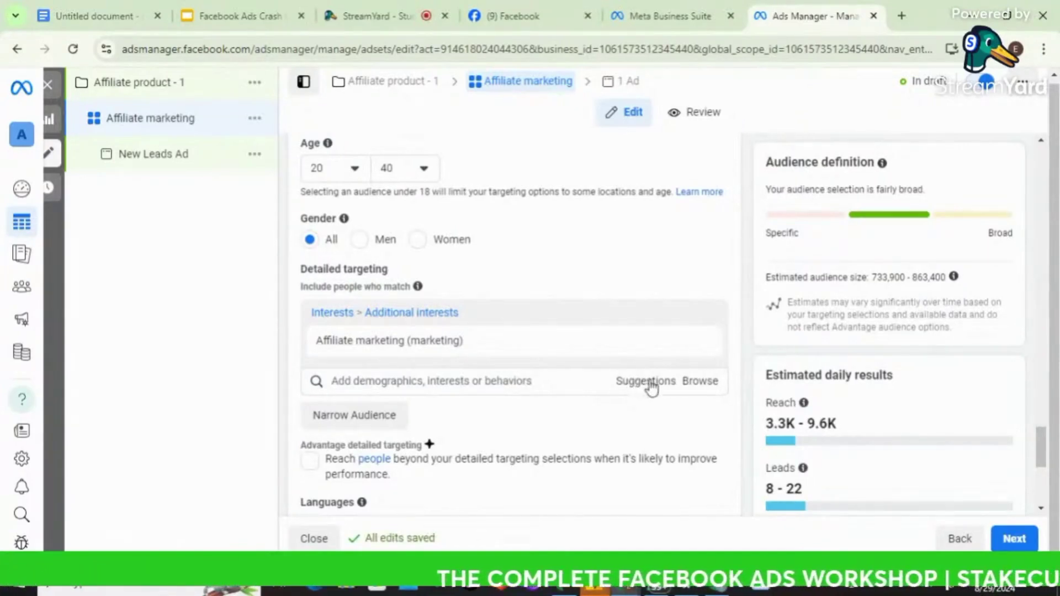
- Examine the suggested detailed targeting options related to affiliate marketing, close the list, and check the audience definition's estimated size
left_click(650, 382)
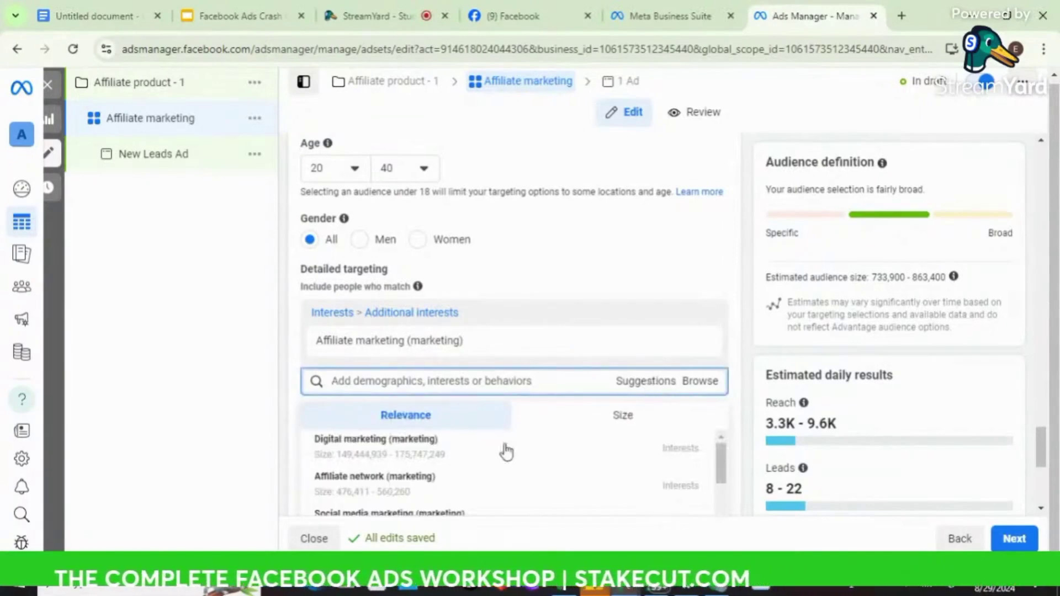
scroll(420, 493, "down", 1)
scroll(421, 494, "up", 1)
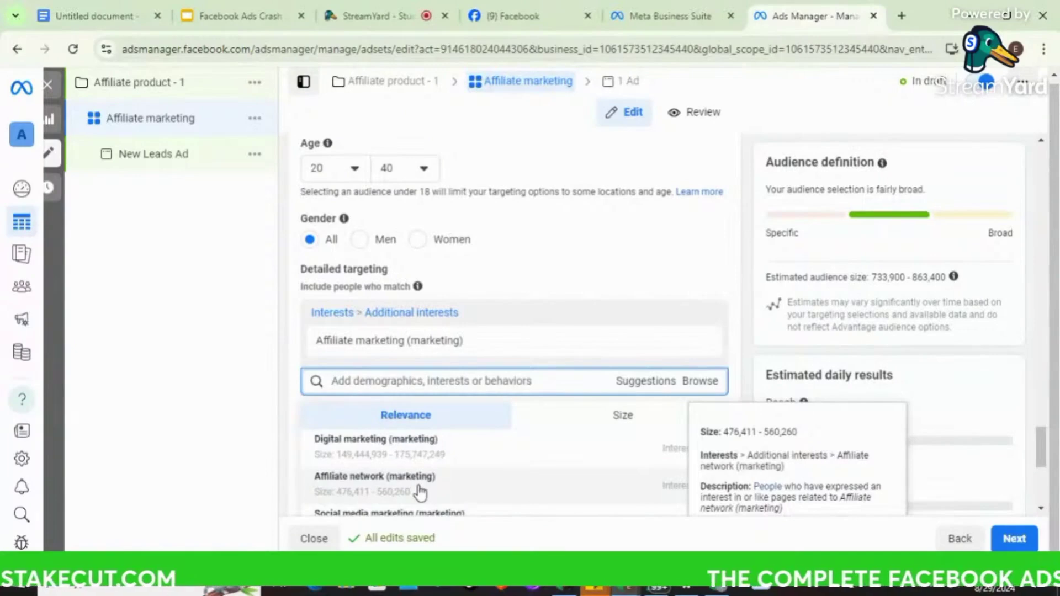
scroll(421, 491, "up", 1)
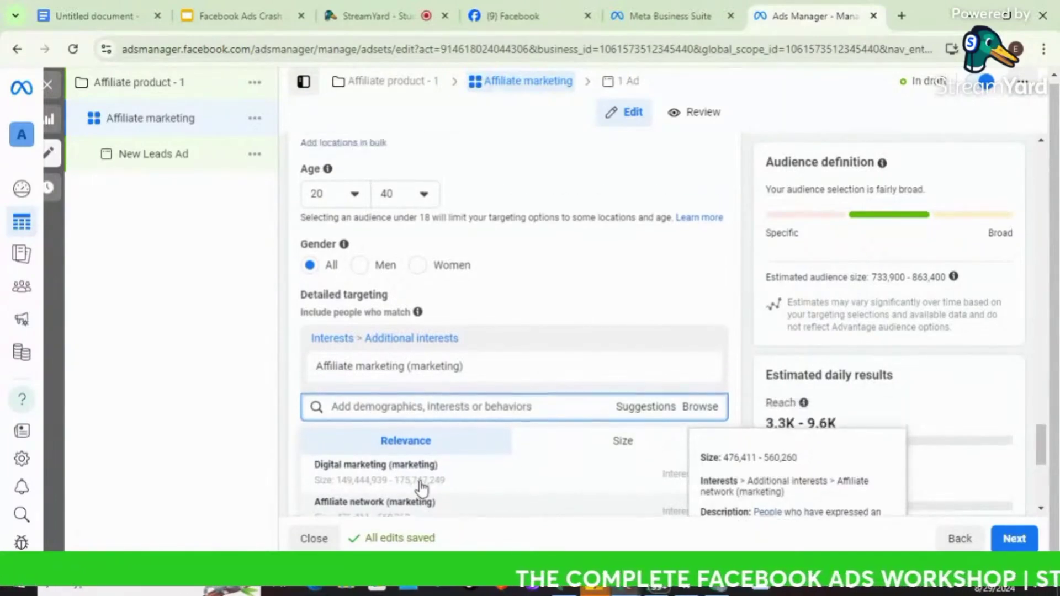
scroll(422, 489, "down", 1)
scroll(422, 489, "down", 2)
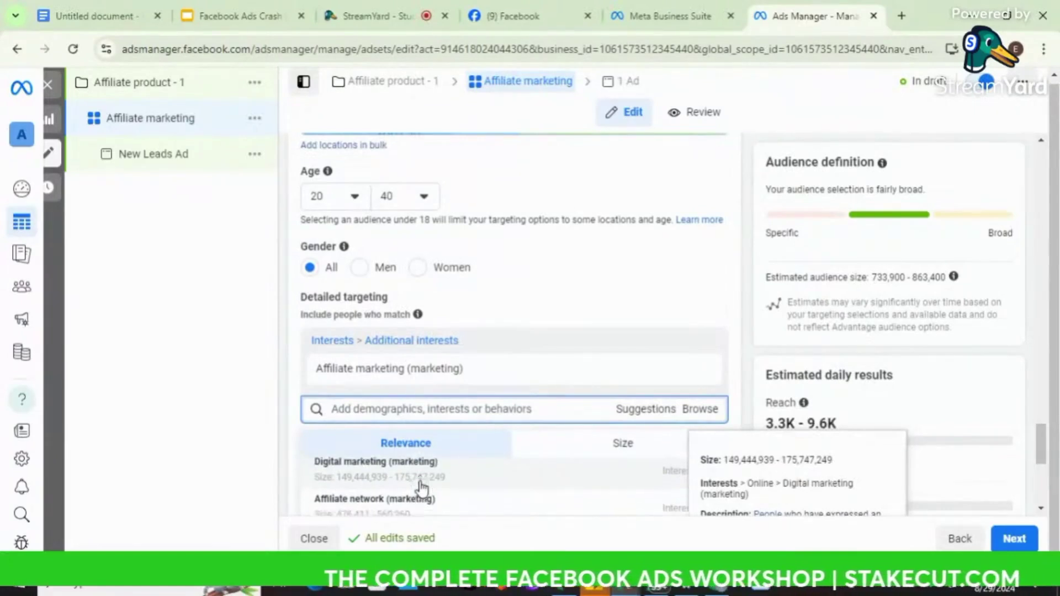
scroll(422, 488, "down", 3)
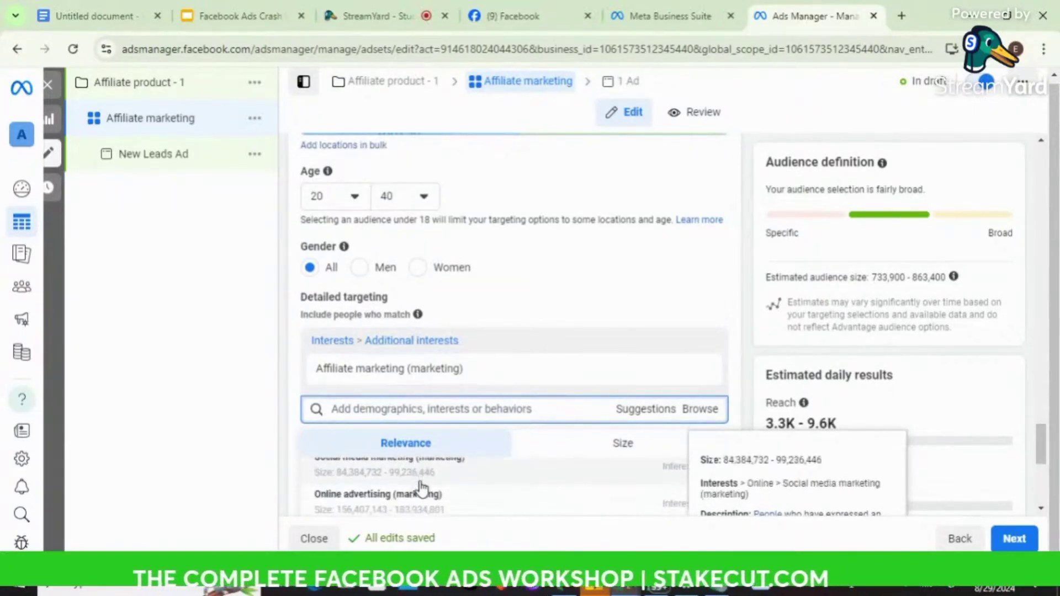
scroll(422, 490, "down", 2)
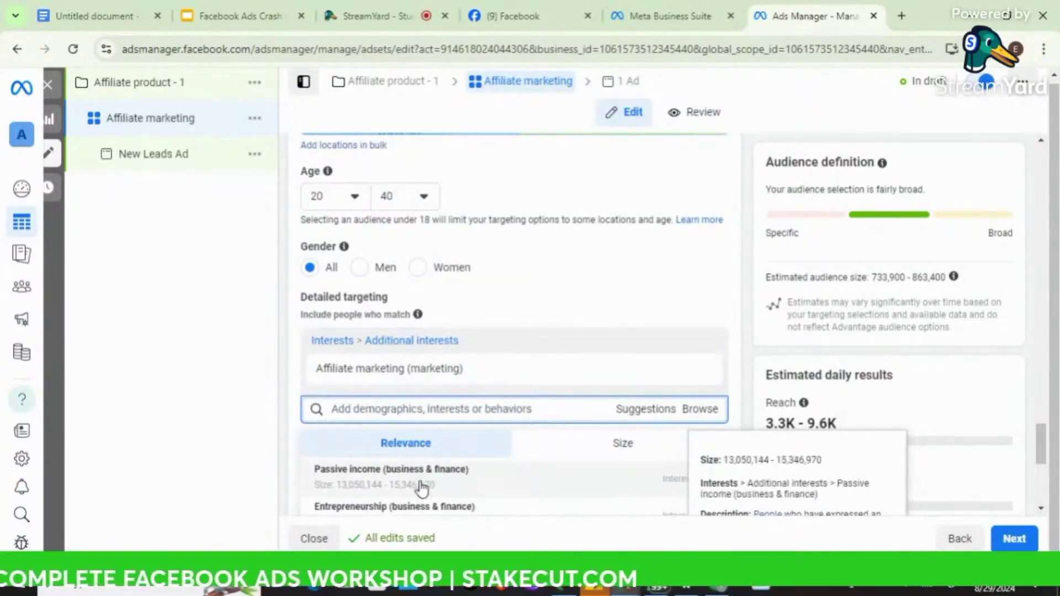
scroll(684, 350, "down", 4)
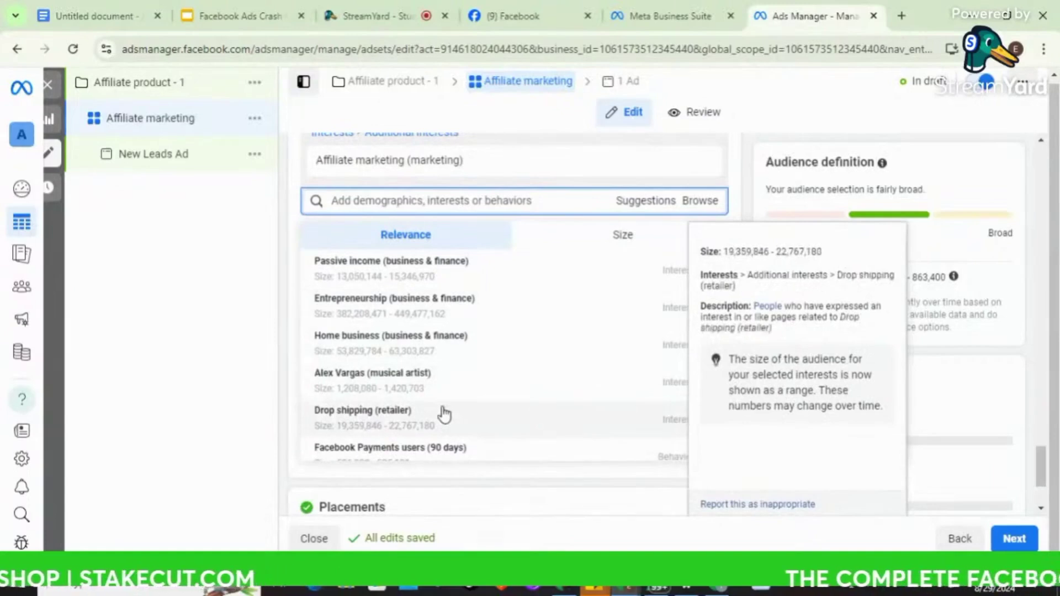
scroll(444, 414, "down", 3)
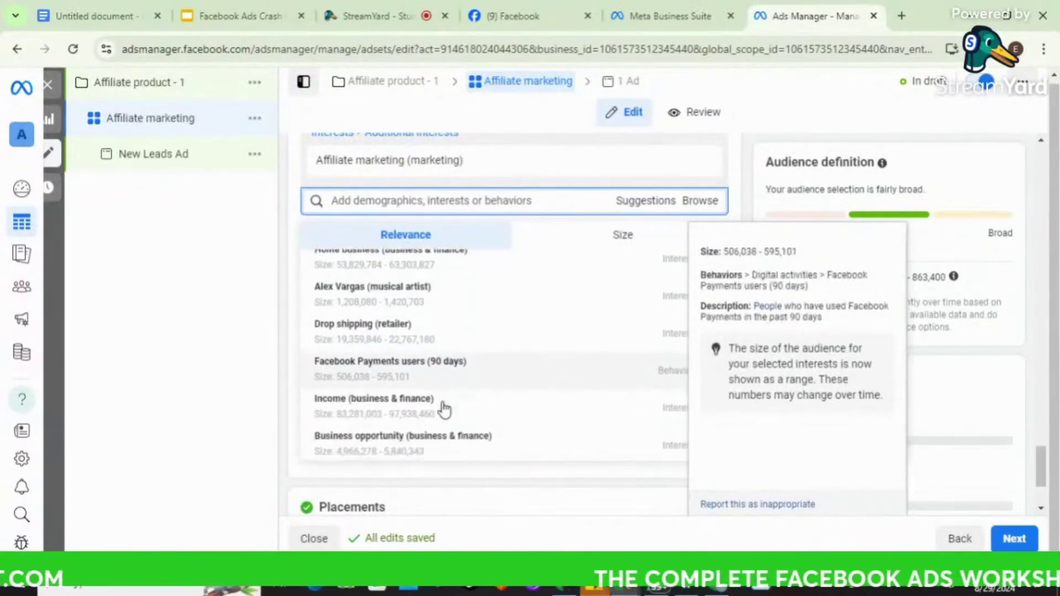
scroll(445, 409, "down", 3)
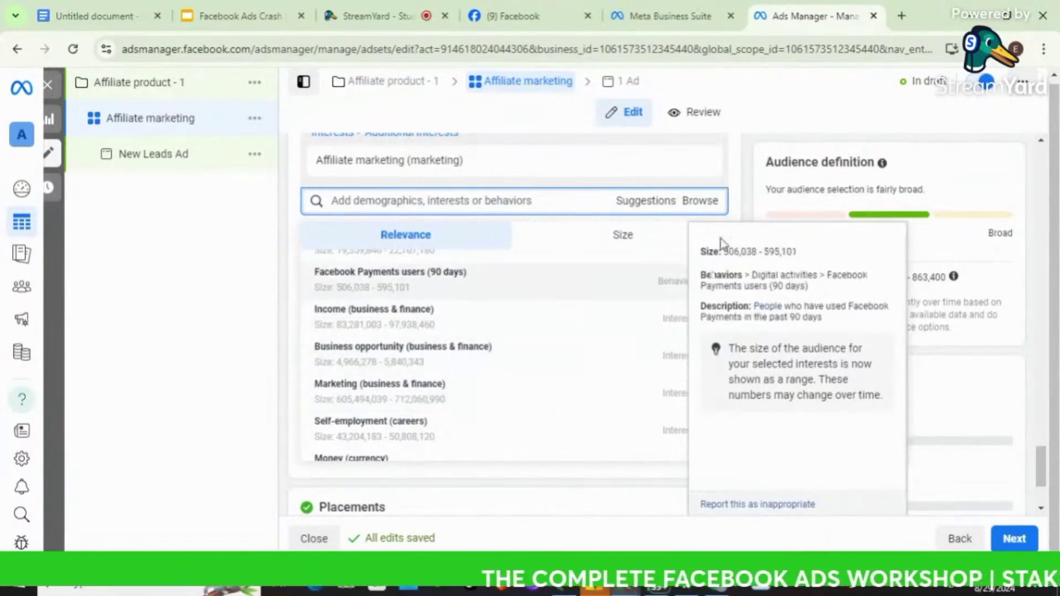
left_click(741, 207)
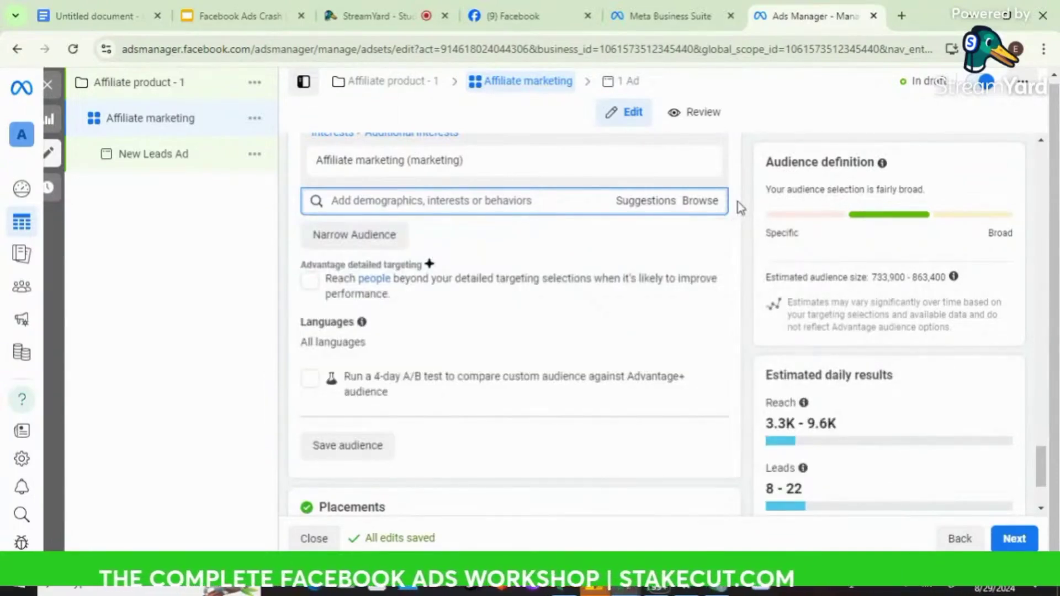
scroll(753, 233, "up", 1)
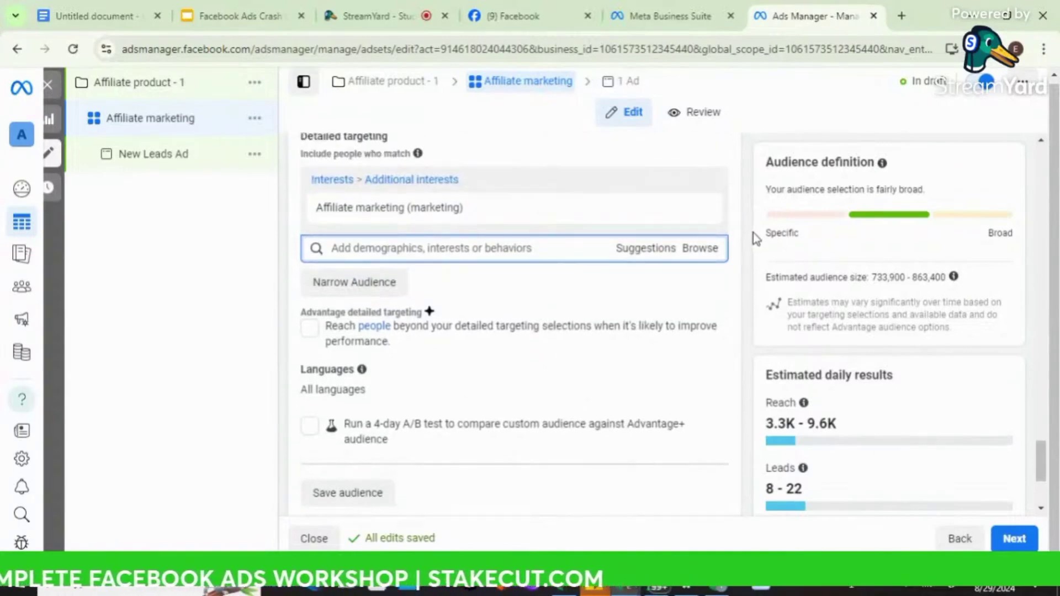
scroll(754, 233, "up", 1)
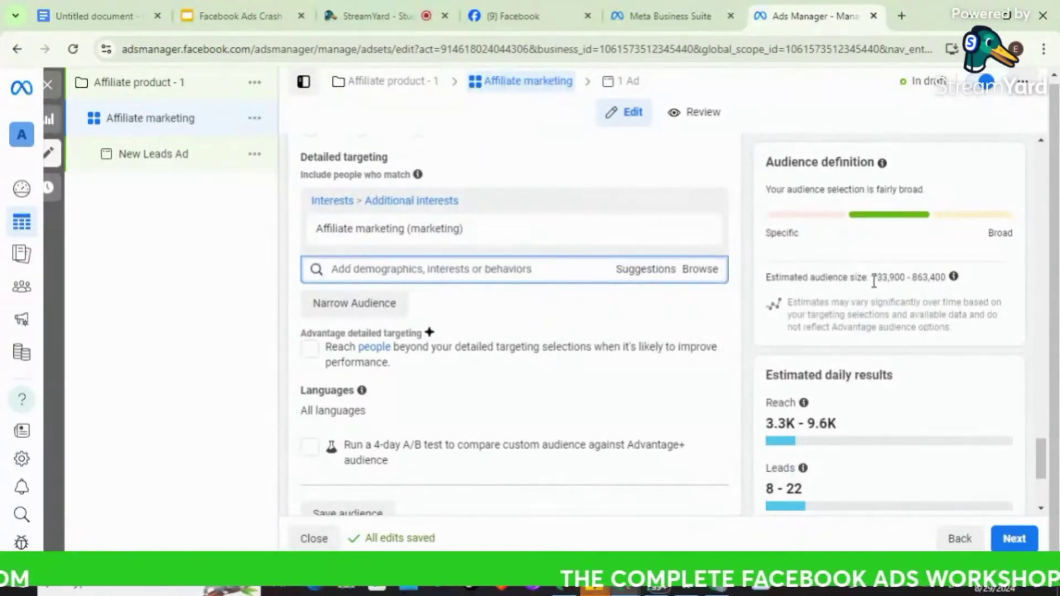
mouse_move(543, 241)
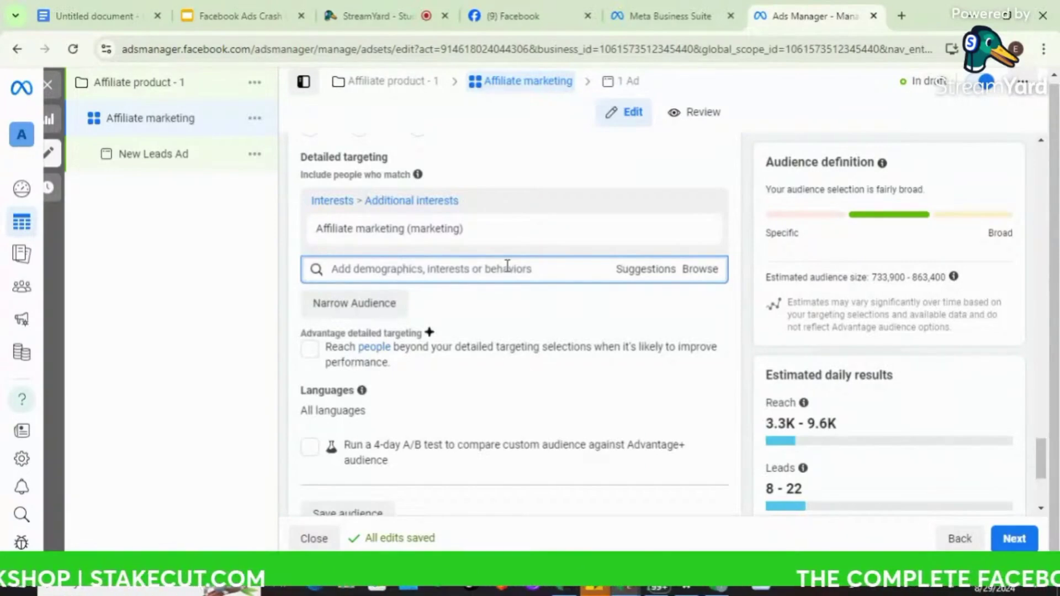
mouse_move(507, 228)
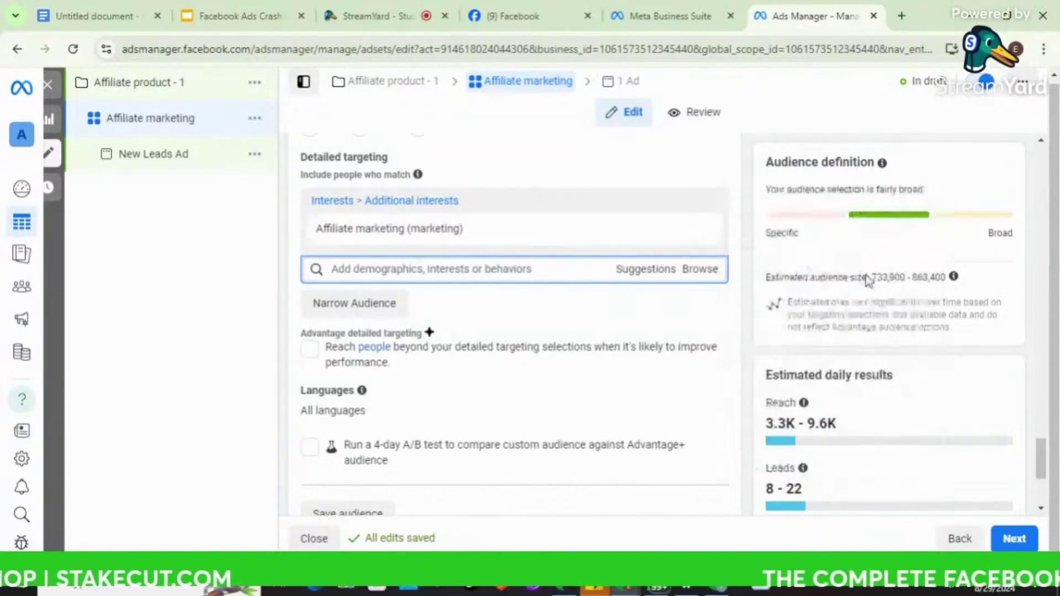
mouse_move(533, 237)
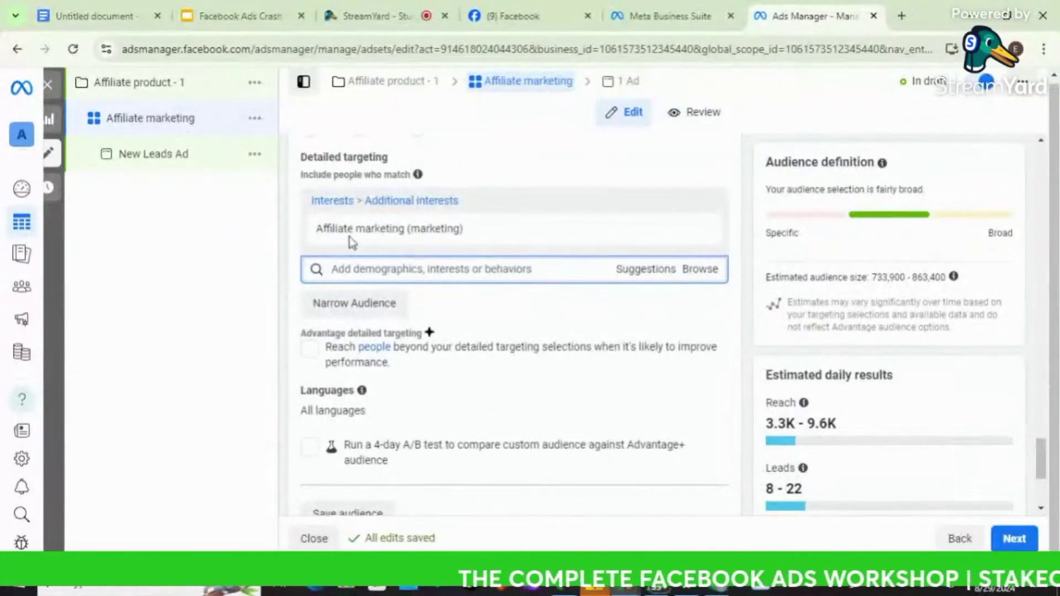
- Open the audience's language setting for editing and add English (US)
scroll(740, 379, "down", 1)
scroll(740, 379, "down", 3)
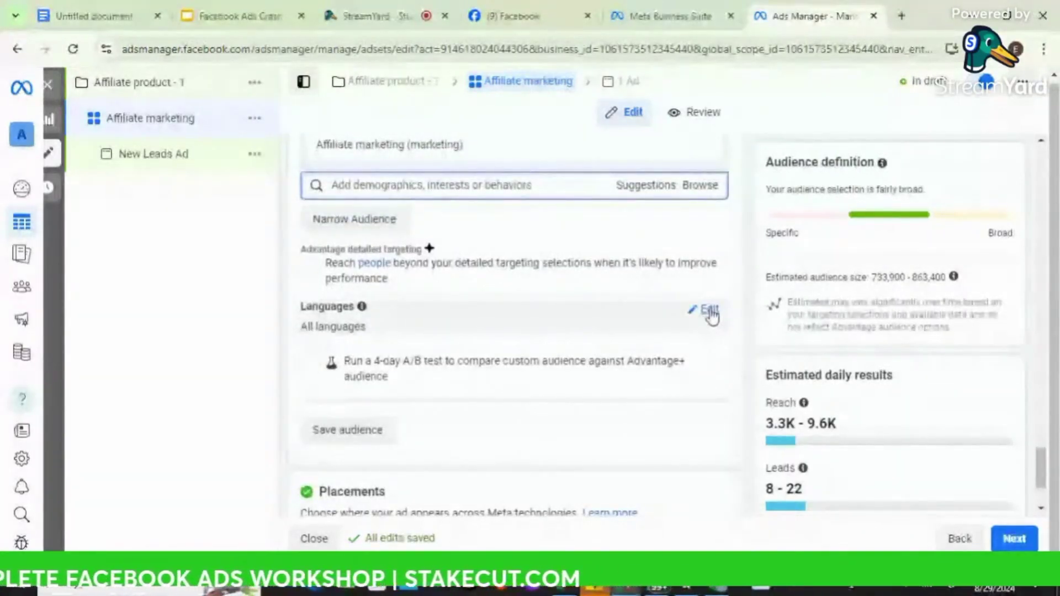
left_click(710, 310)
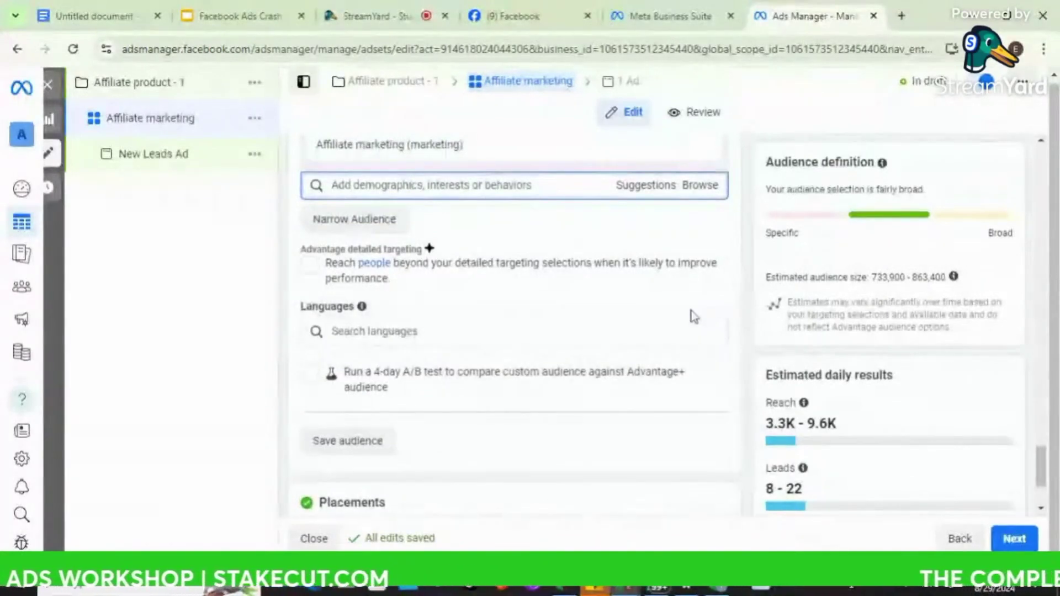
left_click(472, 329)
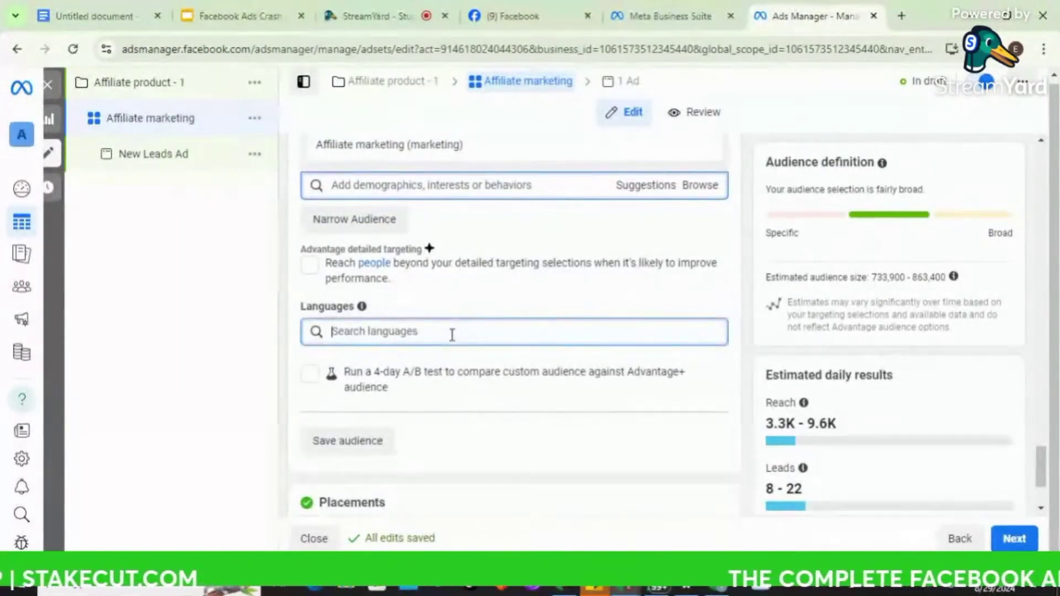
type("en")
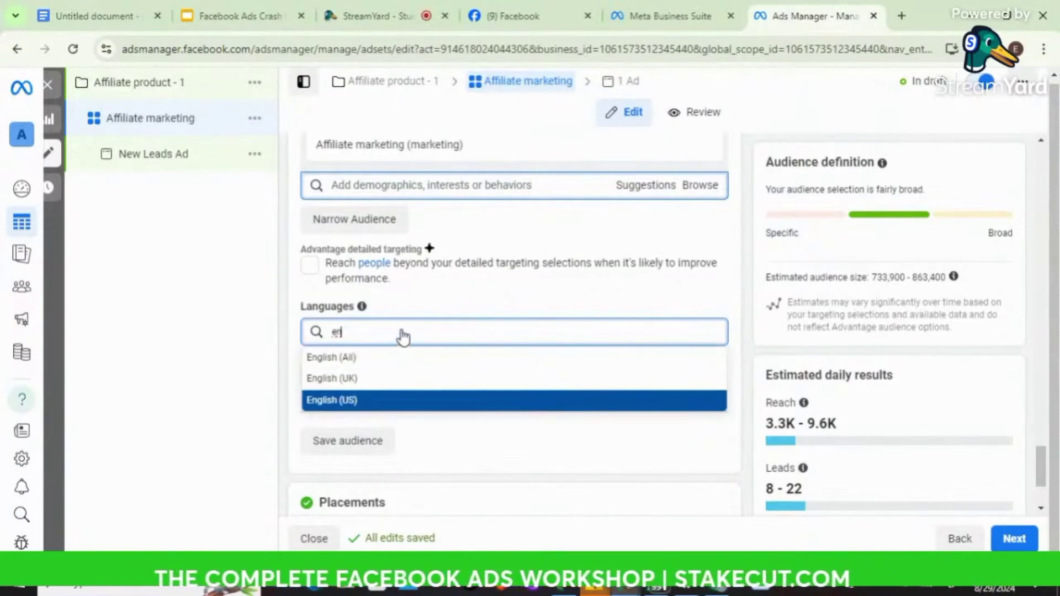
key("Return")
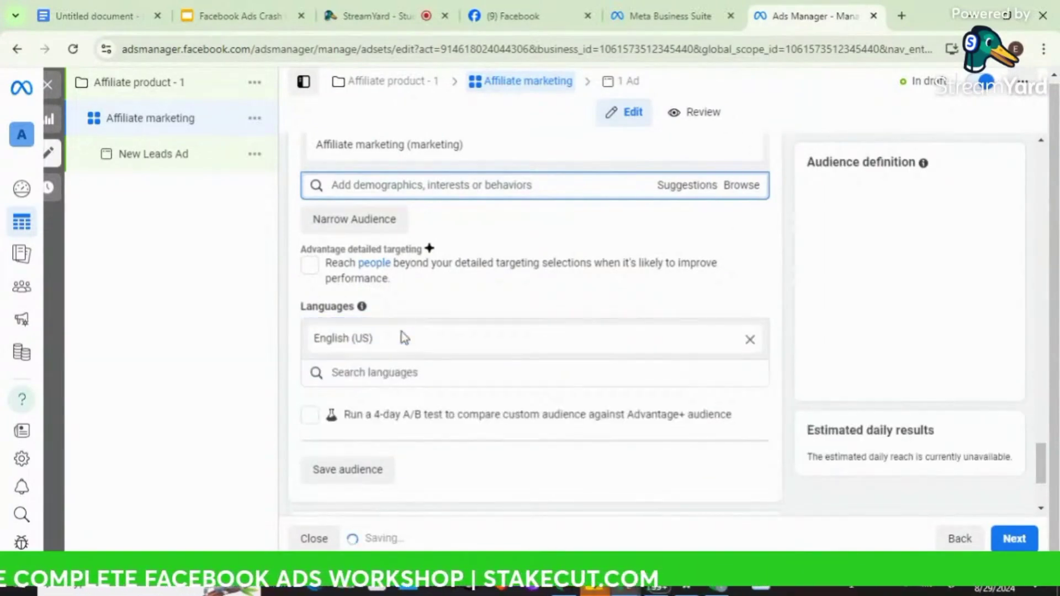
- Add English (All) and English (UK) to the audience's languages
left_click(404, 375)
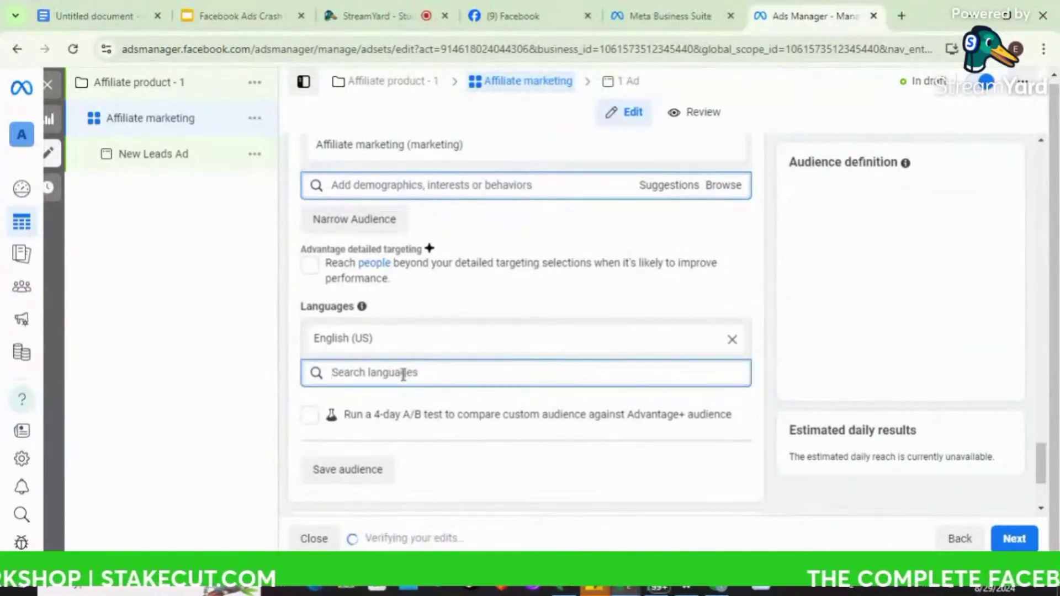
type("english")
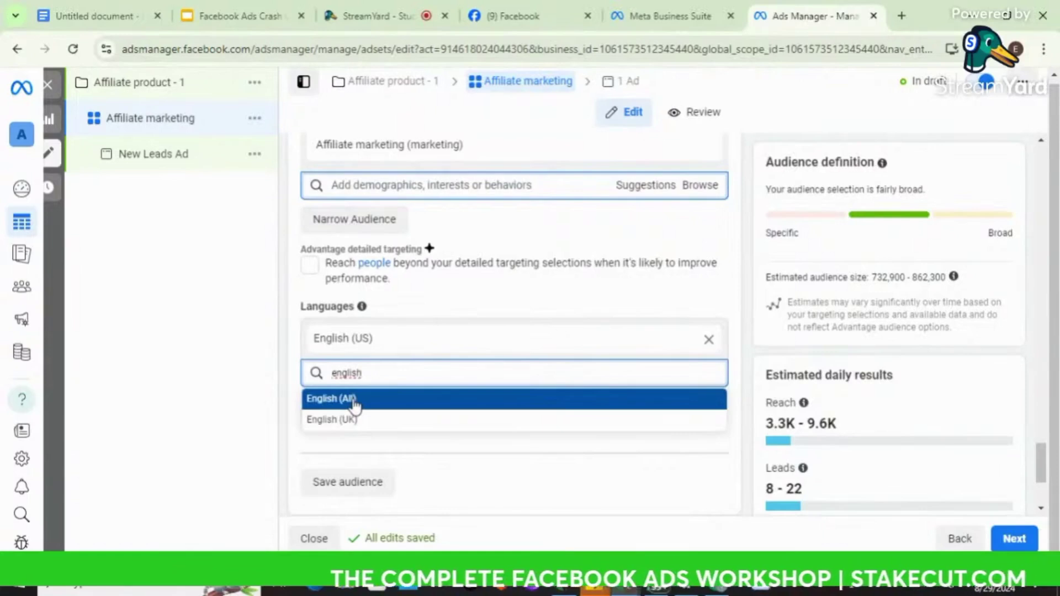
left_click(354, 399)
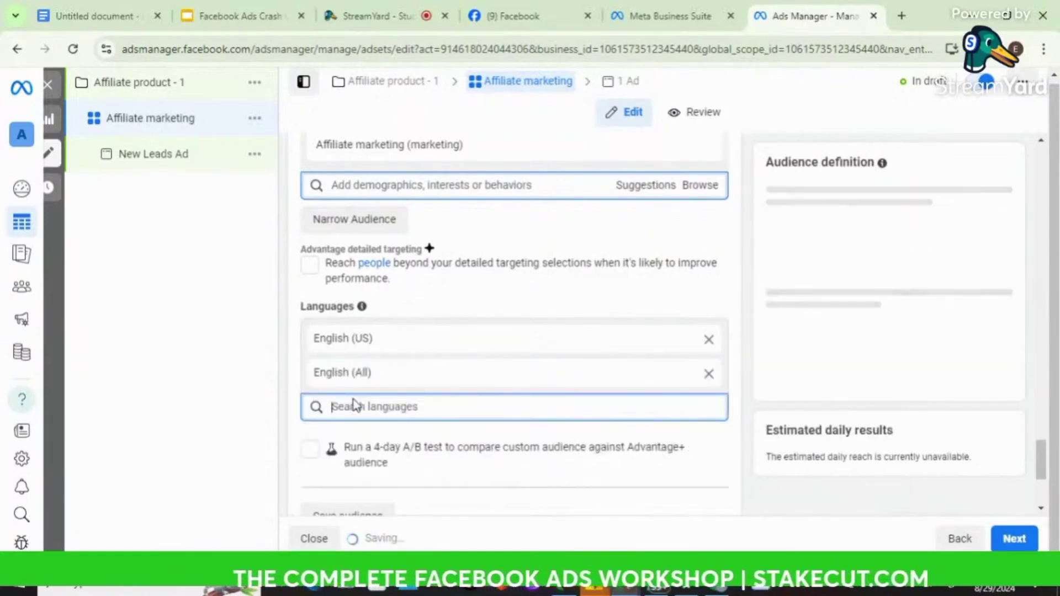
type("english")
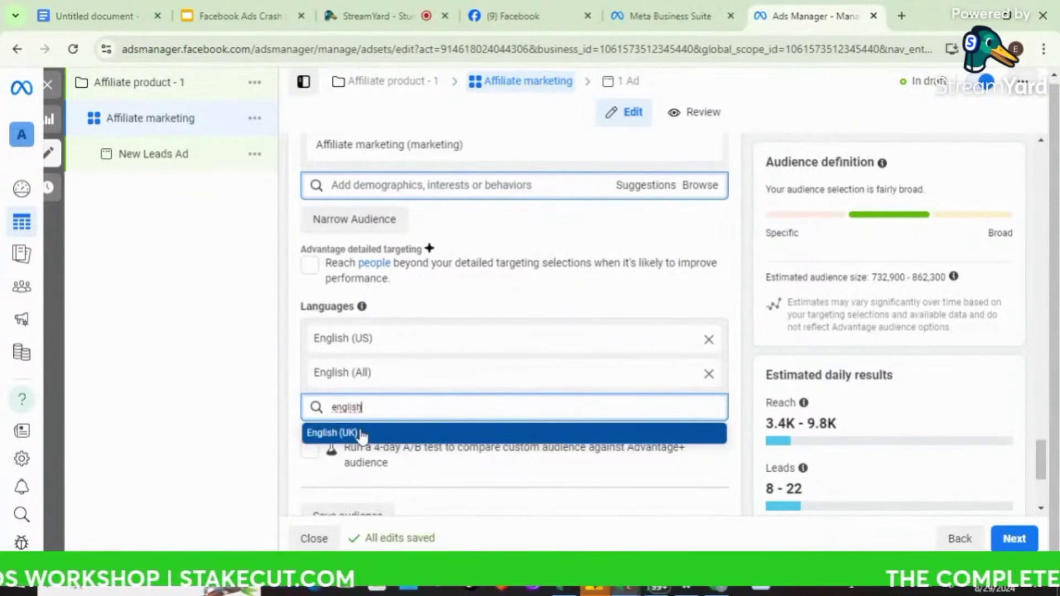
left_click(362, 435)
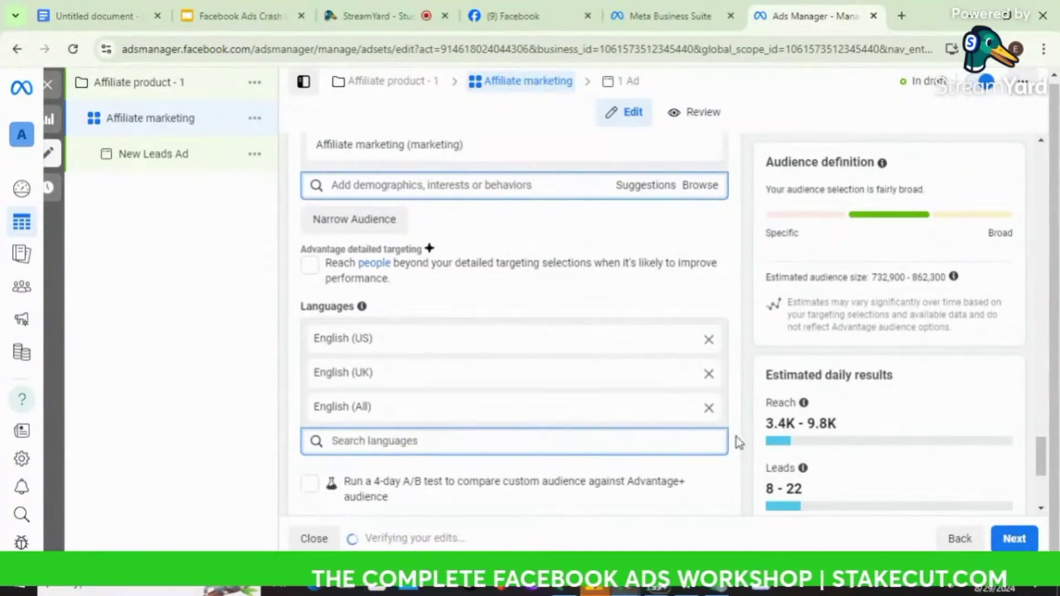
- Finish the ad set with Advantage+ placements and continue to the New Leads Ad setup
scroll(746, 442, "down", 5)
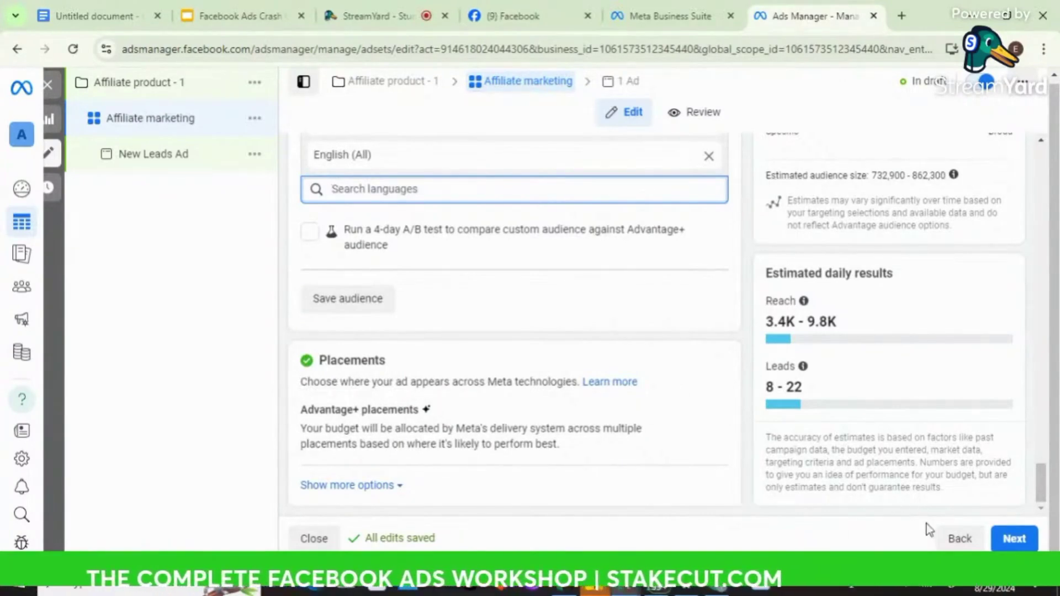
left_click(1027, 541)
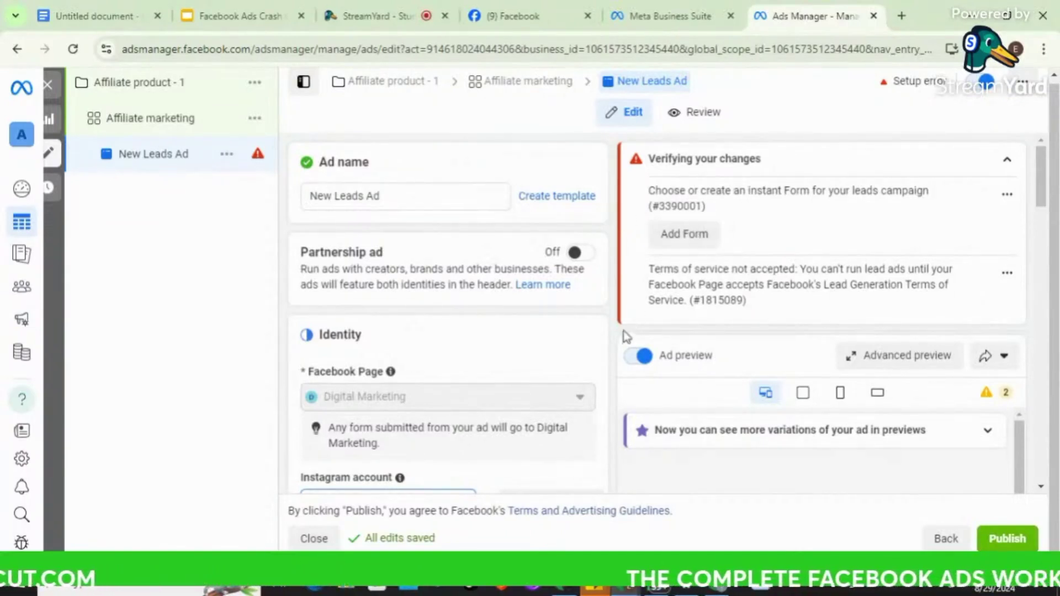
- Examine the New Leads Ad's sections, including ad name, identity, Instagram account, ad setup, creative and instant form destination
scroll(611, 341, "down", 3)
scroll(612, 341, "down", 8)
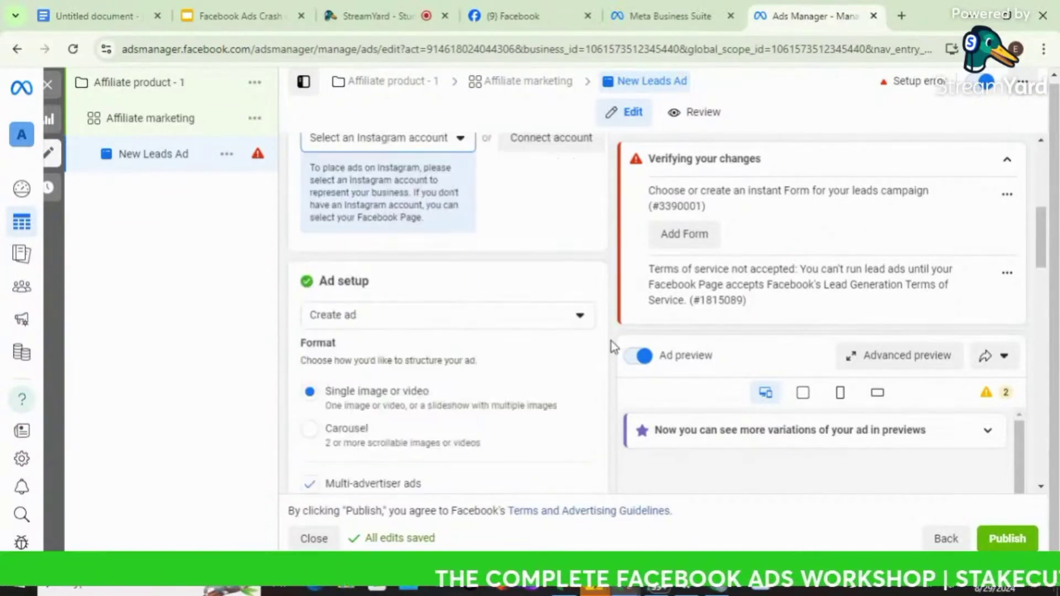
scroll(611, 342, "up", 10)
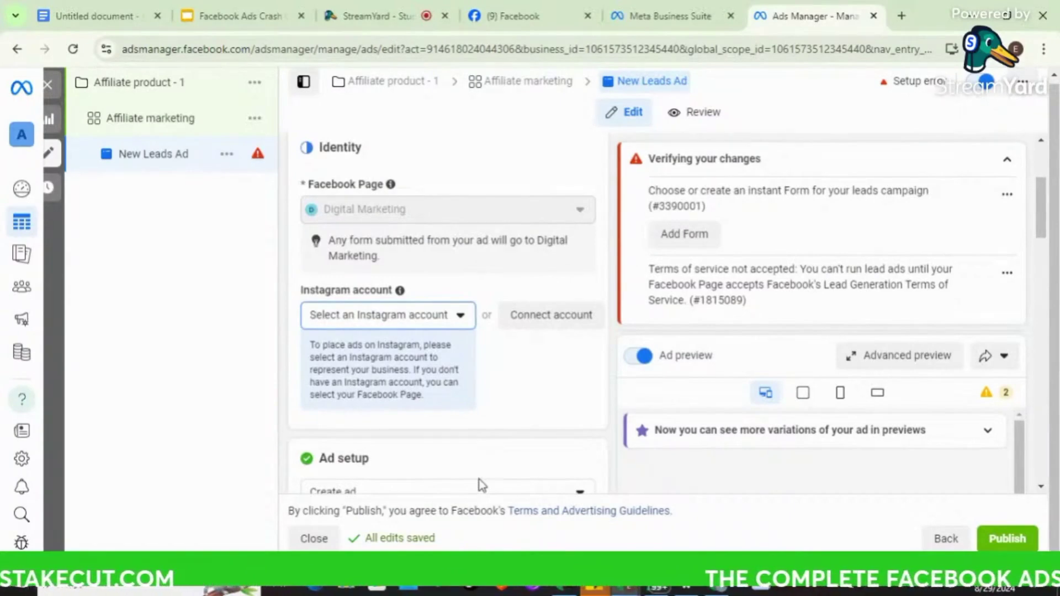
scroll(482, 486, "down", 15)
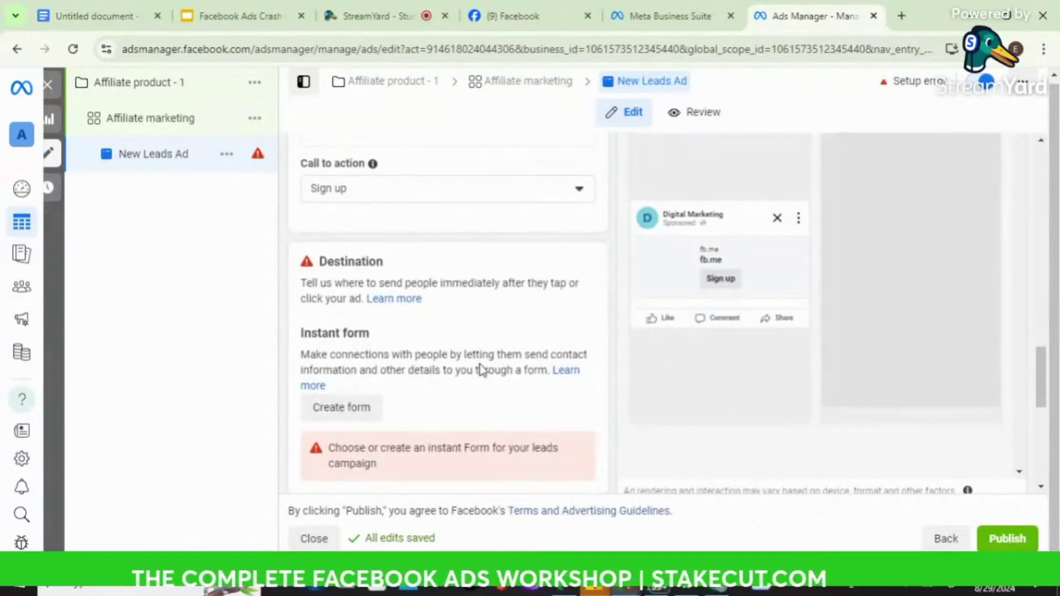
scroll(482, 370, "up", 10)
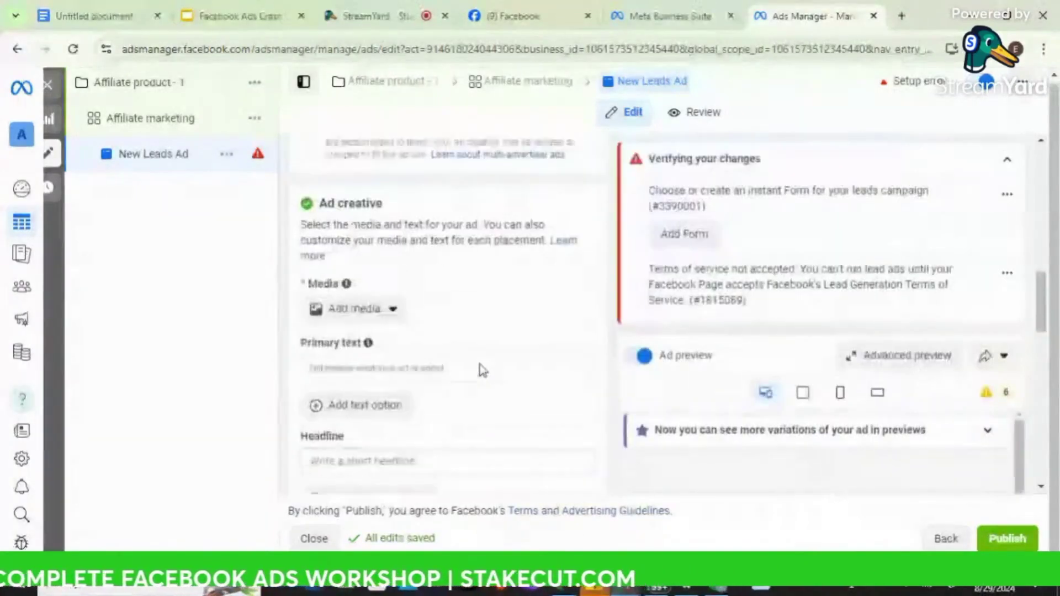
scroll(481, 368, "up", 5)
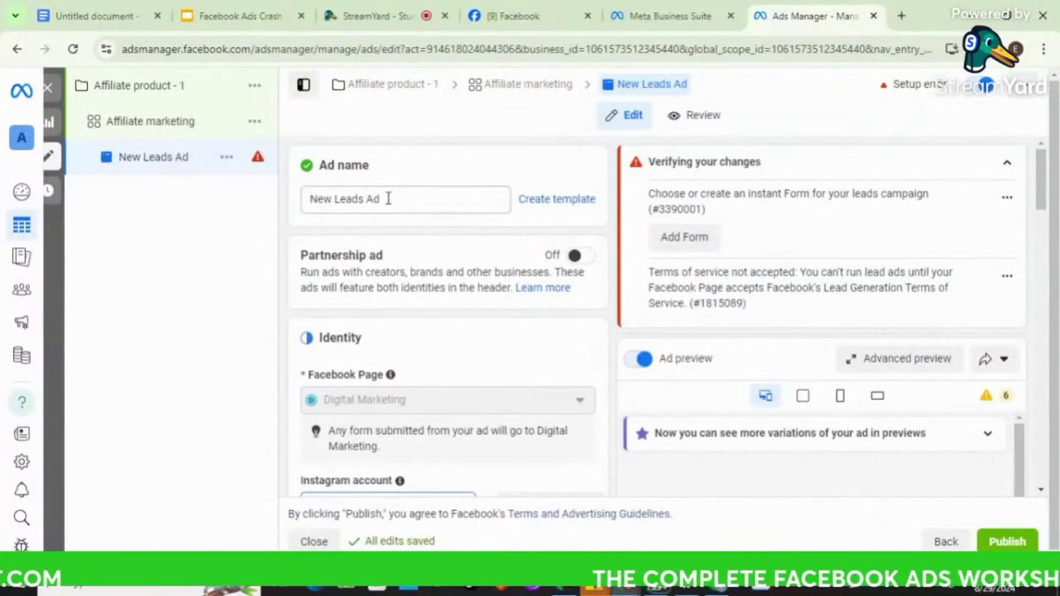
scroll(462, 304, "down", 2)
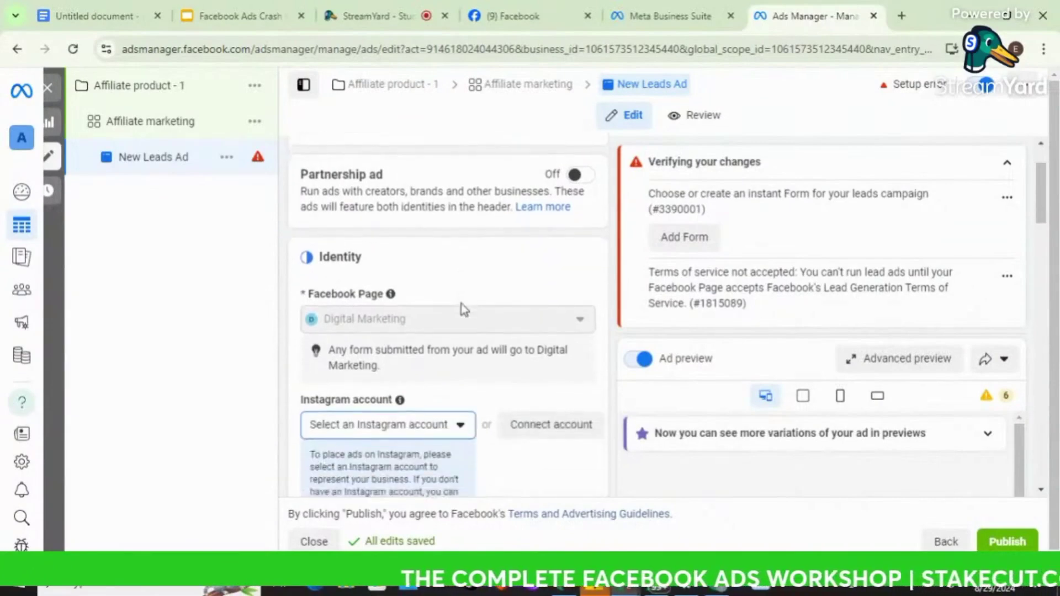
scroll(462, 309, "down", 1)
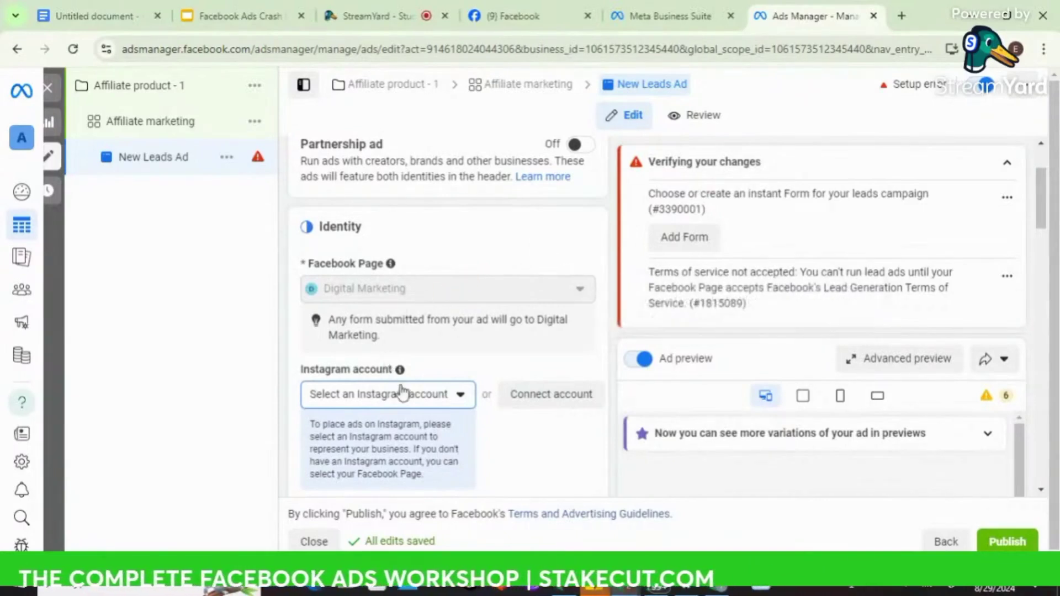
scroll(492, 339, "down", 2)
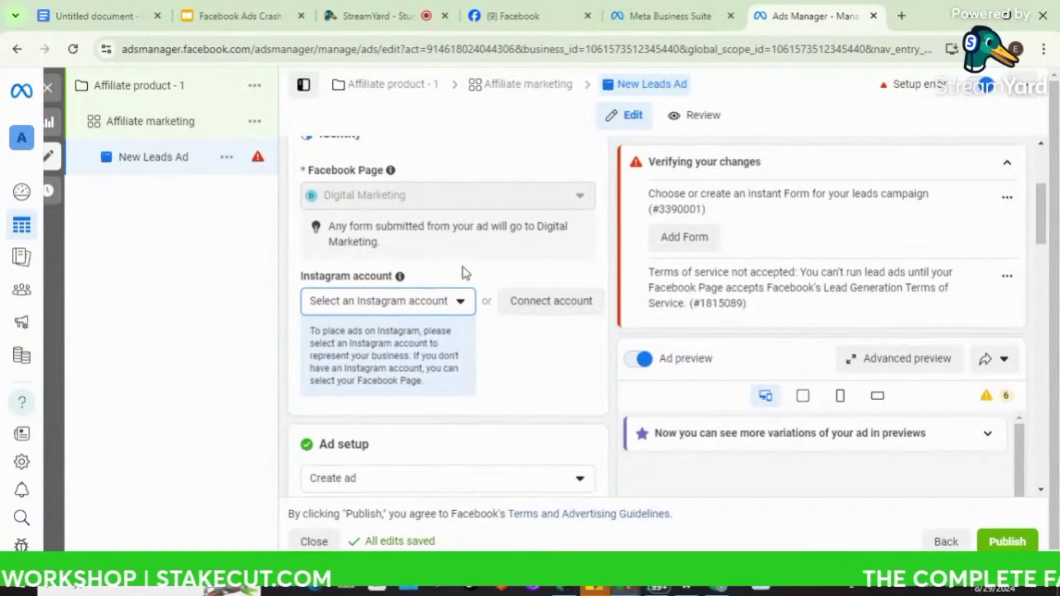
- Return to the Affiliate marketing ad set and switch its placements to manual placements
mouse_move(497, 201)
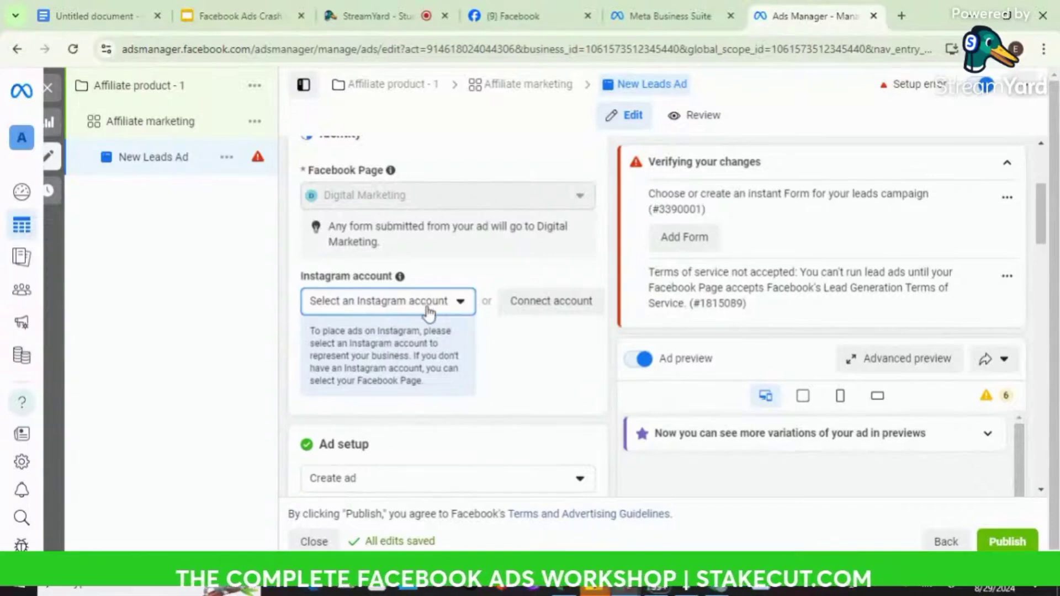
left_click(177, 126)
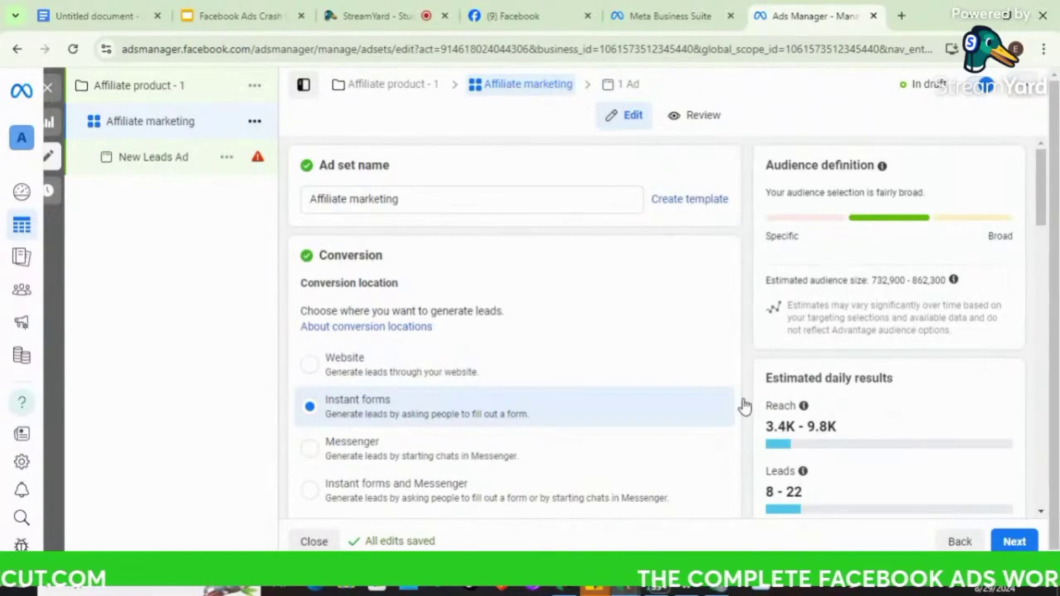
scroll(743, 399, "down", 5)
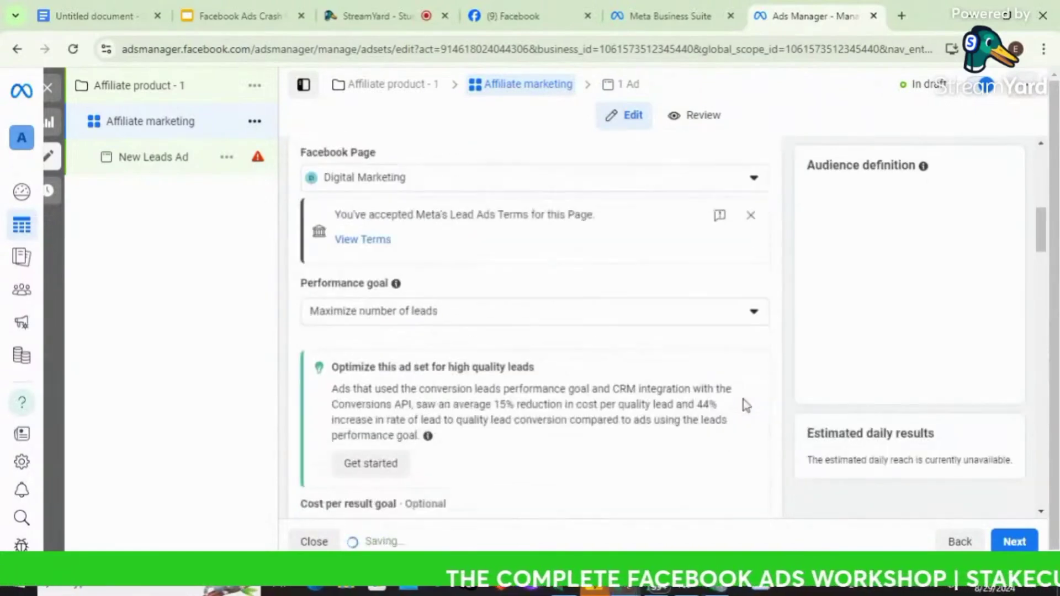
scroll(744, 399, "down", 8)
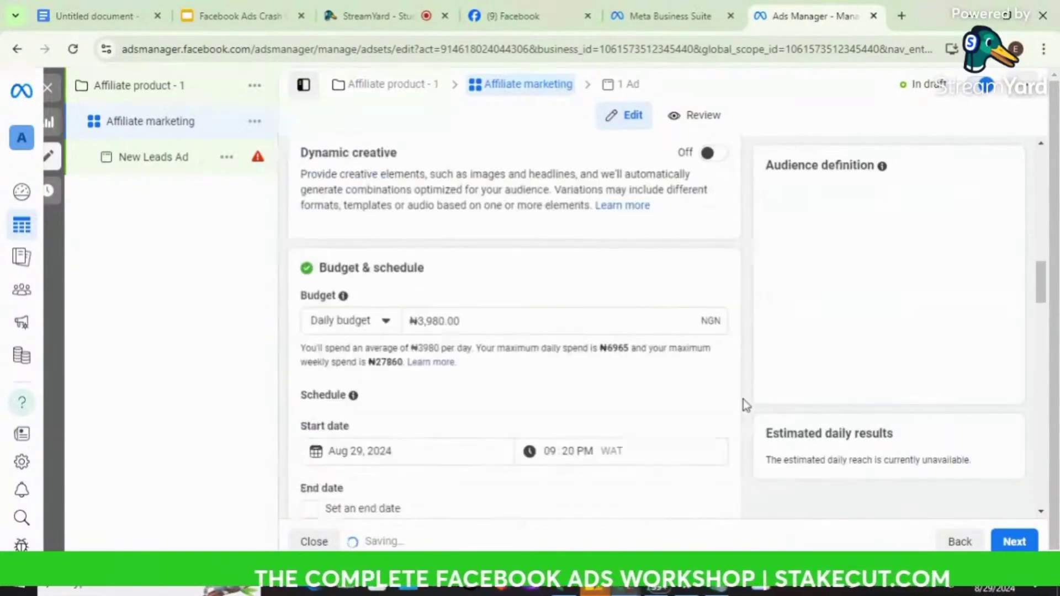
scroll(743, 399, "down", 4)
scroll(743, 400, "down", 12)
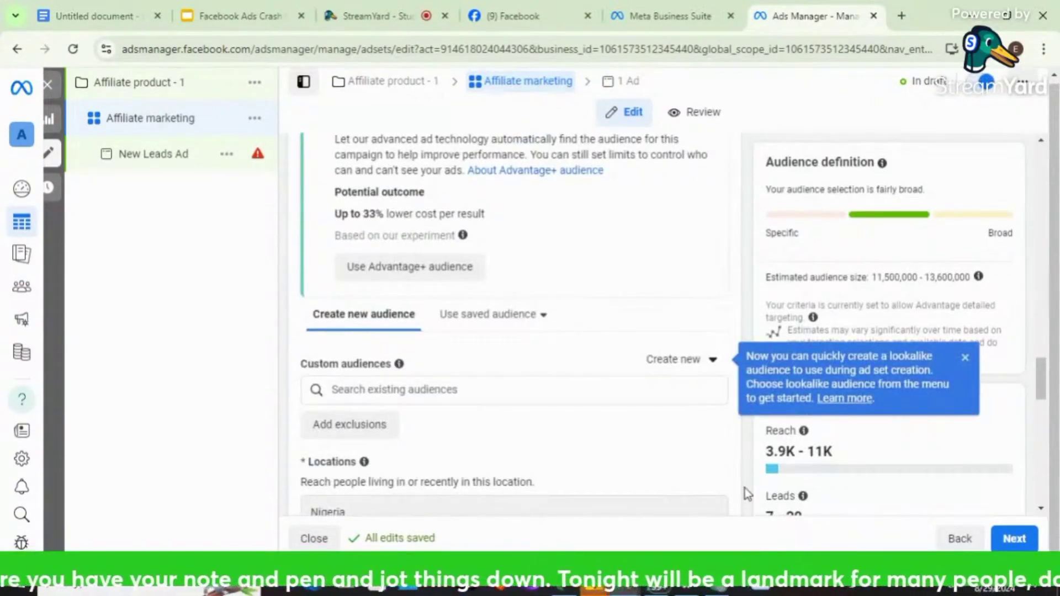
scroll(745, 488, "down", 3)
scroll(745, 488, "down", 15)
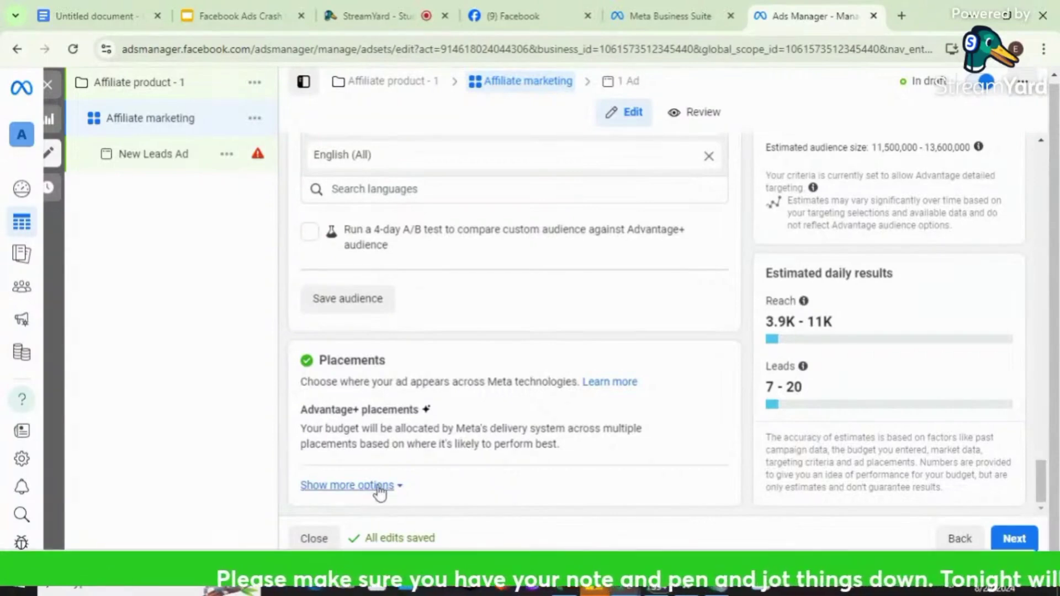
mouse_move(445, 411)
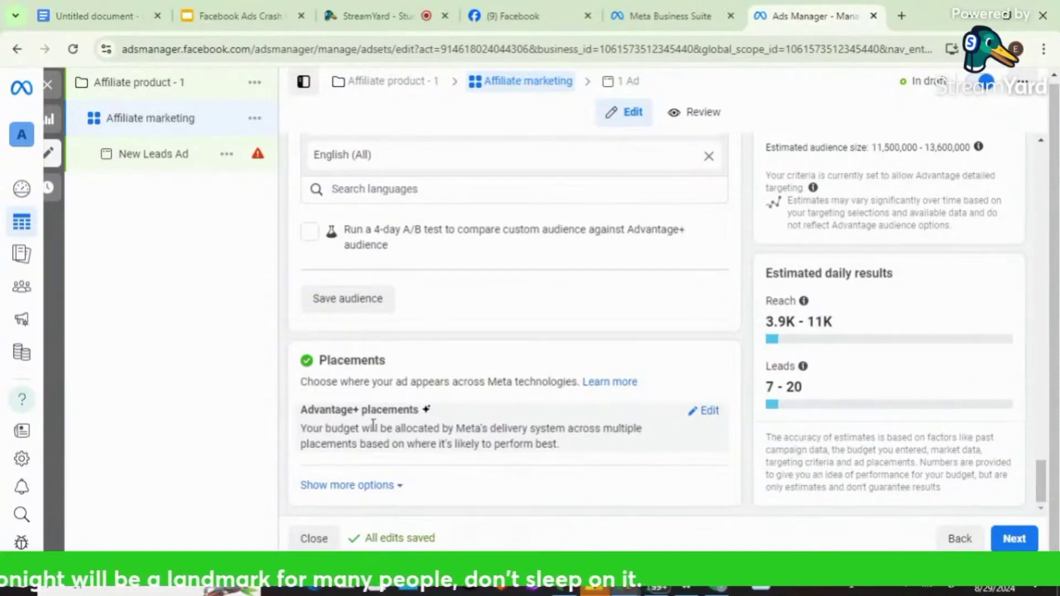
mouse_move(426, 419)
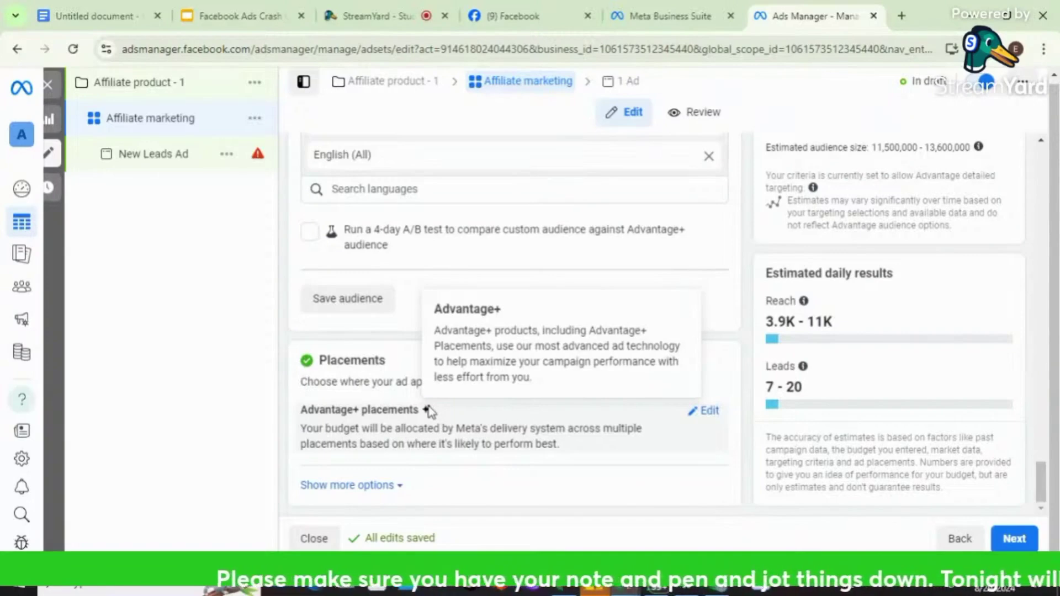
left_click(709, 411)
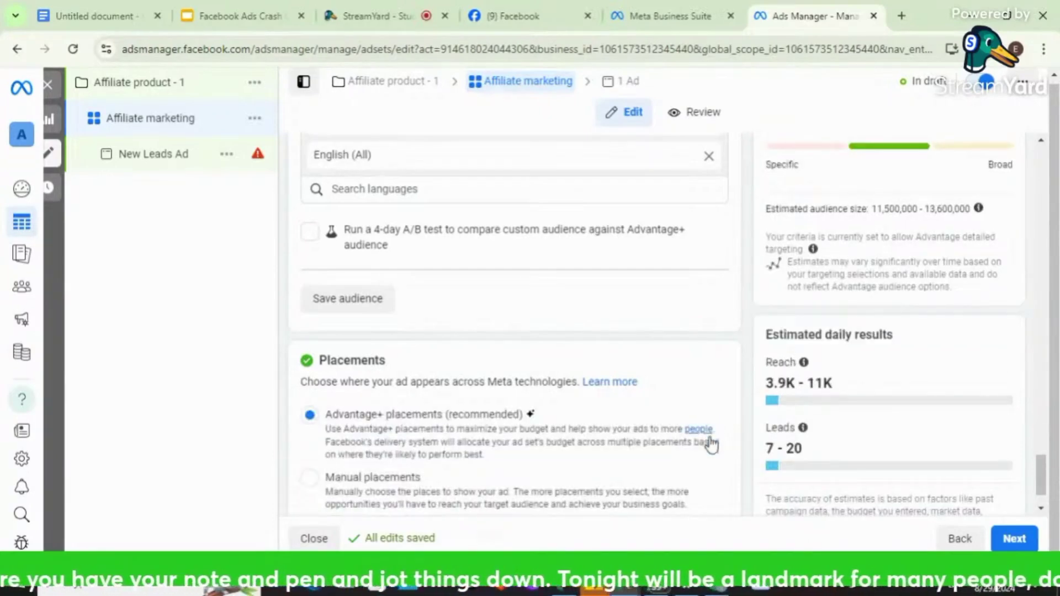
scroll(747, 437, "down", 1)
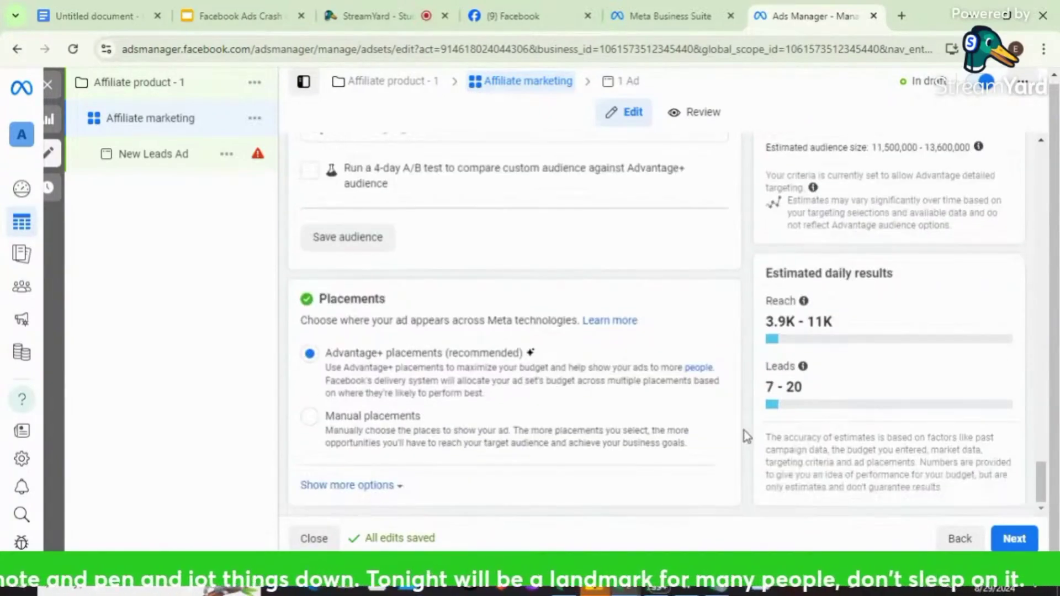
left_click(310, 417)
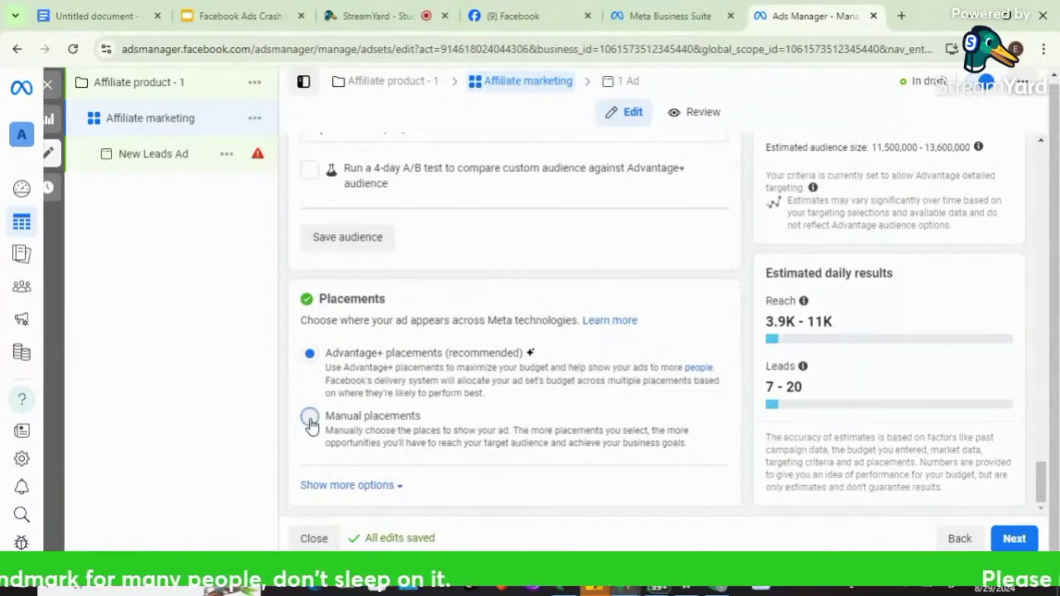
left_click(311, 418)
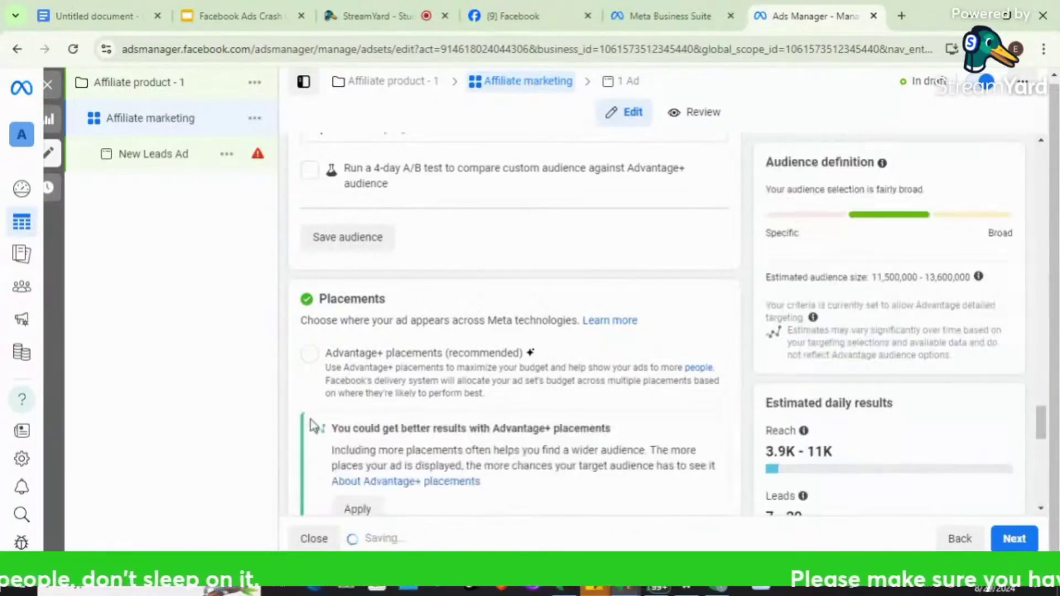
- Remove Instagram from the platforms under the manual placements, keeping Facebook and Audience Network selected
scroll(311, 426, "down", 2)
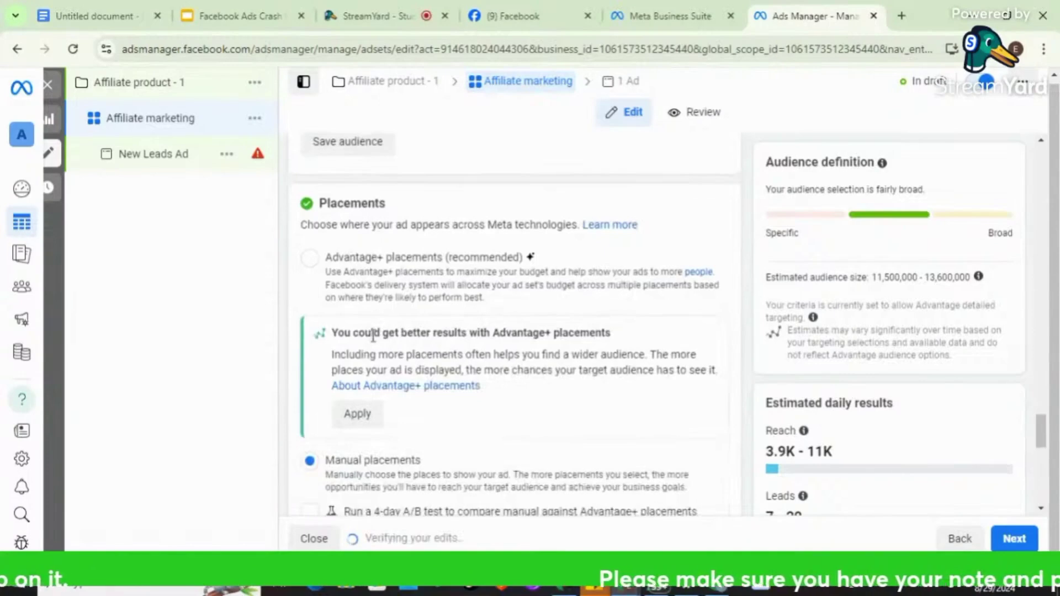
scroll(373, 344, "down", 3)
scroll(372, 344, "down", 3)
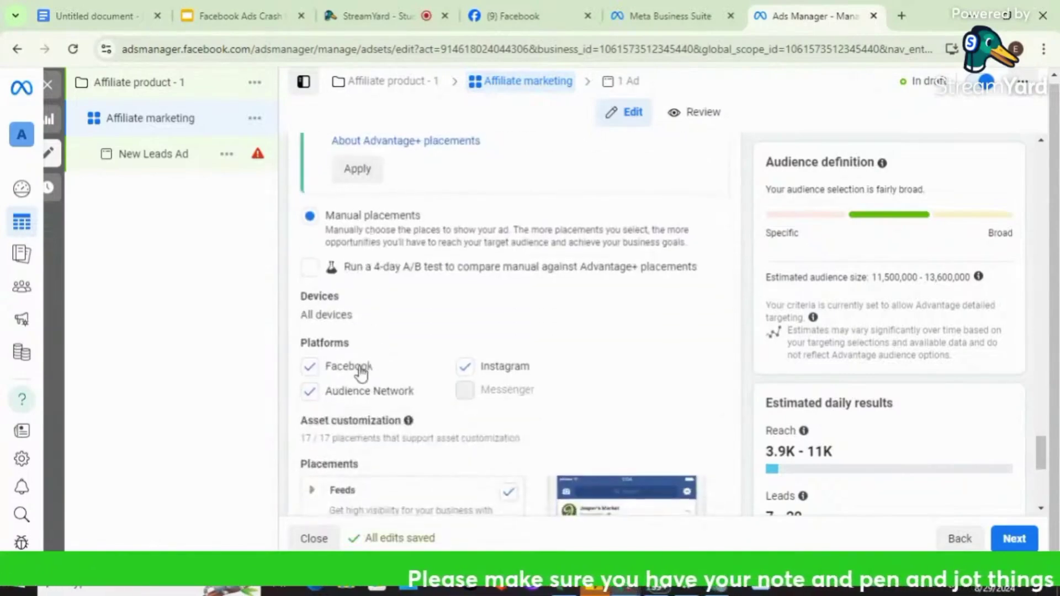
left_click(465, 367)
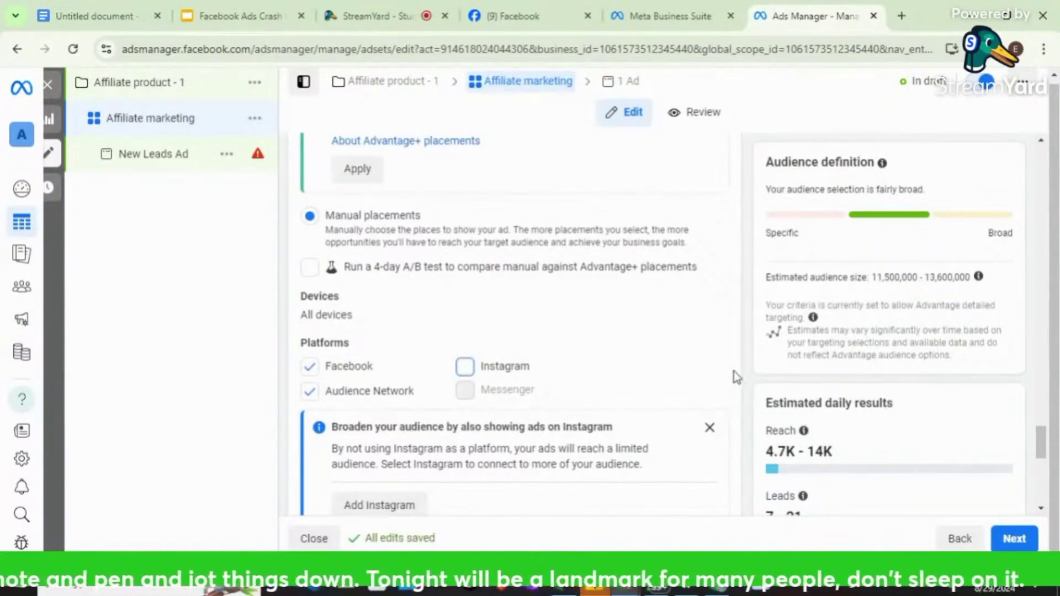
- Look through the placement list, then continue to the New Leads Ad and check its identity section
scroll(737, 381, "down", 3)
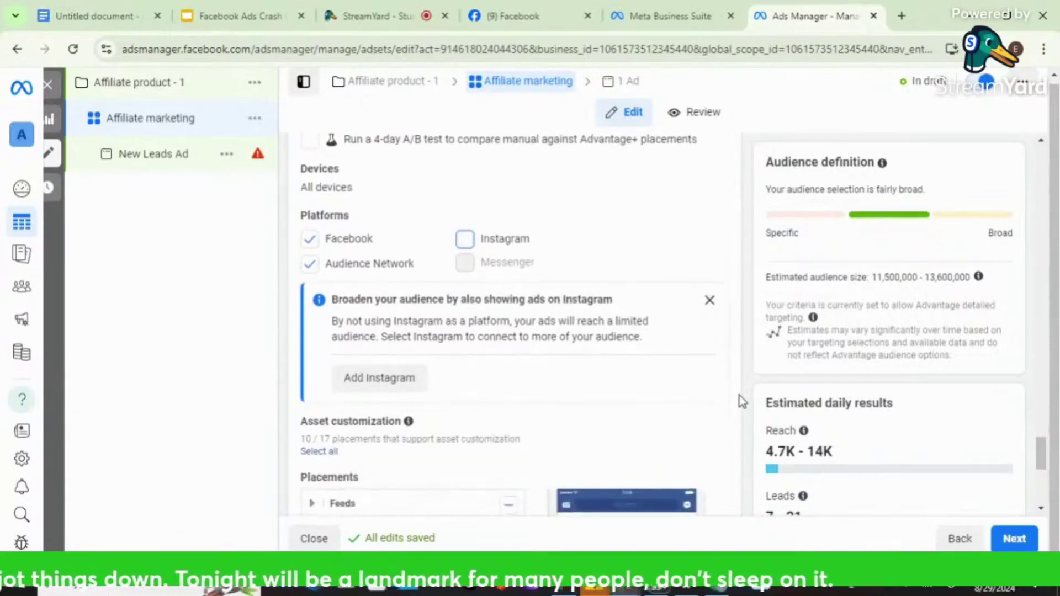
scroll(740, 397, "down", 2)
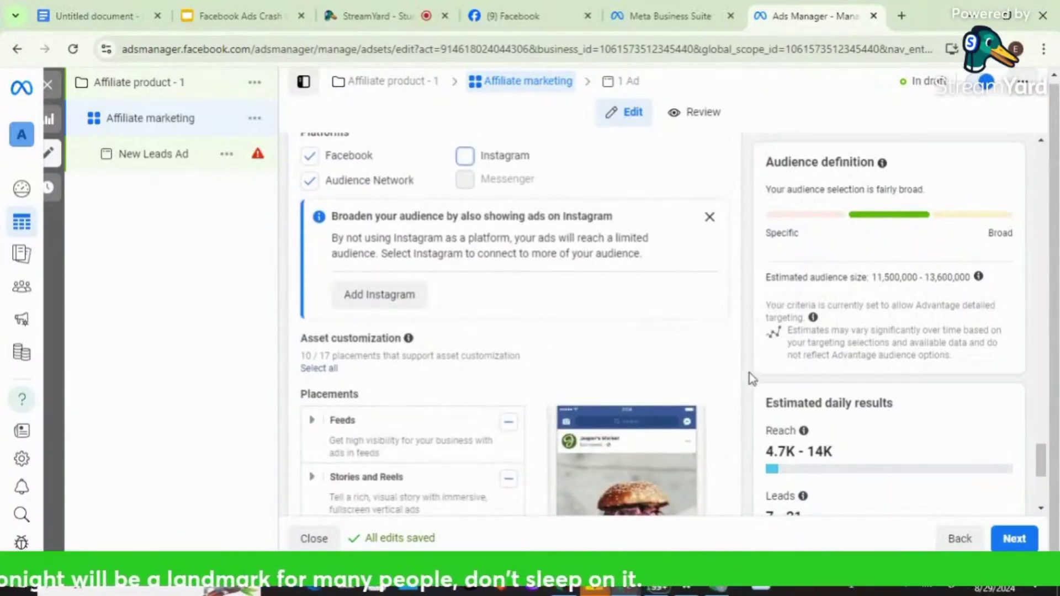
scroll(750, 376, "down", 5)
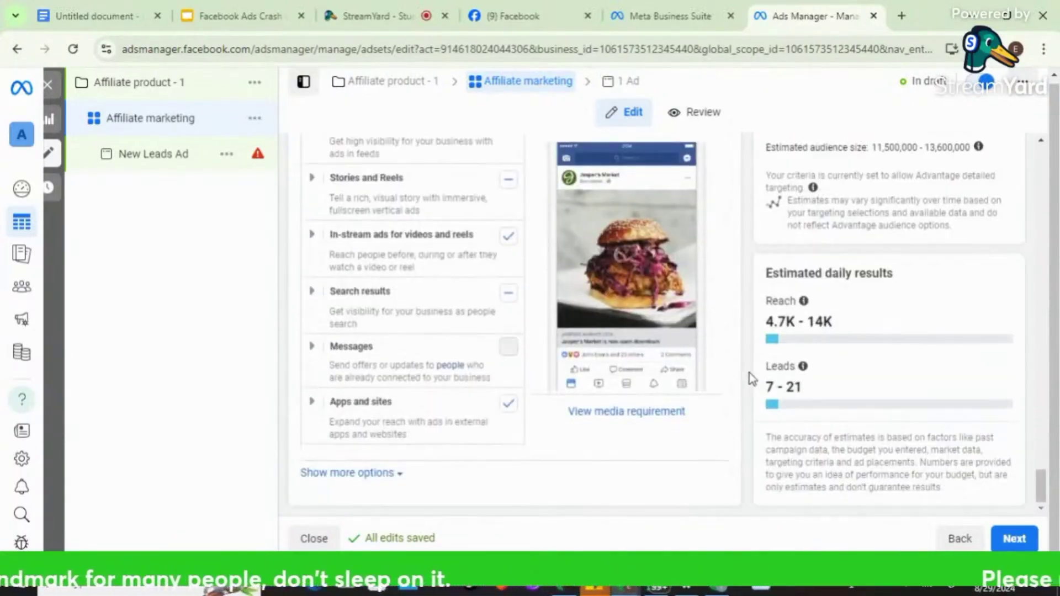
left_click(1016, 539)
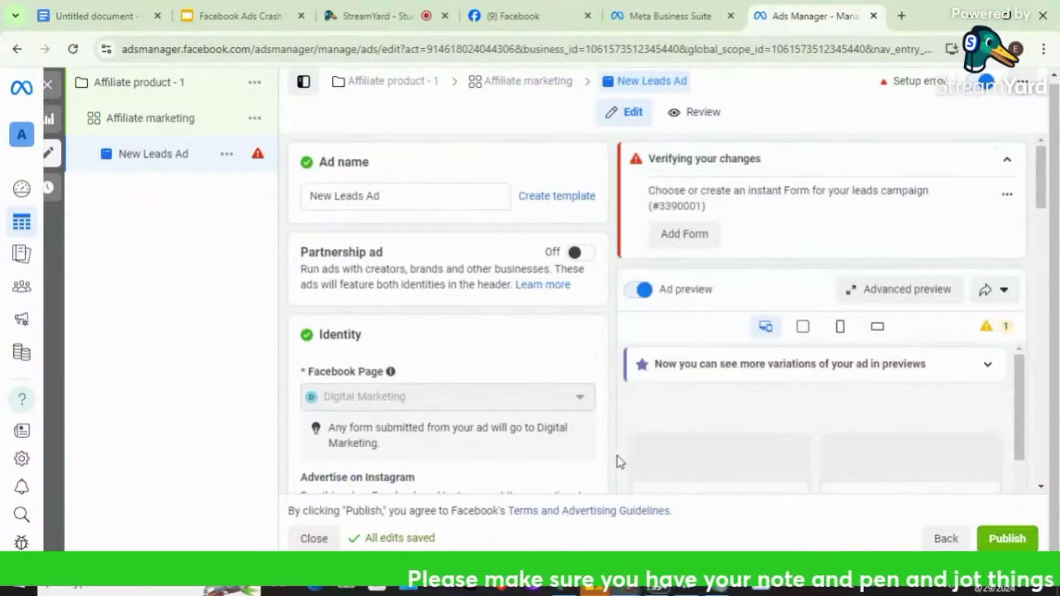
scroll(611, 456, "down", 3)
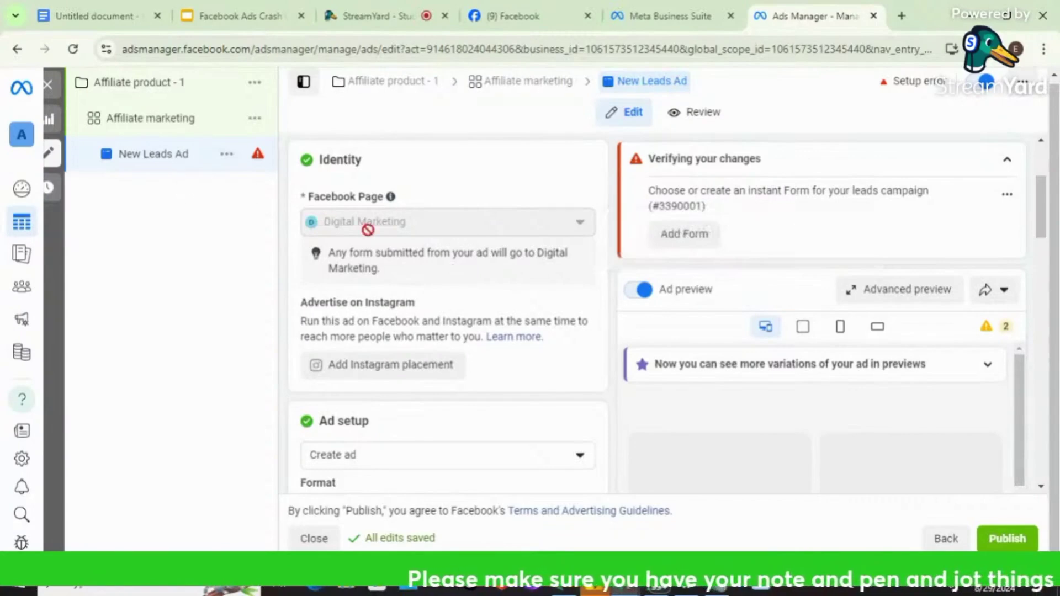
- Go back to the Affiliate marketing ad set and exclude the Stories and Reels and the In-stream ads for videos and reels placements
left_click(135, 126)
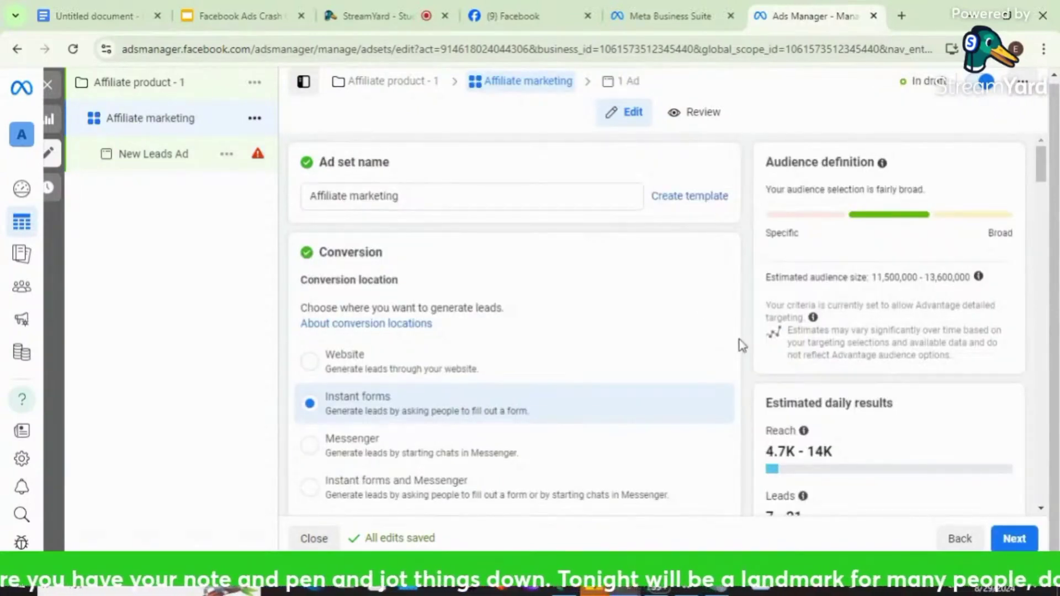
scroll(747, 353, "down", 2)
scroll(748, 353, "down", 15)
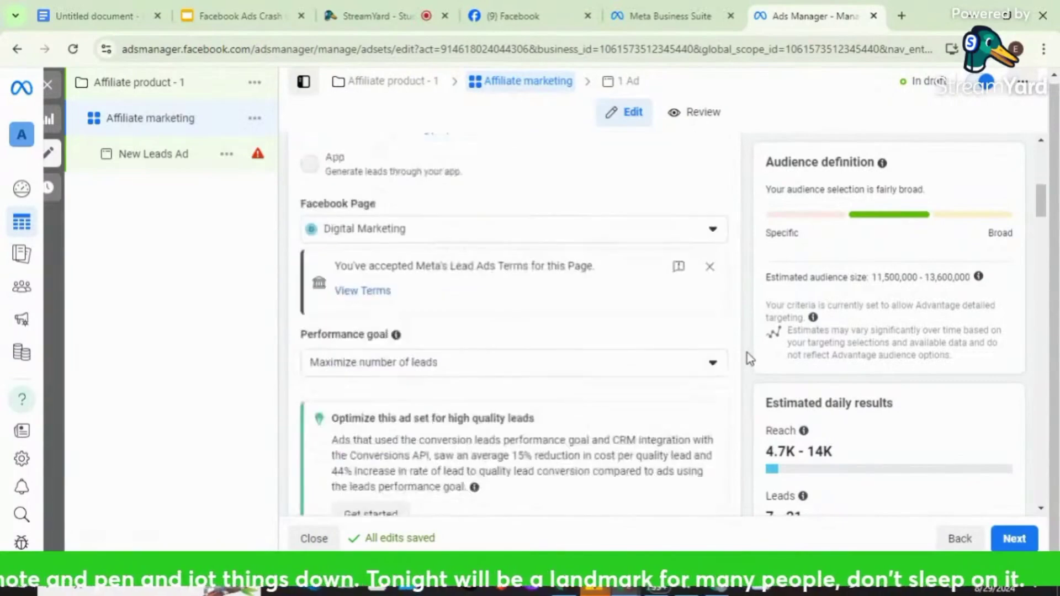
scroll(747, 353, "down", 15)
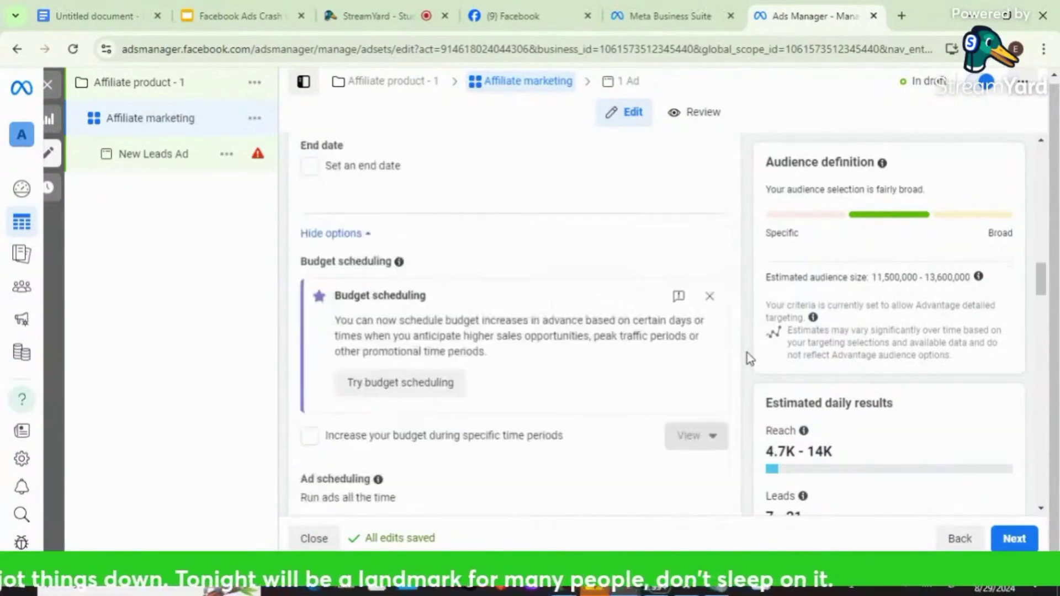
scroll(747, 353, "down", 15)
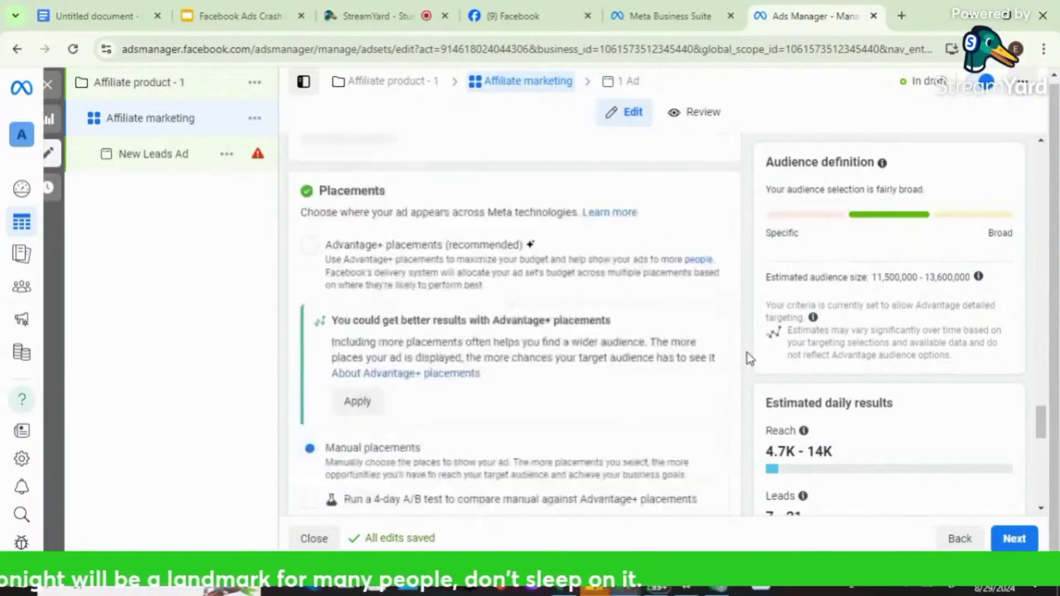
scroll(747, 353, "up", 3)
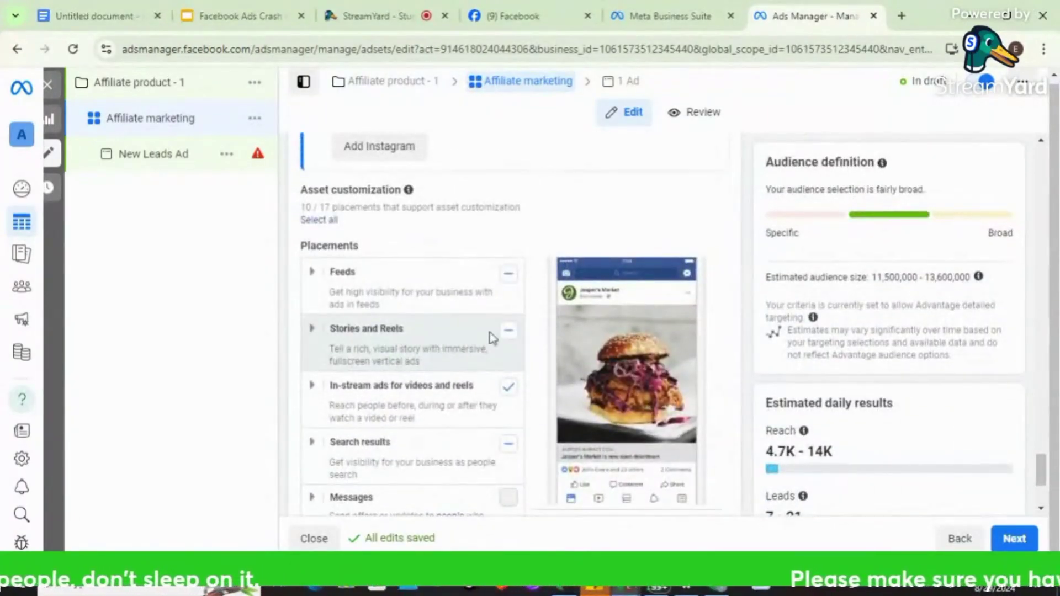
left_click(507, 334)
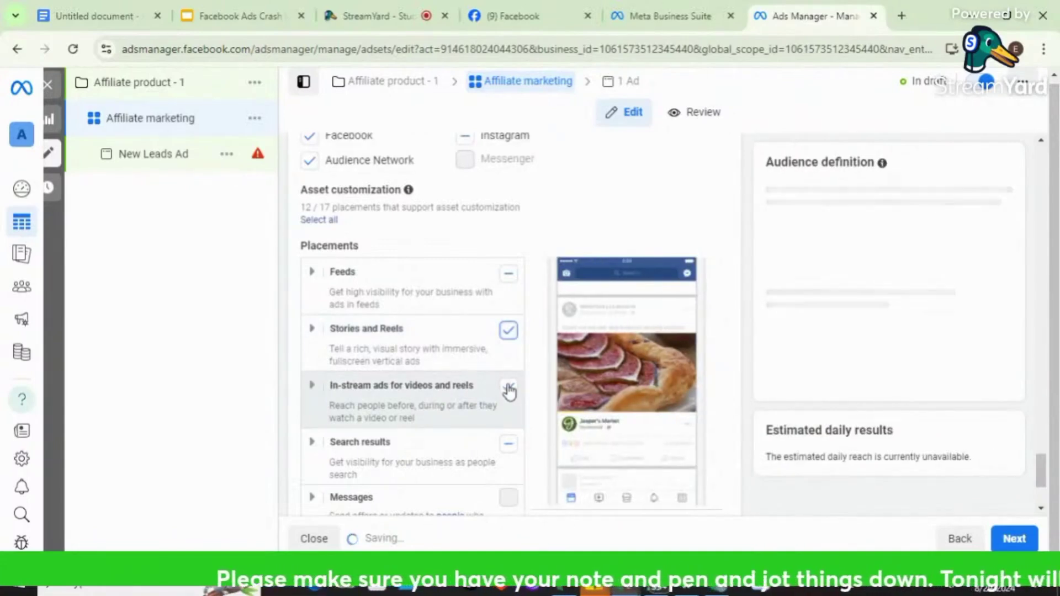
left_click(511, 333)
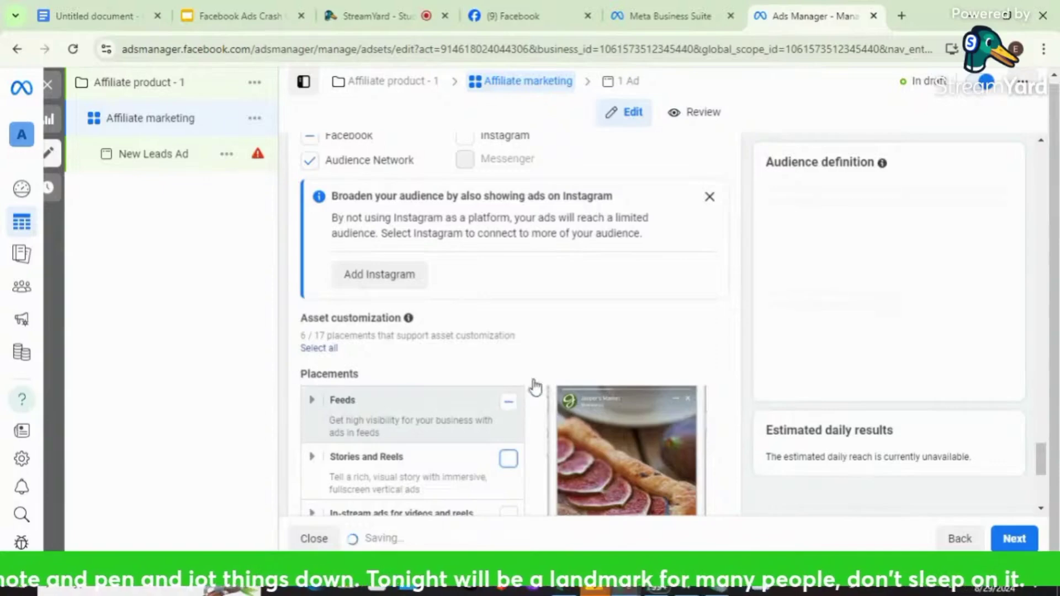
- Exclude the Search results placement from the ad set's manual placements
scroll(539, 375, "down", 3)
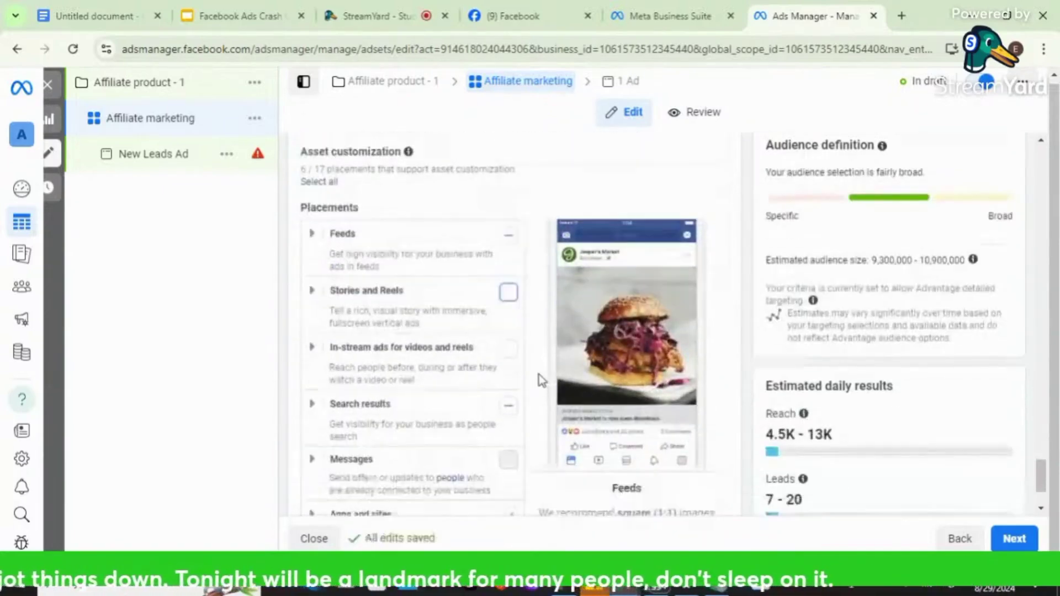
scroll(539, 374, "down", 1)
left_click(508, 356)
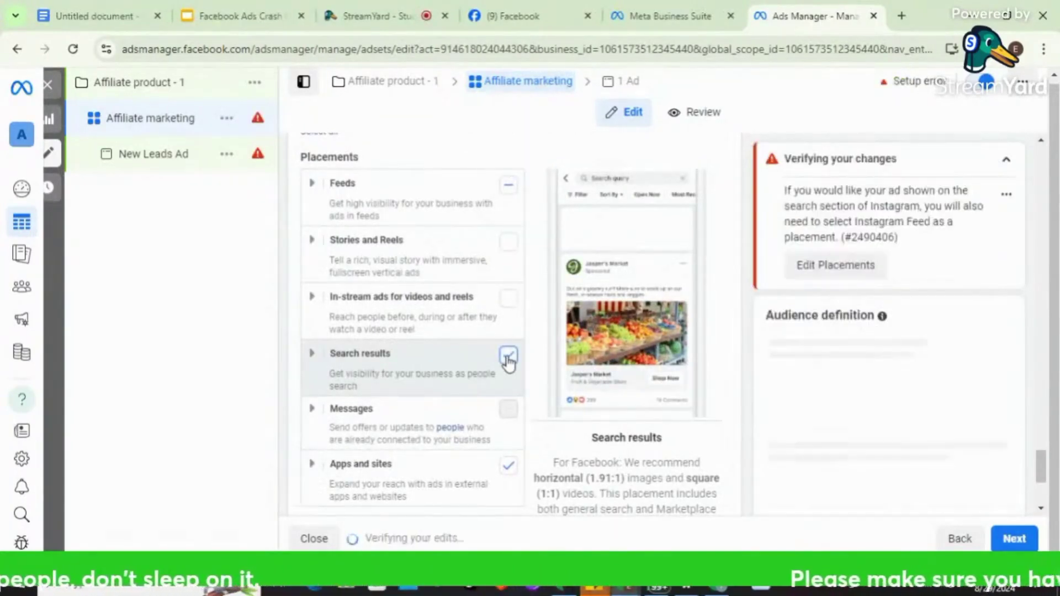
left_click(508, 356)
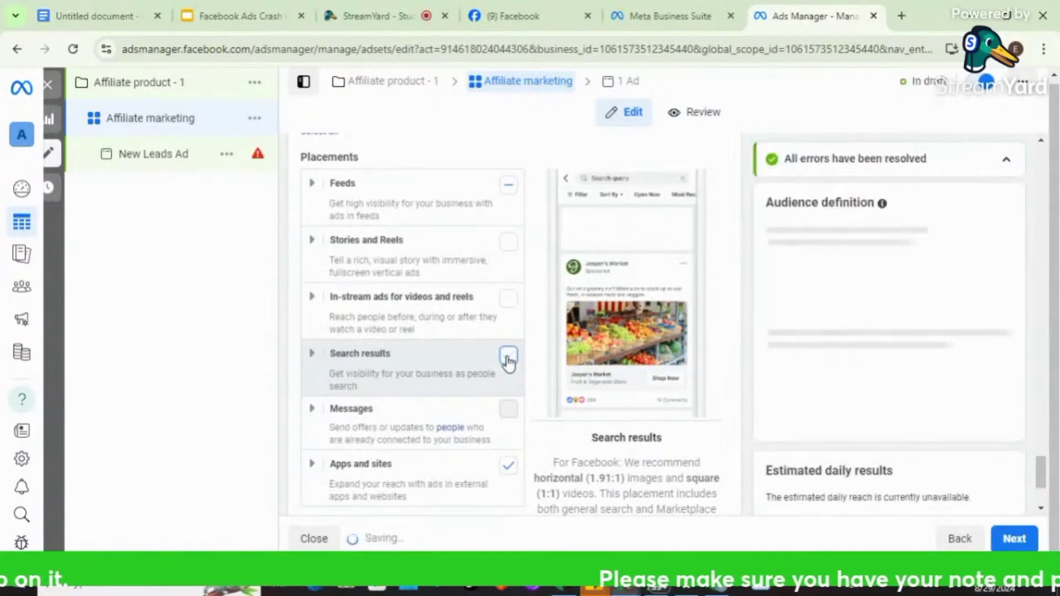
- Expand the Feeds placements and exclude Facebook Marketplace and Facebook video feeds
scroll(538, 396, "up", 1)
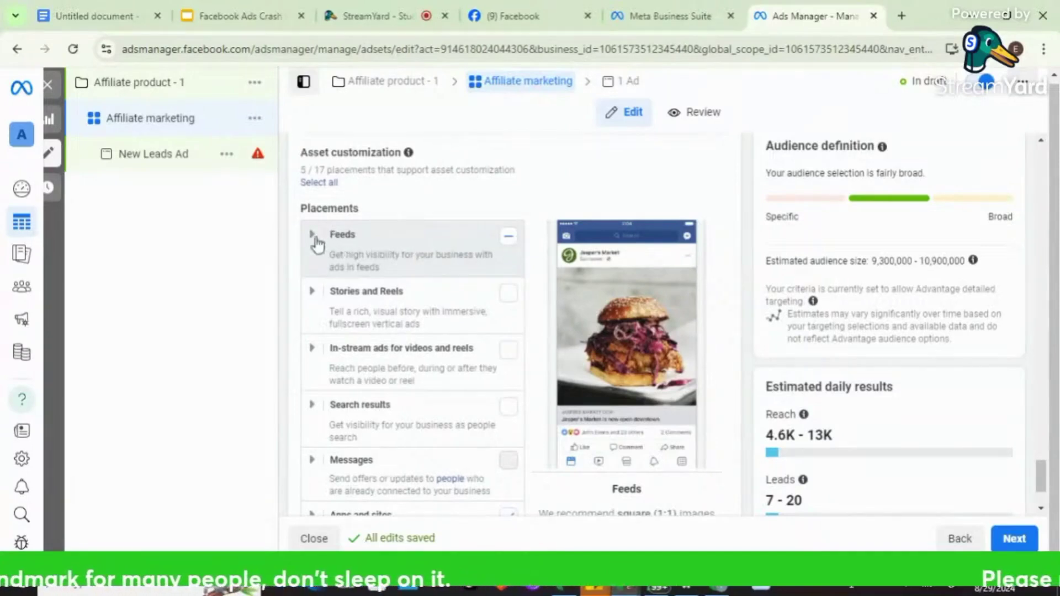
left_click(313, 237)
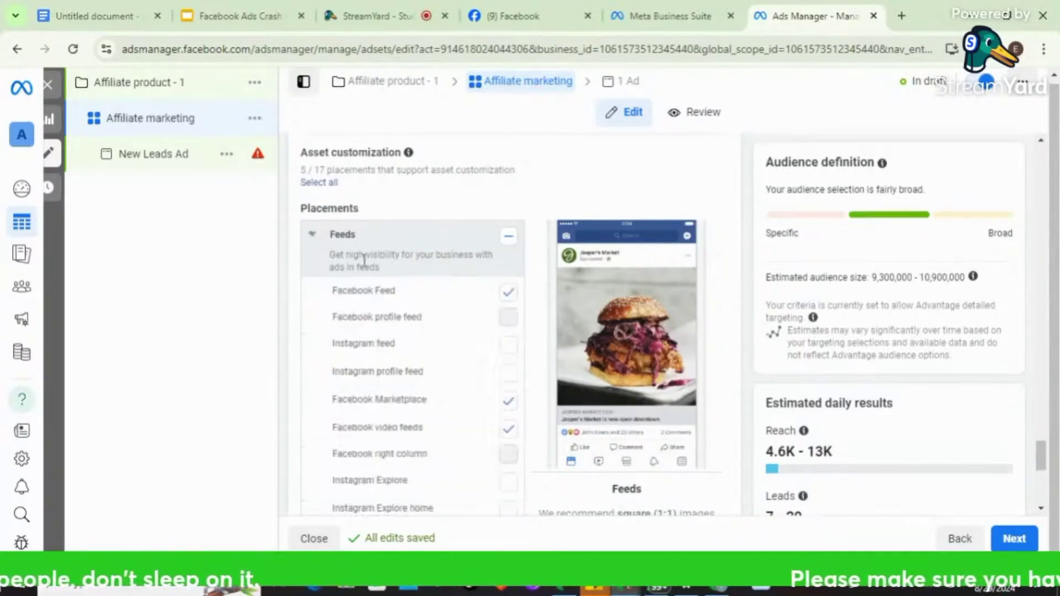
left_click(509, 401)
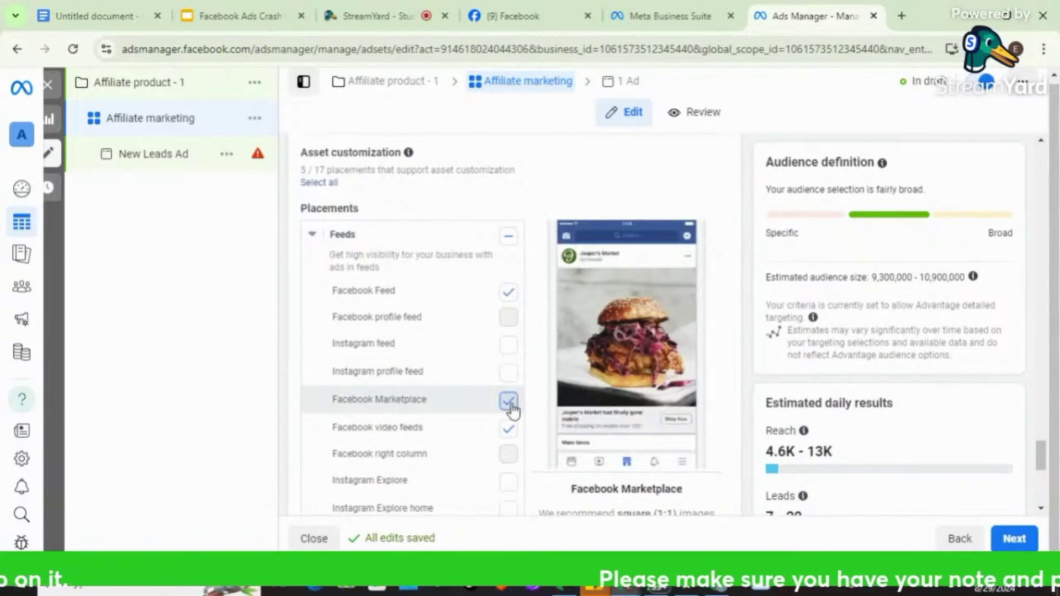
left_click(509, 401)
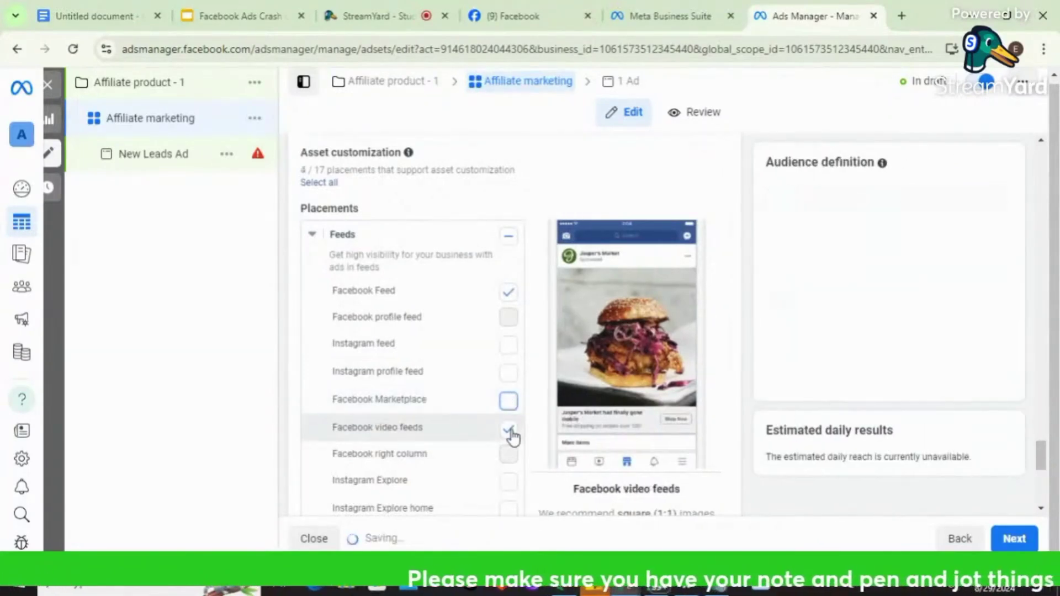
left_click(509, 430)
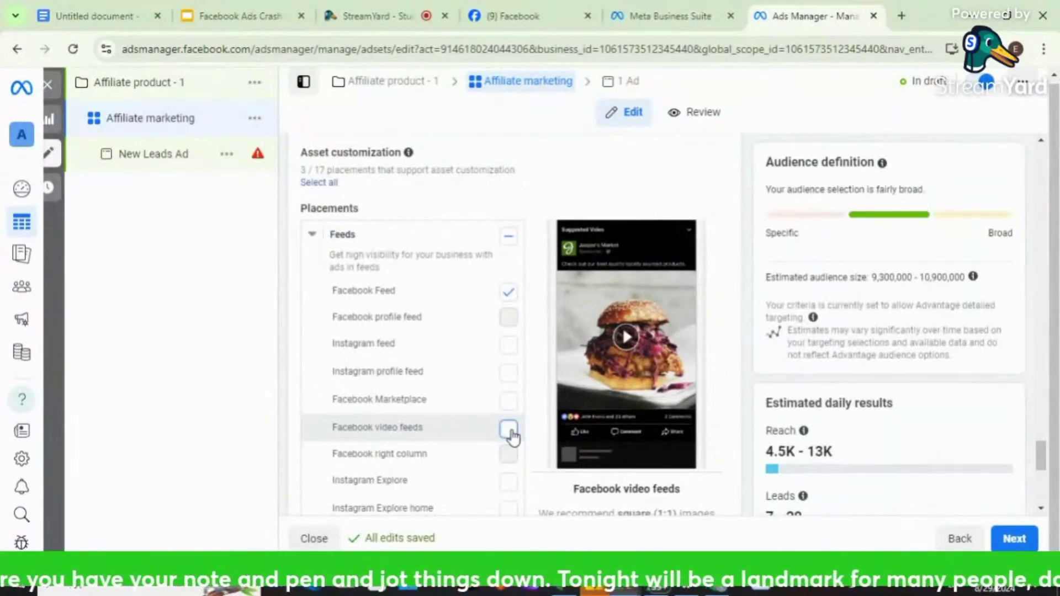
- Expand the Apps and sites placements and exclude the whole group from the ad set's manual placements
scroll(511, 433, "down", 4)
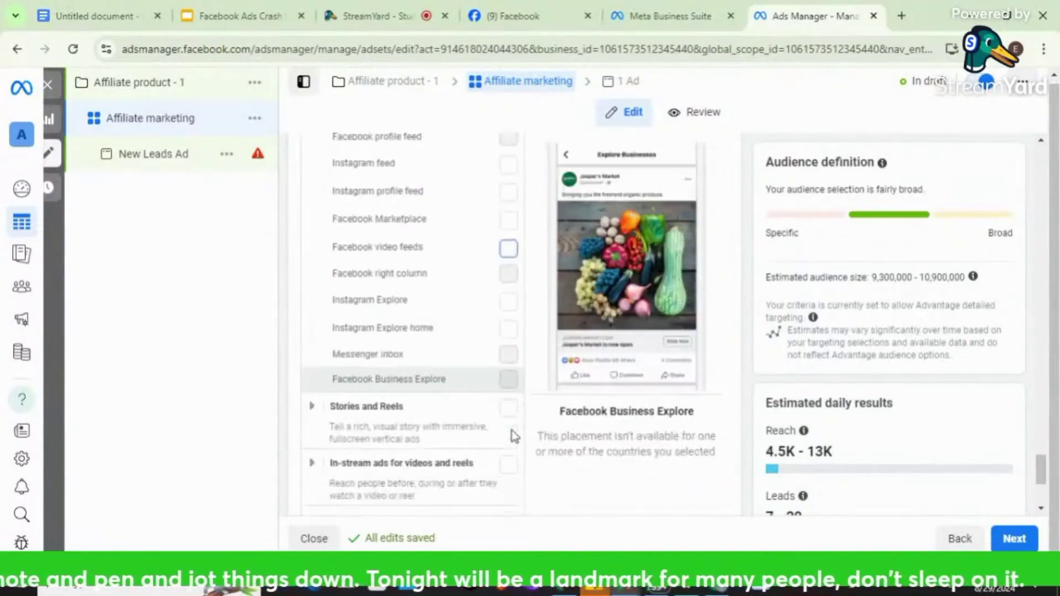
scroll(512, 434, "down", 3)
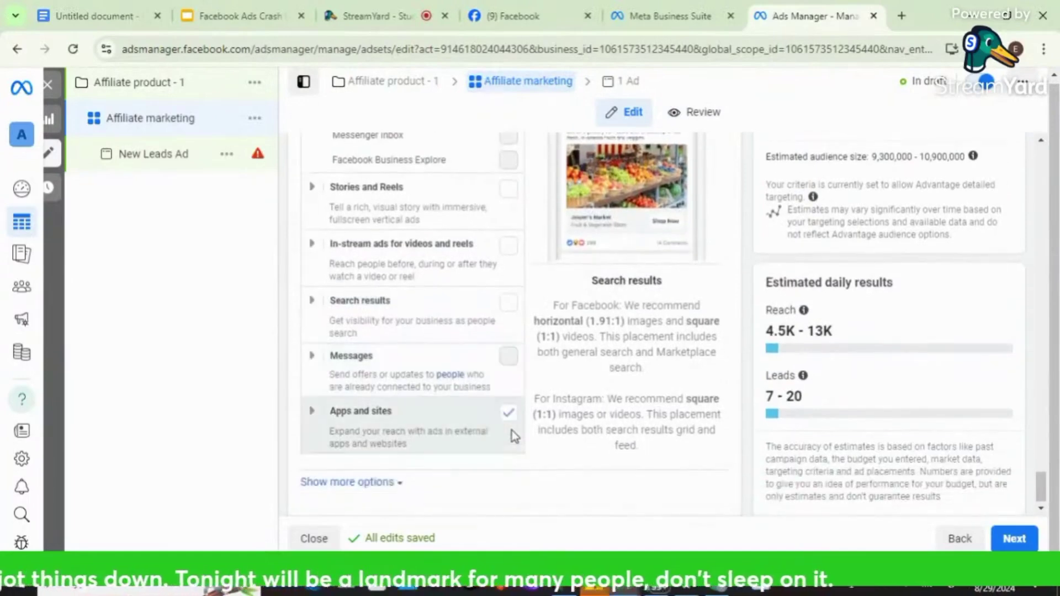
left_click(312, 413)
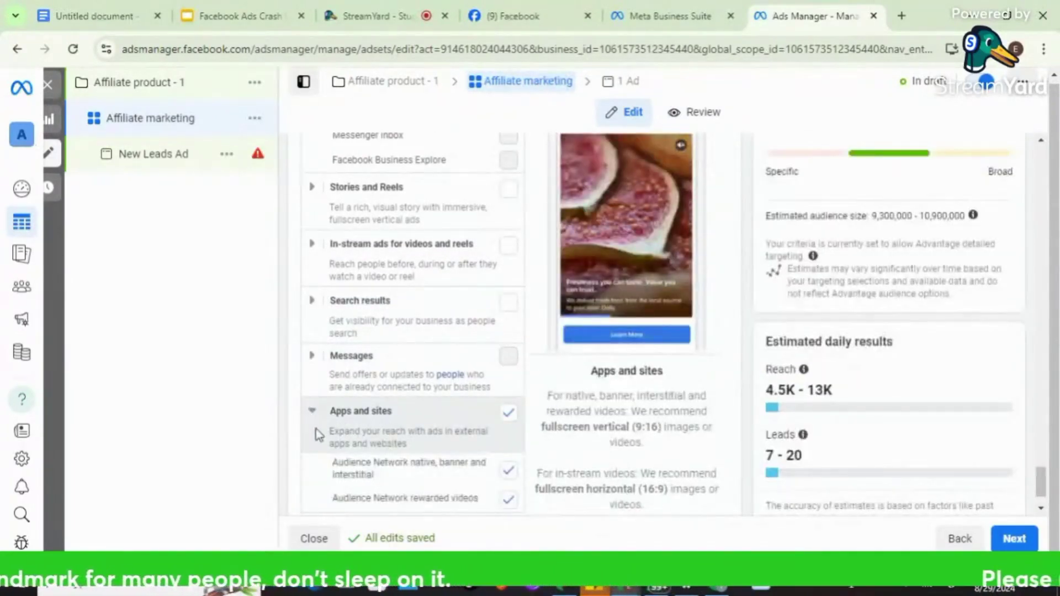
scroll(320, 437, "down", 1)
scroll(322, 442, "up", 10)
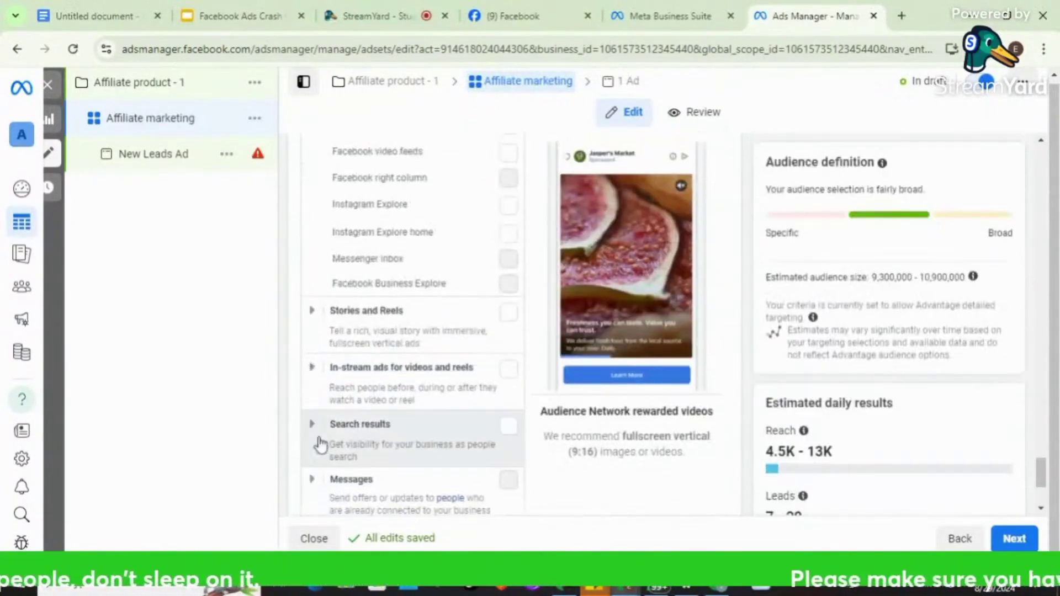
scroll(322, 443, "up", 1)
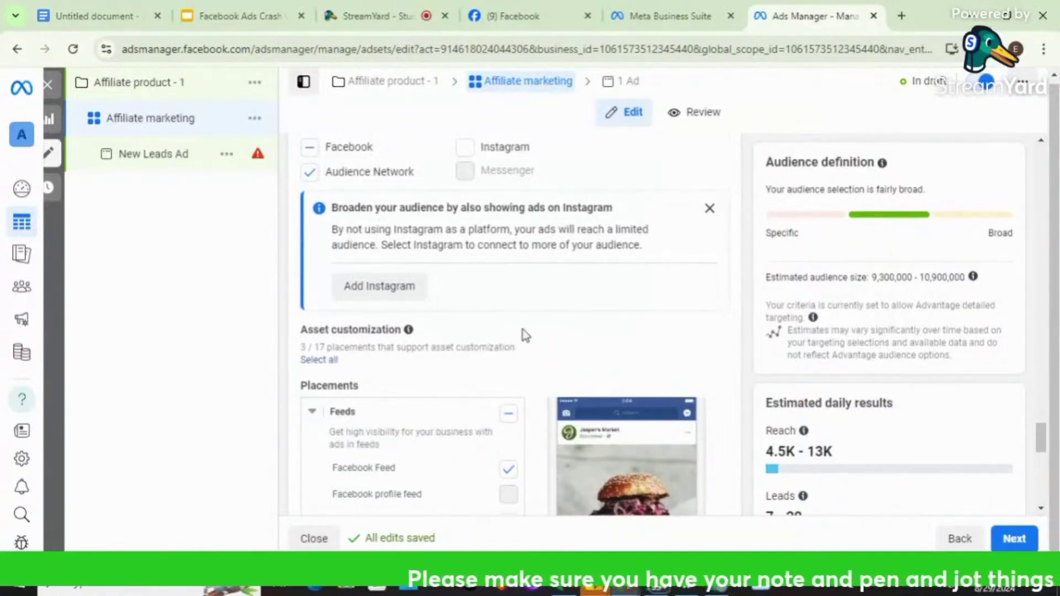
scroll(745, 325, "down", 4)
scroll(746, 325, "down", 5)
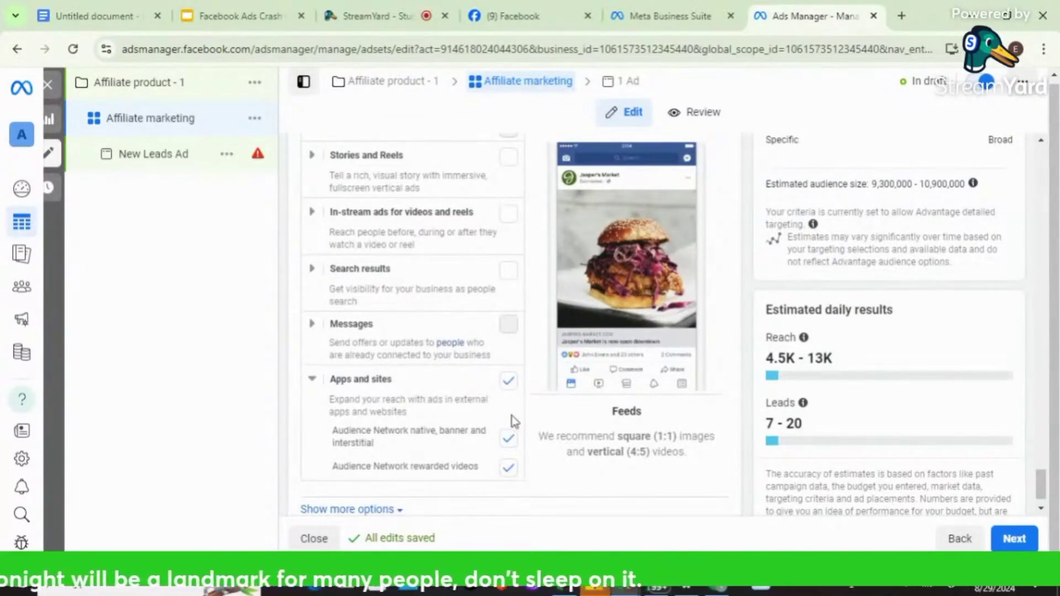
left_click(508, 382)
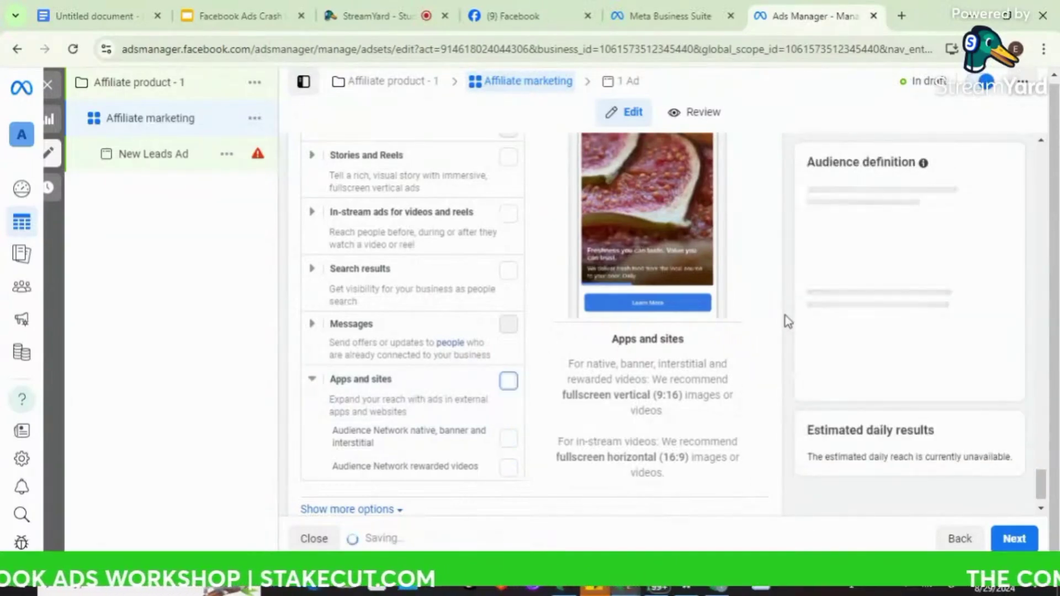
- Review the ad set's selected platforms and the full placement list, from Feeds down to Apps and sites
scroll(752, 274, "up", 5)
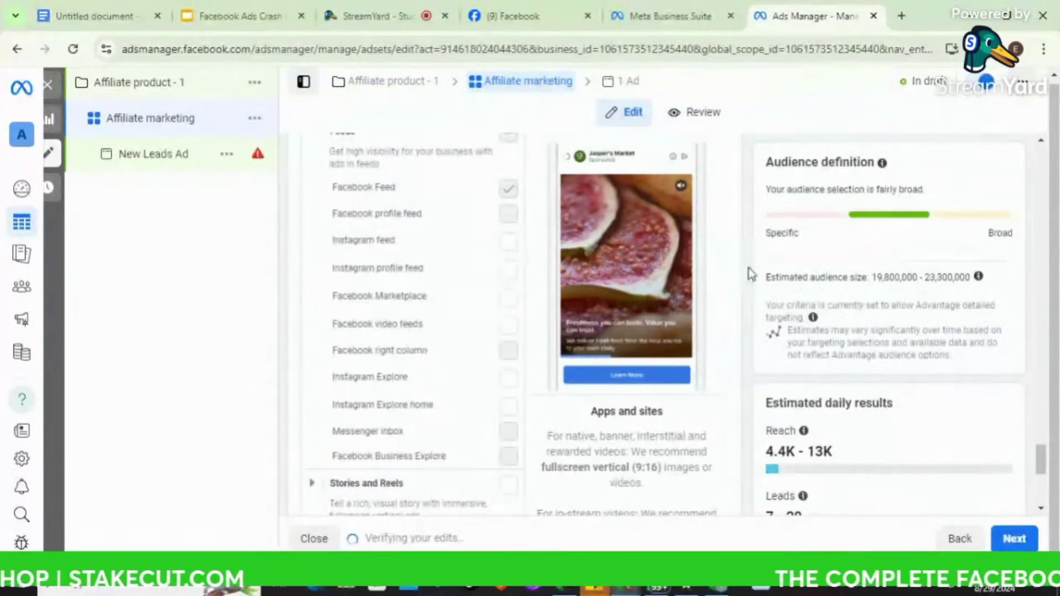
scroll(751, 274, "up", 4)
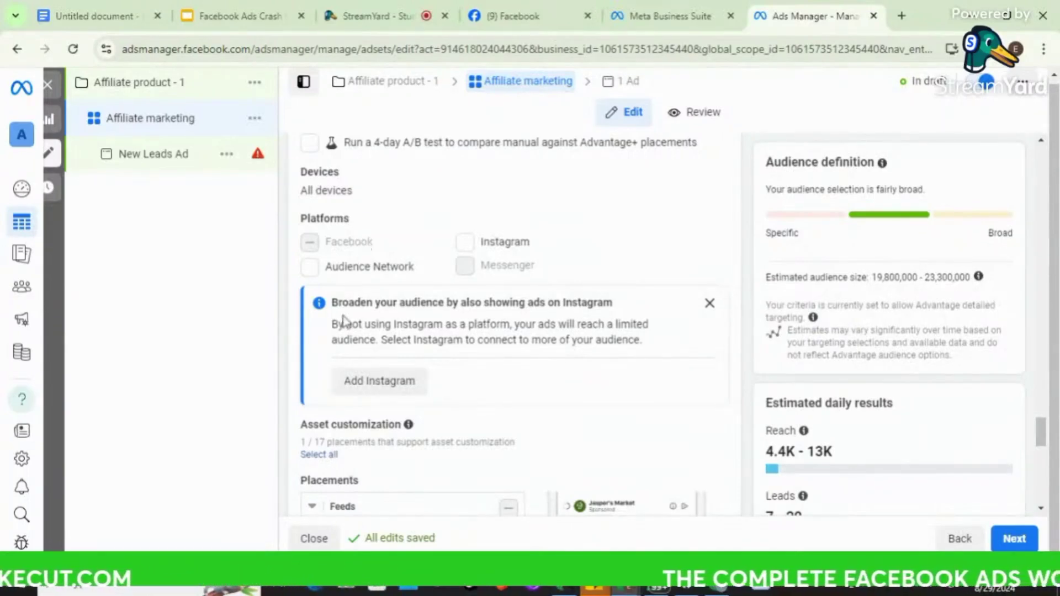
scroll(301, 458, "down", 2)
scroll(301, 458, "down", 1)
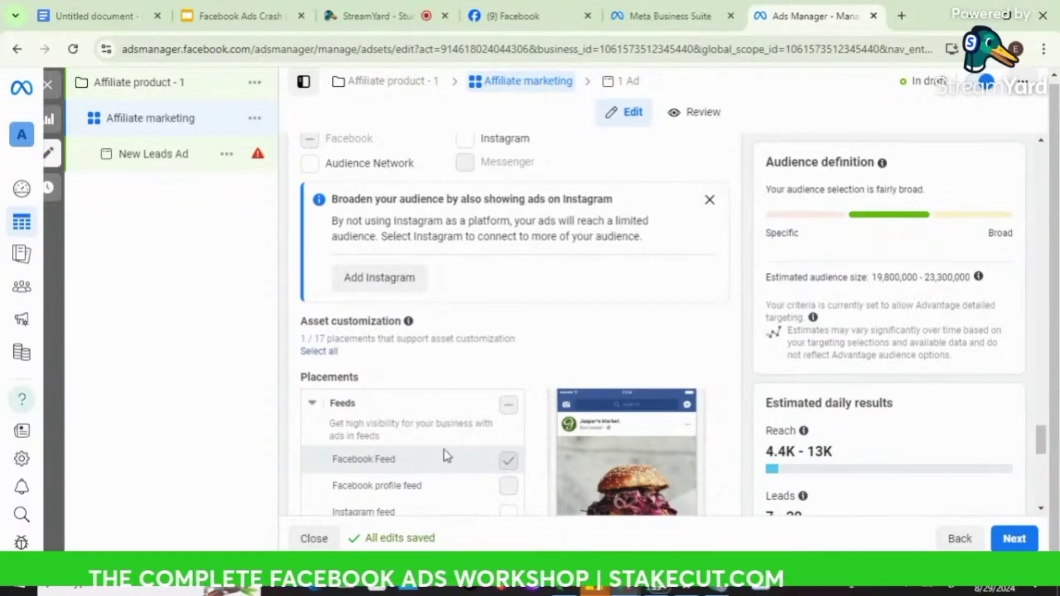
scroll(538, 442, "down", 6)
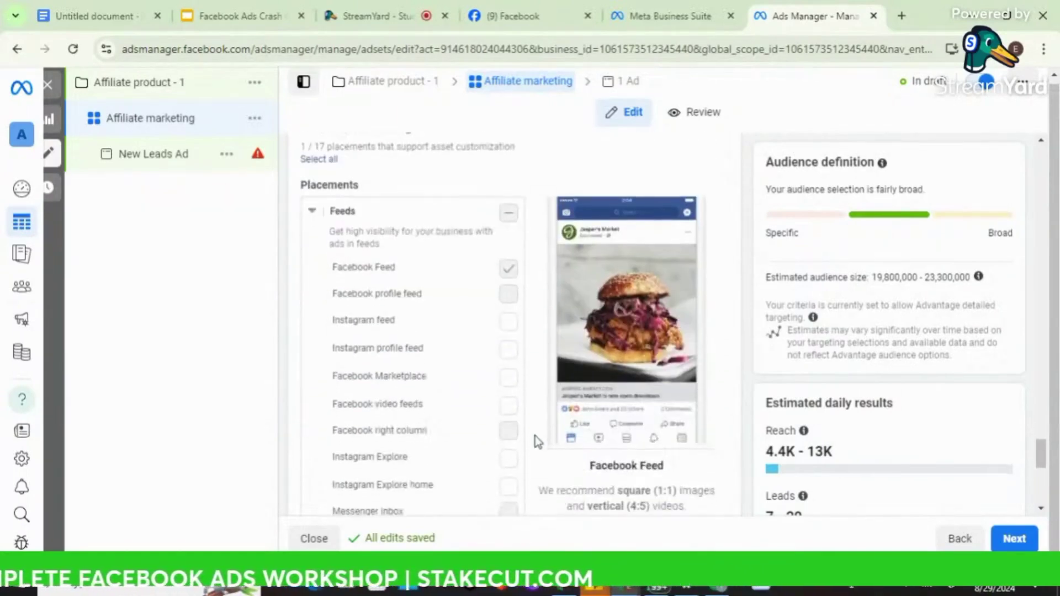
scroll(538, 442, "down", 5)
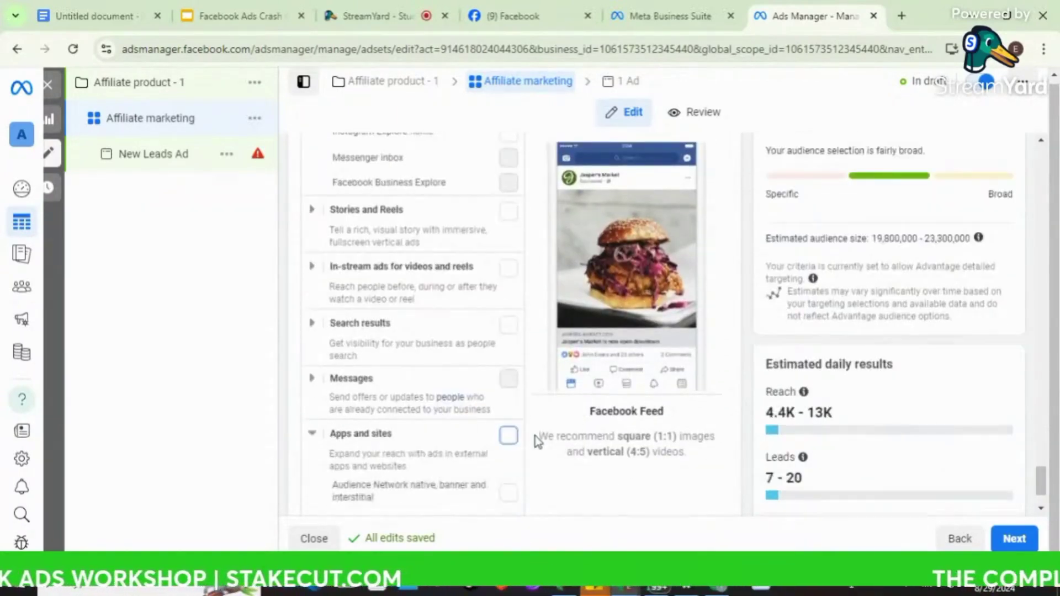
scroll(535, 436, "up", 10)
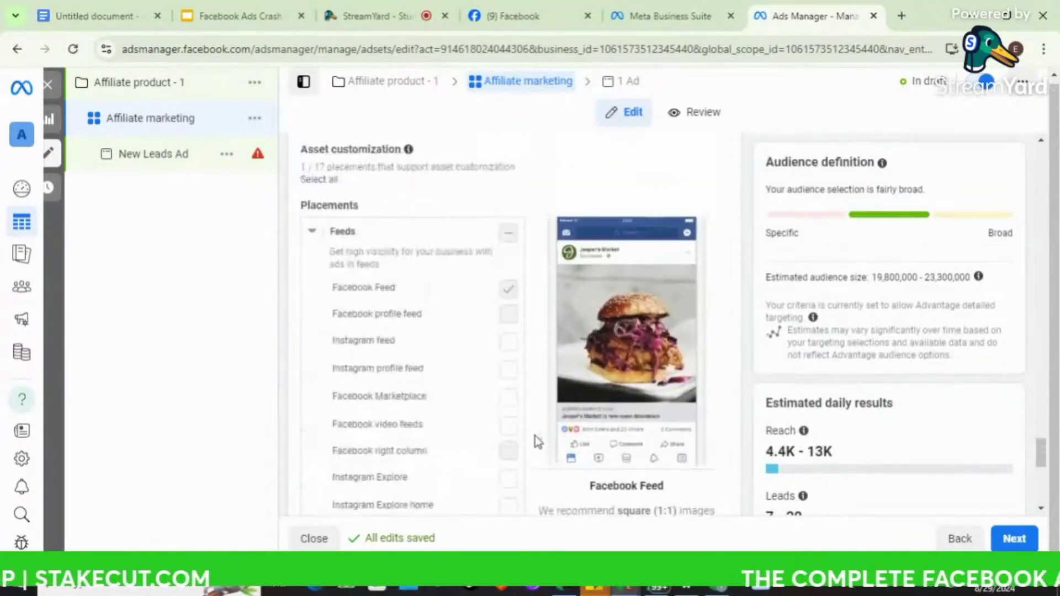
scroll(535, 436, "up", 3)
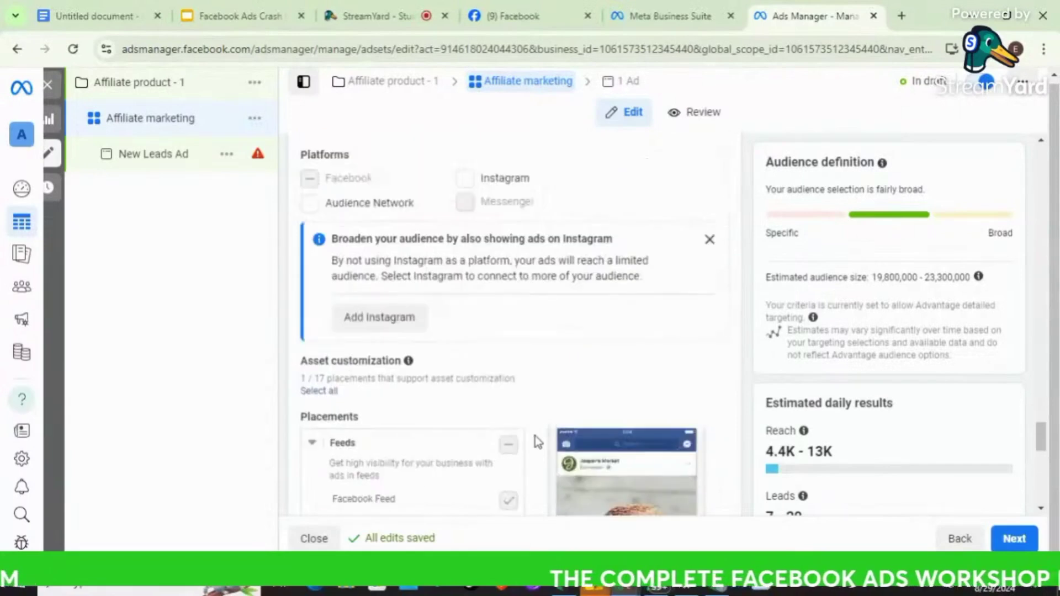
- Continue to the New Leads Ad and check its identity section and the available ad setup options, keeping Create ad
left_click(1022, 540)
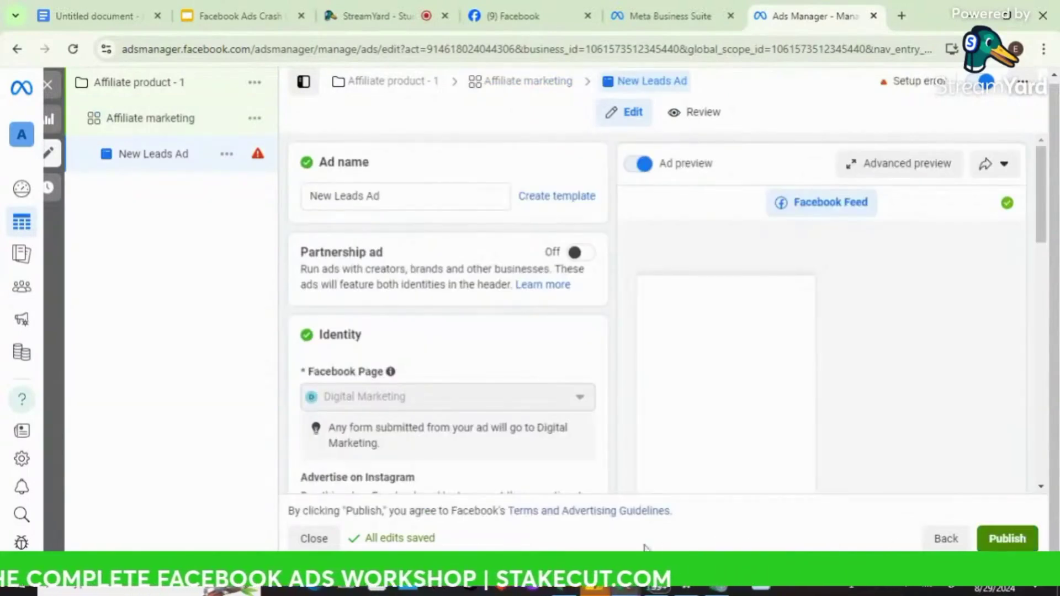
scroll(599, 425, "down", 2)
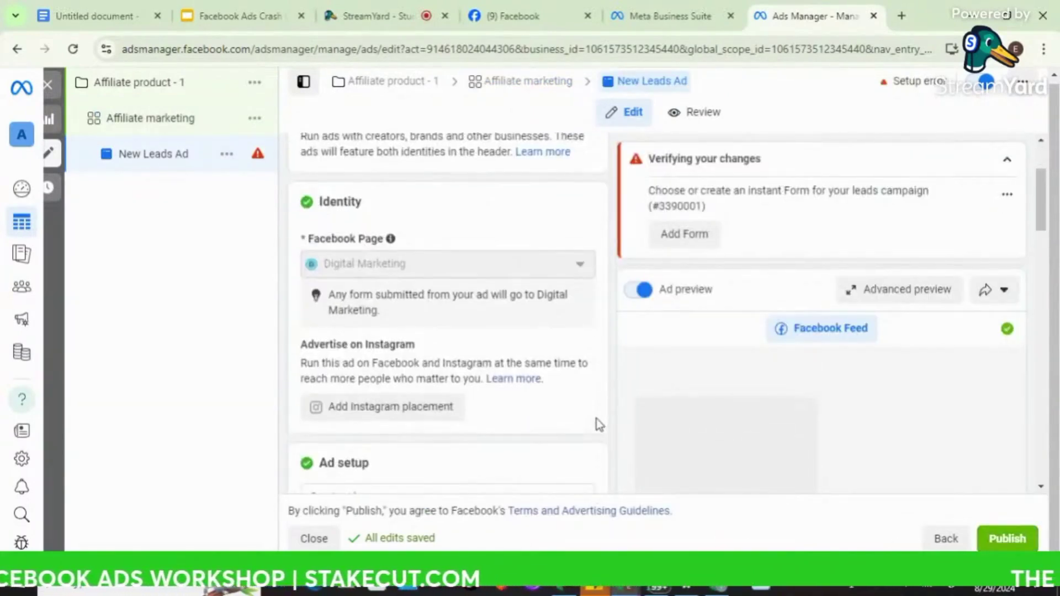
scroll(596, 418, "down", 1)
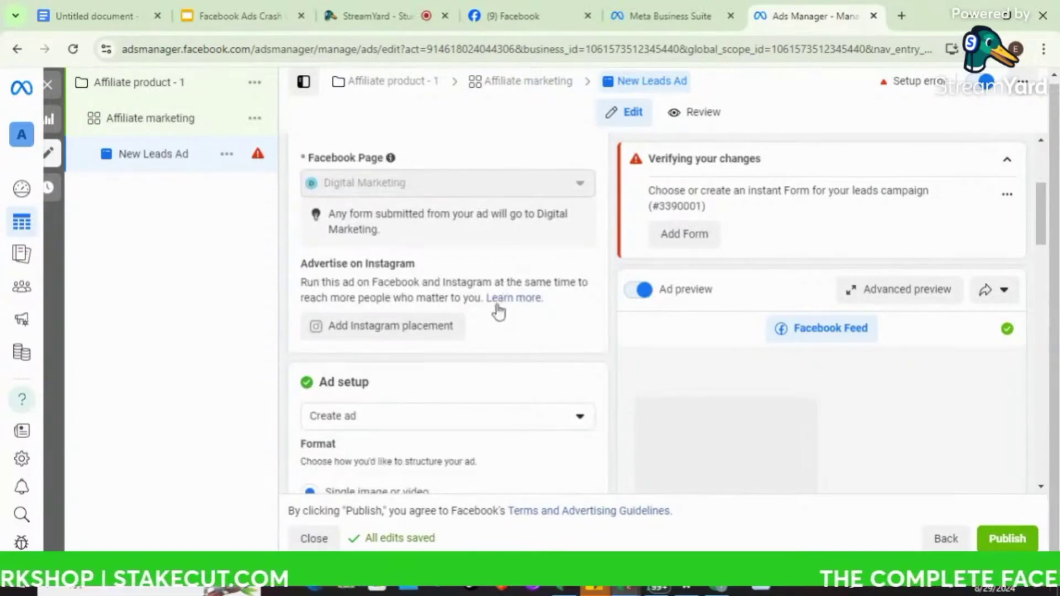
scroll(497, 346, "down", 3)
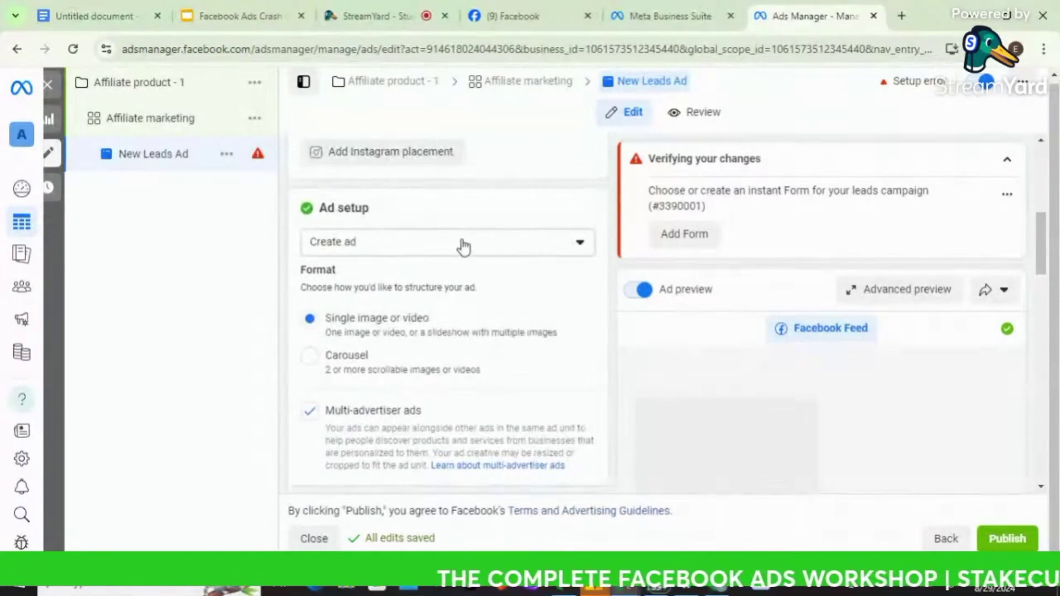
left_click(463, 245)
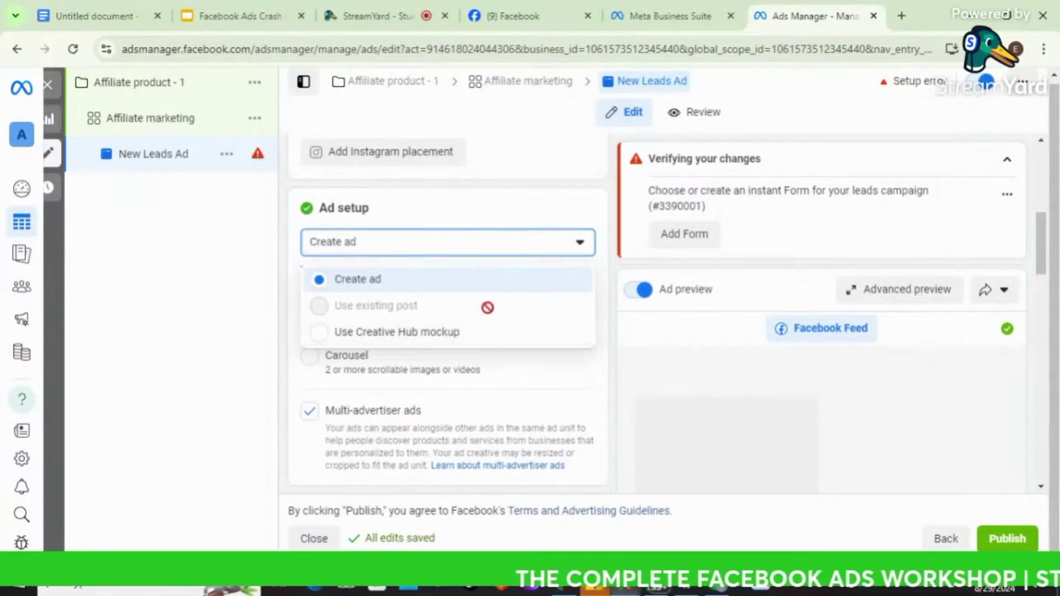
left_click(524, 214)
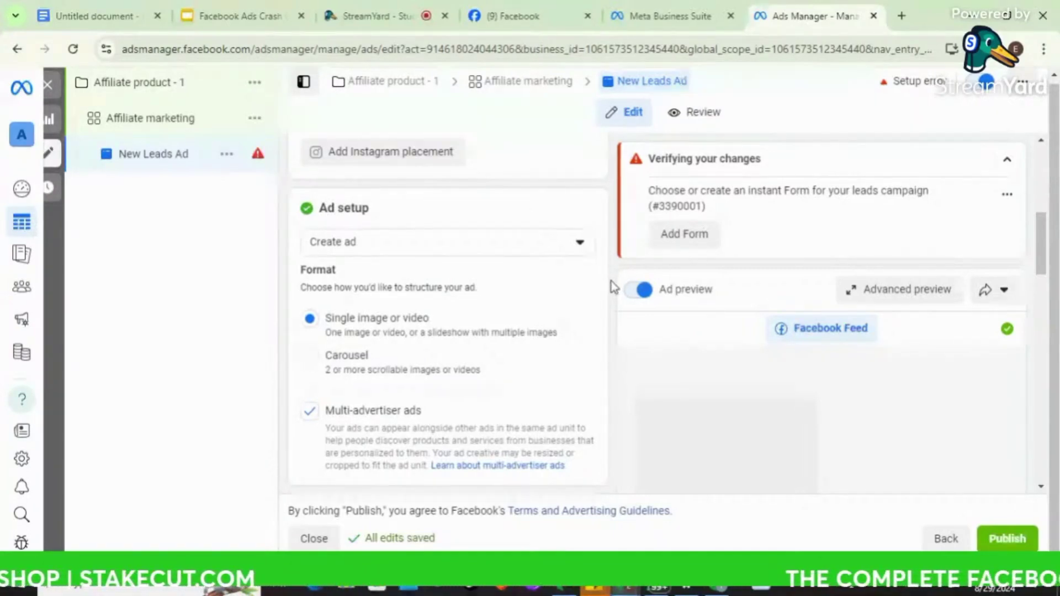
- Check the ad format and the account's video library for the ad creative, closing the library without choosing a video
scroll(613, 287, "down", 3)
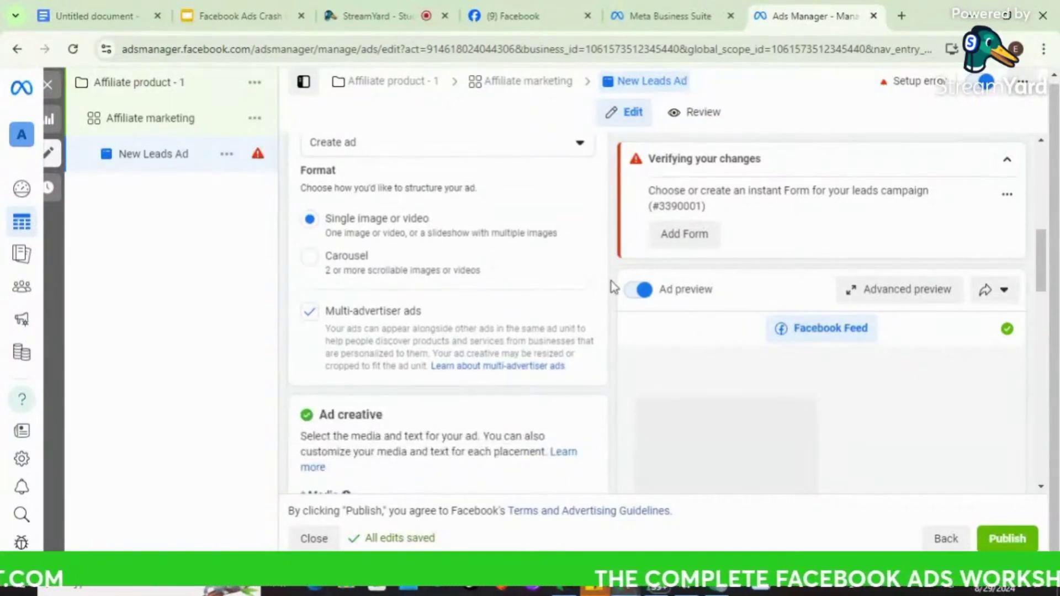
scroll(611, 281, "down", 2)
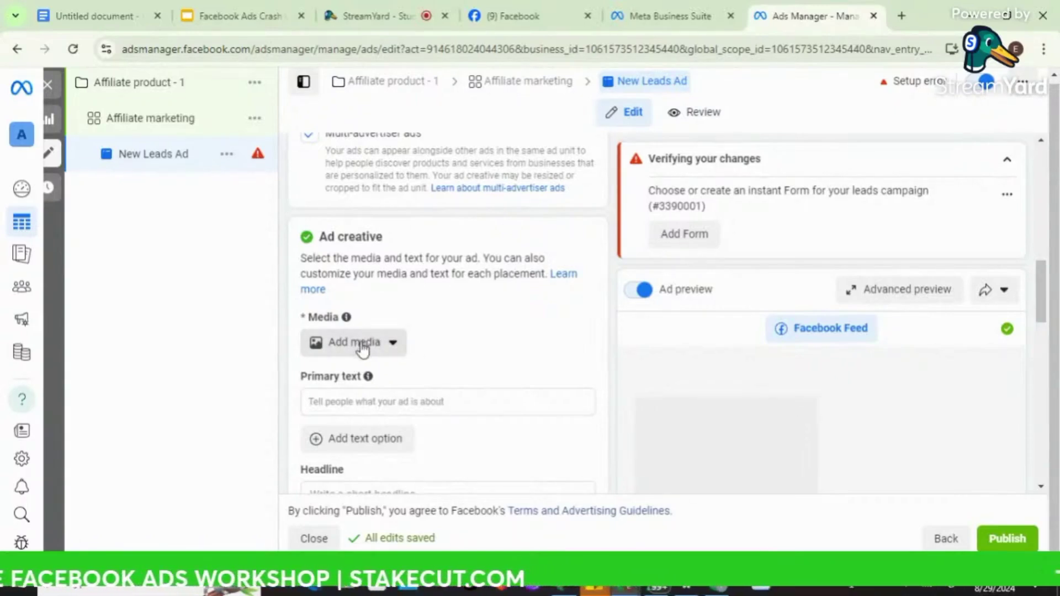
left_click(392, 343)
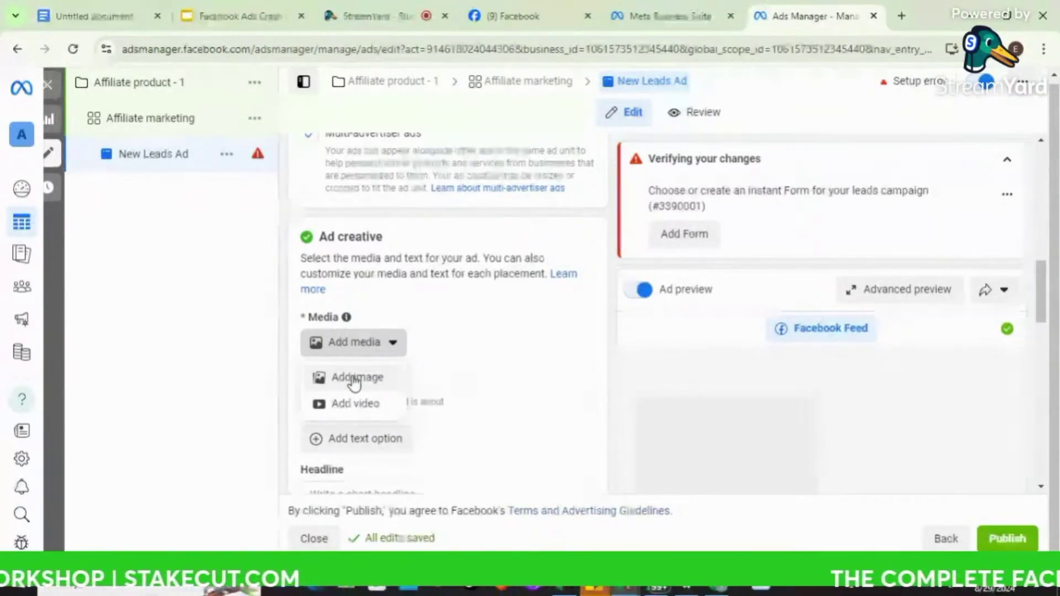
left_click(351, 409)
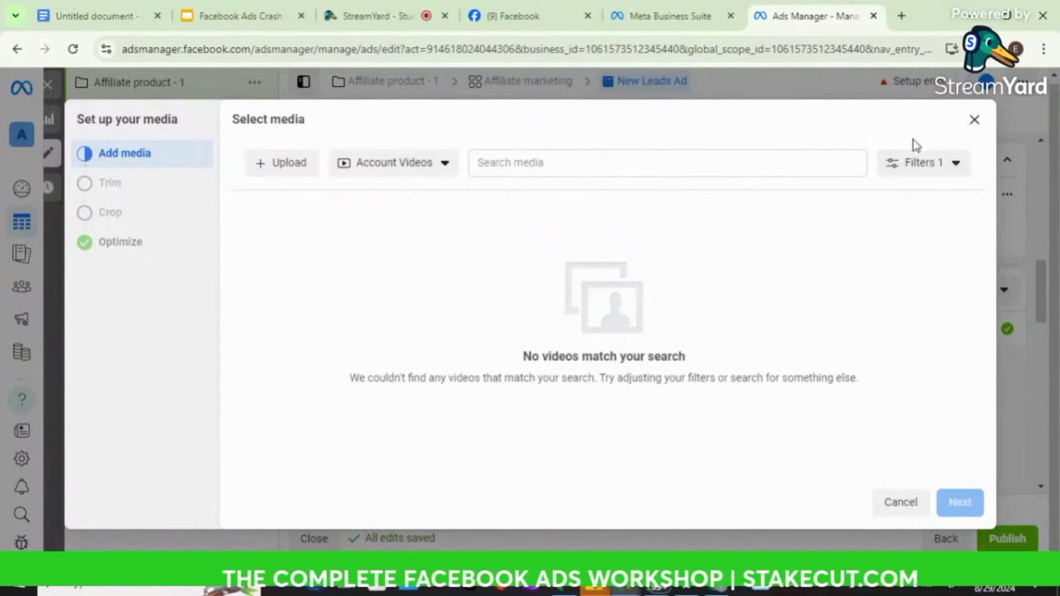
left_click(975, 119)
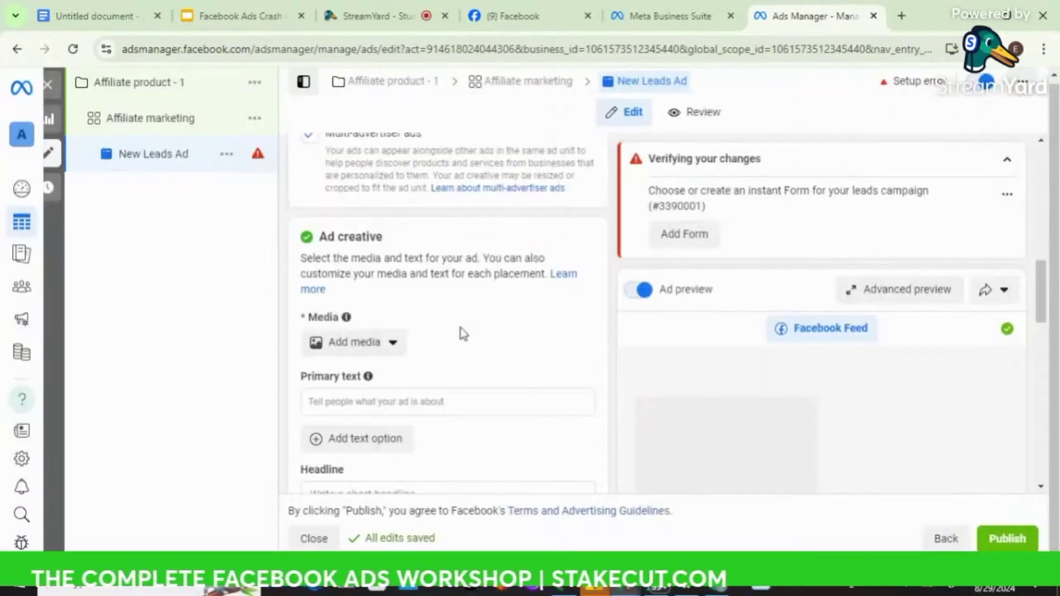
- View the account images available for the ad creative without choosing one, and open the primary text for editing
left_click(376, 343)
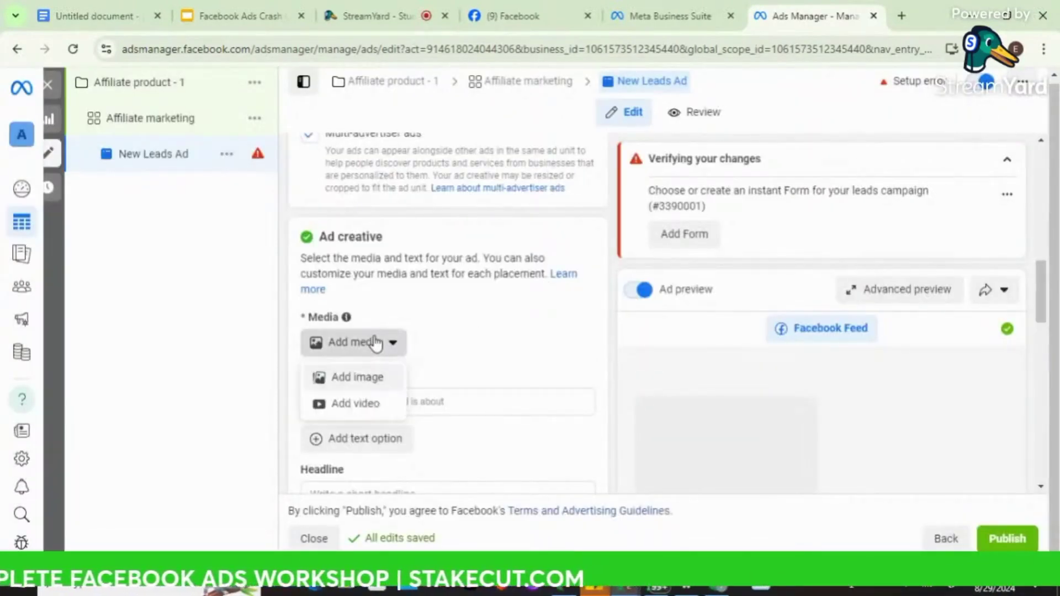
left_click(358, 377)
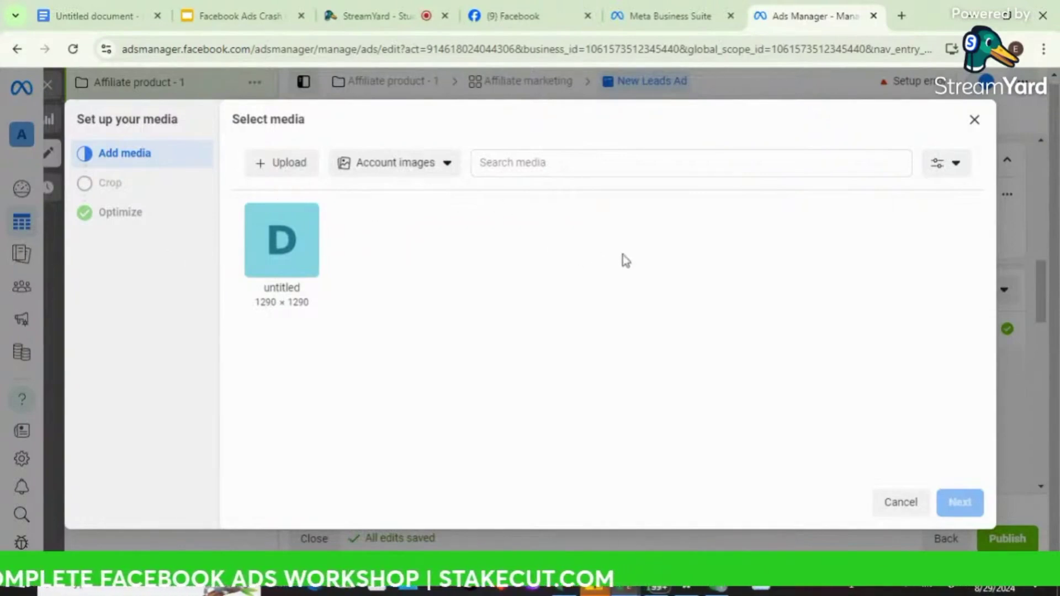
left_click(975, 119)
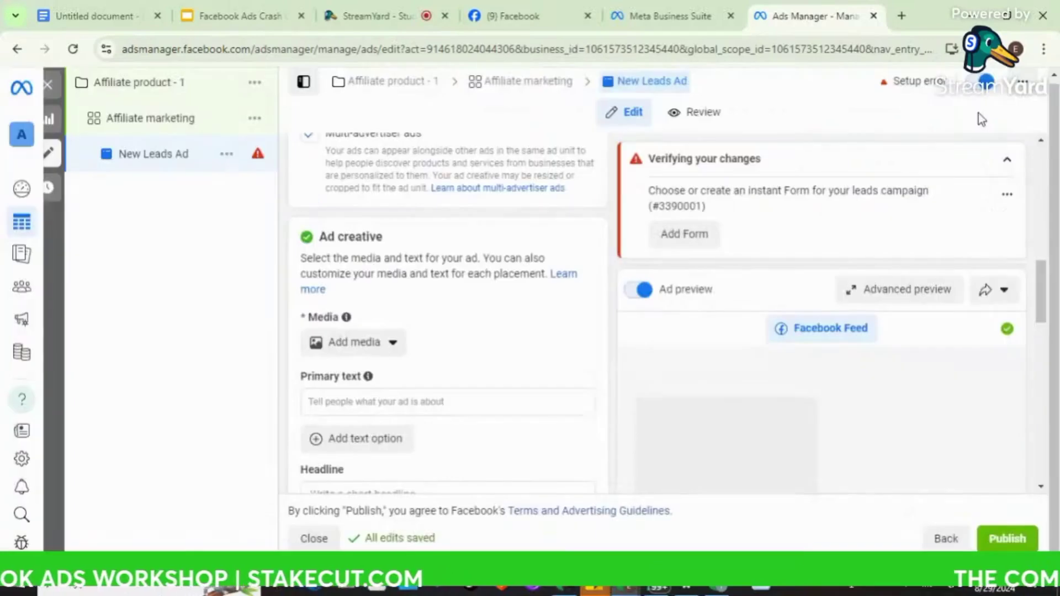
left_click(422, 400)
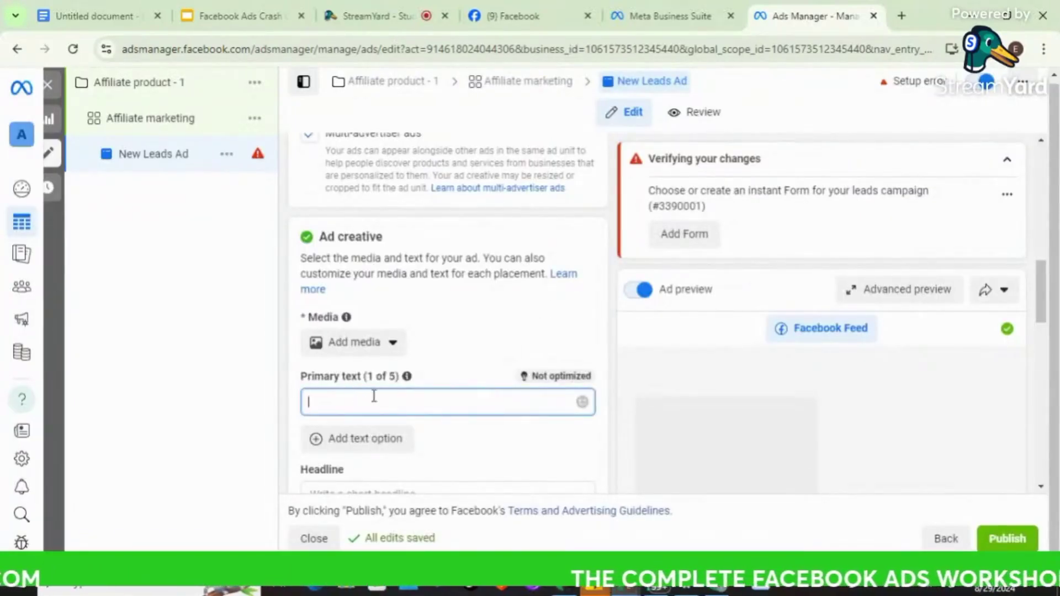
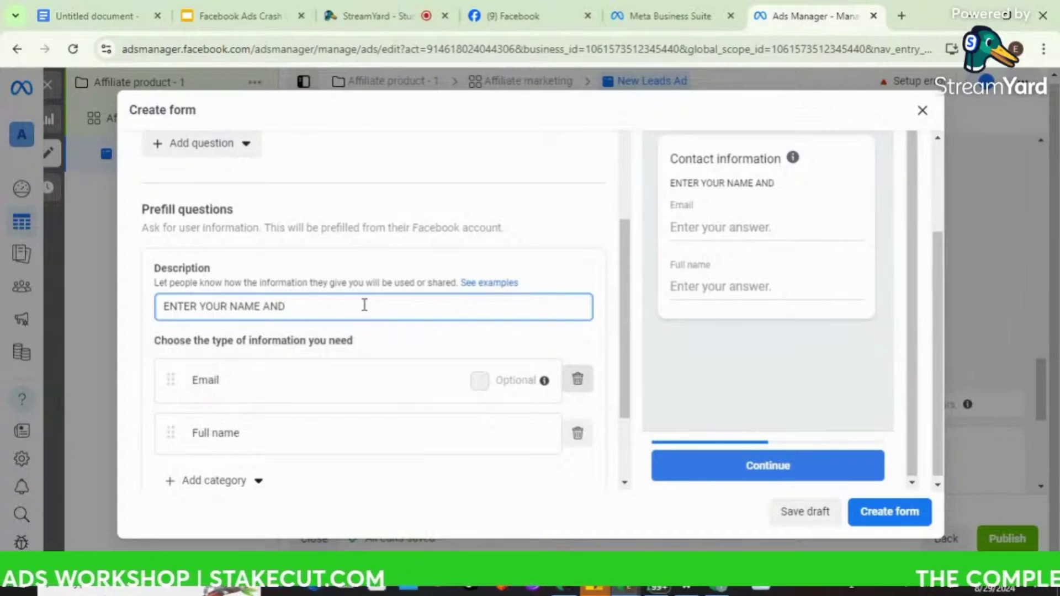
- Complete the prefill questions description in the instant form as "ENTER YOUR NAME AND NUMBER TO GET ACCESS"
type("NUMBER")
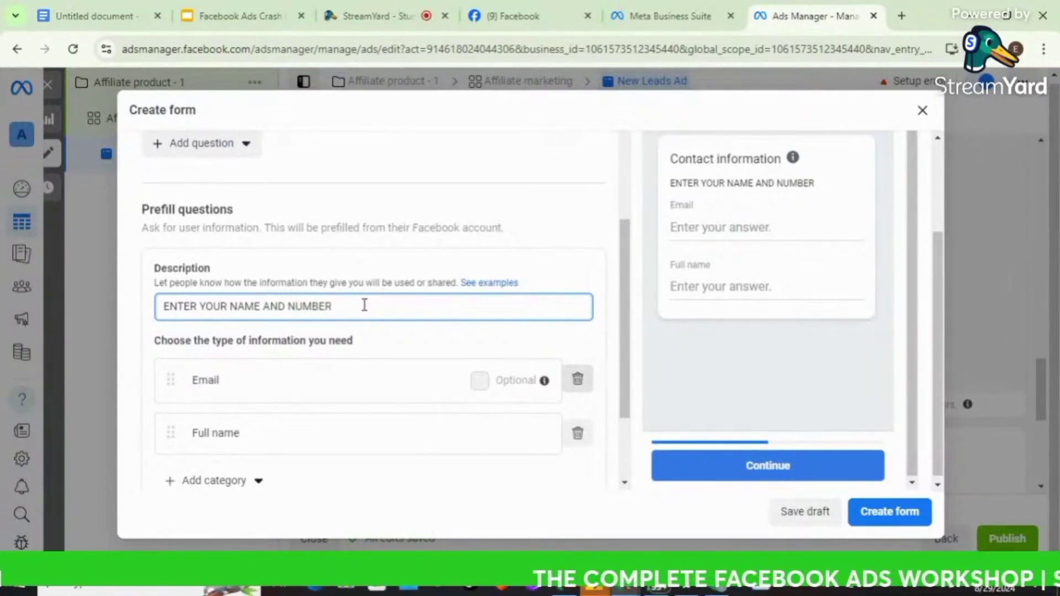
type(" TO GE")
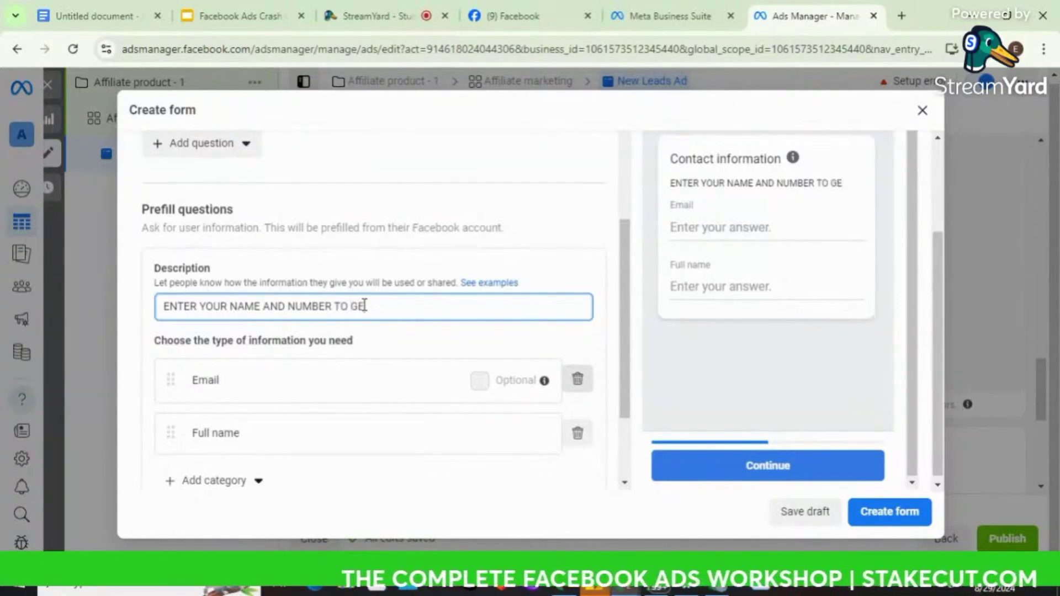
type("T ACCESS")
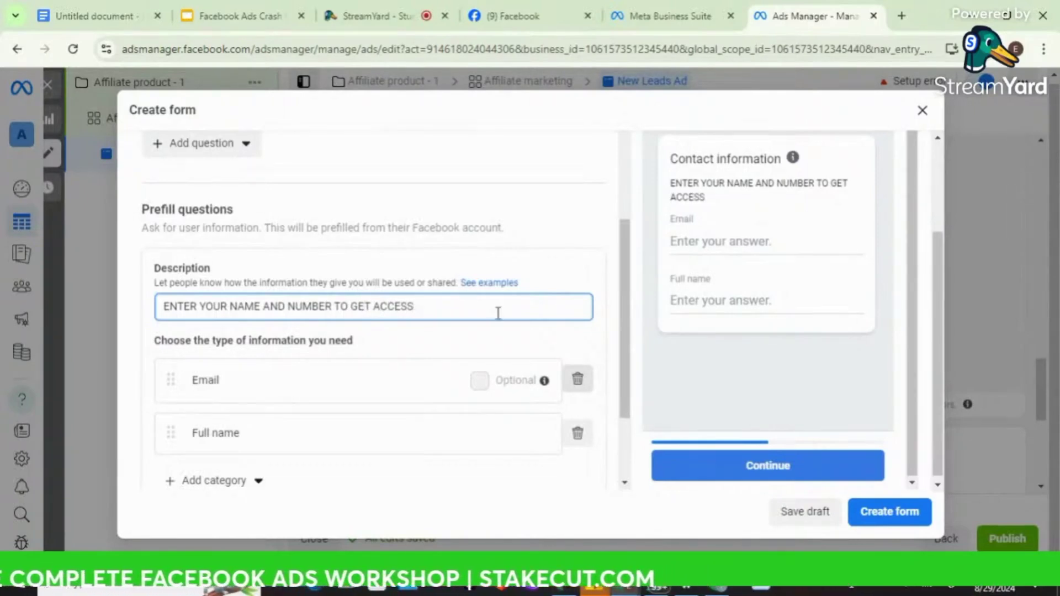
scroll(404, 359, "down", 1)
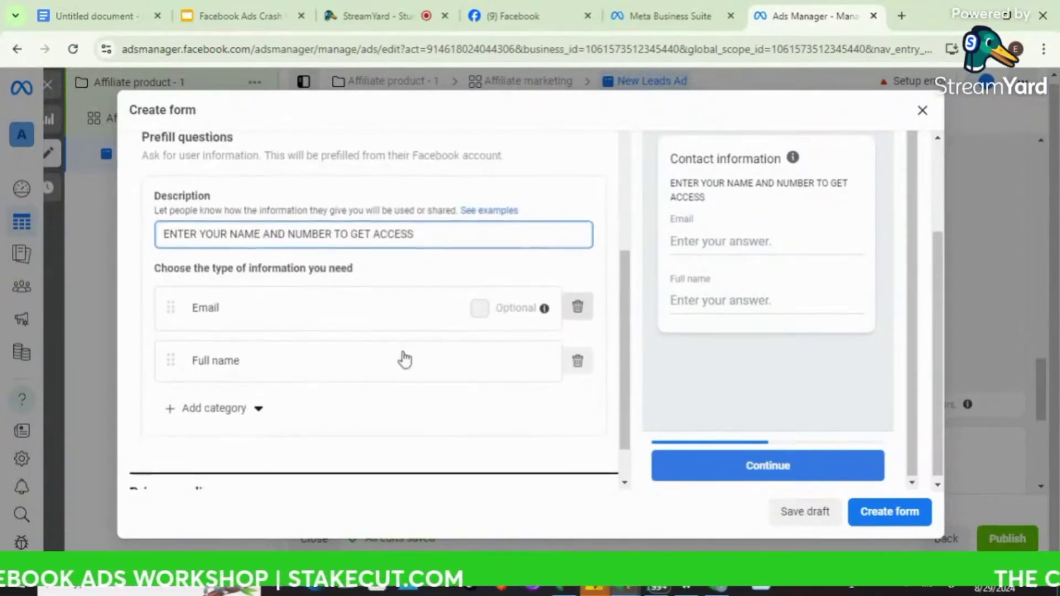
left_click(415, 331)
scroll(414, 330, "down", 1)
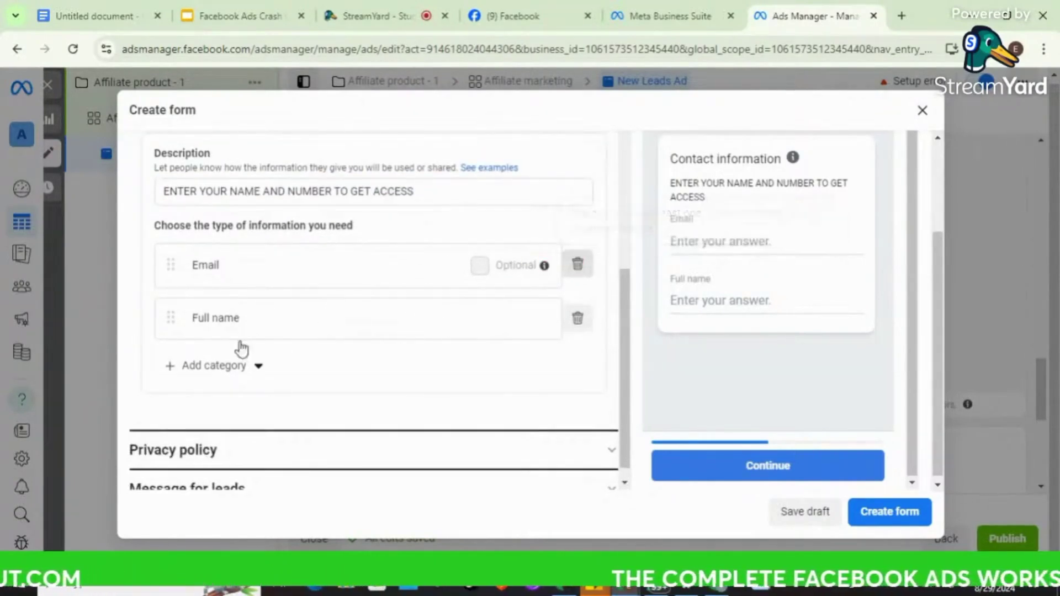
- Add the Phone number contact field to the instant form's requested information and remove the Email field
left_click(236, 370)
mouse_move(229, 412)
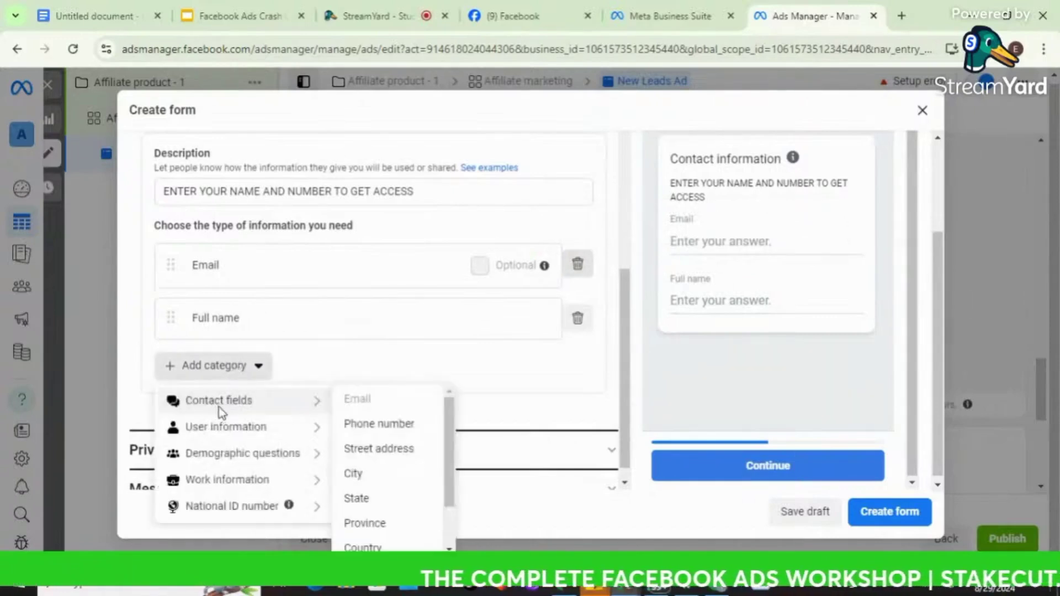
left_click(376, 425)
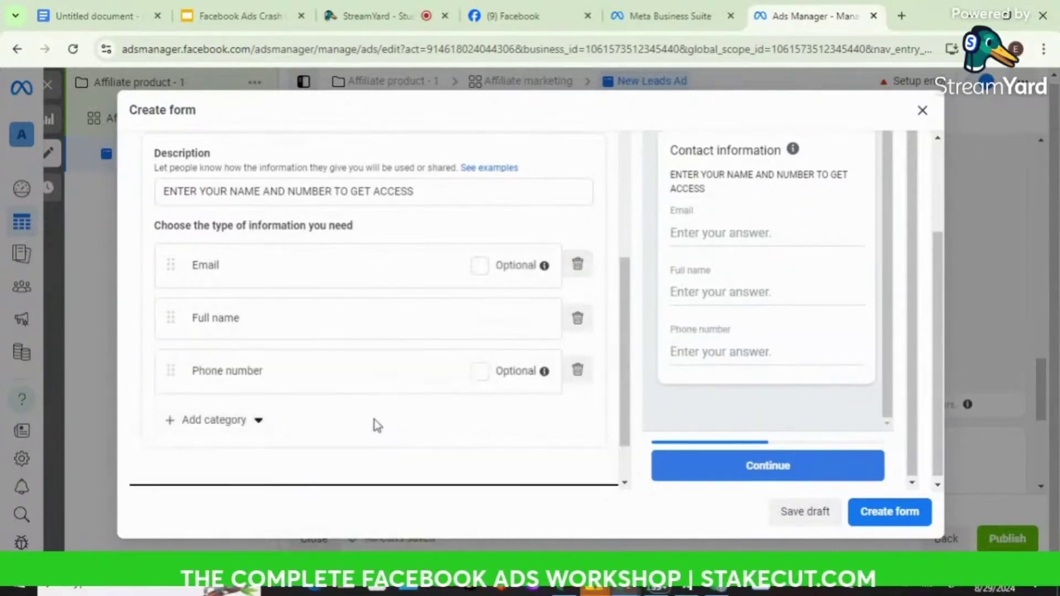
left_click(578, 266)
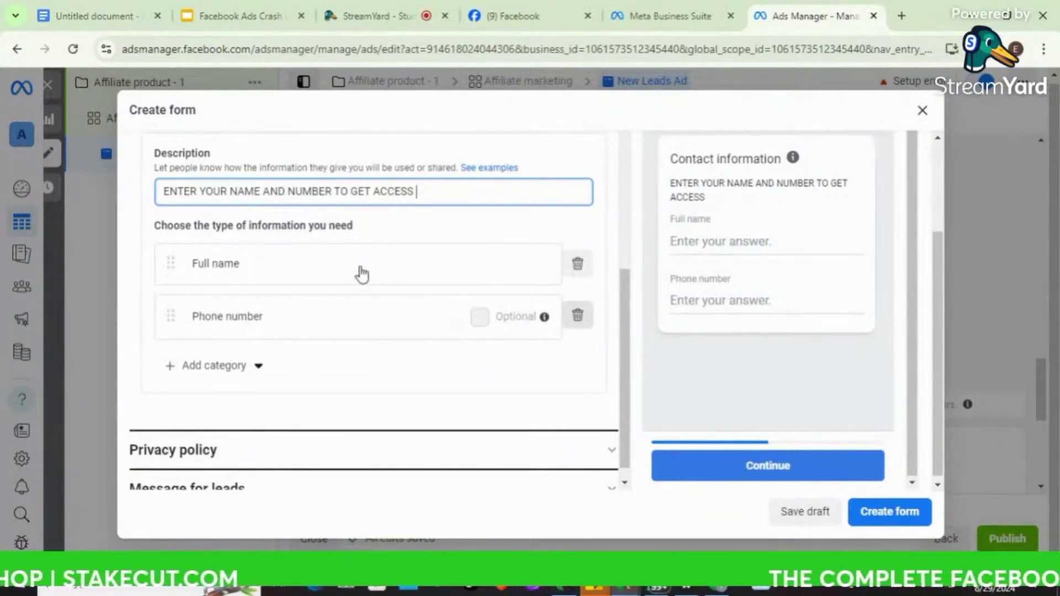
- Expand the form's privacy policy section and examine its link, link text and custom disclaimer settings
scroll(361, 275, "down", 1)
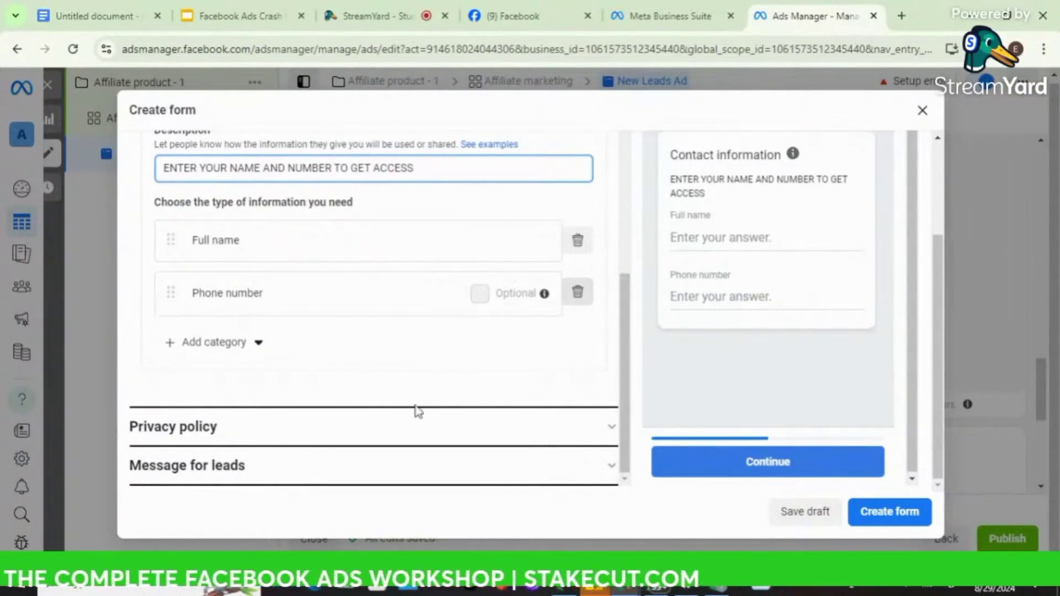
left_click(399, 428)
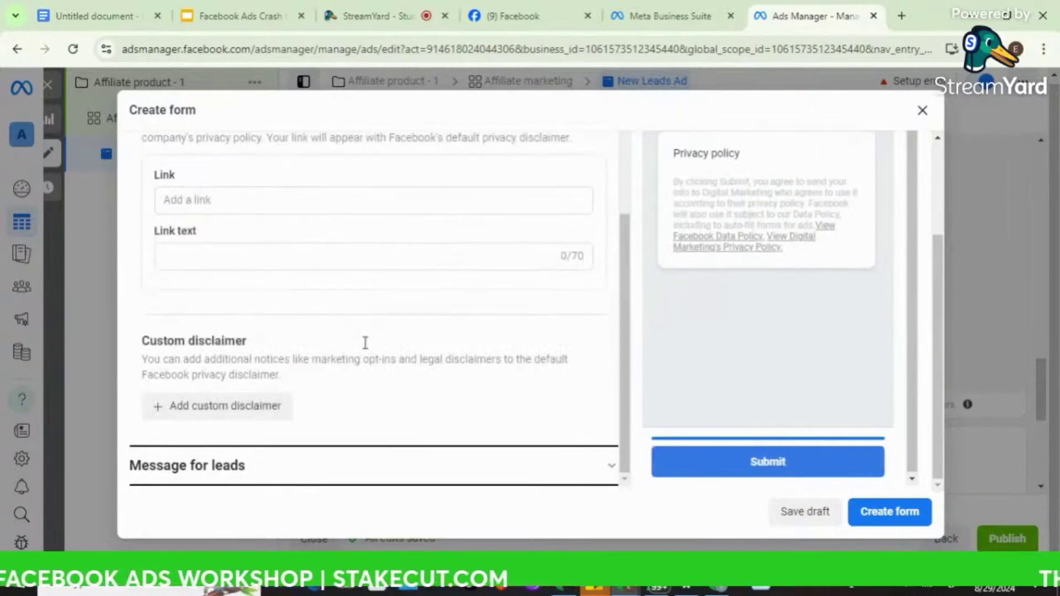
scroll(289, 202, "up", 1)
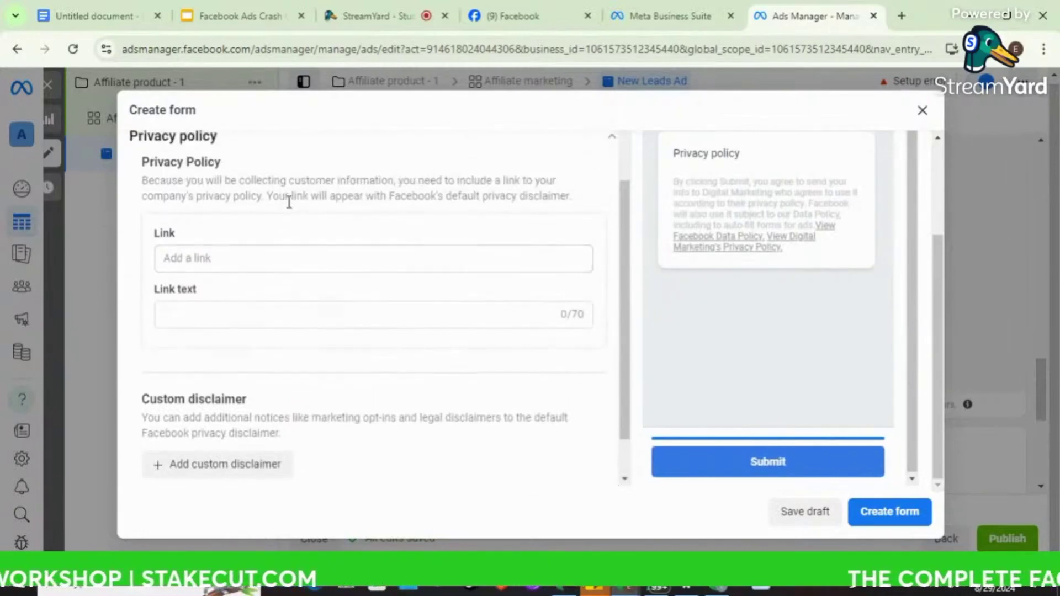
scroll(289, 202, "down", 1)
scroll(289, 202, "up", 1)
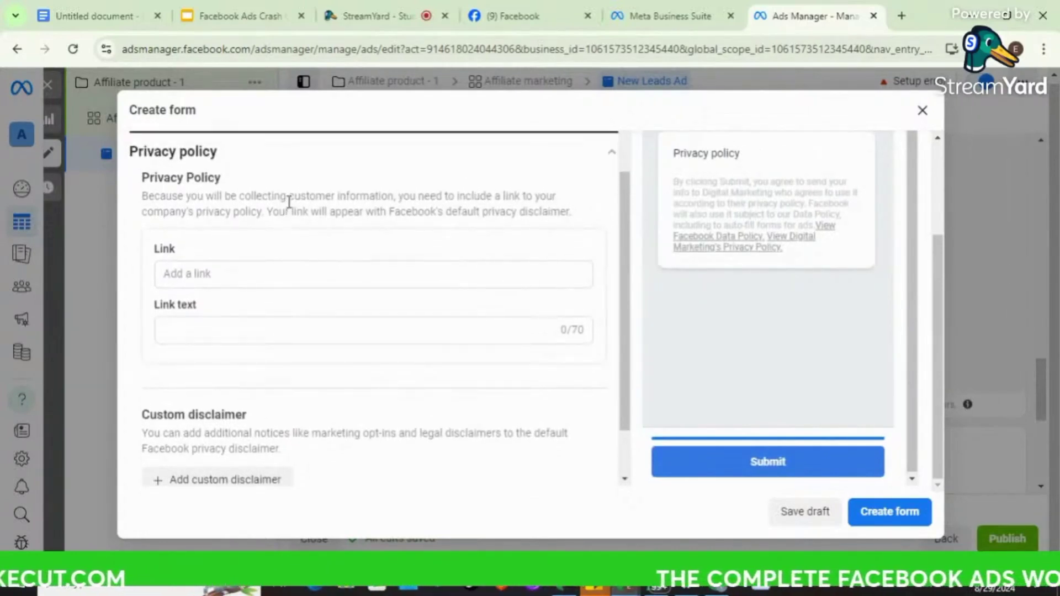
scroll(289, 202, "down", 2)
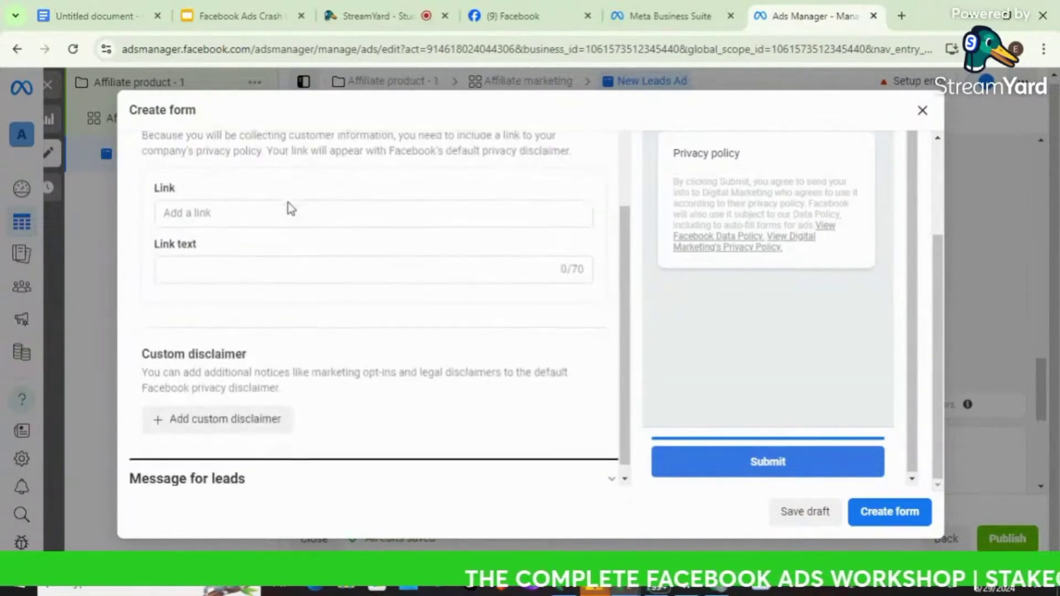
- Search Google for "generate privacy policy privyr" in a new browser tab and open Privyr's free privacy policy generator
left_click(902, 16)
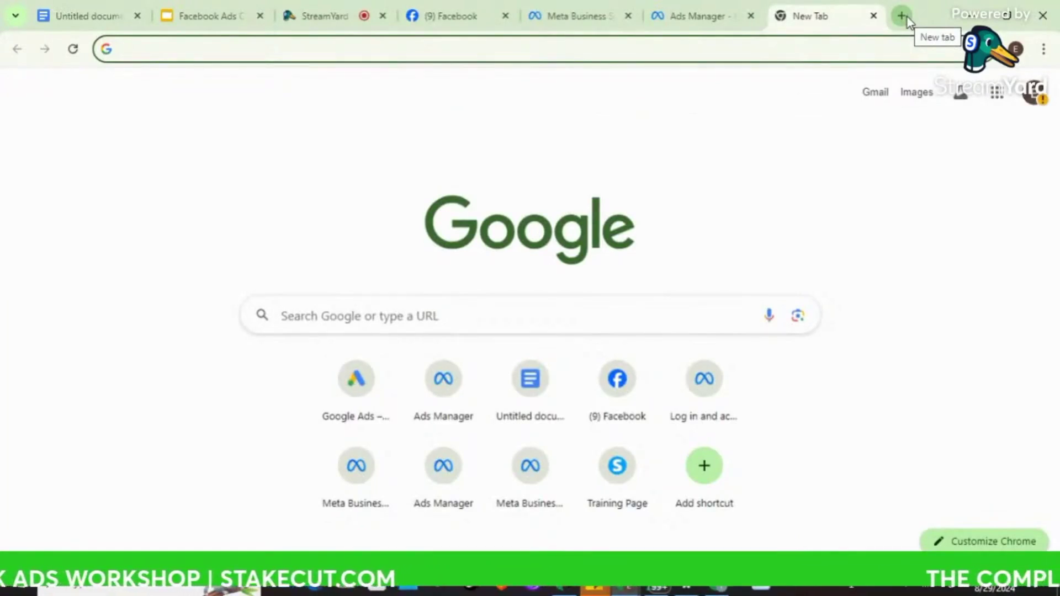
type("GENE")
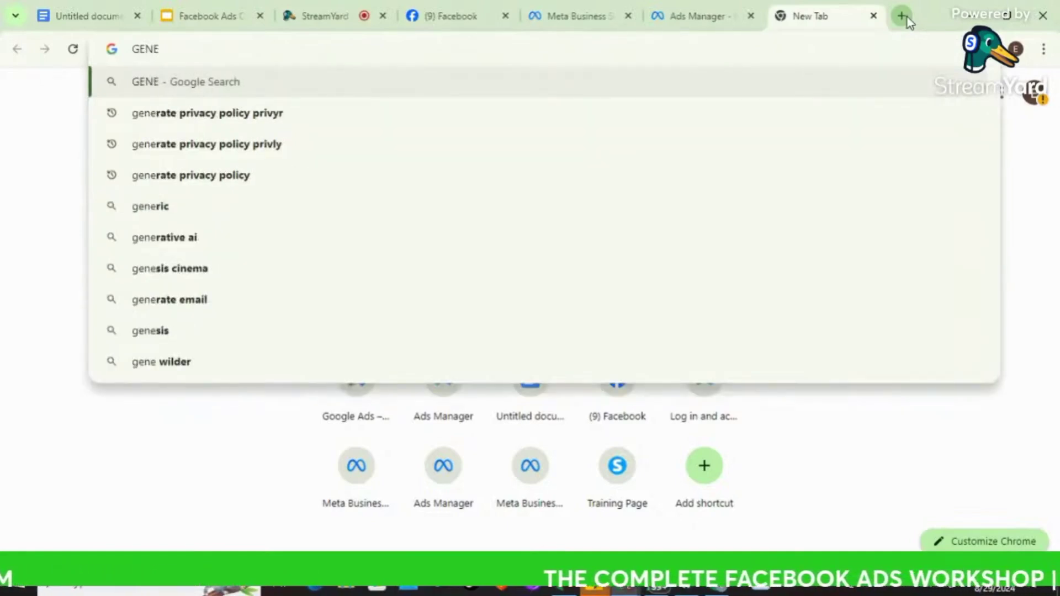
left_click(325, 117)
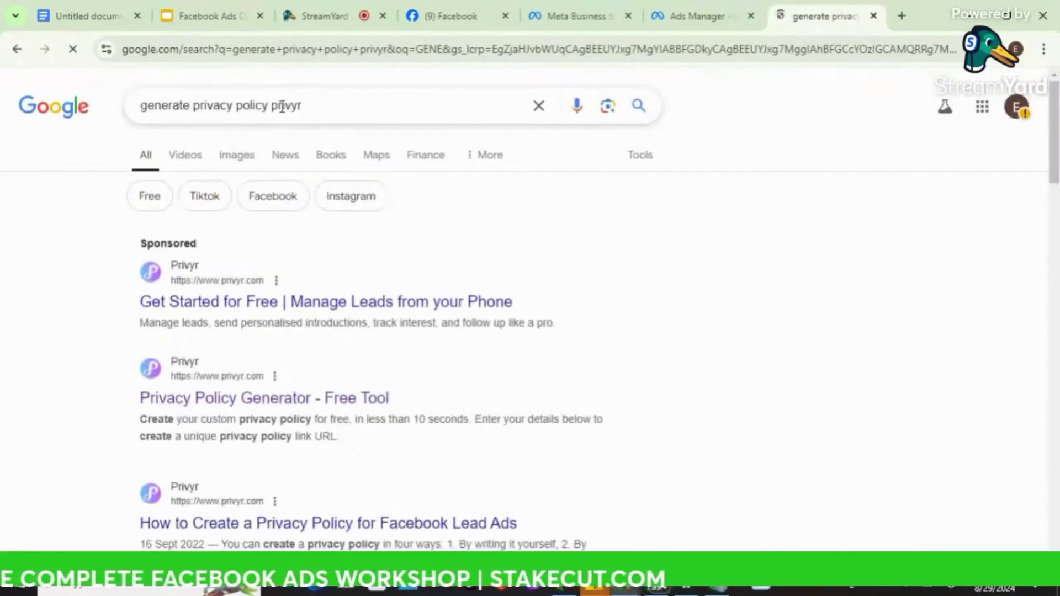
left_click_drag(303, 106, 131, 105)
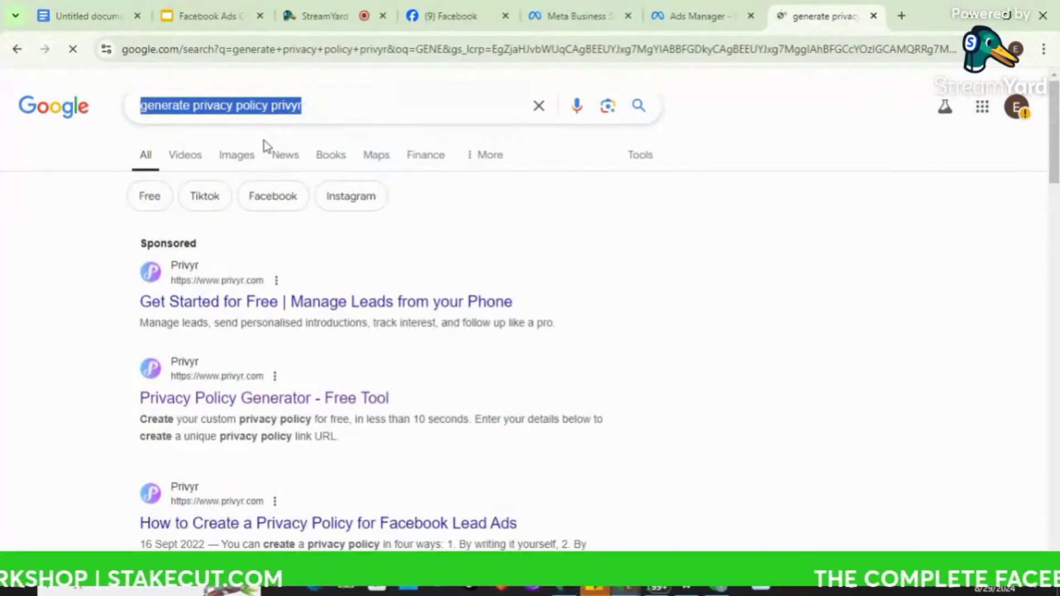
scroll(114, 275, "down", 2)
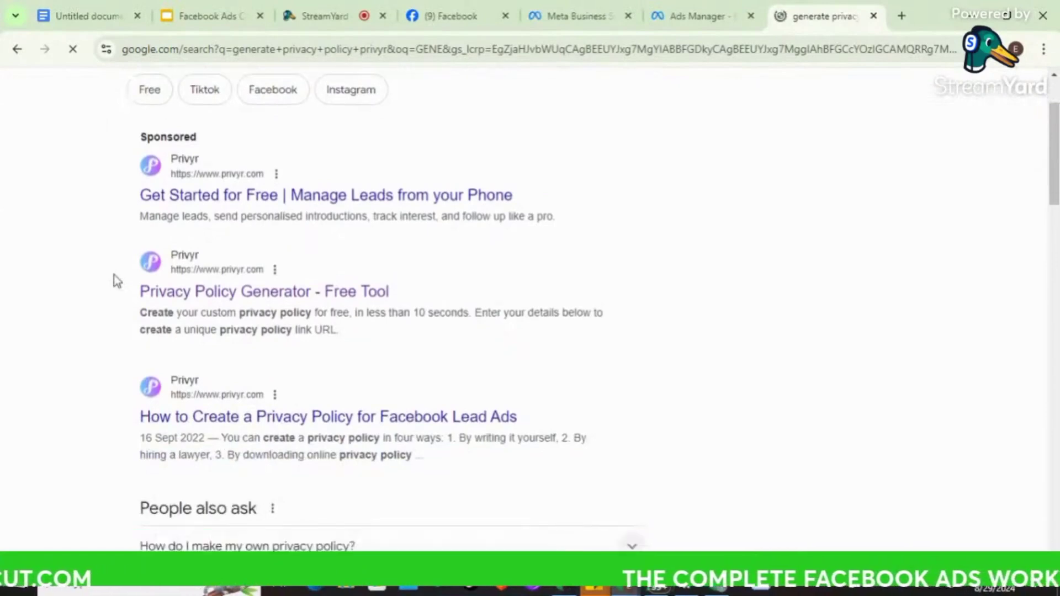
scroll(114, 274, "down", 1)
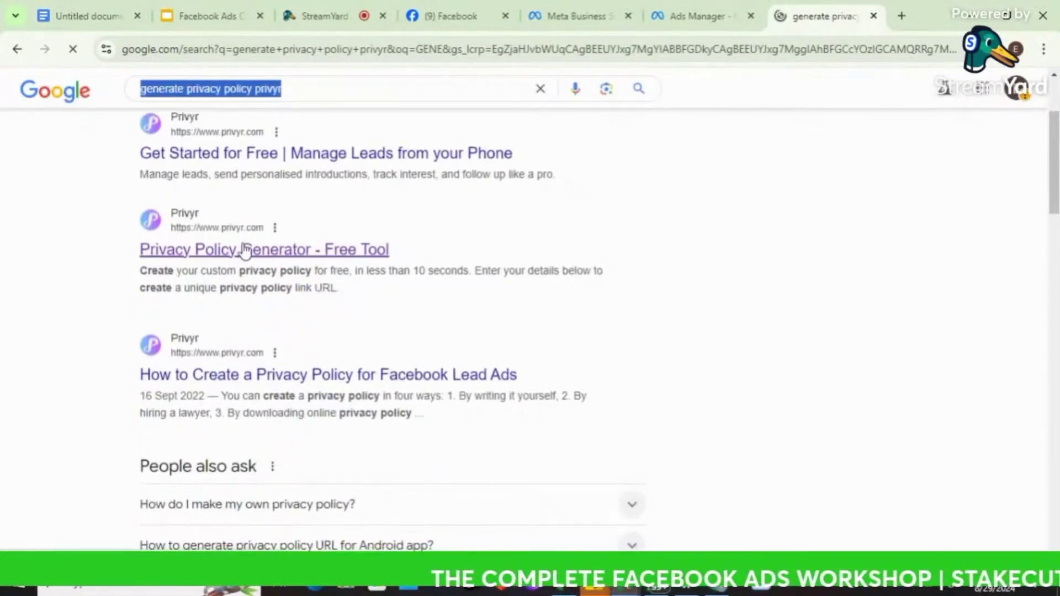
scroll(112, 261, "up", 3)
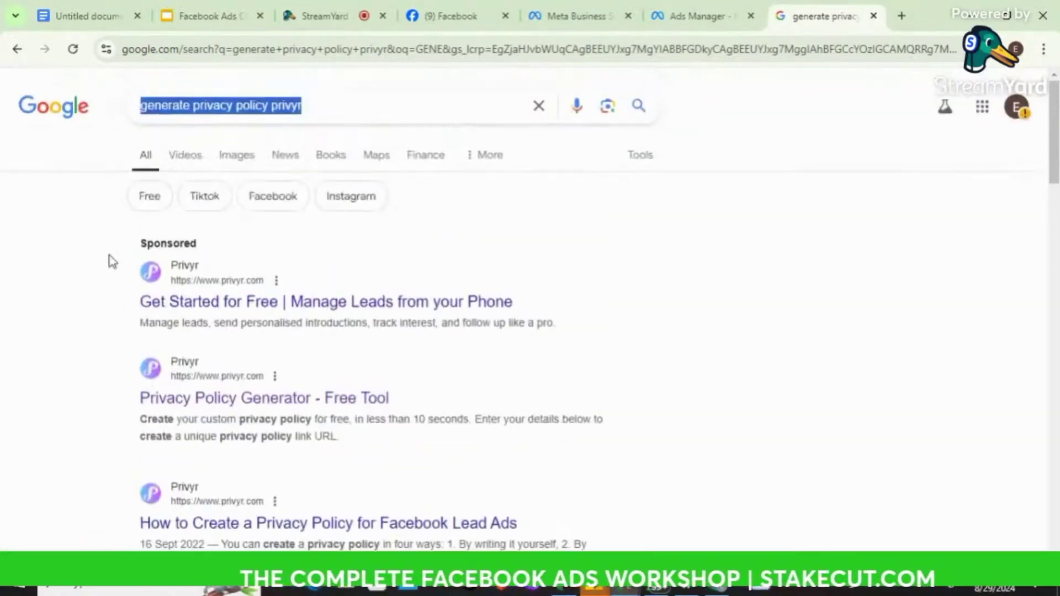
scroll(100, 299, "down", 1)
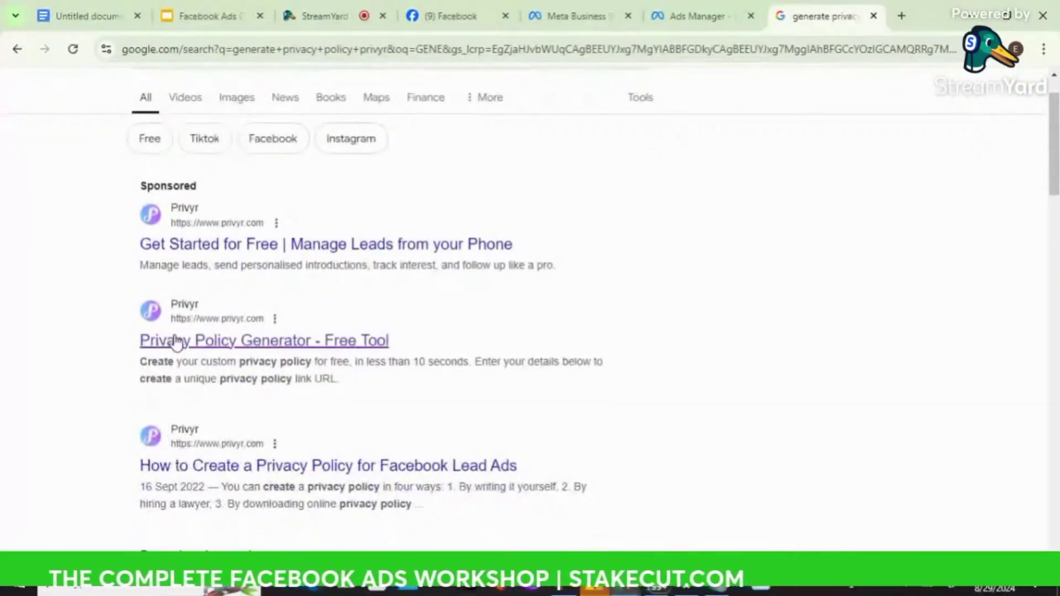
left_click(247, 341)
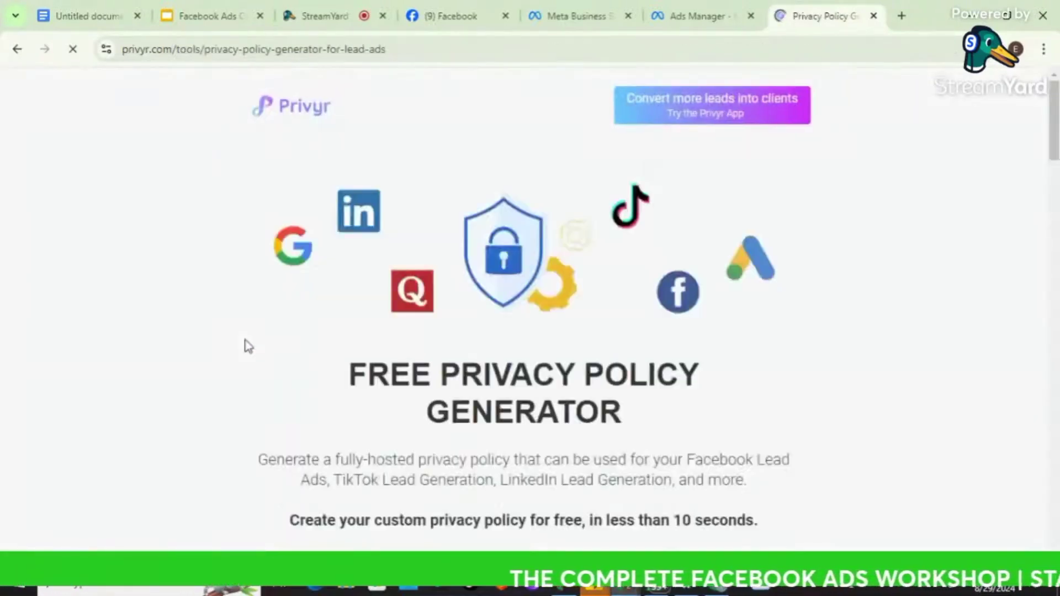
- Generate a privacy policy for the company "Afis" with the contact email address filled in, and copy its URL
scroll(248, 346, "down", 7)
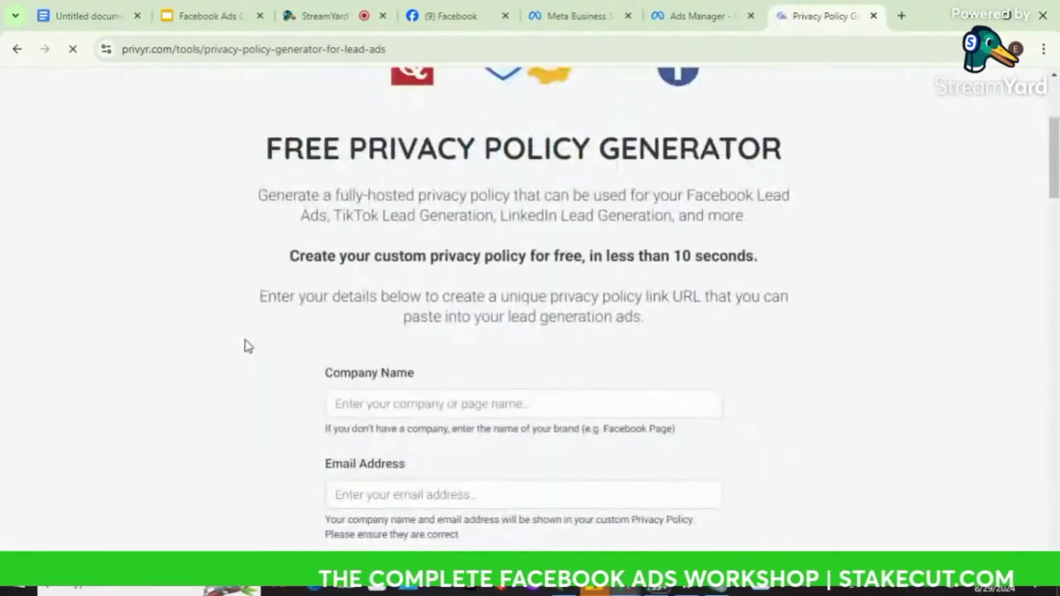
left_click(400, 288)
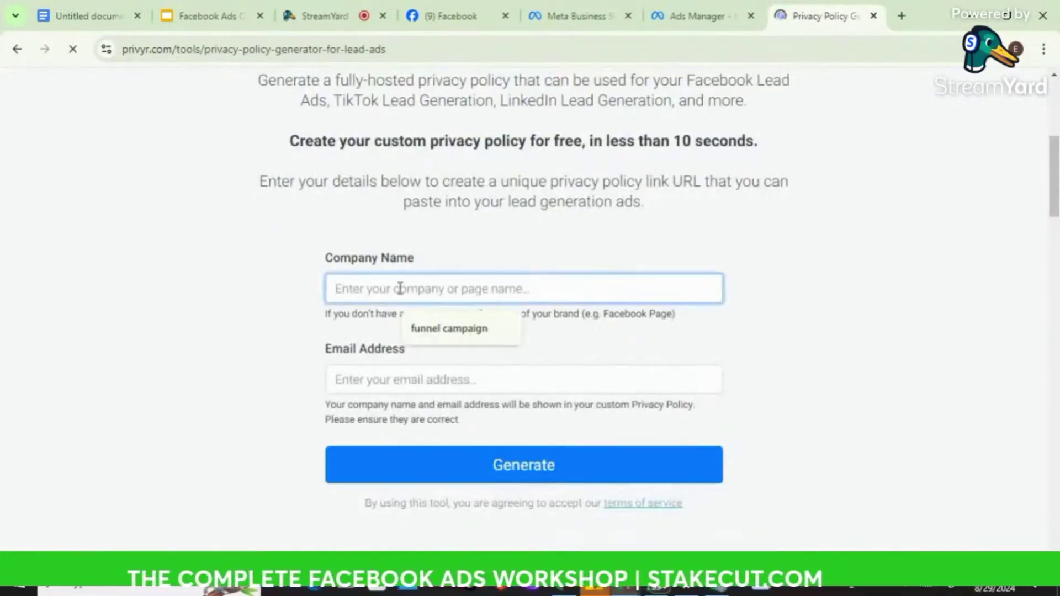
type("Aj")
left_click(497, 466)
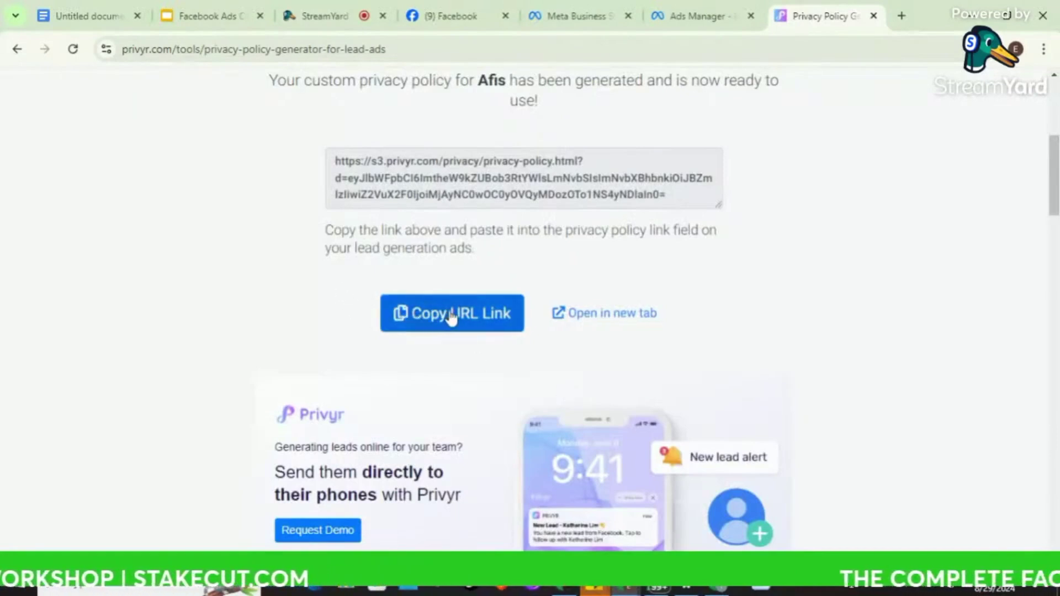
left_click(452, 317)
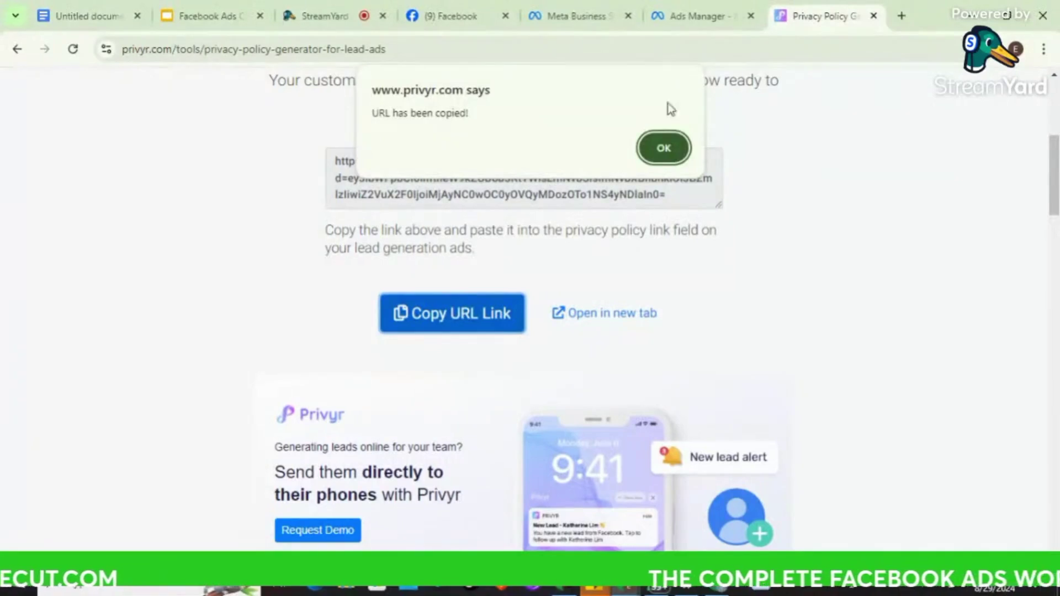
- Return to Ads Manager and paste the copied Privyr URL as the form's privacy policy link
left_click(701, 27)
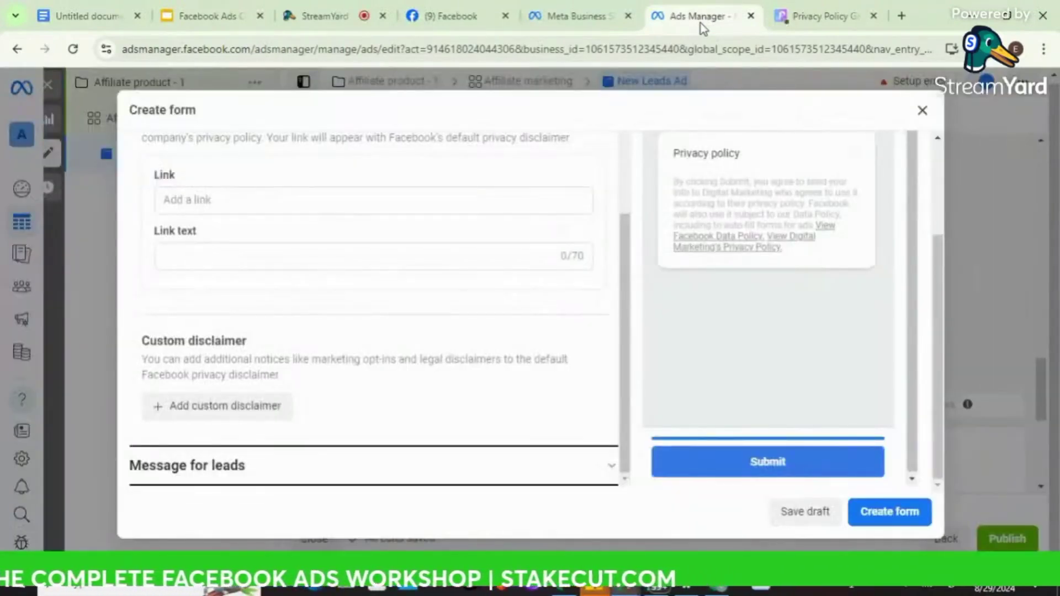
left_click(248, 257)
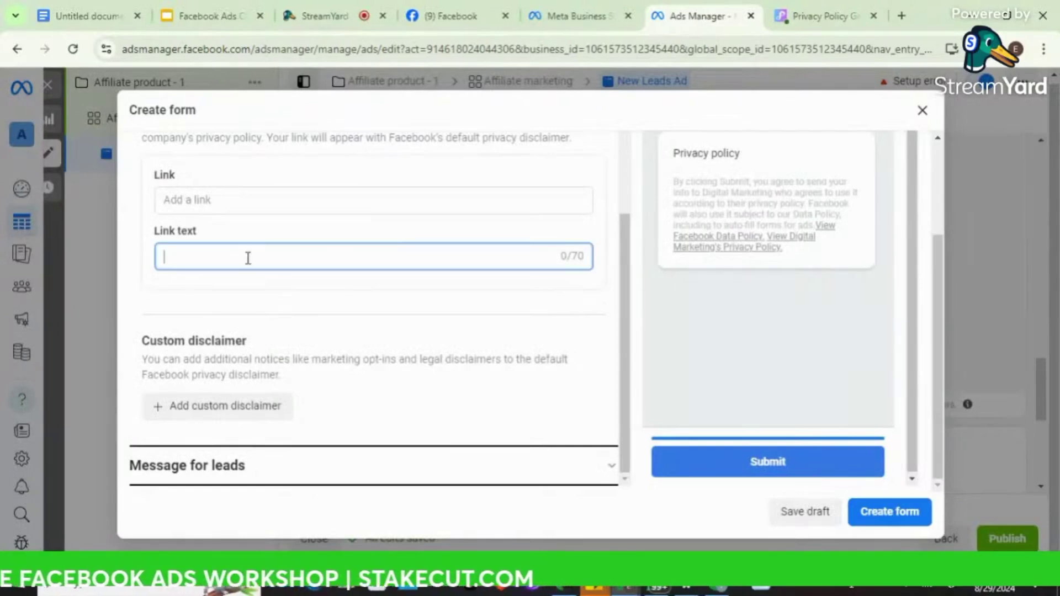
left_click(239, 198)
left_click(239, 199)
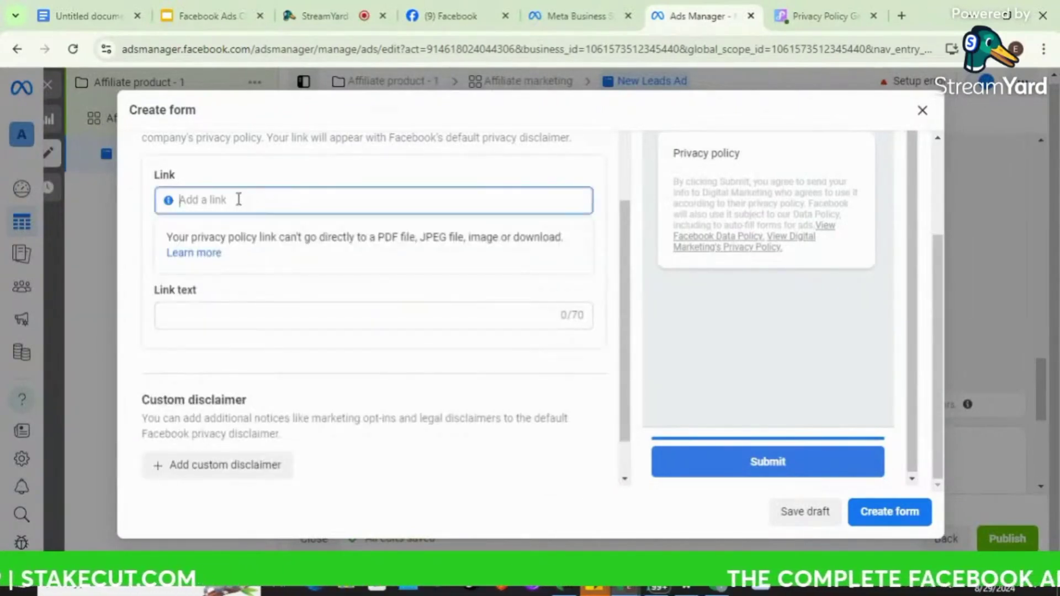
key("ctrl+v")
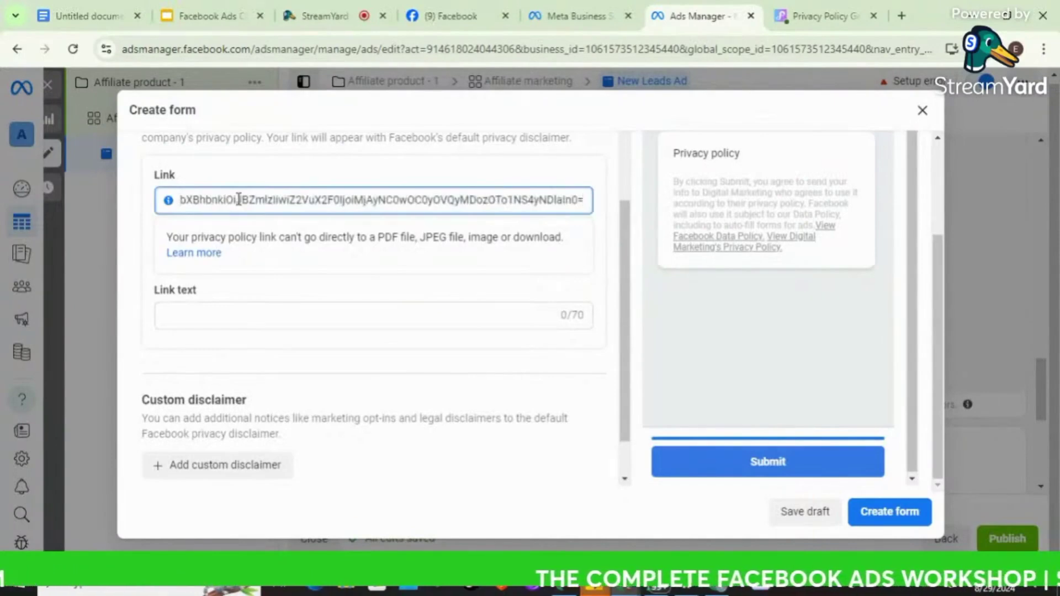
- Set the privacy policy link text to "Privacy policy"
left_click(204, 317)
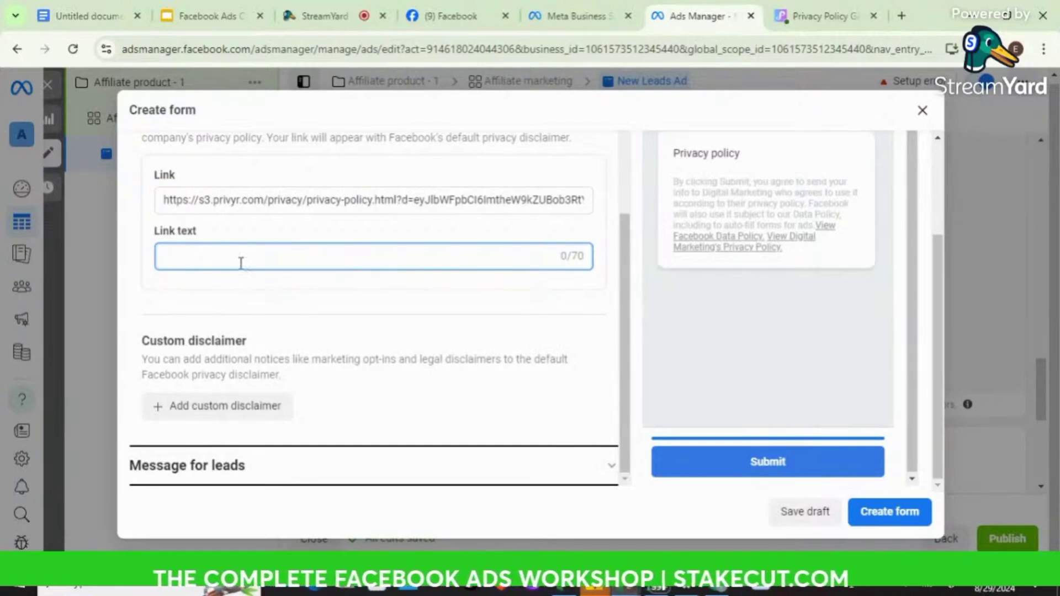
type("P")
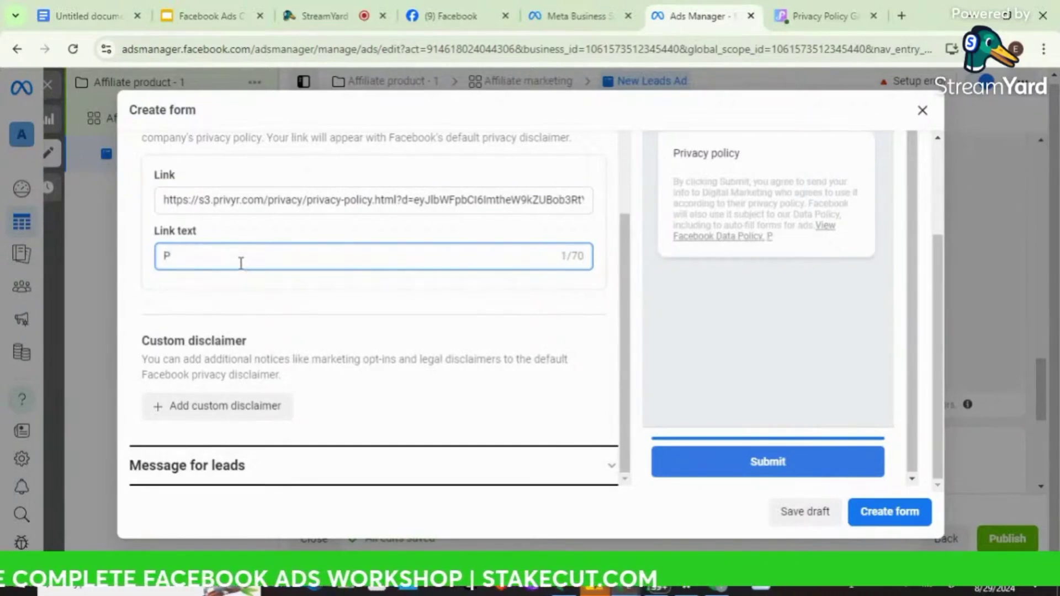
type("rivacy")
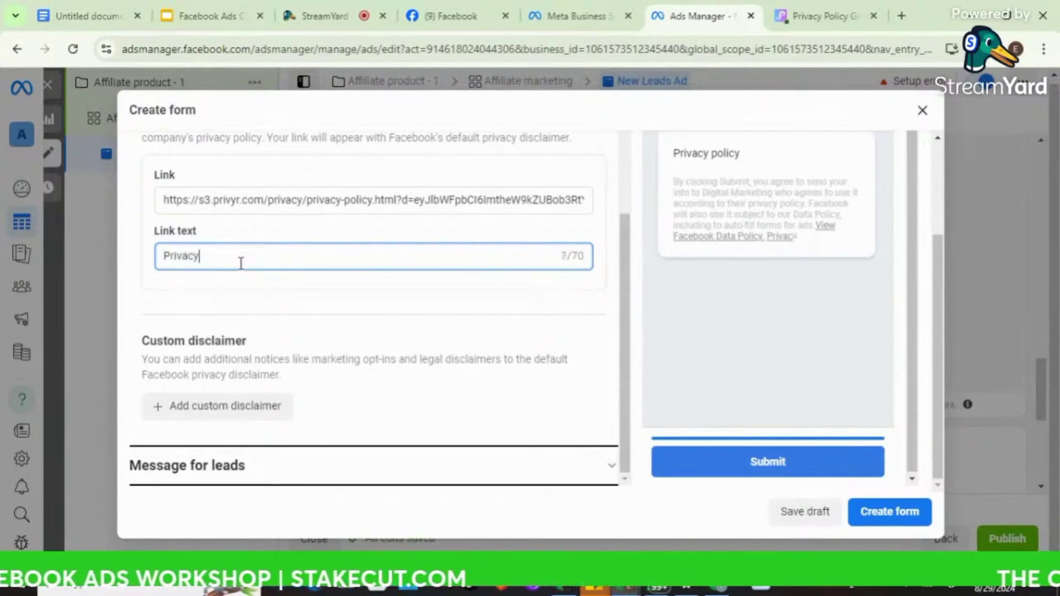
type(" p")
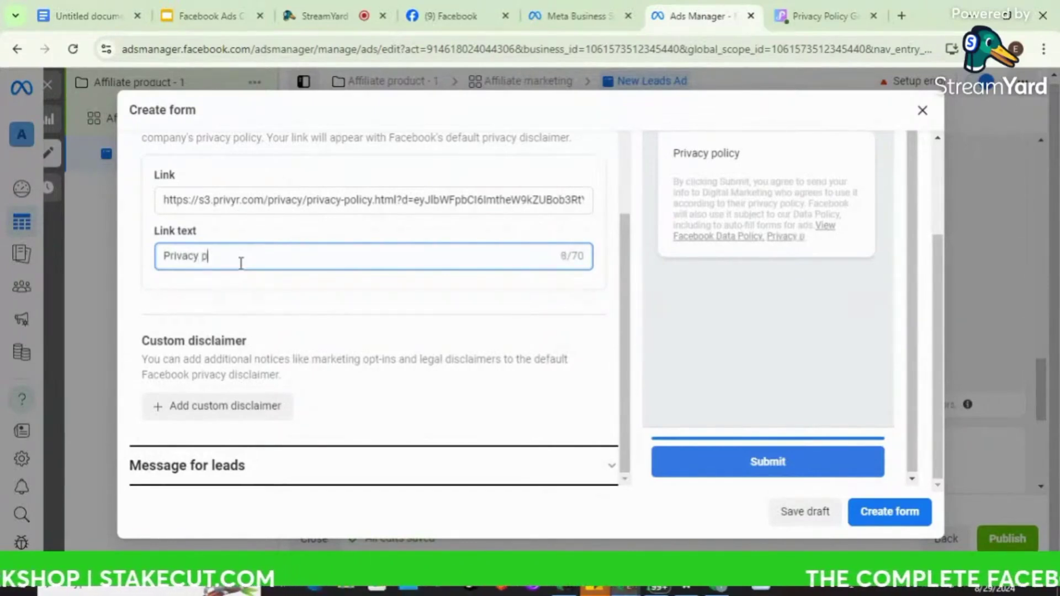
type("olicy")
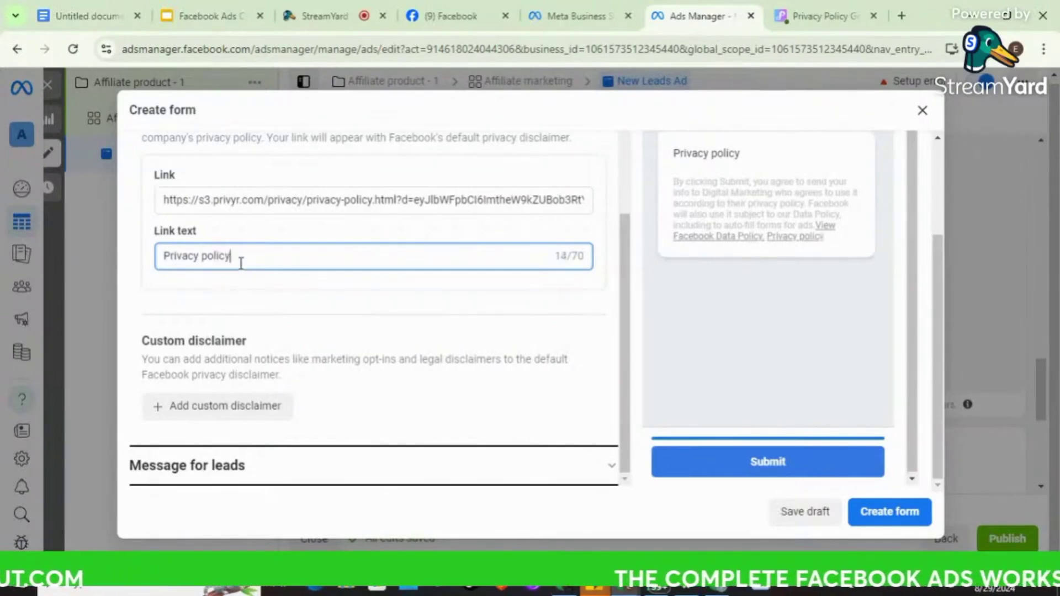
left_click(441, 307)
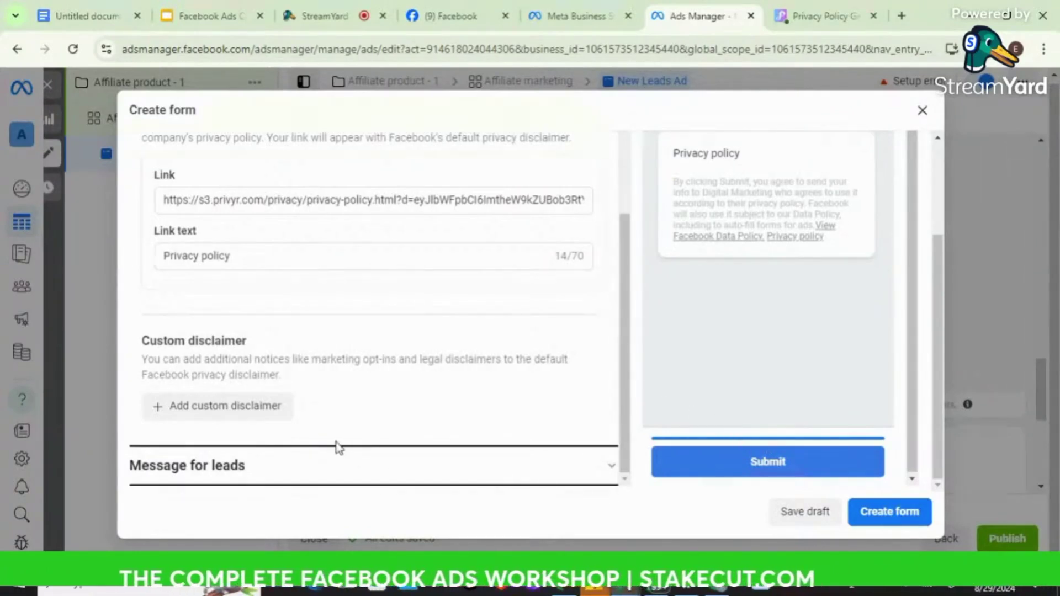
- Expand the form's message for leads section and replace its headline with "Almost there..."
left_click(310, 468)
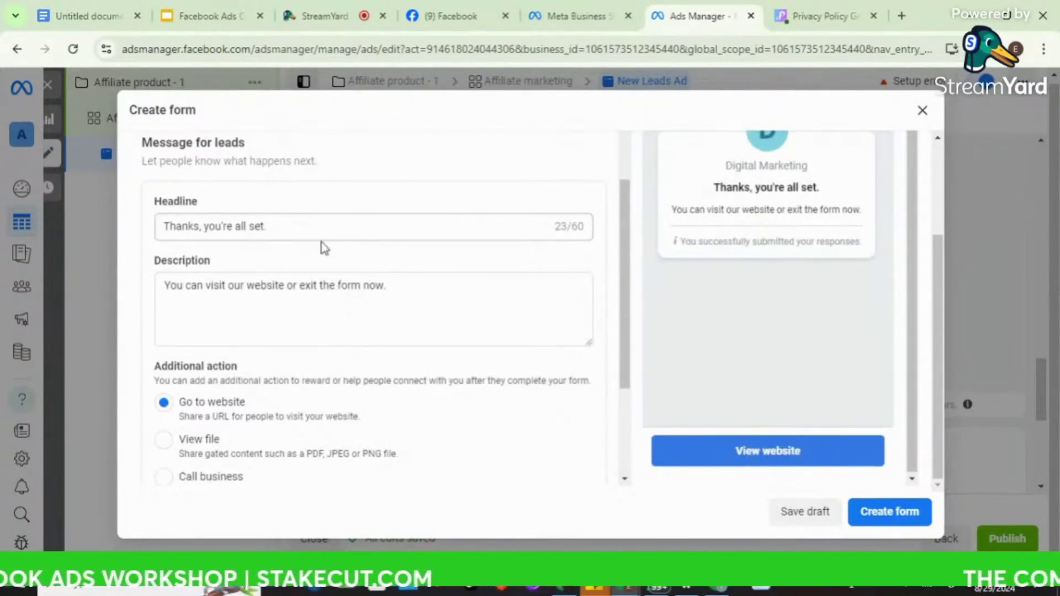
scroll(323, 247, "down", 3)
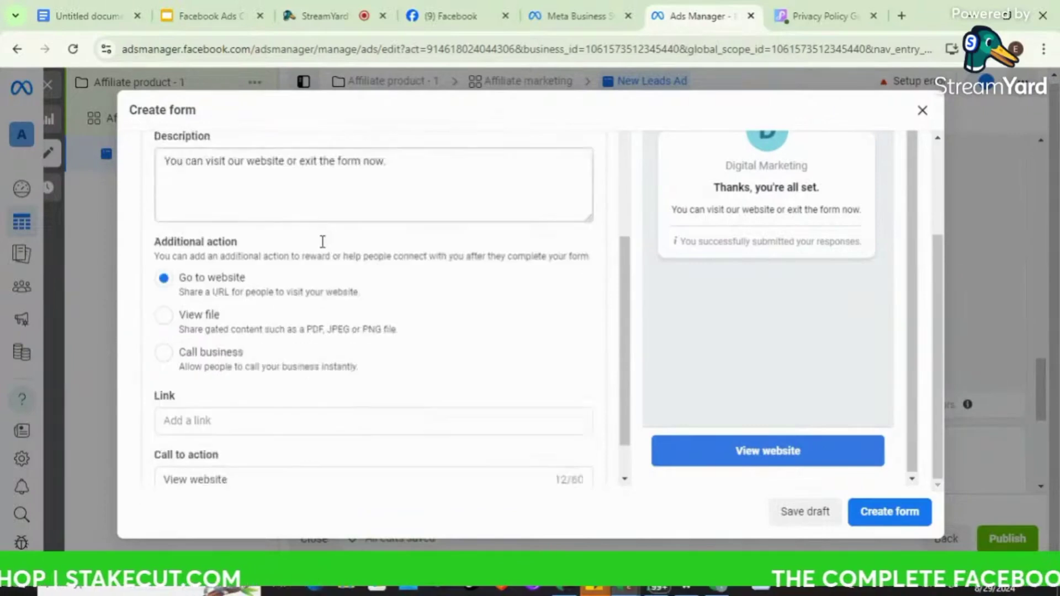
scroll(323, 250, "up", 3)
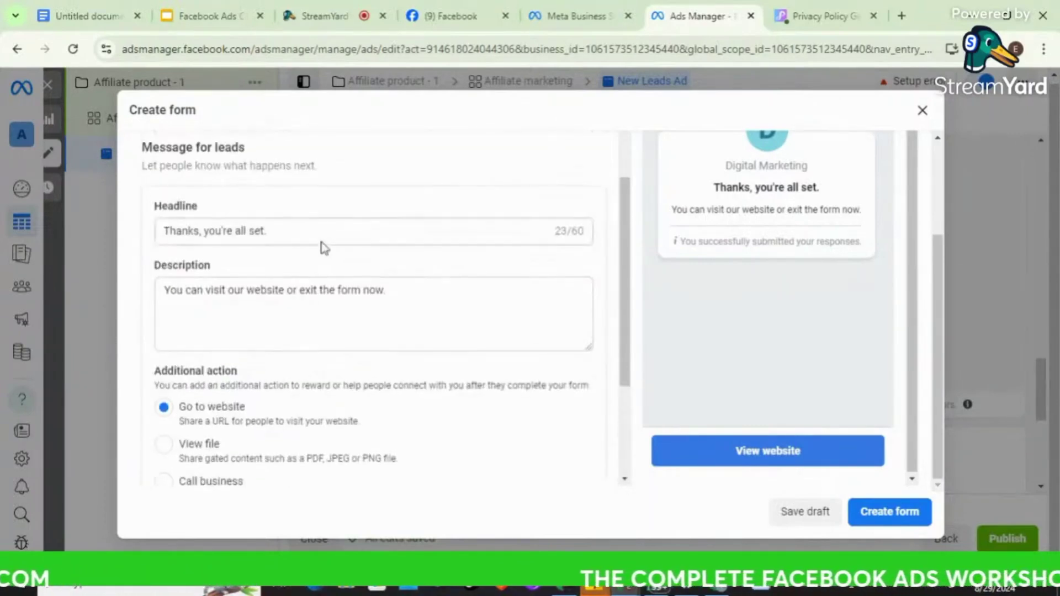
scroll(324, 248, "down", 1)
left_click(285, 212)
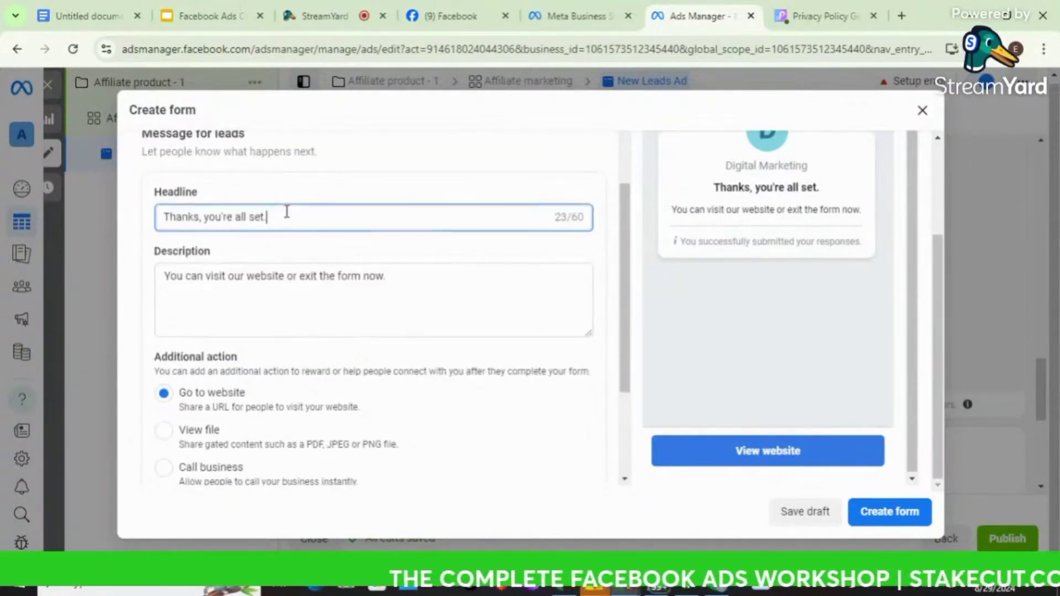
left_click_drag(283, 212, 159, 213)
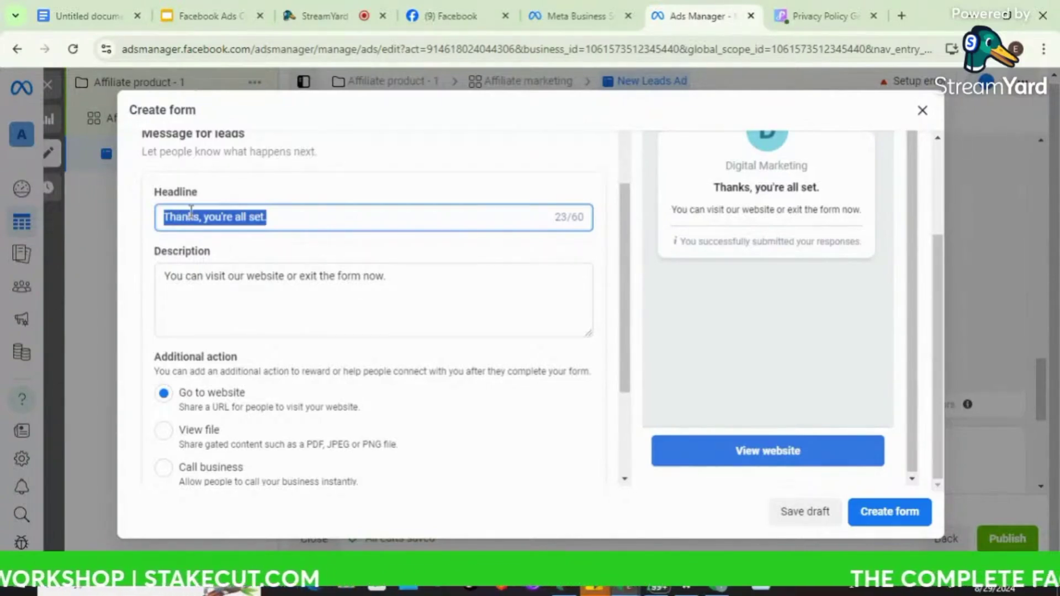
type("Alm")
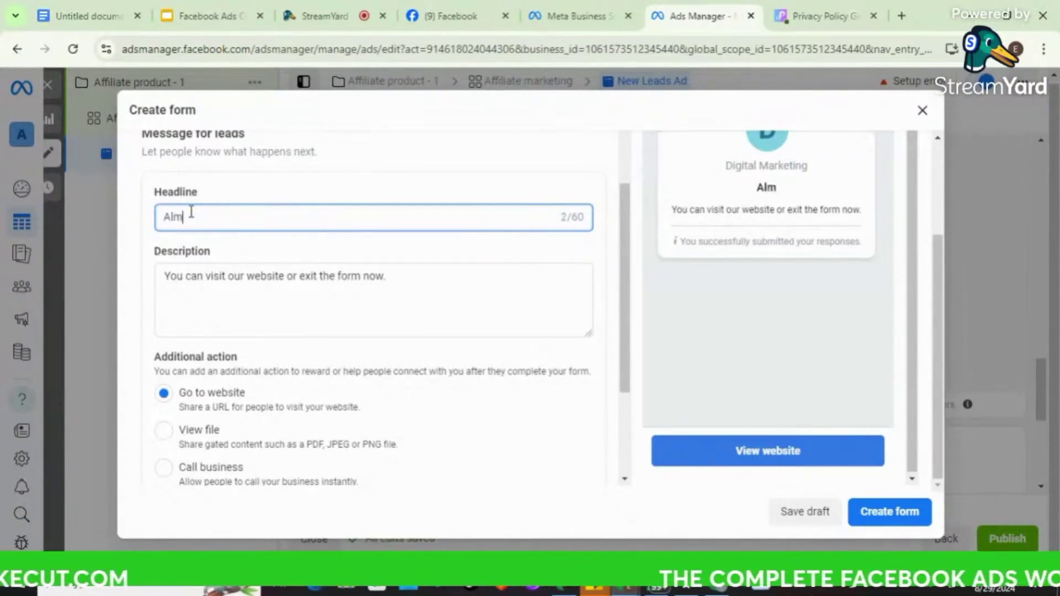
type("ost th")
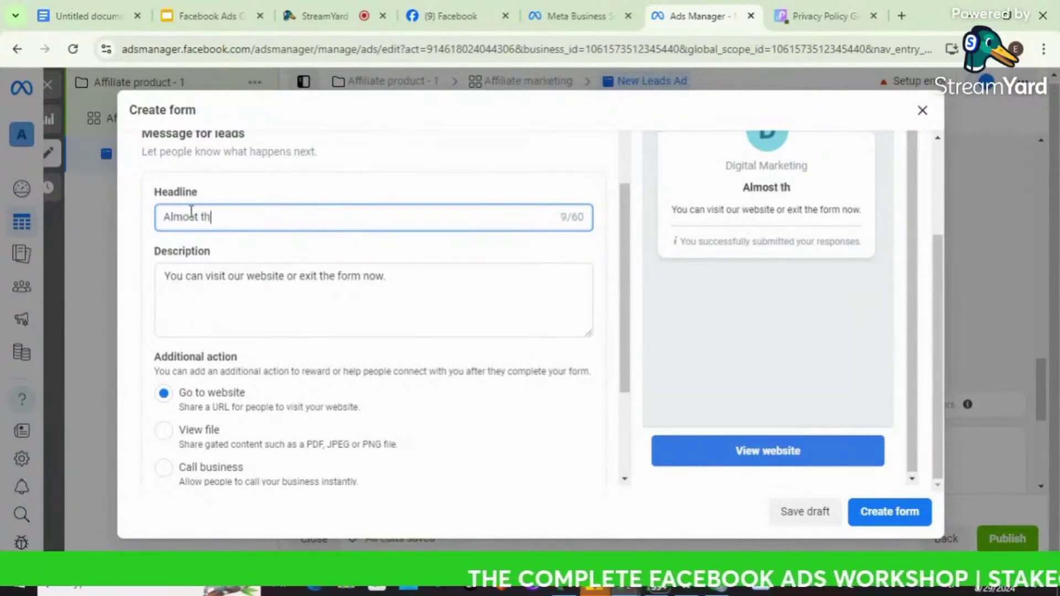
type("ere...")
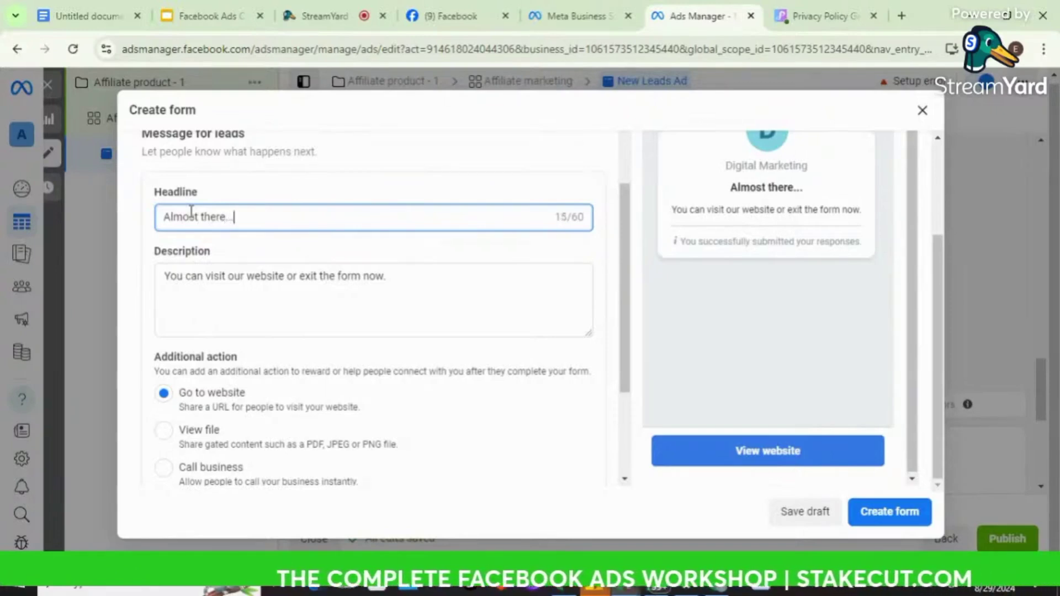
- Replace the message description with "CLICK ON THE BUTTON BELOW TO GET ACCESS TO TRAINING"
left_click(229, 277)
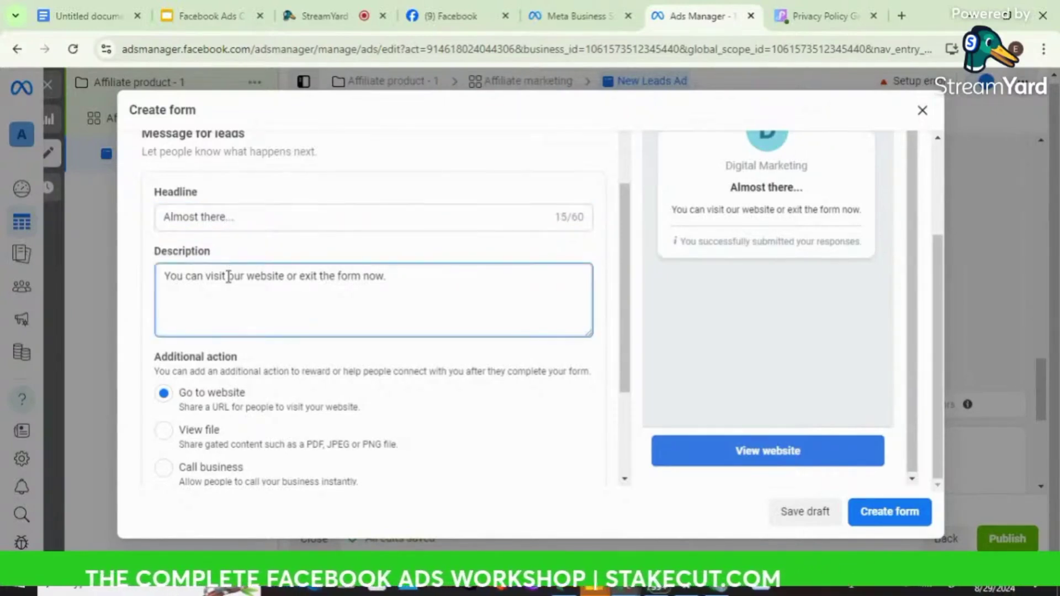
key("ctrl+a")
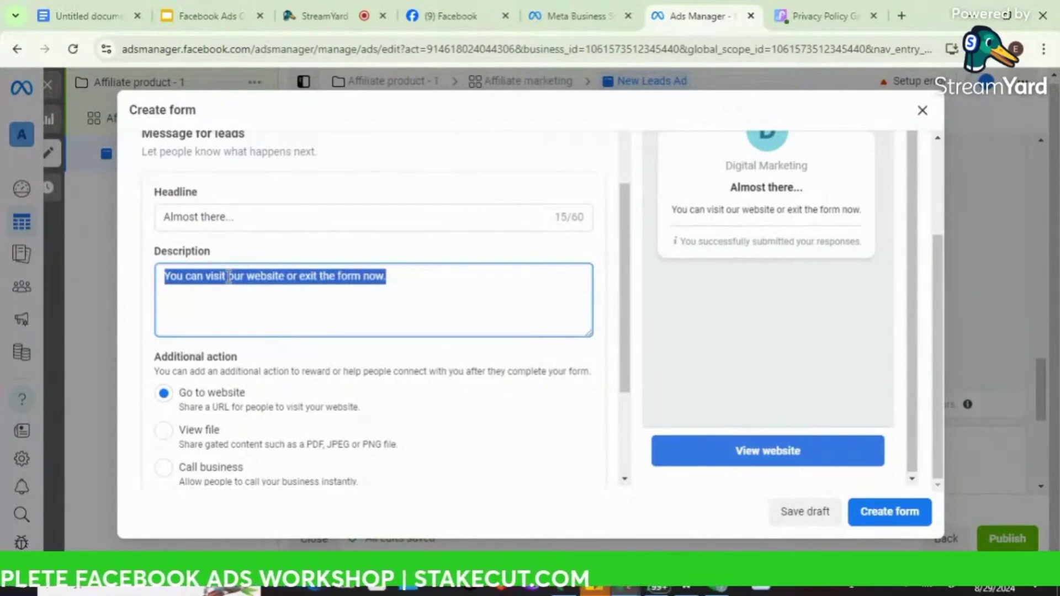
type("CLICK O")
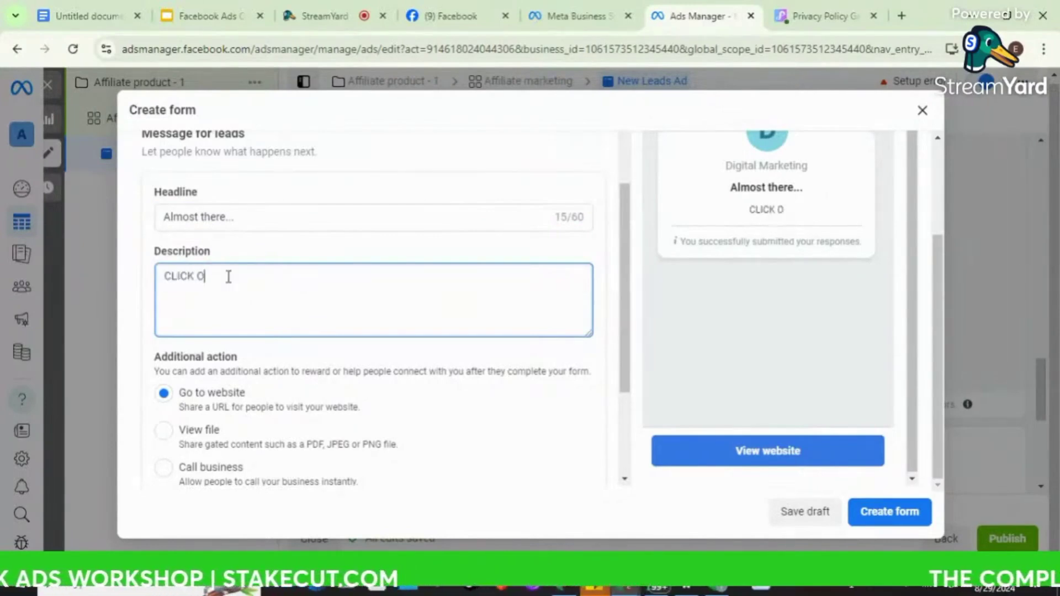
type("N THE ")
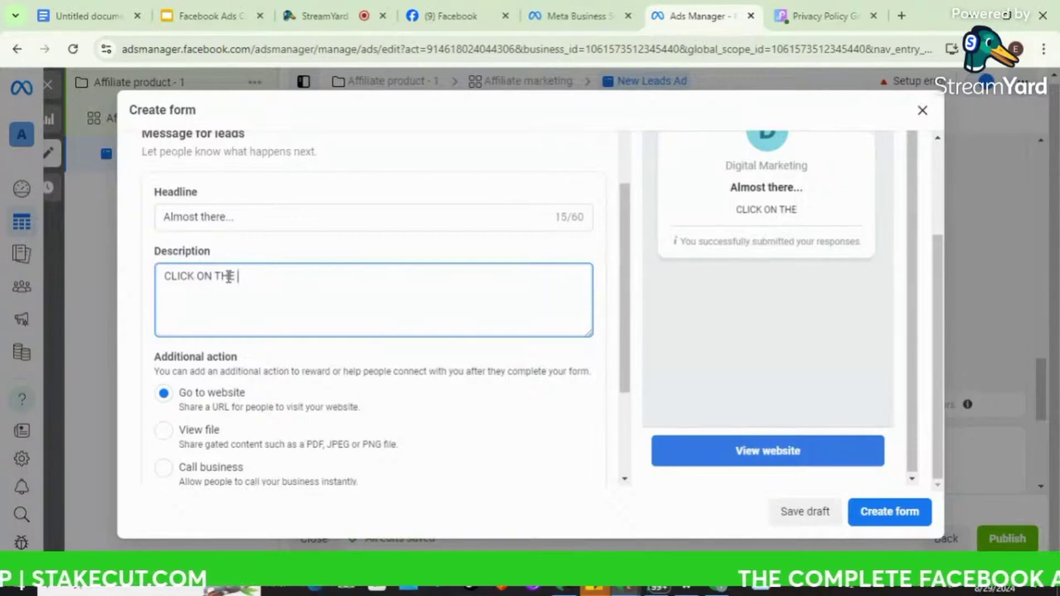
type("BUTTON")
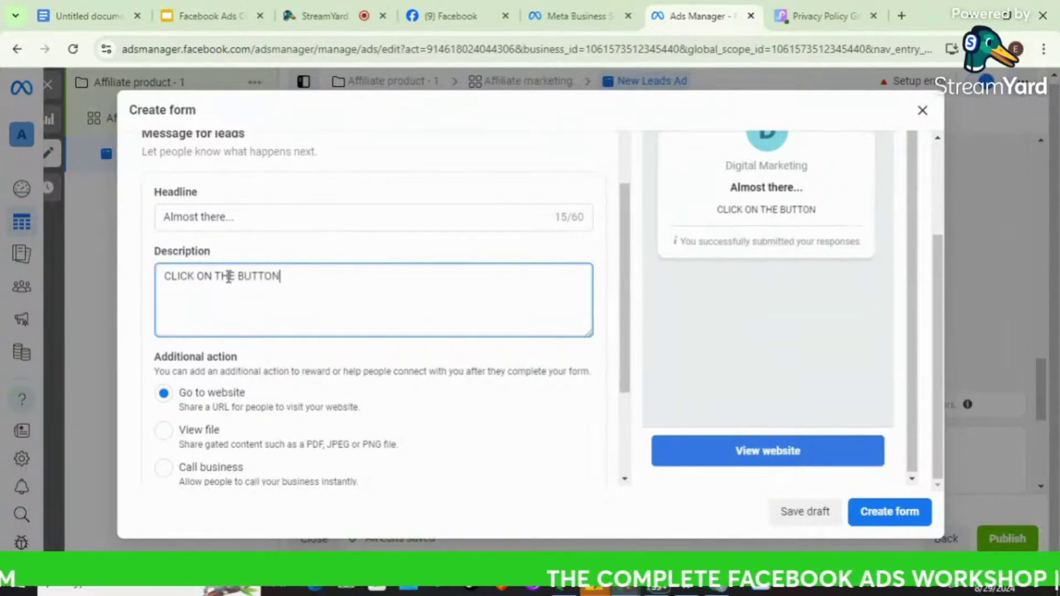
type(" BELOW TO ")
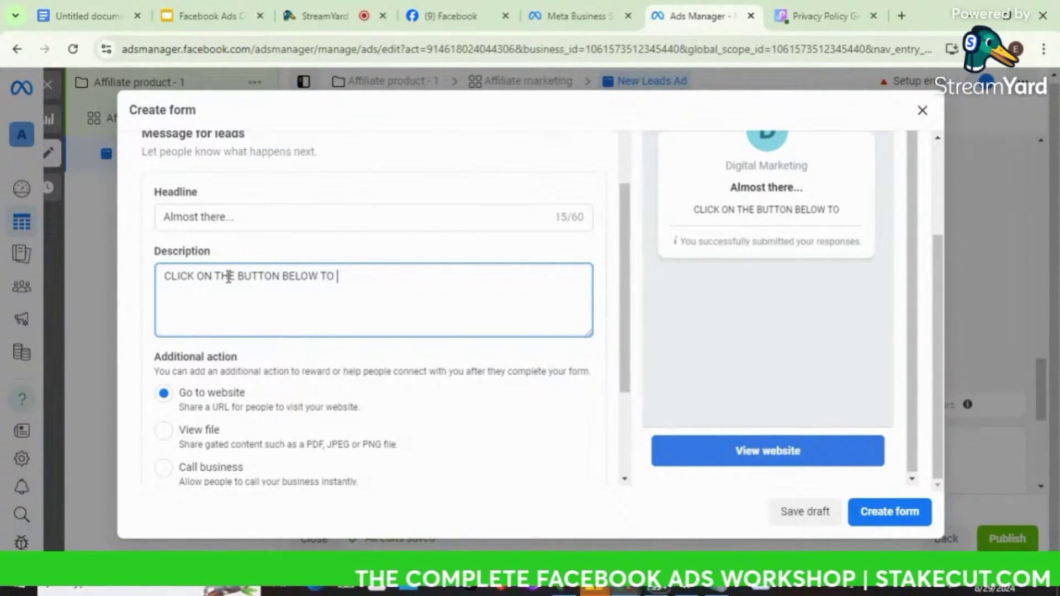
type("GET ACCE")
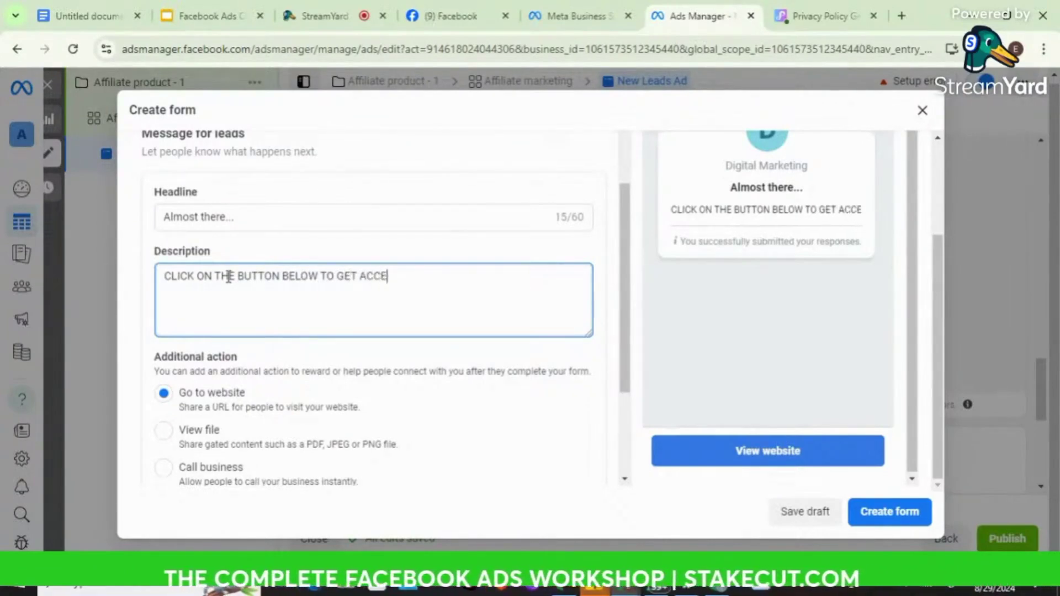
type("SS TO TR")
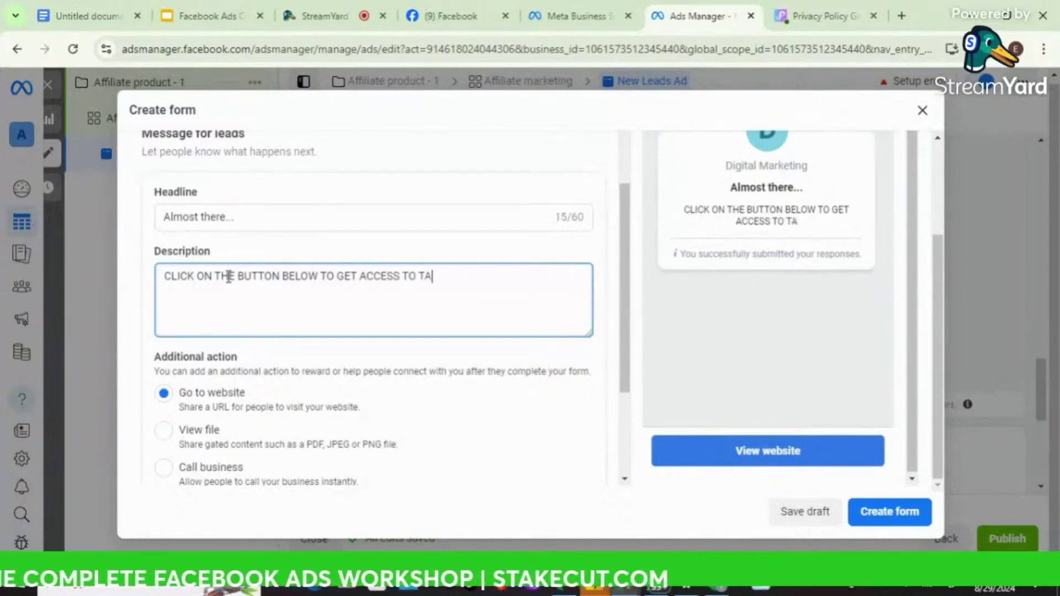
key("BackSpace")
type("RAINING")
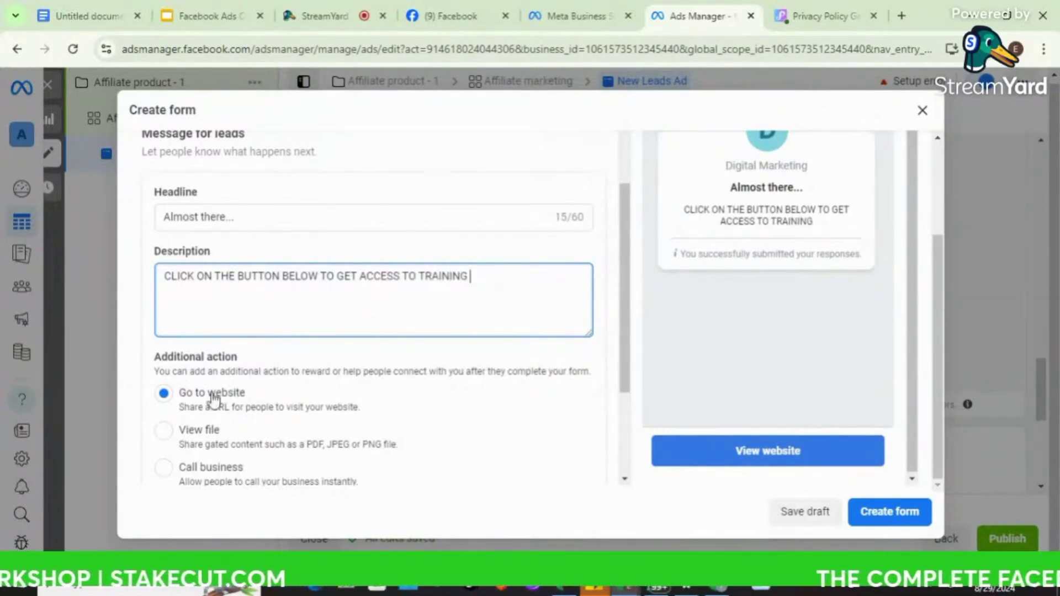
- Replace the default call to action text of the message for leads with "GET ACCESS HERE NOW"
scroll(191, 405, "down", 1)
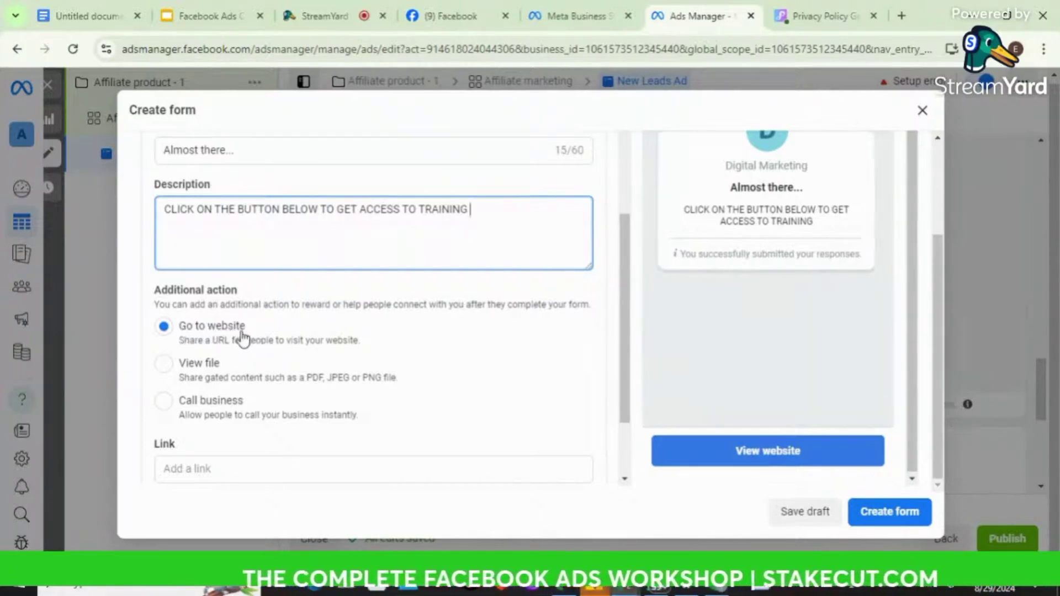
scroll(237, 338, "down", 2)
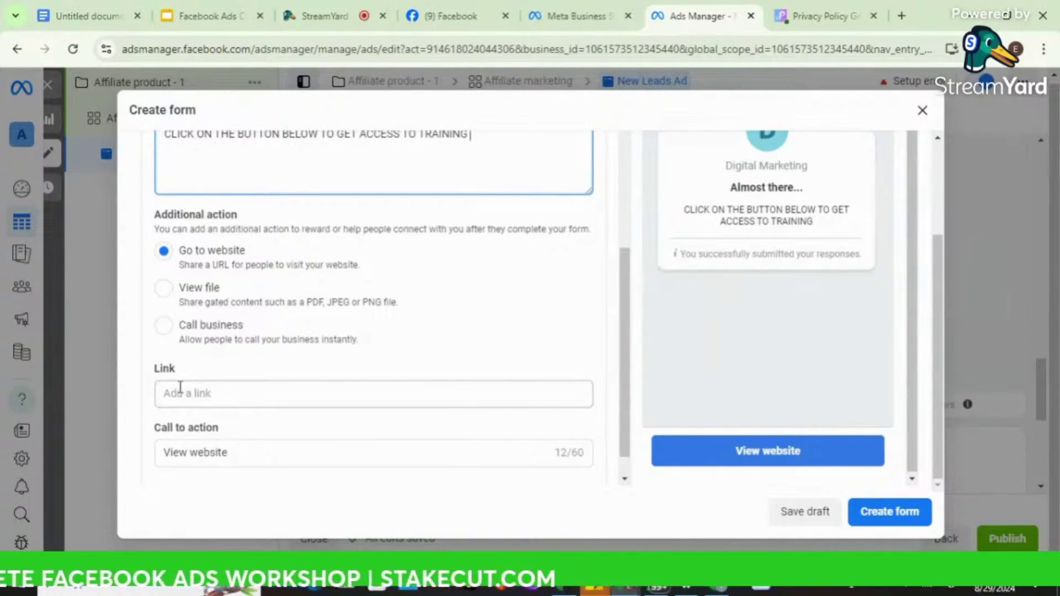
scroll(226, 394, "down", 1)
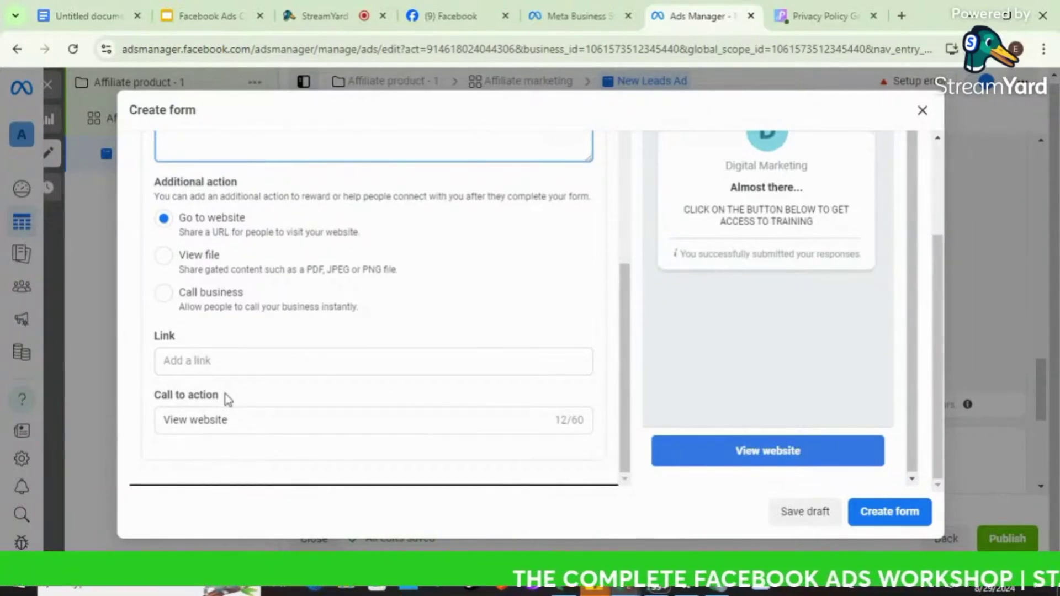
left_click(236, 423)
triple_click(236, 423)
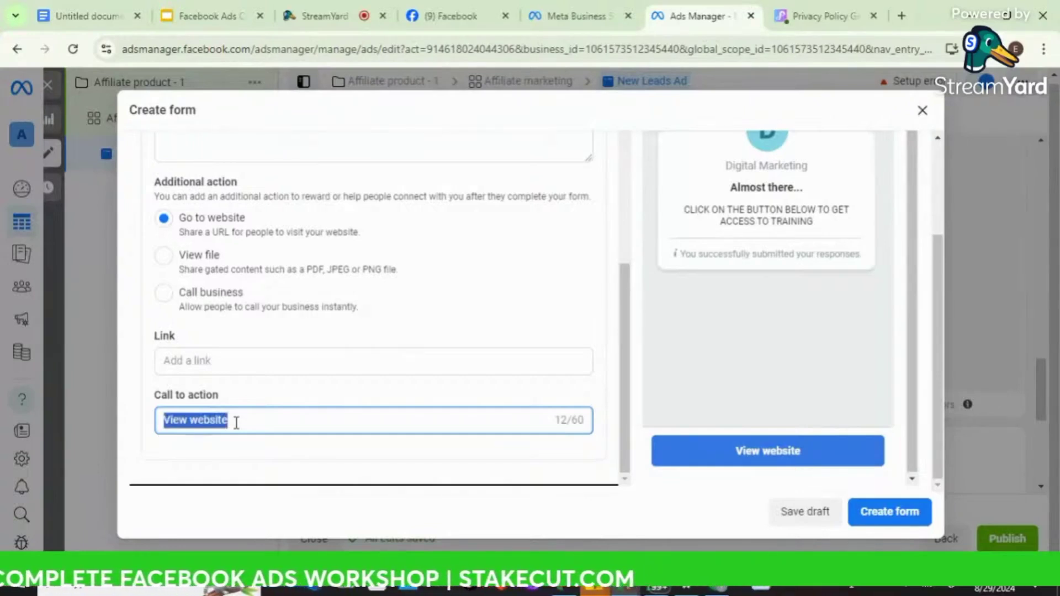
type("G")
key("BackSpace")
type("G")
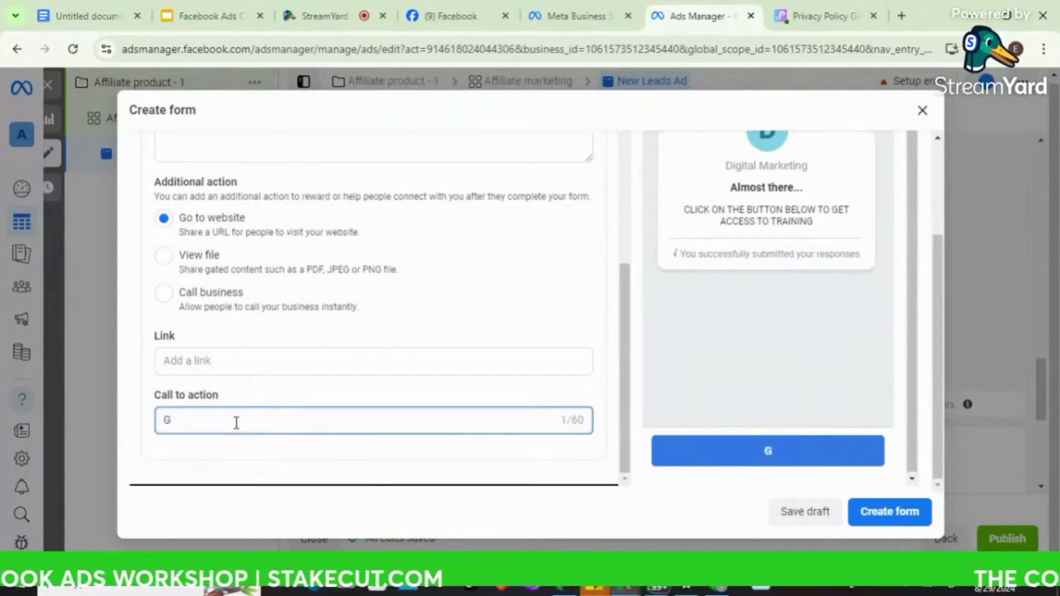
type("ET A")
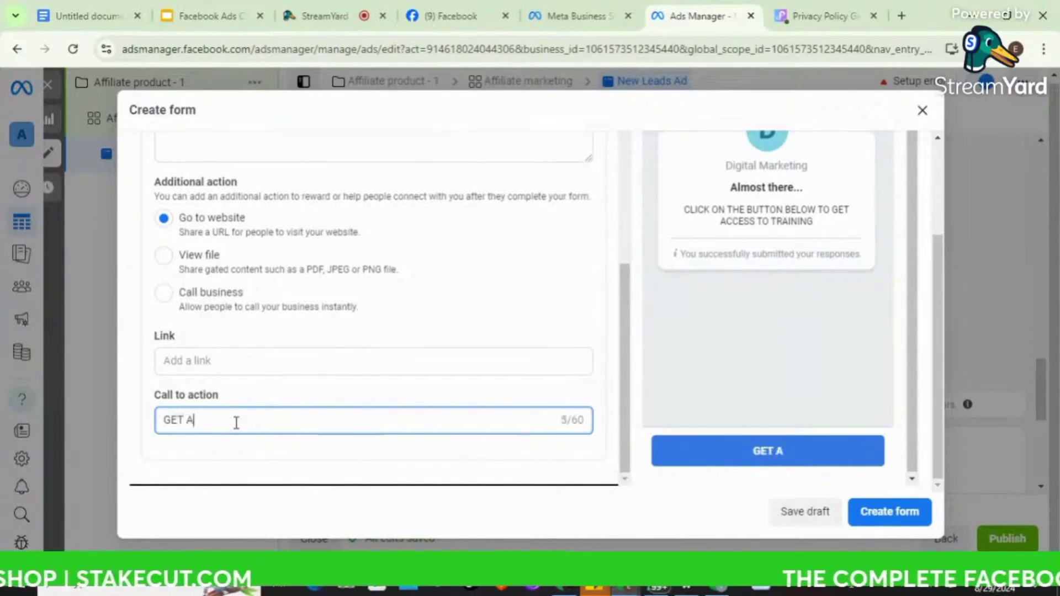
type("CCESS ")
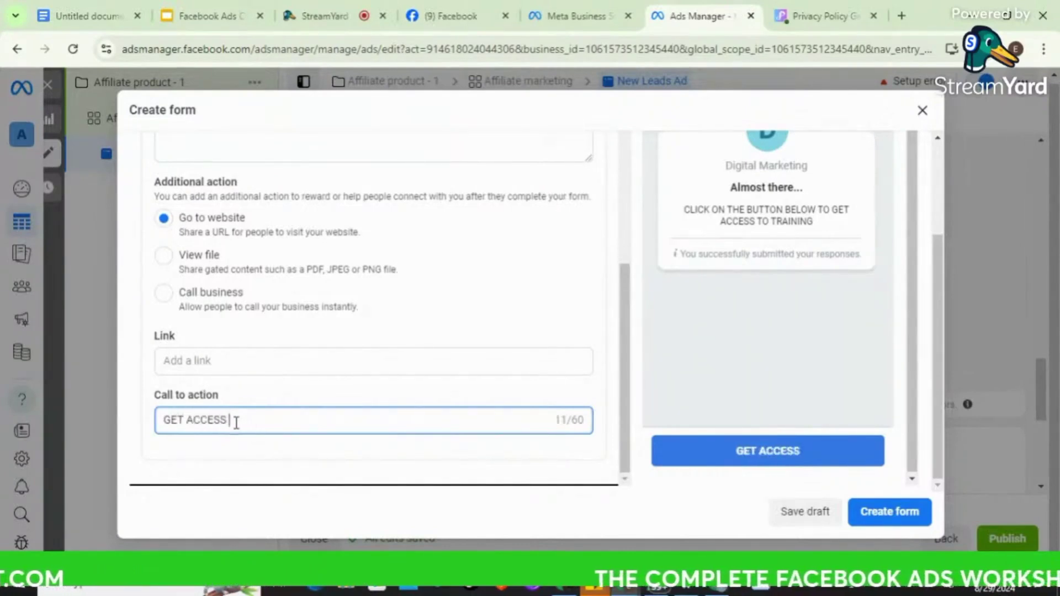
type("HERE NOW")
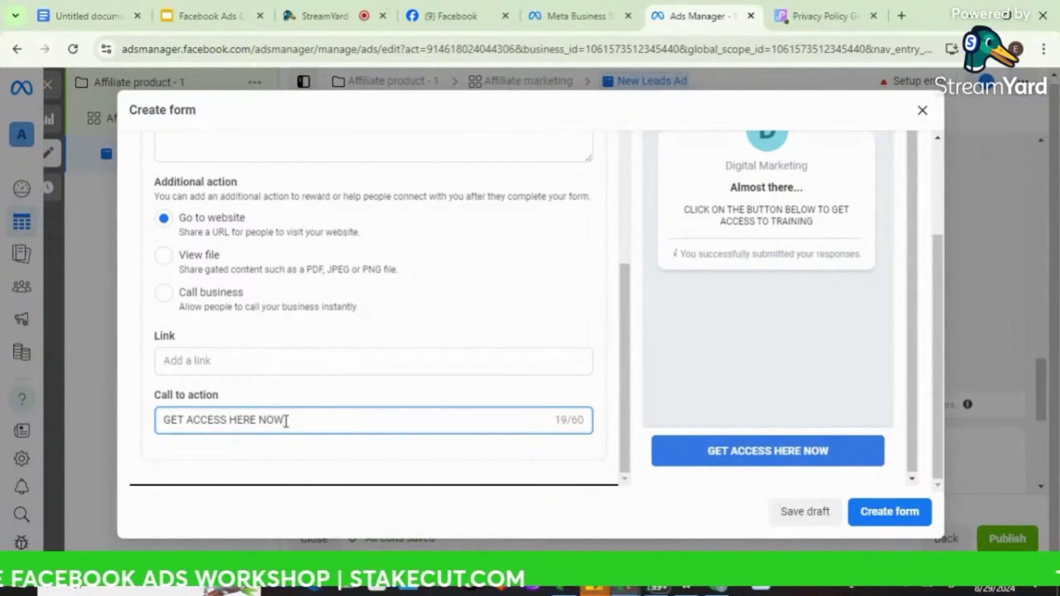
- Reword the ending of the call to action so that it reads "GET ACCESS TRAINING NOW"
key("BackSpace")
key("BackSpace")
key("BackSpace")
key("BackSpace")
key("BackSpace")
key("BackSpace")
key("BackSpace")
key("BackSpace")
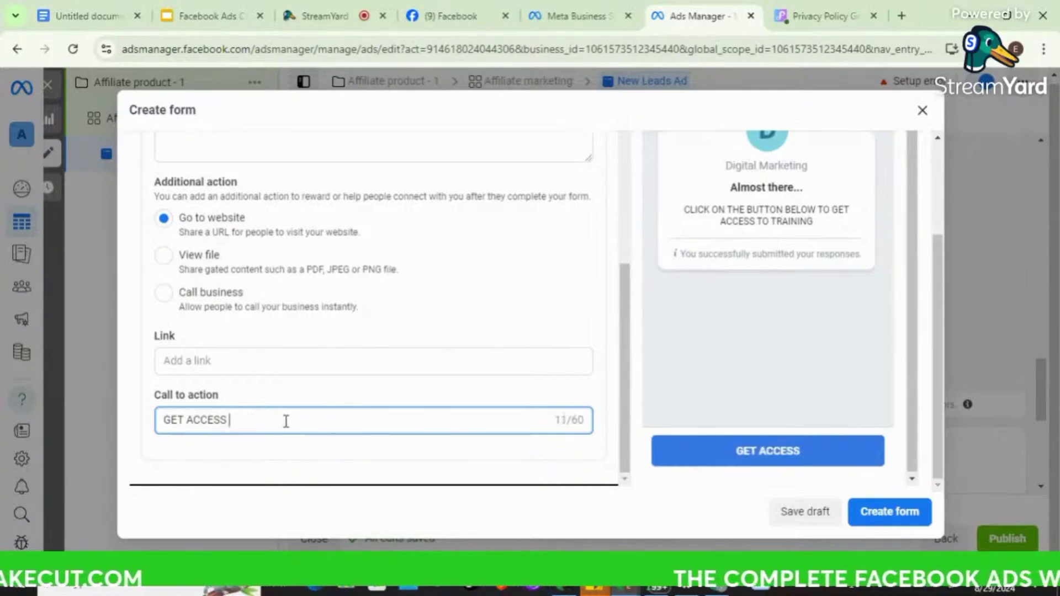
type("TRAIN")
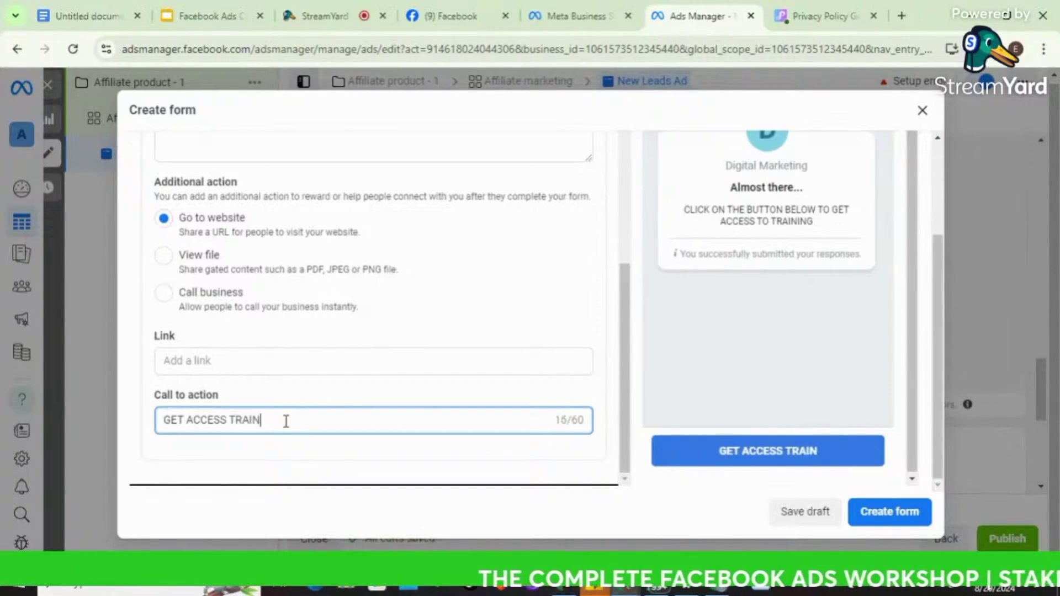
type("ING AN")
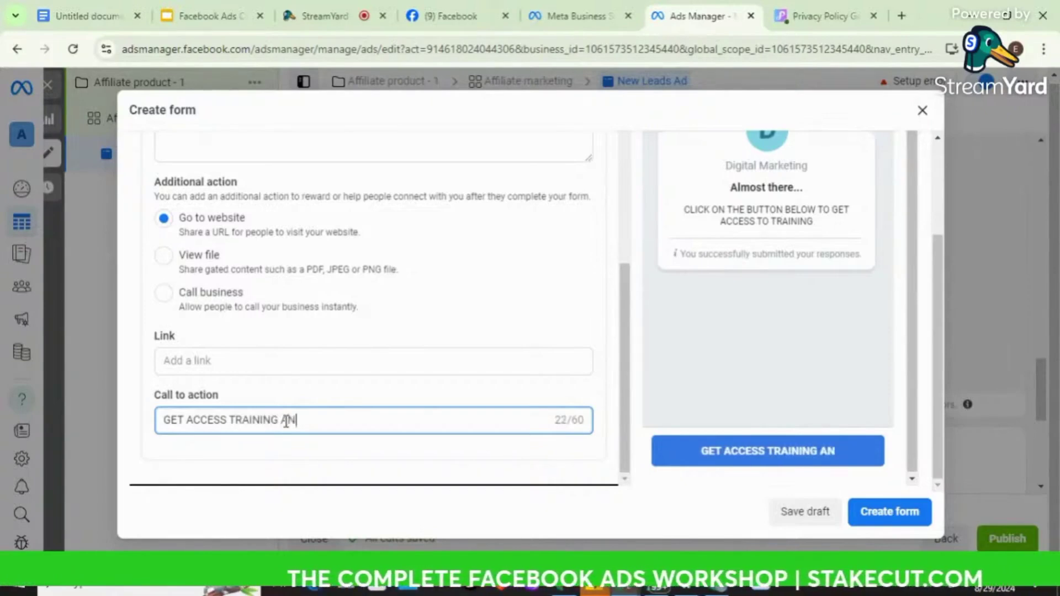
key("BackSpace")
key("BackSpace")
type("now")
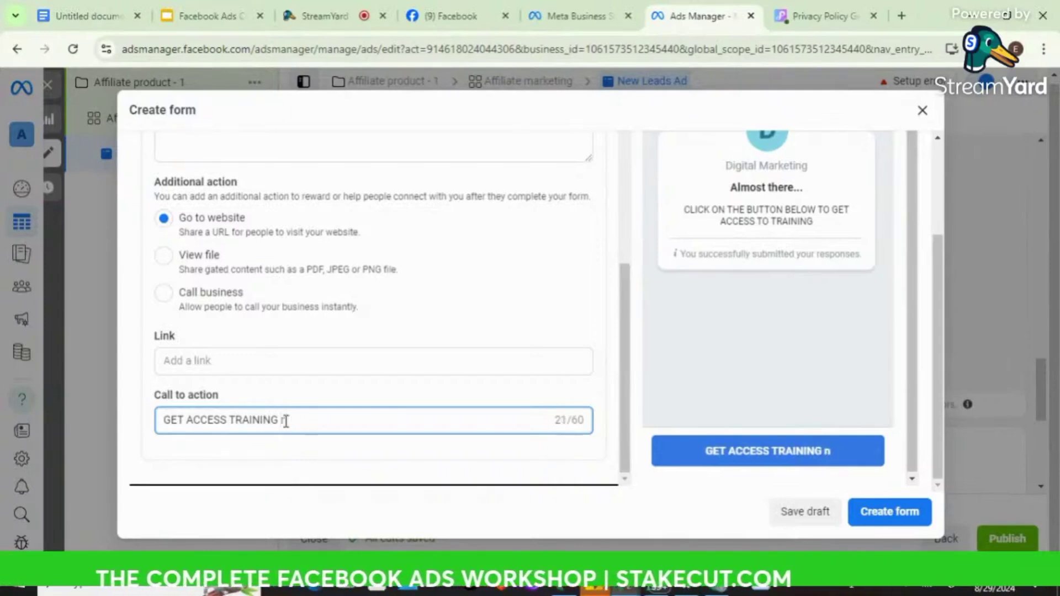
key("BackSpace")
key("BackSpace")
key("BackSpace")
type("NOW")
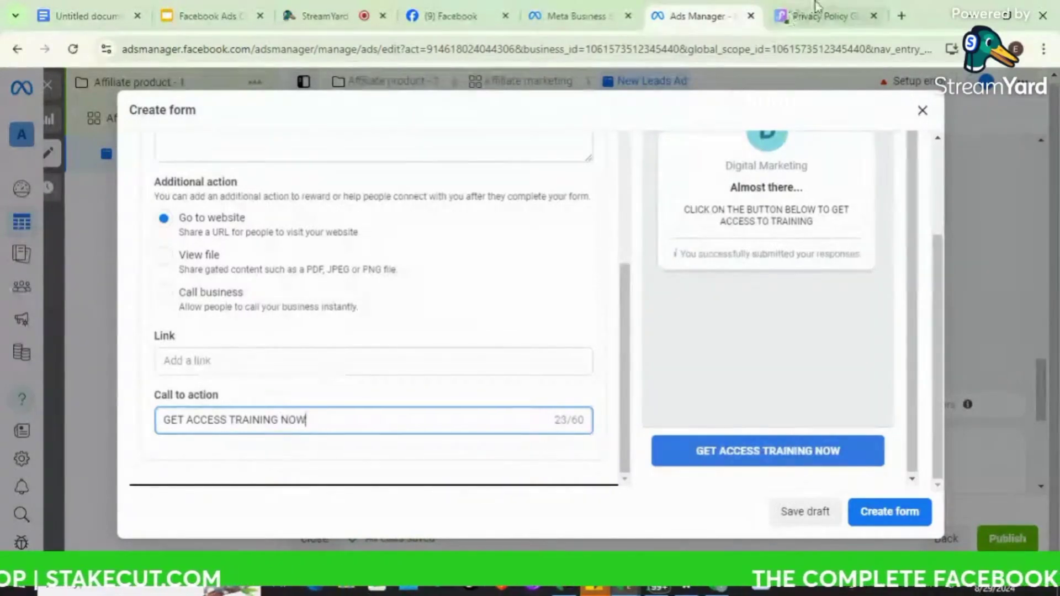
- Open the WhatsApp link generator at wa.link in a new browser tab
left_click(903, 15)
type("W")
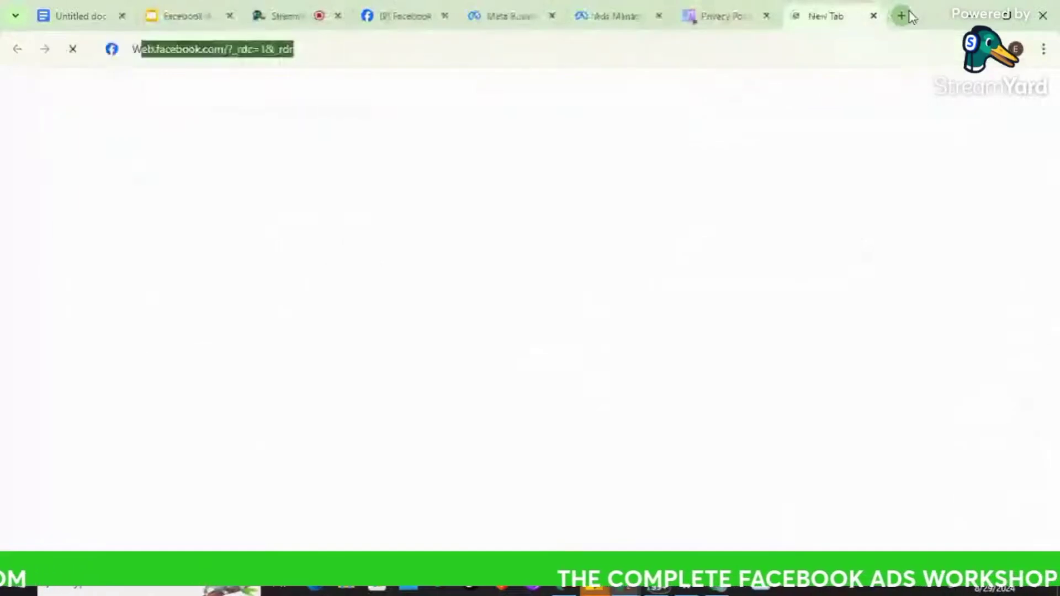
type("A.LINK")
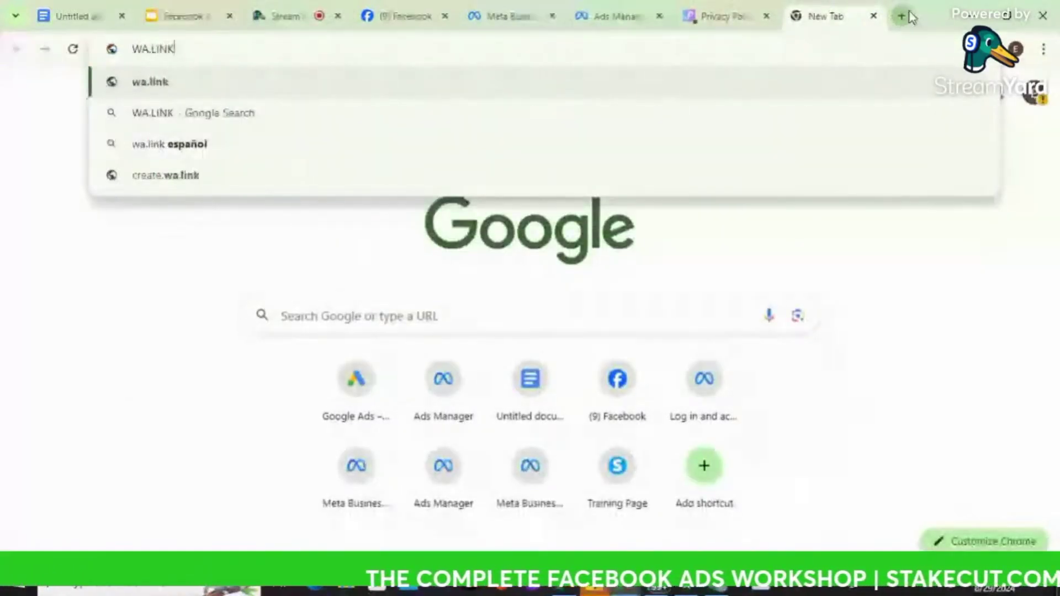
key("Return")
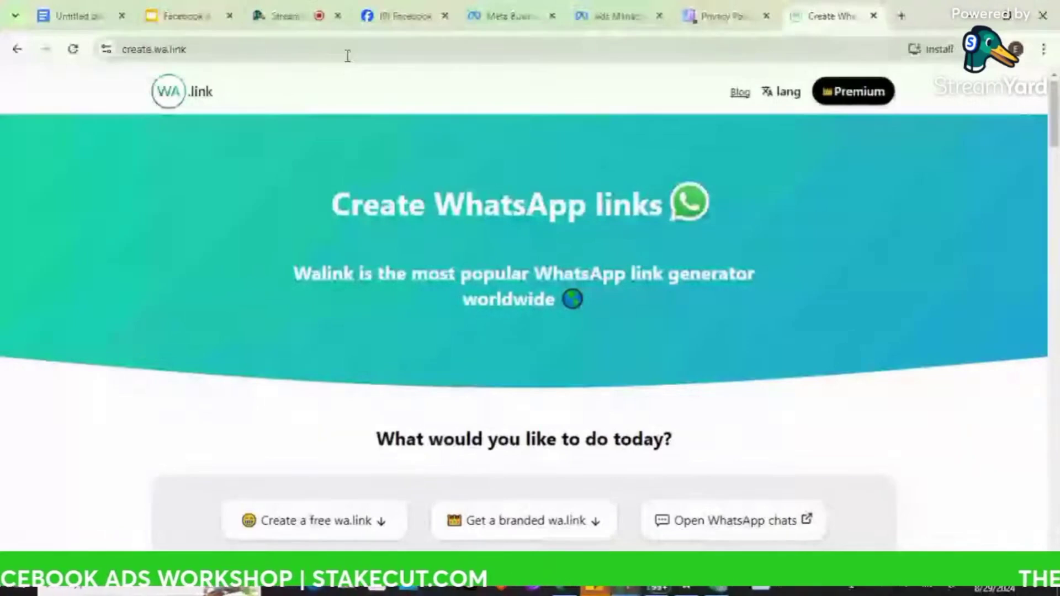
- Enter the address Wa.link in the browser's address bar without loading it
left_click(348, 55)
type("W")
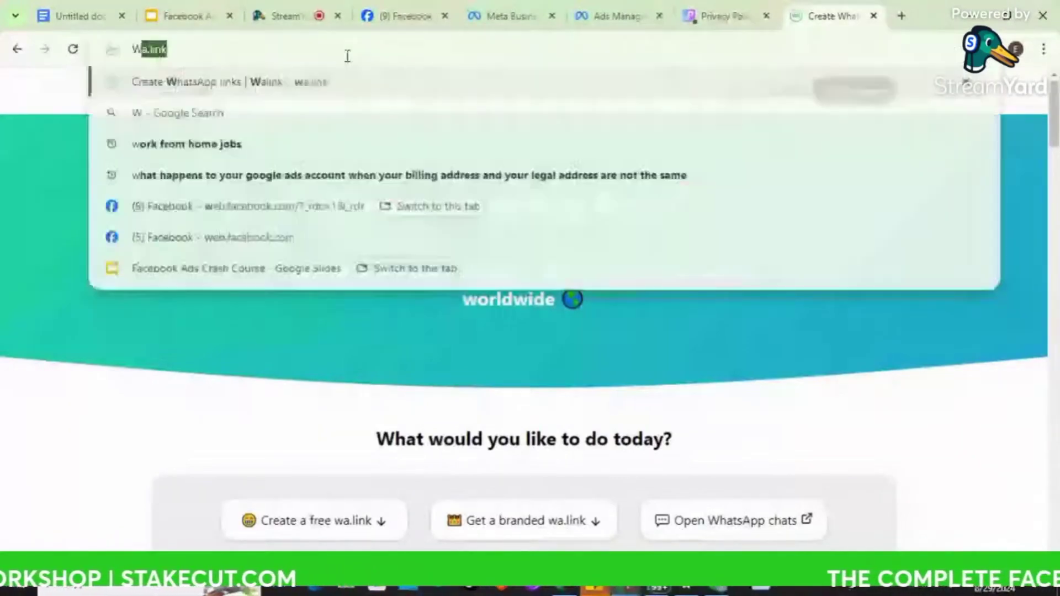
type("a")
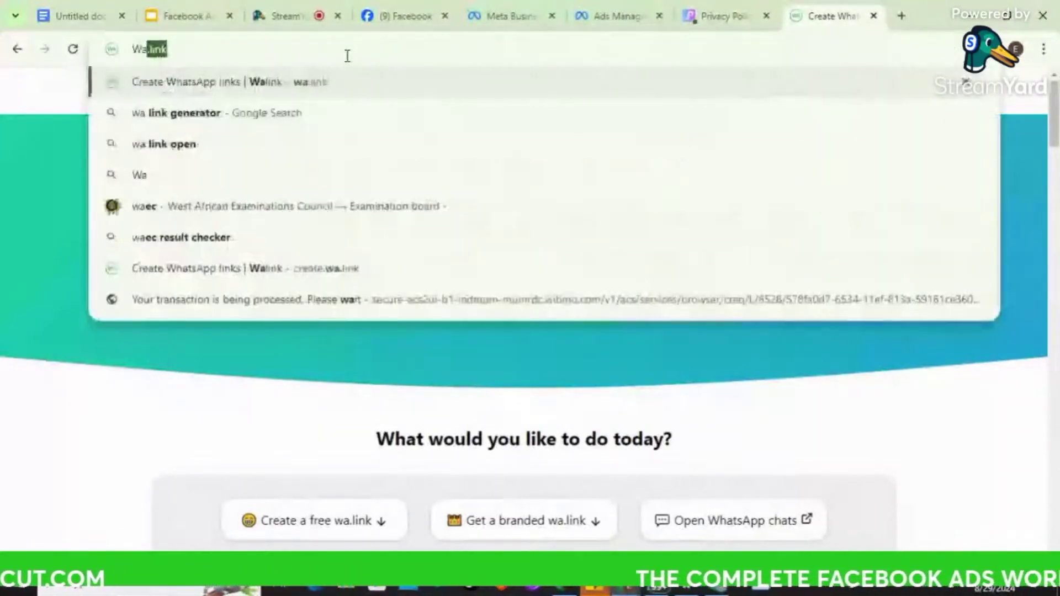
type(".l")
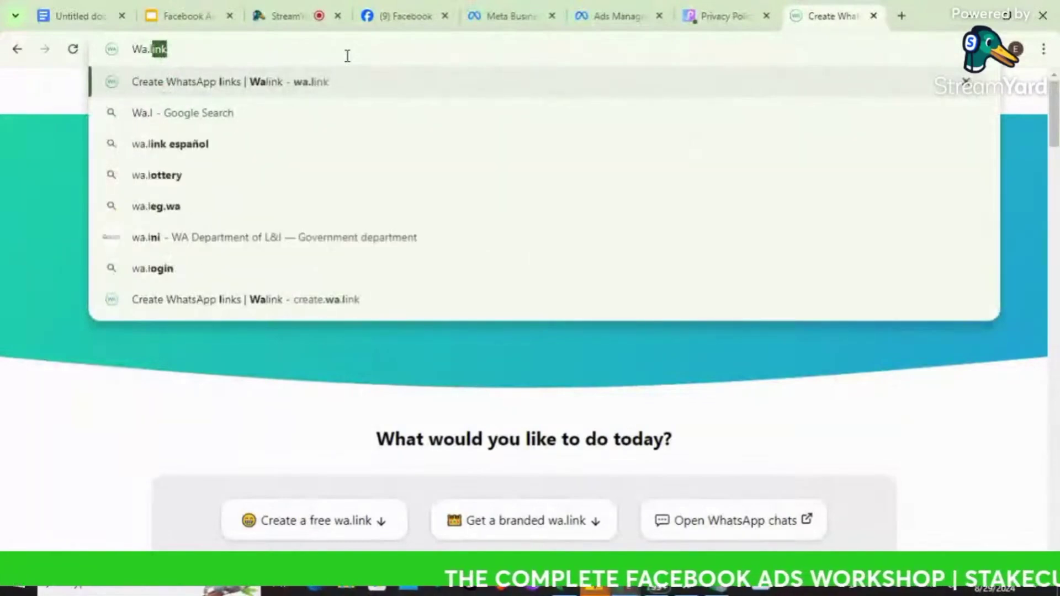
type("ink")
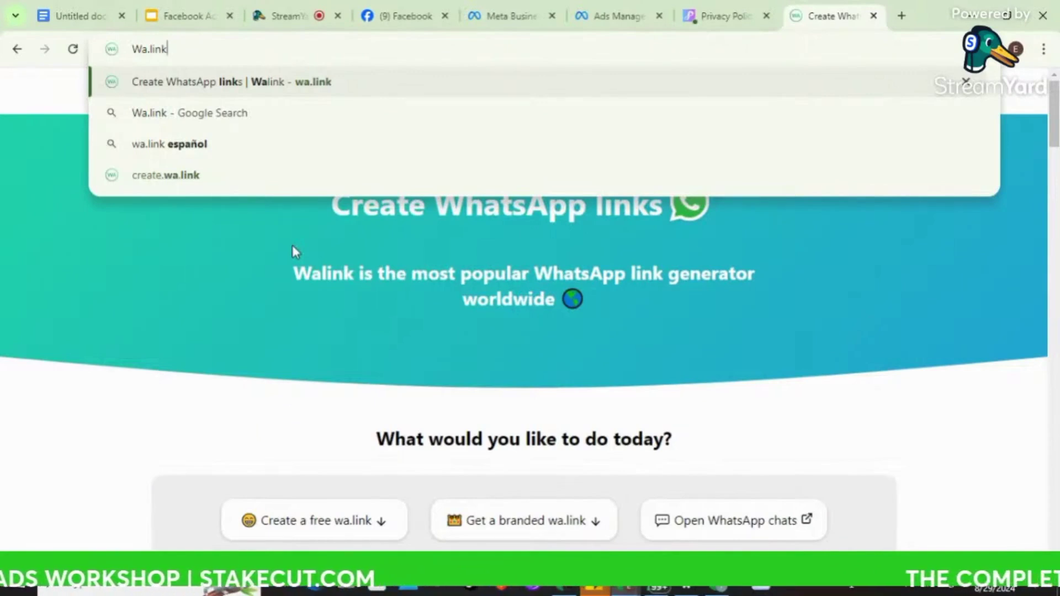
left_click(260, 224)
- Fill in a WhatsApp phone number in the free link form and try to generate the link
scroll(261, 230, "down", 10)
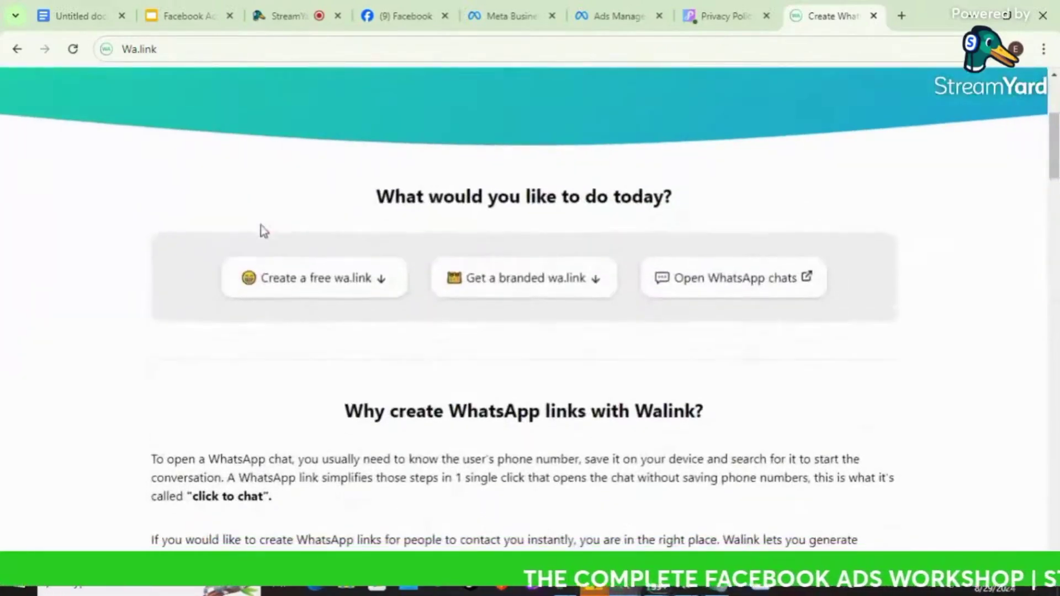
scroll(261, 230, "down", 5)
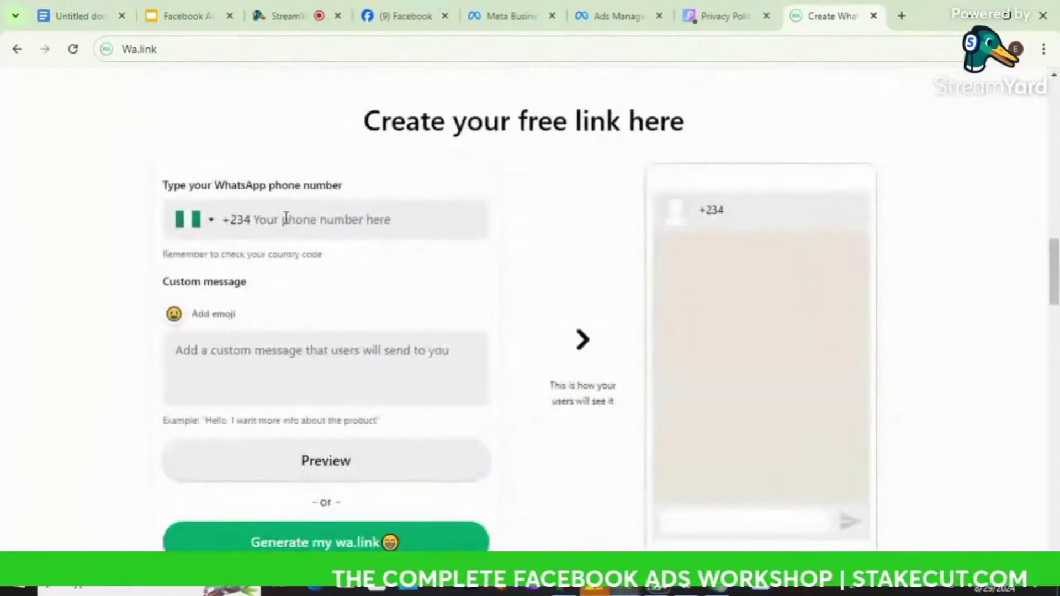
left_click(286, 219)
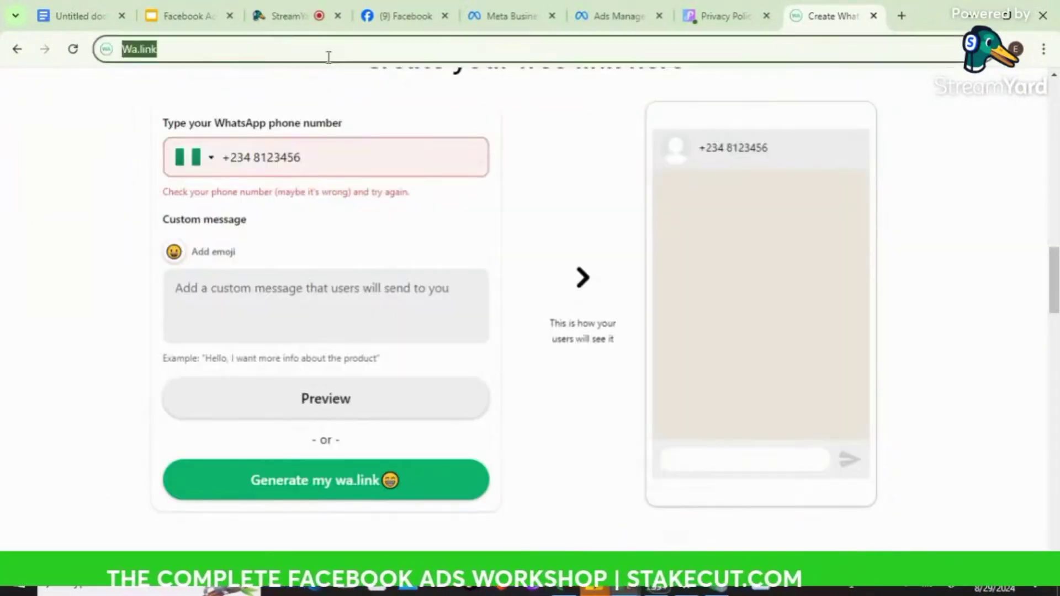
left_click(332, 489)
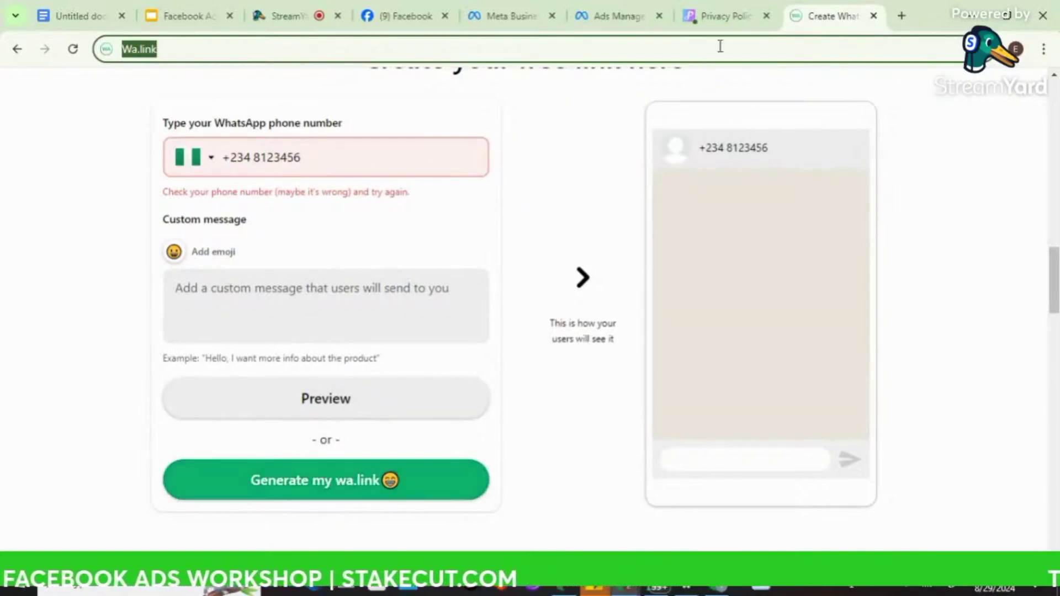
- Switch to Ads Manager and enter "Wa.link" as the website link of the form's closing message
left_click(625, 3)
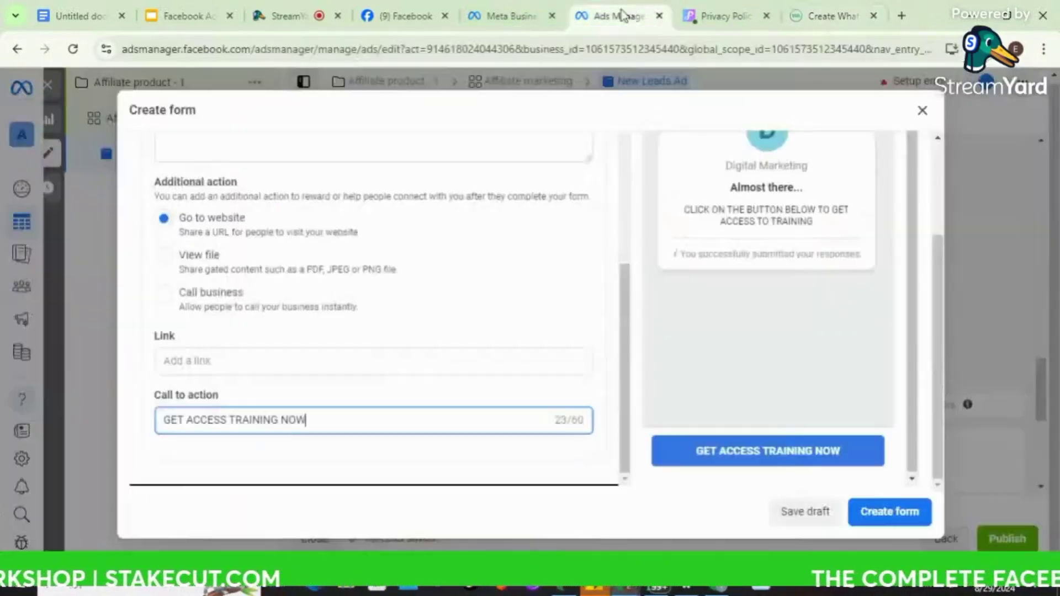
left_click(269, 360)
type("Wa link")
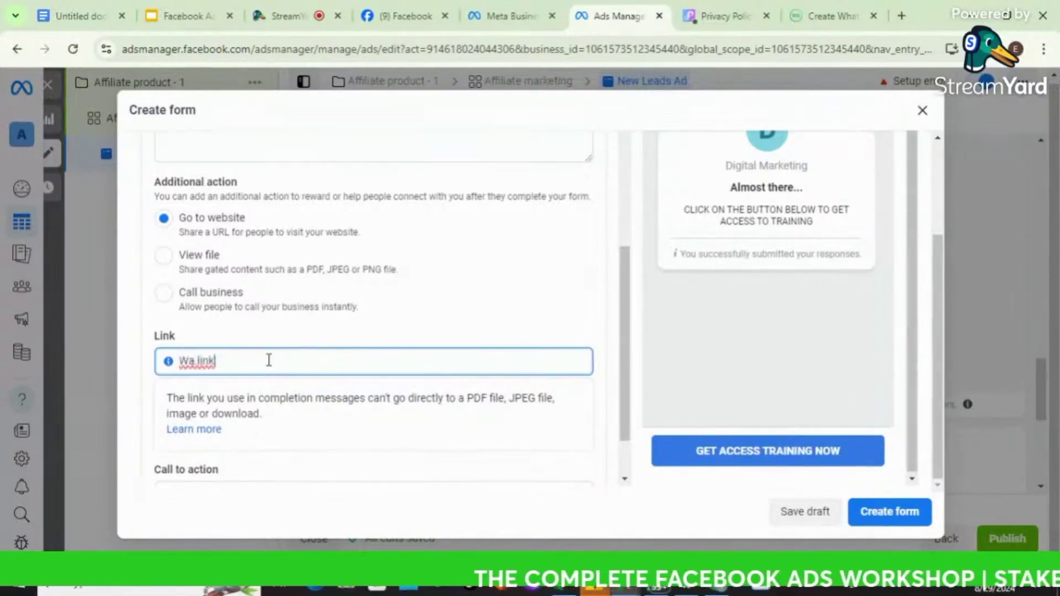
scroll(397, 338, "down", 2)
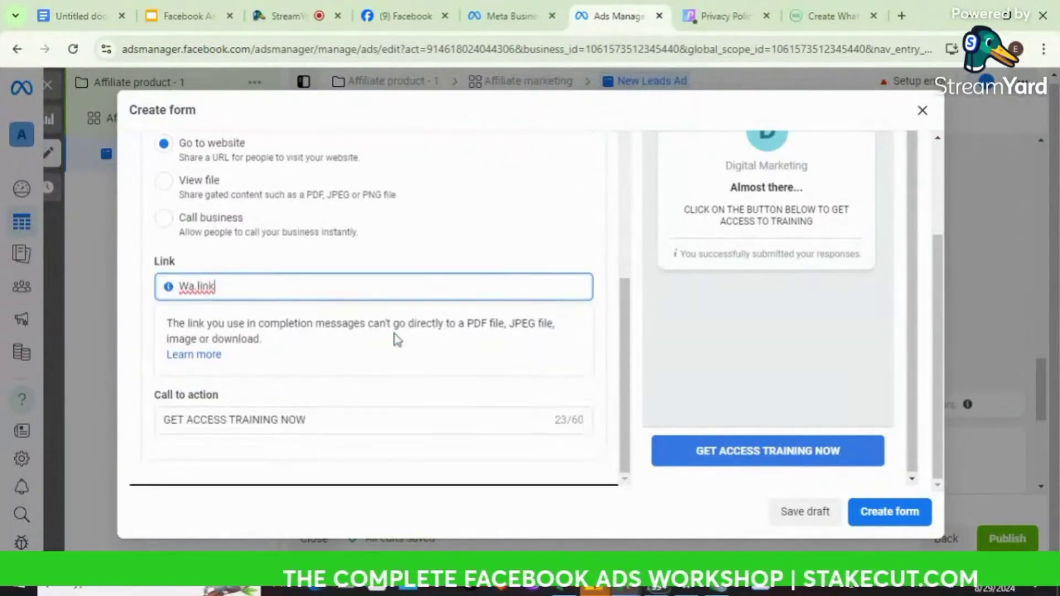
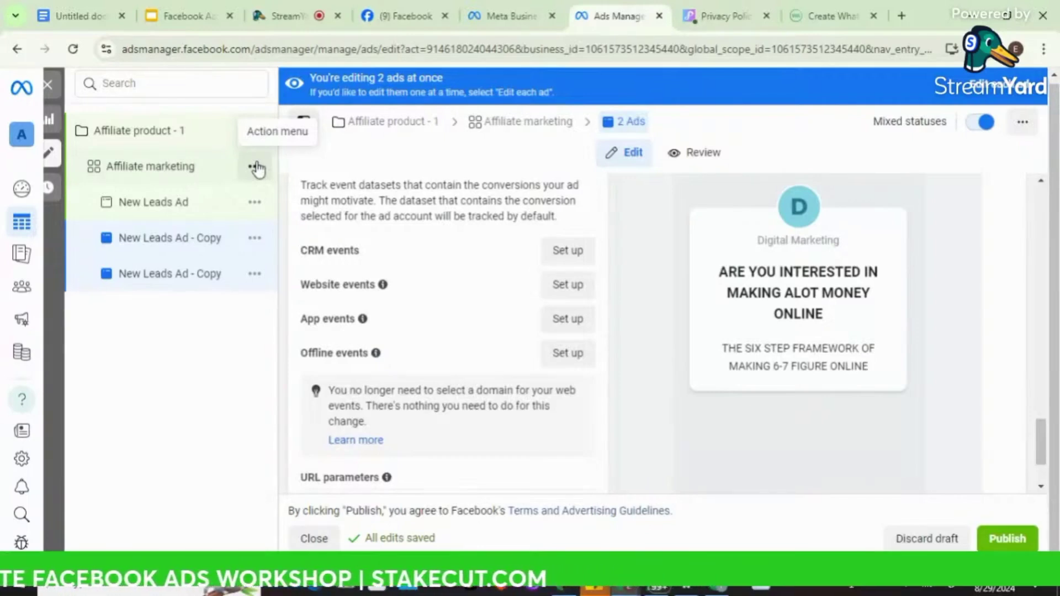
- Duplicate the Affiliate marketing ad set into its original campaign with 2 copies
left_click(256, 168)
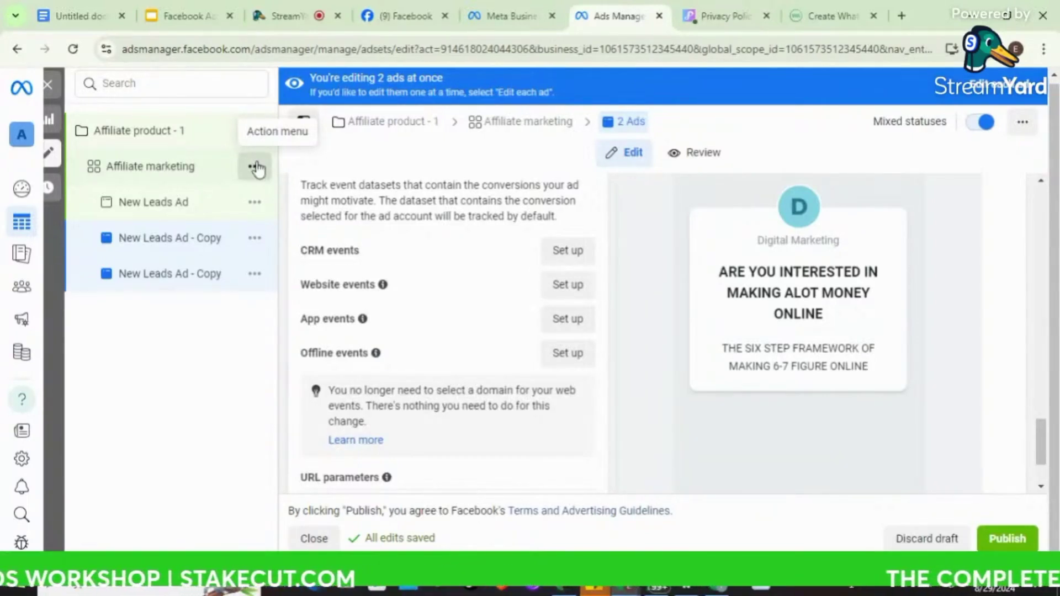
left_click(256, 168)
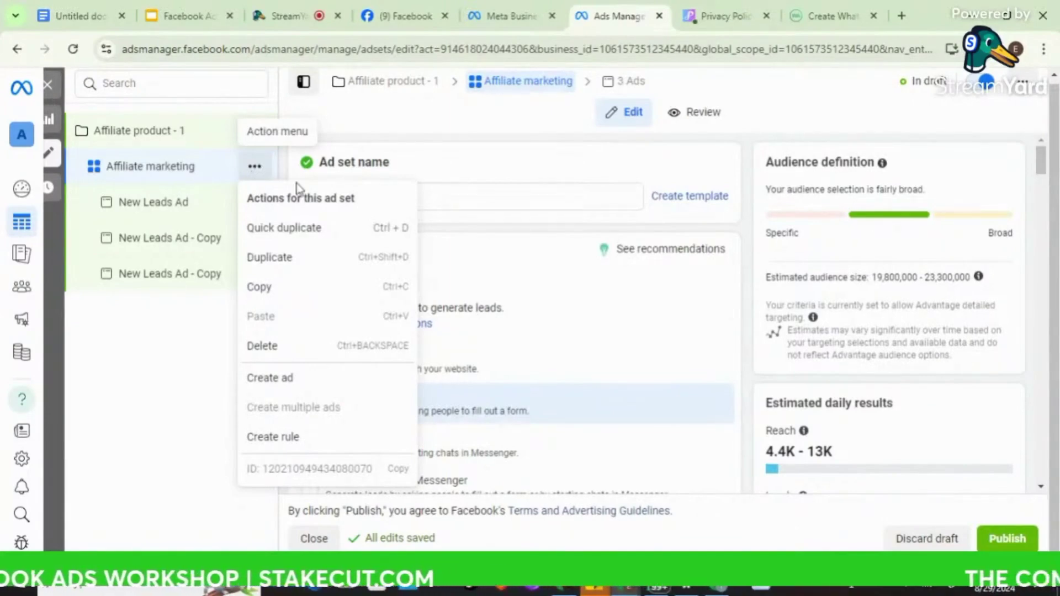
left_click(294, 259)
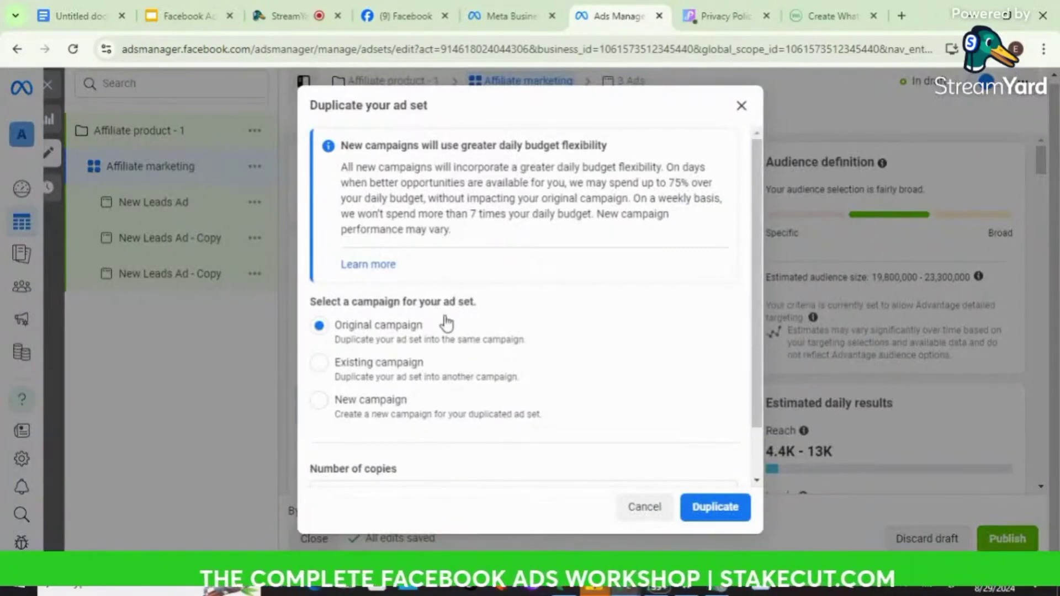
scroll(444, 323, "down", 1)
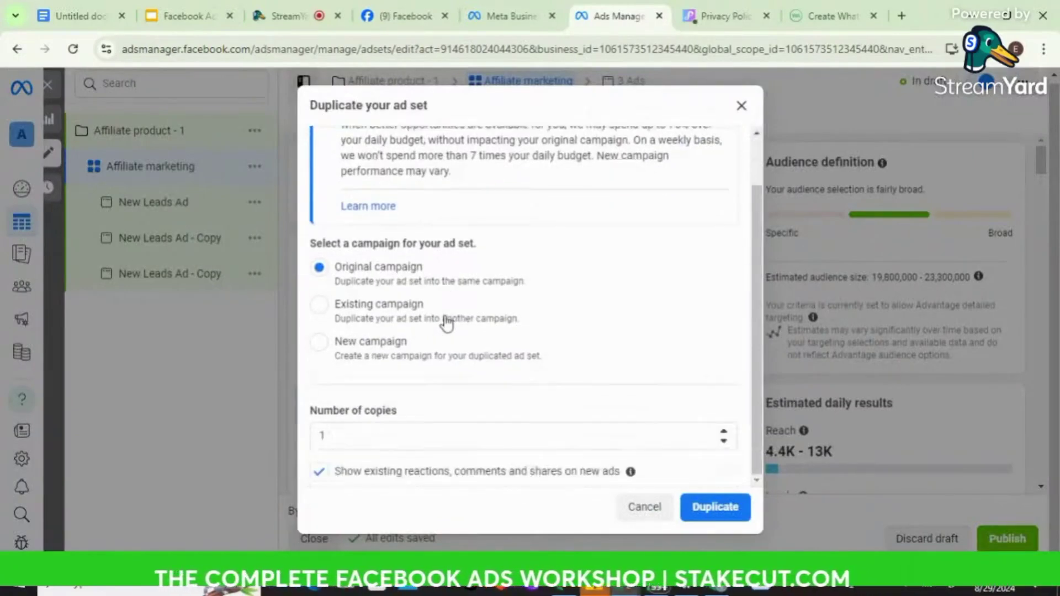
left_click(724, 432)
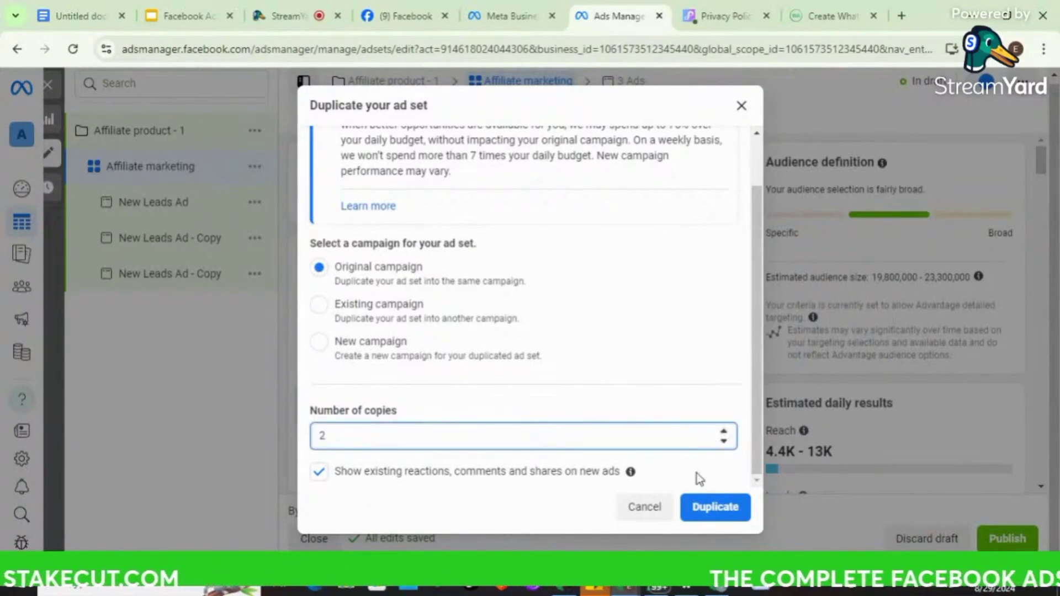
left_click(710, 512)
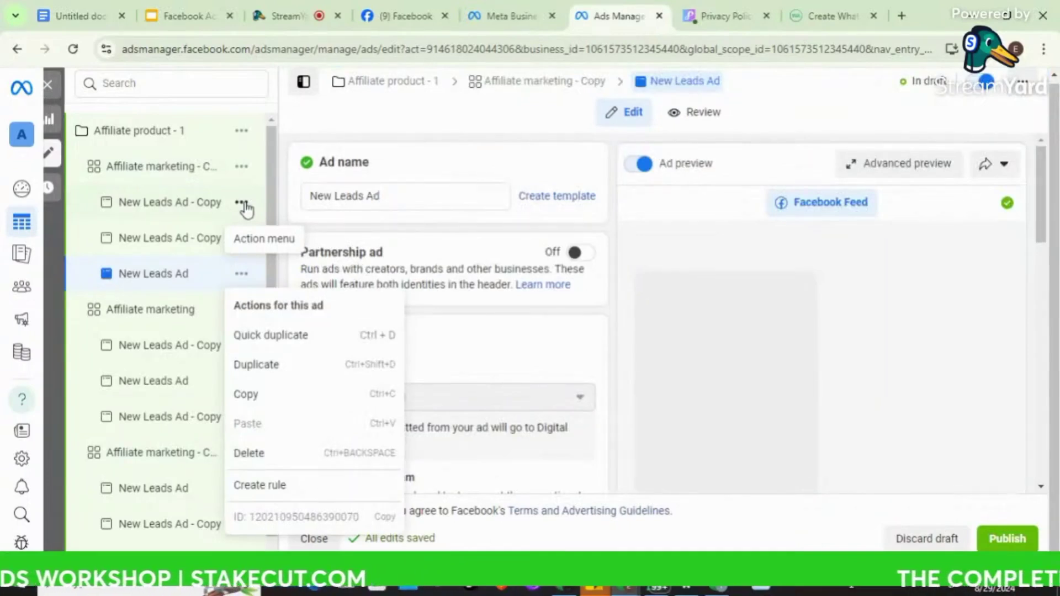
- Delete both New Leads Ad - Copy ads from the first Affiliate marketing - Copy ad set
left_click(244, 204)
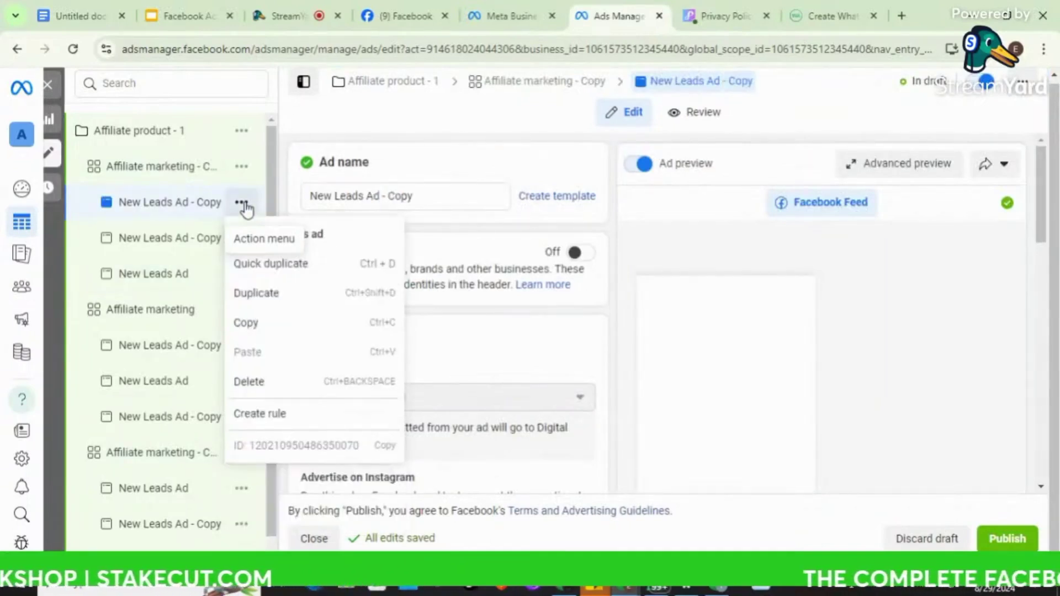
left_click(247, 383)
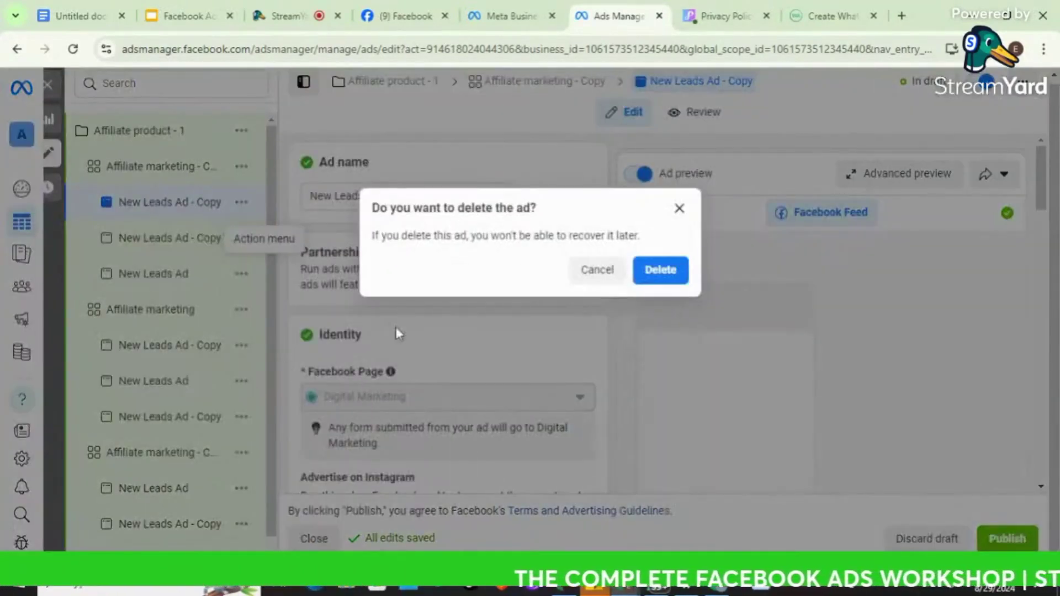
left_click(661, 290)
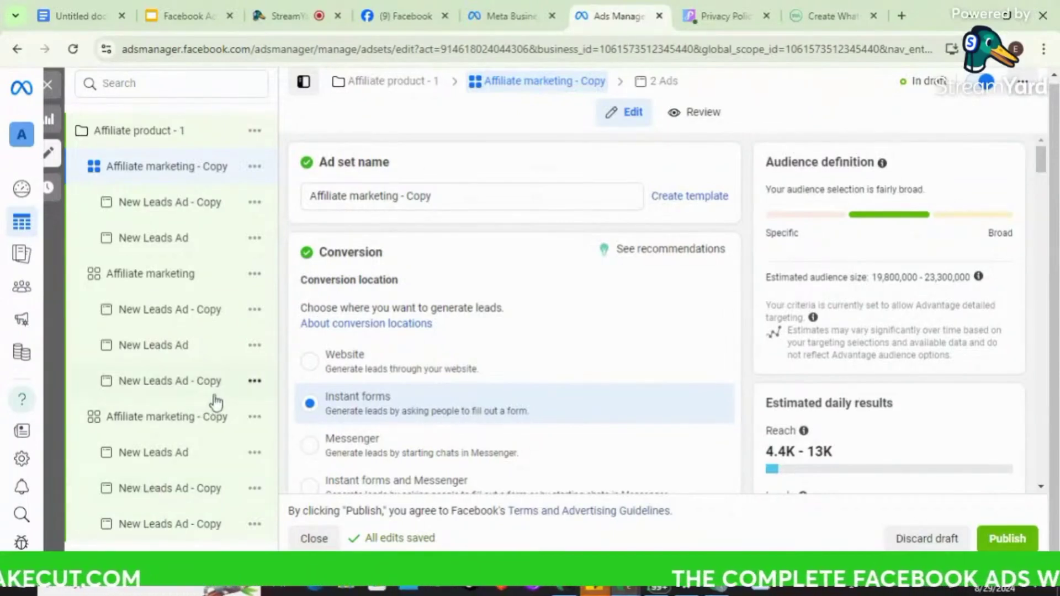
left_click(255, 203)
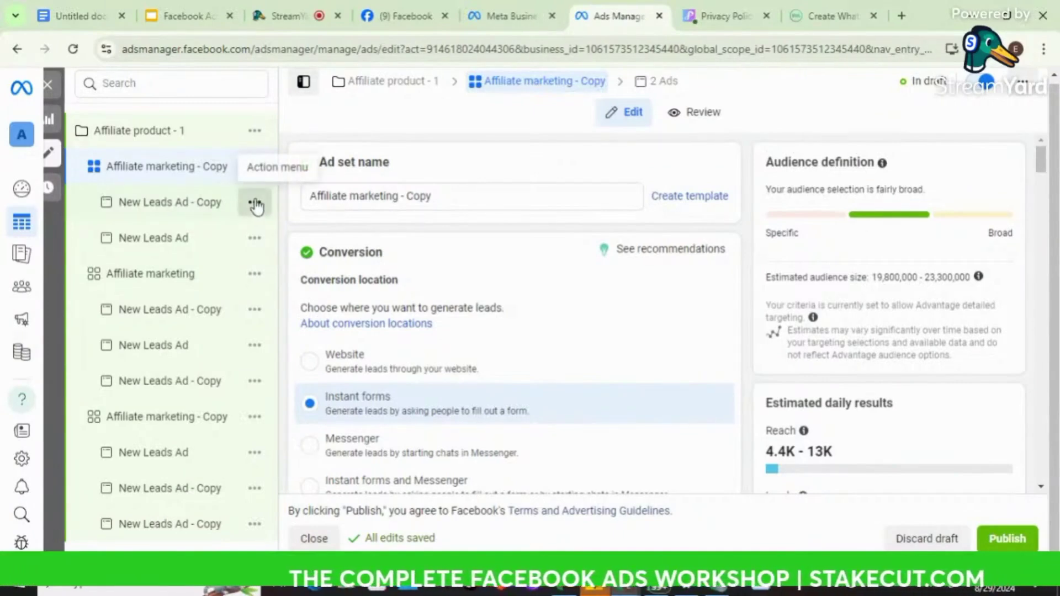
left_click(255, 204)
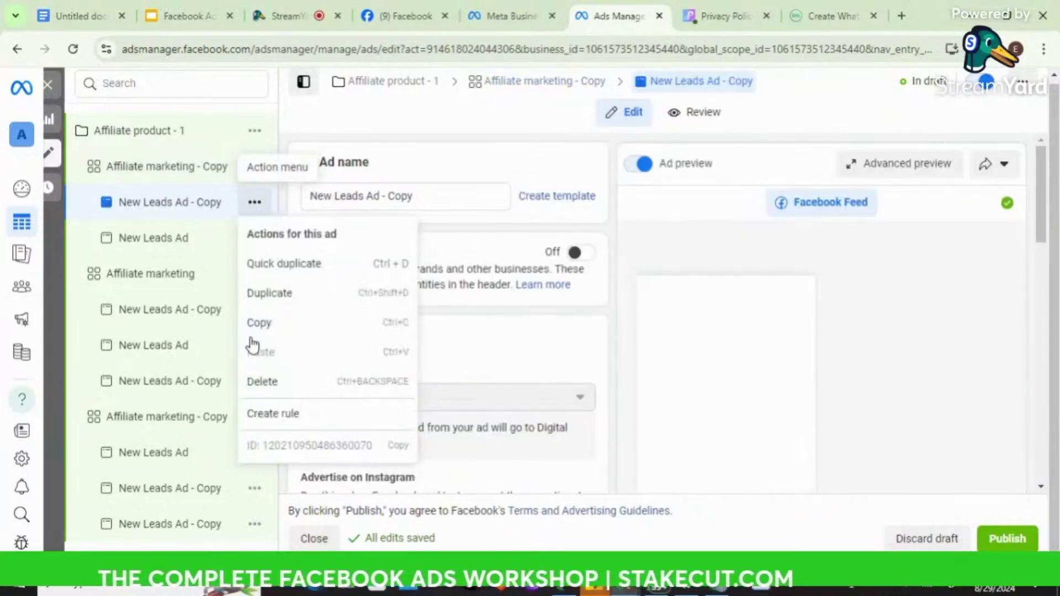
left_click(267, 382)
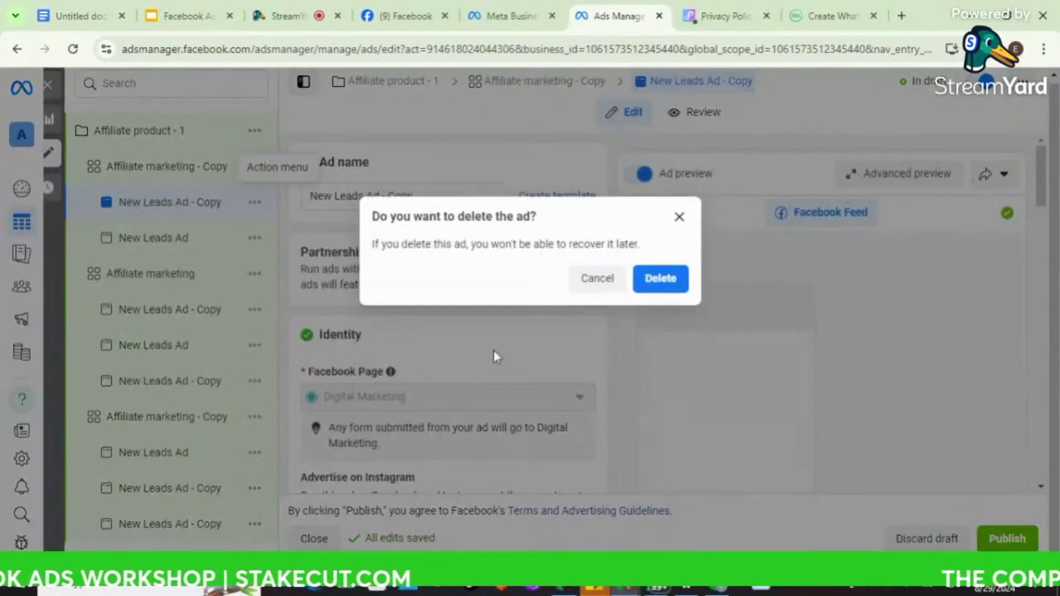
left_click(657, 280)
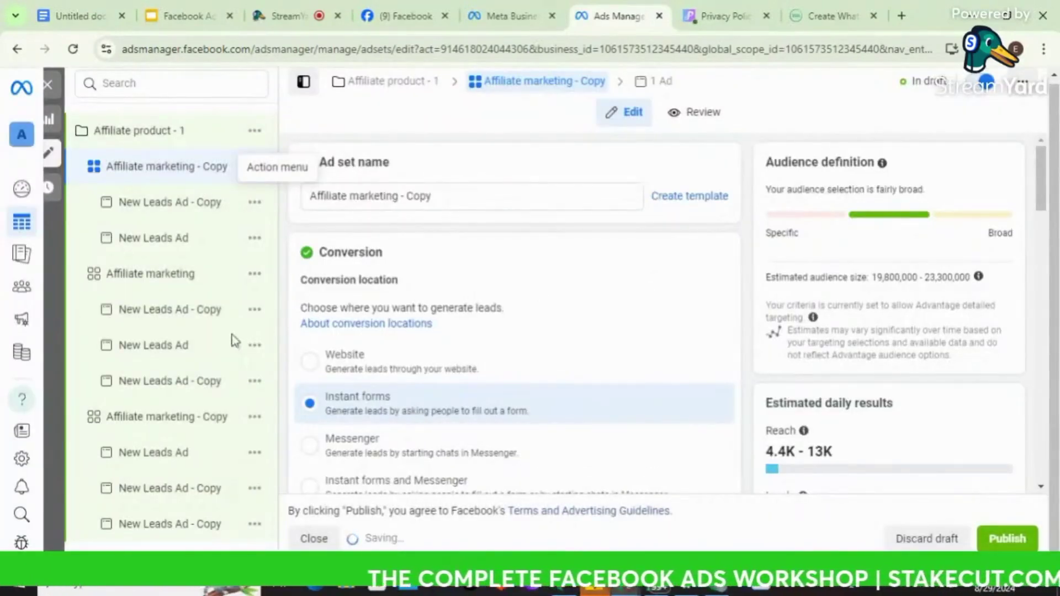
- Delete the last New Leads Ad - Copy and the New Leads Ad from the original Affiliate marketing ad set
left_click(256, 382)
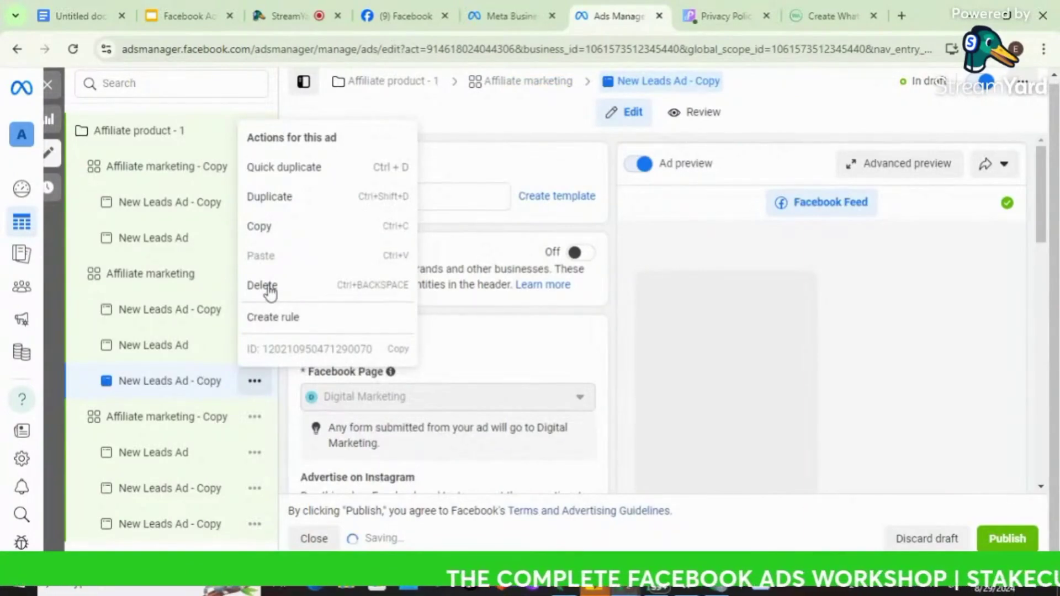
left_click(270, 288)
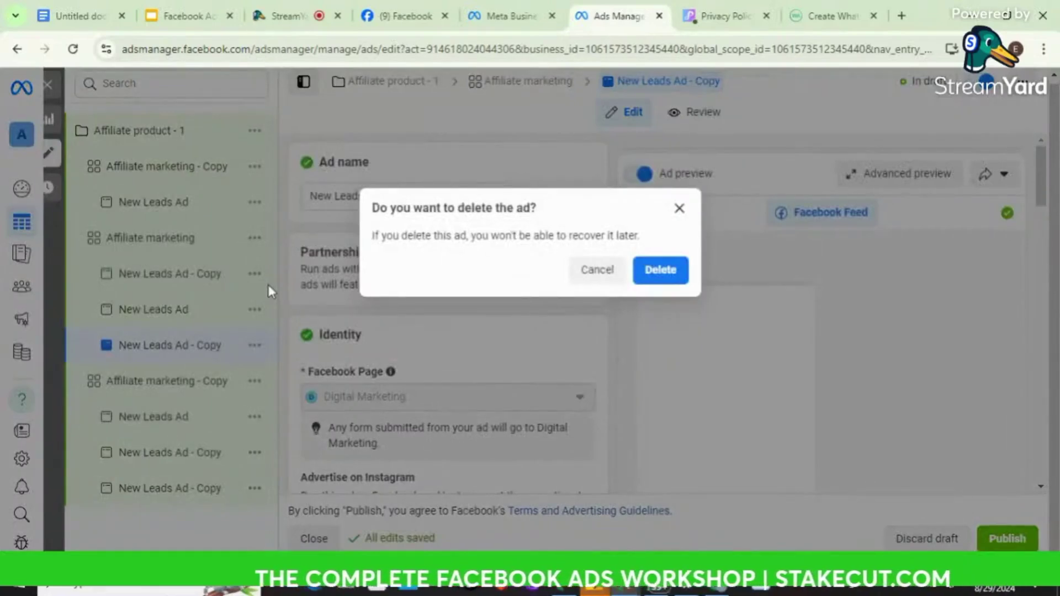
left_click(677, 279)
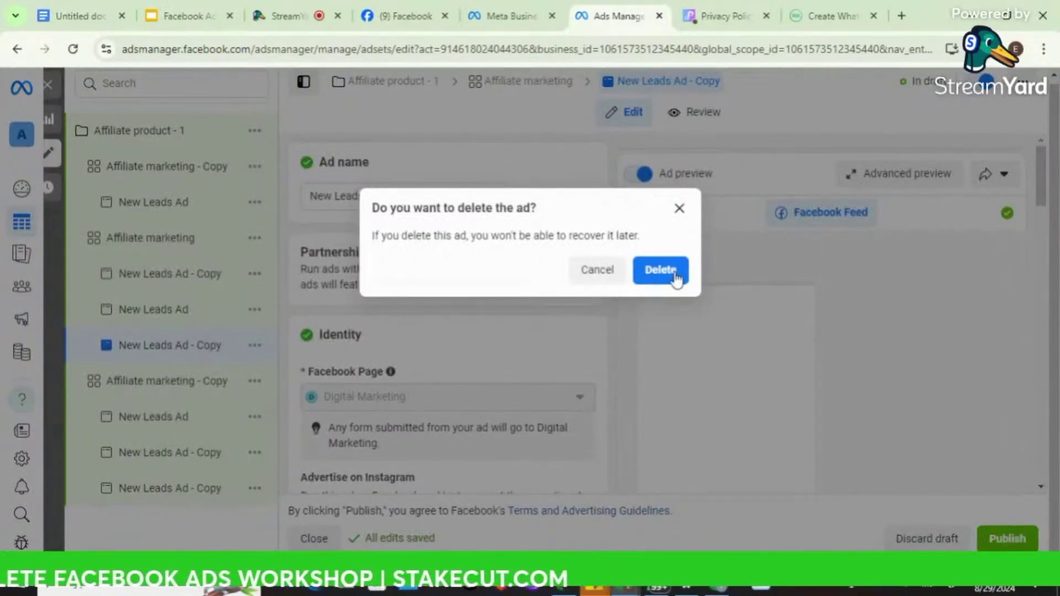
left_click(677, 279)
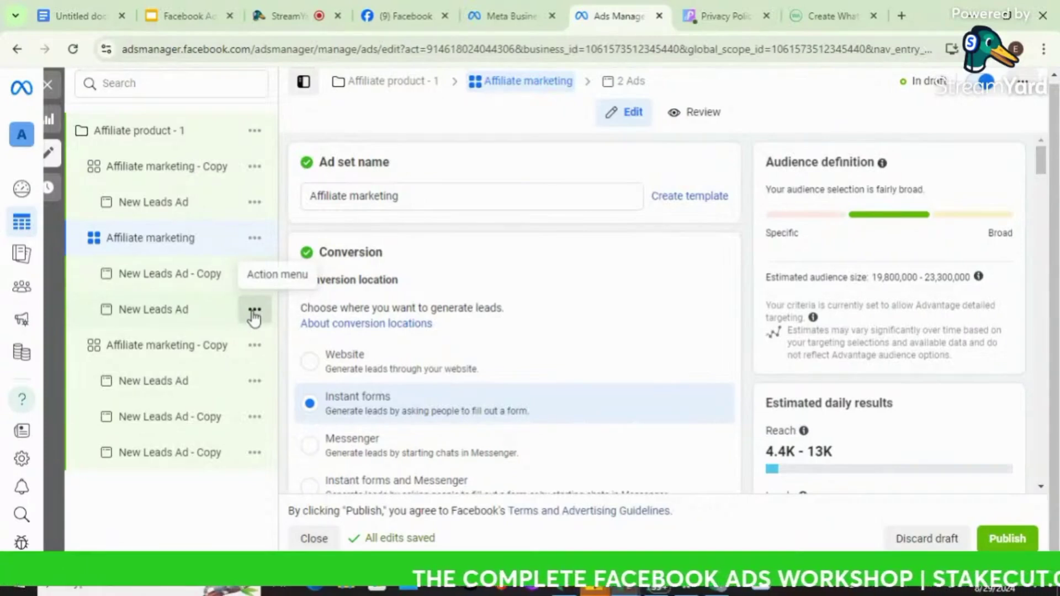
left_click(255, 311)
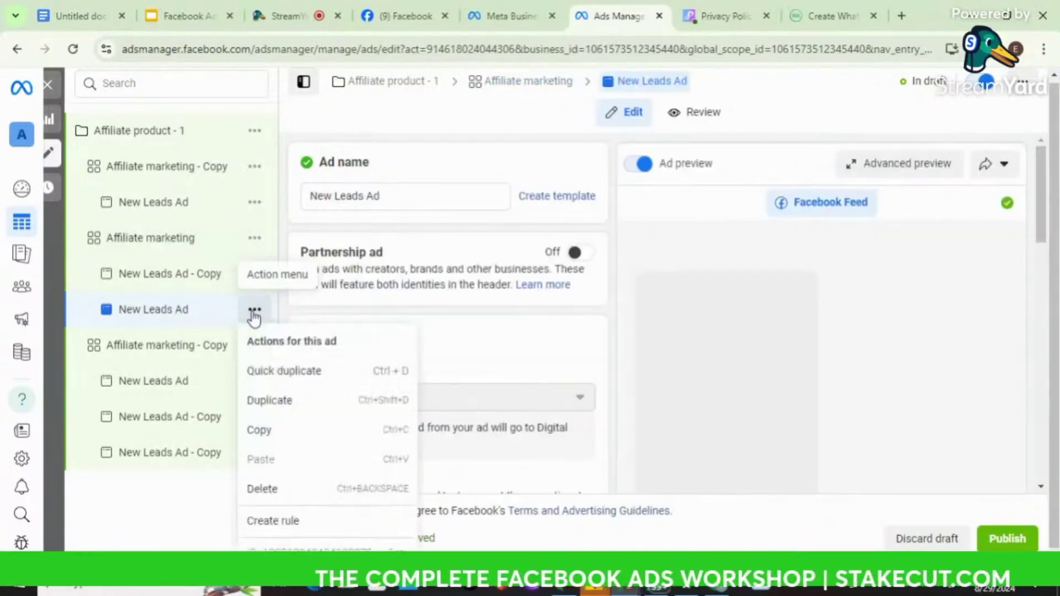
left_click(269, 490)
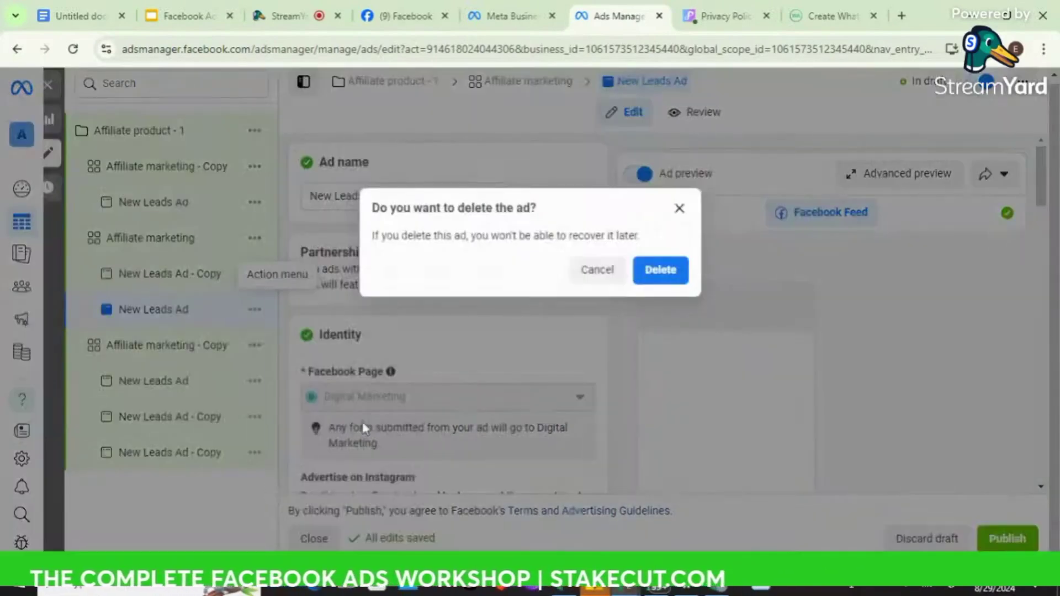
left_click(663, 278)
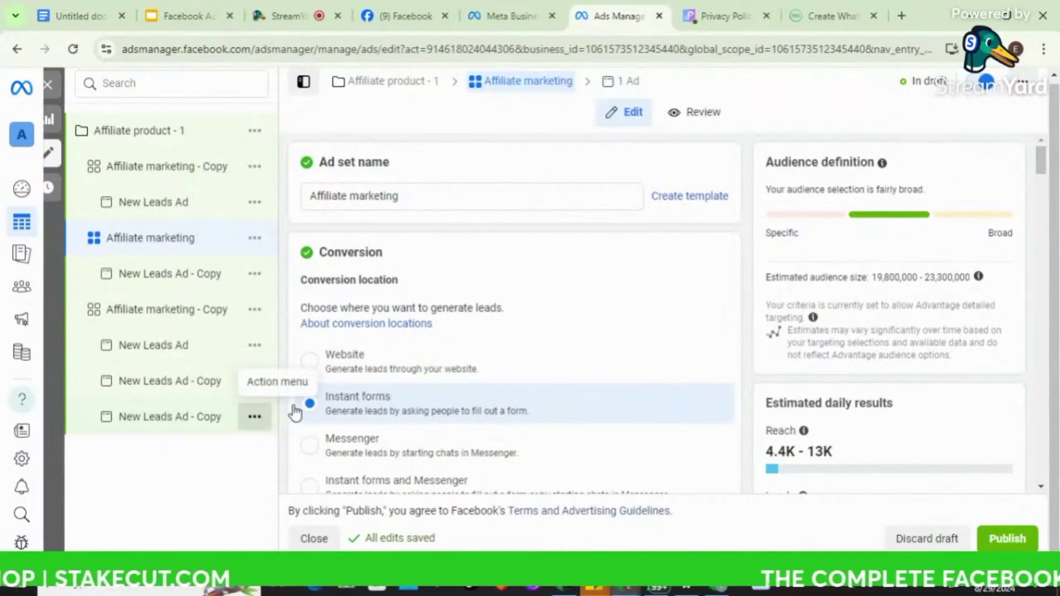
- Delete the last New Leads Ad - Copy and the New Leads Ad from the bottom Affiliate marketing - Copy ad set
left_click(255, 417)
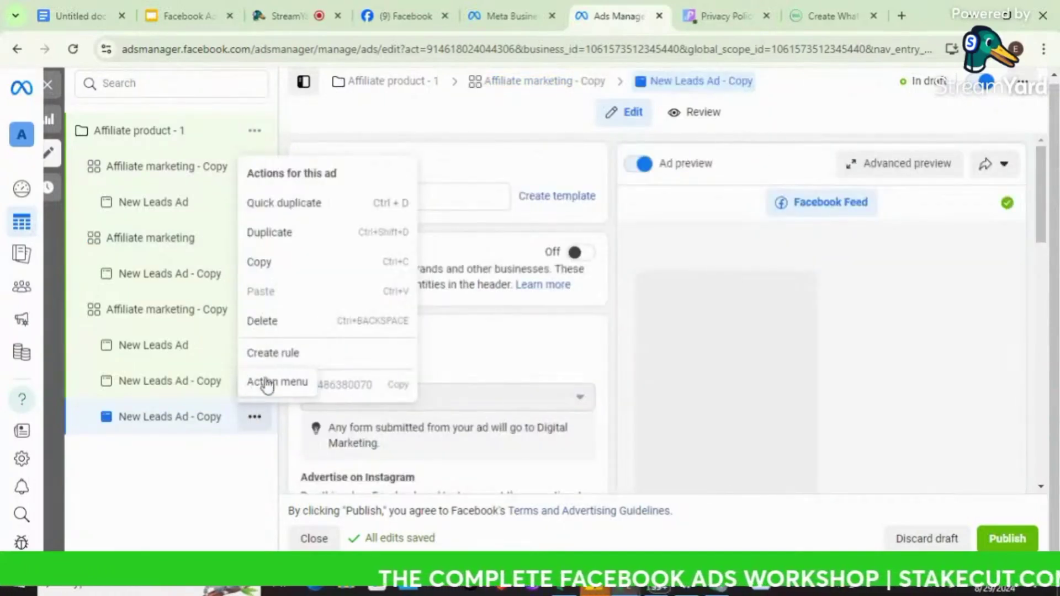
left_click(263, 322)
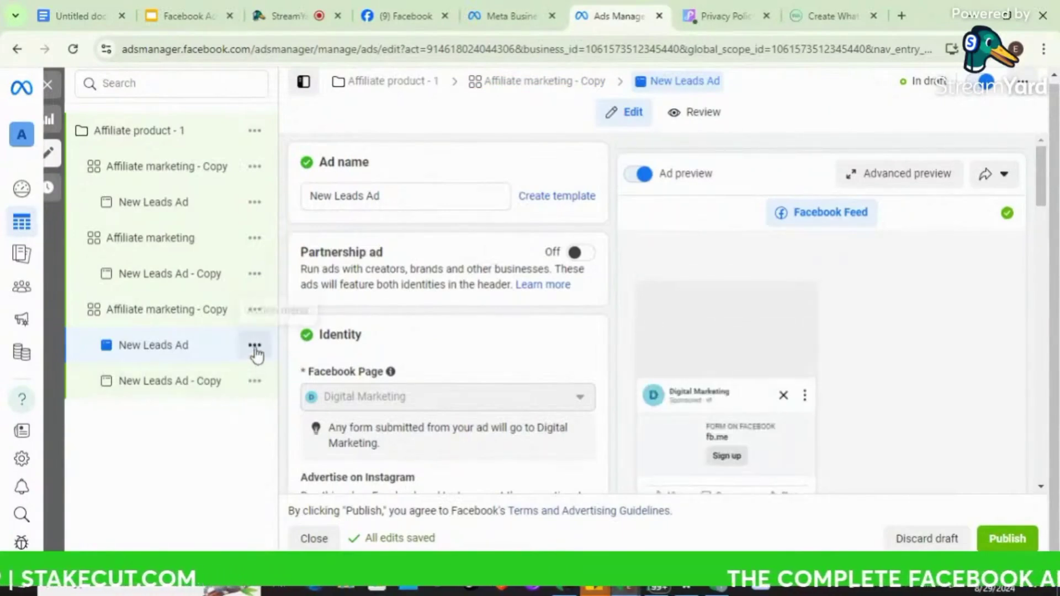
left_click(255, 347)
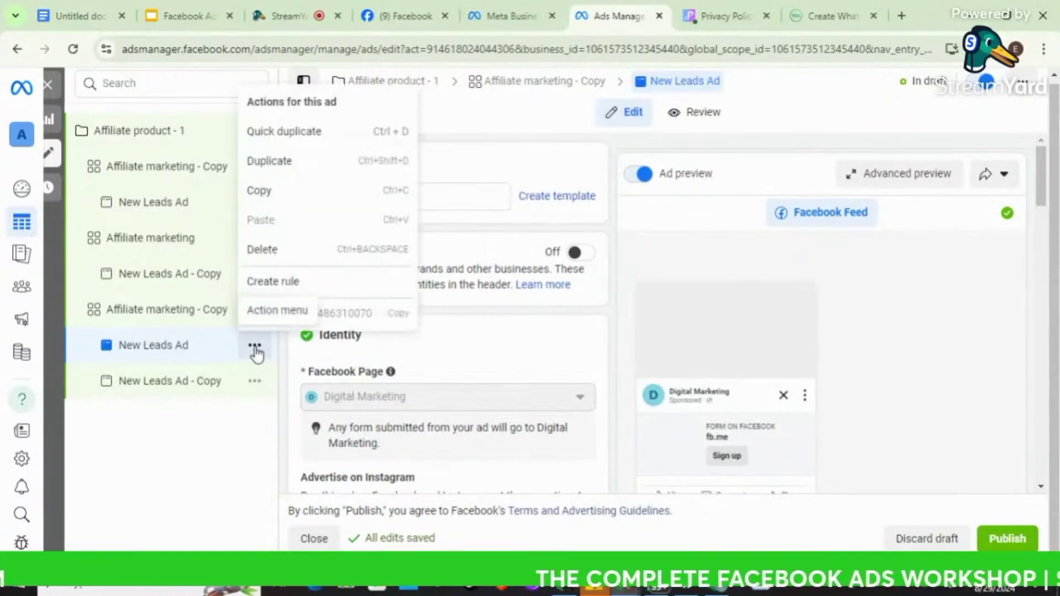
left_click(264, 252)
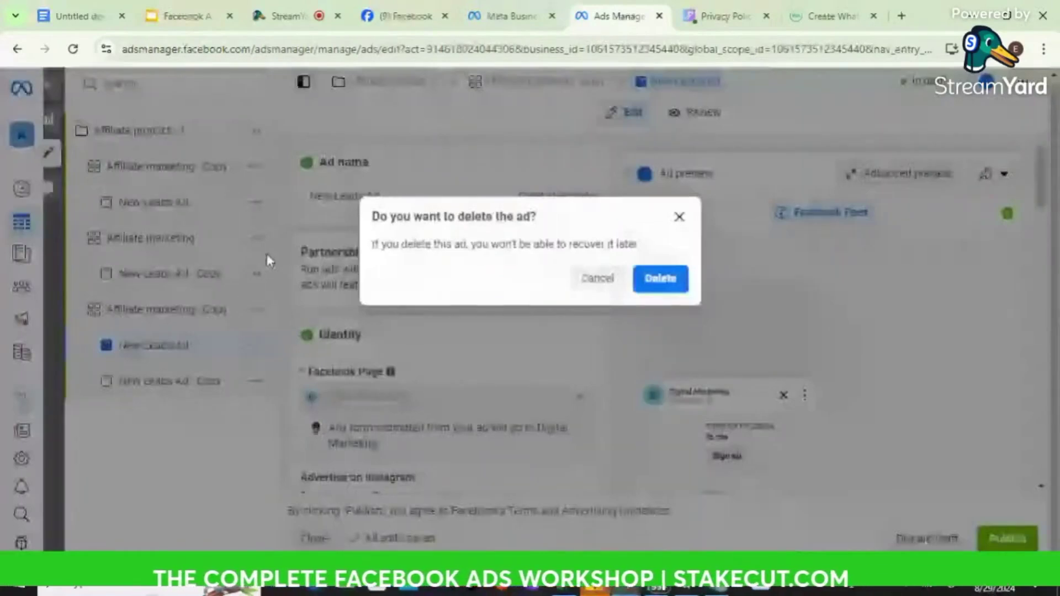
left_click(653, 283)
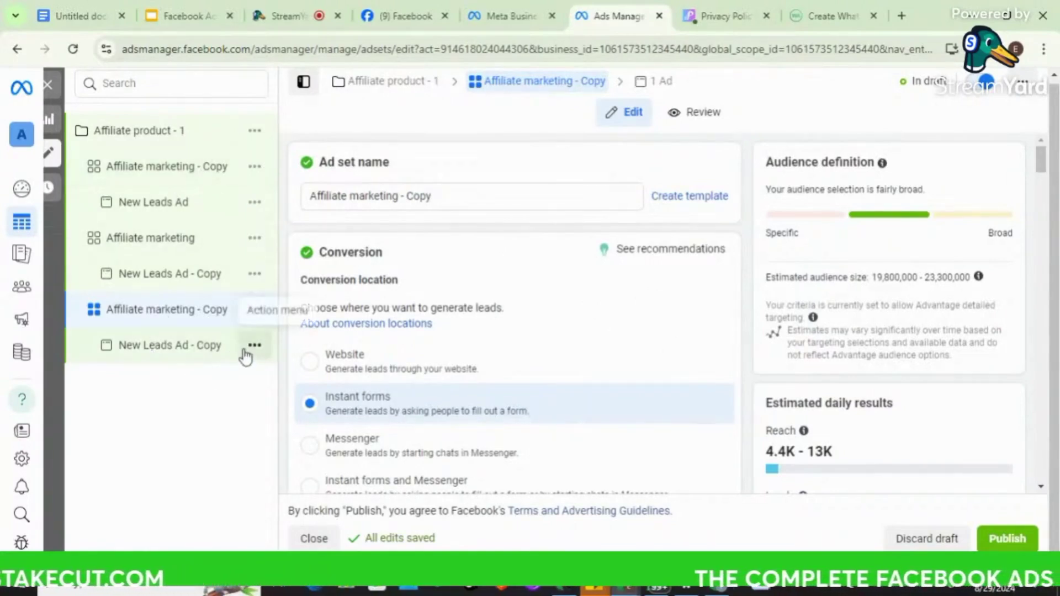
- Close the Affiliate product - 1 campaign editor without publishing the drafts and check the campaign's delivery status
left_click(147, 353)
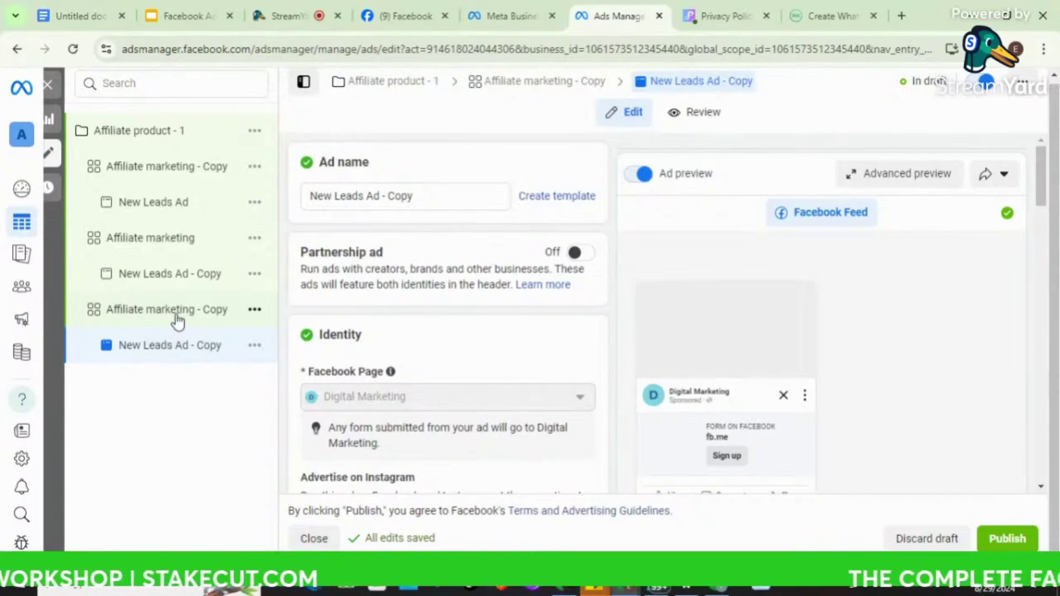
left_click(156, 143)
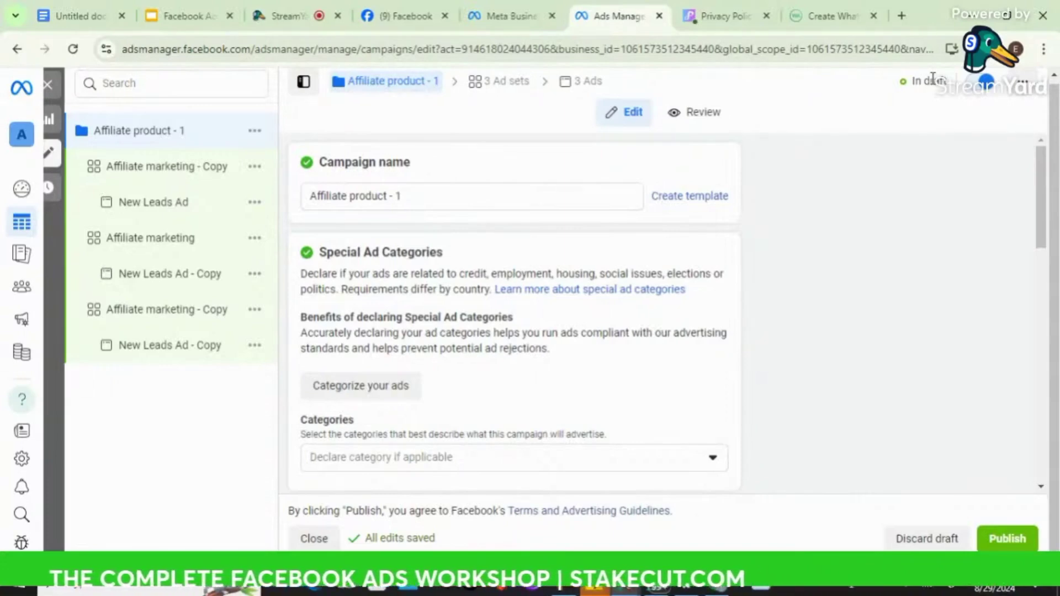
left_click(52, 86)
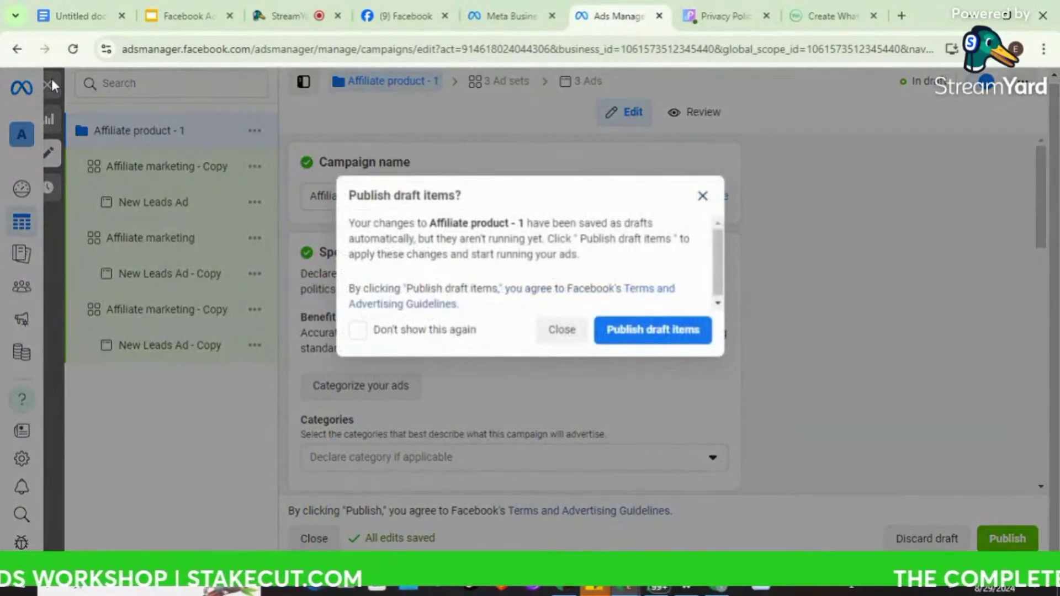
left_click(563, 333)
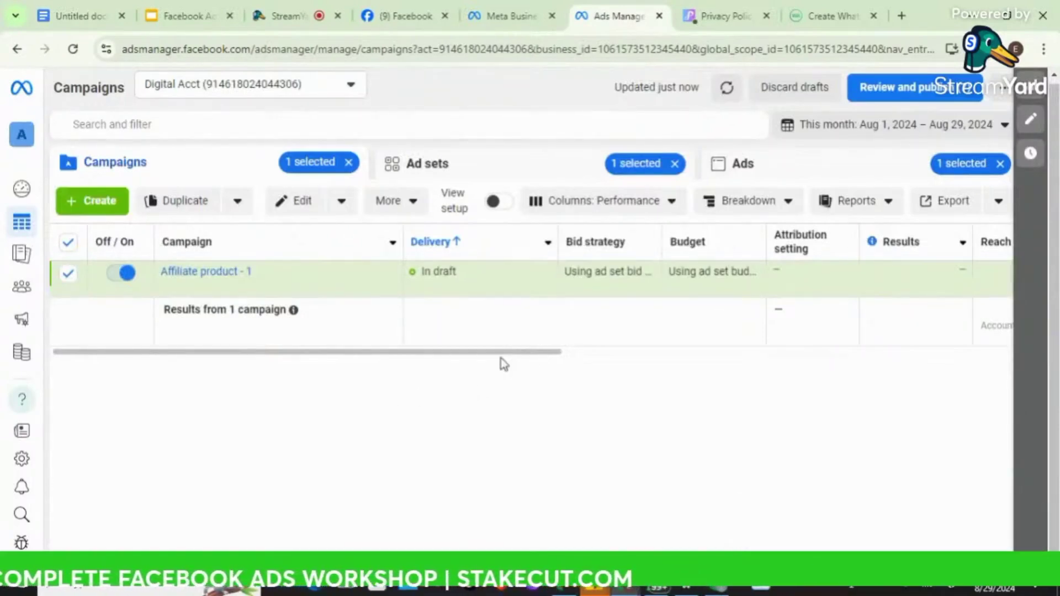
left_click_drag(549, 352, 371, 348)
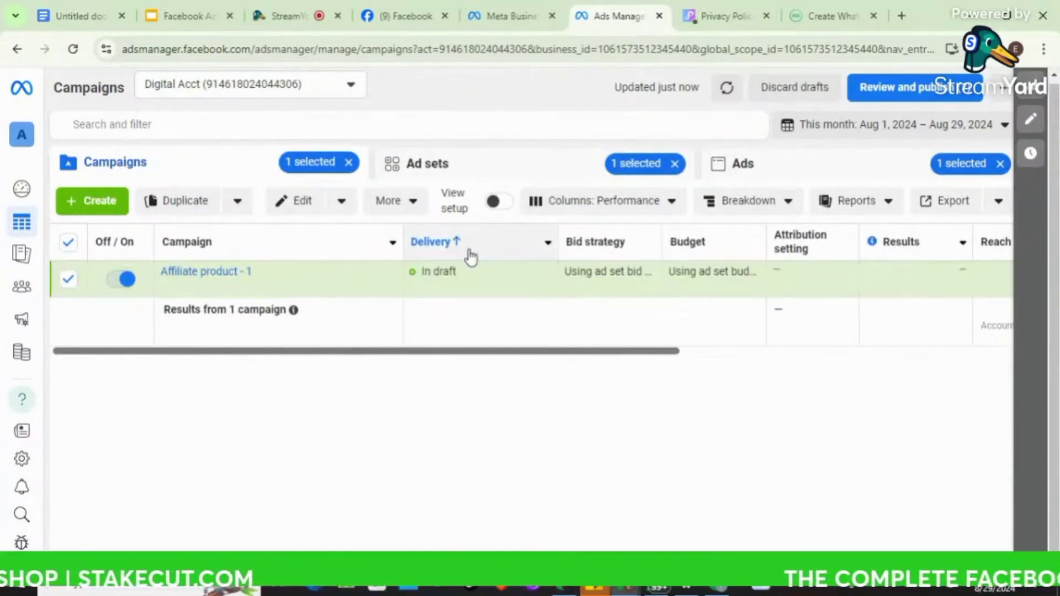
mouse_move(395, 289)
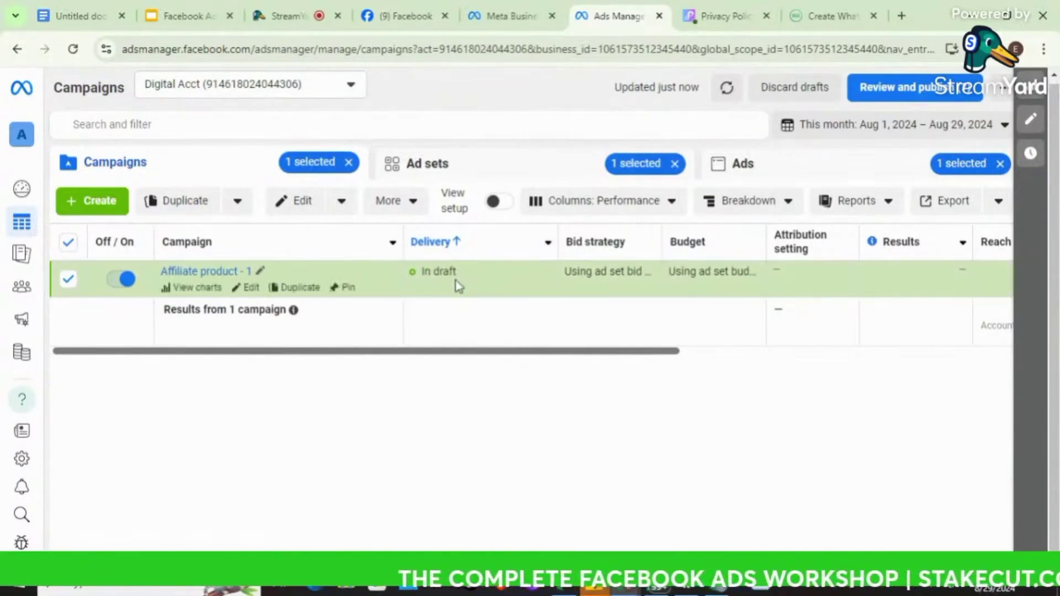
mouse_move(469, 280)
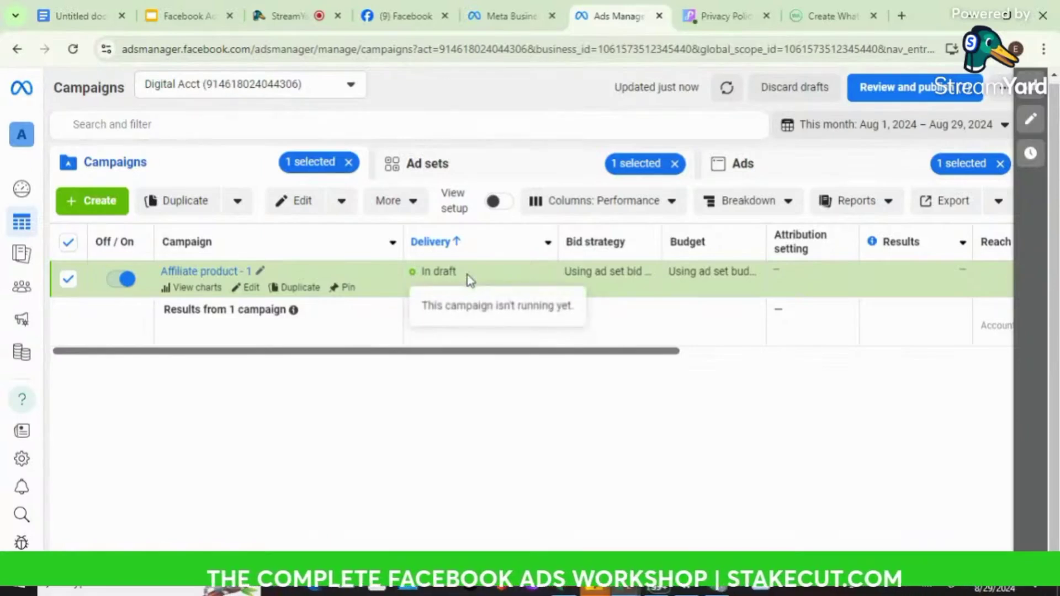
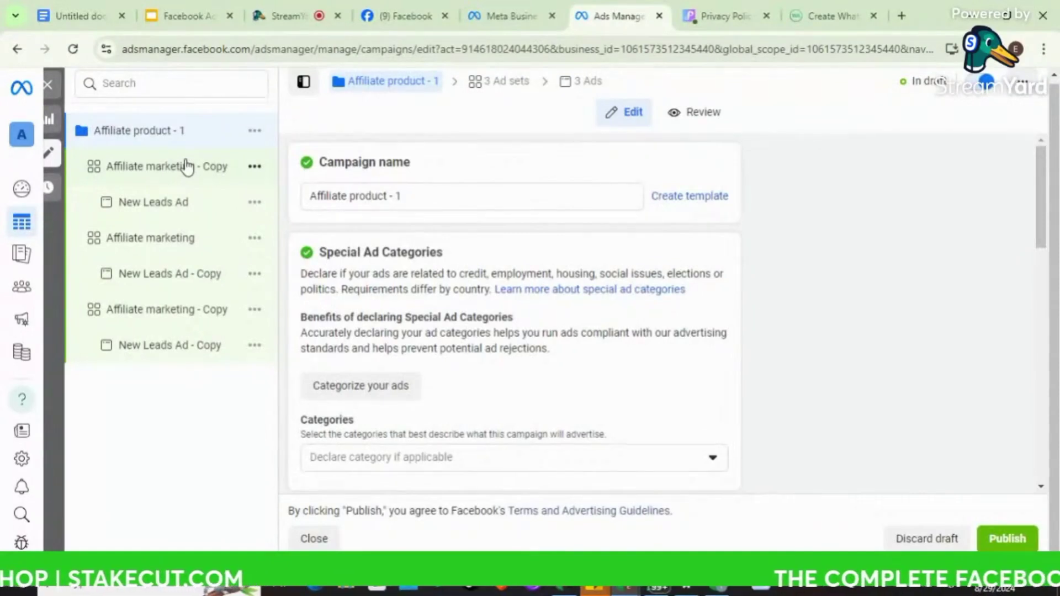
- Set the daily budget of the first Affiliate marketing - Copy ad set to ₦5,000
left_click(188, 165)
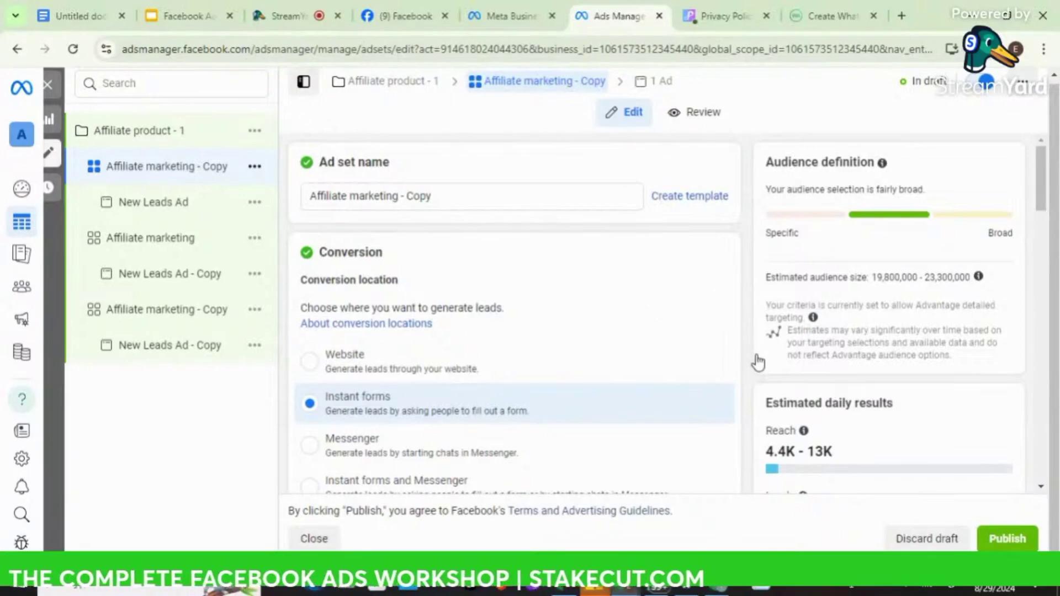
scroll(751, 370, "down", 3)
scroll(747, 378, "down", 8)
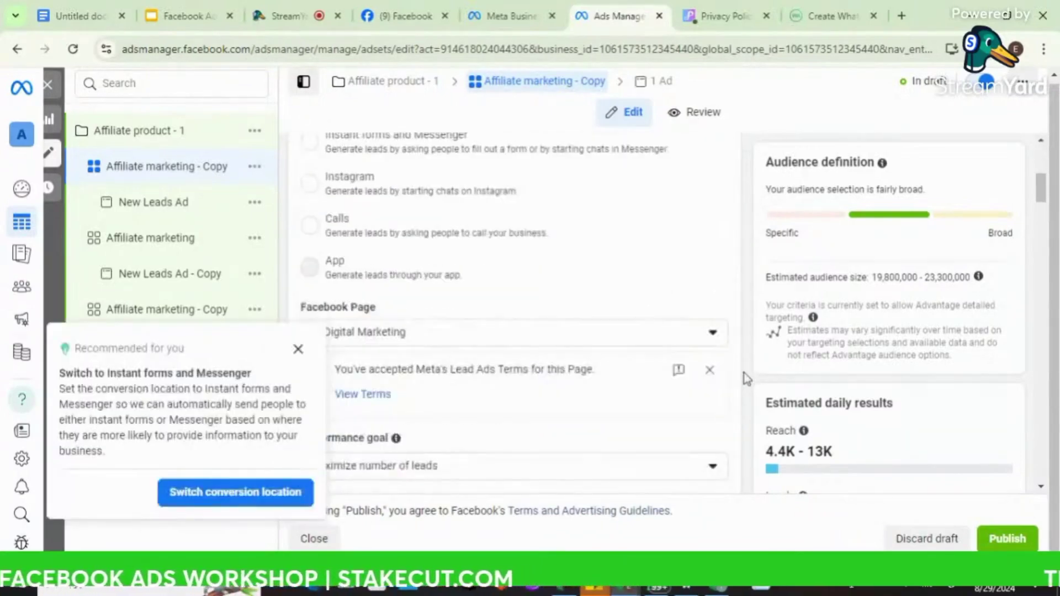
scroll(744, 373, "down", 5)
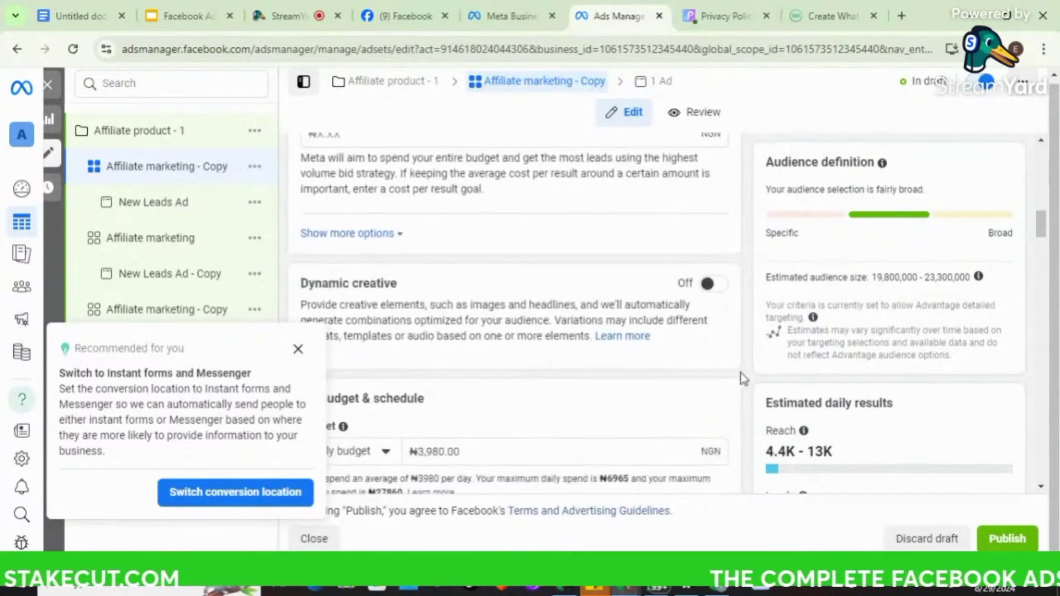
left_click(468, 453)
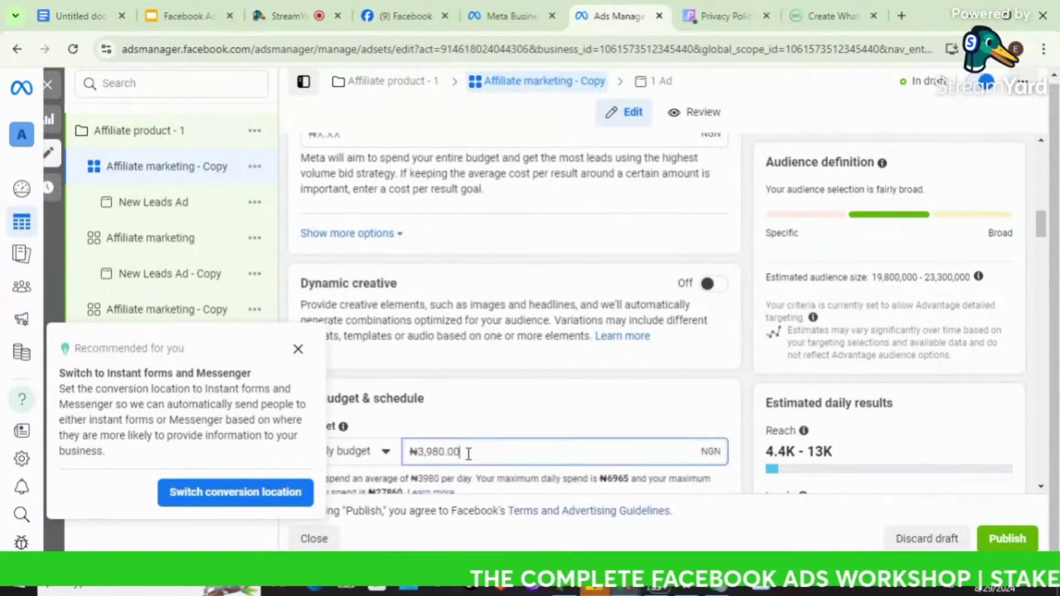
key("ctrl+a")
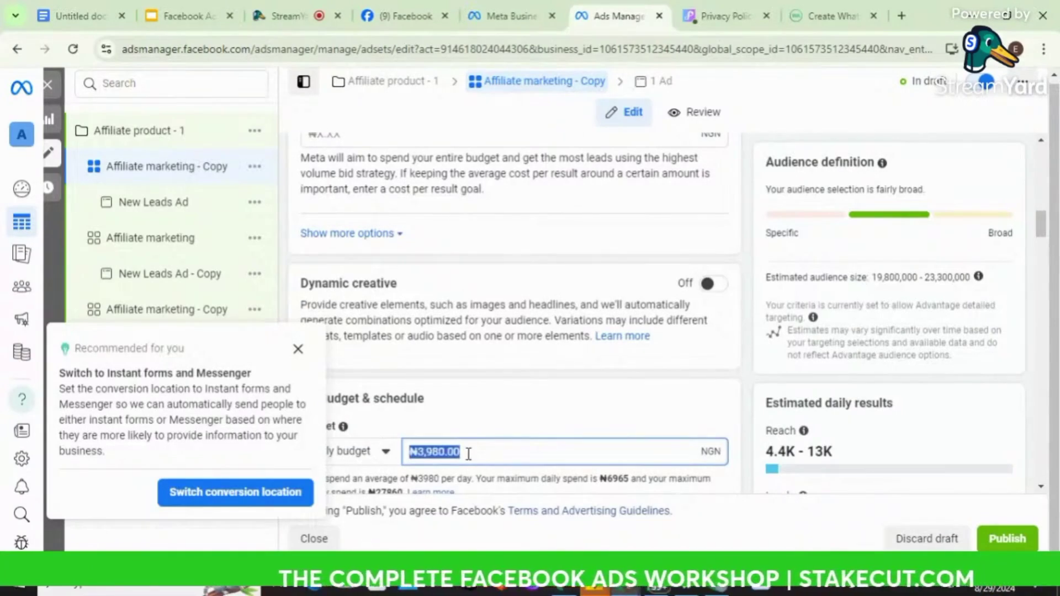
type("50000")
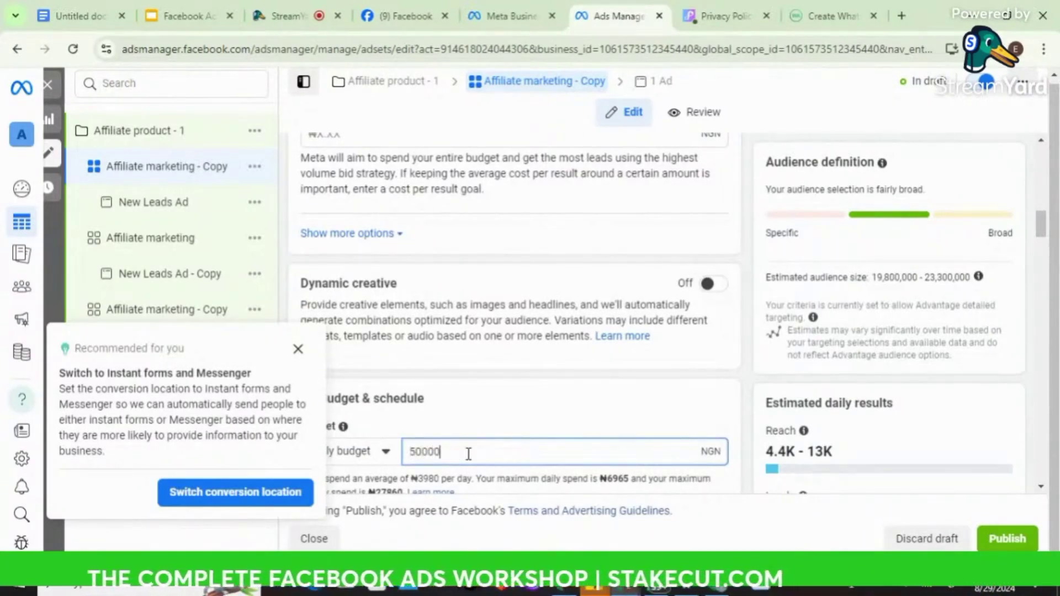
key("BackSpace")
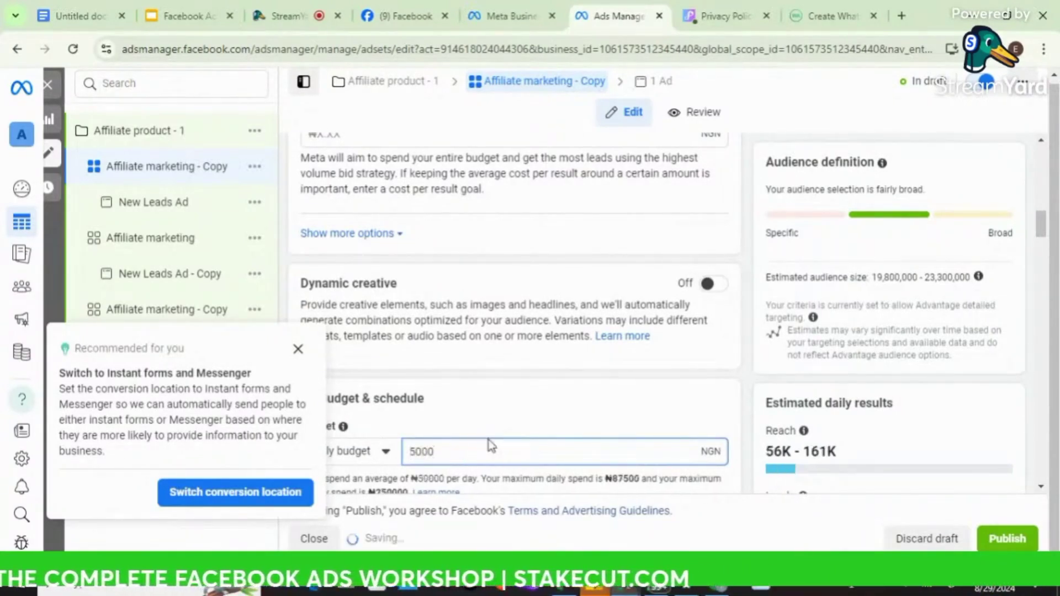
left_click(542, 399)
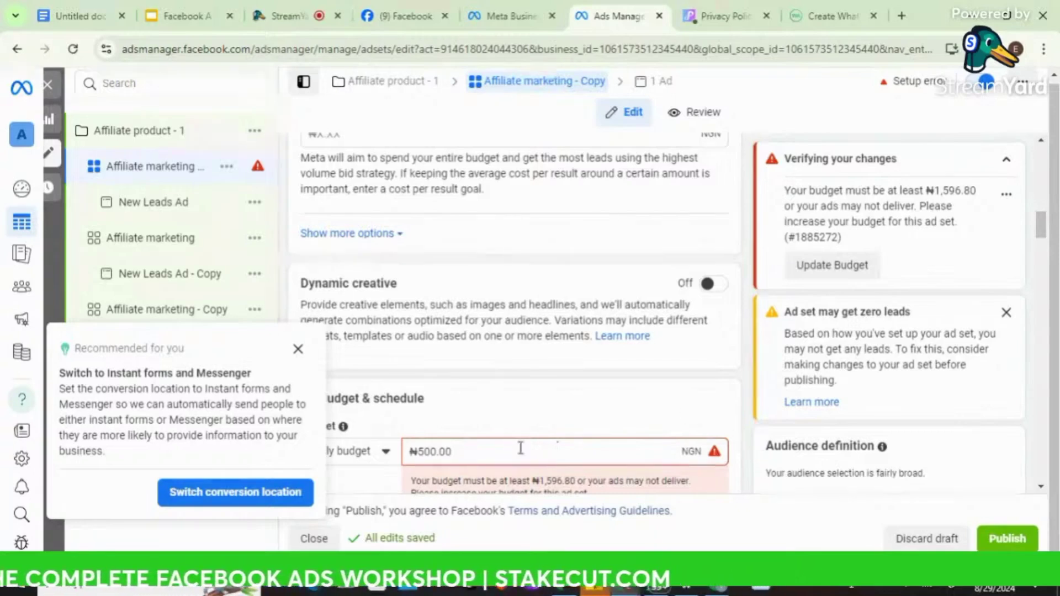
key("BackSpace")
key("BackSpace")
key("BackSpace")
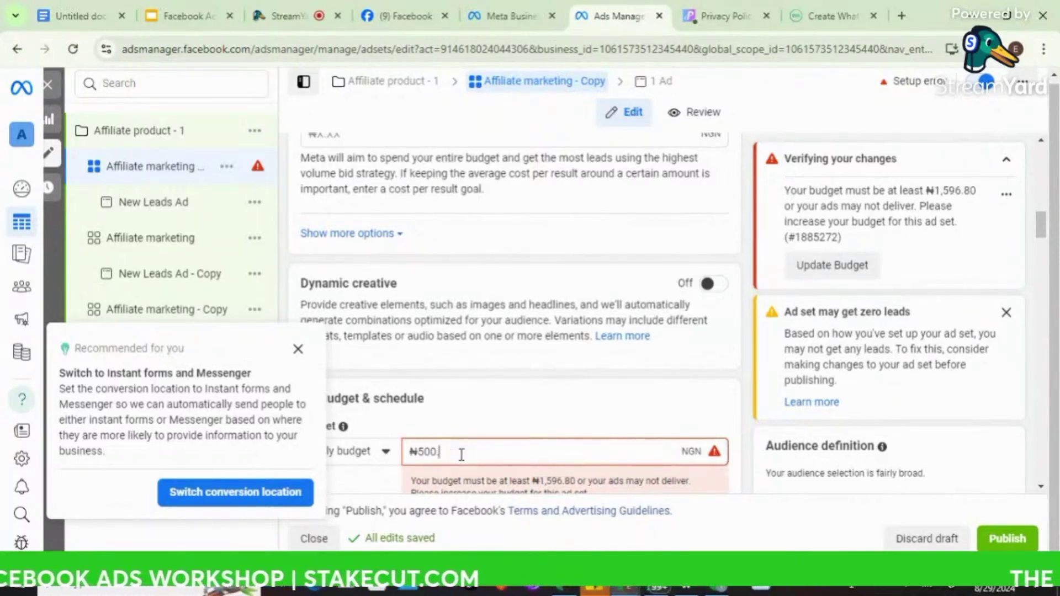
type("0")
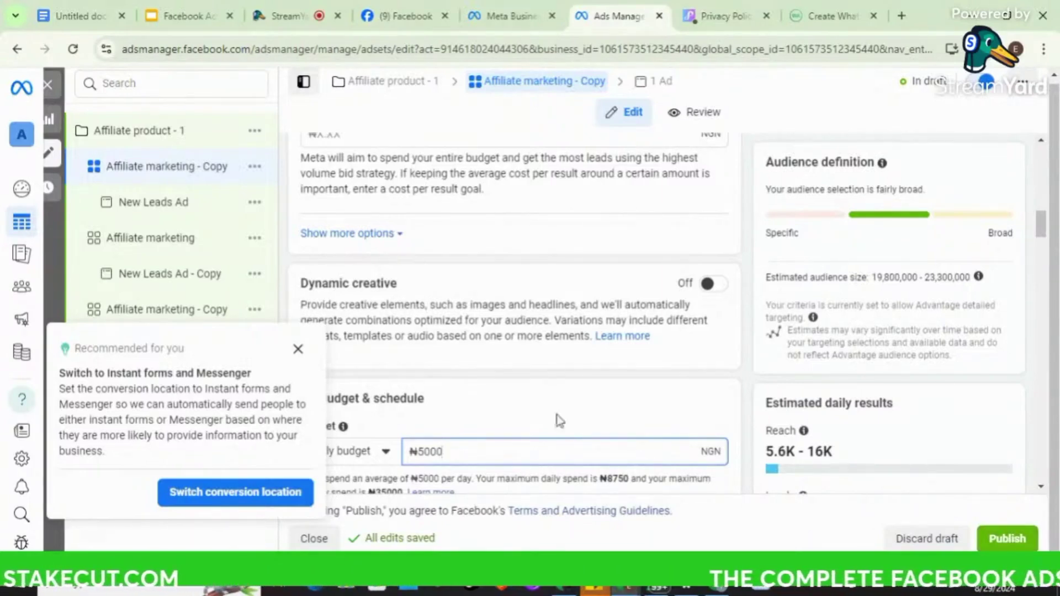
- Close the Affiliate marketing - Copy ad set editor, leaving the draft items unpublished
left_click(51, 88)
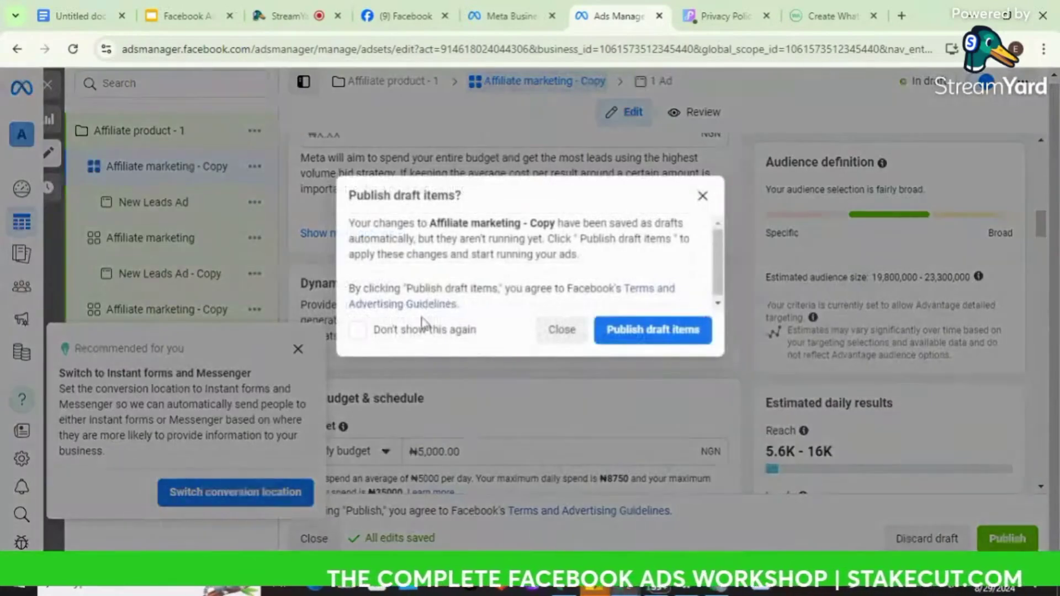
left_click(702, 197)
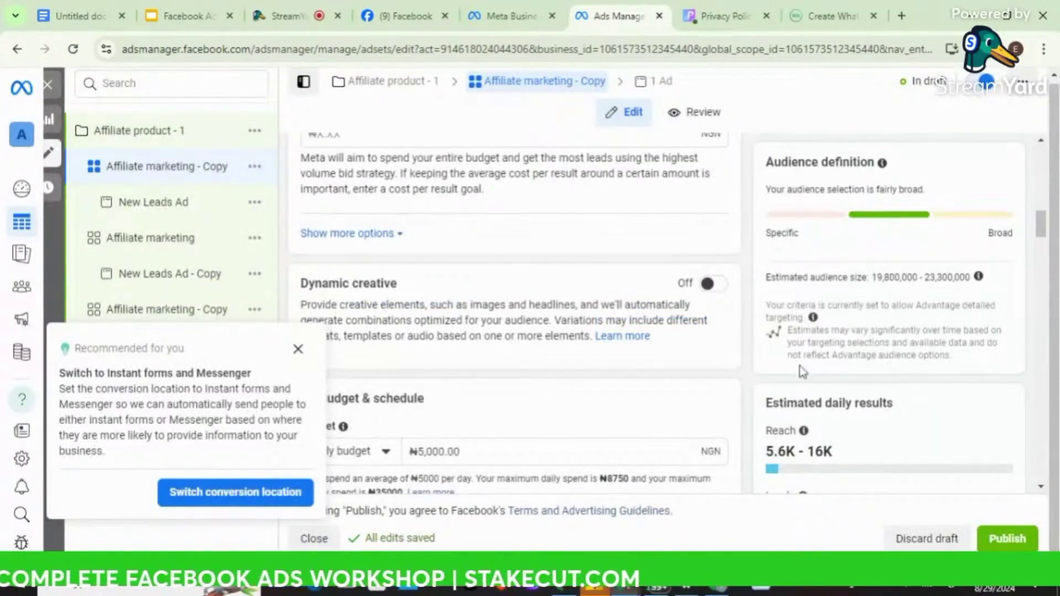
left_click(50, 87)
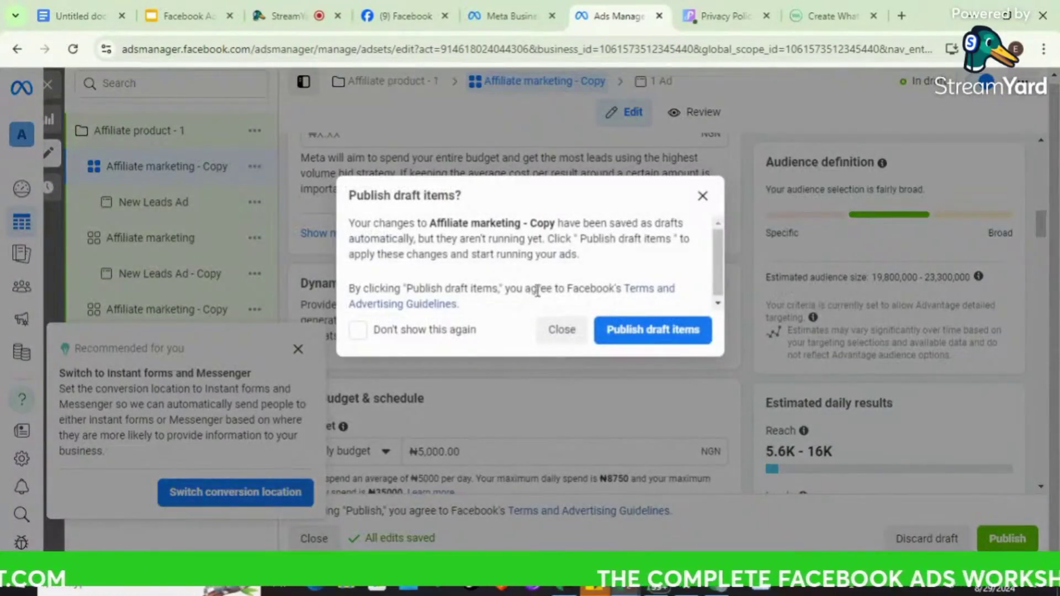
left_click(569, 336)
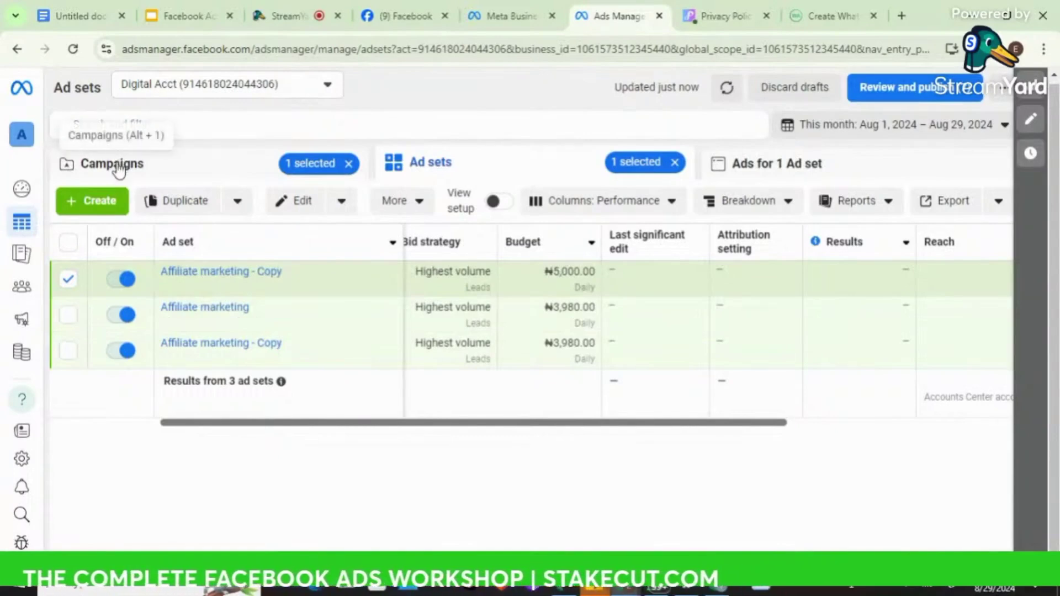
- Review the drafts at campaign, ad set and ad level, ending on the ad sets list
left_click(117, 165)
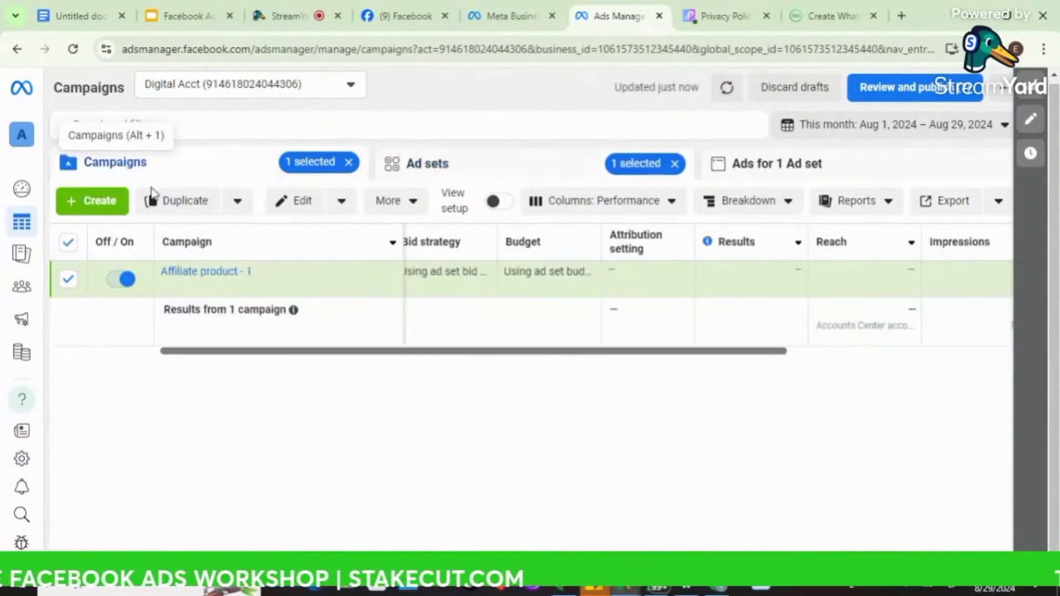
left_click(125, 353)
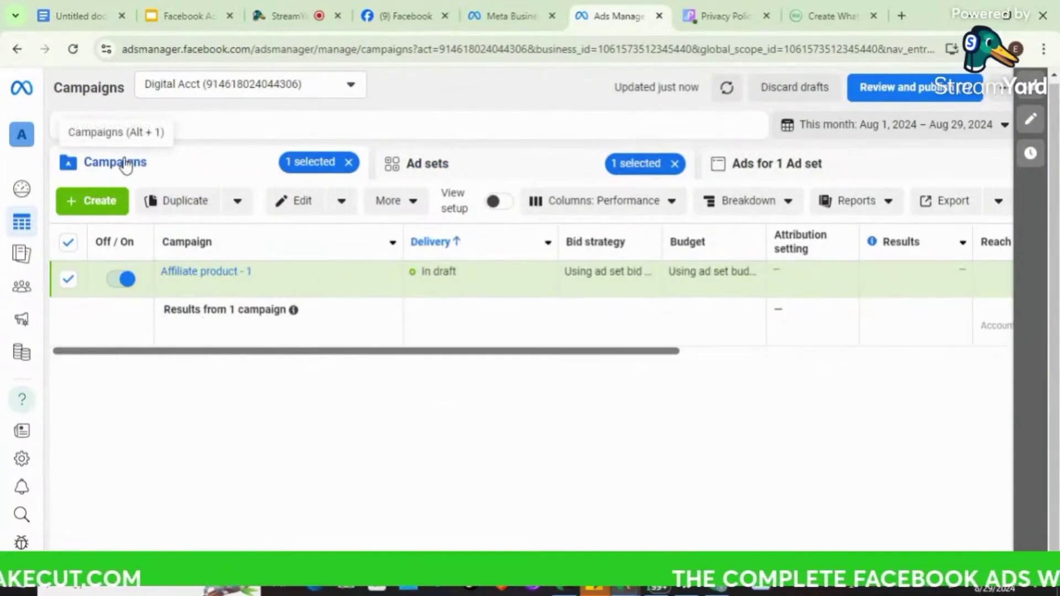
left_click(433, 165)
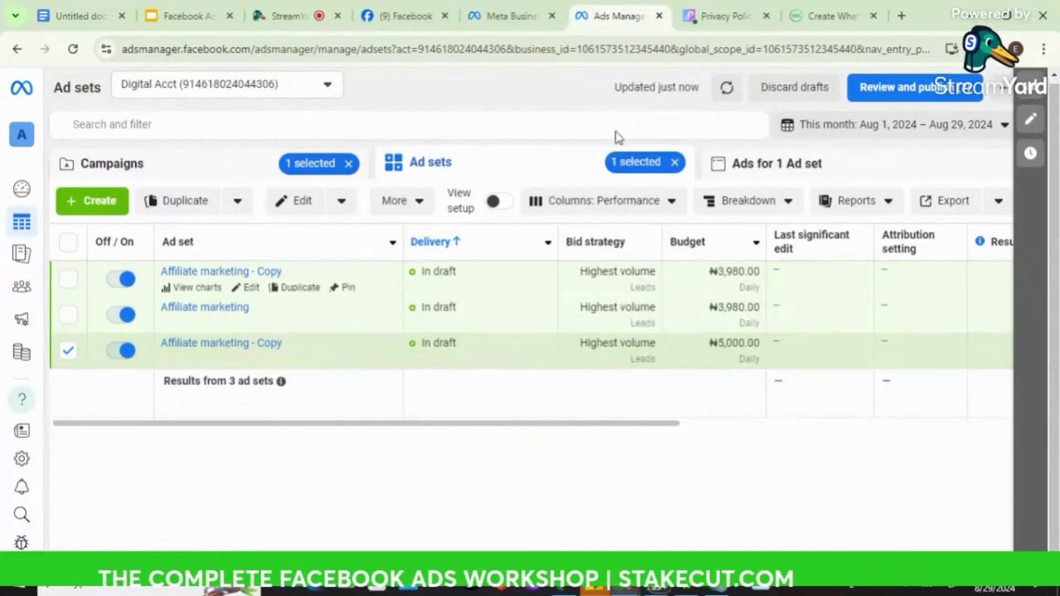
left_click(719, 166)
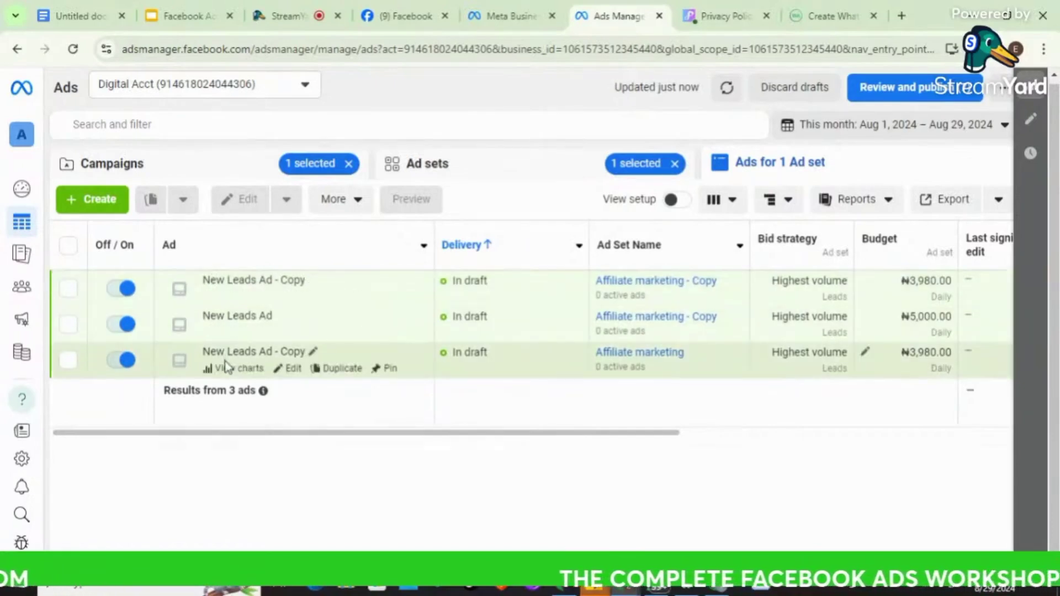
left_click(440, 165)
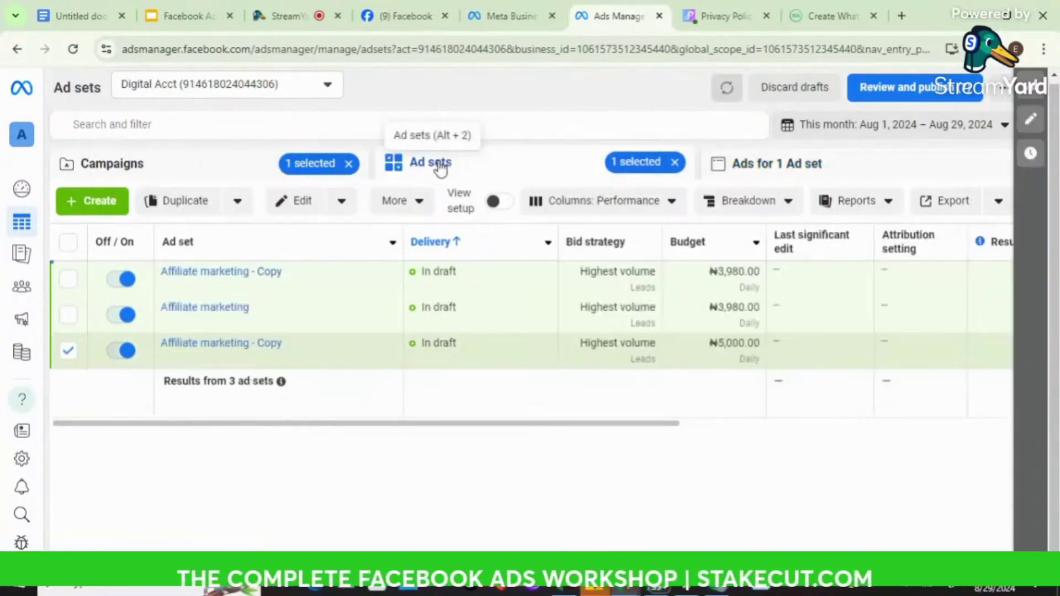
- Clear the ad set and campaign selections, and select only the Affiliate product - 1 campaign
left_click(623, 166)
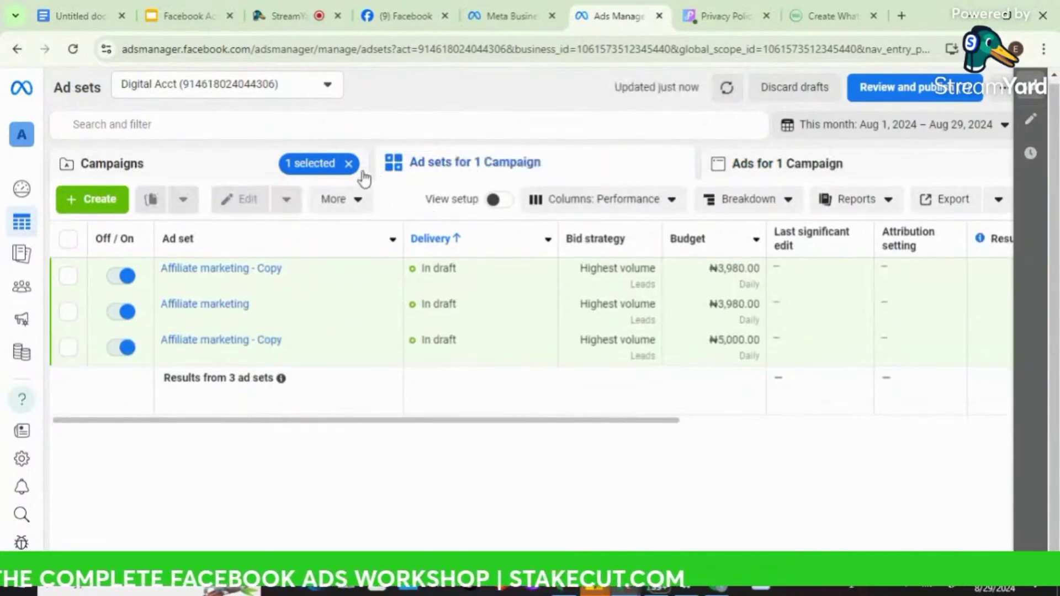
left_click(119, 166)
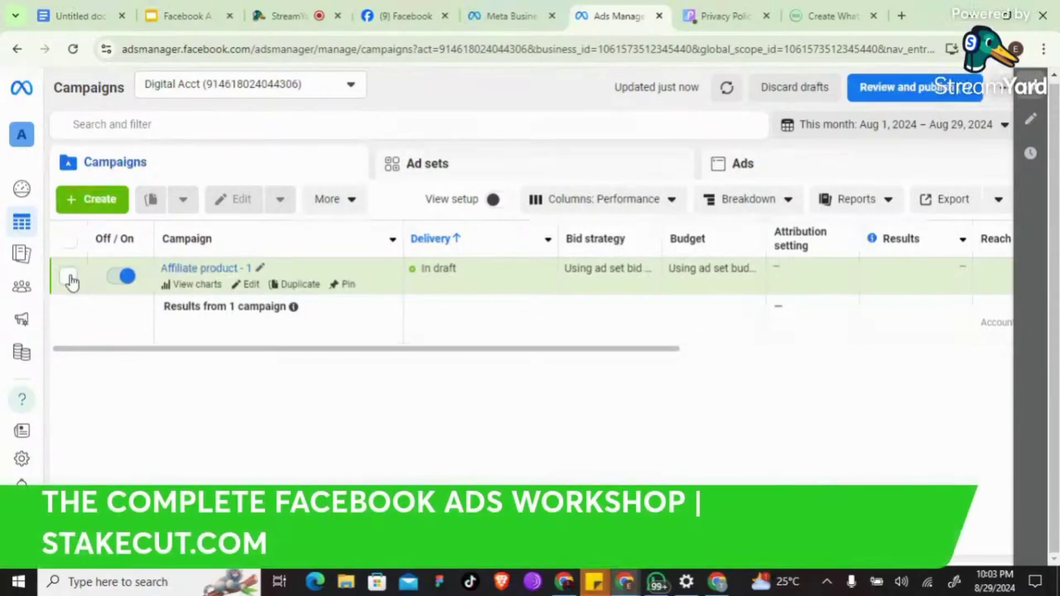
left_click(69, 276)
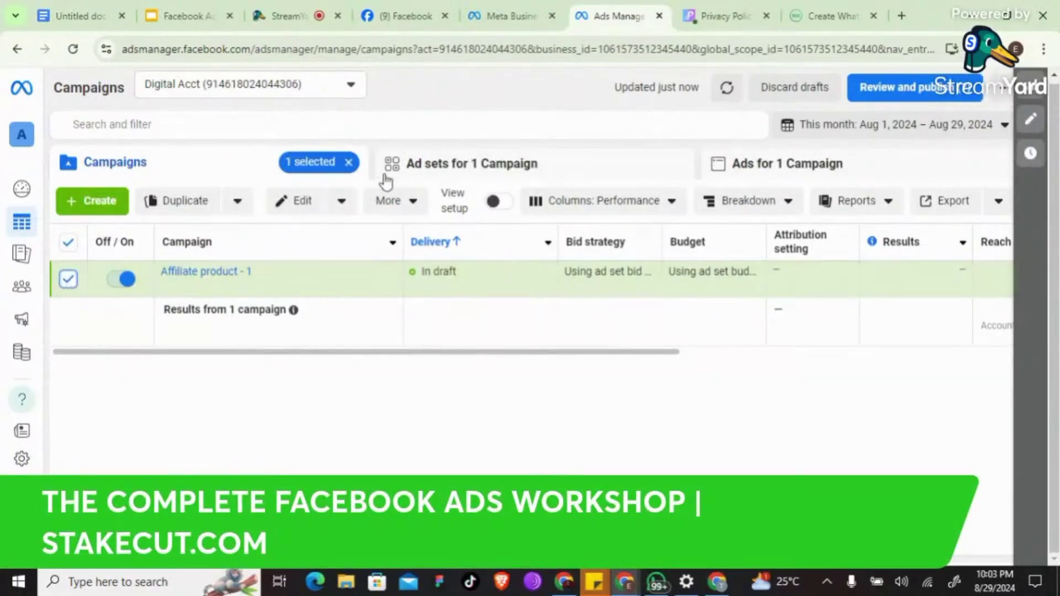
- Select only the second Affiliate marketing - Copy ad set, with the ₦3,980 budget, and view its ads
left_click(429, 168)
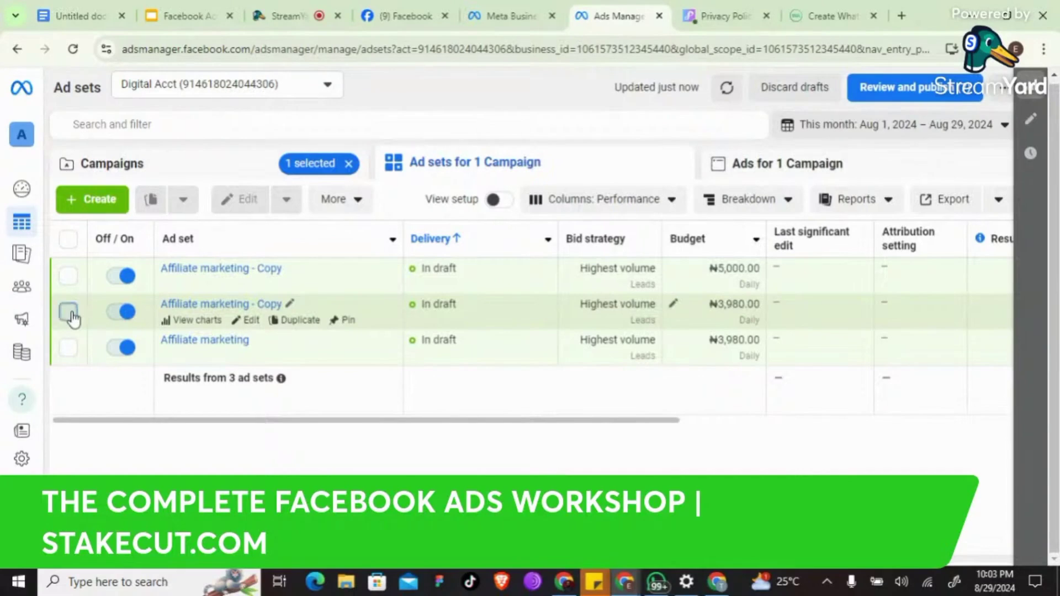
left_click(69, 314)
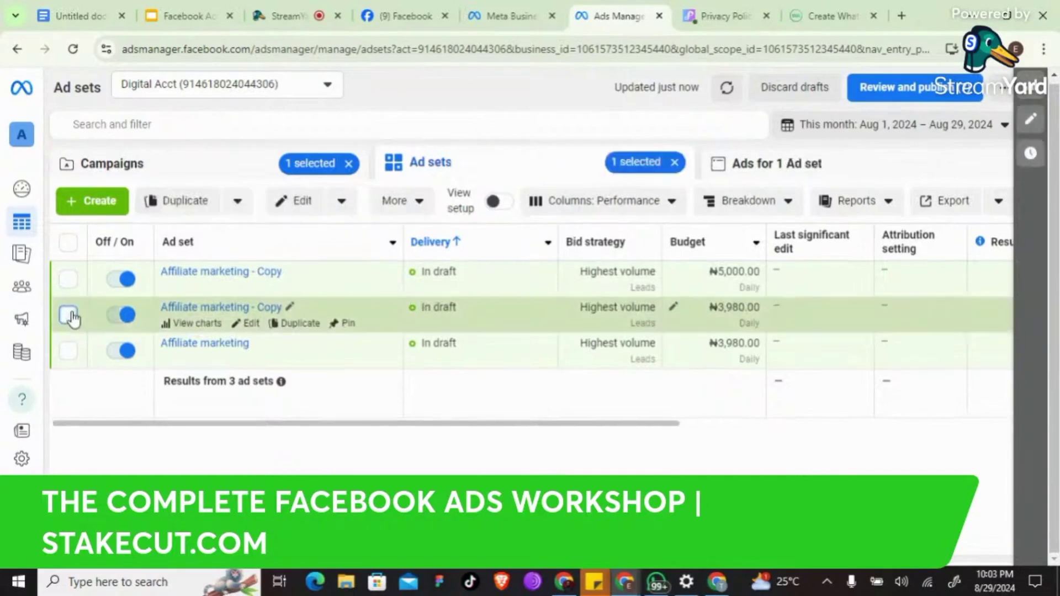
left_click(722, 171)
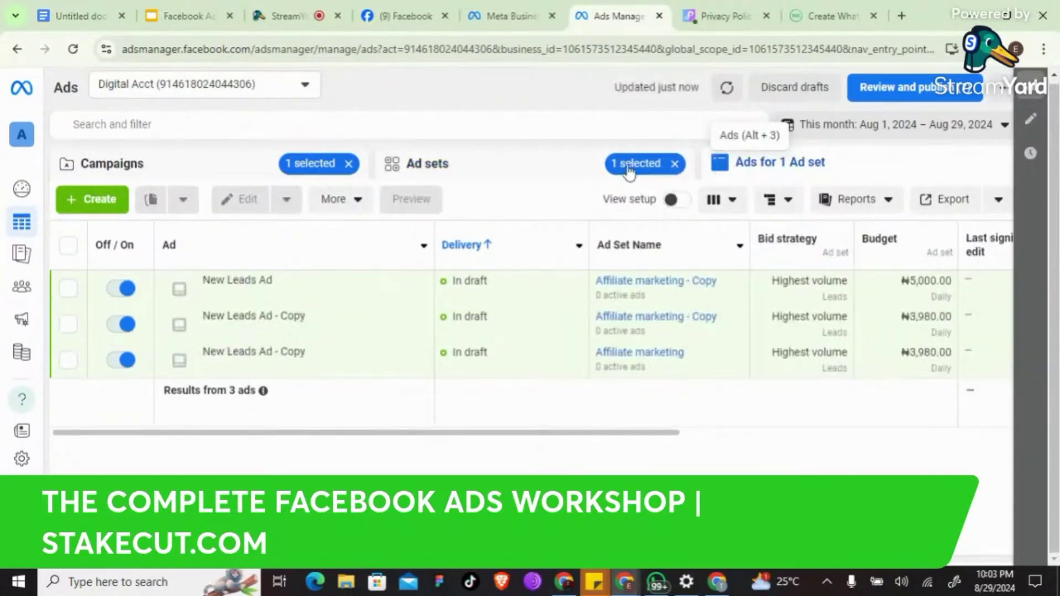
left_click(454, 167)
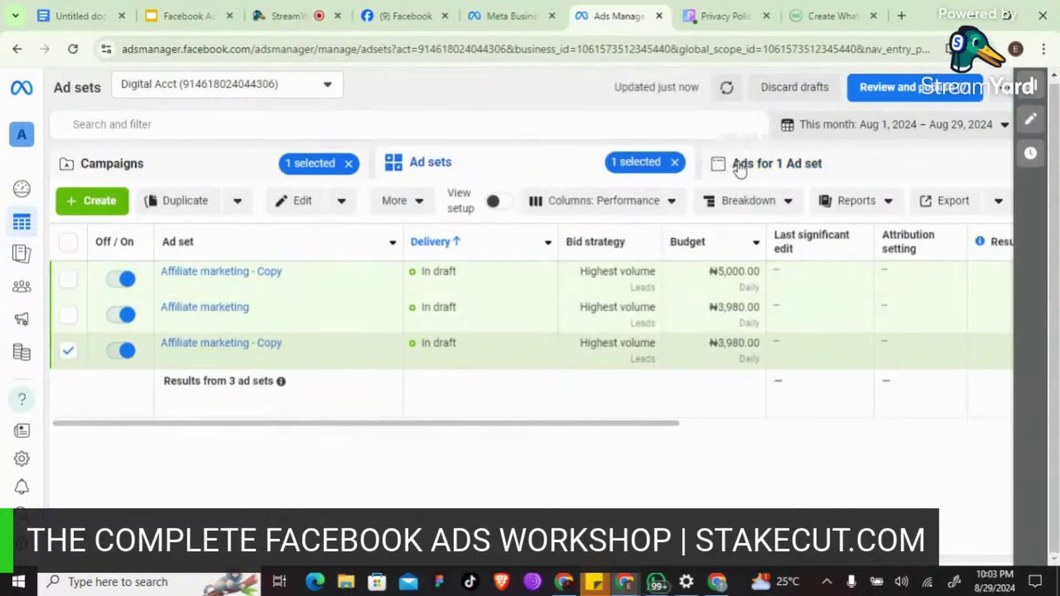
left_click(740, 170)
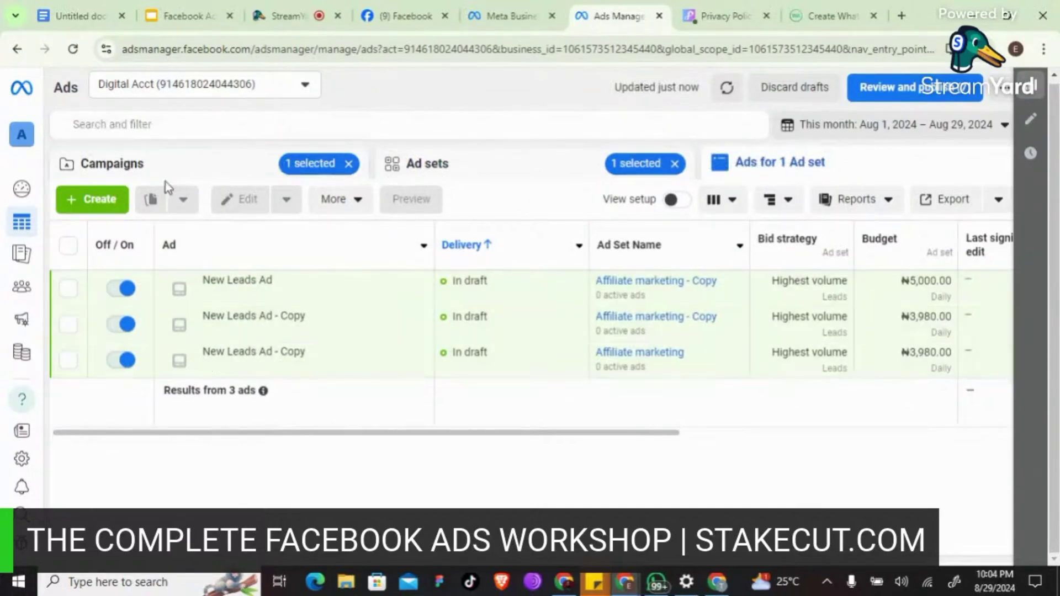
- Clear the campaign selection, select only the ₦5,000 Affiliate marketing - Copy ad set instead, and view its ads
left_click(156, 173)
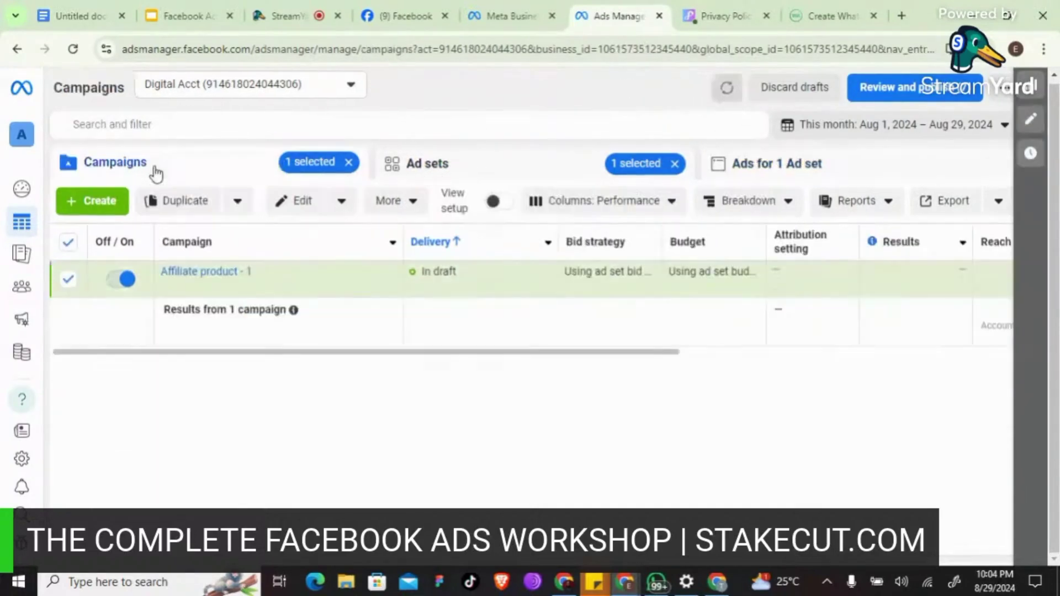
left_click(69, 281)
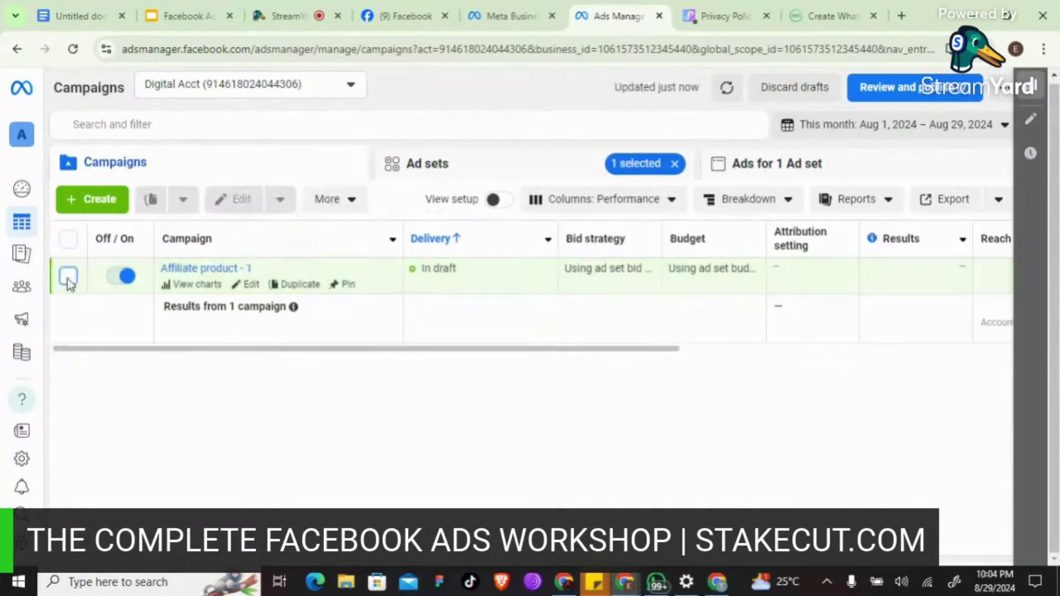
left_click(758, 164)
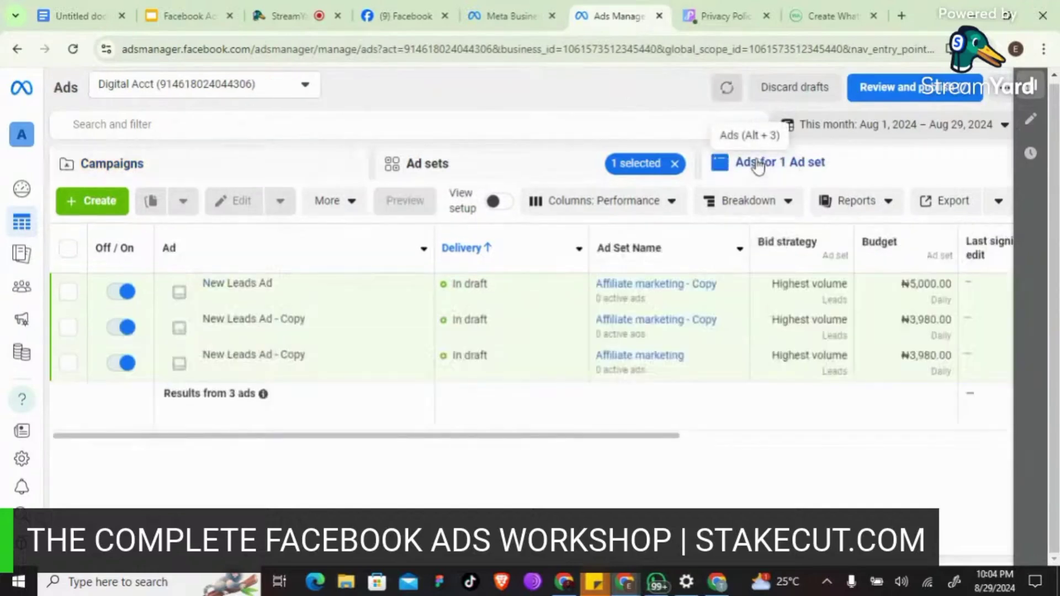
left_click(415, 165)
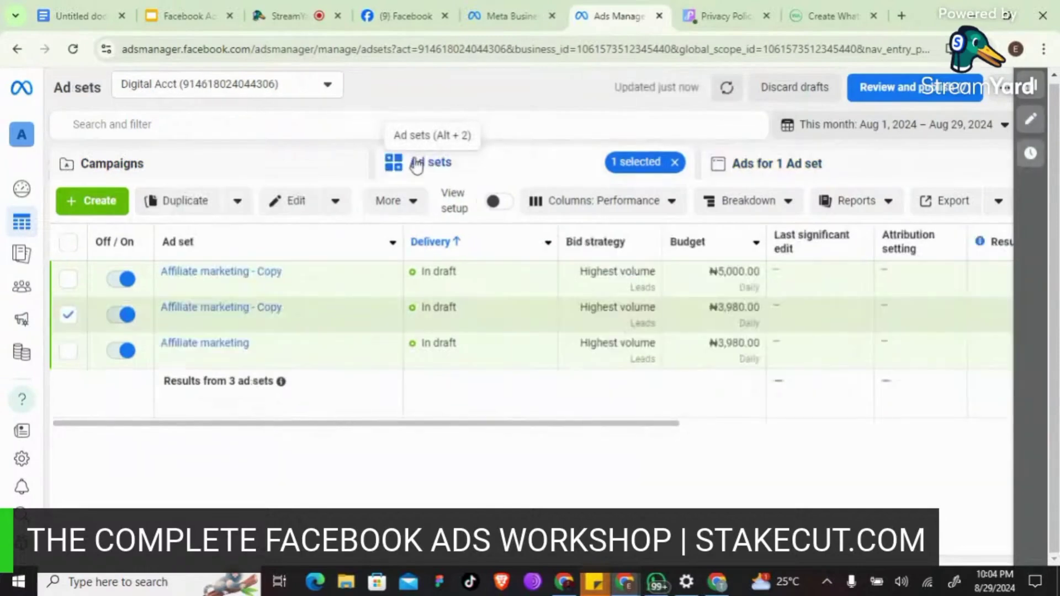
left_click(69, 280)
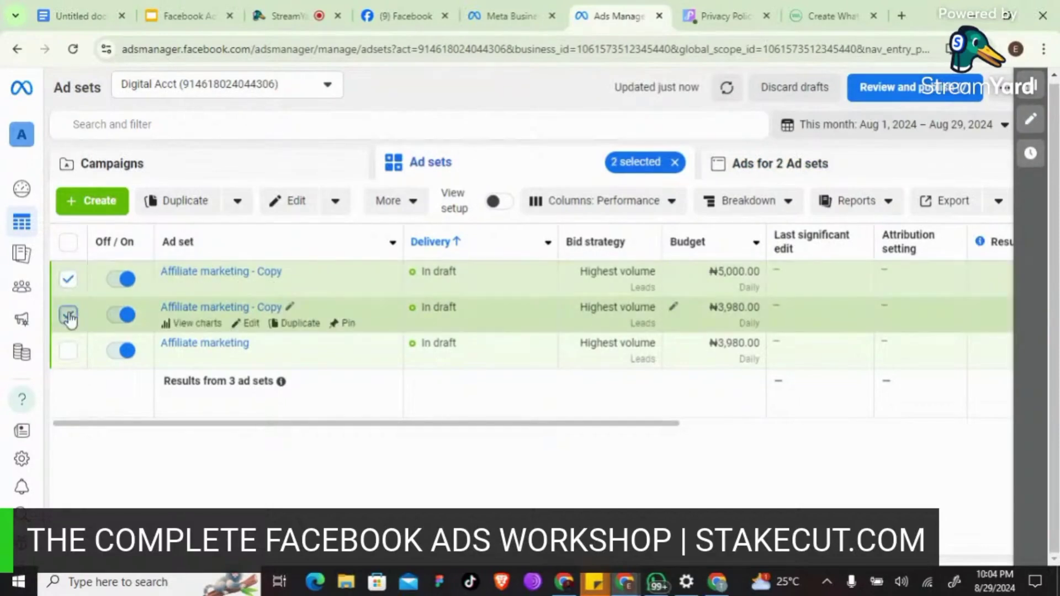
left_click(68, 314)
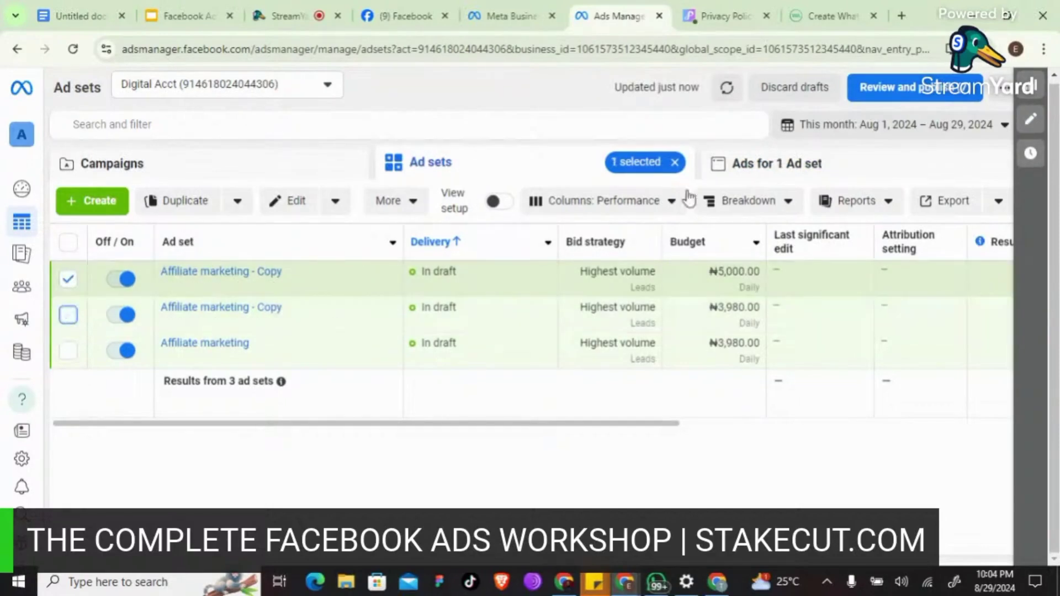
left_click(765, 171)
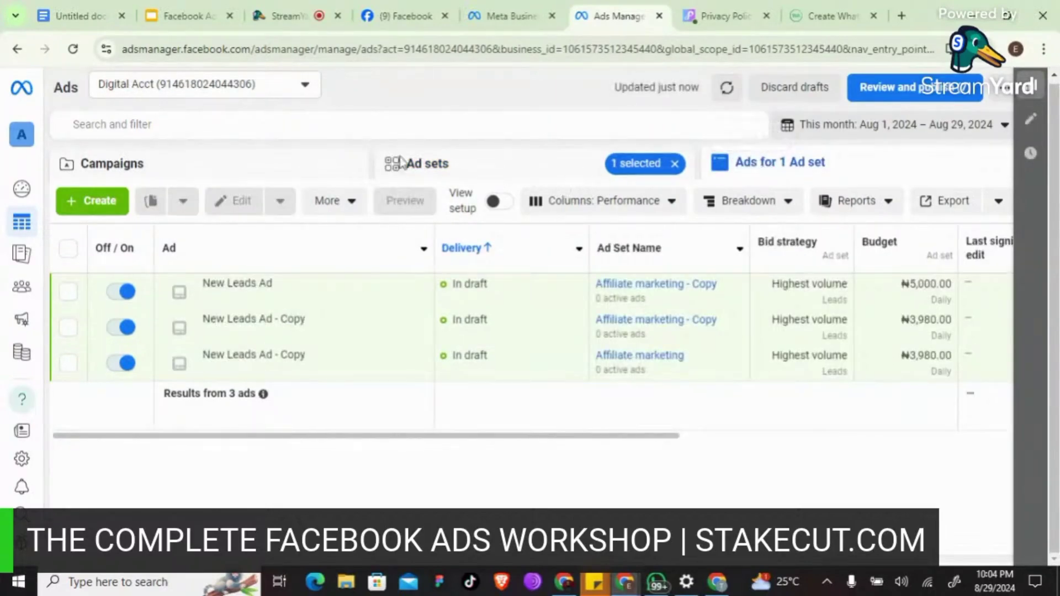
- Reselect the Affiliate product - 1 campaign, select only its ₦3,980 Affiliate marketing - Copy ad set, and check the ads list
left_click(105, 169)
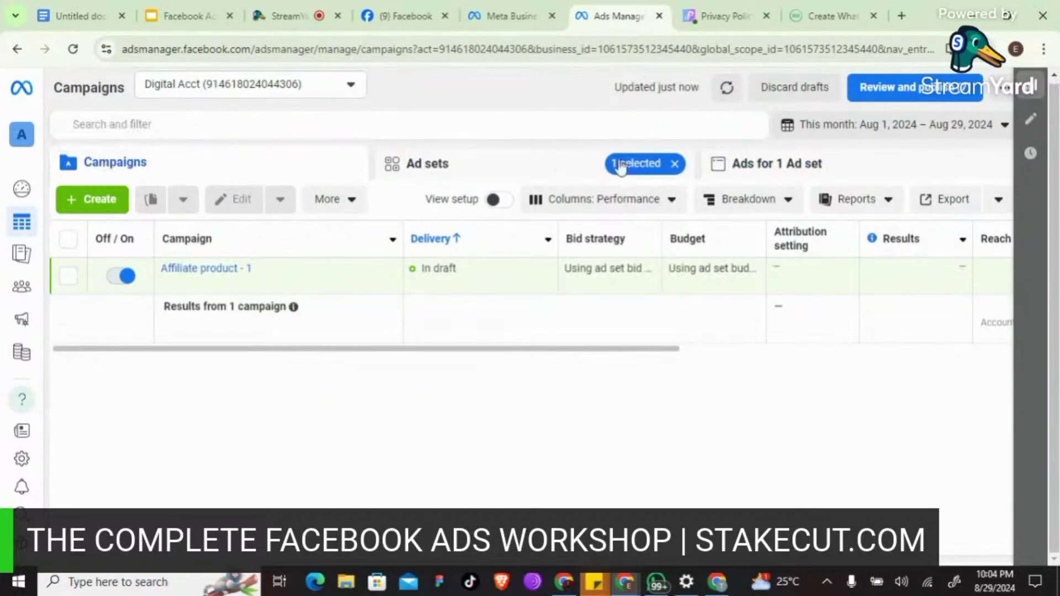
left_click(675, 164)
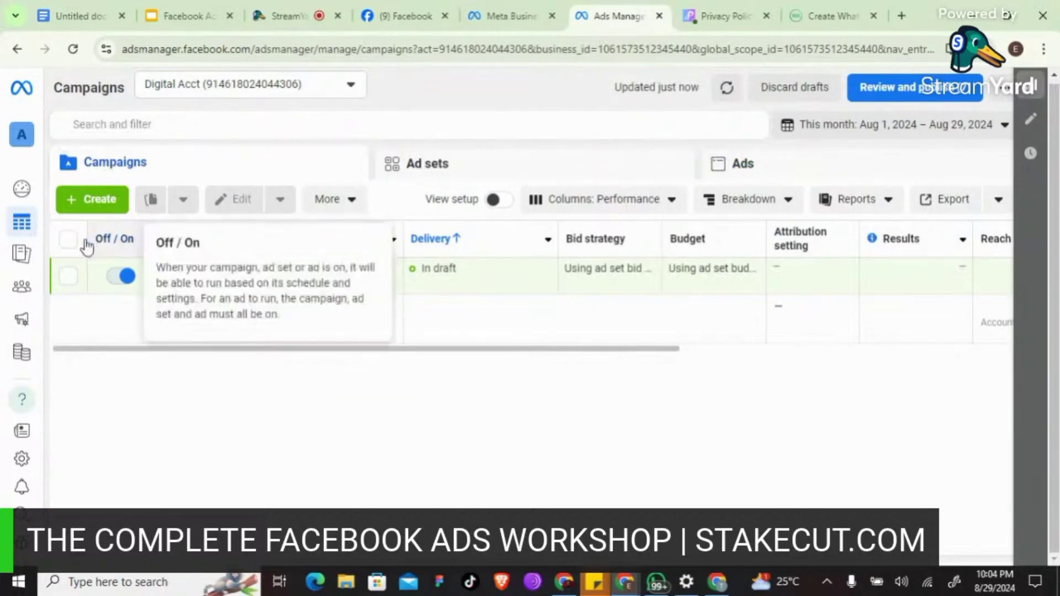
left_click(68, 277)
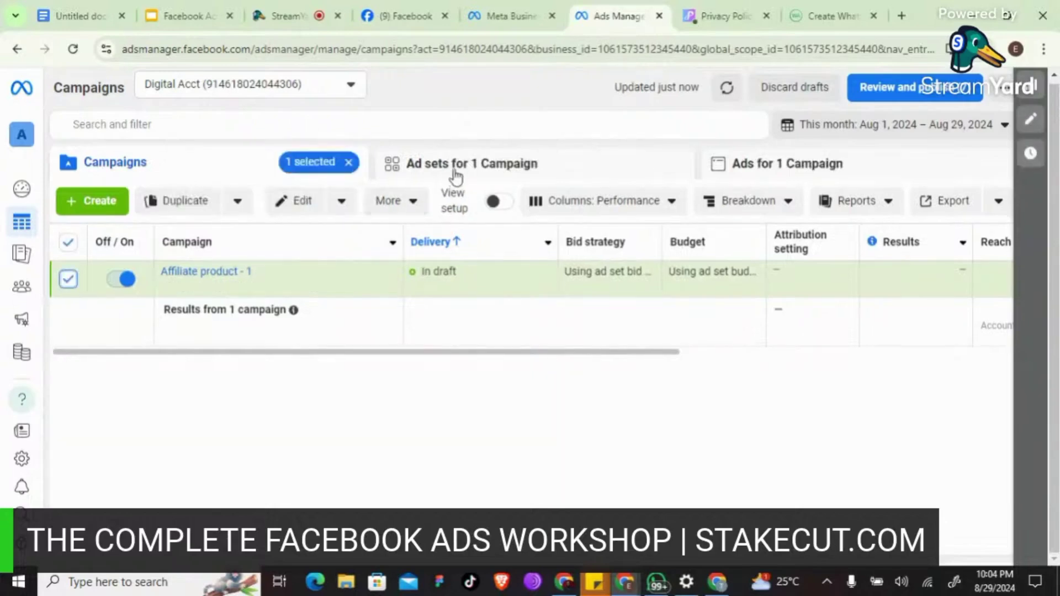
left_click(471, 169)
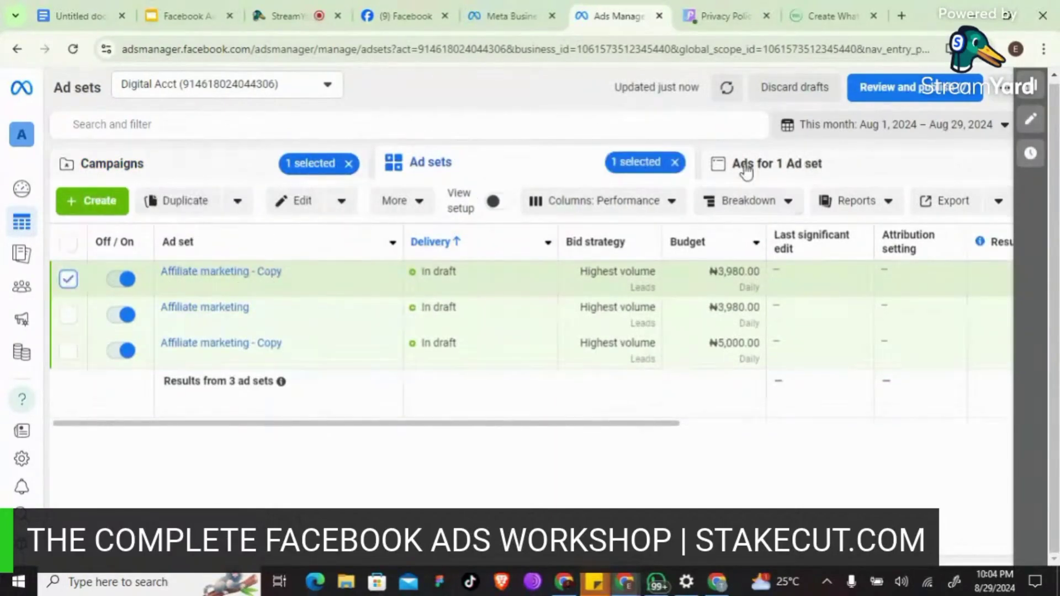
left_click(747, 166)
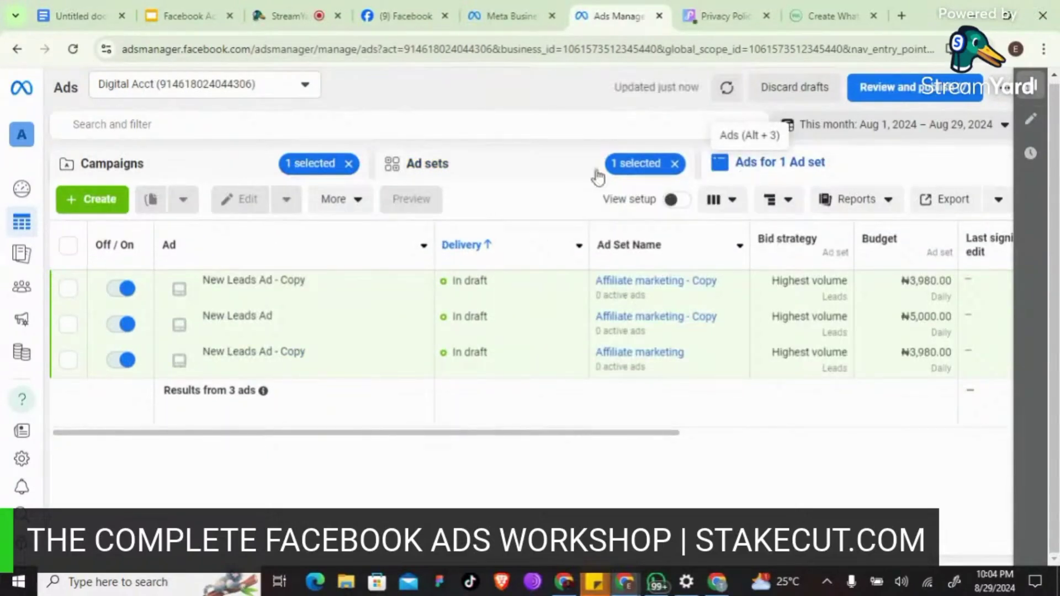
left_click(425, 164)
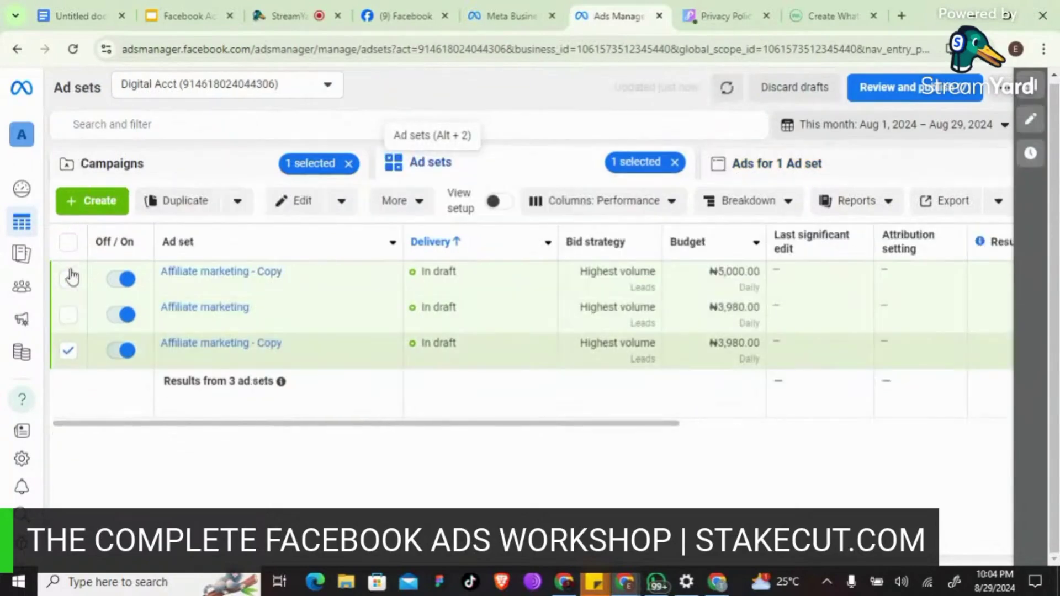
- Clear the ad set selection, leaving only the Affiliate product - 1 campaign selected
left_click(109, 168)
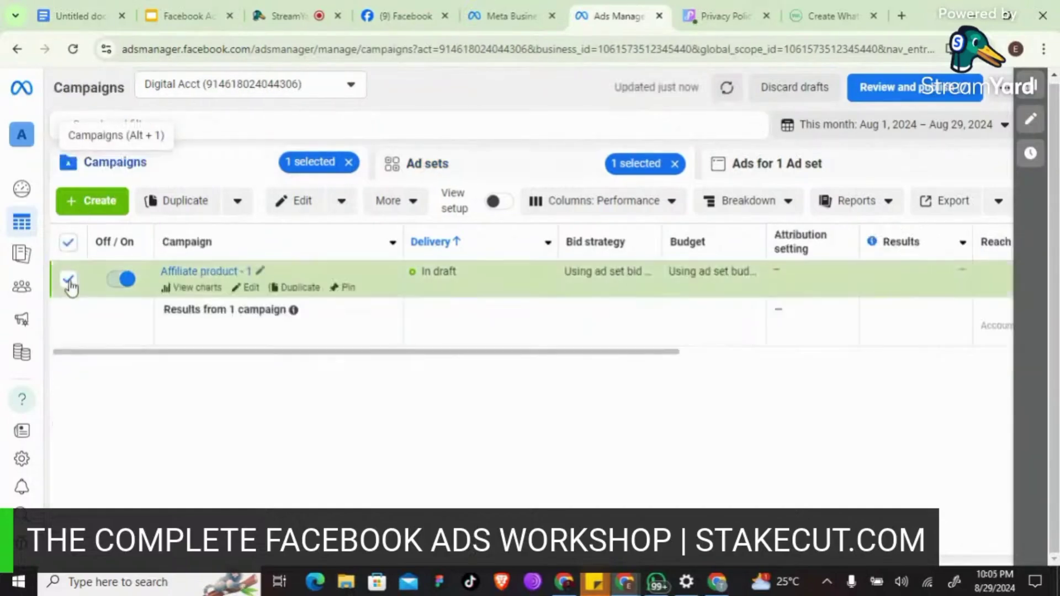
left_click(69, 280)
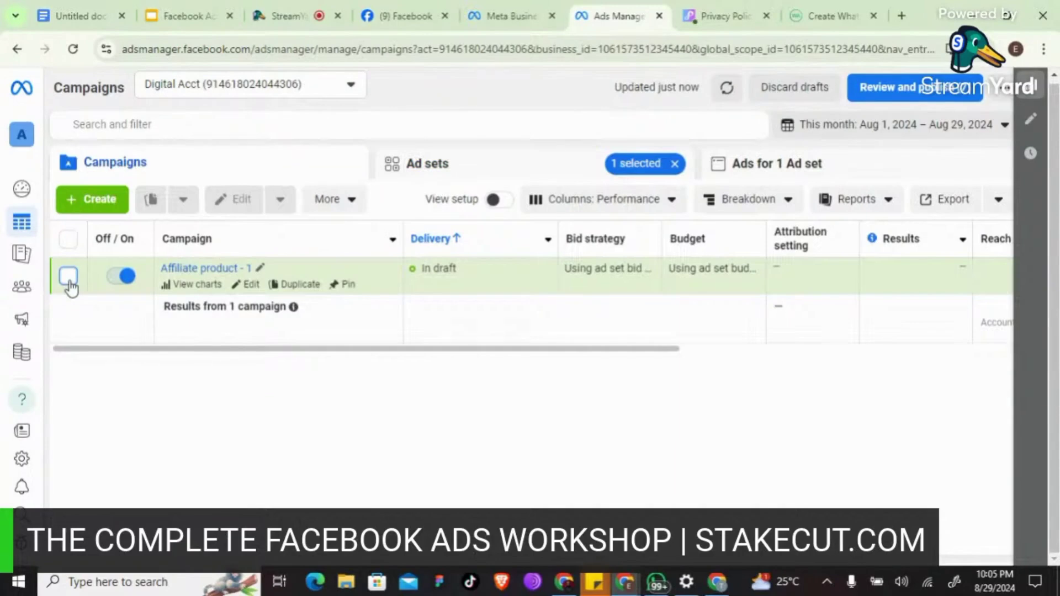
left_click(68, 275)
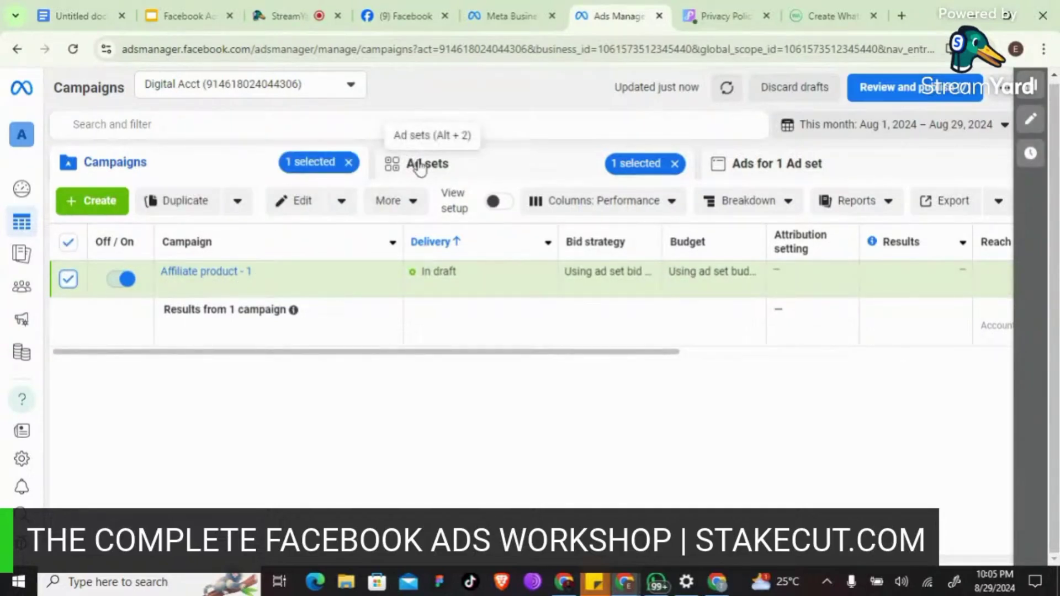
left_click(675, 164)
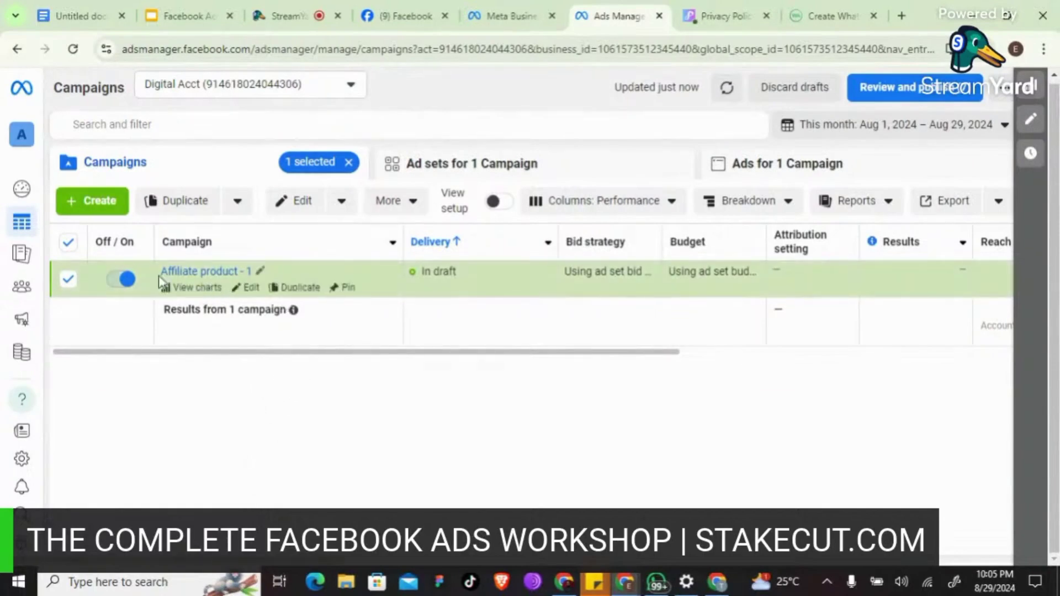
- Open the ₦5,000 Affiliate marketing - Copy ad set for editing and dismiss the conversion location recommendation
left_click(468, 165)
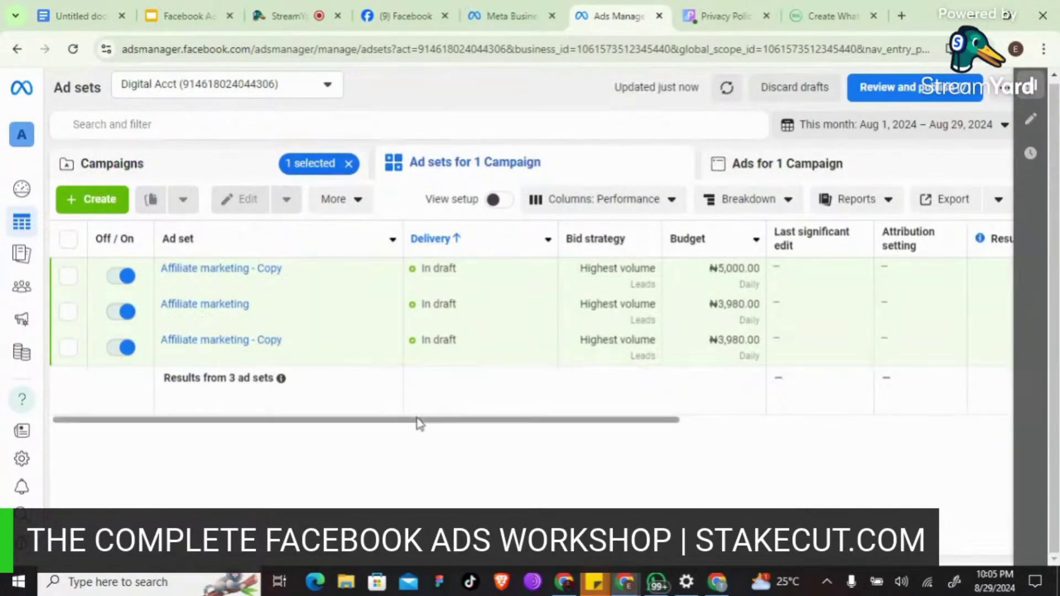
left_click_drag(430, 421, 805, 421)
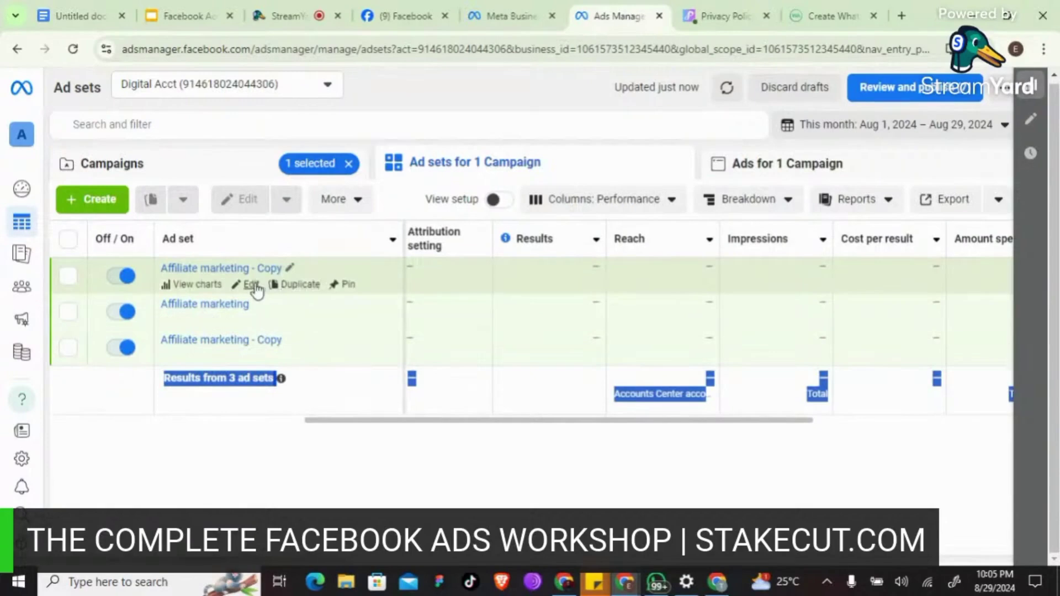
left_click(249, 286)
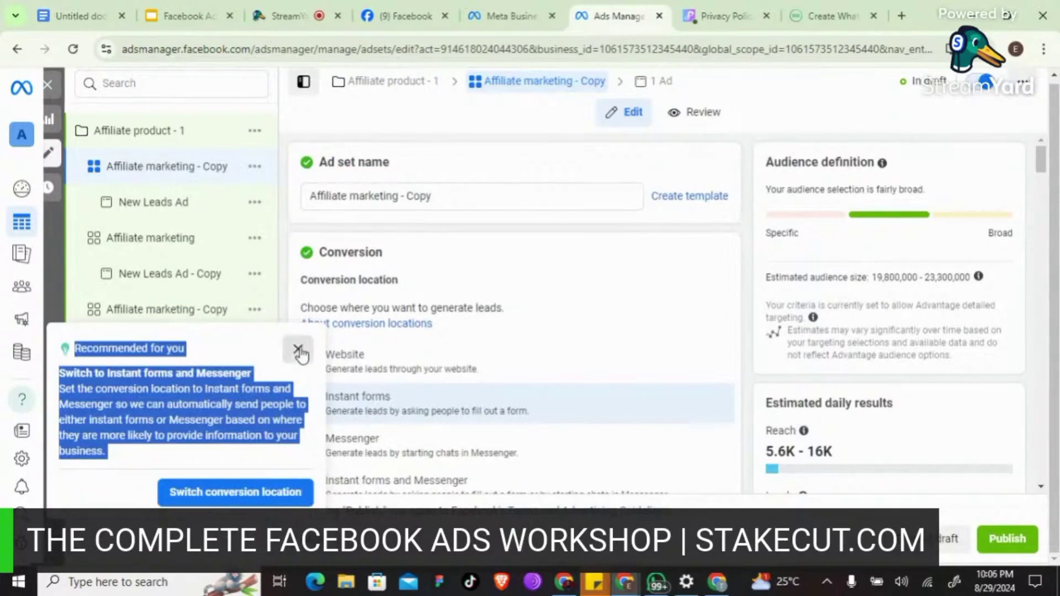
left_click(298, 350)
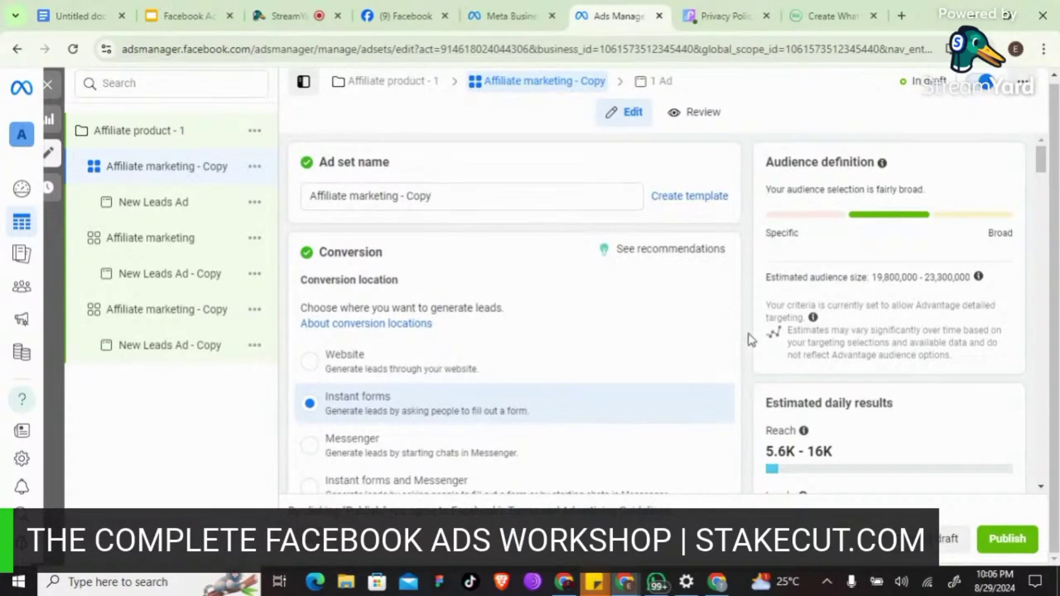
- Set the daily budget of this Affiliate marketing - Copy ad set to ₦10,000
scroll(752, 340, "down", 8)
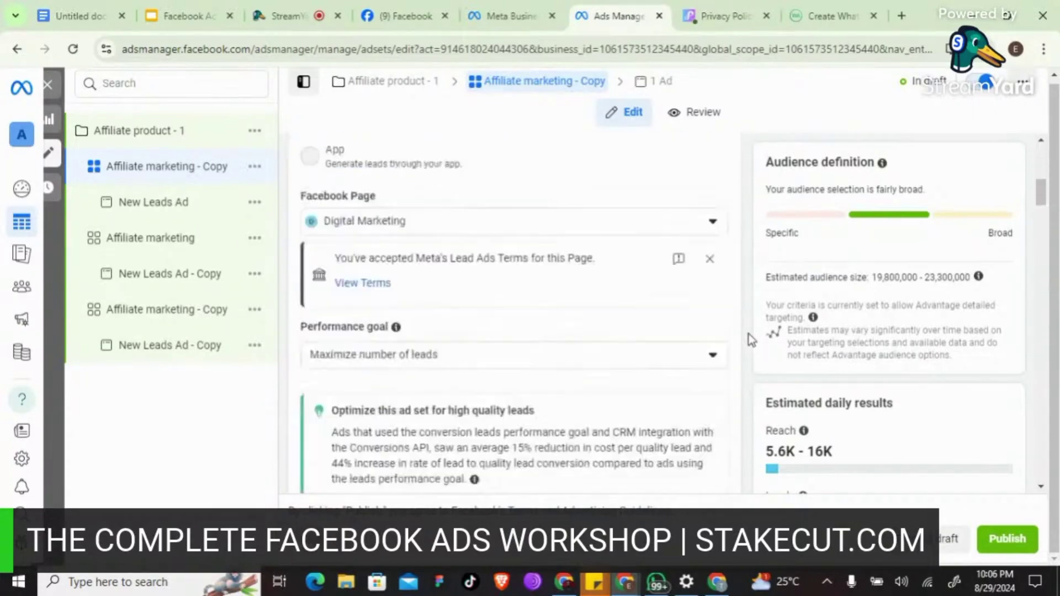
scroll(751, 340, "down", 9)
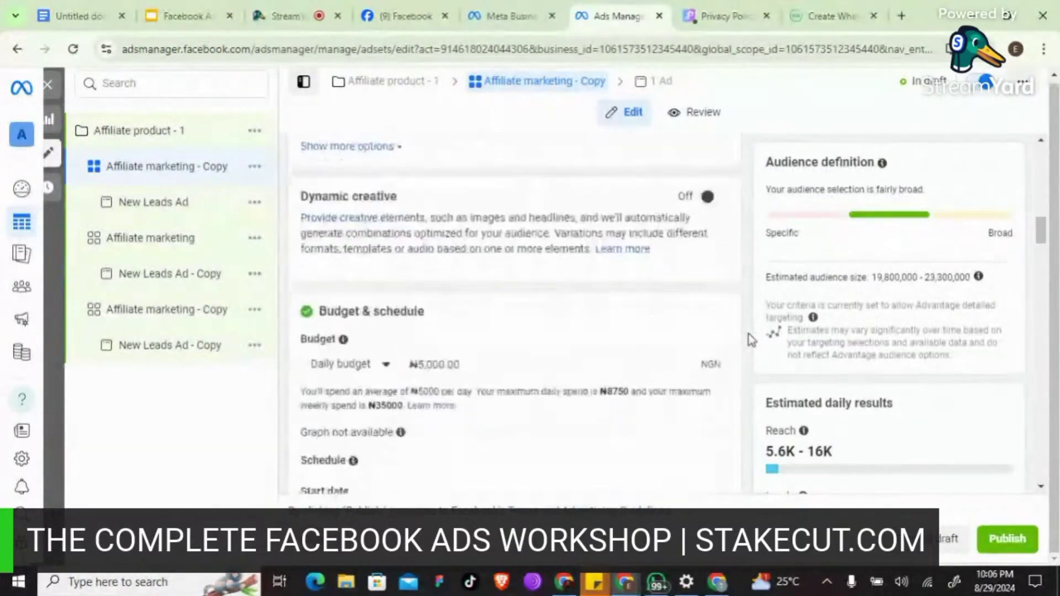
scroll(751, 340, "down", 1)
left_click(430, 336)
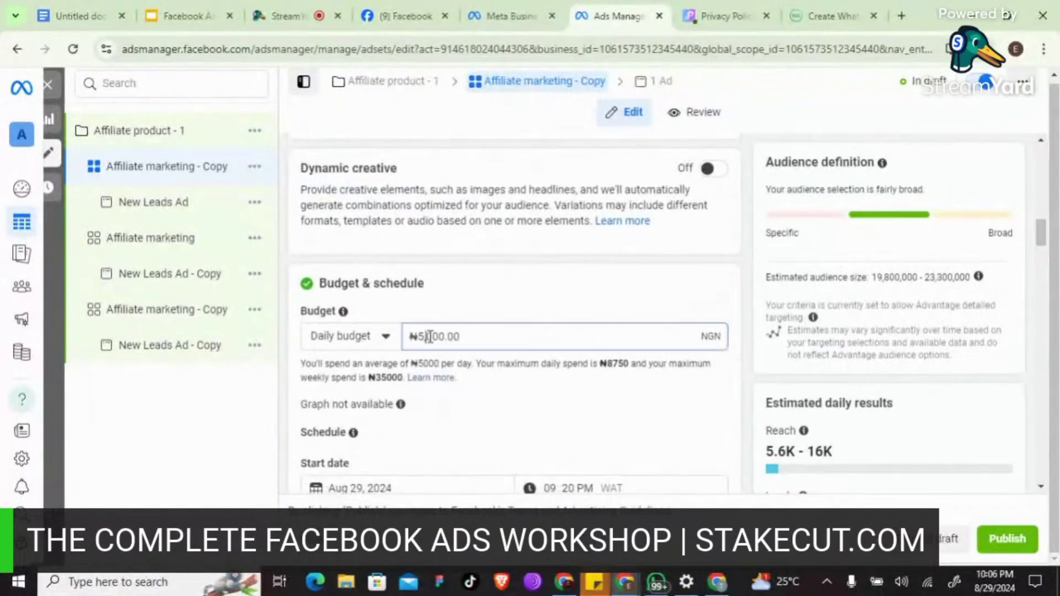
triple_click(432, 337)
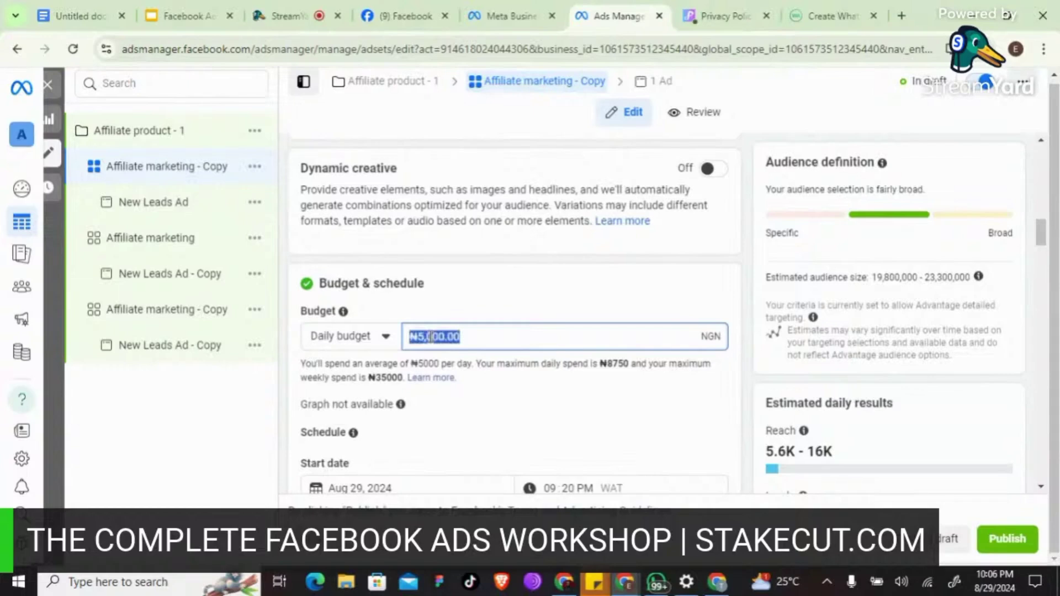
type("100")
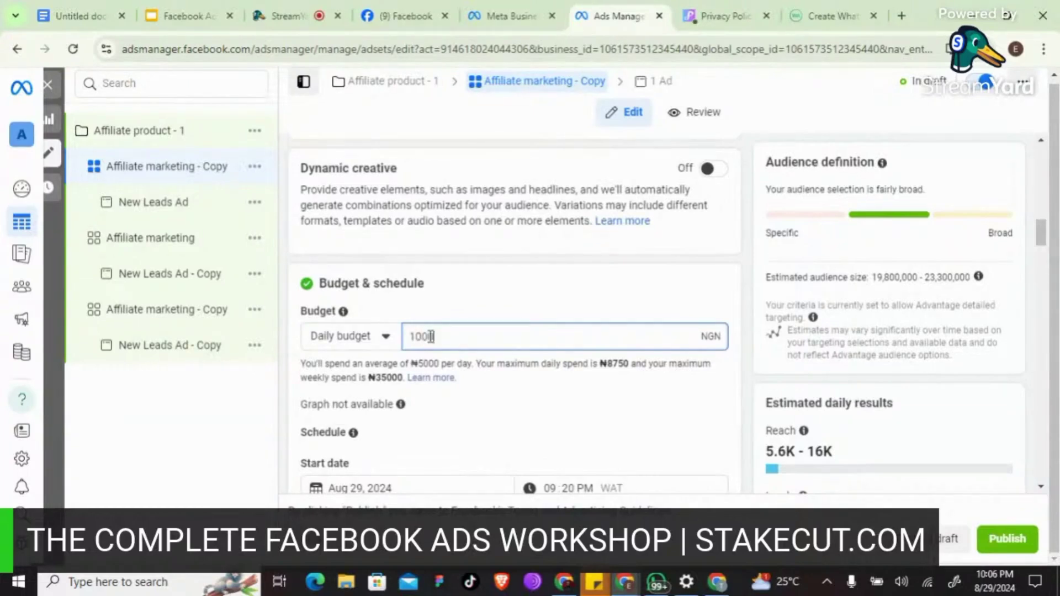
type("00")
left_click(491, 303)
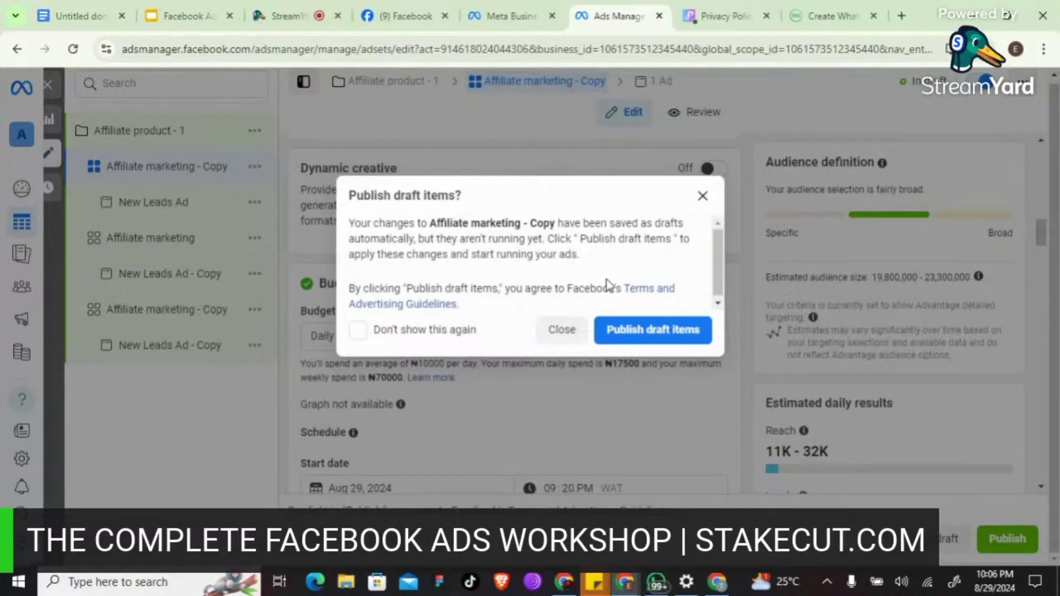
- Close the ad set editor without publishing the draft items, and clear the Affiliate product - 1 campaign selection
left_click(562, 338)
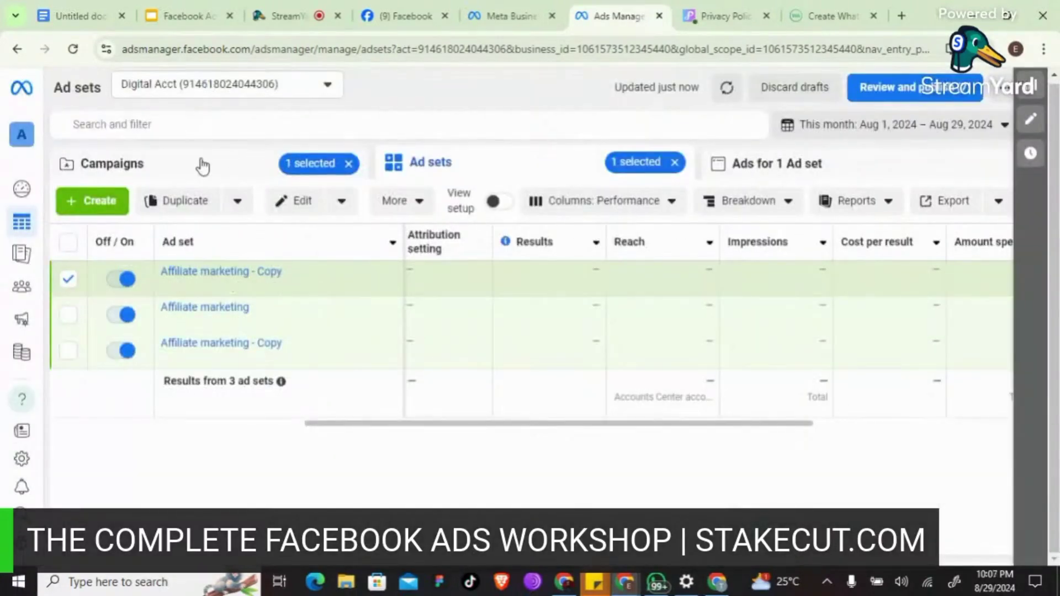
left_click(203, 166)
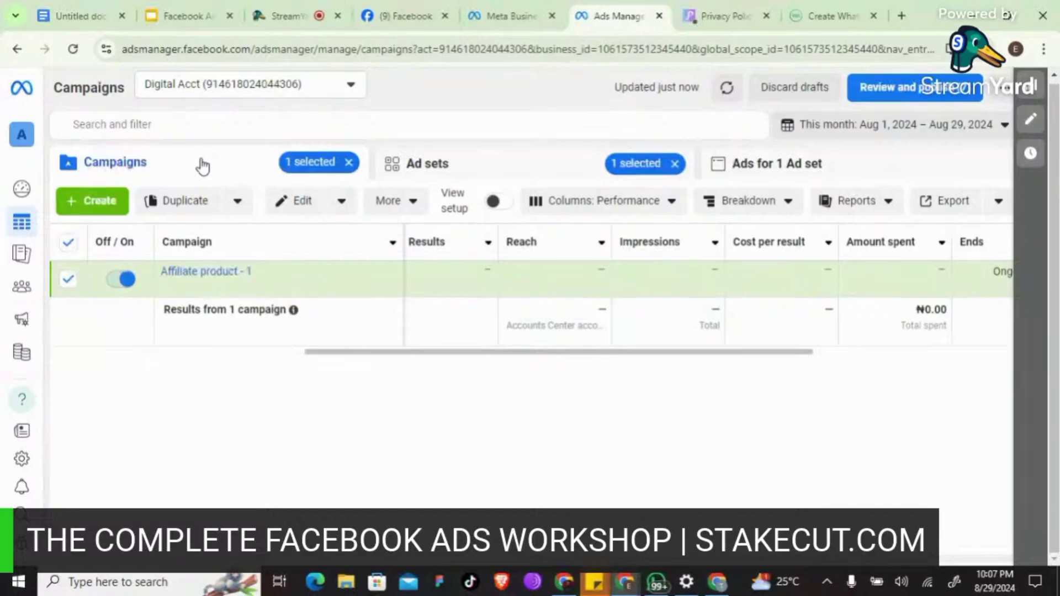
left_click(70, 281)
- Review the Facebook ads training outline in the Google Docs document, and switch to StreamYard
left_click(83, 17)
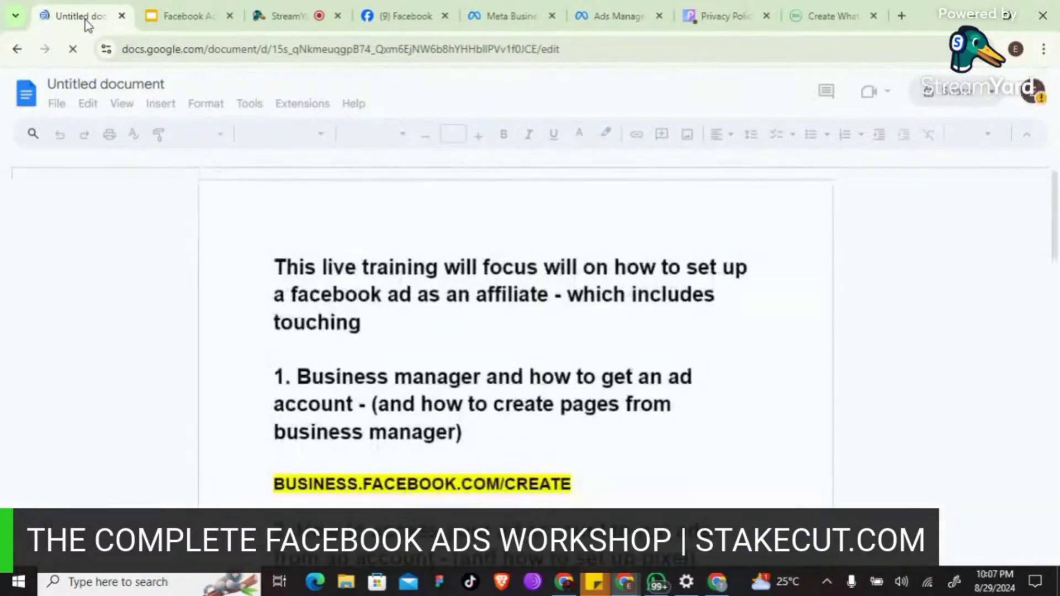
scroll(293, 297, "down", 8)
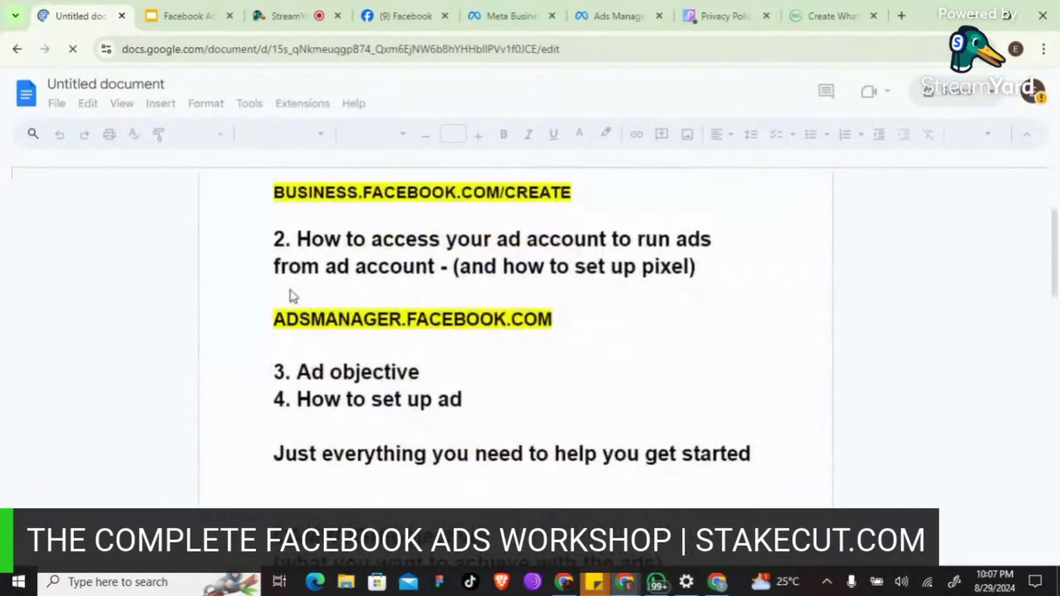
scroll(292, 296, "down", 6)
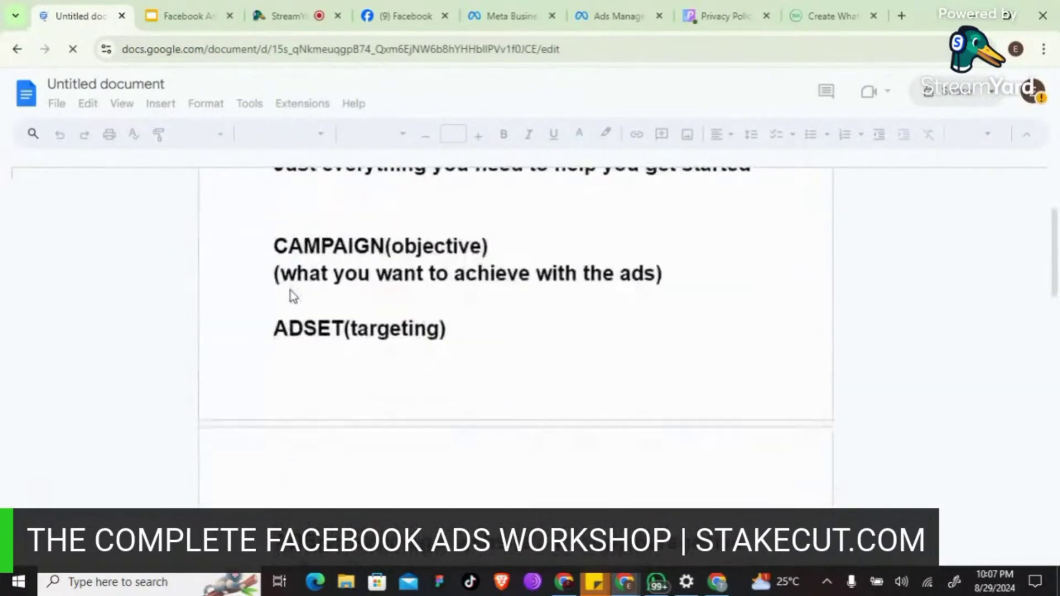
left_click(293, 13)
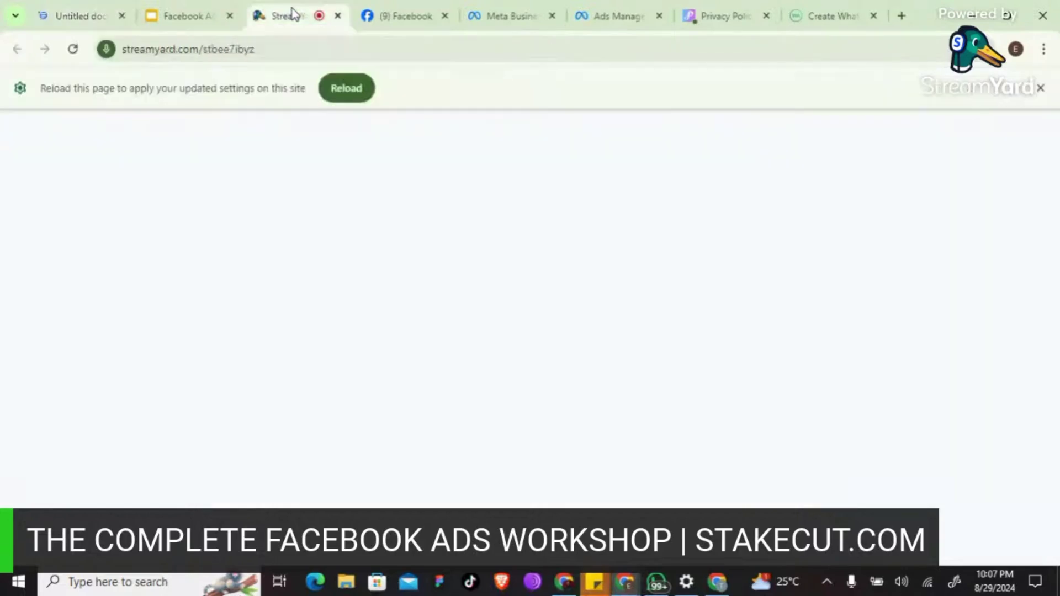